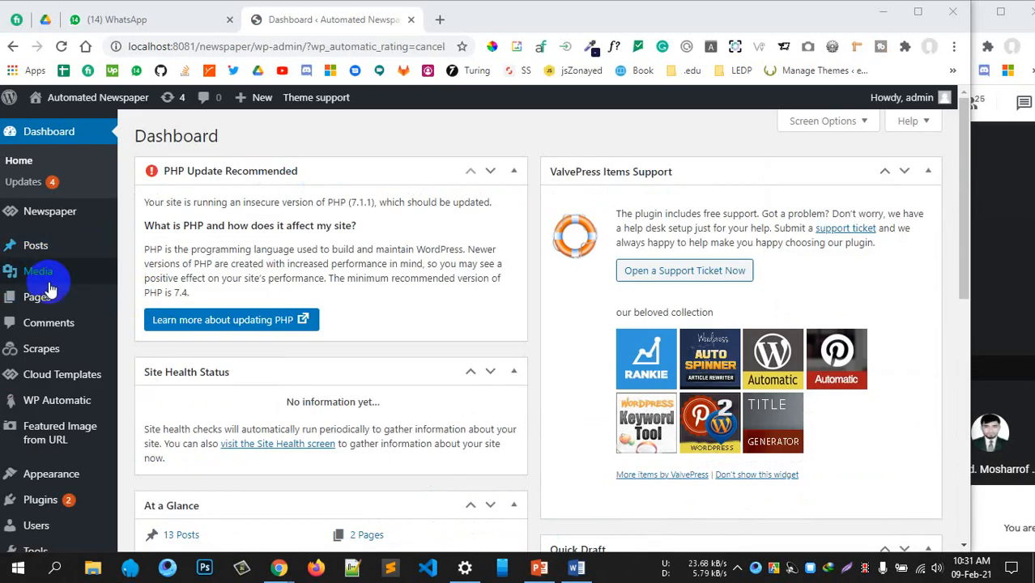
Open the Posts list and scroll through the published Cricket posts
{"action": "mouse_move", "coordinate": [38, 271]}
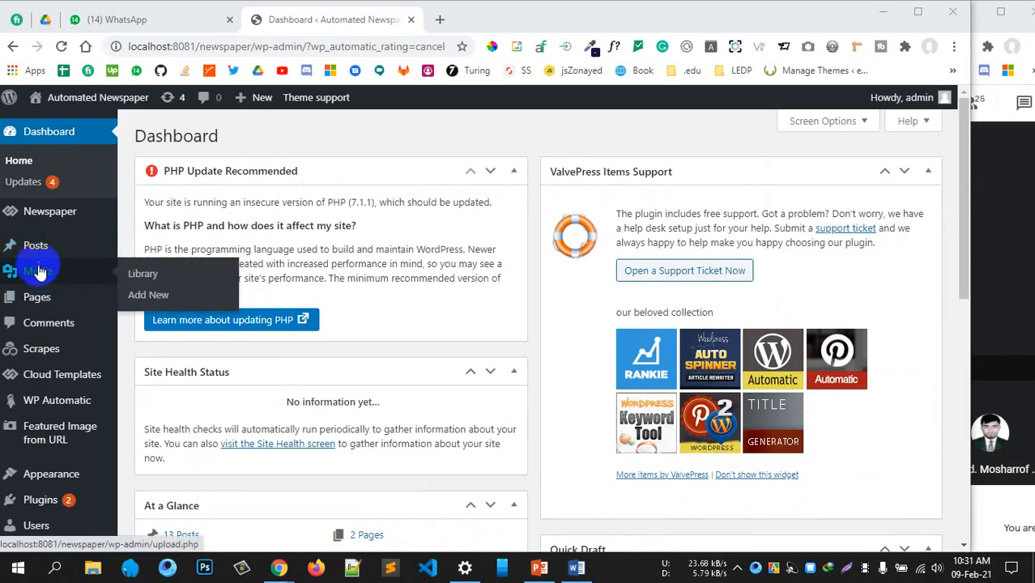
{"action": "left_click", "coordinate": [73, 437]}
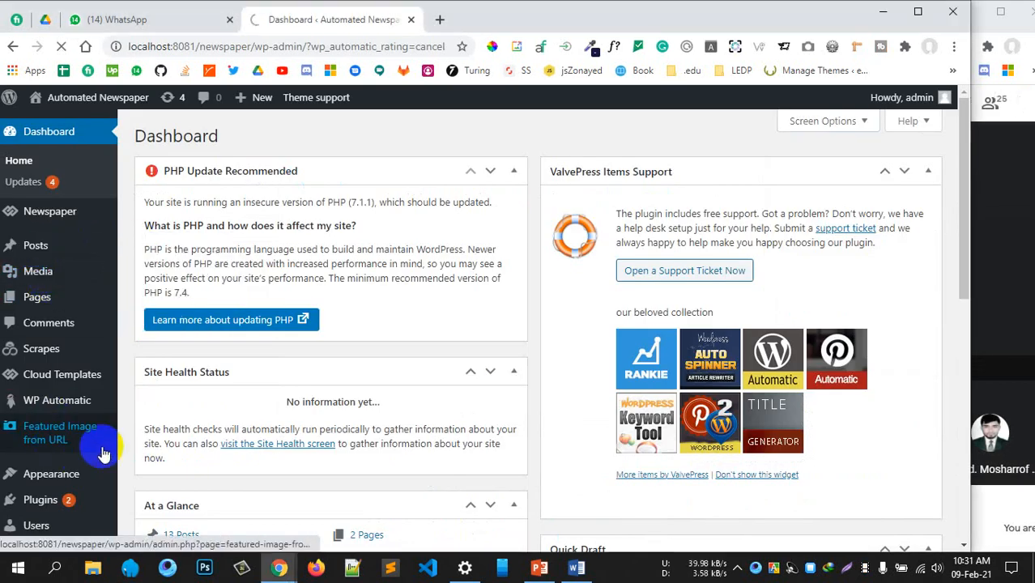
{"action": "scroll", "coordinate": [89, 469], "scroll_direction": "down", "scroll_amount": 3}
{"action": "scroll", "coordinate": [28, 300], "scroll_direction": "up", "scroll_amount": 1}
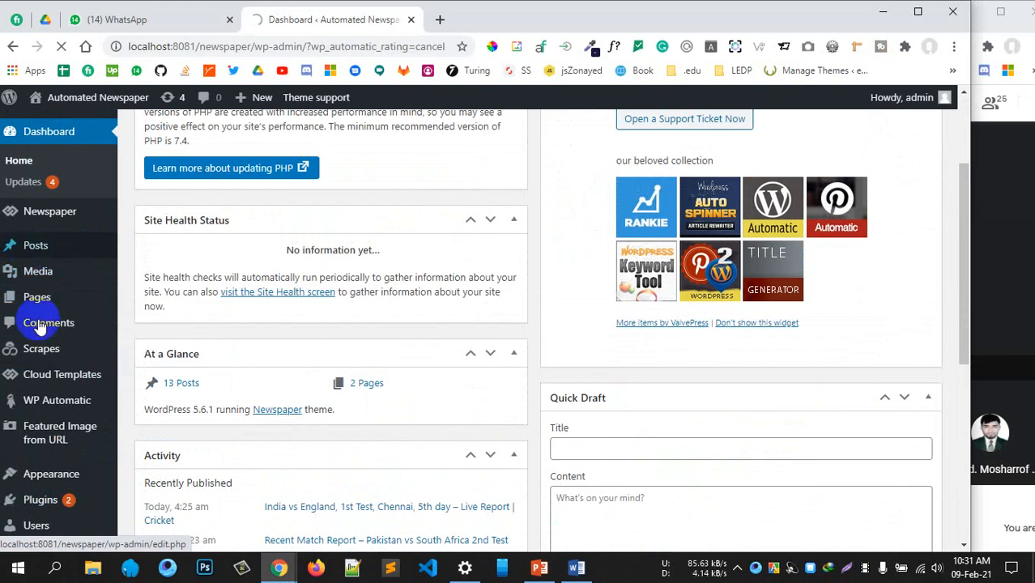
{"action": "scroll", "coordinate": [60, 364], "scroll_direction": "down", "scroll_amount": 4}
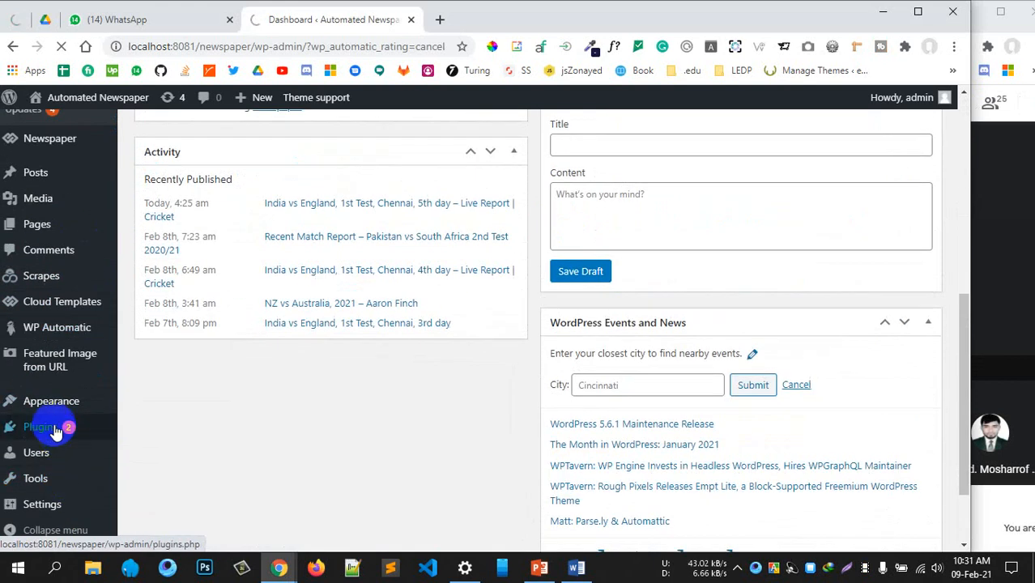
Open Plugins > Add New in a separate browser tab and view it
{"action": "mouse_move", "coordinate": [61, 430]}
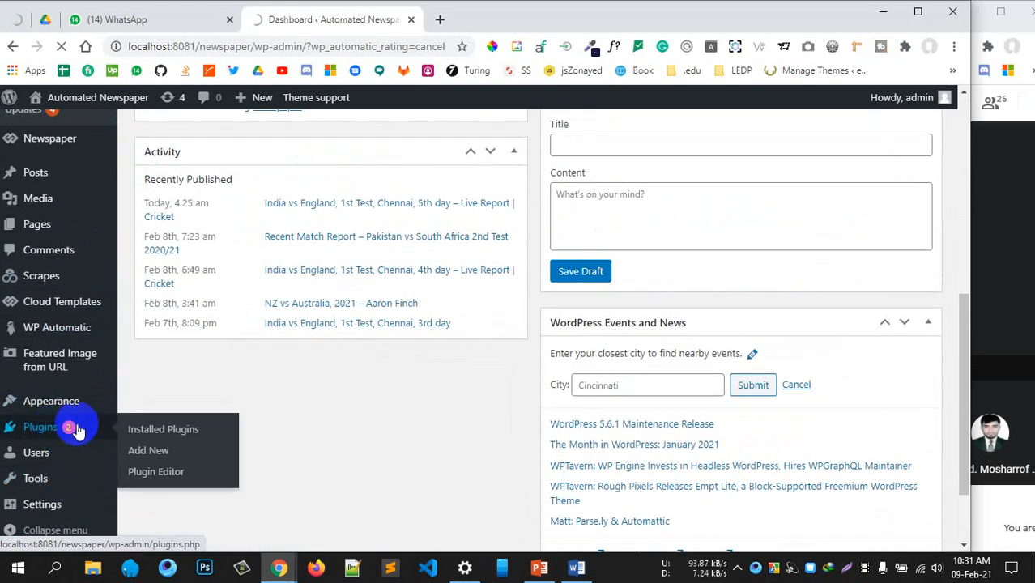
{"action": "middle_click", "coordinate": [157, 450]}
{"action": "left_click", "coordinate": [473, 26]}
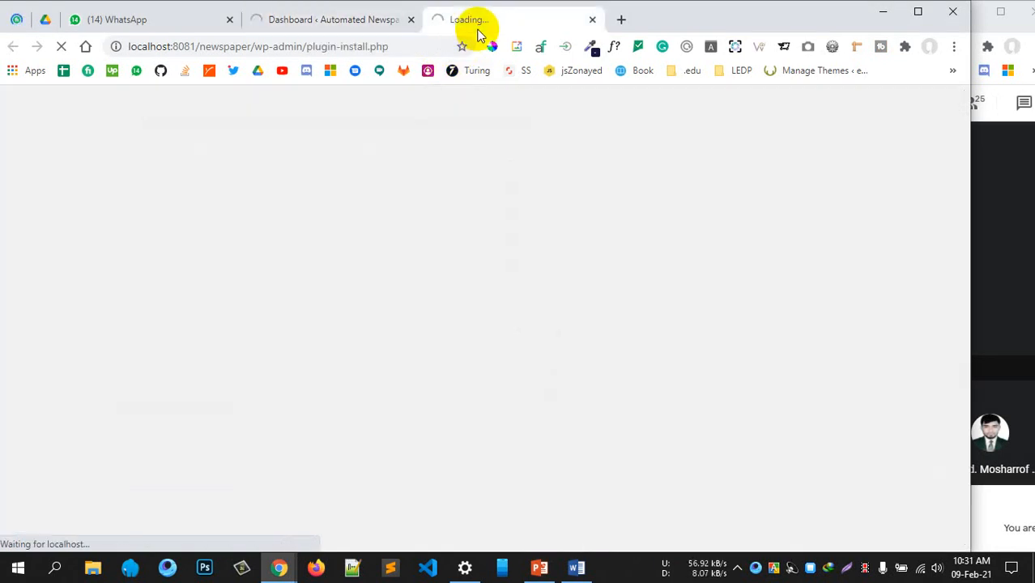
Browse the Posts list again, then return to the Add Plugins tab
{"action": "left_click", "coordinate": [306, 24]}
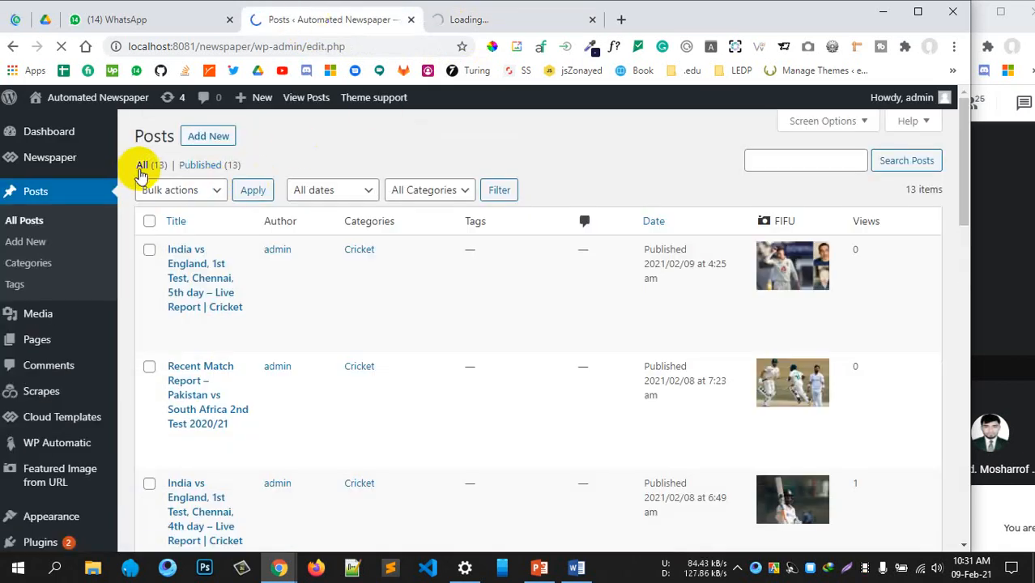
{"action": "left_click_drag", "start_coordinate": [151, 167], "coordinate": [348, 168]}
{"action": "scroll", "coordinate": [452, 176], "scroll_direction": "down", "scroll_amount": 1}
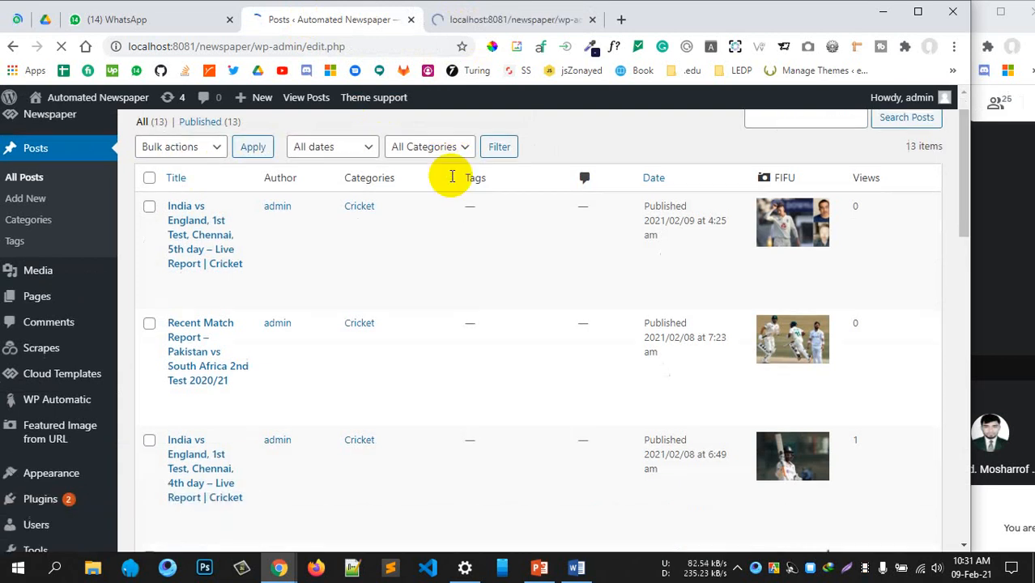
{"action": "scroll", "coordinate": [452, 176], "scroll_direction": "down", "scroll_amount": 4}
{"action": "scroll", "coordinate": [426, 199], "scroll_direction": "down", "scroll_amount": 6}
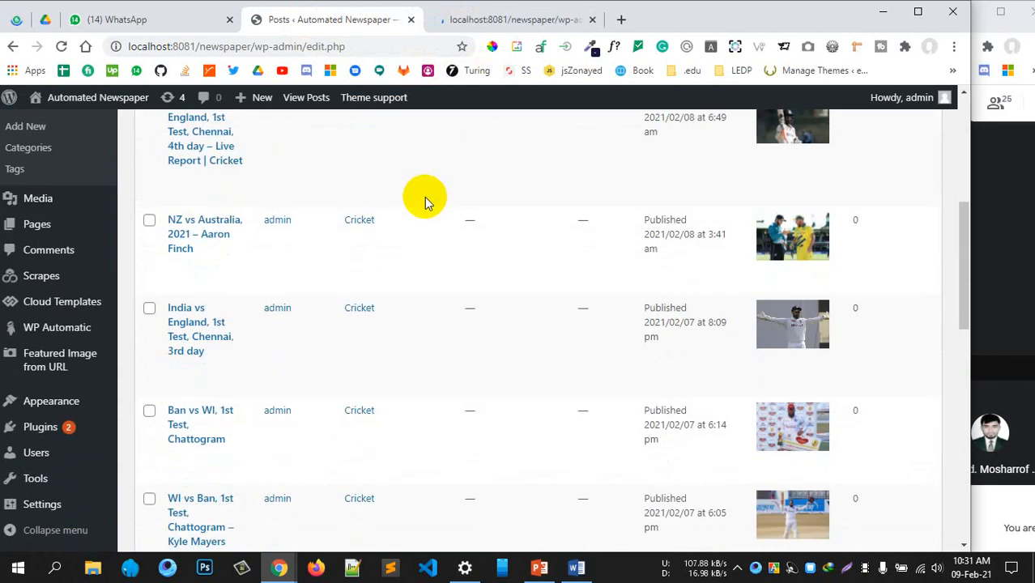
{"action": "scroll", "coordinate": [426, 201], "scroll_direction": "down", "scroll_amount": 10}
{"action": "scroll", "coordinate": [425, 201], "scroll_direction": "up", "scroll_amount": 6}
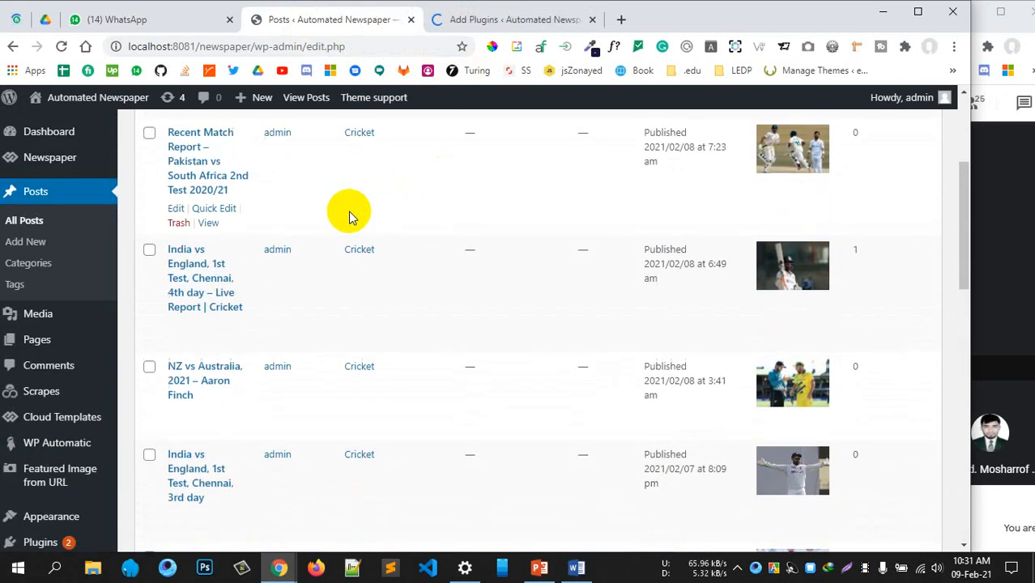
{"action": "scroll", "coordinate": [348, 215], "scroll_direction": "up", "scroll_amount": 5}
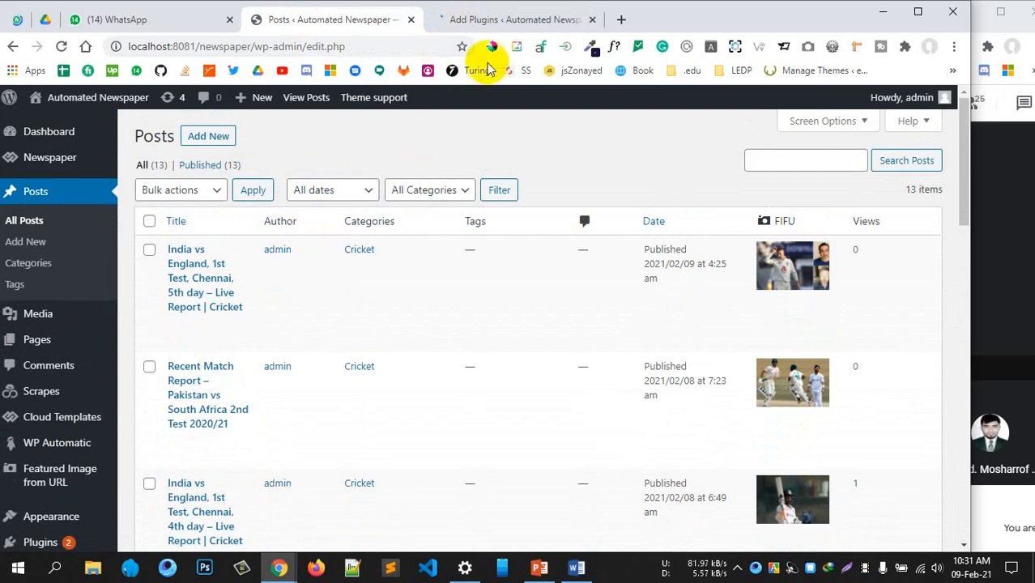
{"action": "left_click", "coordinate": [486, 21]}
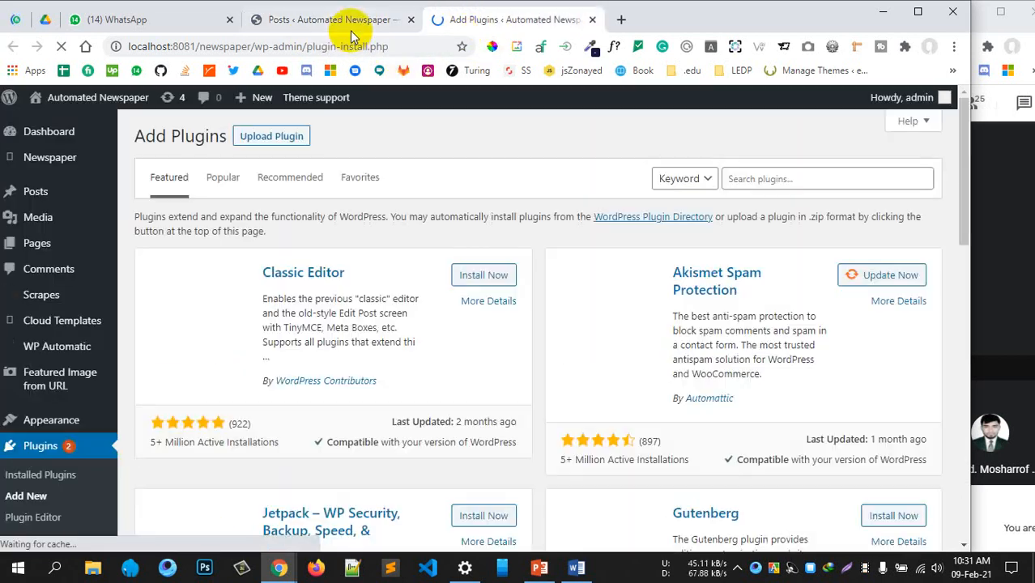
Install Contact Form by WPForms and WP Mail SMTP by WPForms from plugin search results
{"action": "left_click", "coordinate": [484, 264]}
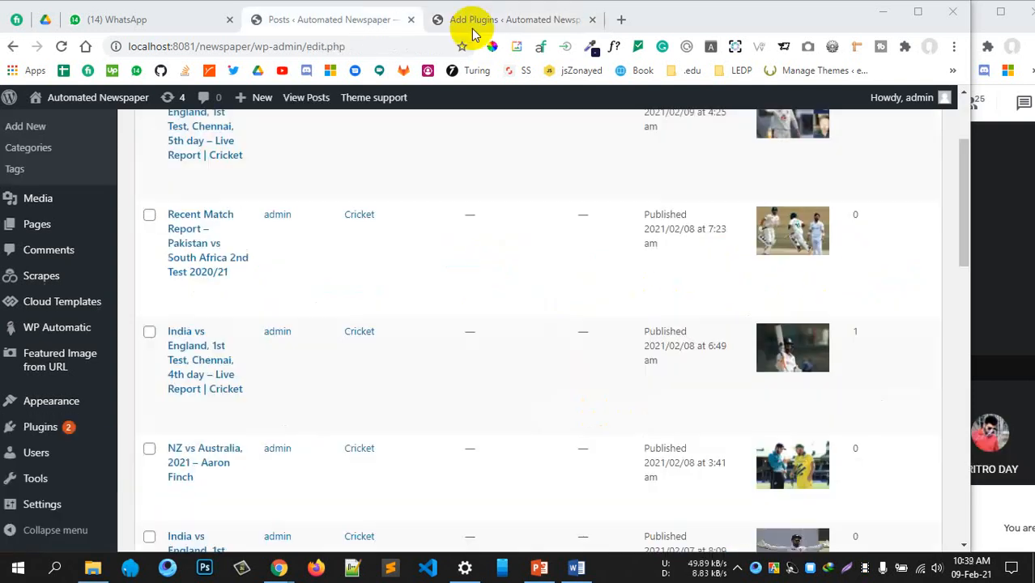
{"action": "left_click", "coordinate": [474, 22]}
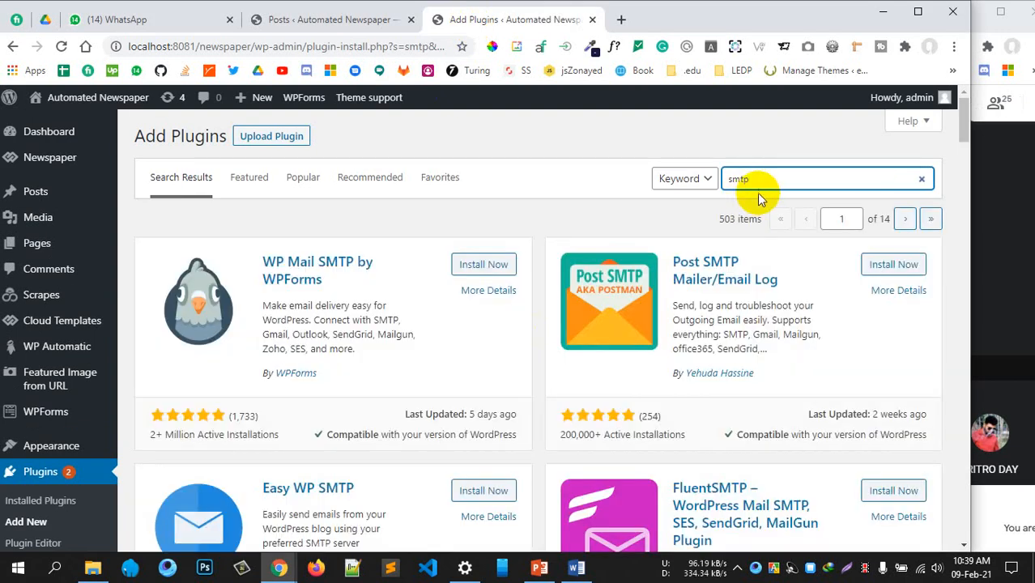
{"action": "left_click", "coordinate": [473, 265]}
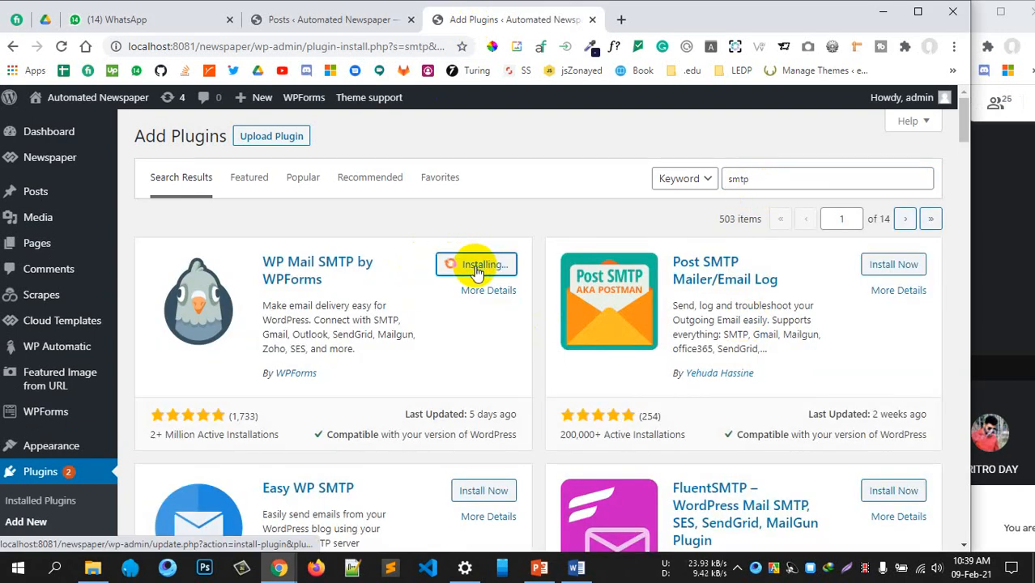
{"action": "left_click", "coordinate": [336, 19]}
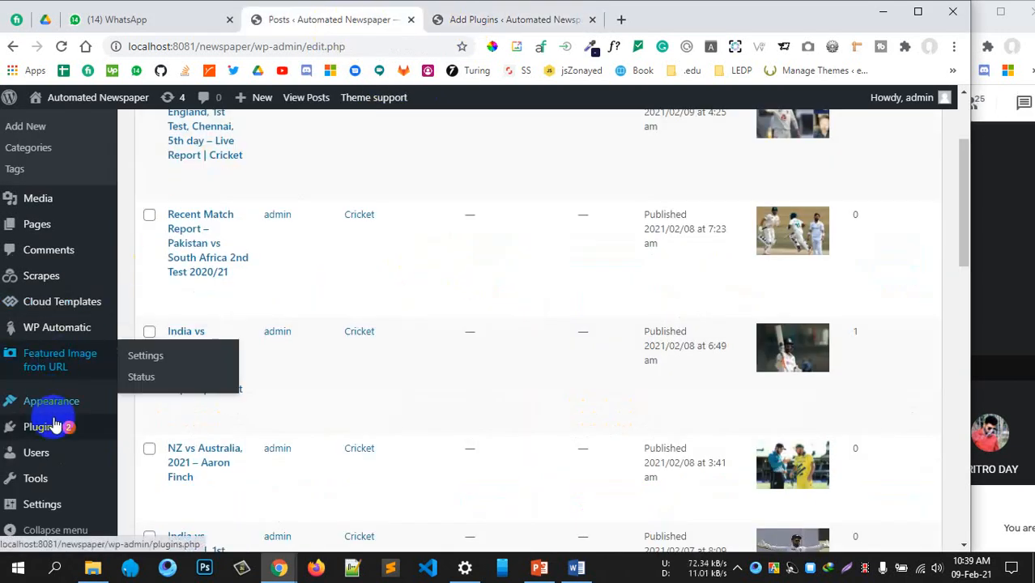
Reload the Posts list and scroll through it
{"action": "scroll", "coordinate": [41, 347], "scroll_direction": "down", "scroll_amount": 3}
{"action": "scroll", "coordinate": [41, 227], "scroll_direction": "up", "scroll_amount": 2}
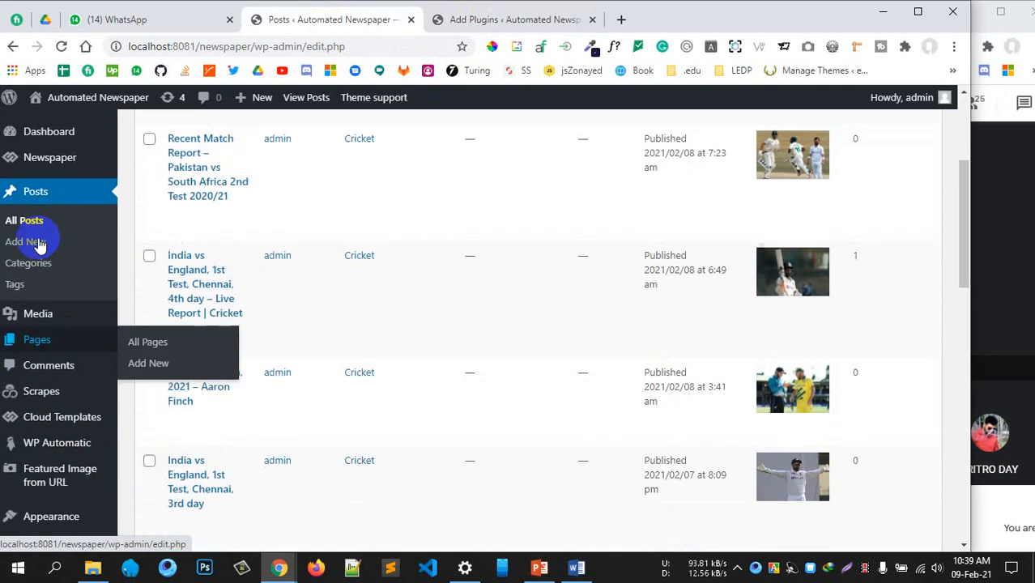
{"action": "scroll", "coordinate": [48, 453], "scroll_direction": "down", "scroll_amount": 2}
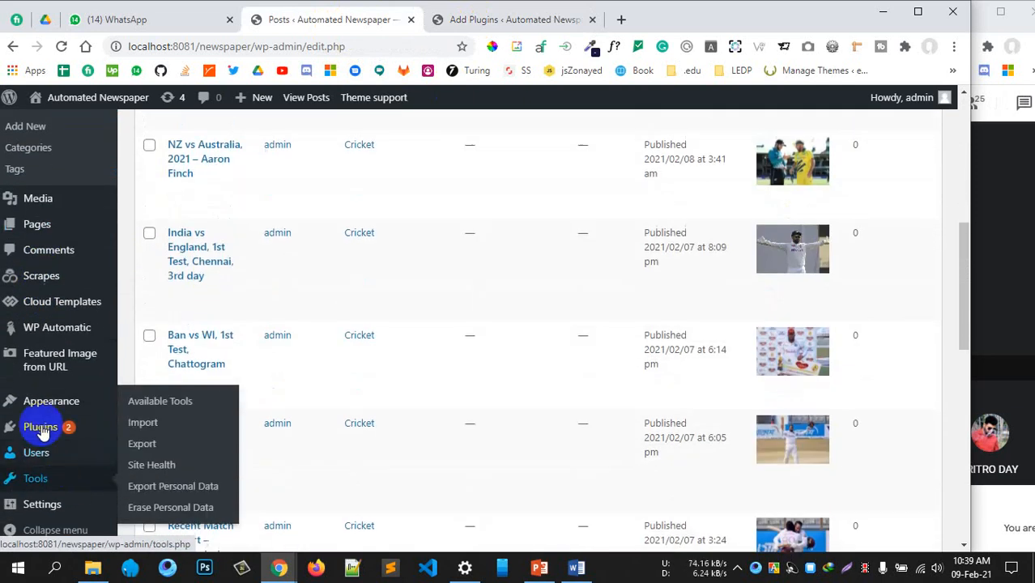
{"action": "left_click", "coordinate": [62, 46]}
{"action": "scroll", "coordinate": [198, 352], "scroll_direction": "up", "scroll_amount": 5}
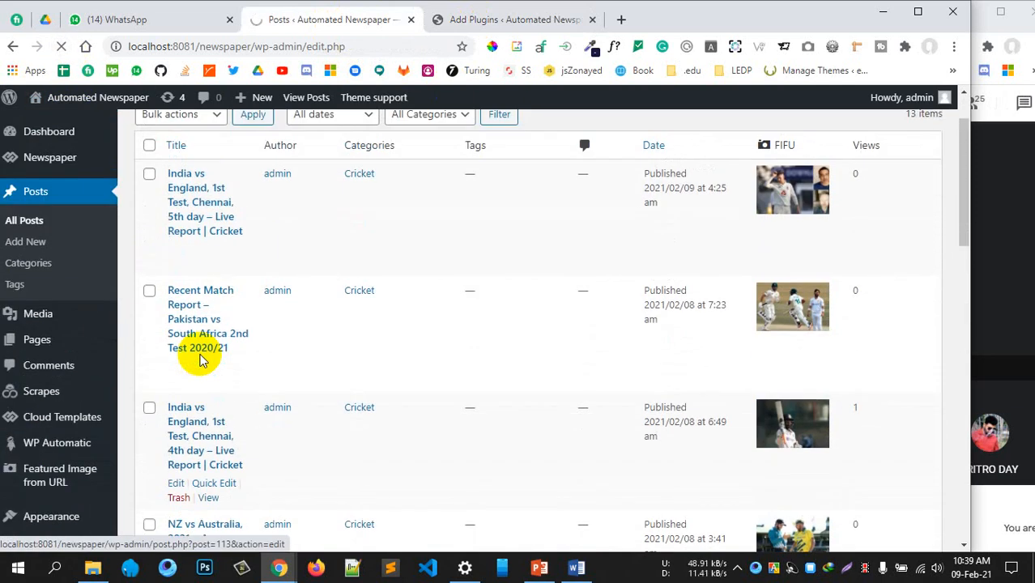
{"action": "scroll", "coordinate": [201, 357], "scroll_direction": "down", "scroll_amount": 3}
{"action": "scroll", "coordinate": [202, 360], "scroll_direction": "up", "scroll_amount": 3}
{"action": "scroll", "coordinate": [201, 357], "scroll_direction": "down", "scroll_amount": 2}
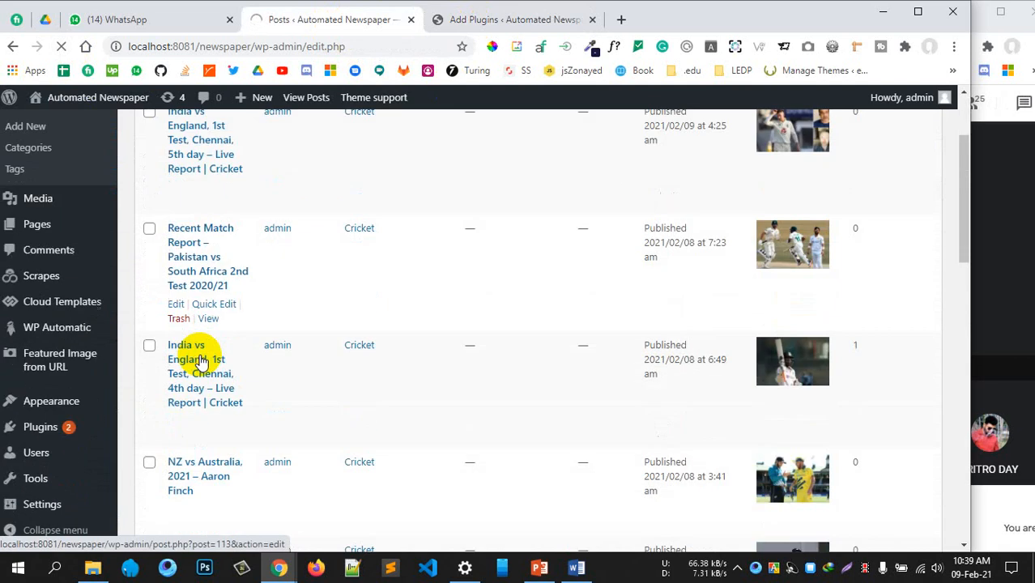
{"action": "scroll", "coordinate": [195, 364], "scroll_direction": "up", "scroll_amount": 2}
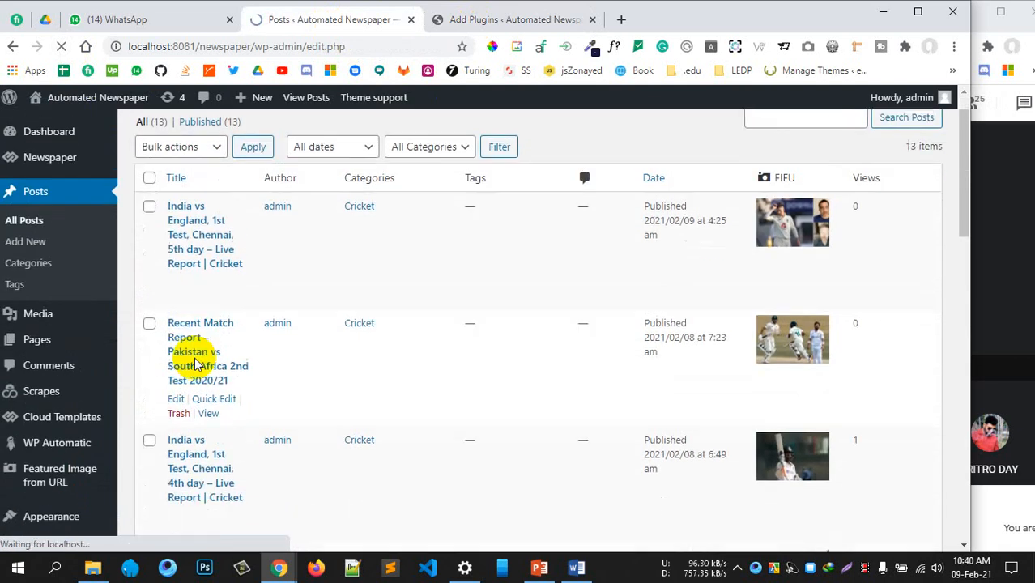
{"action": "scroll", "coordinate": [194, 364], "scroll_direction": "down", "scroll_amount": 3}
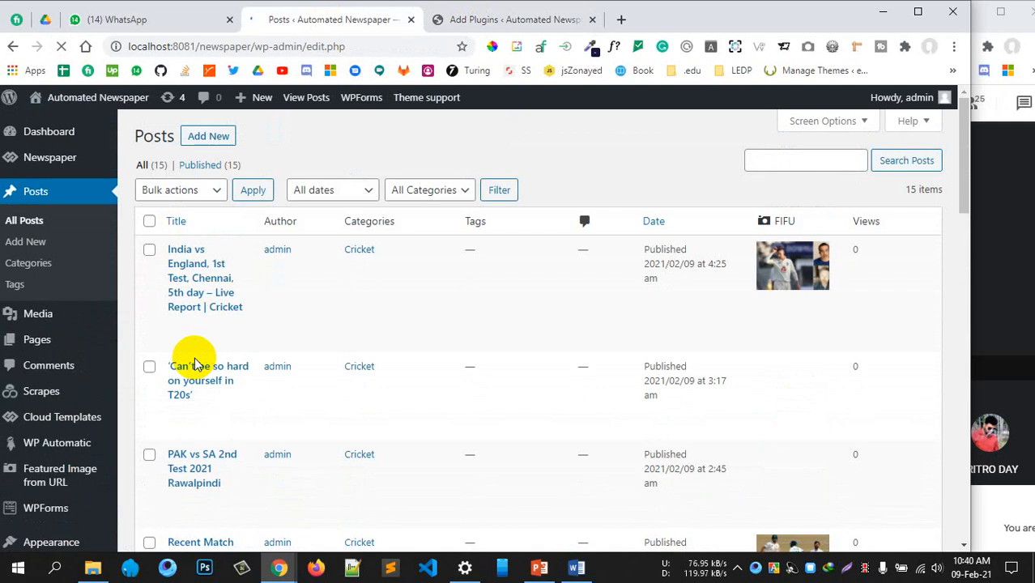
{"action": "scroll", "coordinate": [194, 365], "scroll_direction": "up", "scroll_amount": 3}
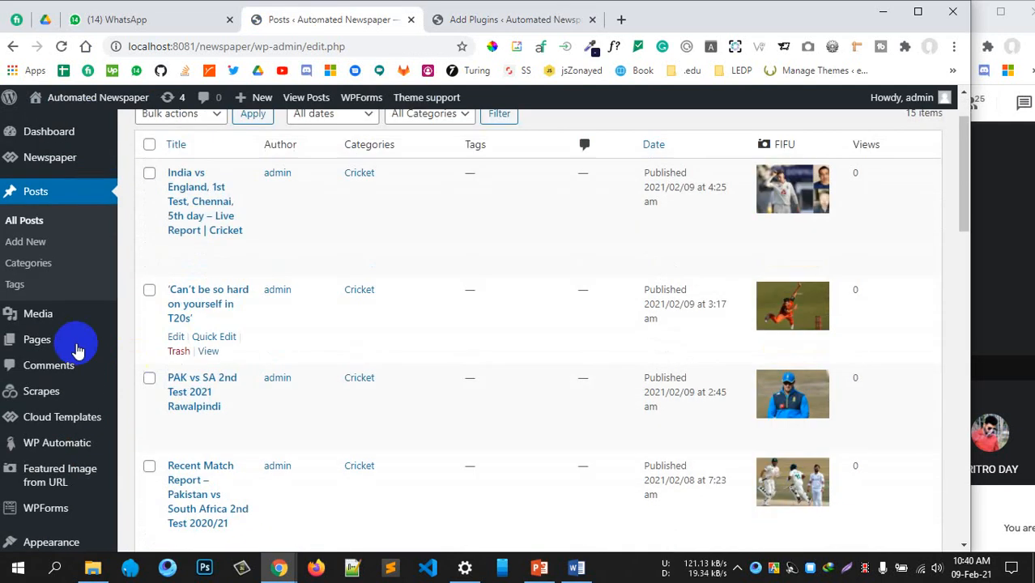
Open WPForms > Add New in a new tab
{"action": "mouse_move", "coordinate": [106, 508]}
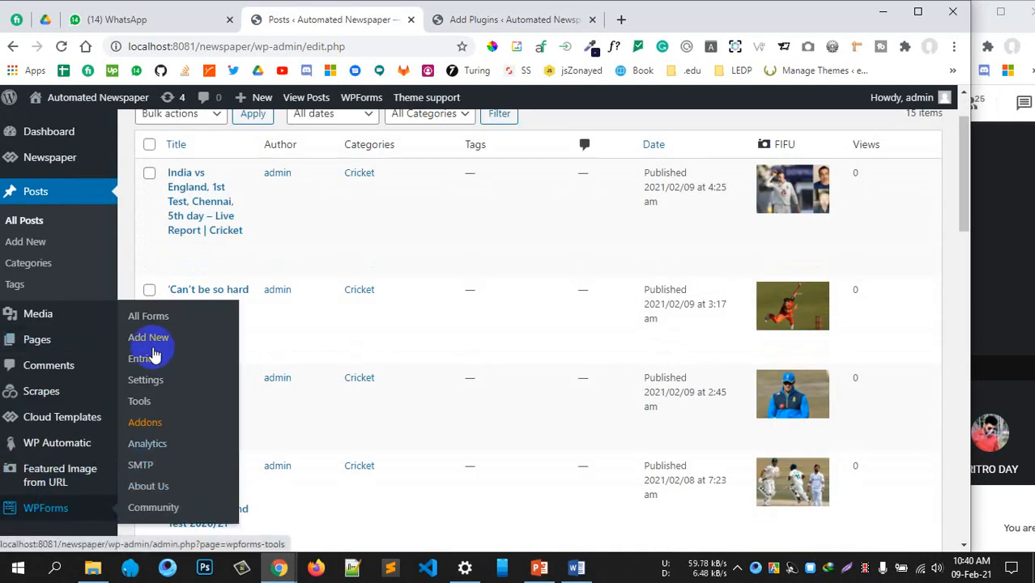
{"action": "middle_click", "coordinate": [146, 339]}
{"action": "left_click", "coordinate": [664, 20]}
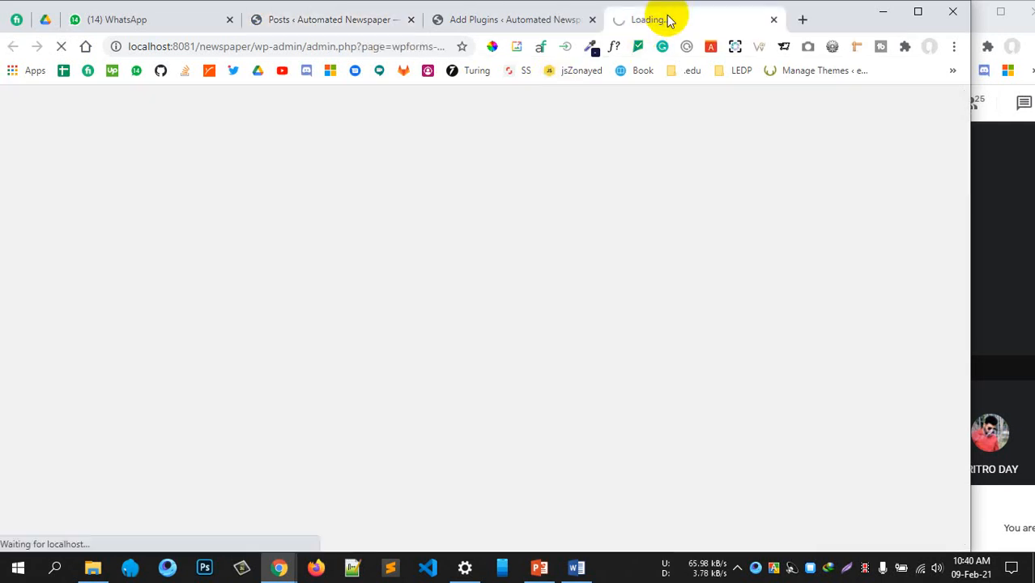
Activate the installed WP Mail SMTP plugin on the Add Plugins page
{"action": "left_click", "coordinate": [522, 25]}
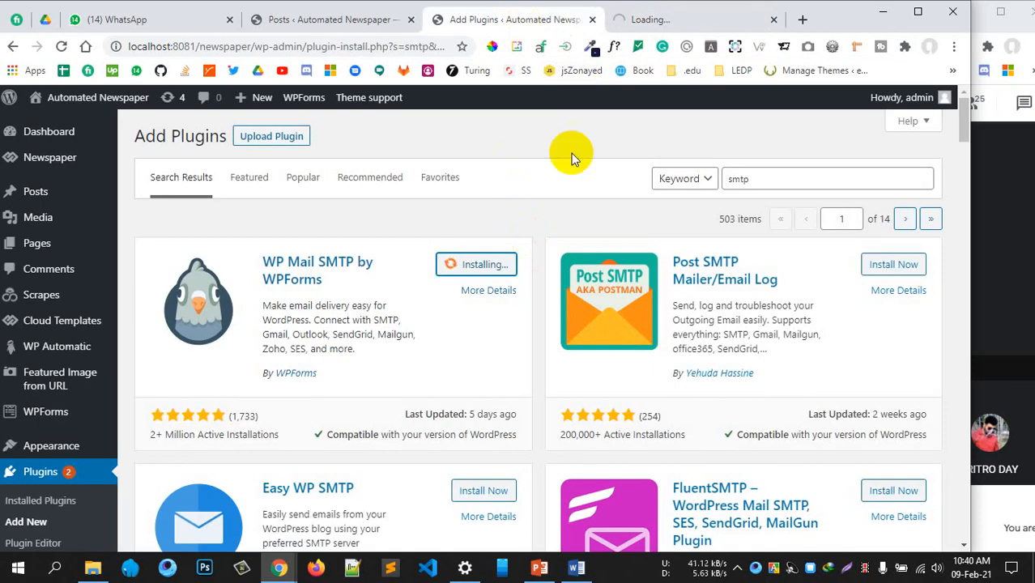
{"action": "left_click", "coordinate": [620, 24]}
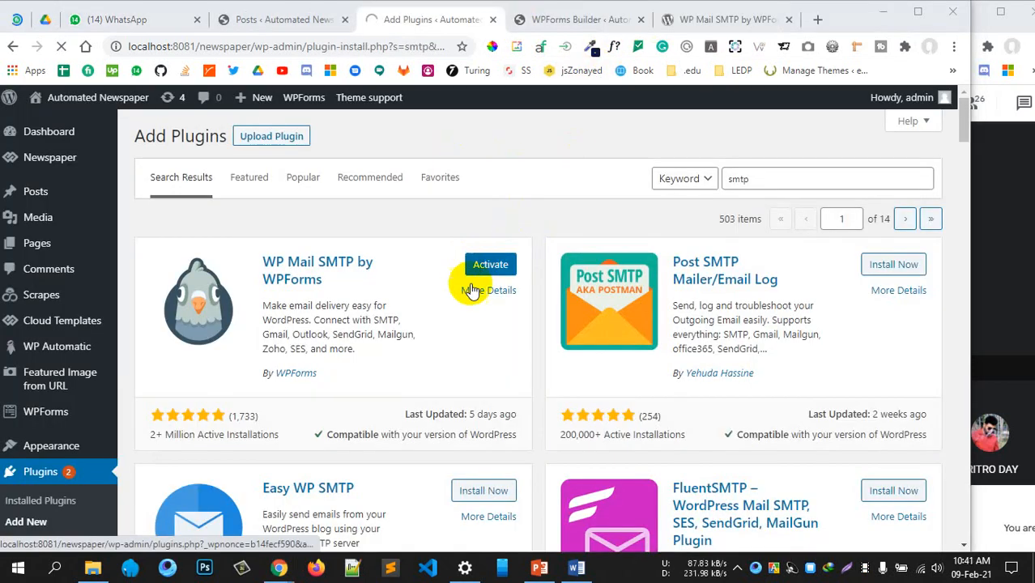
{"action": "left_click", "coordinate": [476, 273]}
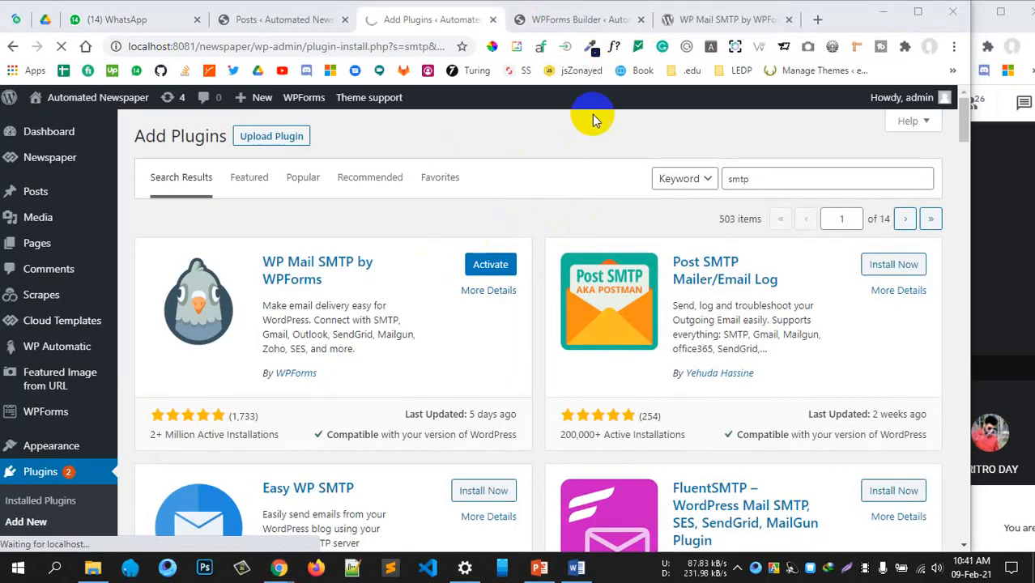
{"action": "left_click", "coordinate": [559, 20]}
Name the new form 'Contact form' and create it from the blank template
{"action": "left_click", "coordinate": [361, 244]}
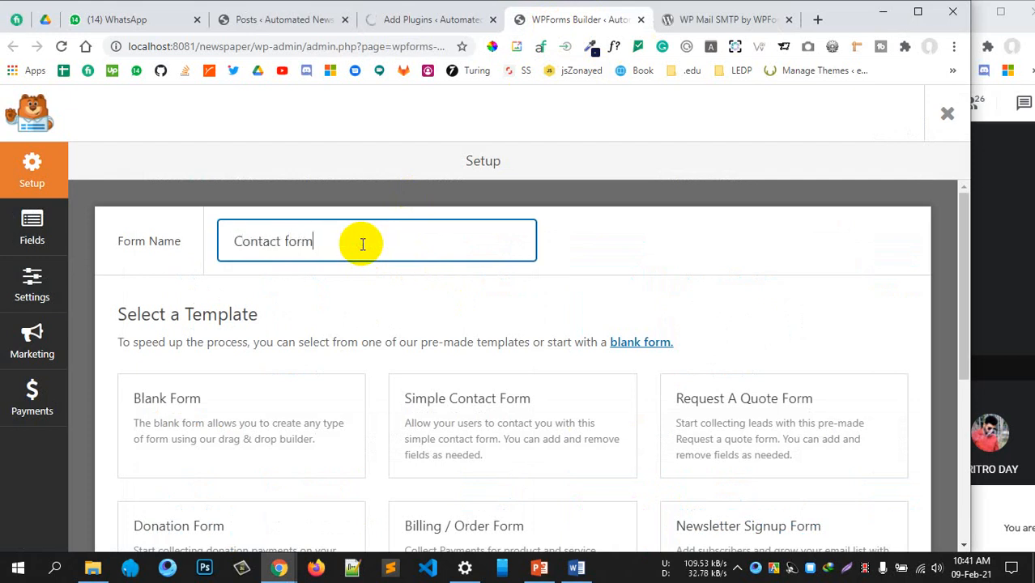
{"action": "type", "text": "Contact form"}
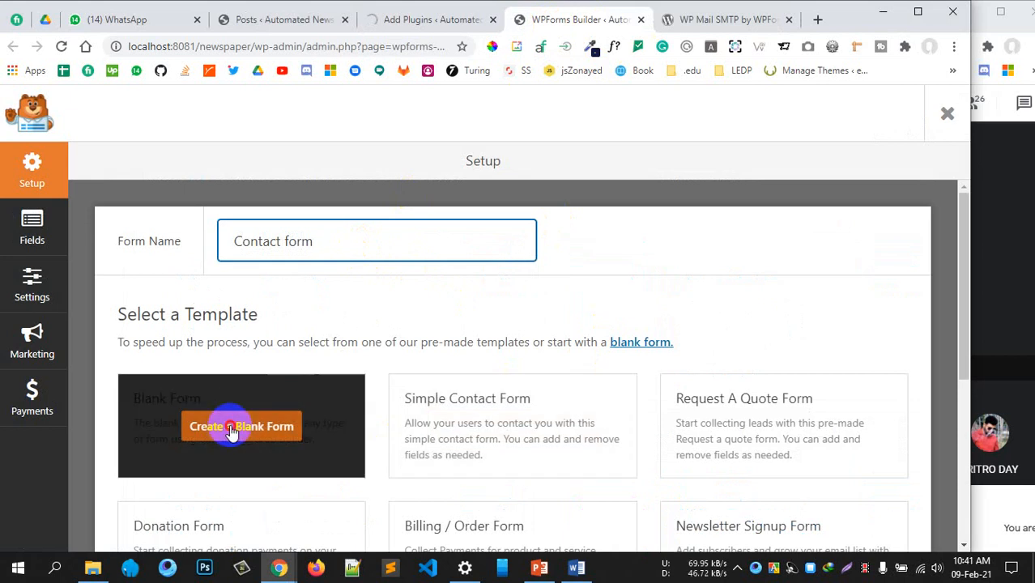
{"action": "left_click", "coordinate": [240, 426]}
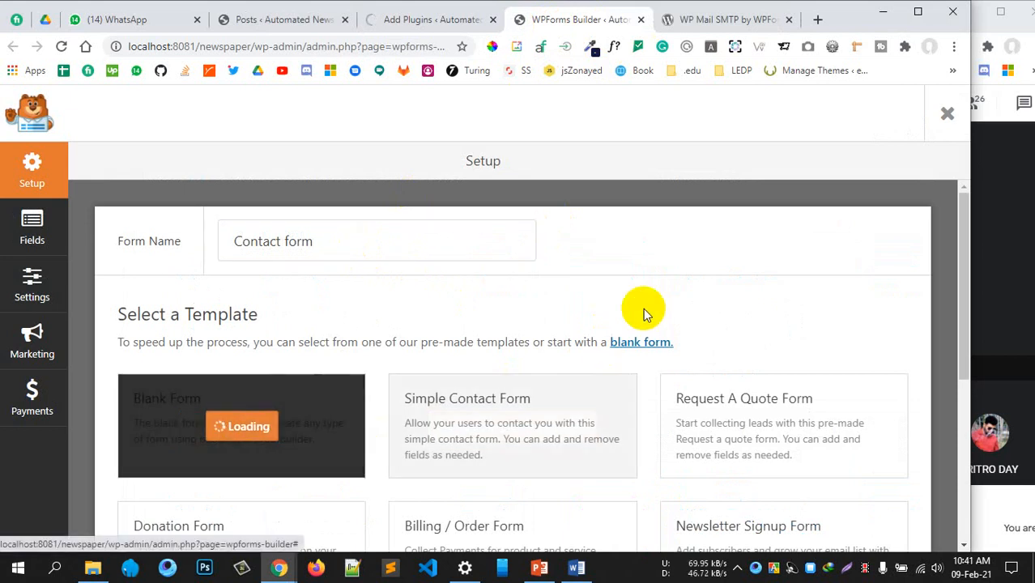
{"action": "left_click", "coordinate": [417, 22]}
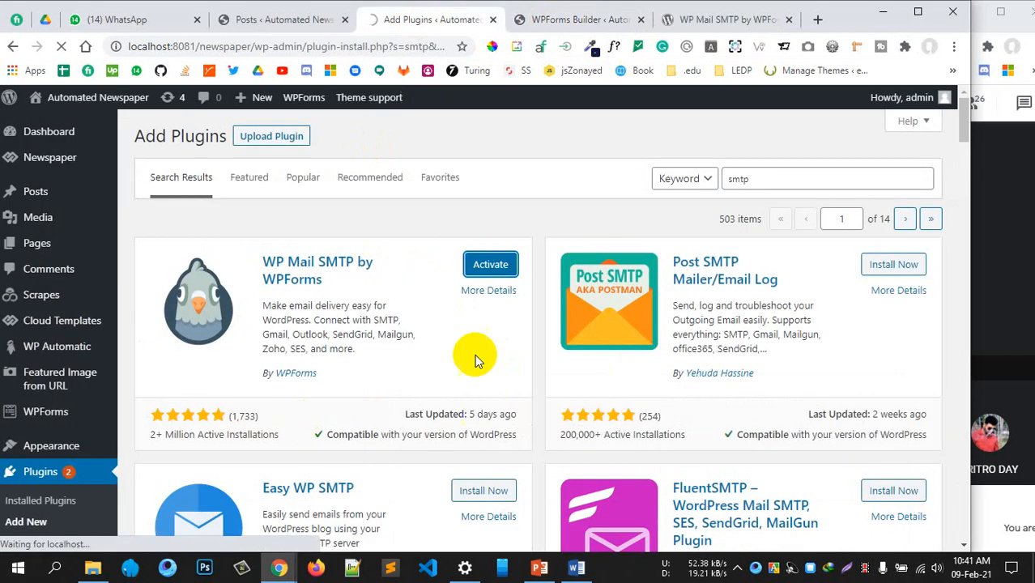
{"action": "left_click", "coordinate": [581, 25]}
{"action": "left_click", "coordinate": [427, 30]}
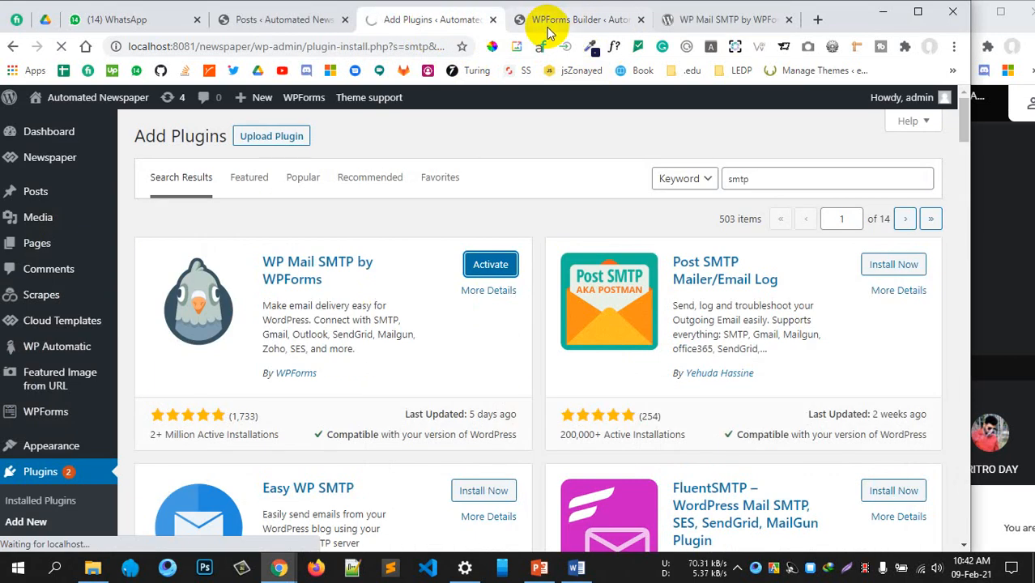
{"action": "left_click", "coordinate": [547, 30]}
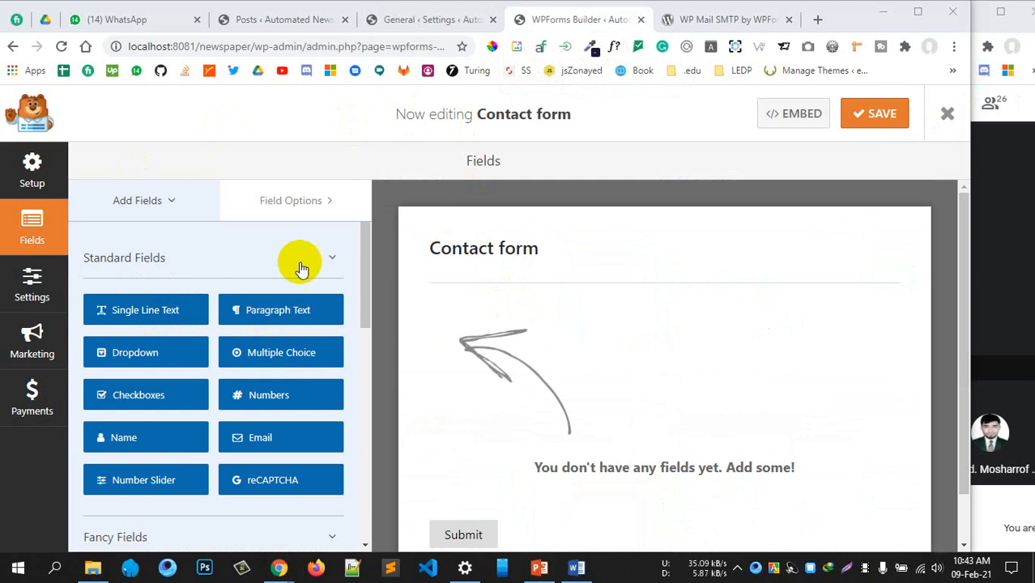
Add a Single Line Text field to the form and relabel it Full Name
{"action": "left_click_drag", "start_coordinate": [162, 311], "coordinate": [483, 323]}
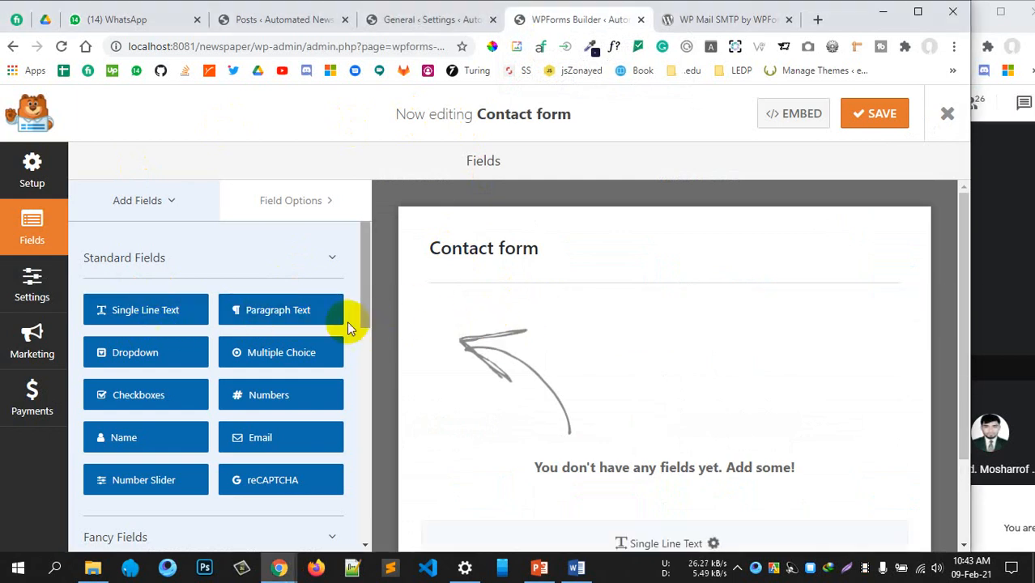
{"action": "scroll", "coordinate": [612, 382], "scroll_direction": "down", "scroll_amount": 2}
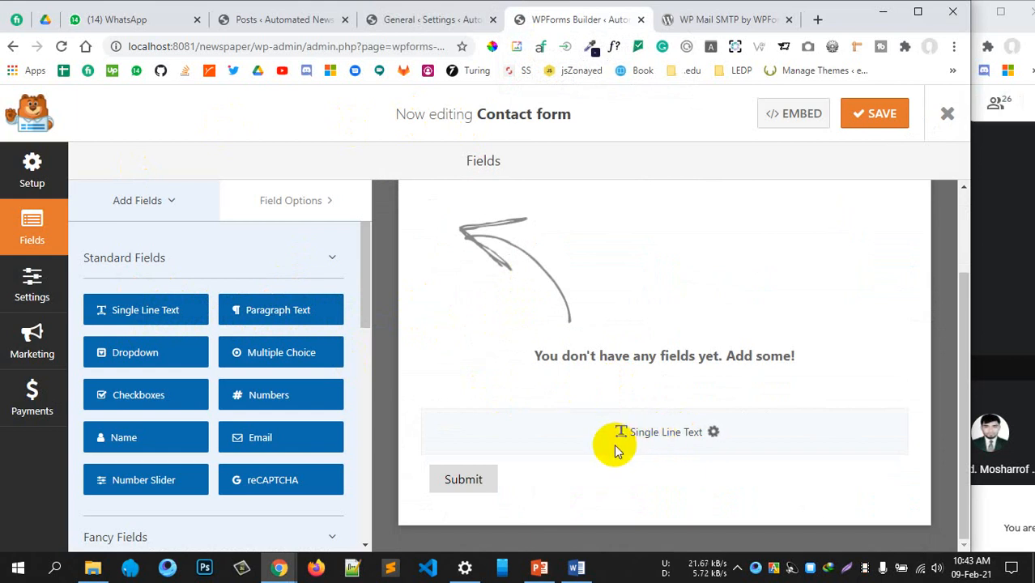
{"action": "left_click_drag", "start_coordinate": [654, 450], "coordinate": [650, 443]}
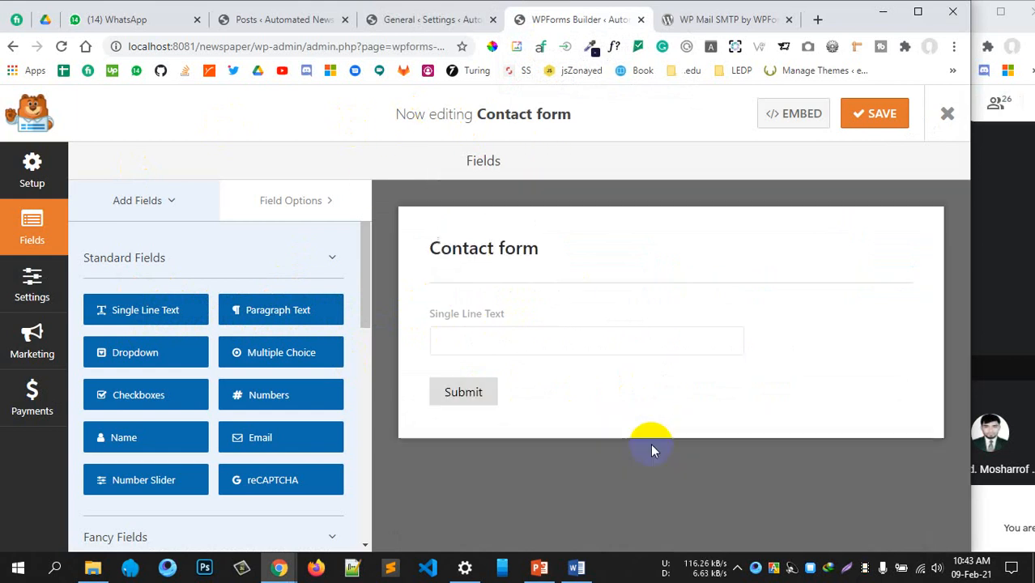
{"action": "left_click", "coordinate": [516, 337]}
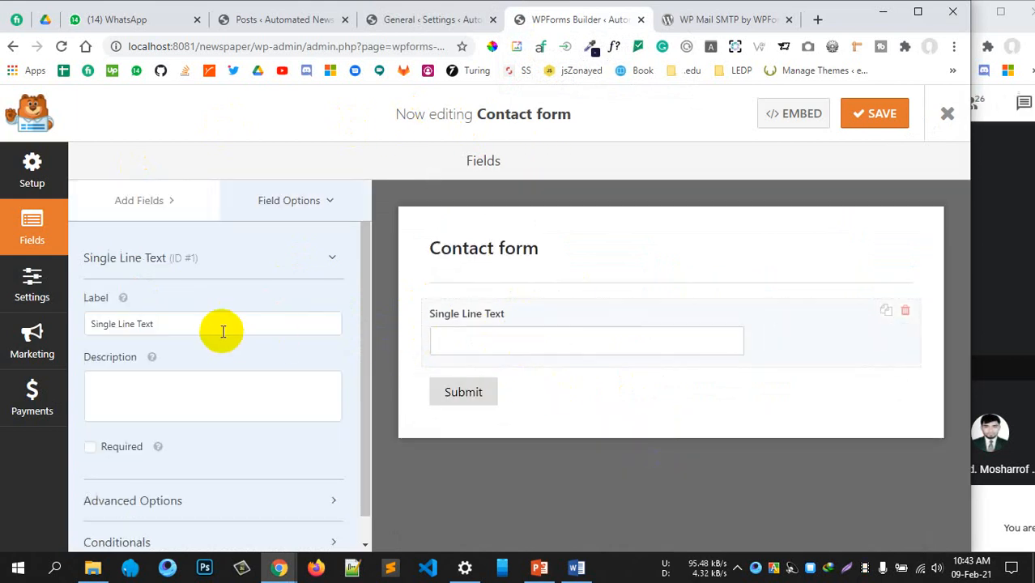
{"action": "left_click_drag", "start_coordinate": [222, 330], "coordinate": [75, 326]}
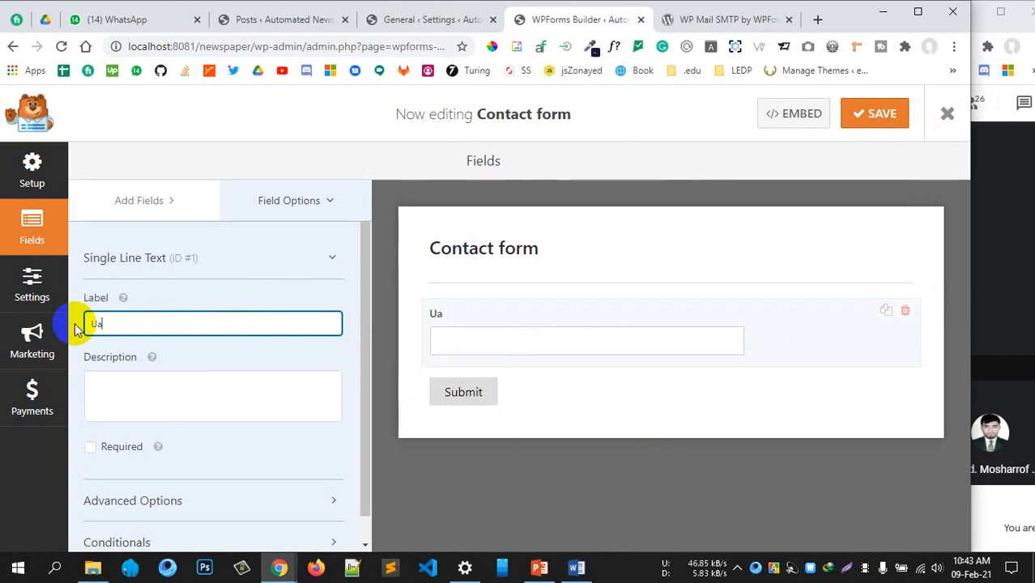
{"action": "key", "text": "BackSpace"}
{"action": "key", "text": "BackSpace"}
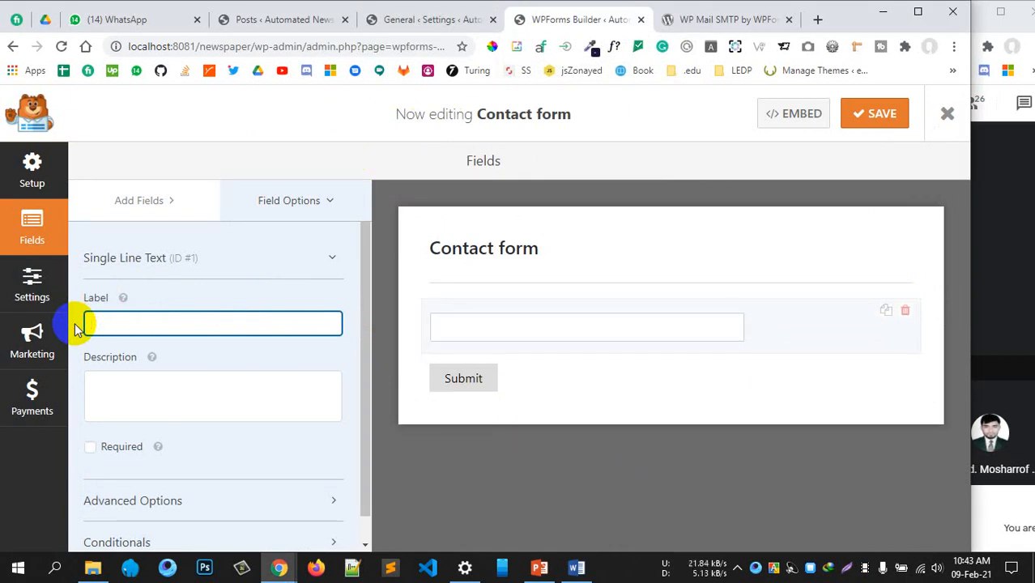
{"action": "type", "text": "Full Name"}
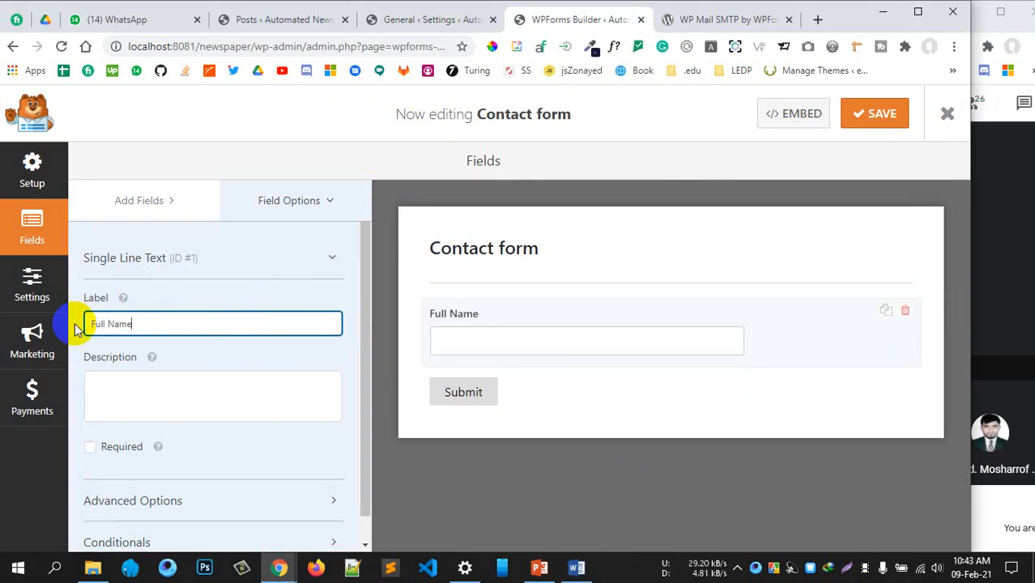
Make the Full Name field required with Field Size set to Large
{"action": "left_click", "coordinate": [90, 446]}
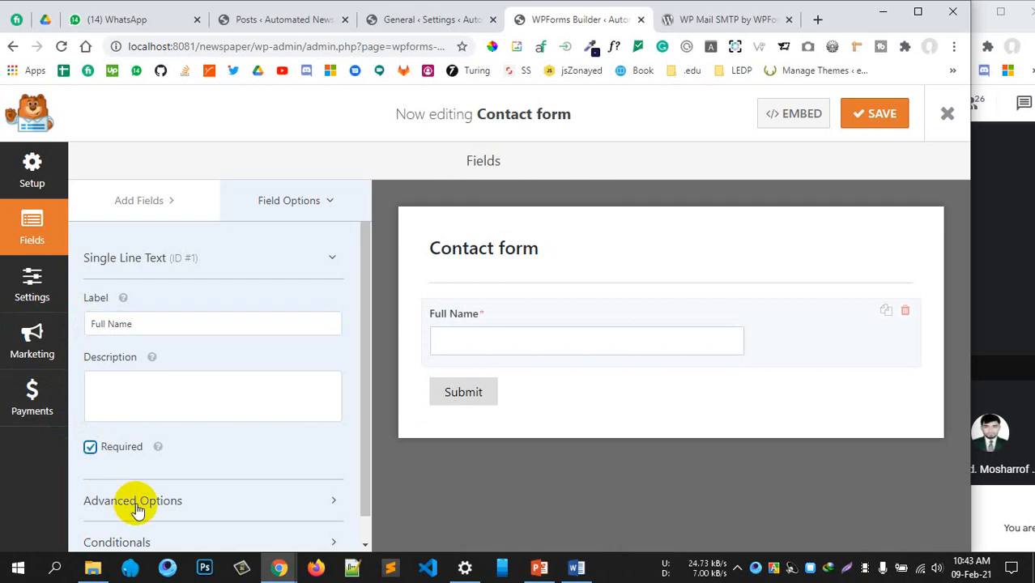
{"action": "left_click", "coordinate": [136, 502]}
{"action": "scroll", "coordinate": [179, 381], "scroll_direction": "down", "scroll_amount": 5}
{"action": "scroll", "coordinate": [105, 298], "scroll_direction": "up", "scroll_amount": 2}
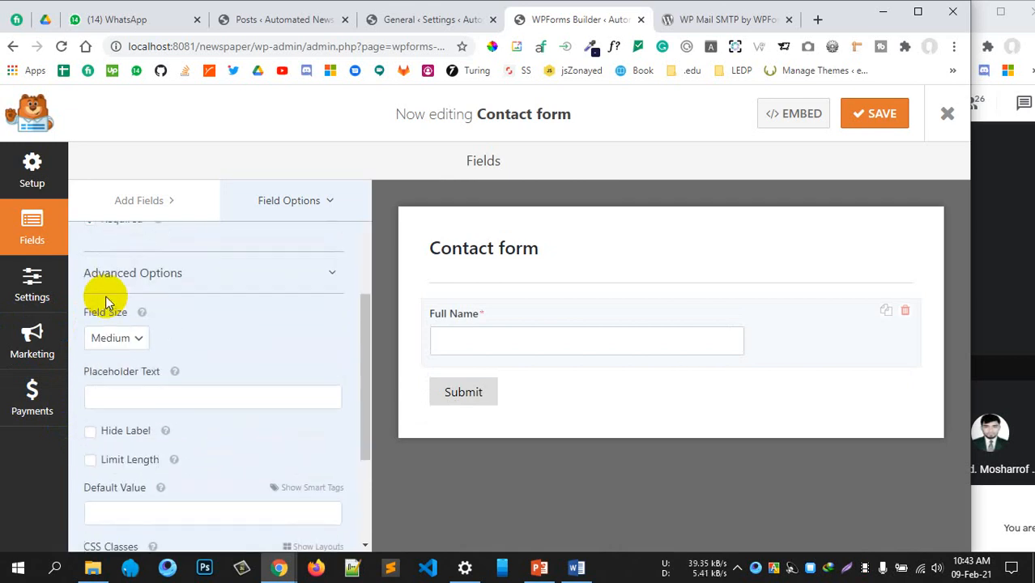
{"action": "scroll", "coordinate": [104, 297], "scroll_direction": "down", "scroll_amount": 2}
{"action": "scroll", "coordinate": [120, 268], "scroll_direction": "up", "scroll_amount": 1}
{"action": "left_click", "coordinate": [113, 263]}
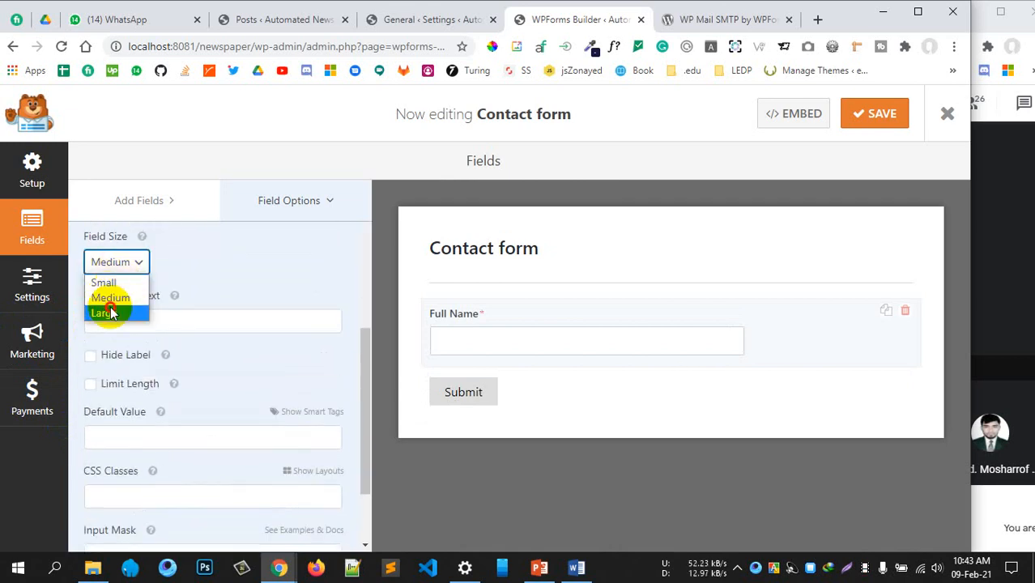
{"action": "left_click", "coordinate": [111, 313]}
{"action": "left_click", "coordinate": [176, 202]}
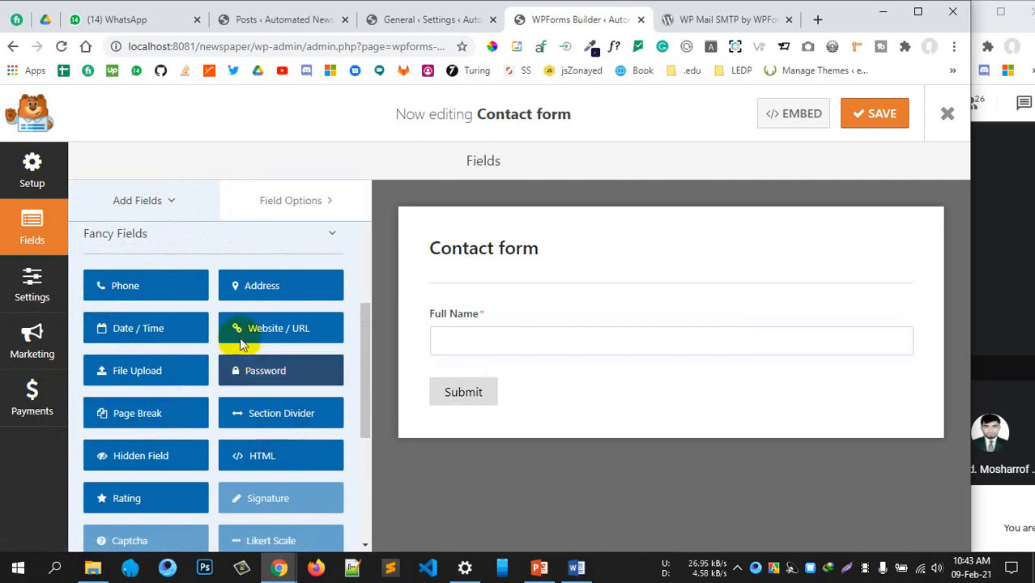
Add an Email field below Full Name and set its Field Size to Large
{"action": "scroll", "coordinate": [154, 446], "scroll_direction": "down", "scroll_amount": 5}
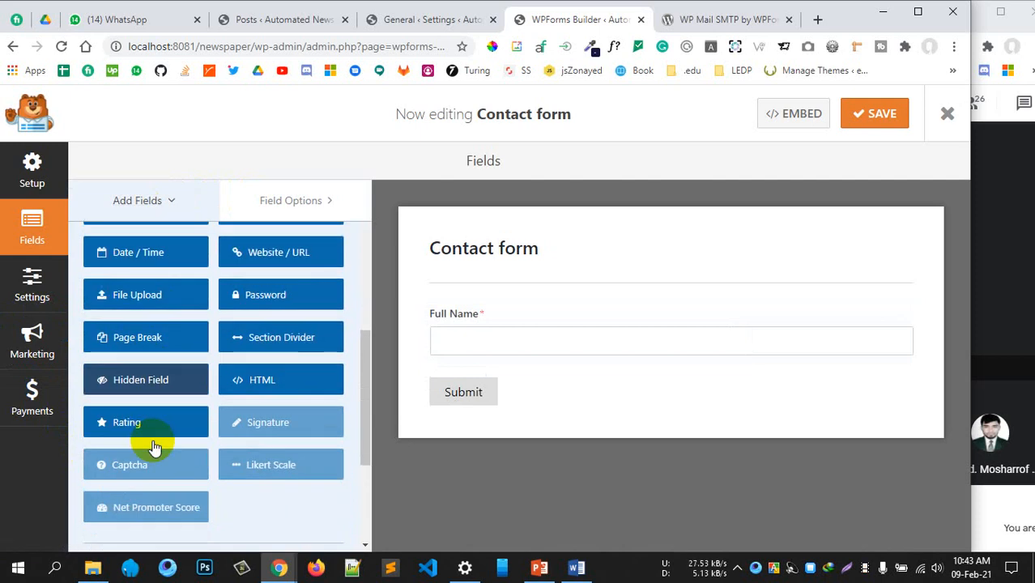
{"action": "scroll", "coordinate": [153, 441], "scroll_direction": "up", "scroll_amount": 6}
{"action": "scroll", "coordinate": [154, 441], "scroll_direction": "up", "scroll_amount": 3}
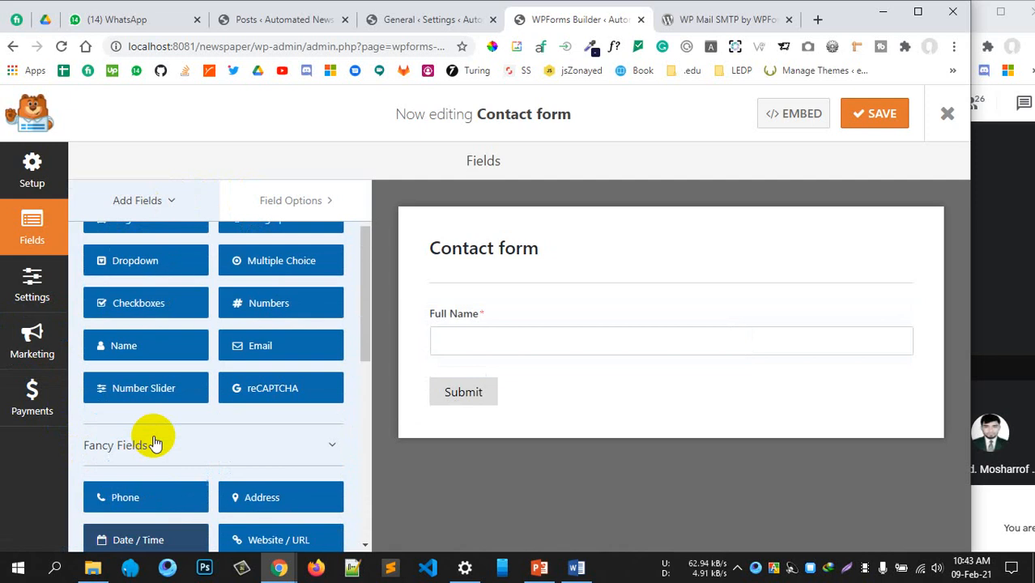
{"action": "left_click_drag", "start_coordinate": [502, 338], "coordinate": [439, 357]}
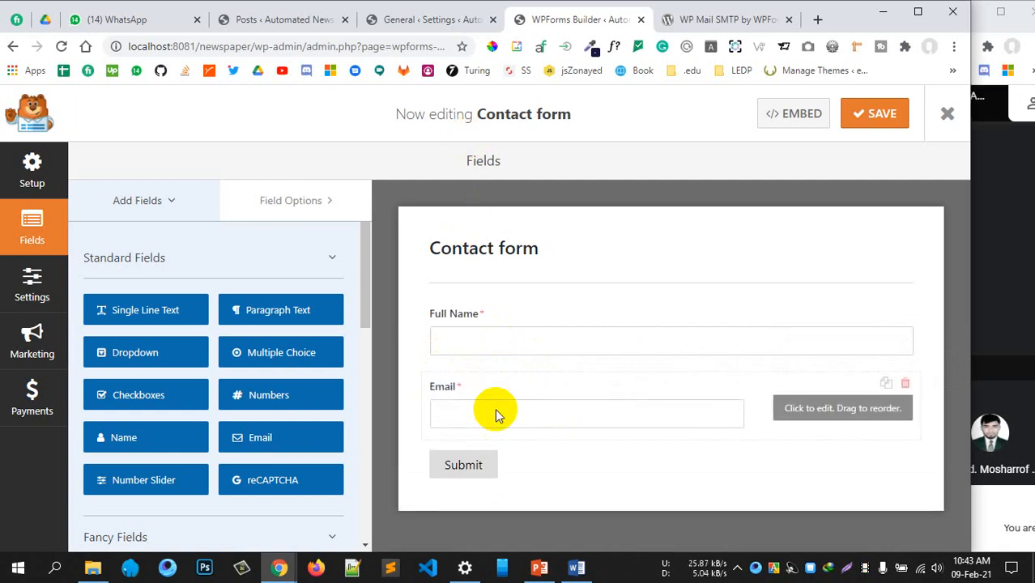
{"action": "left_click", "coordinate": [492, 412]}
{"action": "double_click", "coordinate": [88, 324]}
{"action": "scroll", "coordinate": [173, 420], "scroll_direction": "down", "scroll_amount": 1}
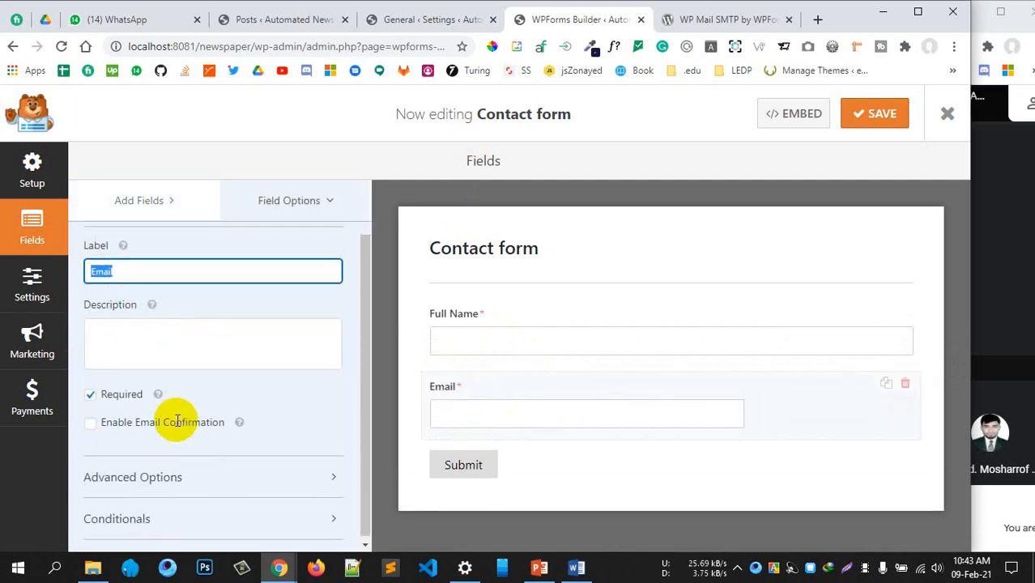
{"action": "left_click", "coordinate": [152, 481]}
{"action": "scroll", "coordinate": [138, 469], "scroll_direction": "down", "scroll_amount": 2}
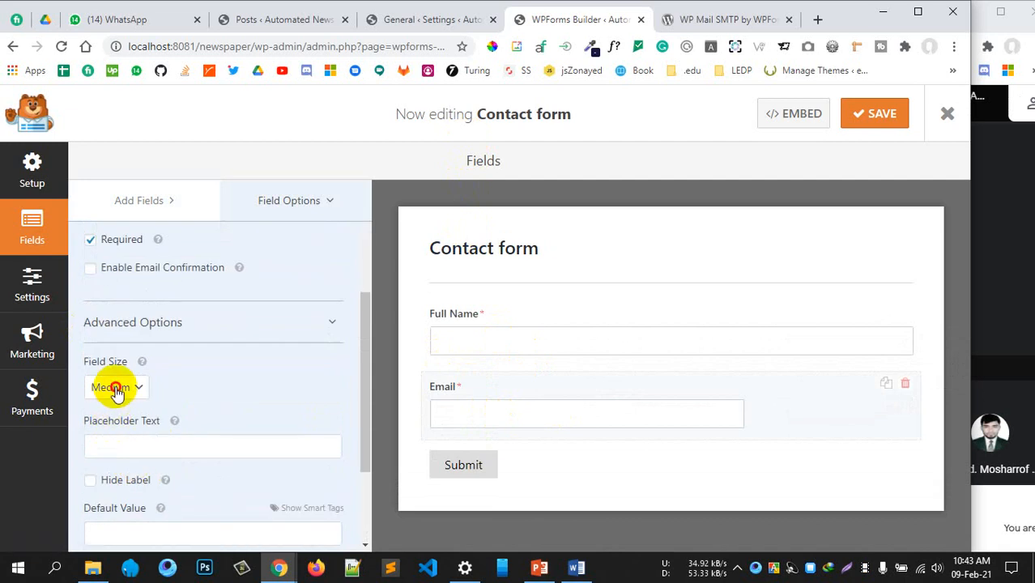
{"action": "left_click", "coordinate": [114, 387]}
{"action": "left_click", "coordinate": [114, 438]}
{"action": "scroll", "coordinate": [243, 316], "scroll_direction": "up", "scroll_amount": 4}
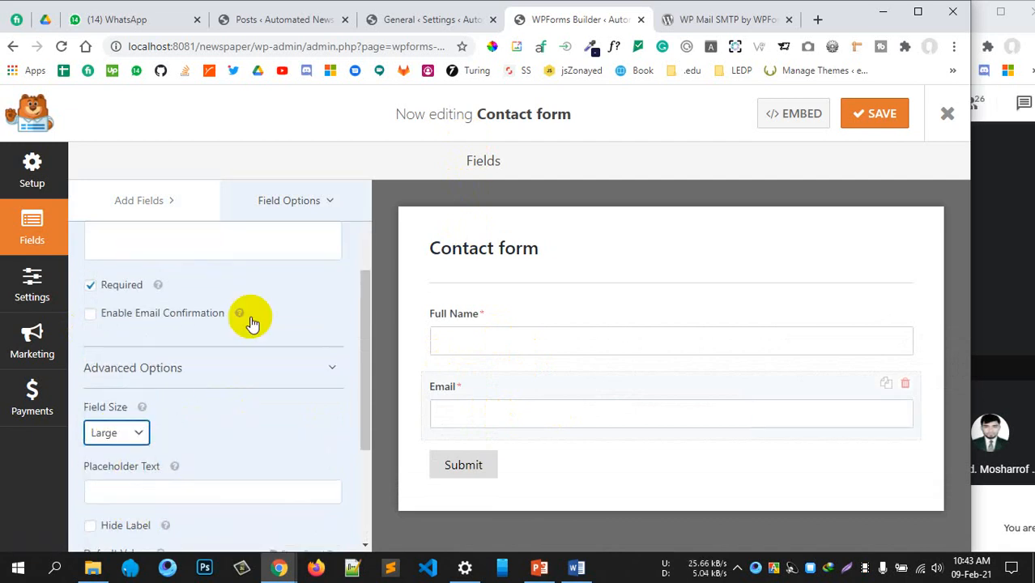
{"action": "left_click", "coordinate": [150, 204]}
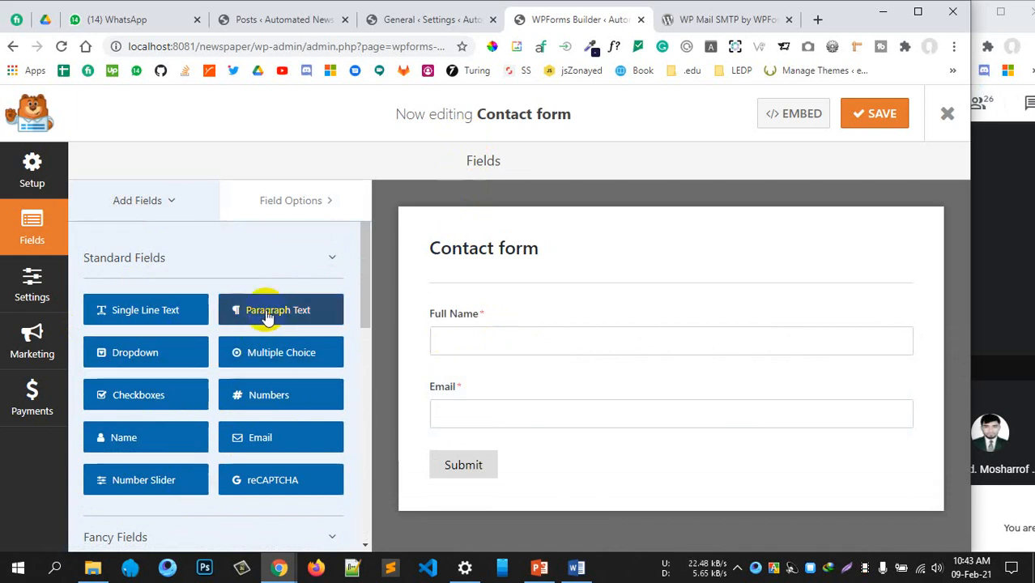
Add a required Paragraph Text field labelled 'Message' below Email
{"action": "left_click_drag", "start_coordinate": [268, 314], "coordinate": [464, 471]}
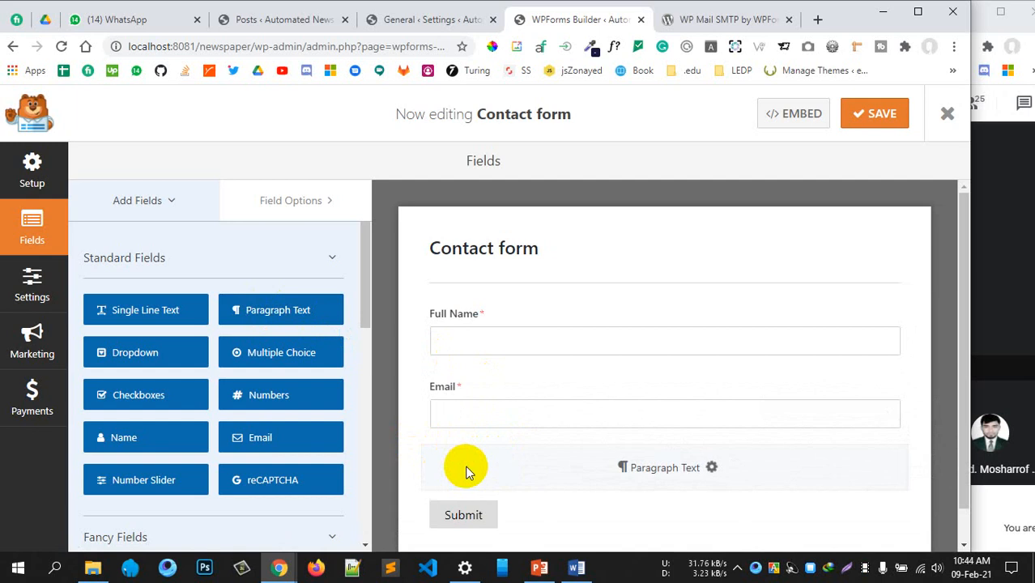
{"action": "left_click_drag", "start_coordinate": [465, 472], "coordinate": [463, 471]}
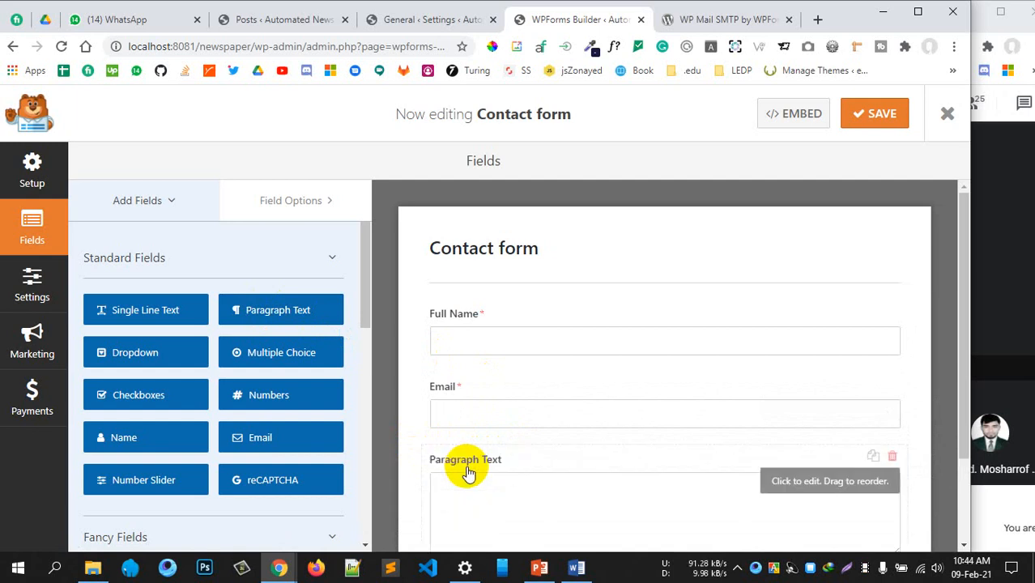
{"action": "left_click", "coordinate": [466, 469]}
{"action": "left_click_drag", "start_coordinate": [190, 333], "coordinate": [84, 326]}
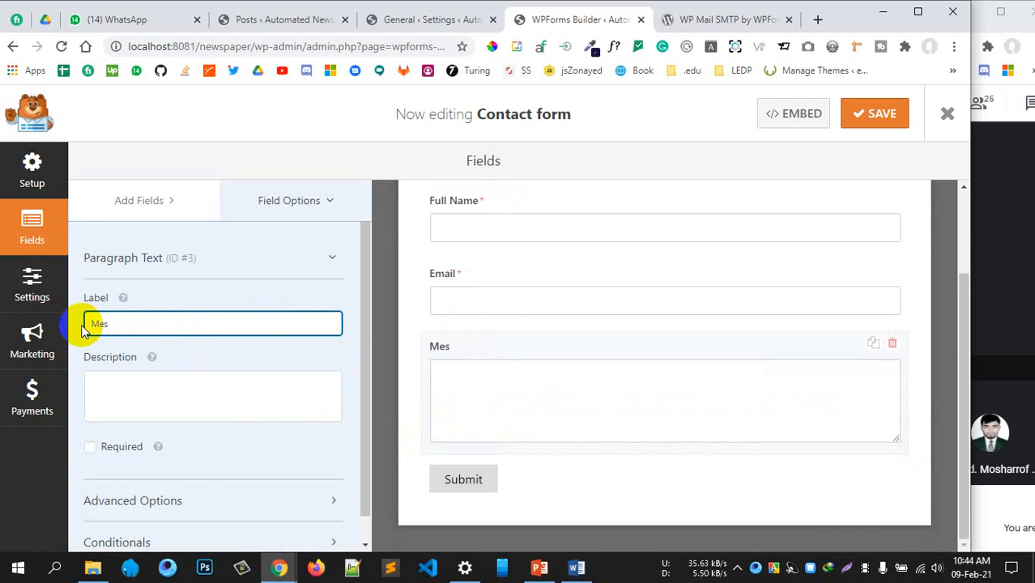
{"action": "type", "text": "Message"}
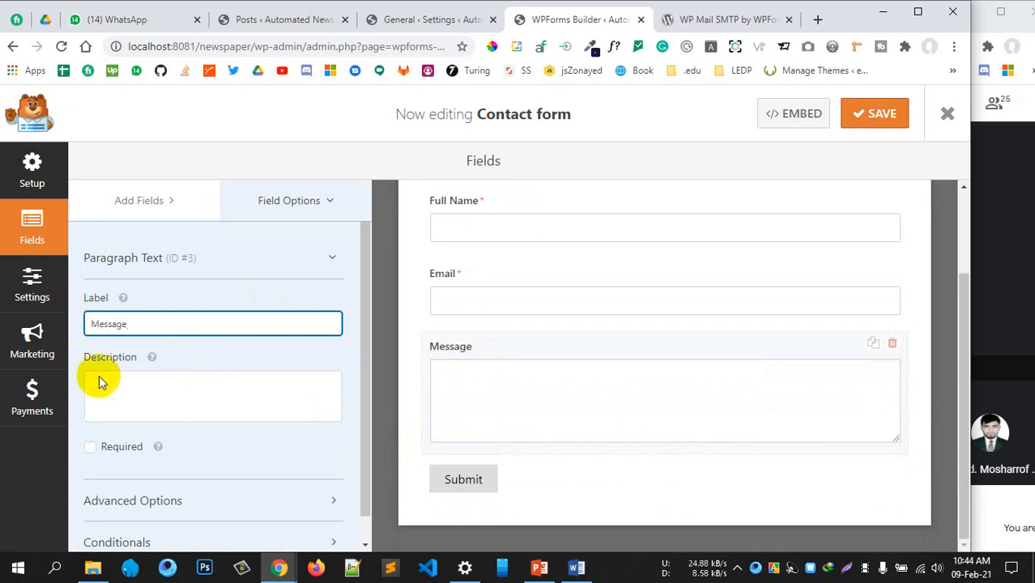
{"action": "left_click", "coordinate": [90, 446]}
Leave the Message field at Medium size after trying Large and Small, and save the form
{"action": "scroll", "coordinate": [176, 406], "scroll_direction": "down", "scroll_amount": 1}
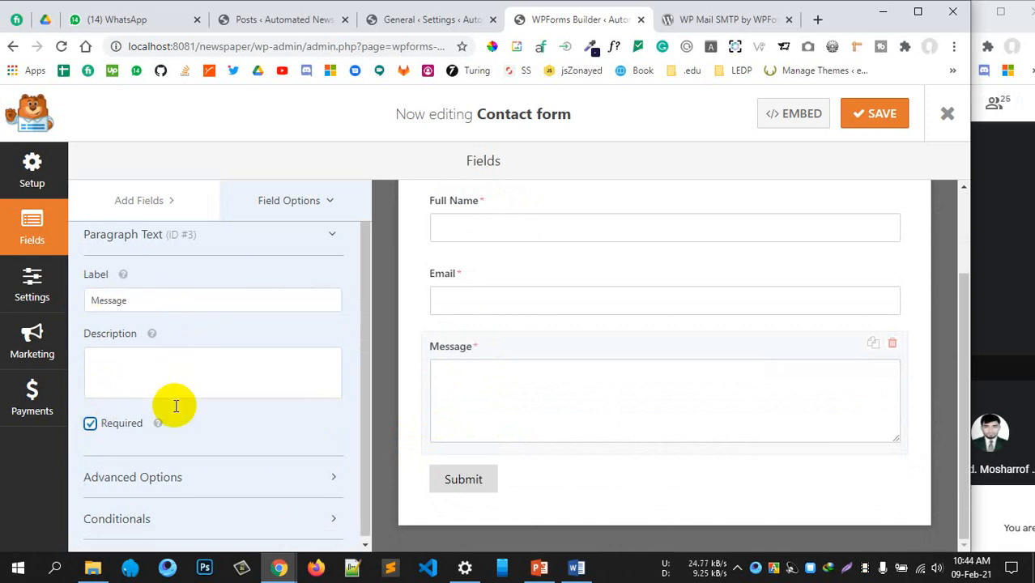
{"action": "left_click", "coordinate": [193, 473]}
{"action": "scroll", "coordinate": [194, 404], "scroll_direction": "down", "scroll_amount": 2}
{"action": "left_click", "coordinate": [103, 388]}
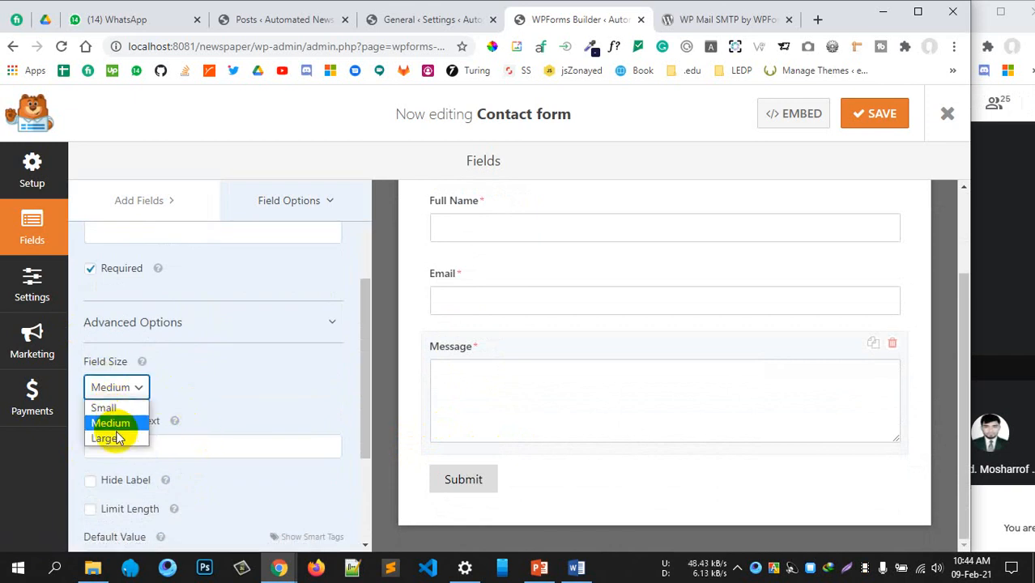
{"action": "left_click", "coordinate": [104, 435]}
{"action": "left_click", "coordinate": [119, 387]}
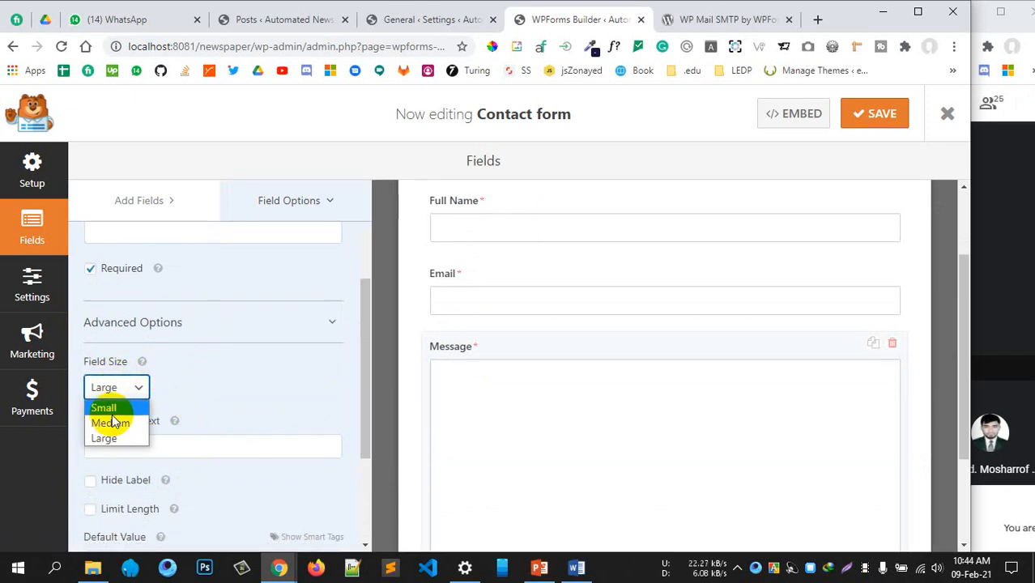
{"action": "left_click", "coordinate": [111, 417]}
{"action": "left_click", "coordinate": [126, 390]}
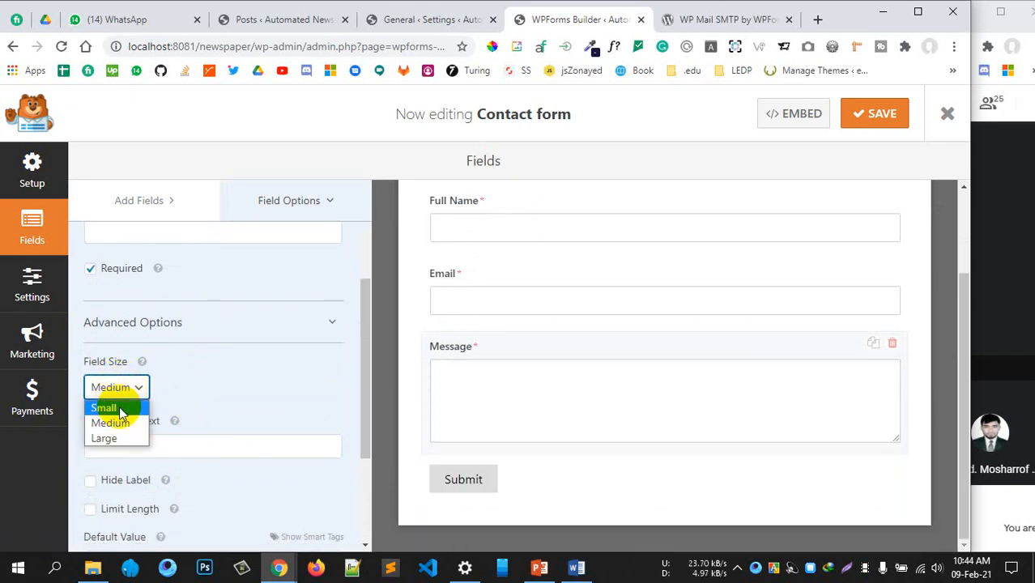
{"action": "left_click", "coordinate": [119, 405]}
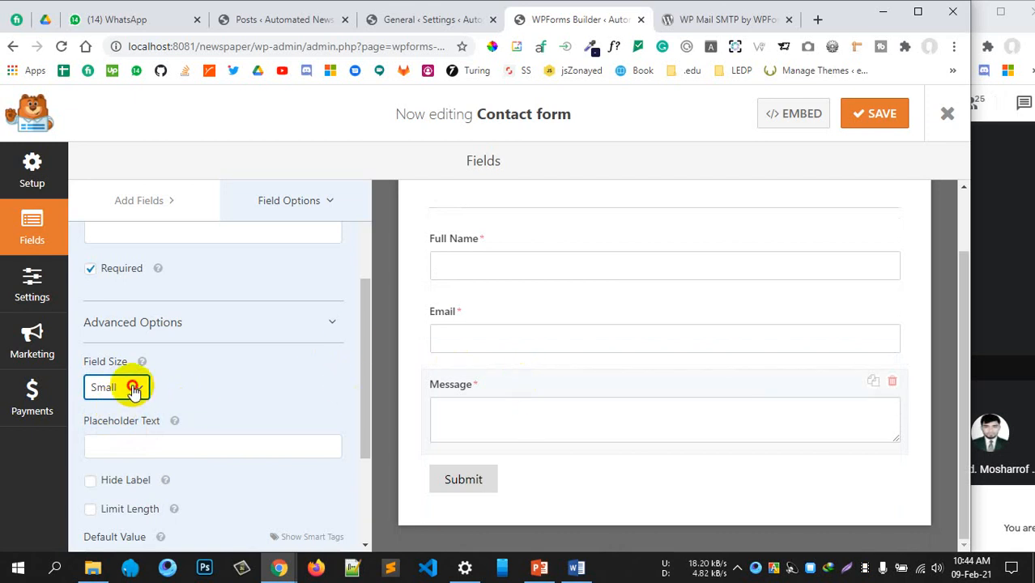
{"action": "left_click", "coordinate": [129, 387]}
{"action": "left_click", "coordinate": [108, 418]}
{"action": "scroll", "coordinate": [243, 340], "scroll_direction": "up", "scroll_amount": 3}
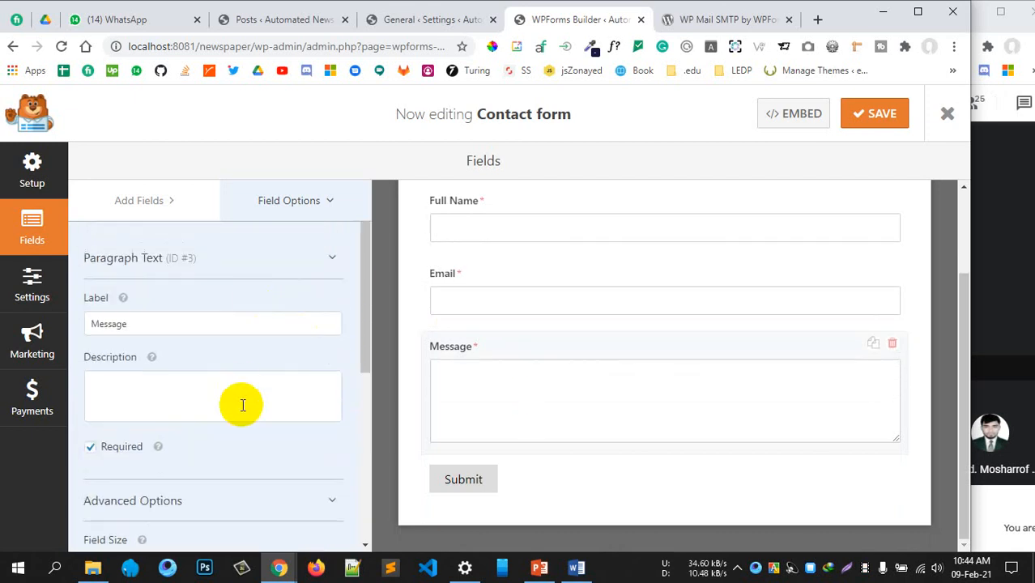
{"action": "left_click", "coordinate": [889, 118]}
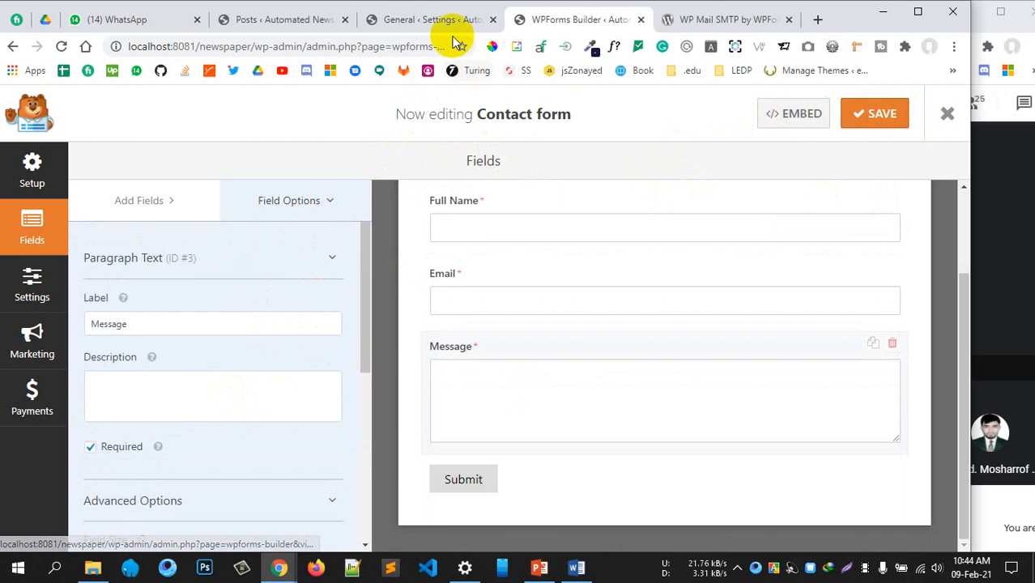
Go to the WPForms All Forms overview from the Posts tab
{"action": "left_click", "coordinate": [395, 22]}
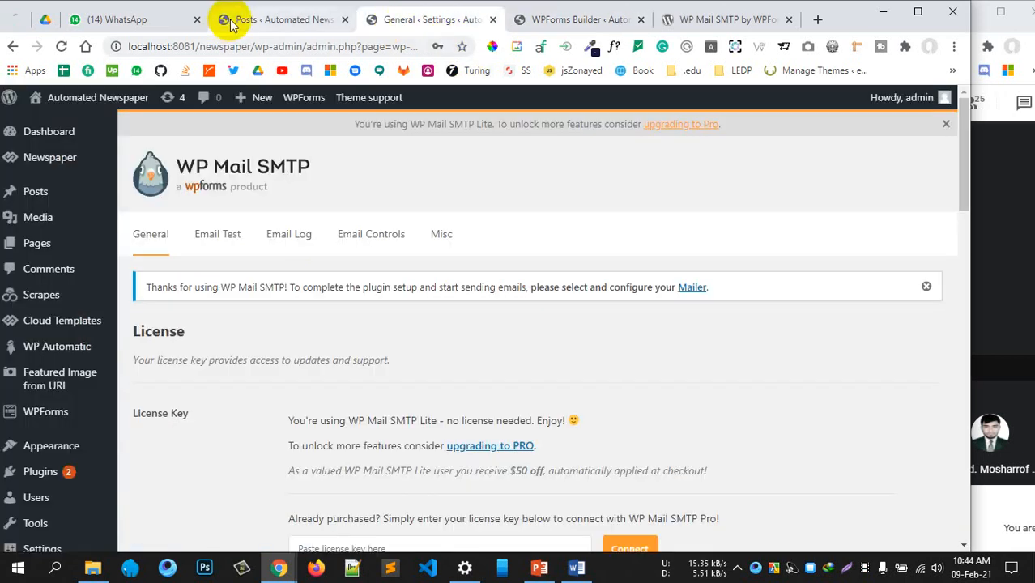
{"action": "left_click", "coordinate": [254, 21]}
{"action": "scroll", "coordinate": [35, 370], "scroll_direction": "down", "scroll_amount": 2}
{"action": "mouse_move", "coordinate": [29, 386]}
{"action": "scroll", "coordinate": [23, 368], "scroll_direction": "down", "scroll_amount": 2}
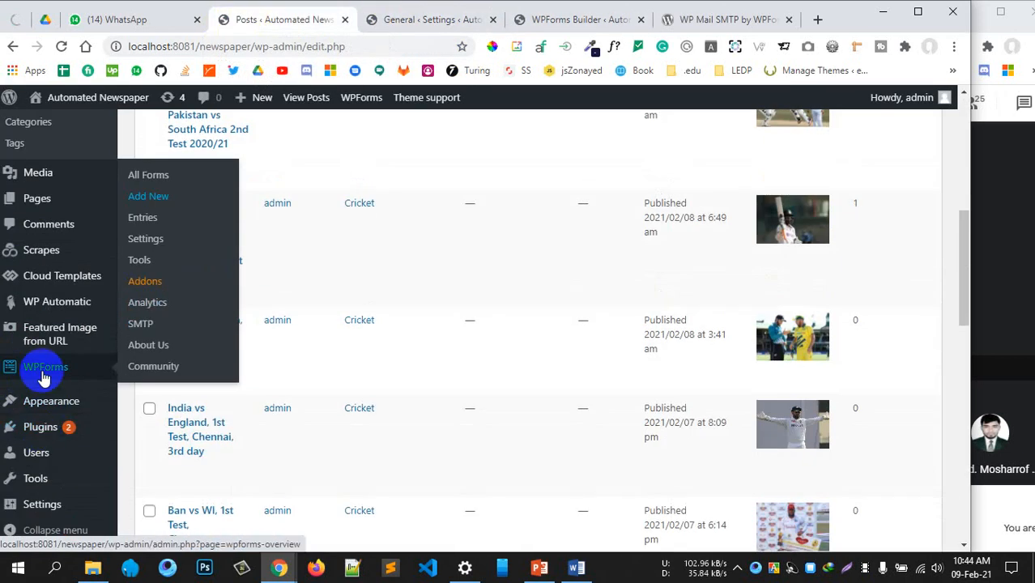
{"action": "left_click", "coordinate": [374, 104]}
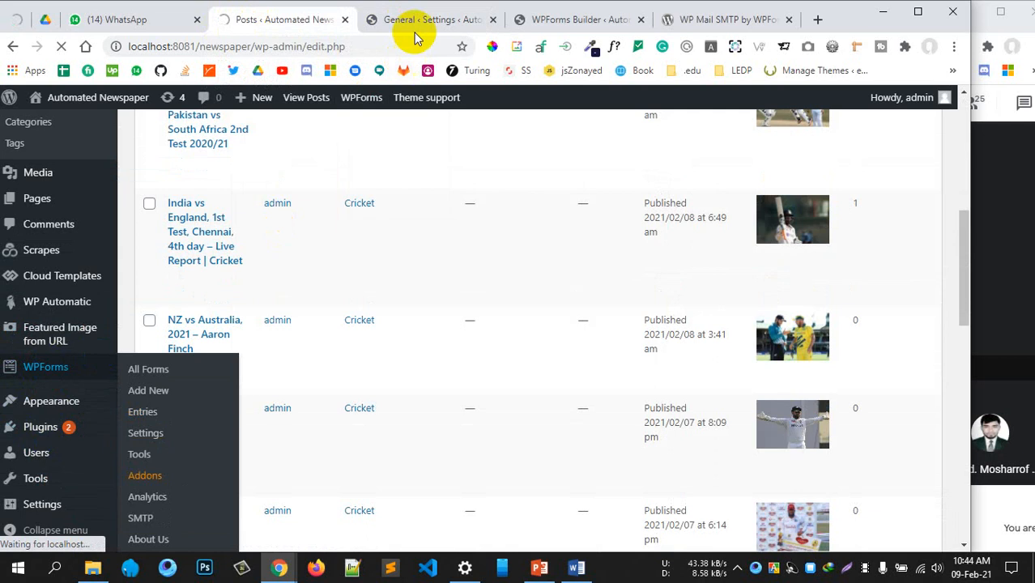
{"action": "scroll", "coordinate": [266, 199], "scroll_direction": "up", "scroll_amount": 4}
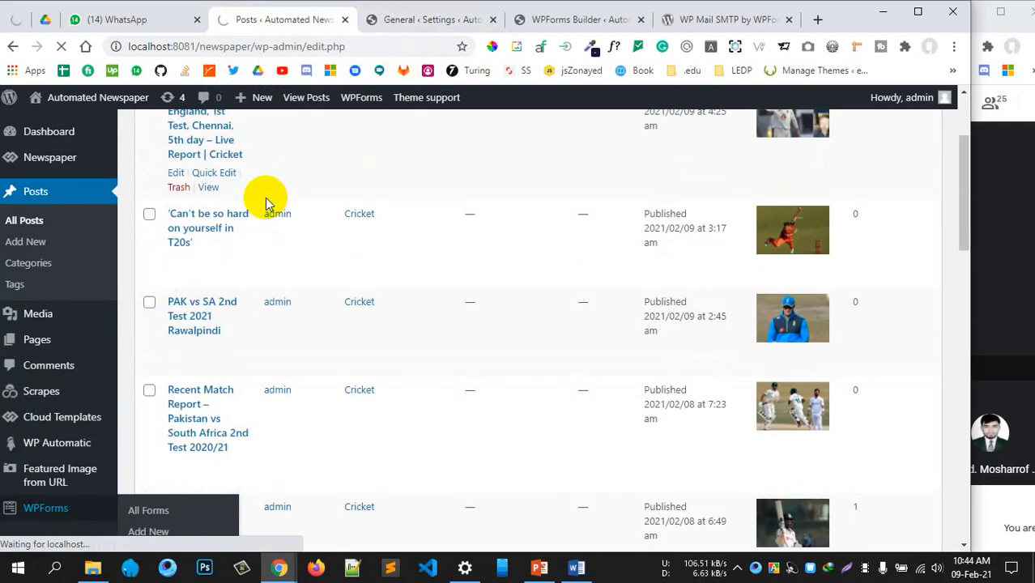
{"action": "scroll", "coordinate": [265, 198], "scroll_direction": "up", "scroll_amount": 3}
{"action": "scroll", "coordinate": [265, 198], "scroll_direction": "down", "scroll_amount": 4}
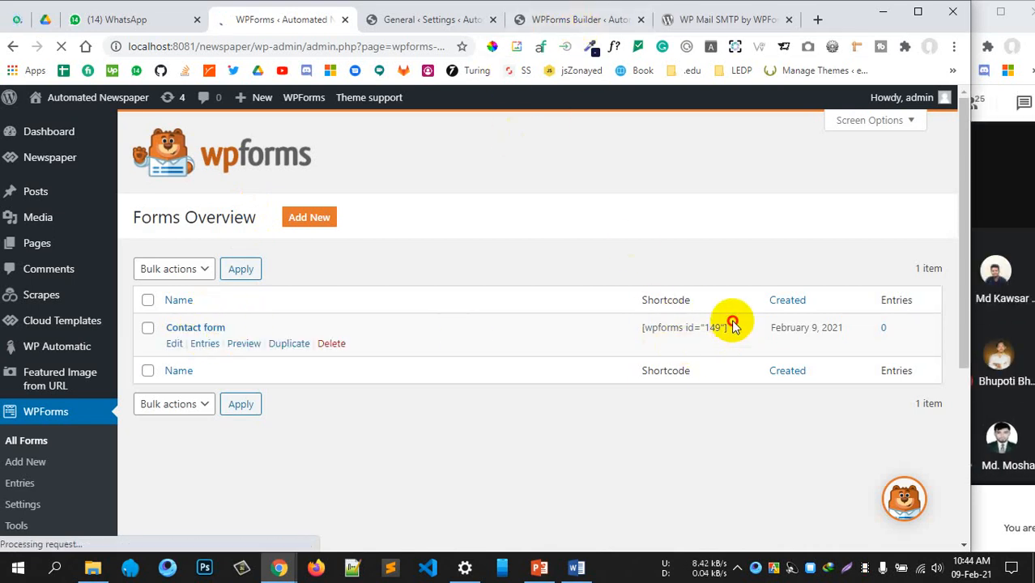
Select and copy the Contact form's shortcode [wpforms id="149"]
{"action": "left_click_drag", "start_coordinate": [731, 333], "coordinate": [640, 336]}
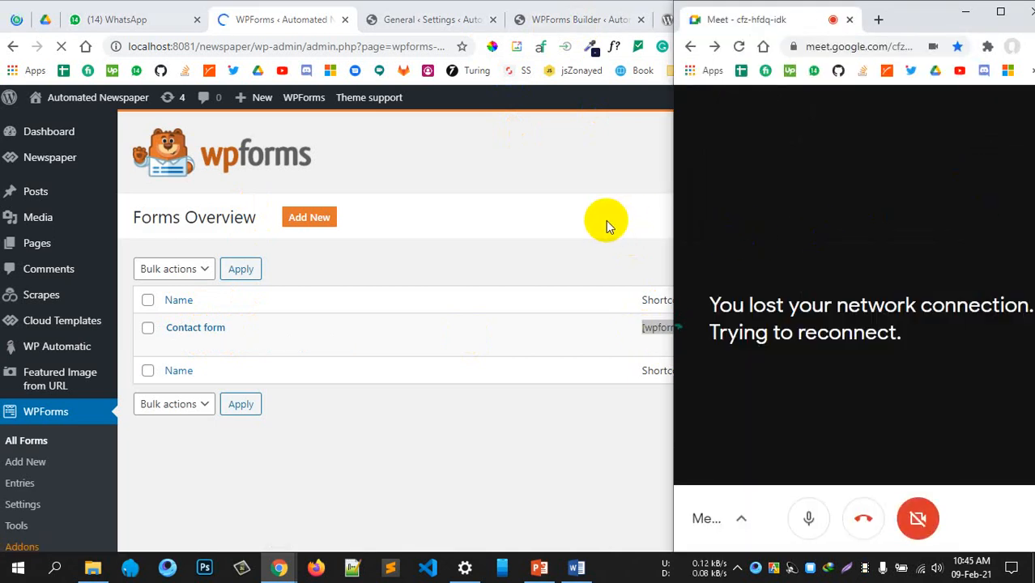
{"action": "left_click", "coordinate": [655, 329]}
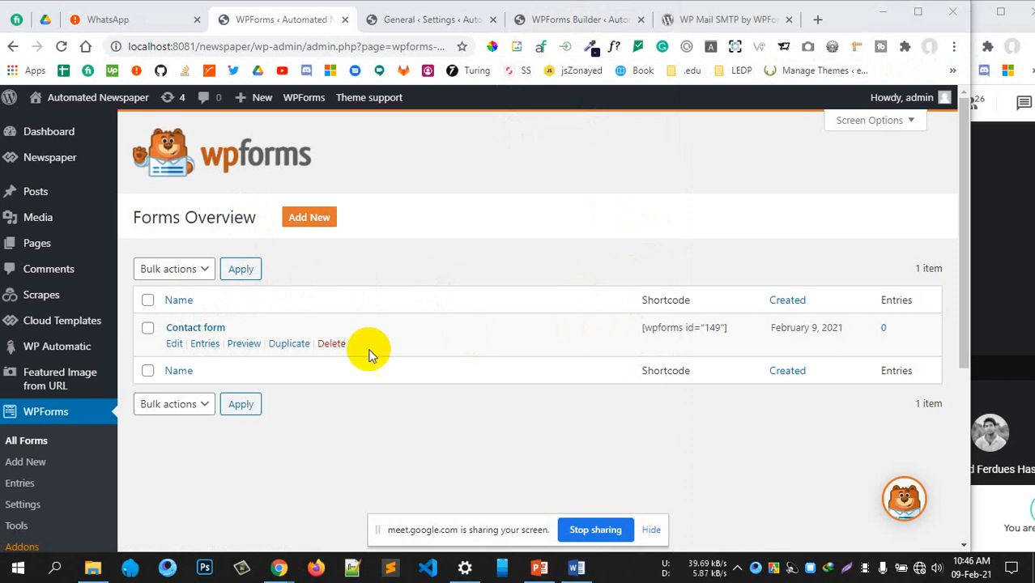
{"action": "left_click_drag", "start_coordinate": [645, 330], "coordinate": [735, 334]}
{"action": "key", "text": "ctrl+c"}
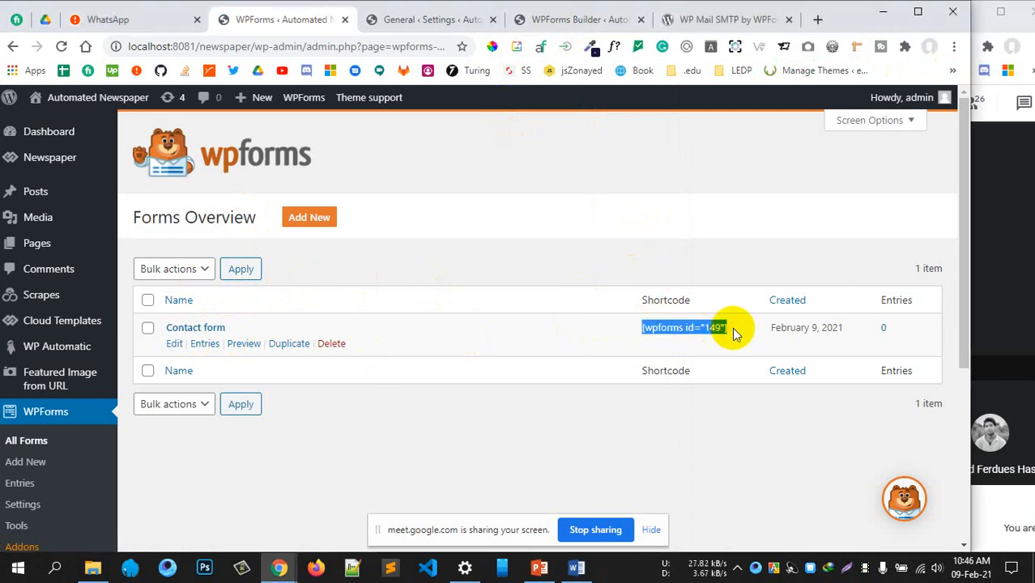
{"action": "left_click", "coordinate": [562, 212]}
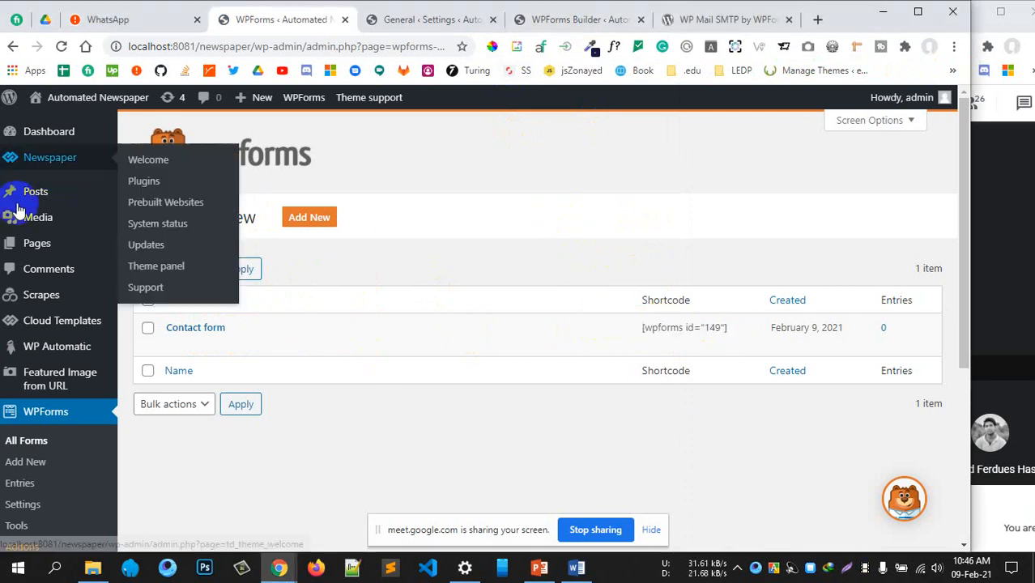
{"action": "mouse_move", "coordinate": [40, 243]}
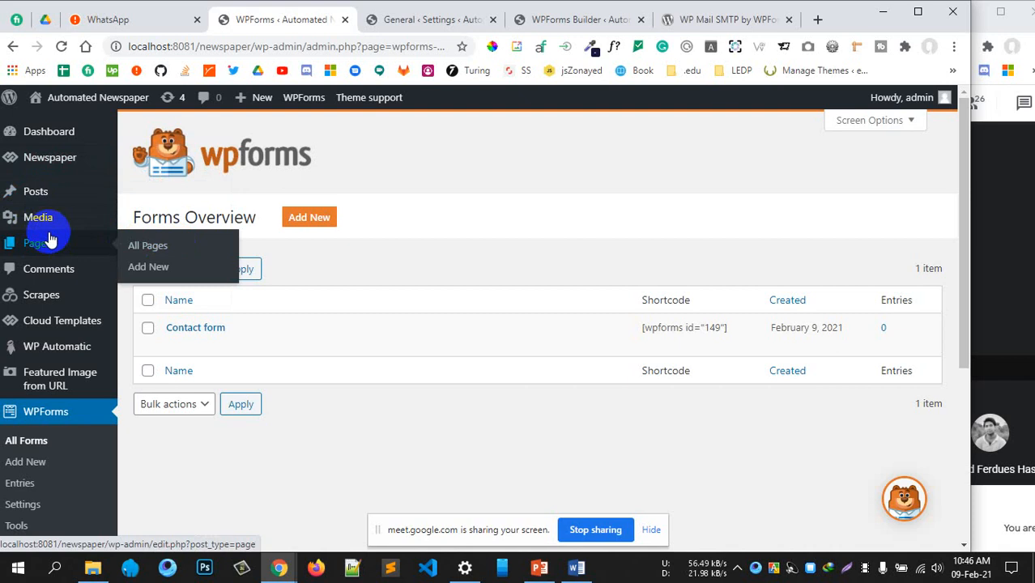
{"action": "left_click", "coordinate": [160, 266]}
Publish the new Contact Us page
{"action": "scroll", "coordinate": [456, 235], "scroll_direction": "down", "scroll_amount": 2}
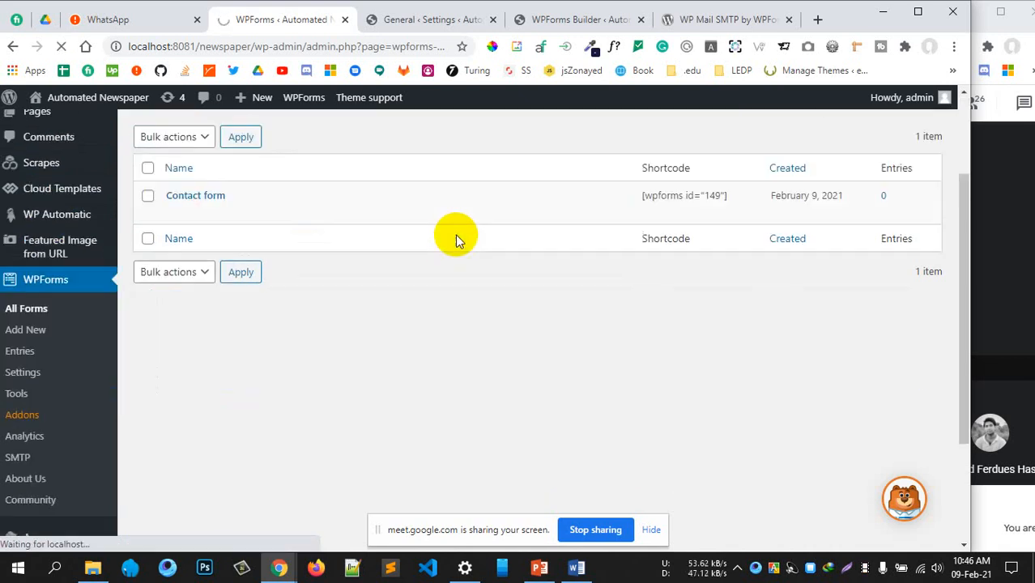
{"action": "scroll", "coordinate": [455, 230], "scroll_direction": "up", "scroll_amount": 2}
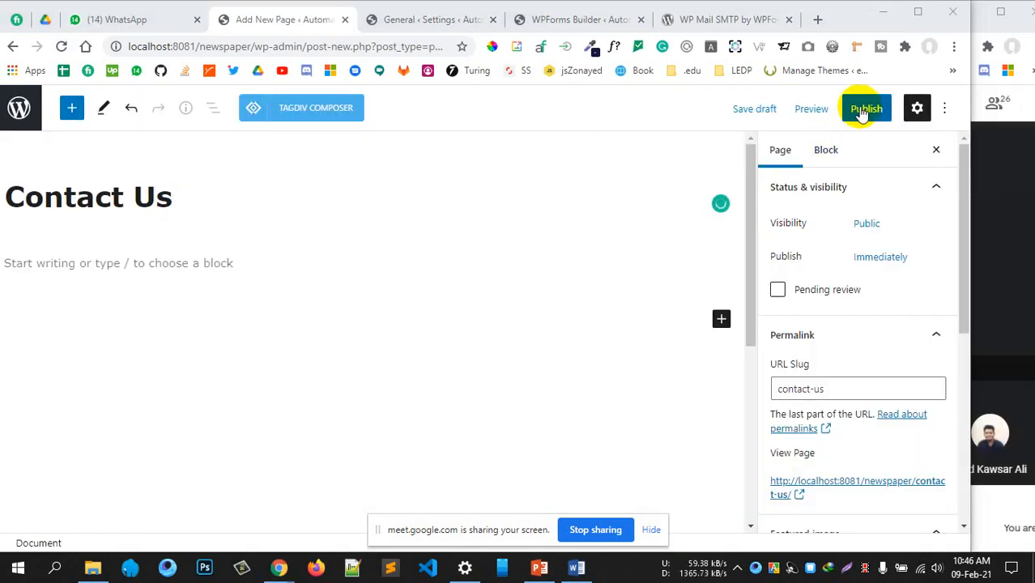
{"action": "left_click", "coordinate": [860, 115]}
{"action": "left_click", "coordinate": [850, 116]}
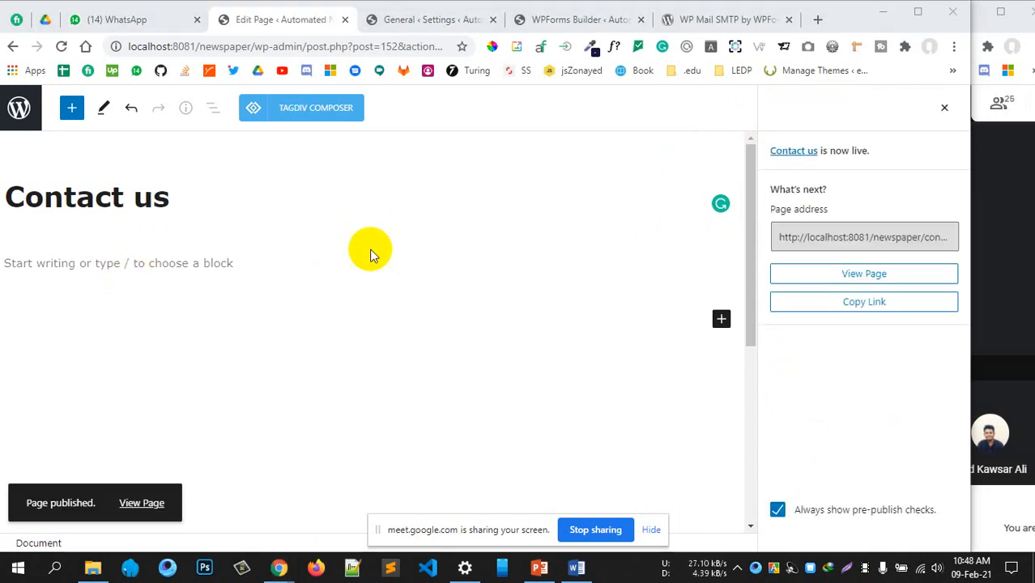
Paste the [wpforms id="149"] shortcode into the page, update it, and open the live page in a new tab
{"action": "left_click", "coordinate": [140, 265]}
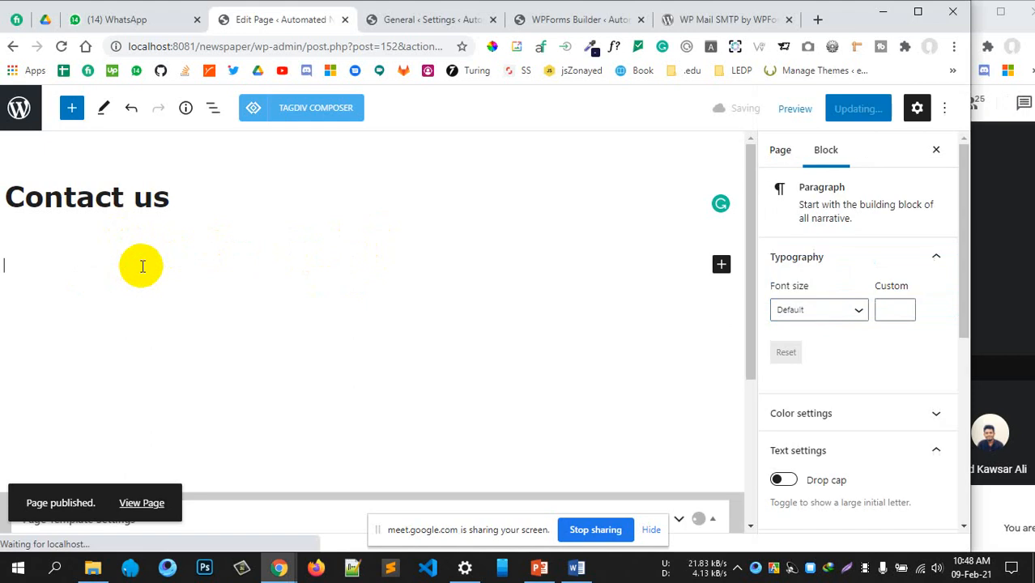
{"action": "key", "text": "ctrl+v"}
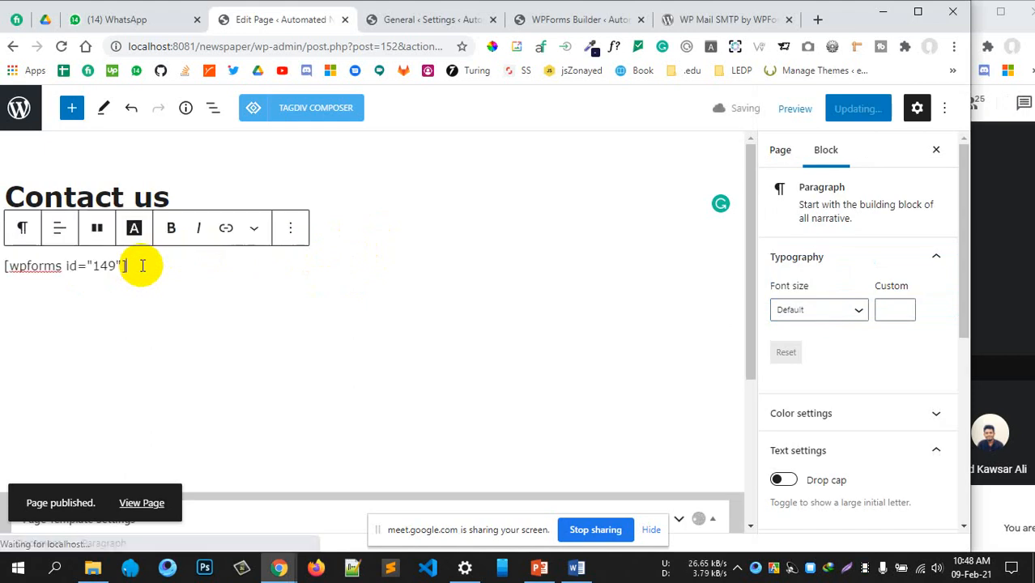
{"action": "left_click", "coordinate": [849, 115]}
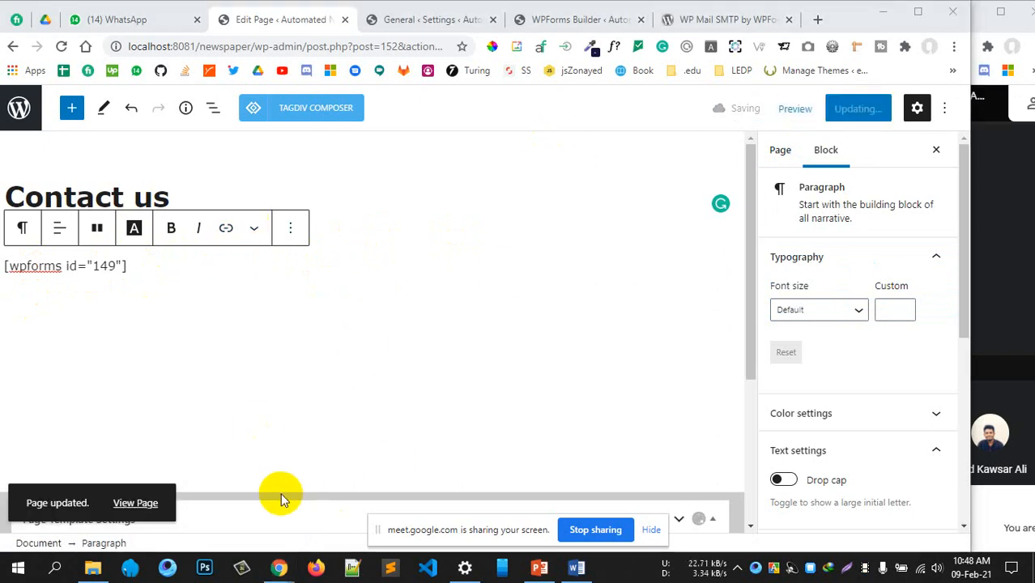
{"action": "middle_click", "coordinate": [143, 503]}
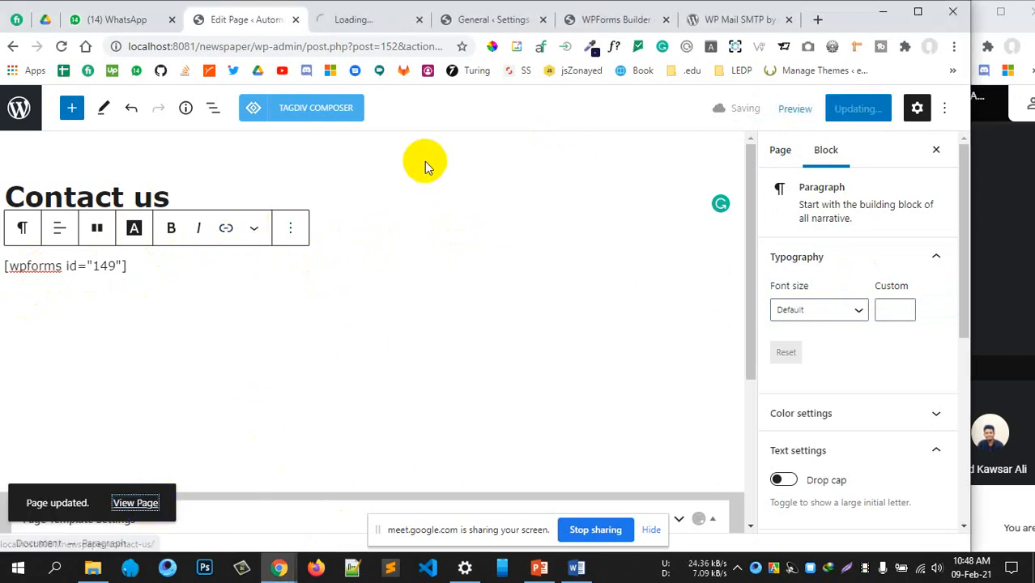
{"action": "left_click", "coordinate": [354, 23]}
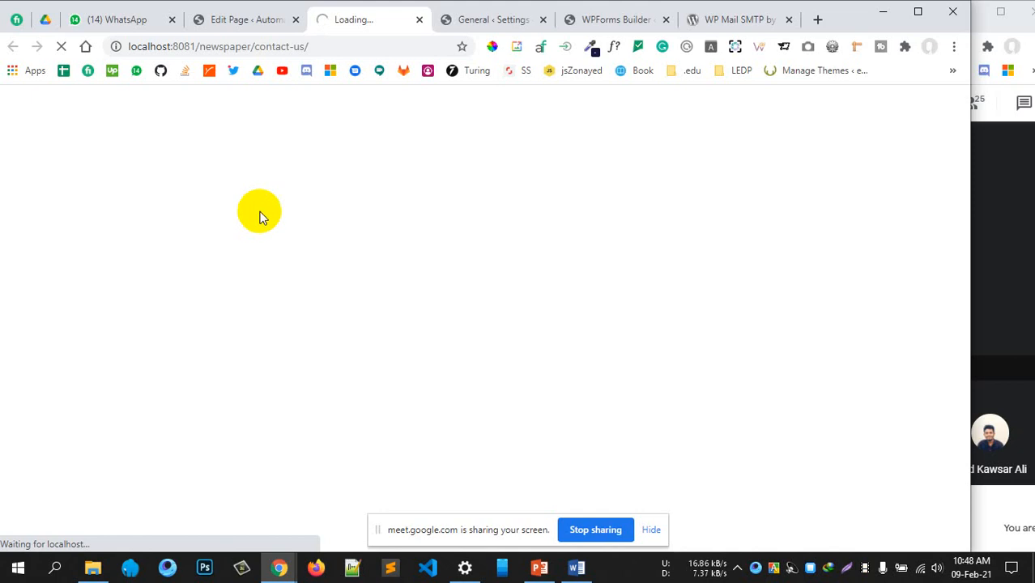
{"action": "left_click", "coordinate": [243, 20]}
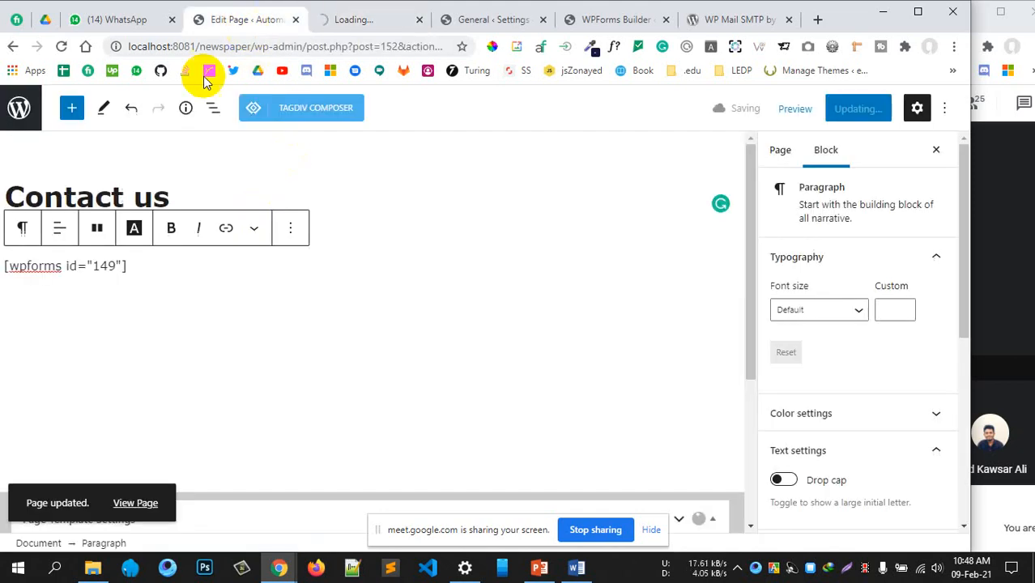
Check the Full Name, Email and Message fields on the live Contact us page
{"action": "left_click", "coordinate": [350, 21]}
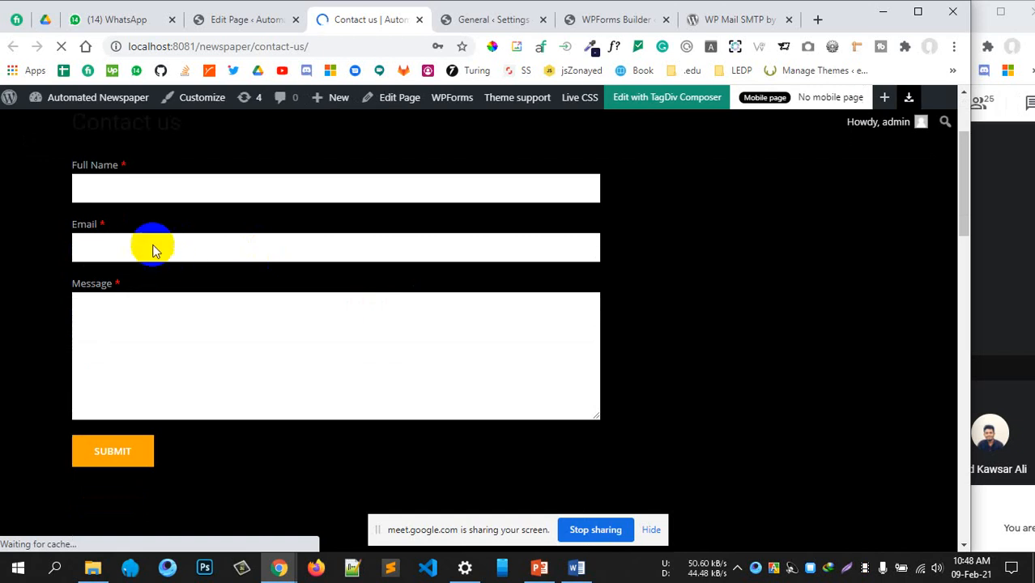
{"action": "left_click", "coordinate": [172, 191]}
{"action": "left_click", "coordinate": [149, 251]}
{"action": "left_click", "coordinate": [173, 335]}
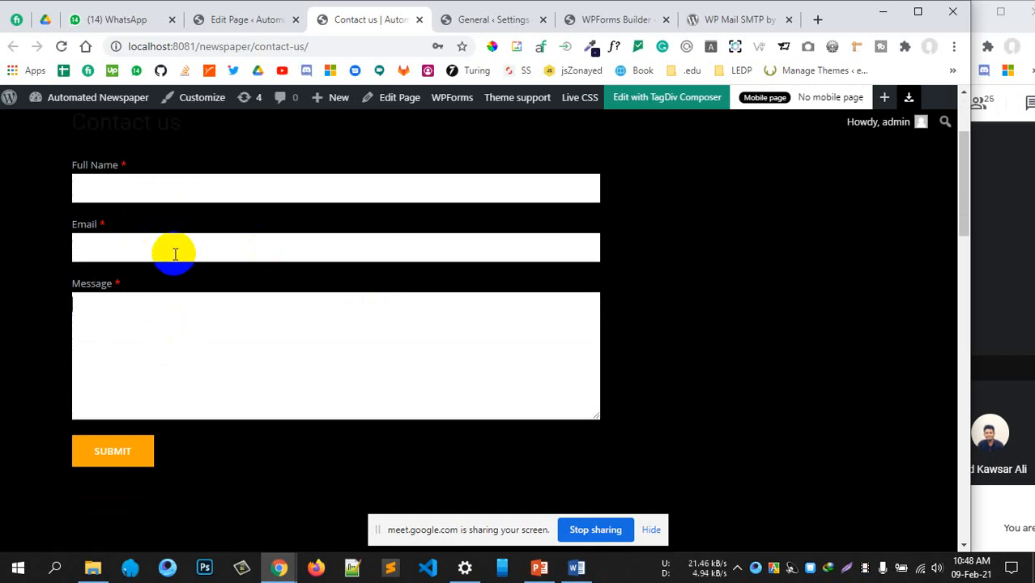
{"action": "scroll", "coordinate": [175, 248], "scroll_direction": "up", "scroll_amount": 2}
{"action": "scroll", "coordinate": [233, 261], "scroll_direction": "down", "scroll_amount": 2}
Fill in a full name, an e-mail address and the message 'Hi, this is a test message', then submit
{"action": "left_click", "coordinate": [167, 182]}
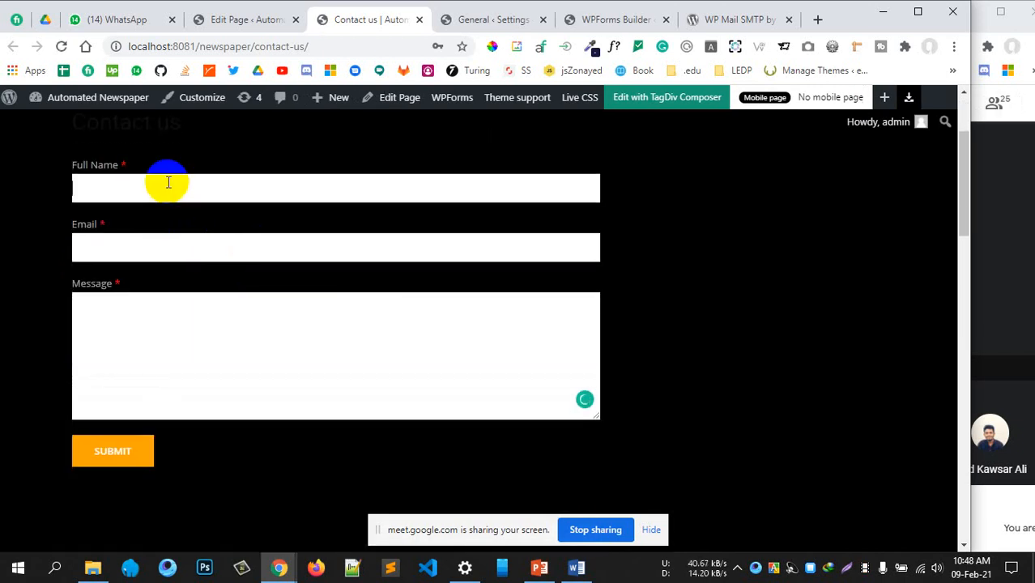
{"action": "type", "text": "RAs"}
{"action": "key", "text": "BackSpace"}
{"action": "key", "text": "BackSpace"}
{"action": "key", "text": "BackSpace"}
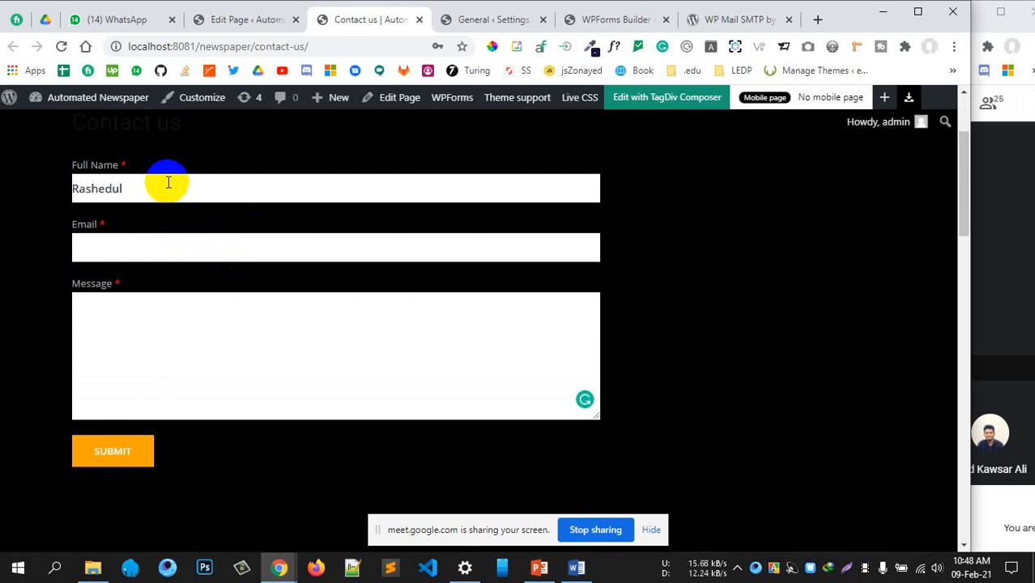
{"action": "left_click", "coordinate": [109, 236]}
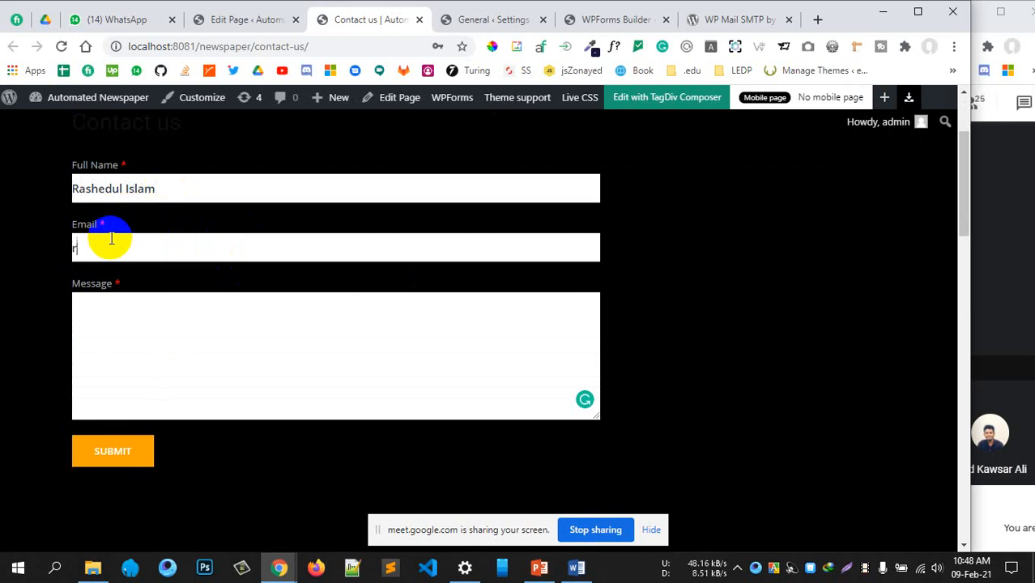
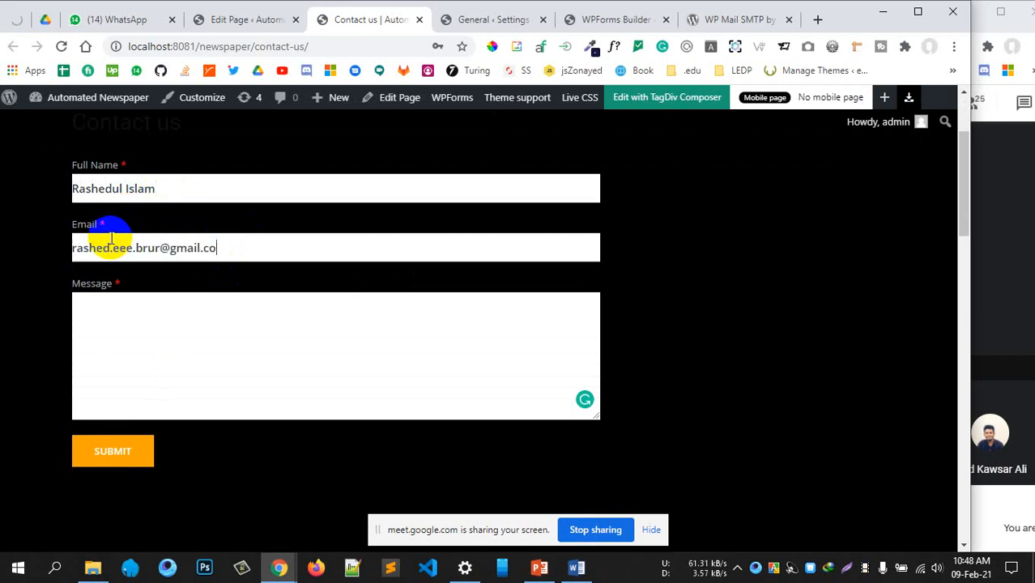
{"action": "left_click", "coordinate": [98, 318]}
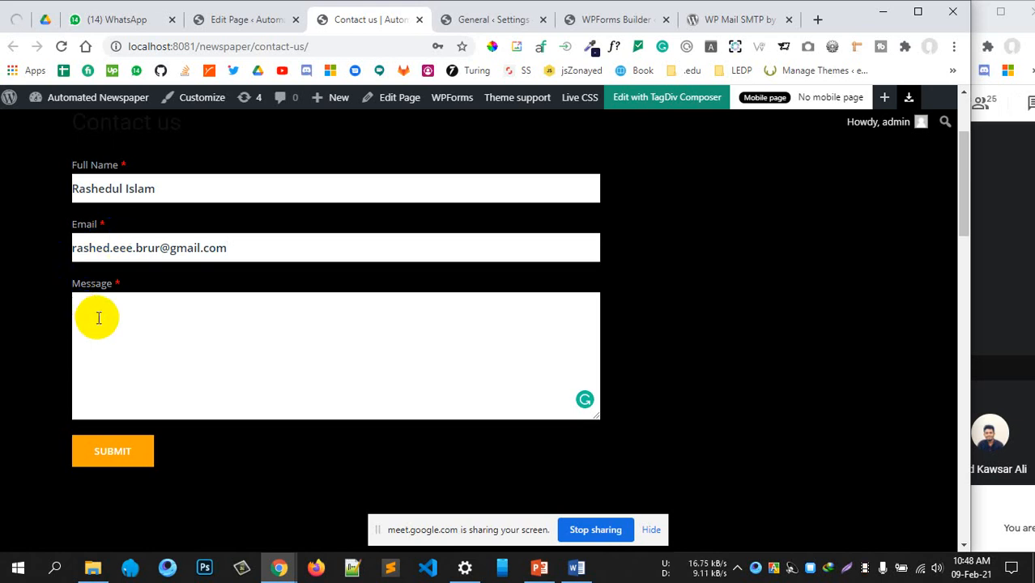
{"action": "type", "text": "Hi, this "}
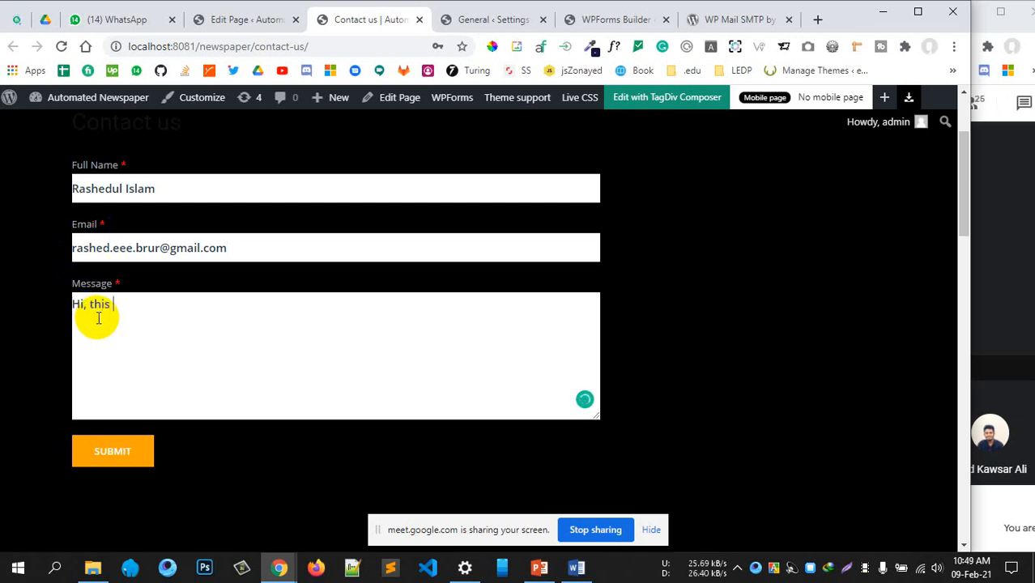
{"action": "type", "text": "is a test message."}
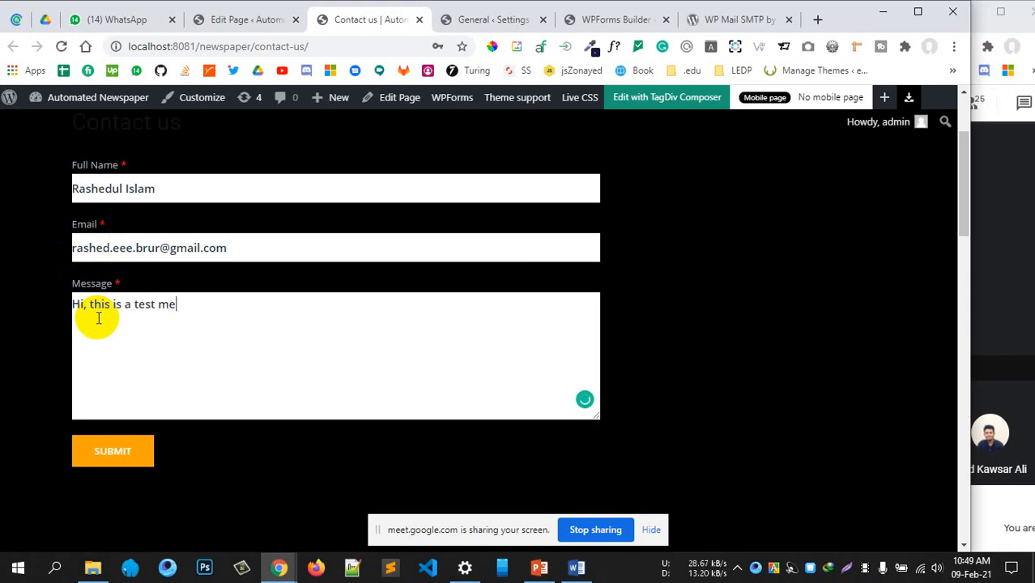
{"action": "left_click", "coordinate": [117, 454]}
{"action": "scroll", "coordinate": [362, 397], "scroll_direction": "down", "scroll_amount": 1}
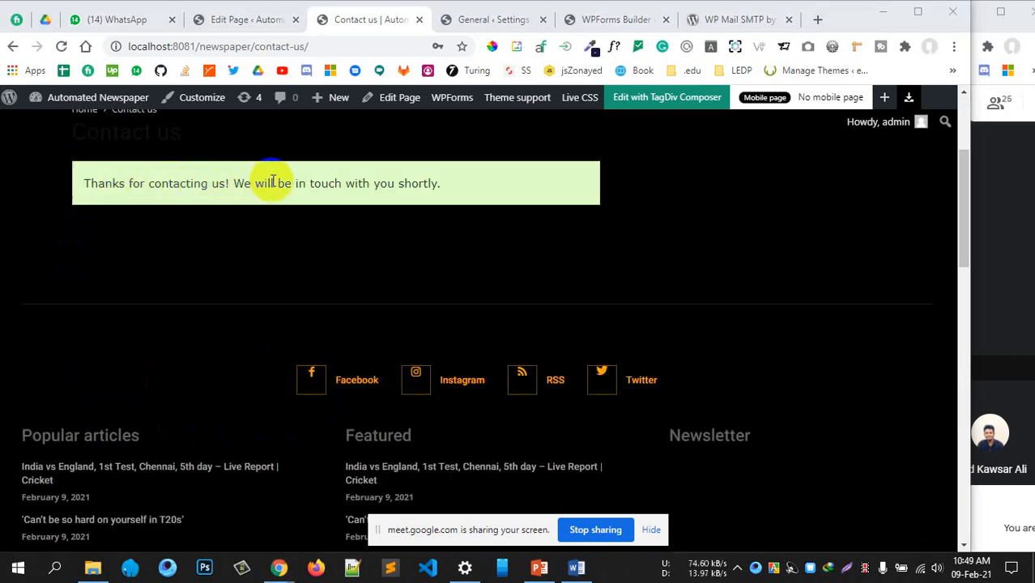
Leave the page editor and open the Contact form's submitted entries
{"action": "left_click", "coordinate": [236, 20]}
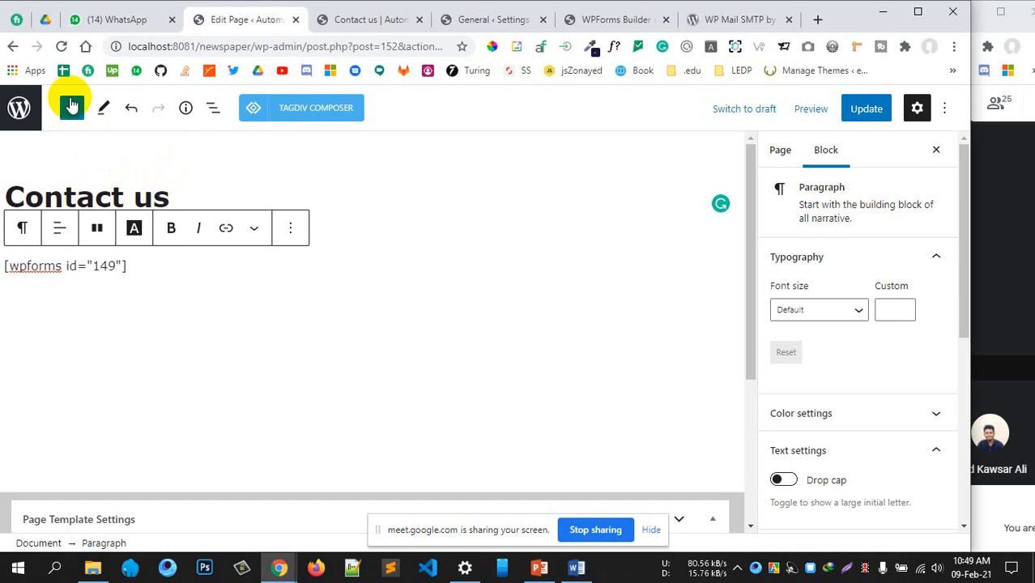
{"action": "left_click", "coordinate": [19, 109]}
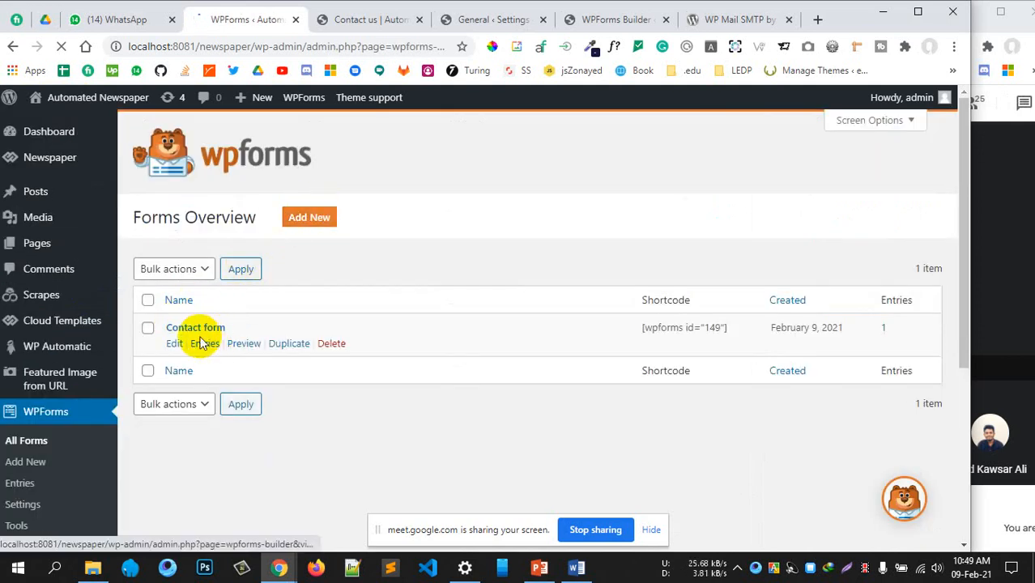
{"action": "left_click", "coordinate": [206, 344]}
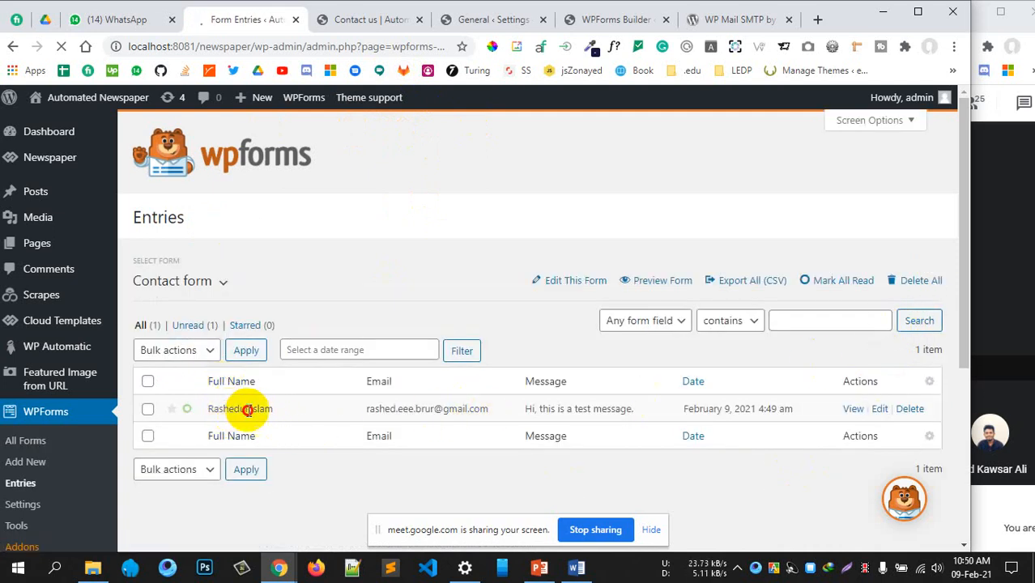
Review the test entry's email address, message and submission date
{"action": "left_click_drag", "start_coordinate": [396, 409], "coordinate": [467, 409]}
{"action": "left_click_drag", "start_coordinate": [569, 408], "coordinate": [633, 409]}
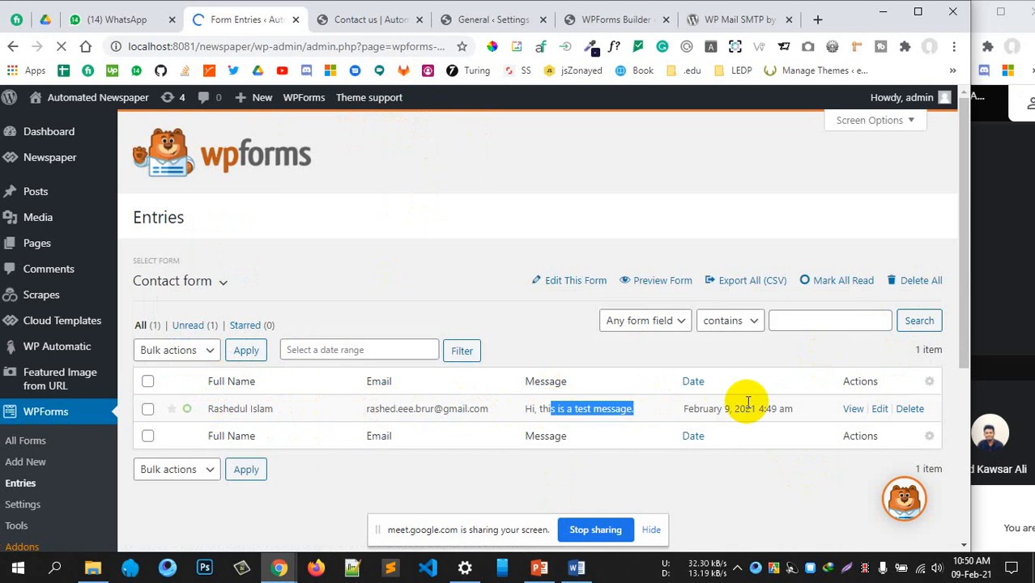
{"action": "left_click_drag", "start_coordinate": [700, 408], "coordinate": [804, 415]}
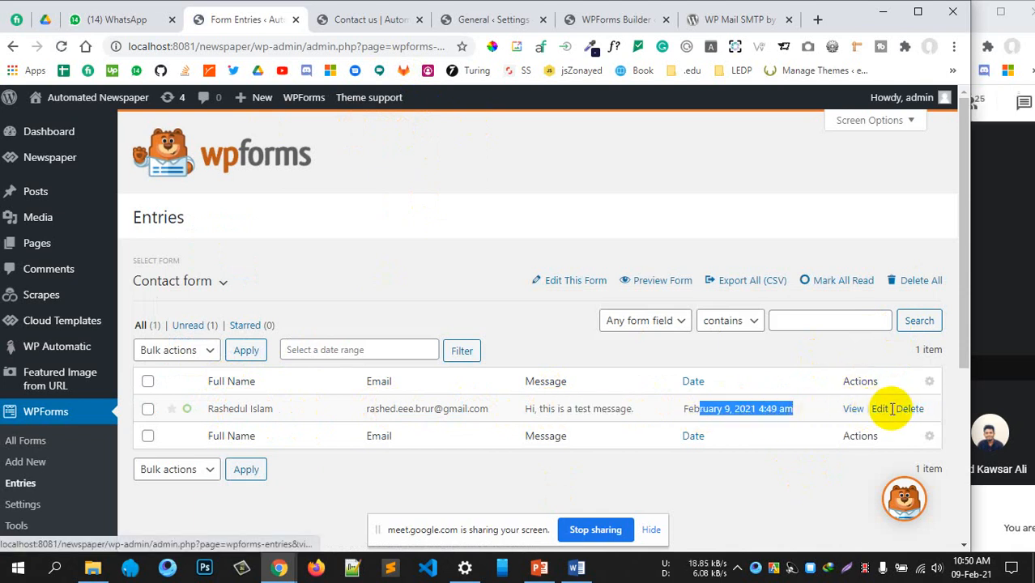
{"action": "left_click", "coordinate": [571, 366]}
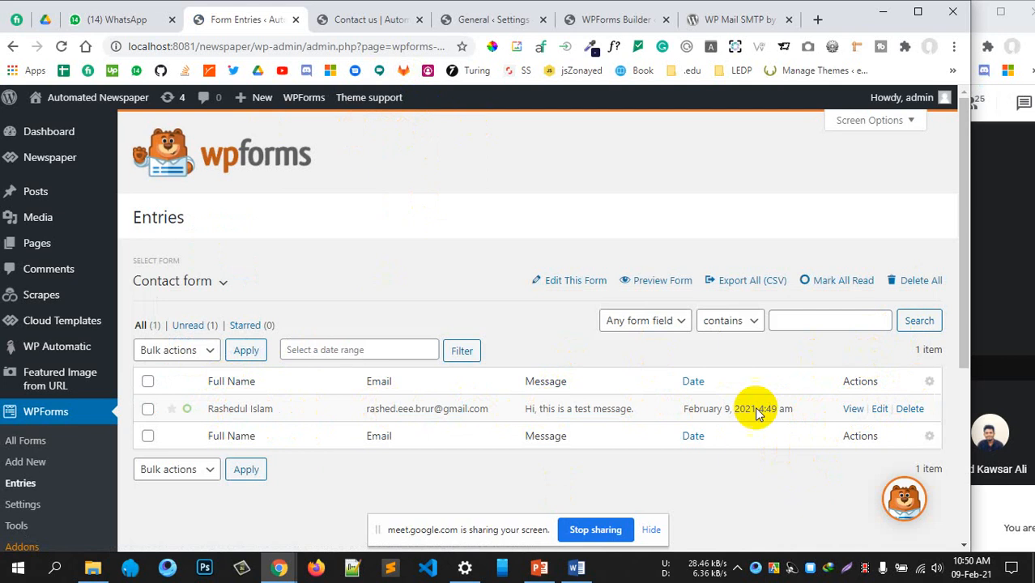
{"action": "scroll", "coordinate": [358, 312], "scroll_direction": "down", "scroll_amount": 3}
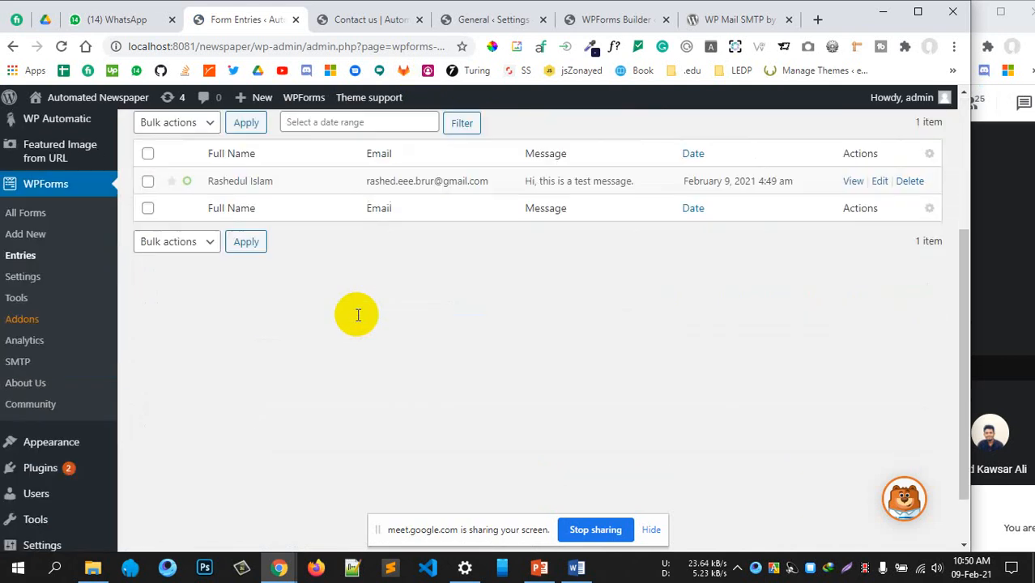
{"action": "scroll", "coordinate": [363, 312], "scroll_direction": "up", "scroll_amount": 3}
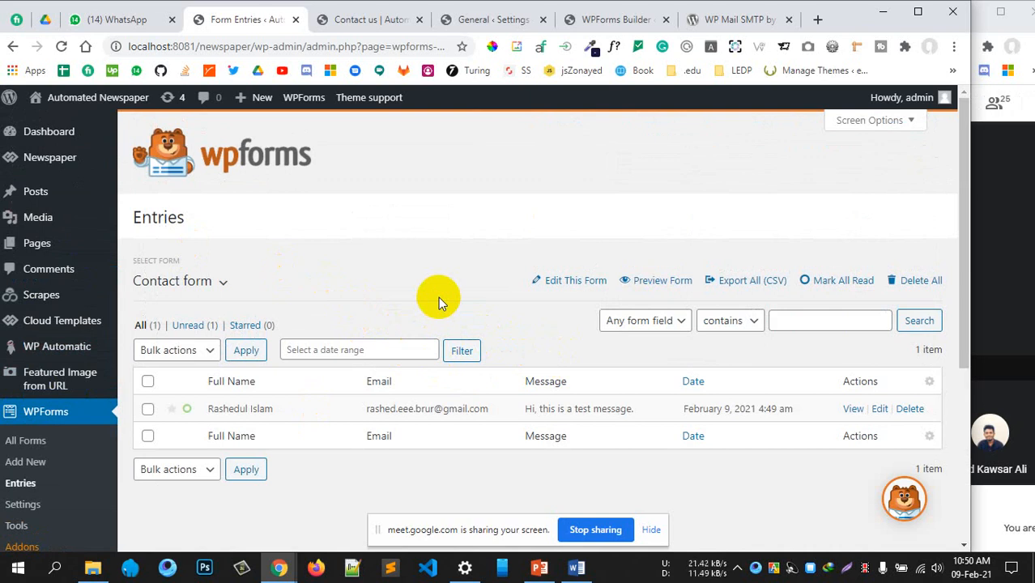
{"action": "scroll", "coordinate": [248, 336], "scroll_direction": "down", "scroll_amount": 2}
{"action": "scroll", "coordinate": [249, 339], "scroll_direction": "down", "scroll_amount": 2}
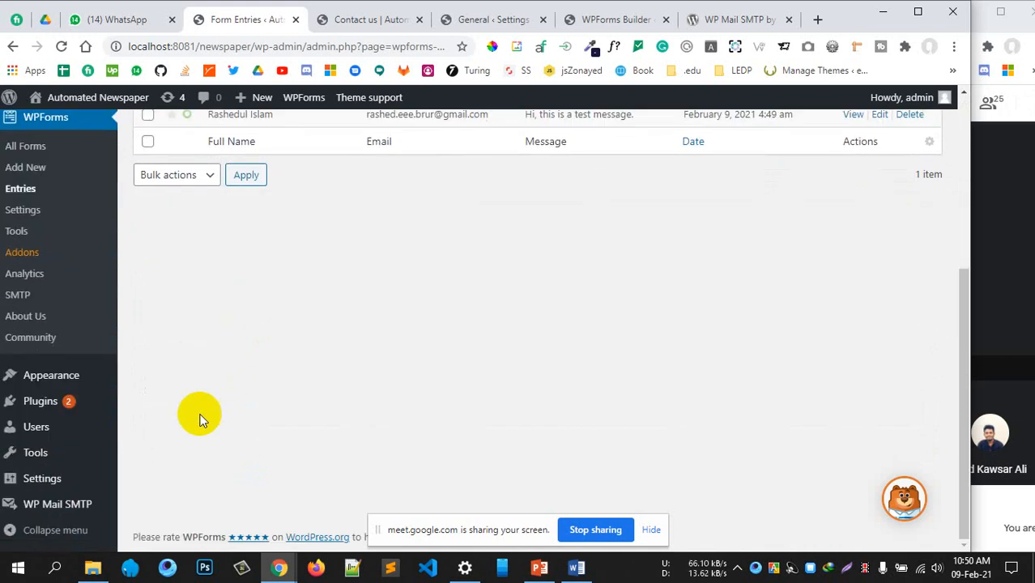
Open the WP Mail SMTP settings from the sidebar and scroll through them
{"action": "left_click", "coordinate": [68, 499]}
{"action": "scroll", "coordinate": [399, 315], "scroll_direction": "up", "scroll_amount": 4}
{"action": "scroll", "coordinate": [399, 315], "scroll_direction": "down", "scroll_amount": 2}
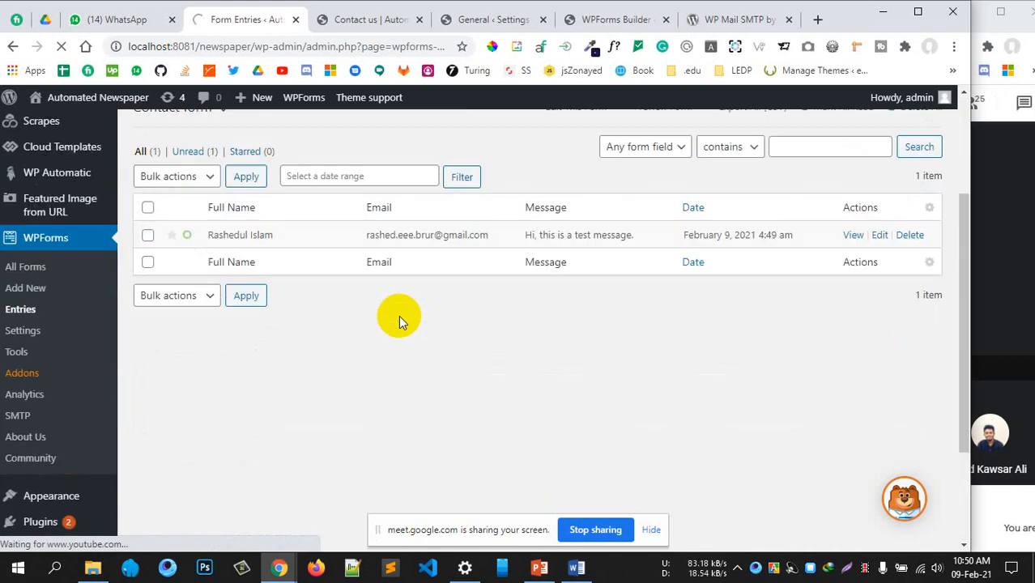
{"action": "scroll", "coordinate": [398, 315], "scroll_direction": "up", "scroll_amount": 1}
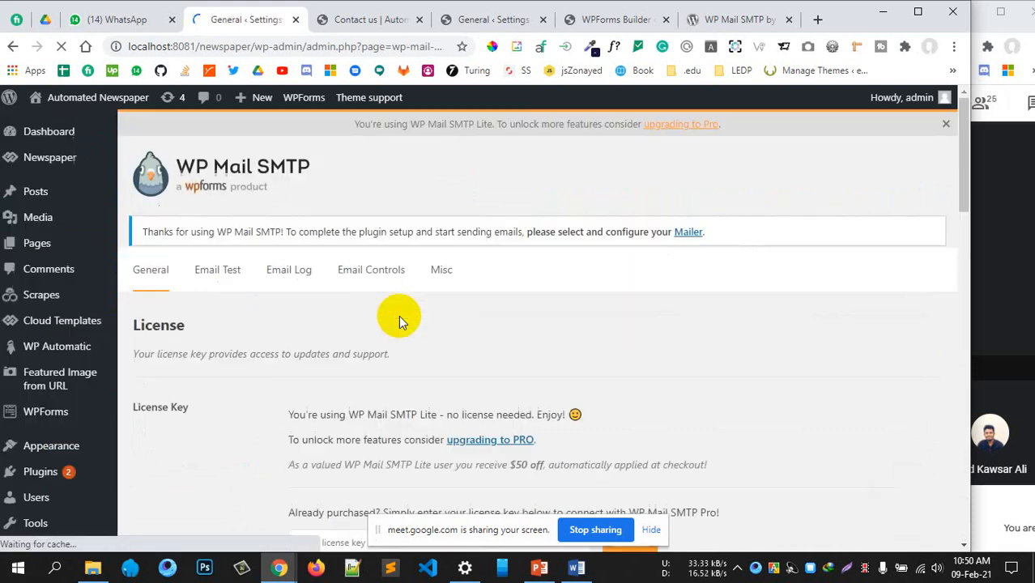
{"action": "scroll", "coordinate": [398, 315], "scroll_direction": "down", "scroll_amount": 4}
{"action": "scroll", "coordinate": [398, 315], "scroll_direction": "up", "scroll_amount": 2}
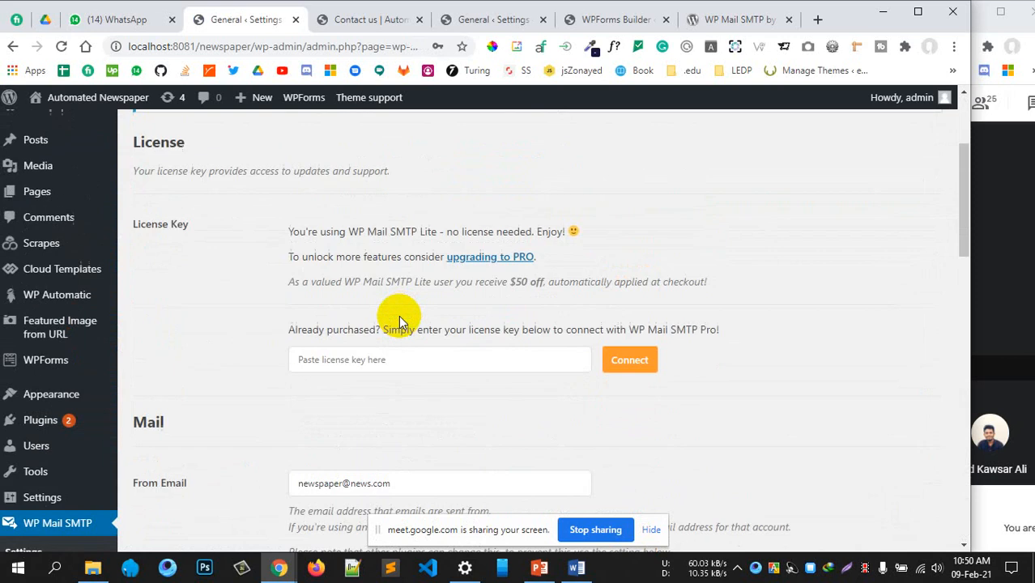
{"action": "scroll", "coordinate": [323, 226], "scroll_direction": "up", "scroll_amount": 3}
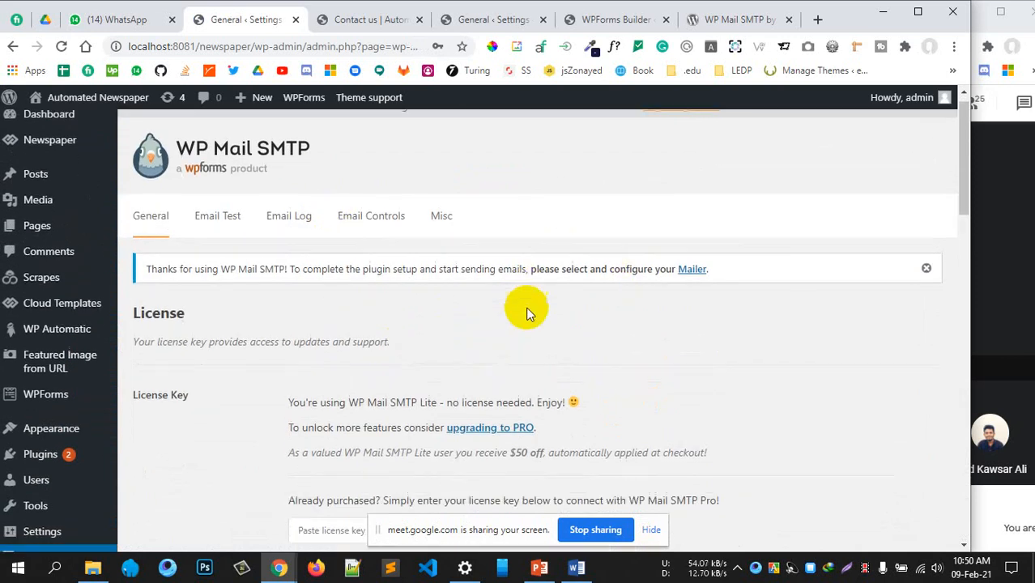
{"action": "scroll", "coordinate": [522, 312], "scroll_direction": "down", "scroll_amount": 8}
{"action": "scroll", "coordinate": [518, 312], "scroll_direction": "up", "scroll_amount": 4}
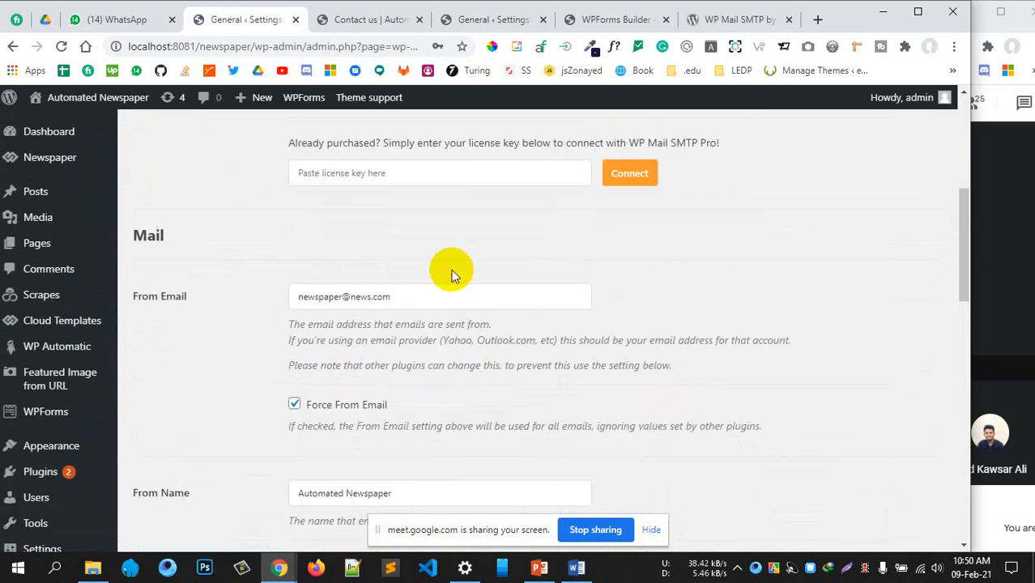
{"action": "scroll", "coordinate": [360, 257], "scroll_direction": "up", "scroll_amount": 3}
{"action": "scroll", "coordinate": [369, 307], "scroll_direction": "down", "scroll_amount": 2}
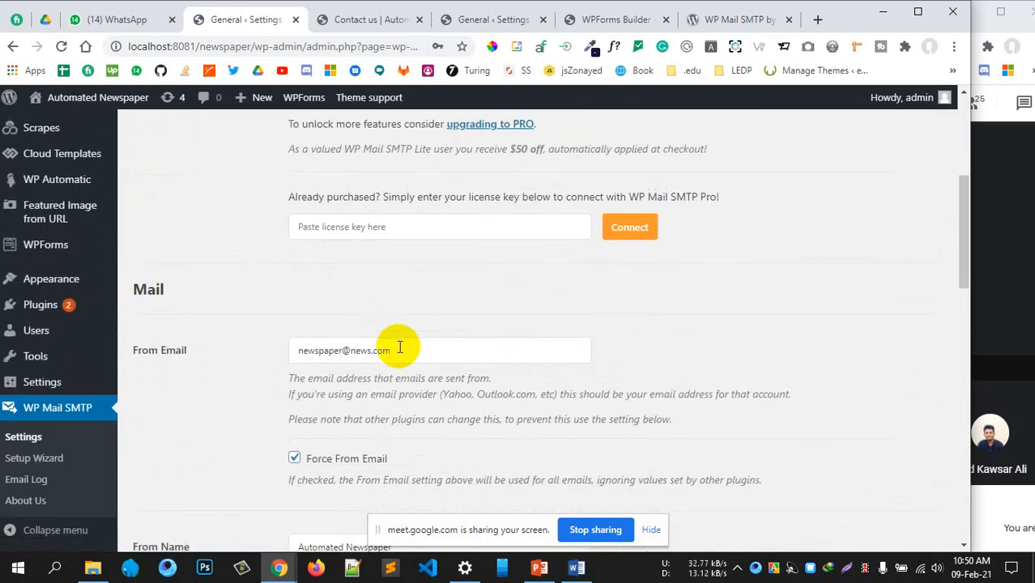
{"action": "scroll", "coordinate": [396, 340], "scroll_direction": "down", "scroll_amount": 2}
{"action": "scroll", "coordinate": [384, 312], "scroll_direction": "up", "scroll_amount": 2}
{"action": "left_click", "coordinate": [144, 377]}
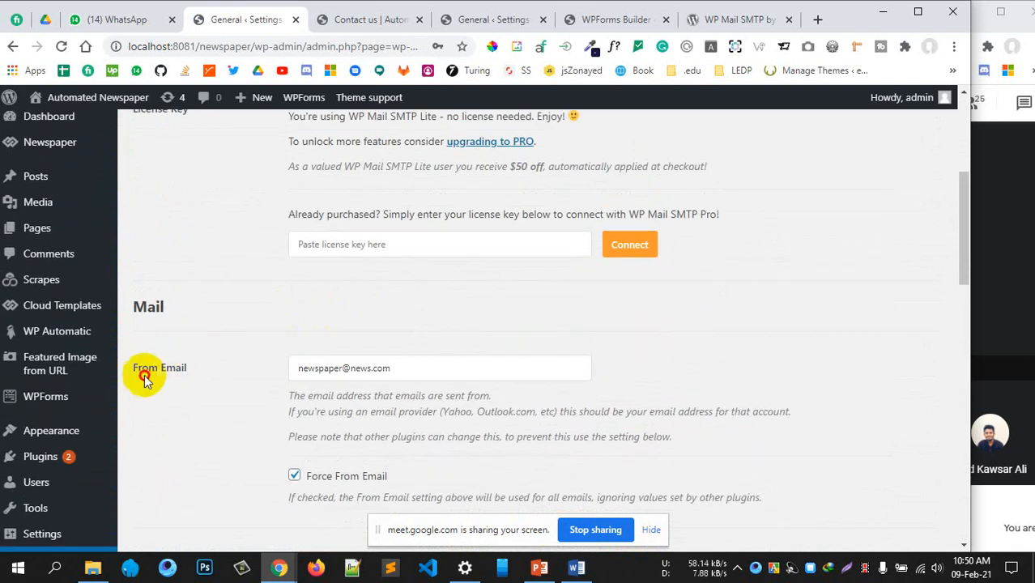
{"action": "triple_click", "coordinate": [139, 369]}
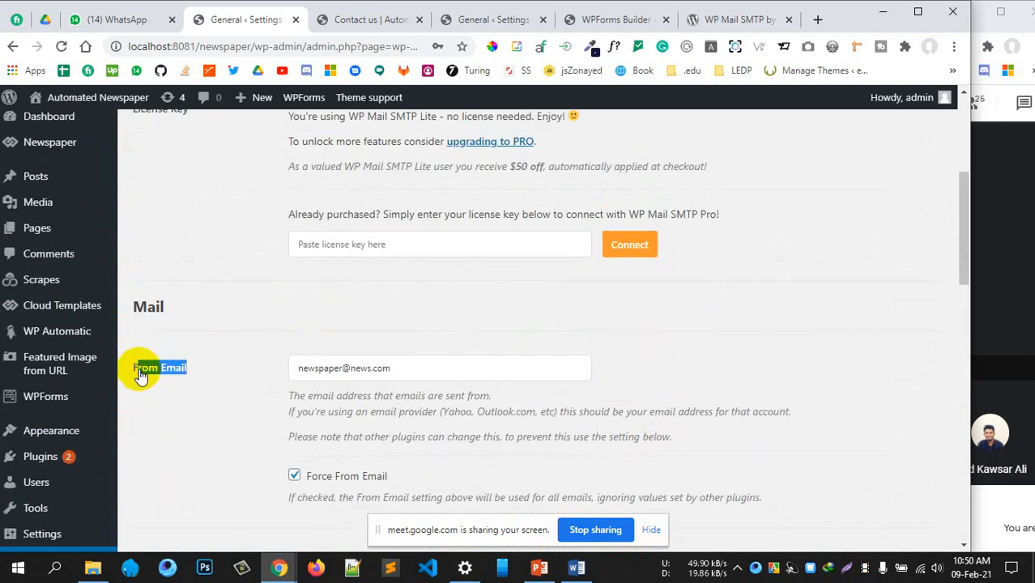
{"action": "left_click", "coordinate": [356, 25]}
{"action": "scroll", "coordinate": [340, 256], "scroll_direction": "up", "scroll_amount": 2}
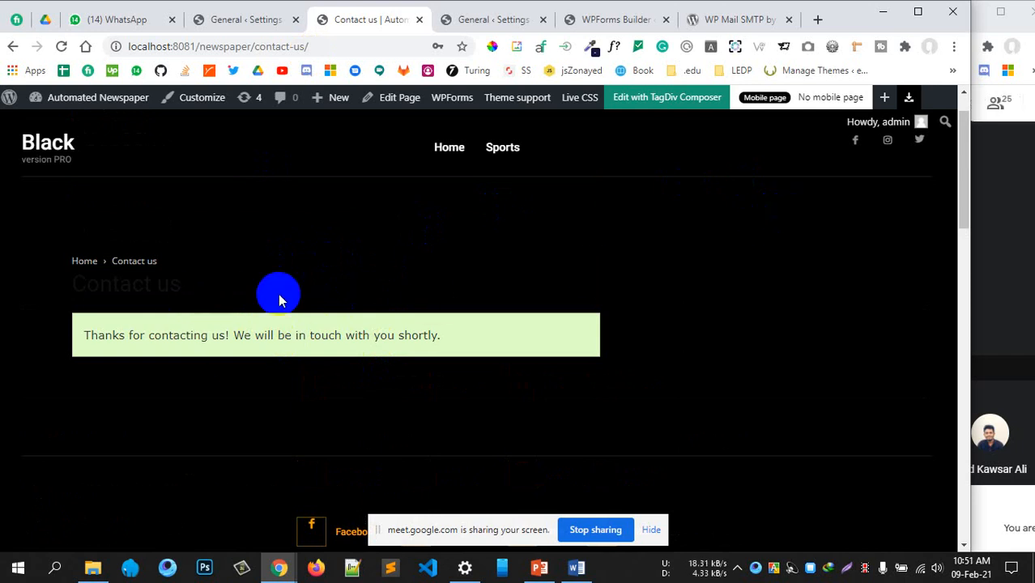
{"action": "left_click", "coordinate": [242, 25]}
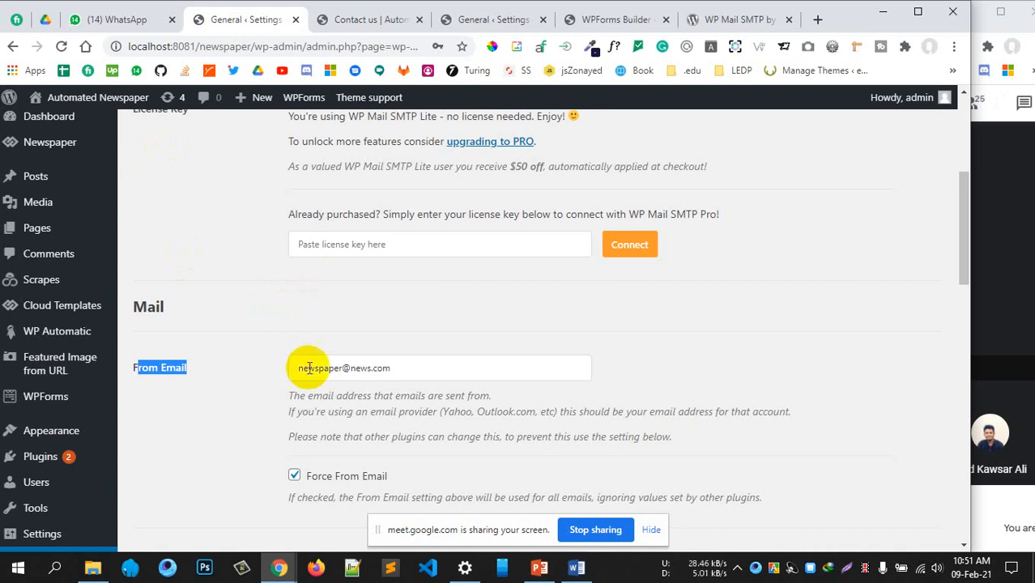
{"action": "left_click", "coordinate": [232, 382]}
{"action": "scroll", "coordinate": [254, 375], "scroll_direction": "up", "scroll_amount": 3}
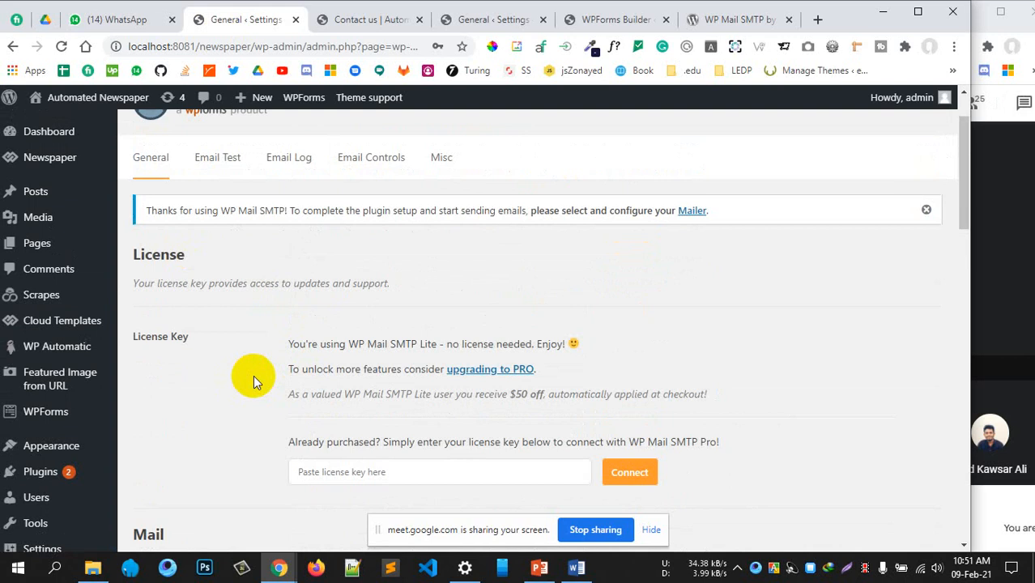
{"action": "scroll", "coordinate": [254, 375], "scroll_direction": "down", "scroll_amount": 5}
{"action": "scroll", "coordinate": [253, 375], "scroll_direction": "down", "scroll_amount": 4}
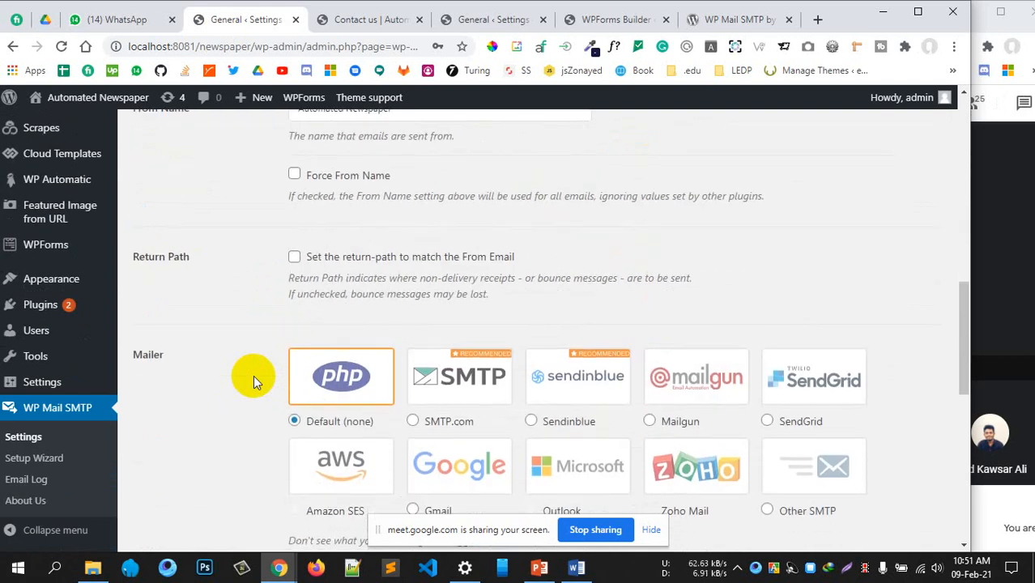
{"action": "scroll", "coordinate": [254, 375], "scroll_direction": "down", "scroll_amount": 4}
{"action": "scroll", "coordinate": [253, 375], "scroll_direction": "down", "scroll_amount": 4}
{"action": "scroll", "coordinate": [253, 375], "scroll_direction": "up", "scroll_amount": 12}
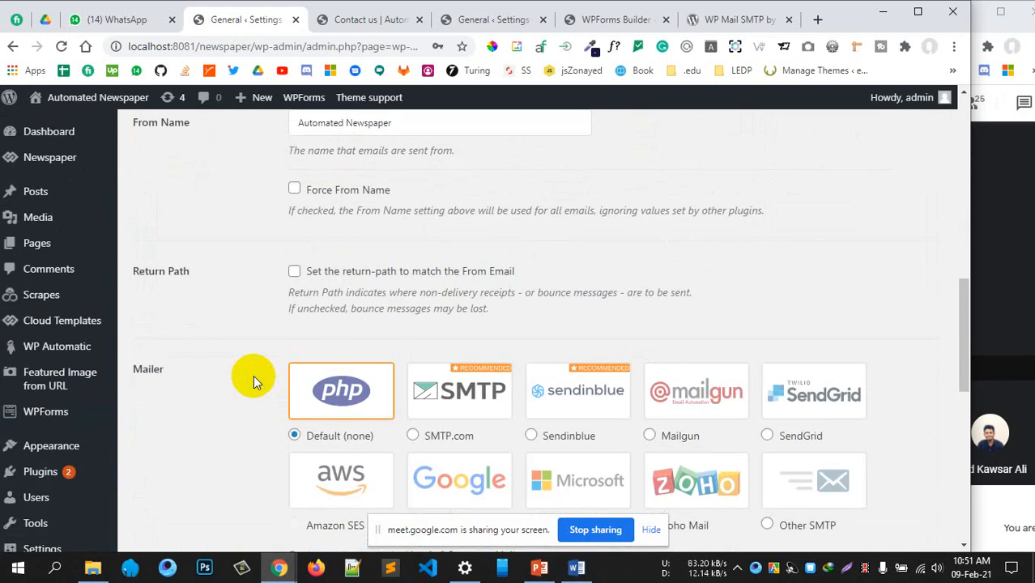
{"action": "scroll", "coordinate": [253, 375], "scroll_direction": "up", "scroll_amount": 3}
{"action": "scroll", "coordinate": [253, 375], "scroll_direction": "down", "scroll_amount": 5}
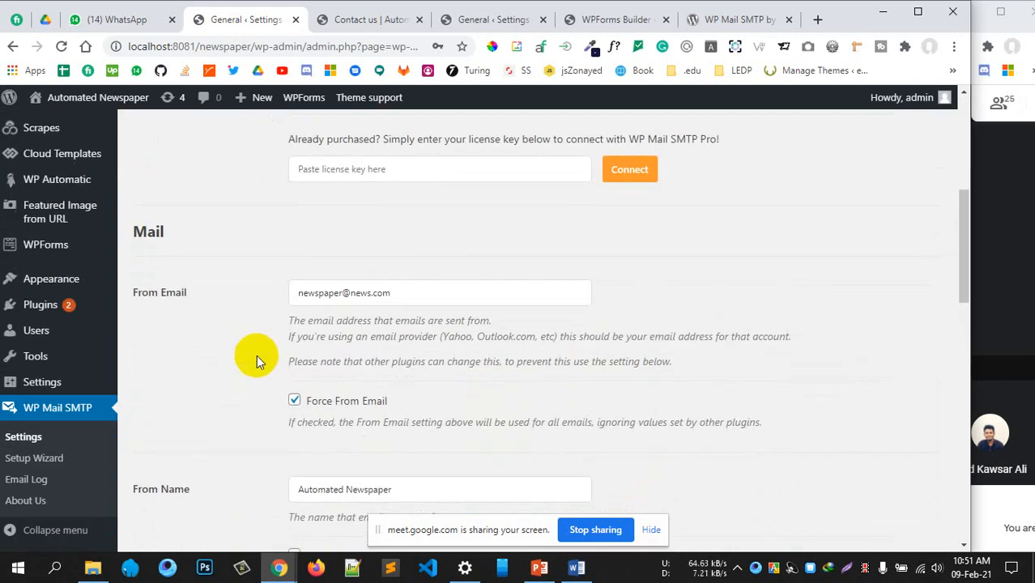
{"action": "left_click_drag", "start_coordinate": [191, 293], "coordinate": [137, 295]}
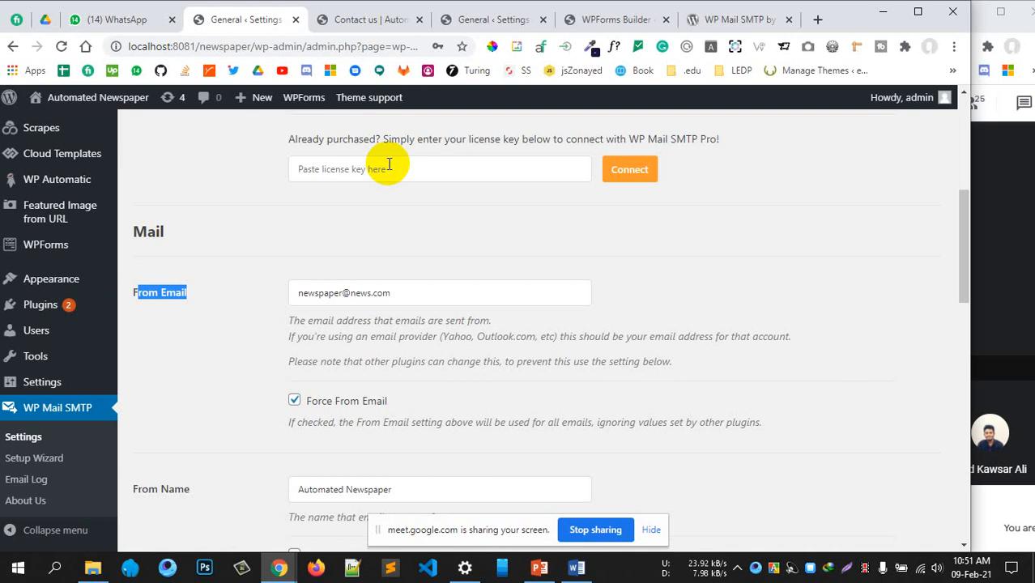
Overwrite the existing From Email with the owner's Gmail address and scroll toward Mailer
{"action": "left_click", "coordinate": [164, 297]}
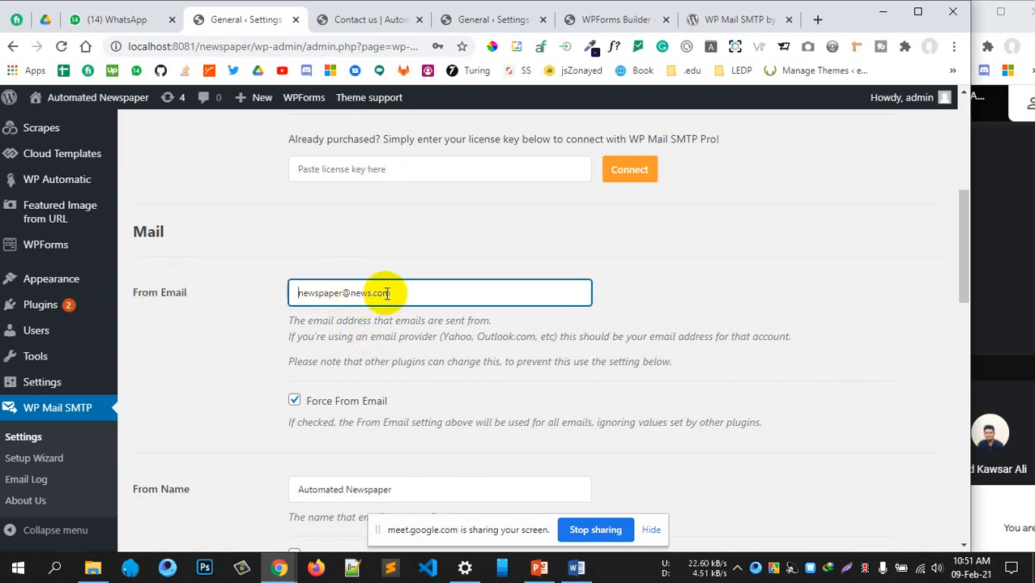
{"action": "left_click_drag", "start_coordinate": [394, 294], "coordinate": [296, 292]}
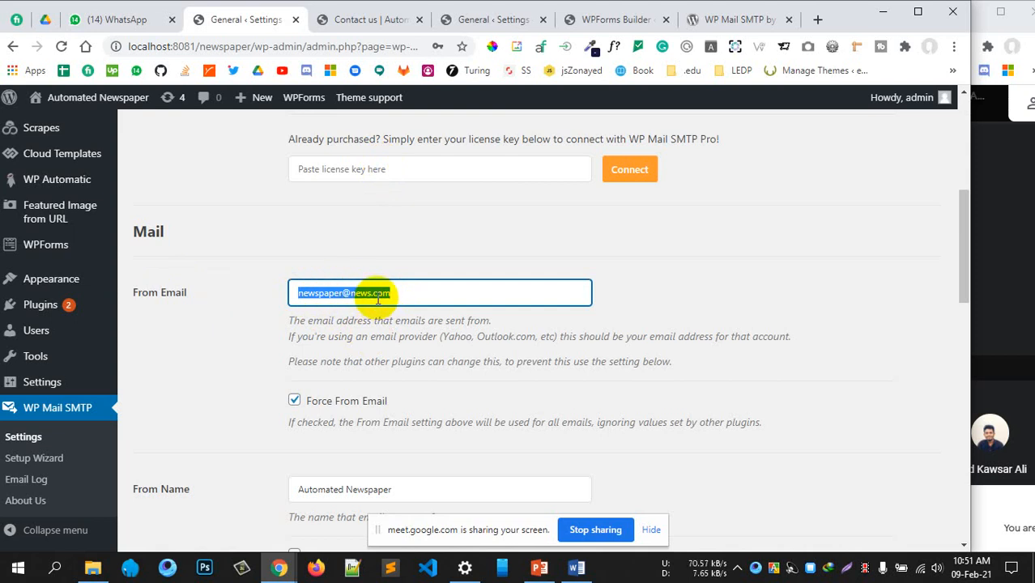
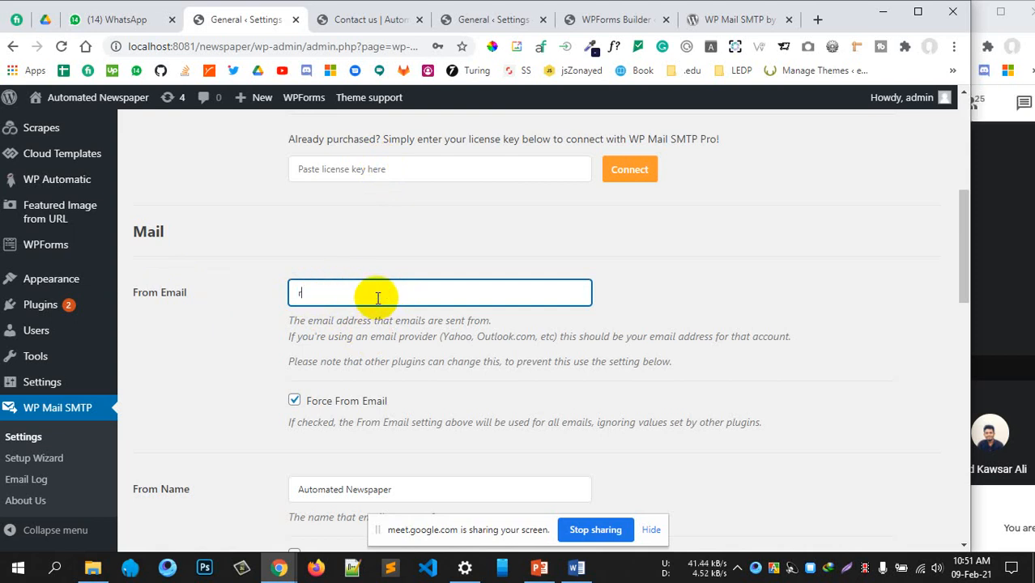
{"action": "left_click", "coordinate": [502, 373]}
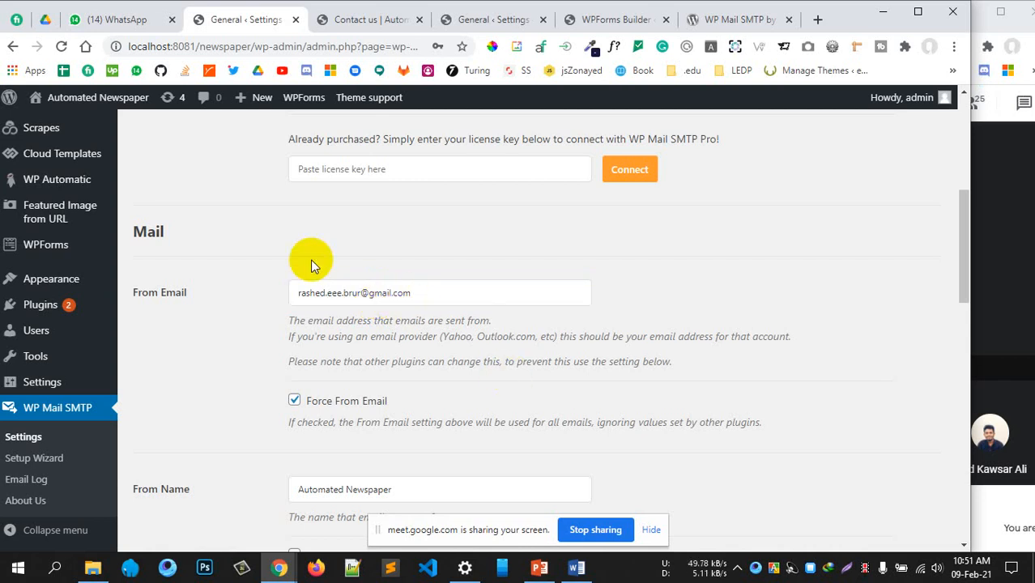
{"action": "scroll", "coordinate": [310, 260], "scroll_direction": "down", "scroll_amount": 4}
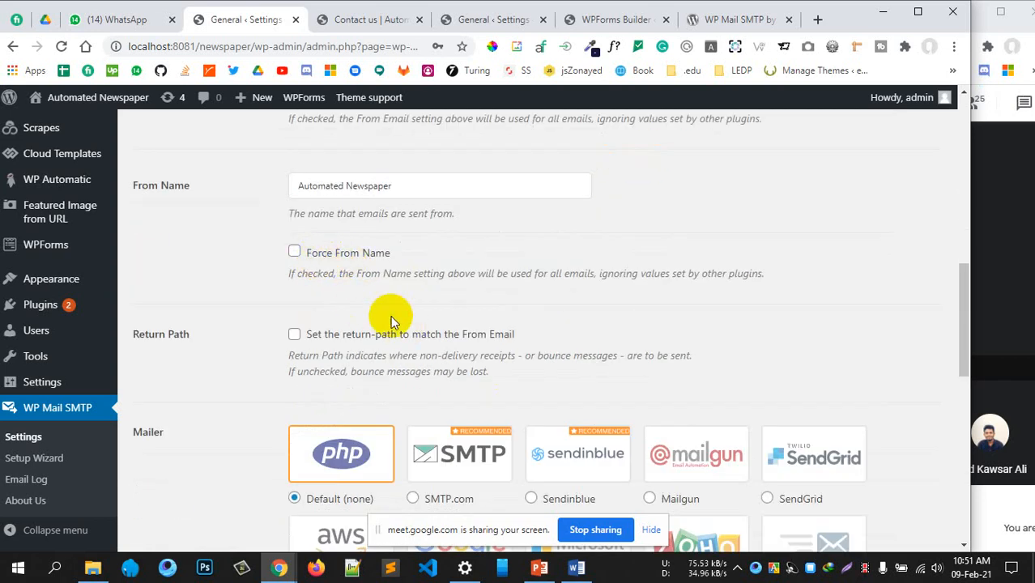
{"action": "scroll", "coordinate": [405, 334], "scroll_direction": "down", "scroll_amount": 2}
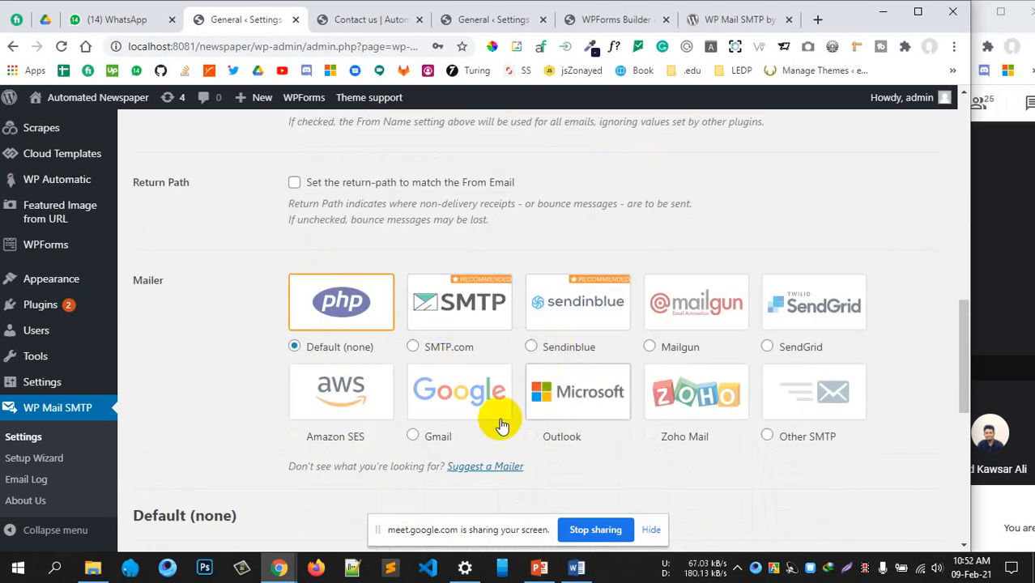
Select Gmail as the mailer and scroll down to its settings
{"action": "left_click", "coordinate": [413, 437]}
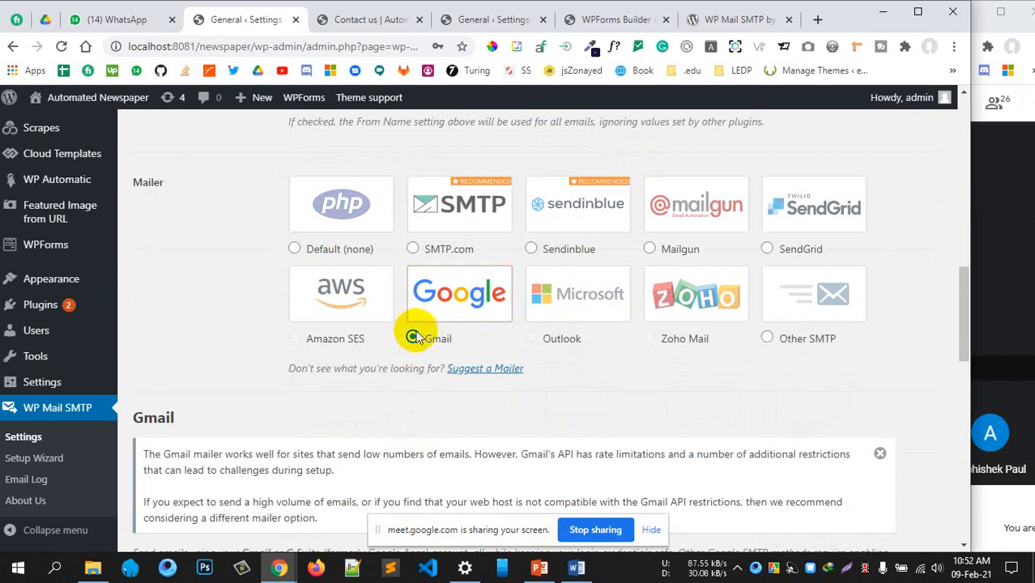
{"action": "scroll", "coordinate": [482, 275], "scroll_direction": "down", "scroll_amount": 4}
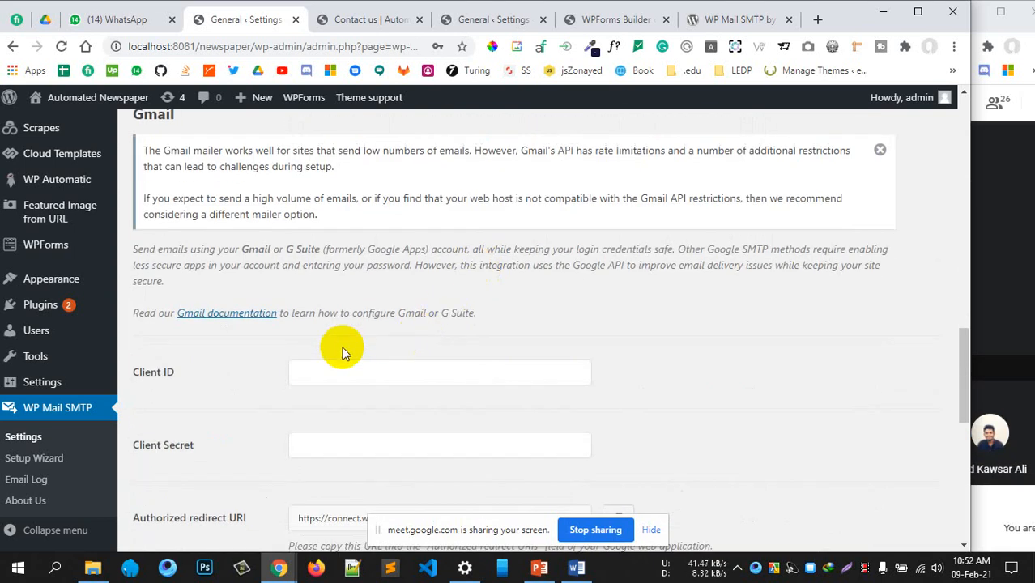
{"action": "scroll", "coordinate": [351, 336], "scroll_direction": "up", "scroll_amount": 9}
{"action": "scroll", "coordinate": [352, 336], "scroll_direction": "down", "scroll_amount": 8}
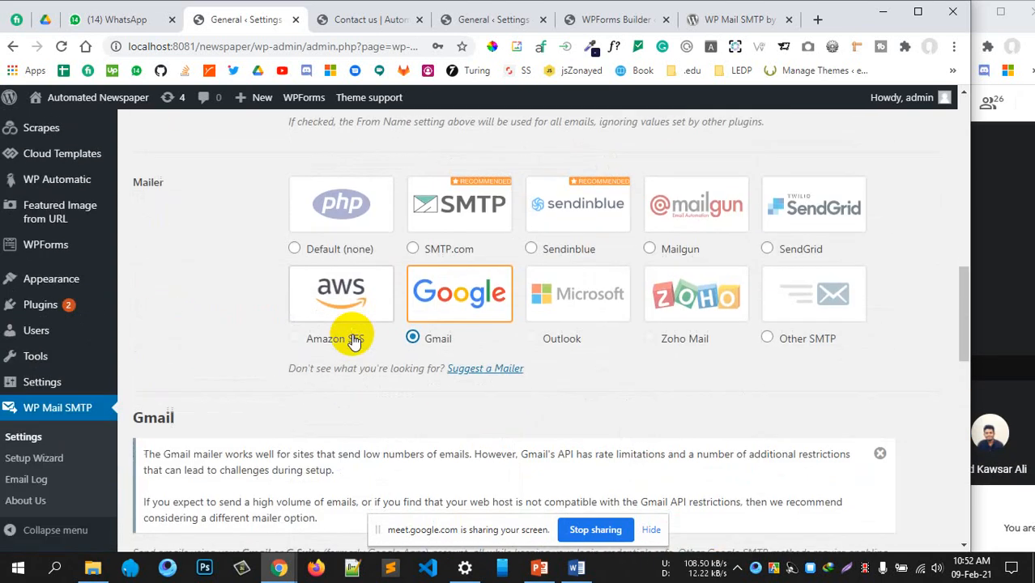
{"action": "scroll", "coordinate": [353, 333], "scroll_direction": "down", "scroll_amount": 3}
Inspect the empty Client ID and Client Secret fields, then open the Gmail setup documentation
{"action": "left_click", "coordinate": [340, 221]}
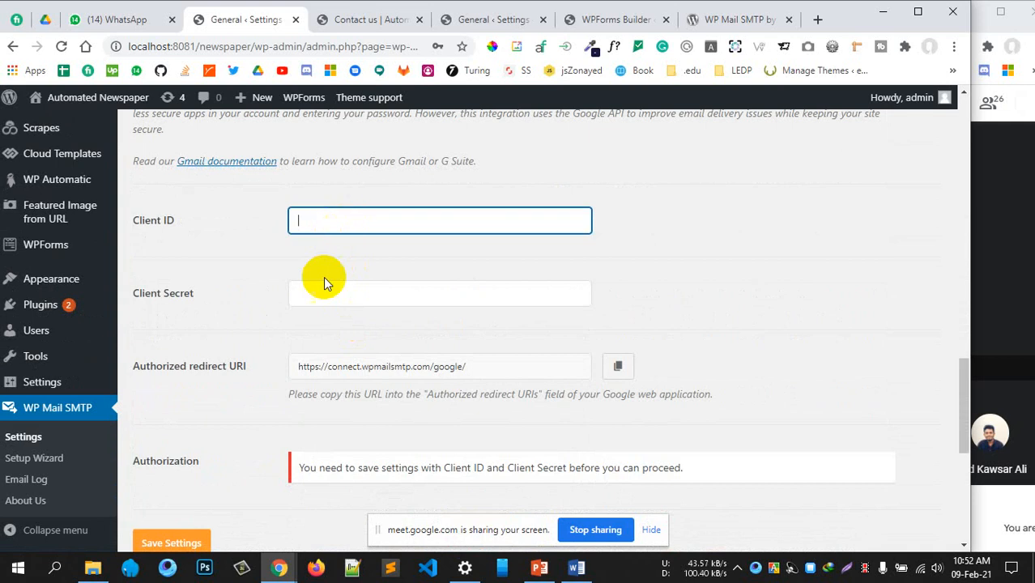
{"action": "left_click", "coordinate": [340, 305]}
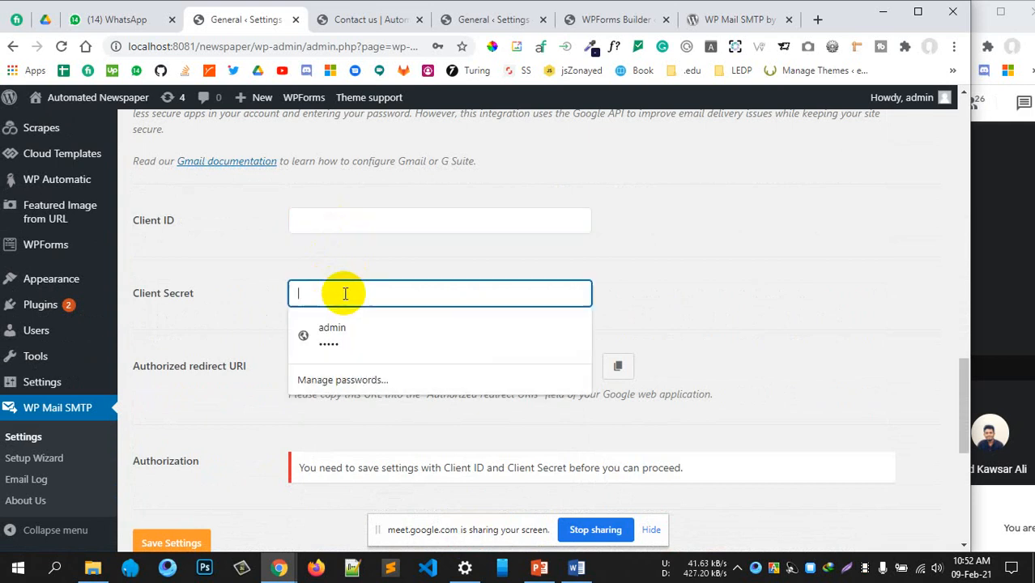
{"action": "left_click", "coordinate": [238, 386]}
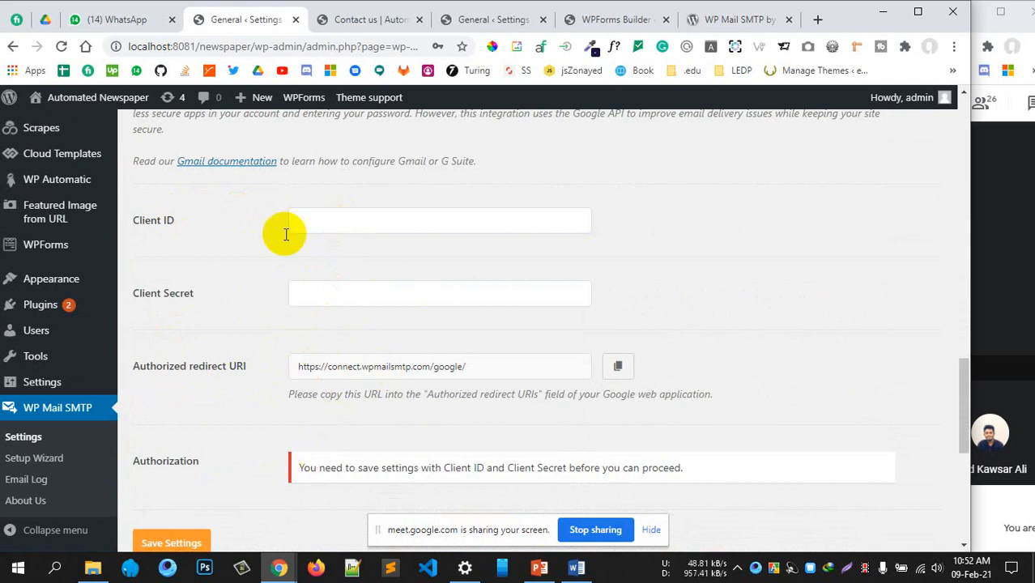
{"action": "scroll", "coordinate": [301, 349], "scroll_direction": "up", "scroll_amount": 2}
{"action": "scroll", "coordinate": [298, 342], "scroll_direction": "down", "scroll_amount": 3}
{"action": "scroll", "coordinate": [298, 342], "scroll_direction": "up", "scroll_amount": 3}
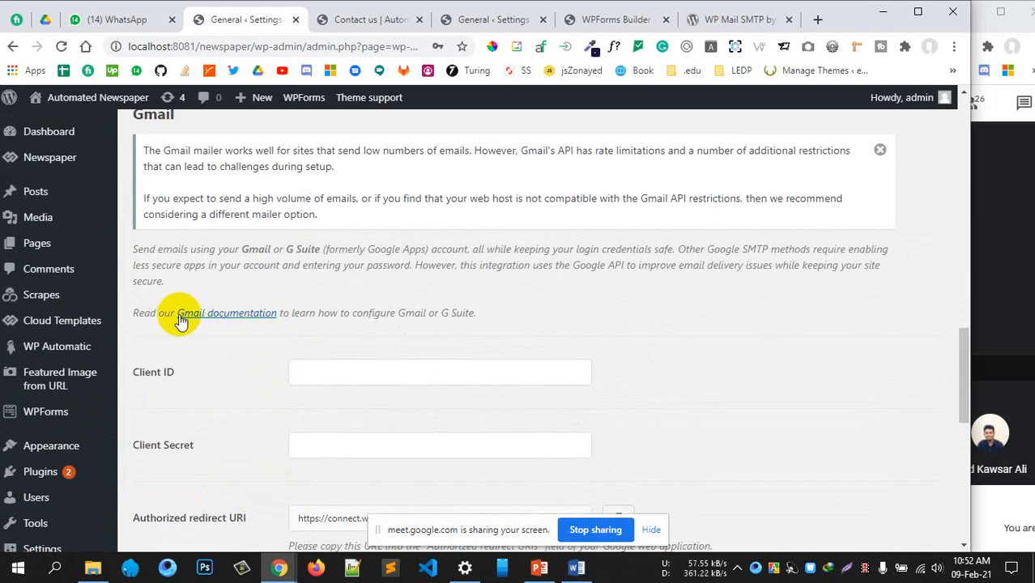
{"action": "left_click", "coordinate": [254, 318]}
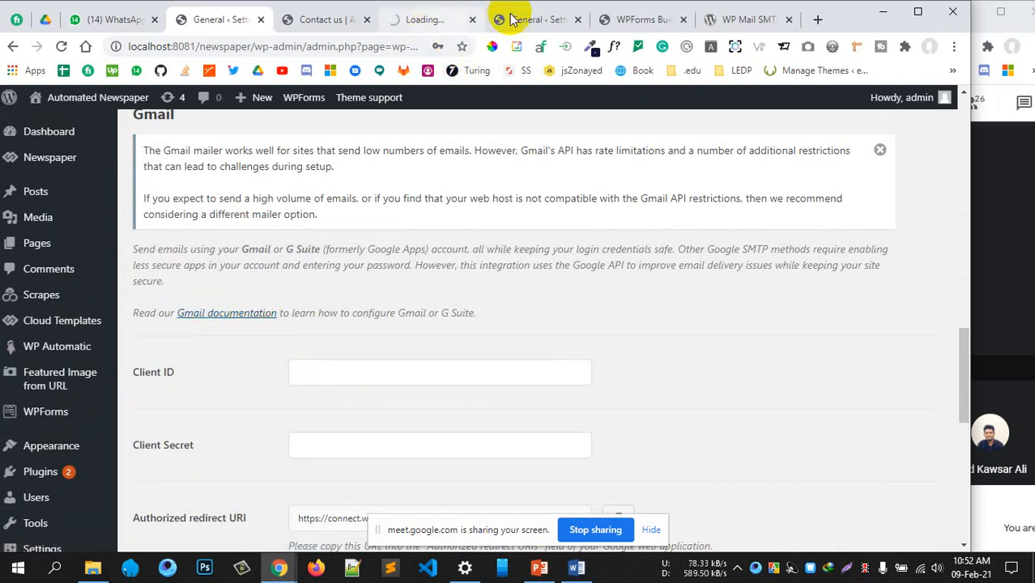
Close the duplicate Settings, WPForms Builder and WP Mail SMTP plugin tabs
{"action": "left_click", "coordinate": [546, 21]}
{"action": "left_click", "coordinate": [577, 22]}
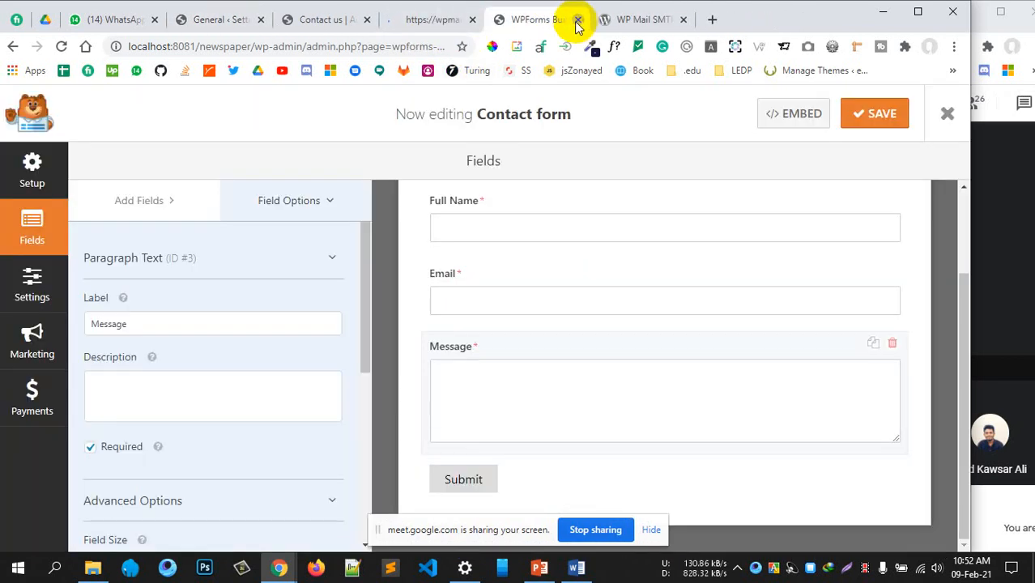
{"action": "left_click", "coordinate": [578, 21]}
{"action": "left_click", "coordinate": [578, 21]}
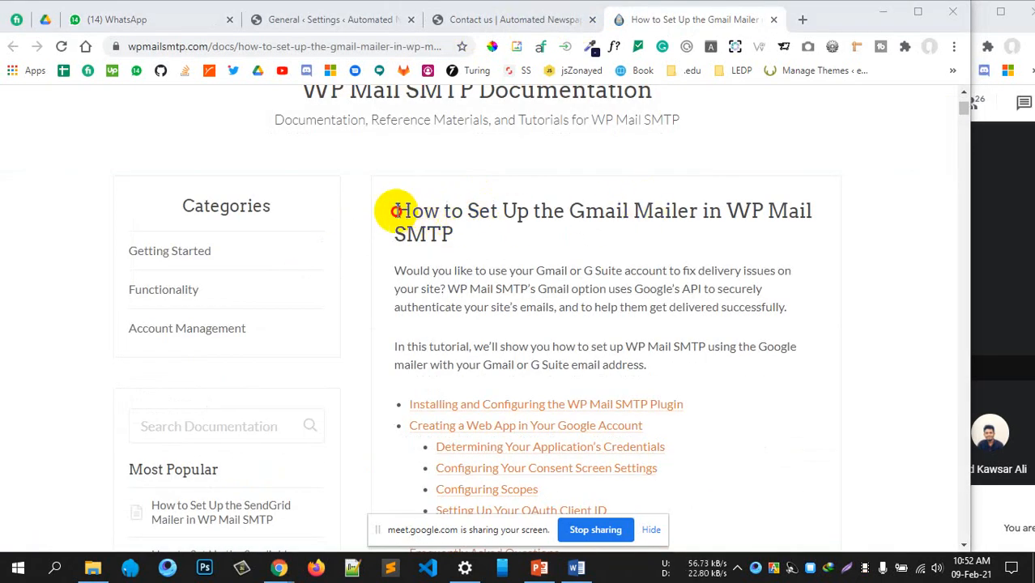
Read down through the Gmail mailer setup guide toward its web-app section
{"action": "left_click_drag", "start_coordinate": [396, 211], "coordinate": [460, 233]}
{"action": "scroll", "coordinate": [688, 317], "scroll_direction": "down", "scroll_amount": 5}
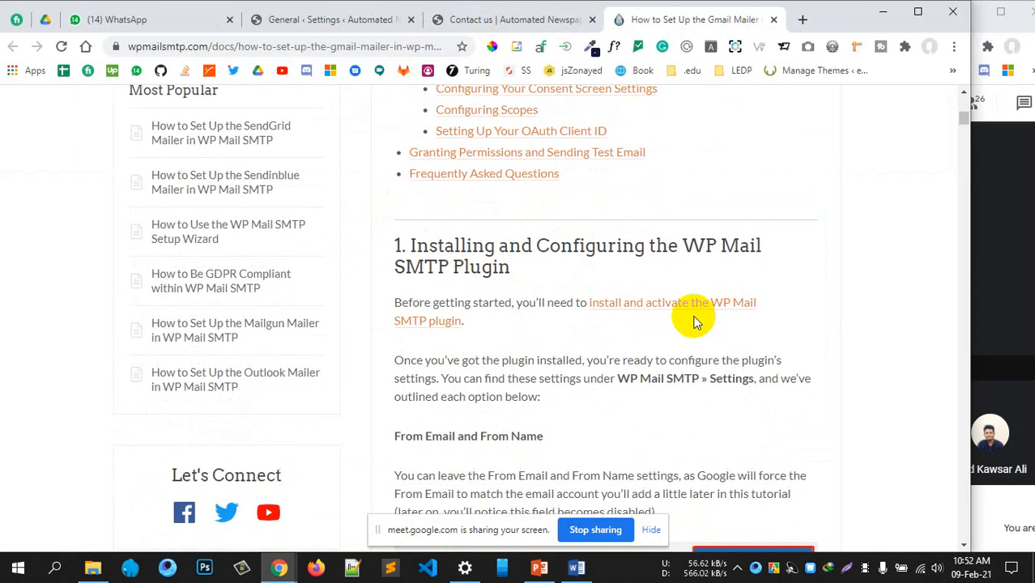
{"action": "scroll", "coordinate": [688, 318], "scroll_direction": "down", "scroll_amount": 4}
{"action": "scroll", "coordinate": [693, 317], "scroll_direction": "up", "scroll_amount": 3}
{"action": "left_click_drag", "start_coordinate": [482, 302], "coordinate": [701, 366]}
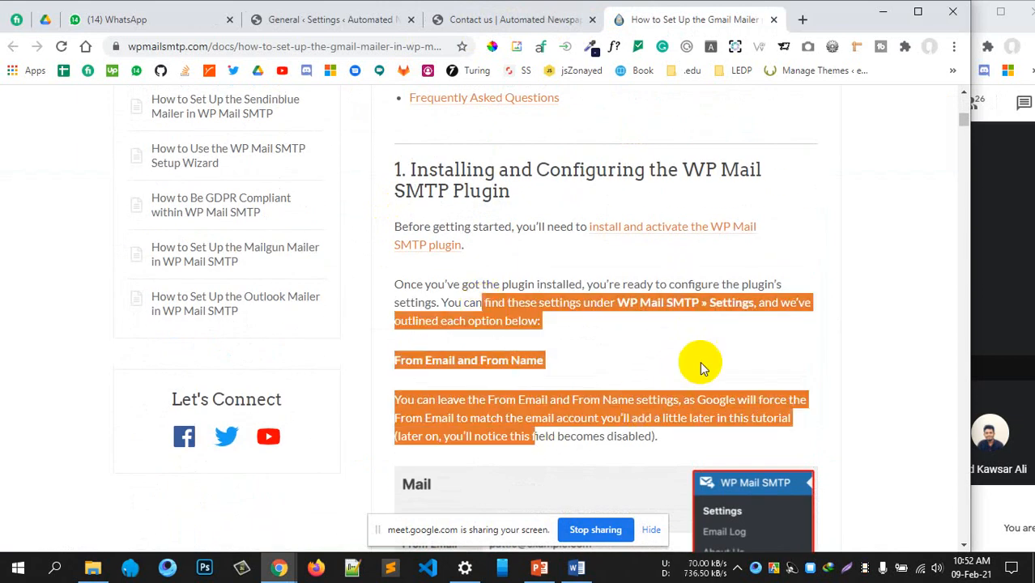
{"action": "scroll", "coordinate": [700, 361], "scroll_direction": "down", "scroll_amount": 14}
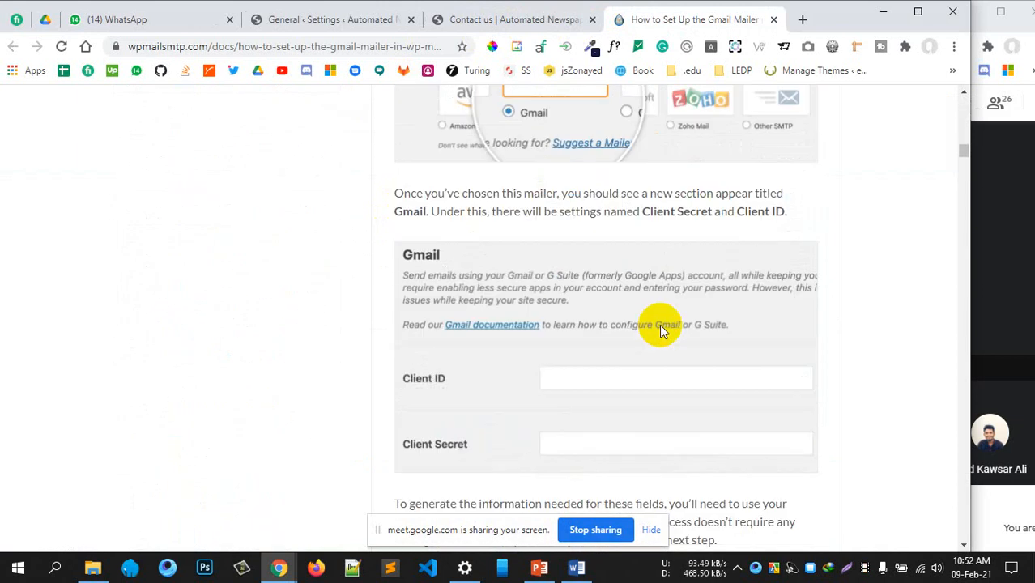
{"action": "scroll", "coordinate": [659, 328], "scroll_direction": "down", "scroll_amount": 8}
{"action": "scroll", "coordinate": [659, 328], "scroll_direction": "up", "scroll_amount": 13}
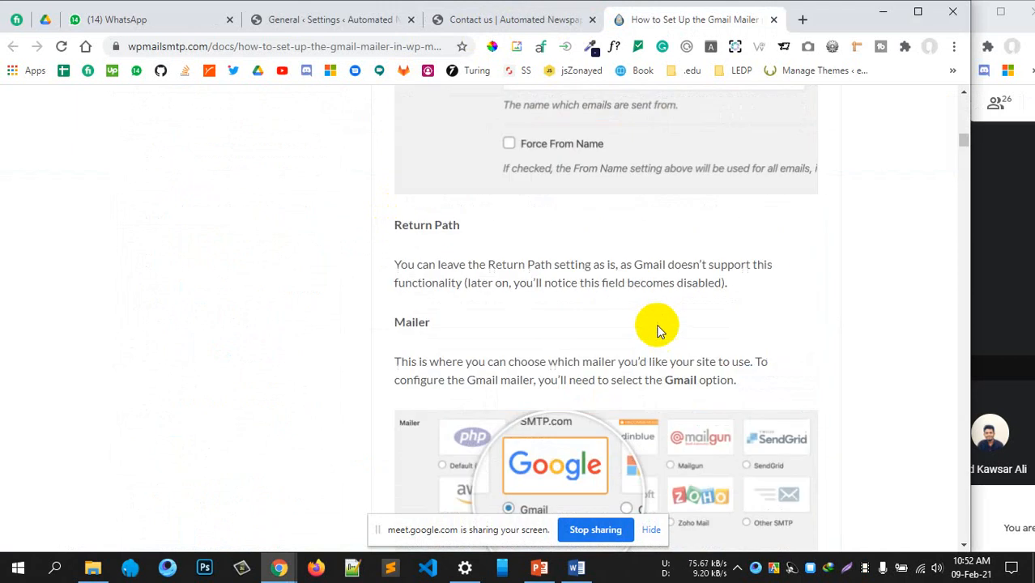
{"action": "scroll", "coordinate": [658, 330], "scroll_direction": "up", "scroll_amount": 10}
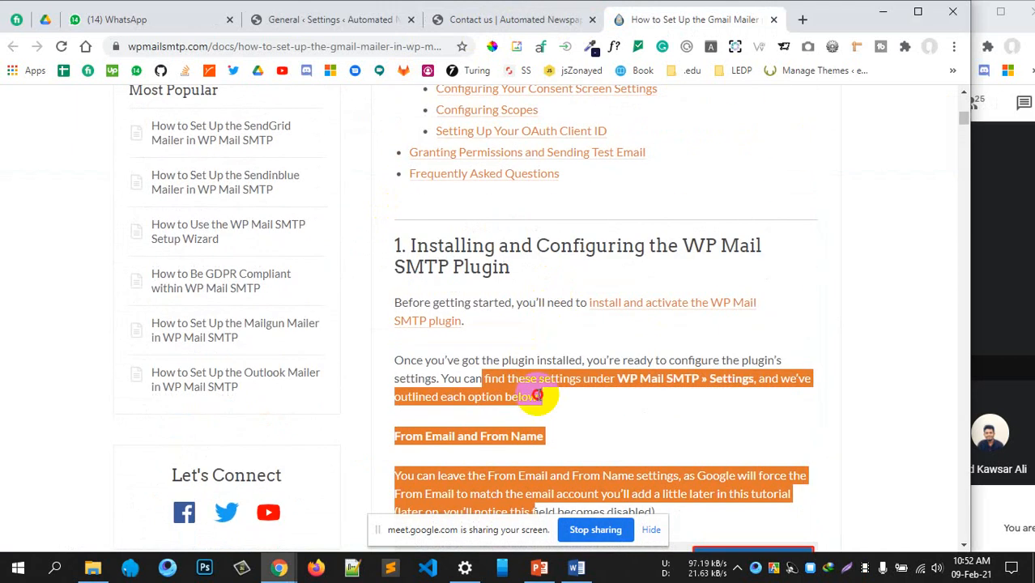
{"action": "left_click", "coordinate": [536, 395]}
{"action": "scroll", "coordinate": [545, 344], "scroll_direction": "down", "scroll_amount": 6}
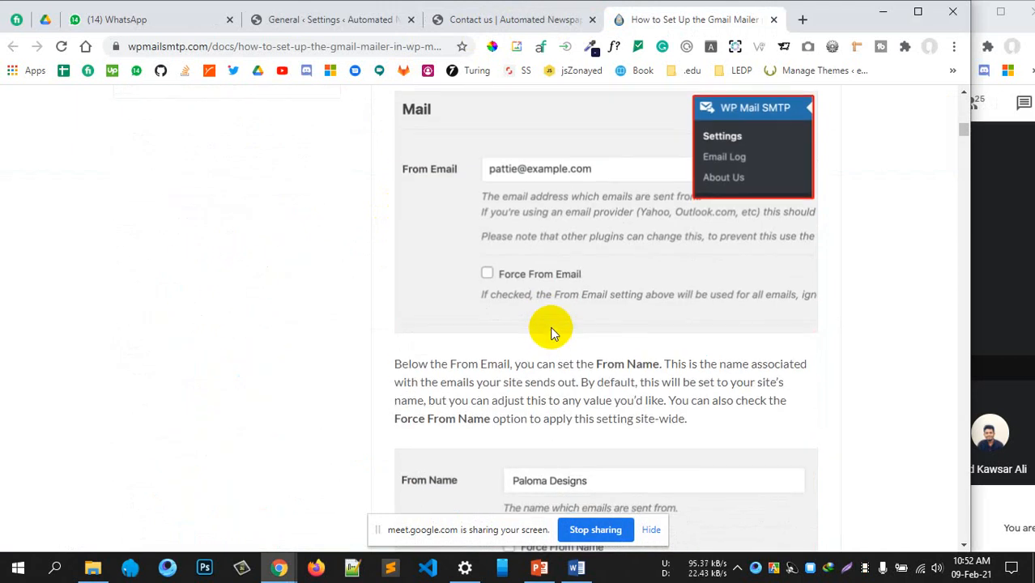
{"action": "scroll", "coordinate": [550, 326], "scroll_direction": "up", "scroll_amount": 3}
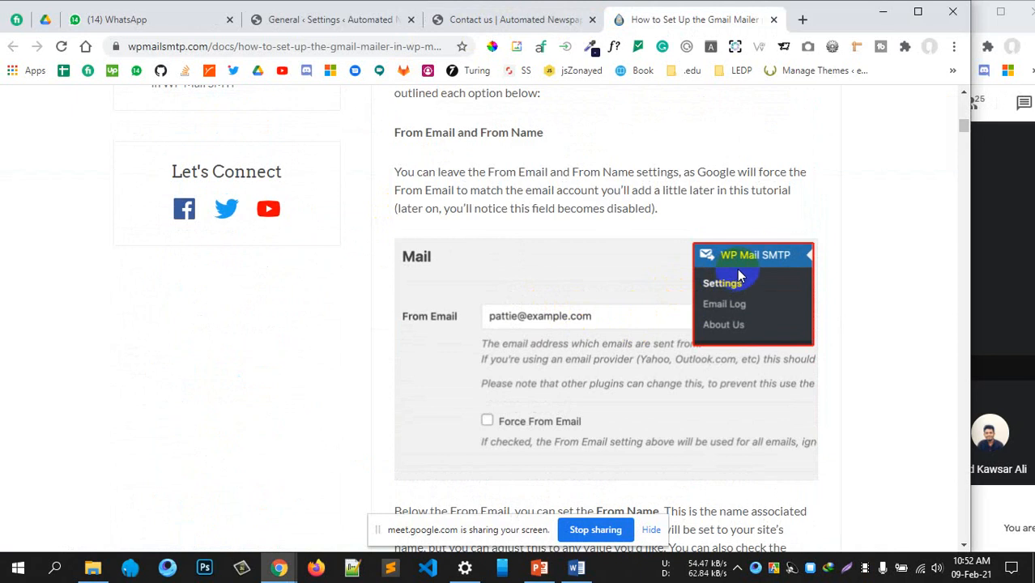
{"action": "scroll", "coordinate": [597, 332], "scroll_direction": "down", "scroll_amount": 8}
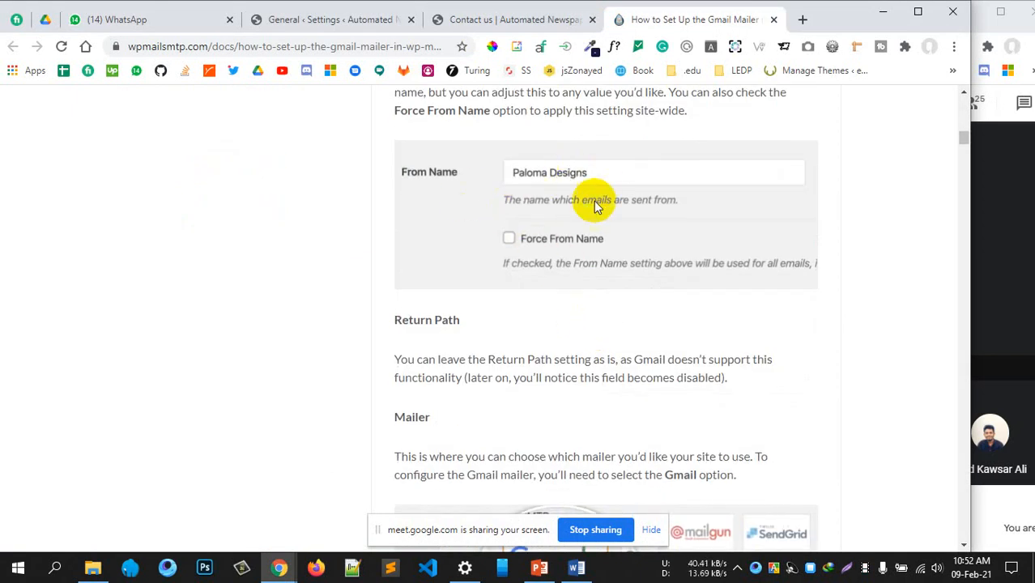
{"action": "scroll", "coordinate": [591, 206], "scroll_direction": "down", "scroll_amount": 3}
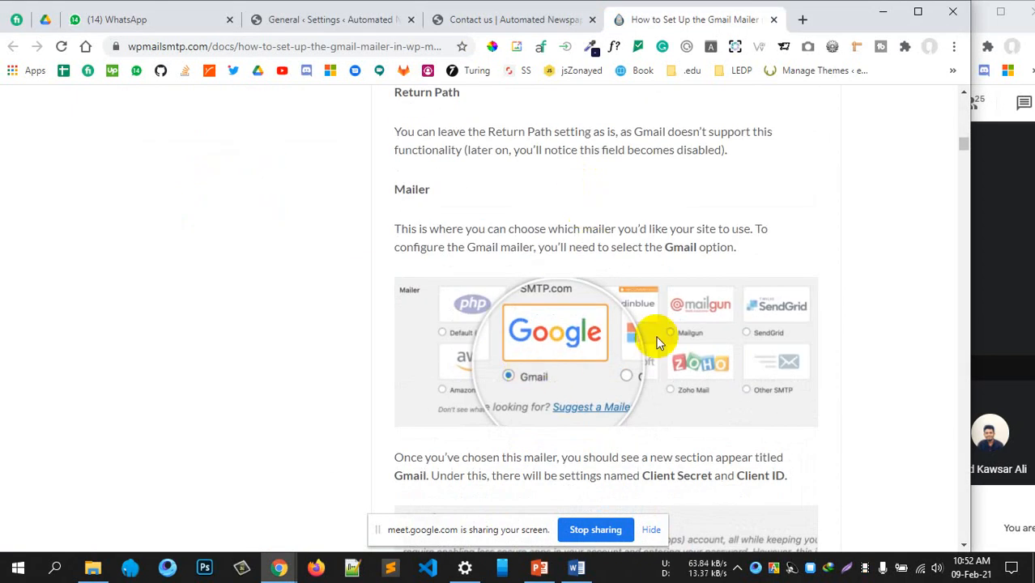
{"action": "scroll", "coordinate": [657, 342], "scroll_direction": "down", "scroll_amount": 4}
{"action": "scroll", "coordinate": [557, 322], "scroll_direction": "down", "scroll_amount": 3}
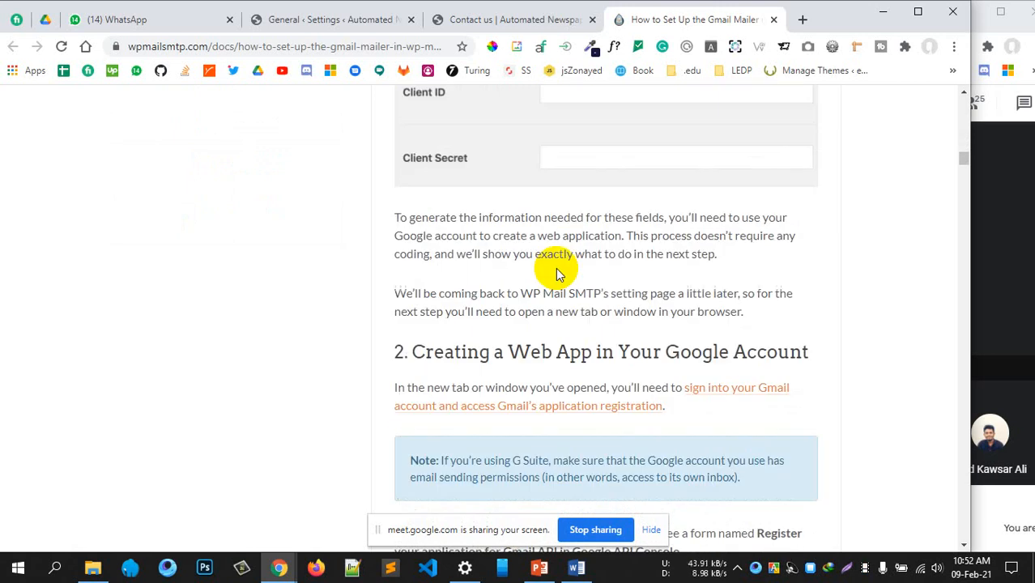
{"action": "scroll", "coordinate": [557, 275], "scroll_direction": "down", "scroll_amount": 2}
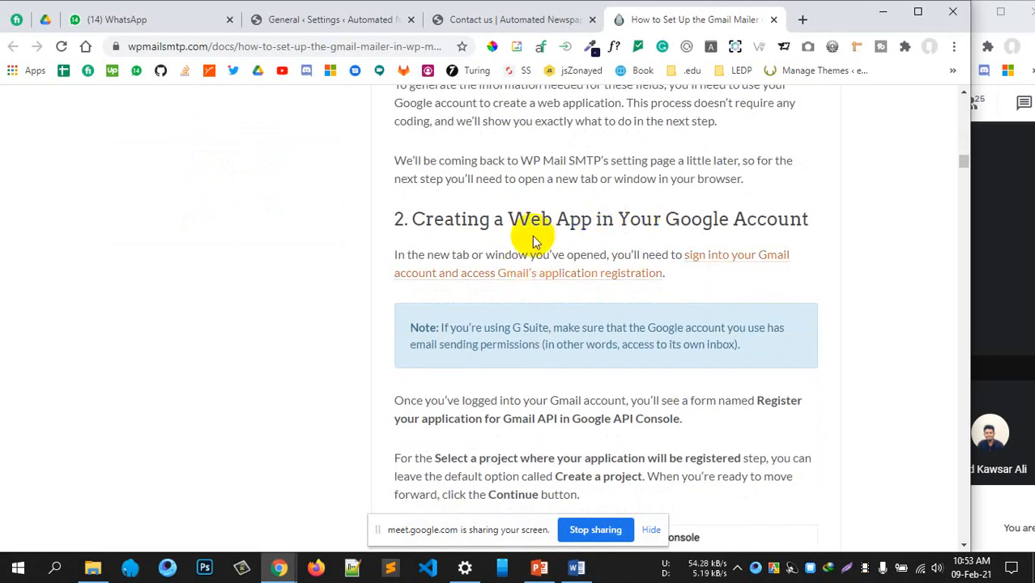
Locate the Creating a Web App section and follow Gmail's application registration link
{"action": "left_click_drag", "start_coordinate": [461, 219], "coordinate": [580, 220]}
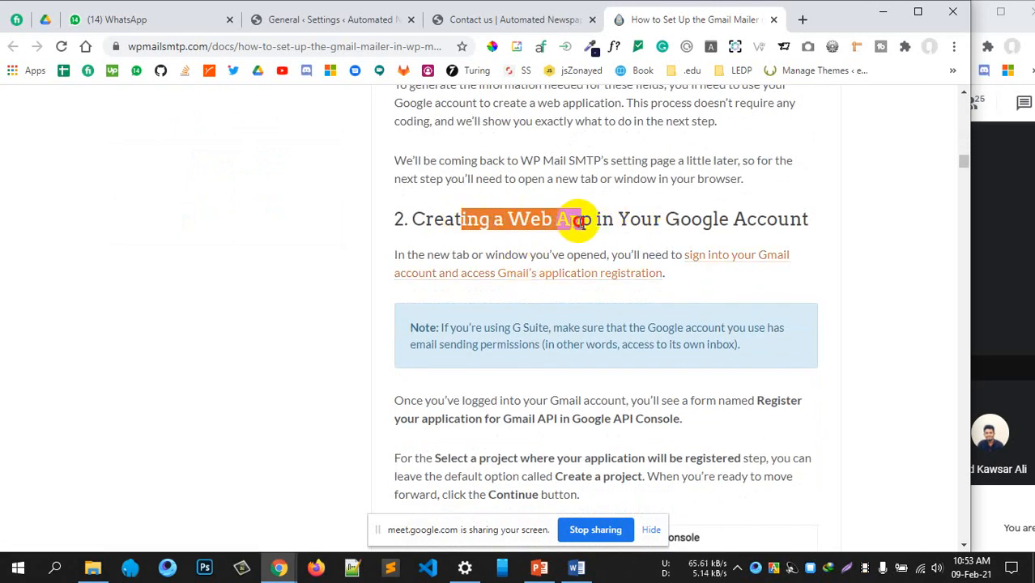
{"action": "left_click", "coordinate": [586, 223]}
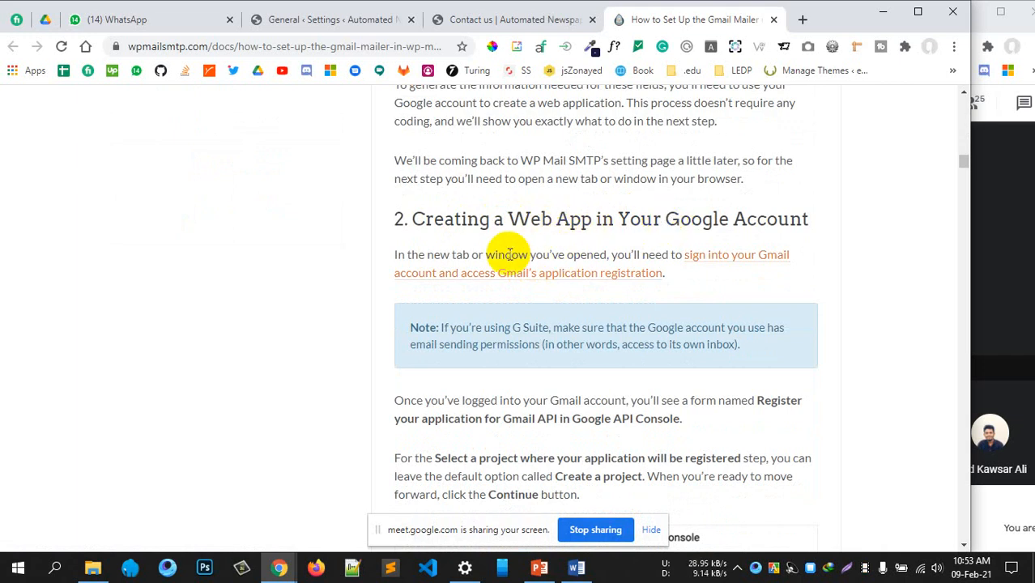
{"action": "left_click", "coordinate": [557, 273], "text": "ctrl"}
Check the new Google API Console tab, then draw a freehand diagonal stroke in Paint
{"action": "left_click", "coordinate": [723, 20]}
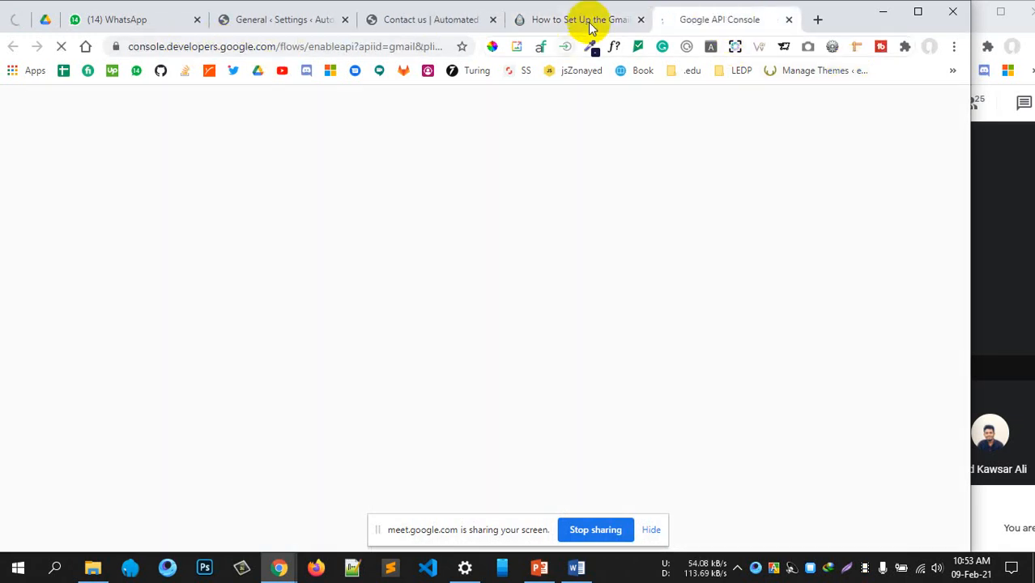
{"action": "left_click", "coordinate": [589, 22]}
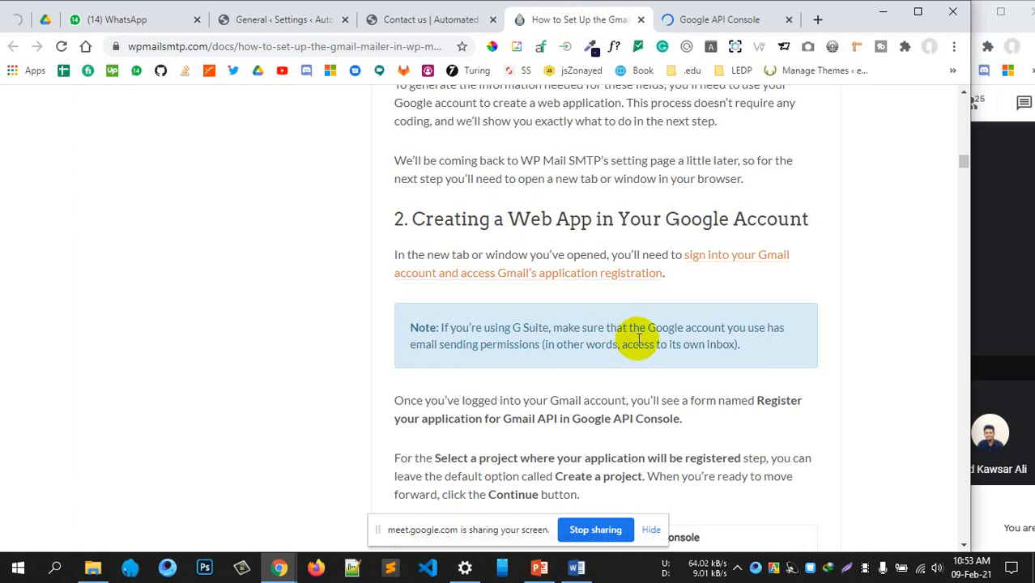
{"action": "left_click", "coordinate": [693, 19]}
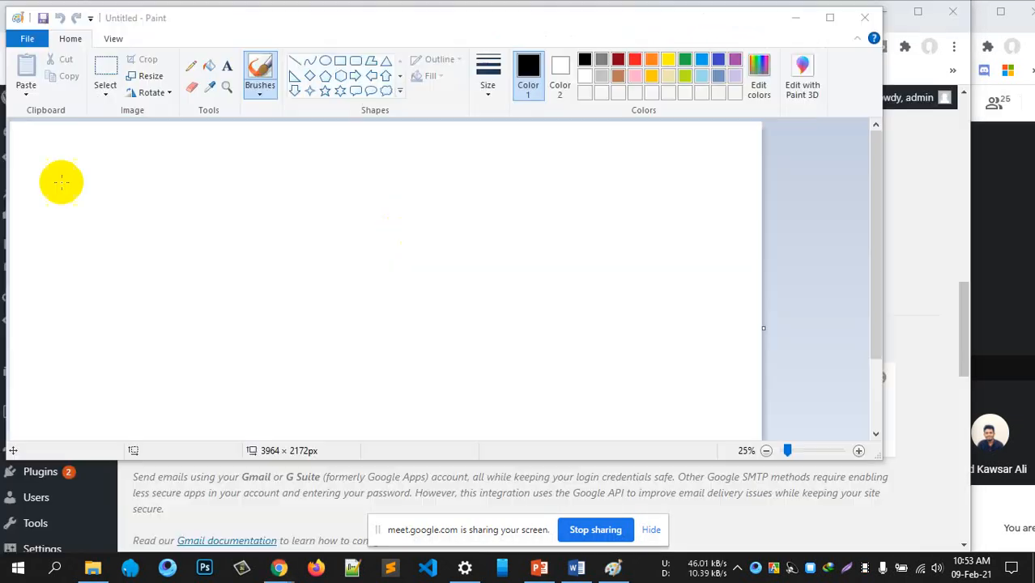
{"action": "left_click_drag", "start_coordinate": [75, 176], "coordinate": [187, 302]}
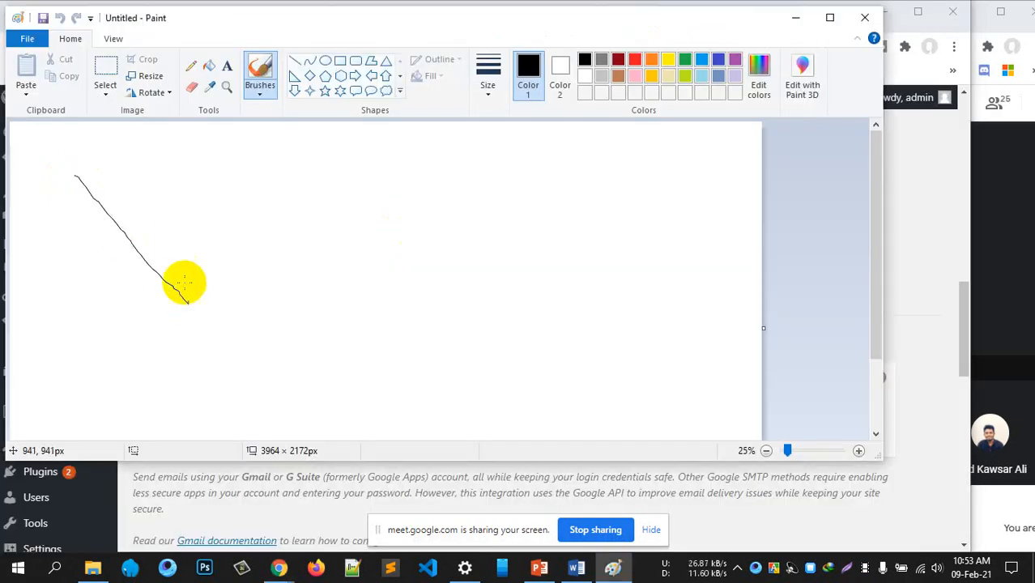
Draw a large rectangle on the left and a small rounded box on the right
{"action": "left_click", "coordinate": [340, 60]}
{"action": "left_click", "coordinate": [98, 177]}
{"action": "left_click_drag", "start_coordinate": [151, 249], "coordinate": [303, 354]}
{"action": "left_click", "coordinate": [375, 300]}
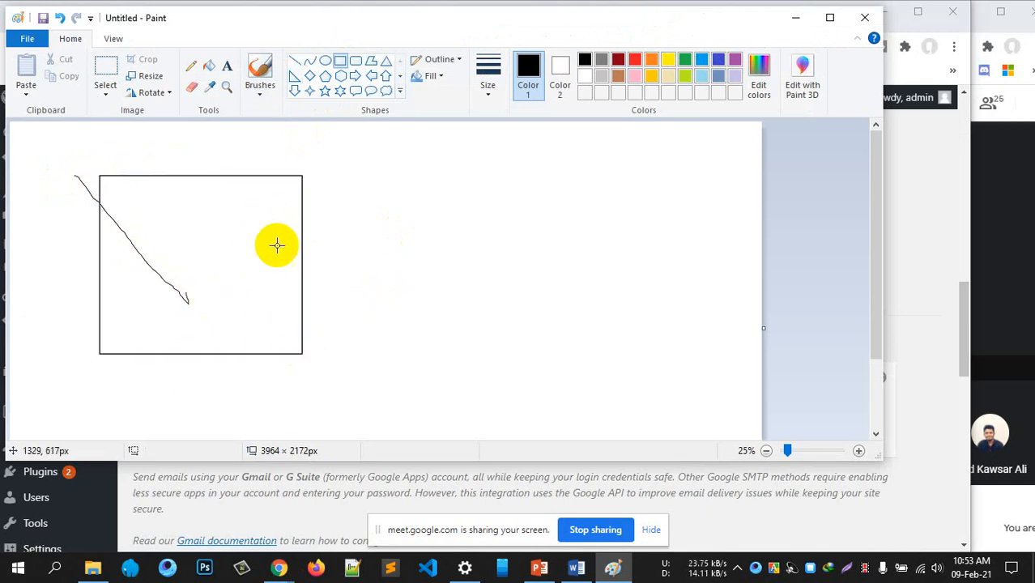
{"action": "left_click", "coordinate": [356, 61]}
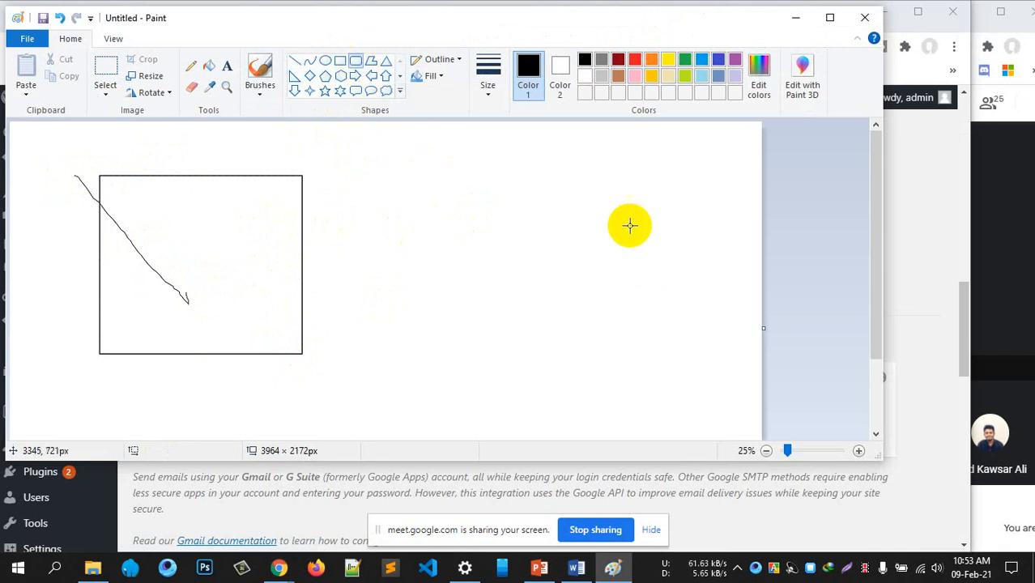
{"action": "left_click_drag", "start_coordinate": [629, 225], "coordinate": [692, 299]}
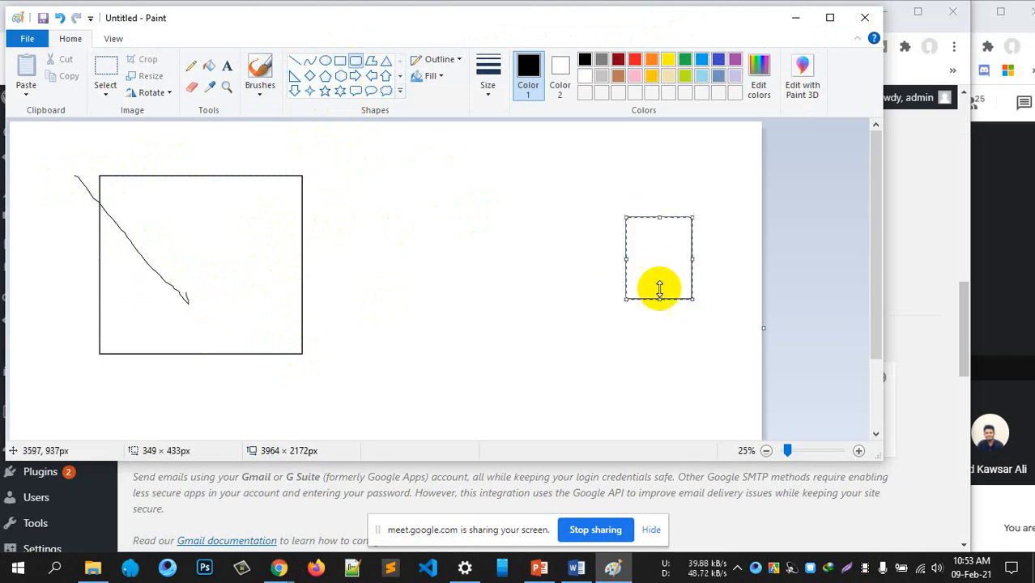
Connect the boxes with a straight line, an arrow and another line
{"action": "left_click", "coordinate": [294, 62]}
{"action": "left_click_drag", "start_coordinate": [272, 226], "coordinate": [610, 247]}
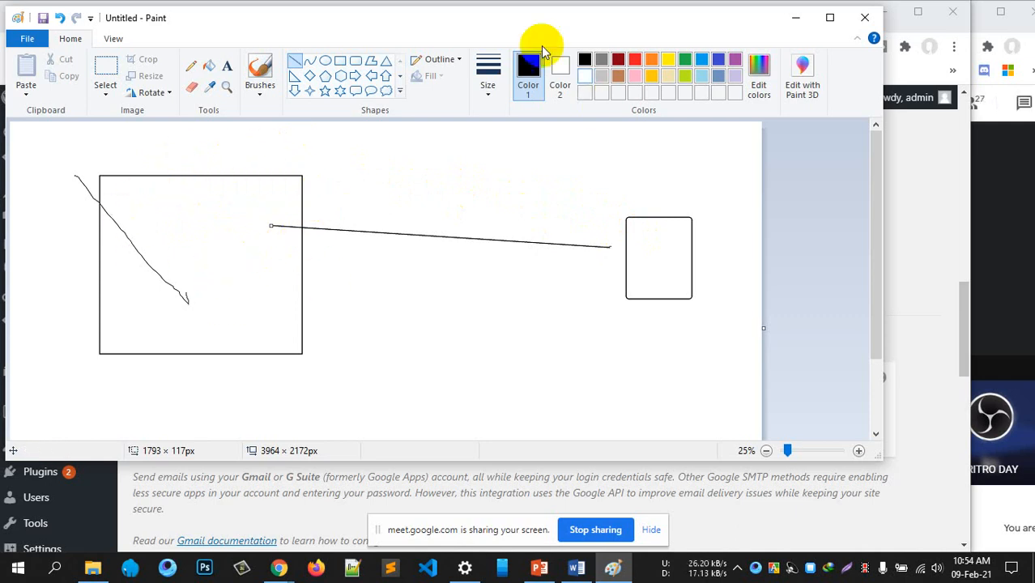
{"action": "mouse_move", "coordinate": [510, 29]}
{"action": "left_mouse_down"}
{"action": "mouse_move", "coordinate": [605, 143]}
{"action": "mouse_move", "coordinate": [646, 162]}
{"action": "left_mouse_up"}
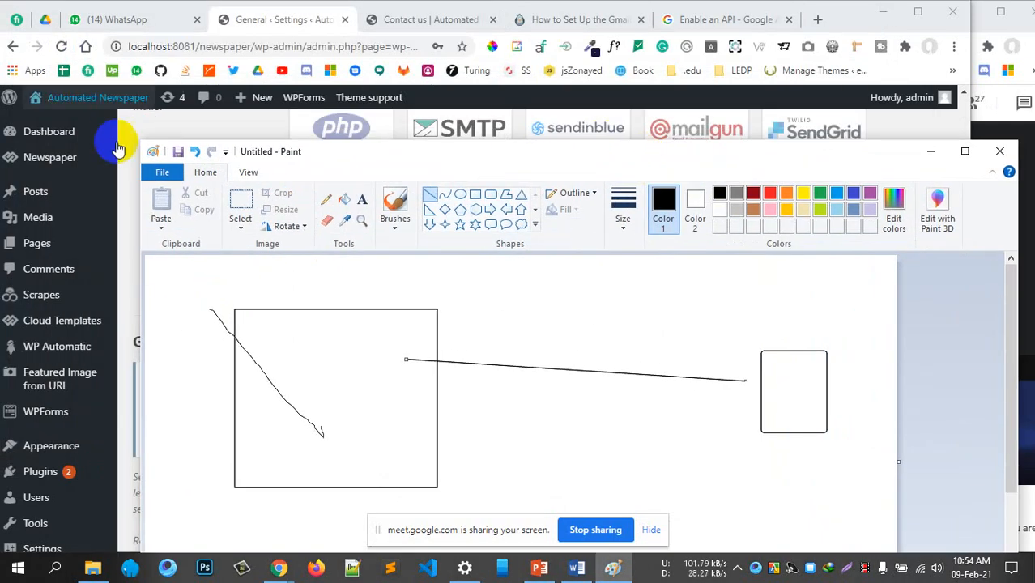
{"action": "left_click_drag", "start_coordinate": [455, 150], "coordinate": [444, 62]}
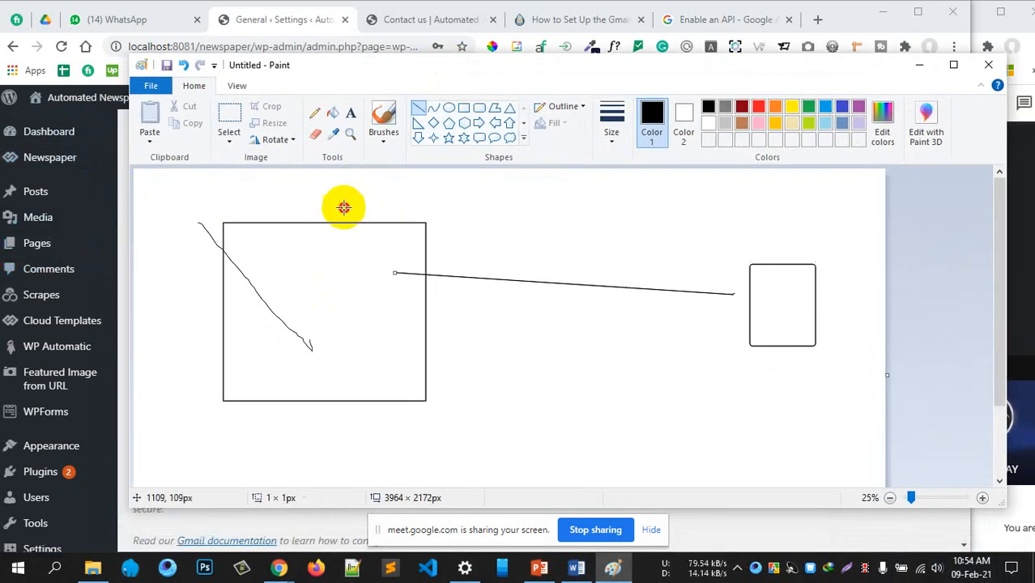
{"action": "mouse_move", "coordinate": [344, 189]}
{"action": "left_mouse_down"}
{"action": "mouse_move", "coordinate": [353, 271]}
{"action": "mouse_move", "coordinate": [364, 235]}
{"action": "left_mouse_up"}
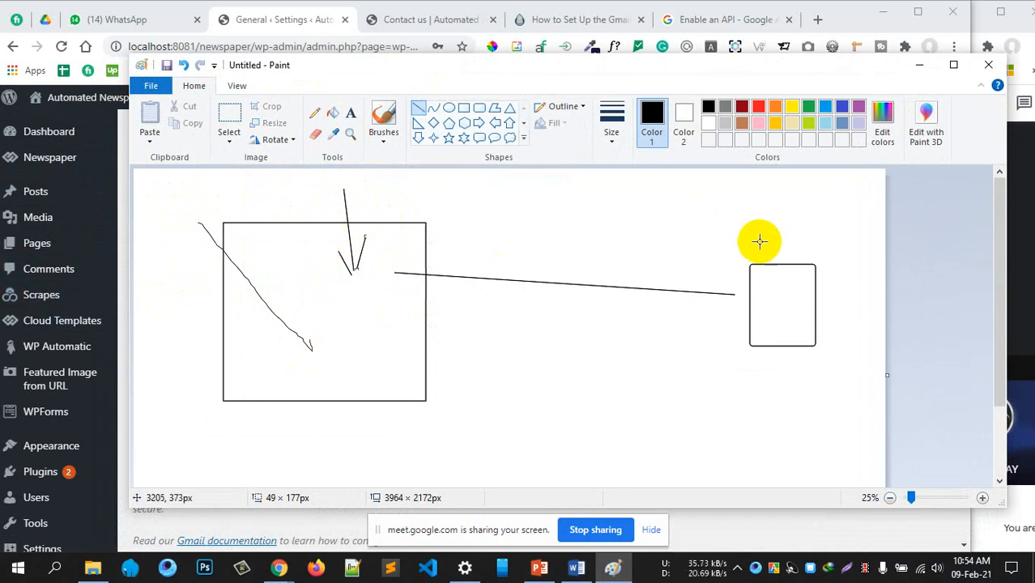
{"action": "left_click_drag", "start_coordinate": [768, 227], "coordinate": [777, 296]}
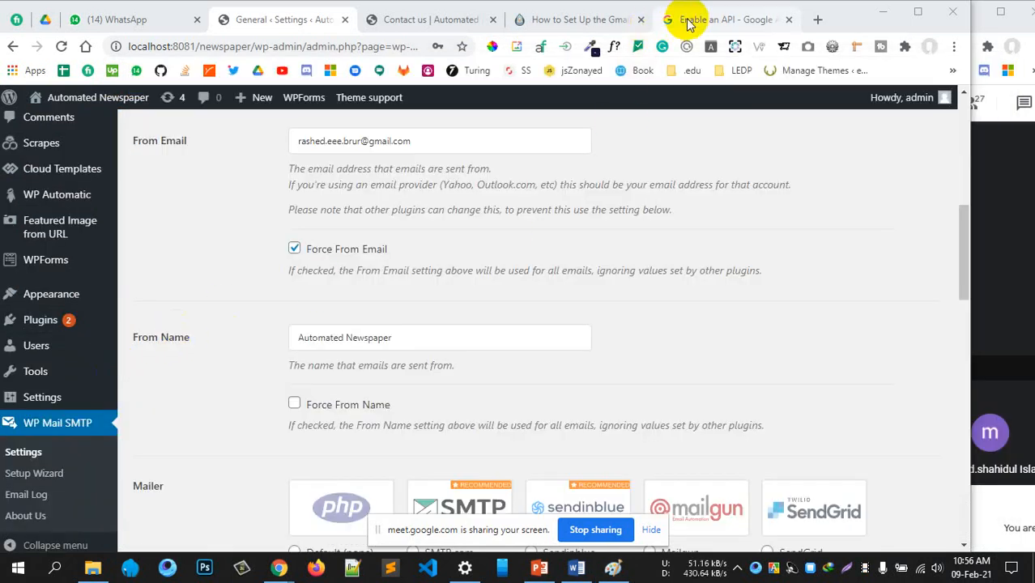
Open a new browser tab and load Gmail by entering gm in the address bar
{"action": "left_click", "coordinate": [676, 19]}
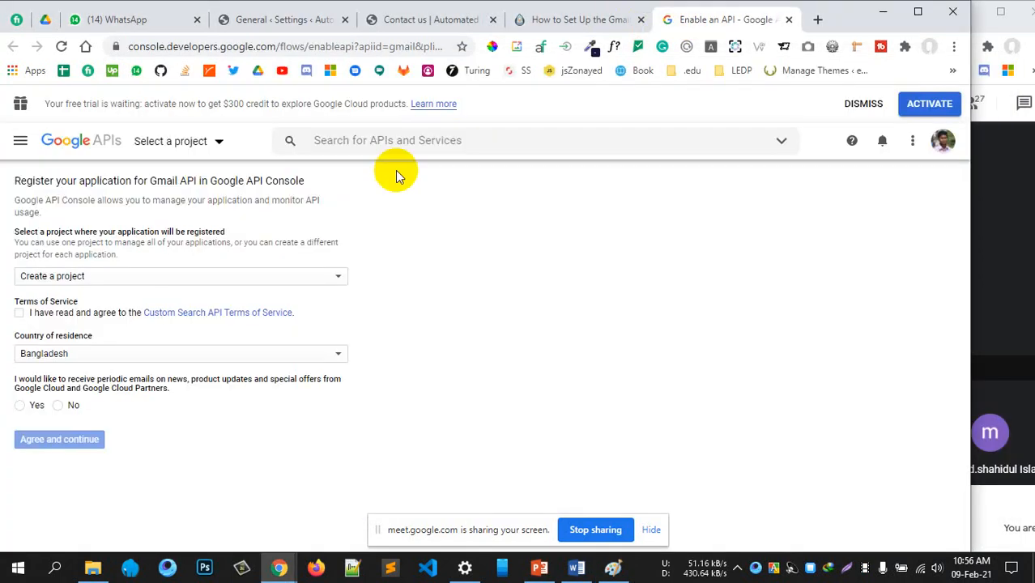
{"action": "left_click", "coordinate": [314, 24]}
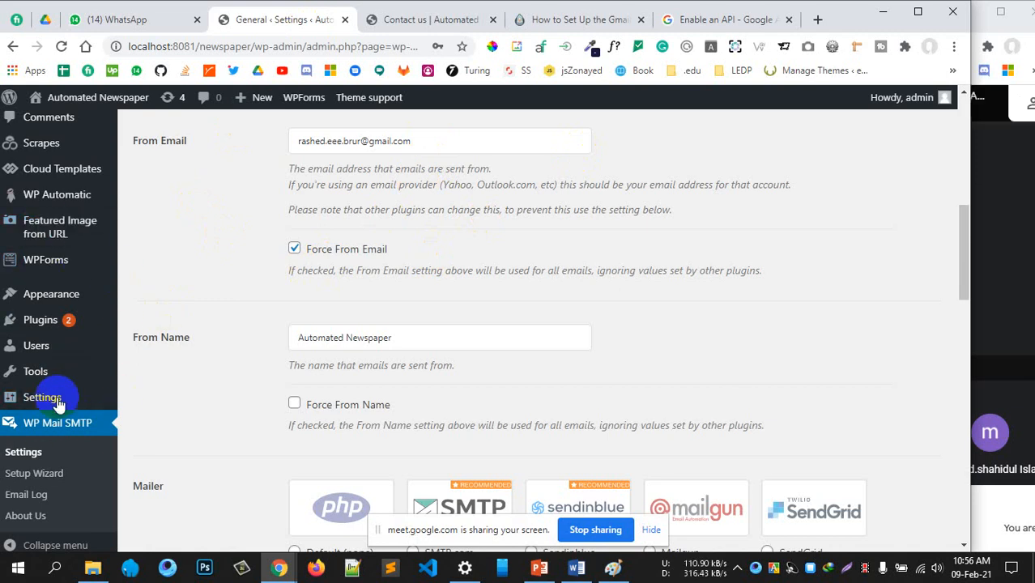
{"action": "left_click", "coordinate": [712, 24]}
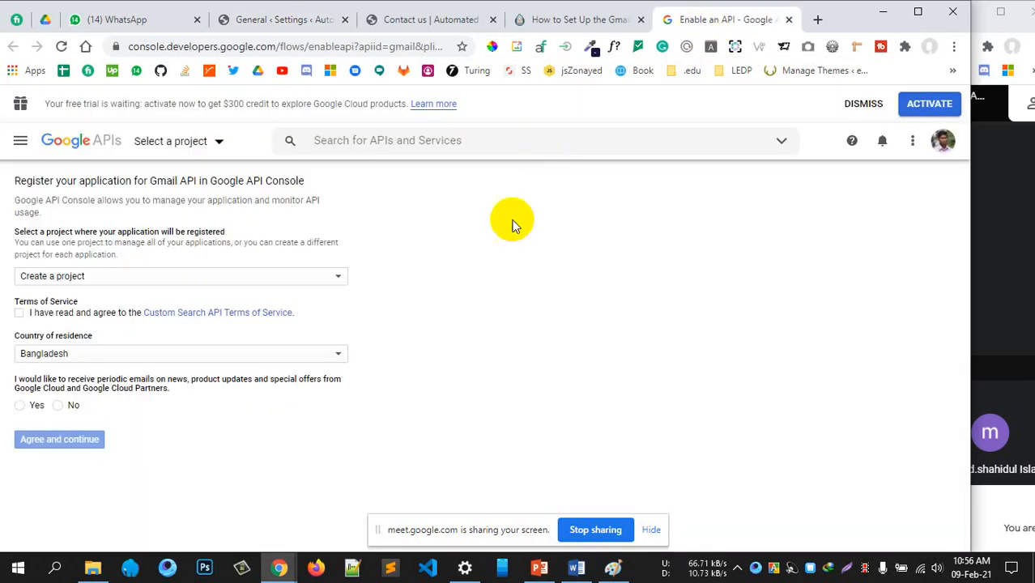
{"action": "left_click", "coordinate": [815, 24]}
{"action": "type", "text": "gm"}
{"action": "key", "text": "Return"}
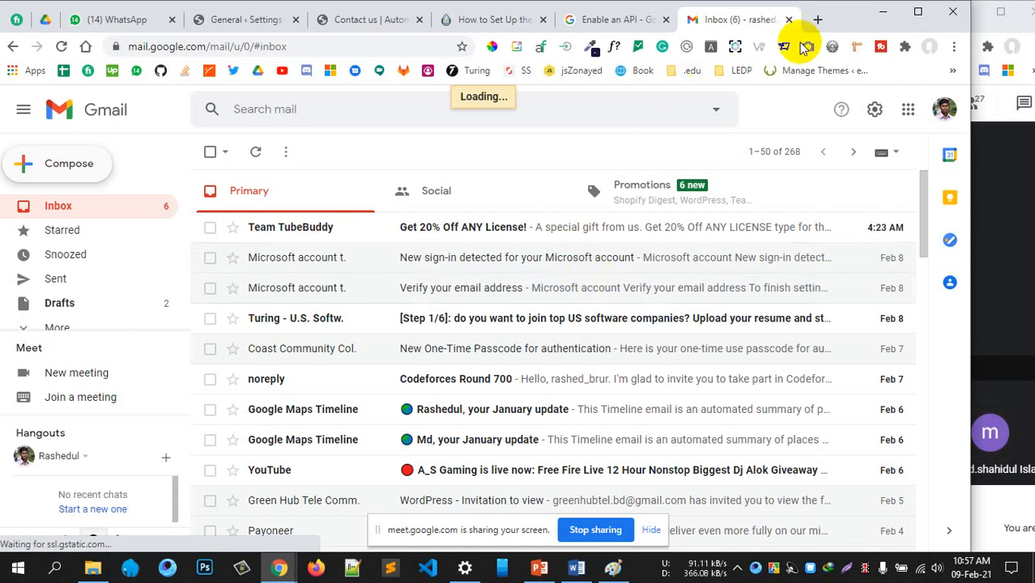
Compose a new Gmail message with the C shortcut, then show the Contact us tab
{"action": "left_click", "coordinate": [819, 23]}
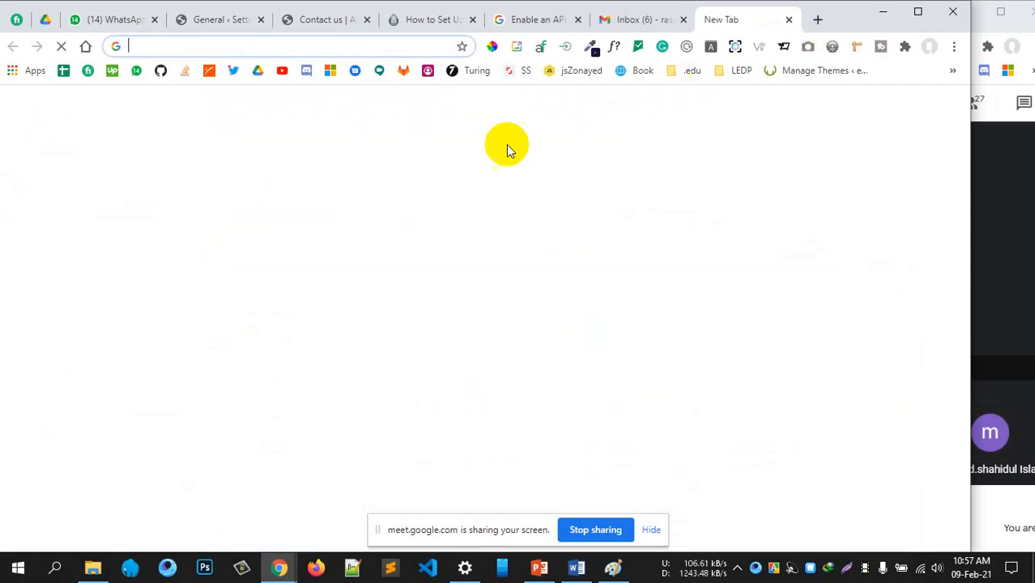
{"action": "left_click", "coordinate": [624, 20]}
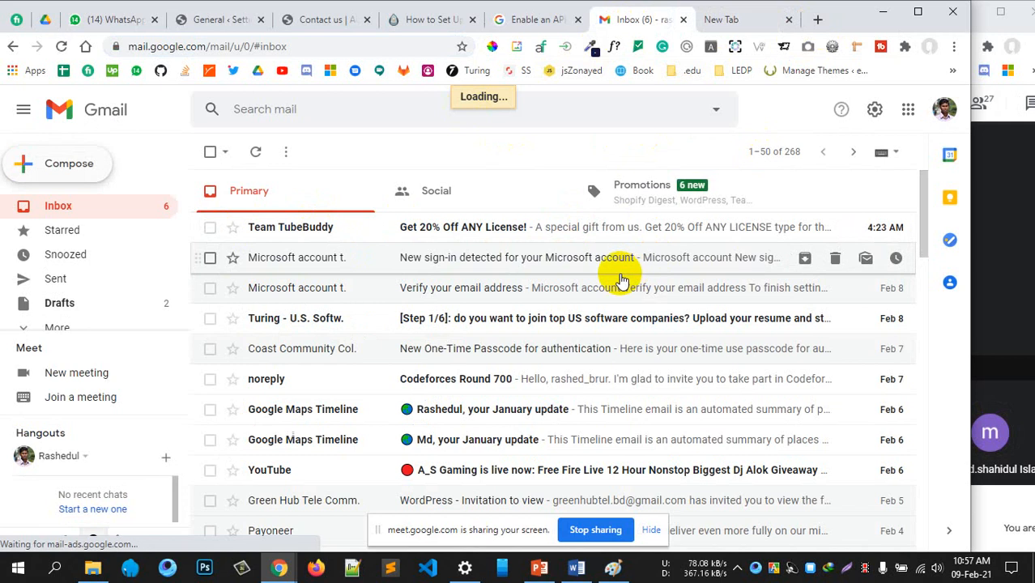
{"action": "left_click", "coordinate": [719, 20]}
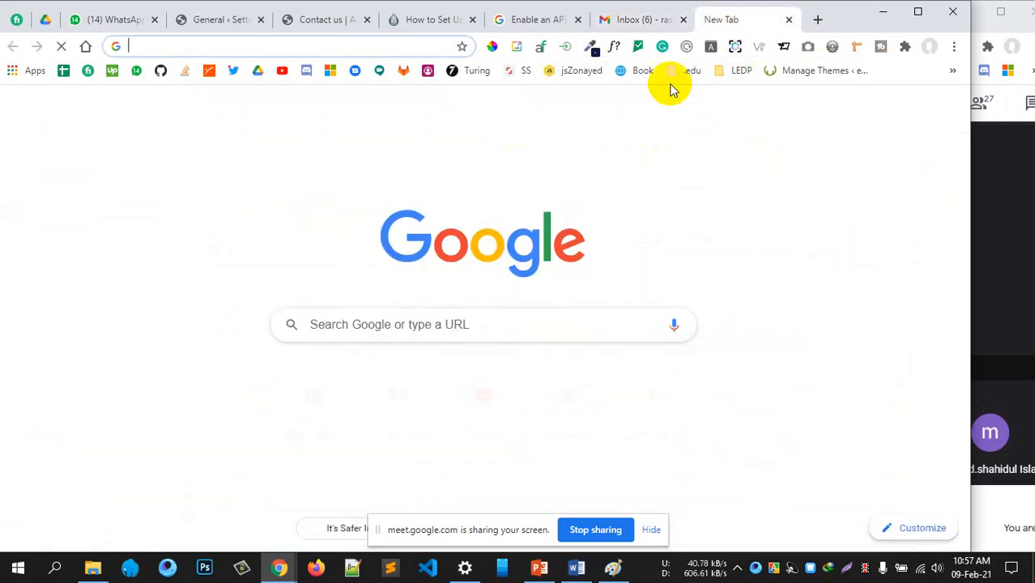
{"action": "left_click", "coordinate": [648, 20]}
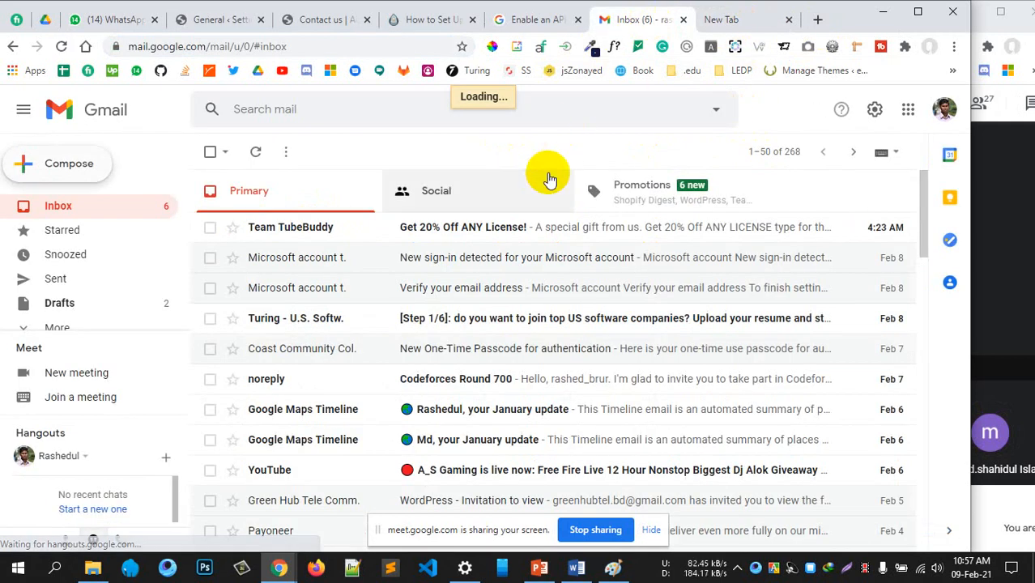
{"action": "key", "text": "c"}
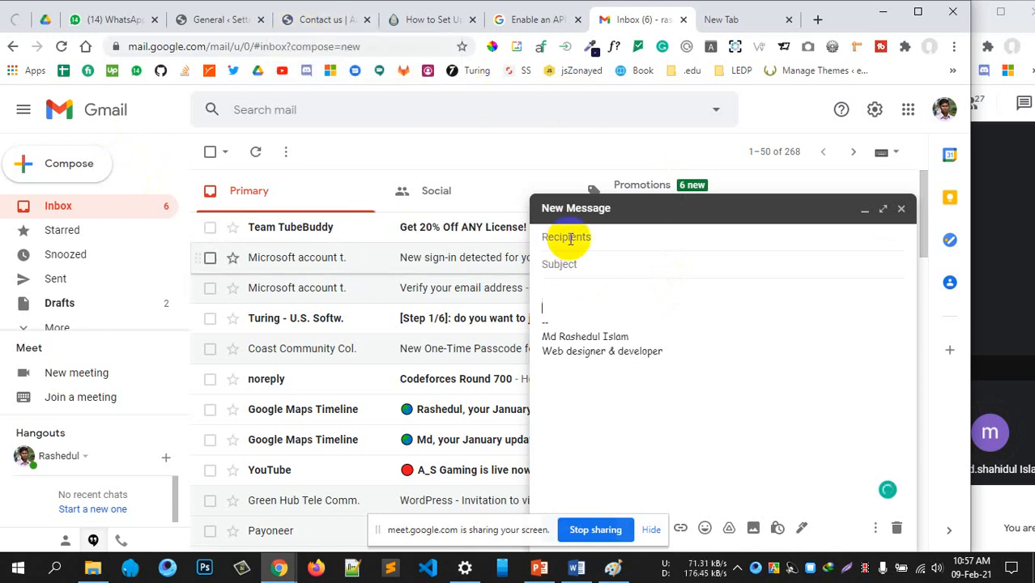
{"action": "left_click", "coordinate": [324, 18]}
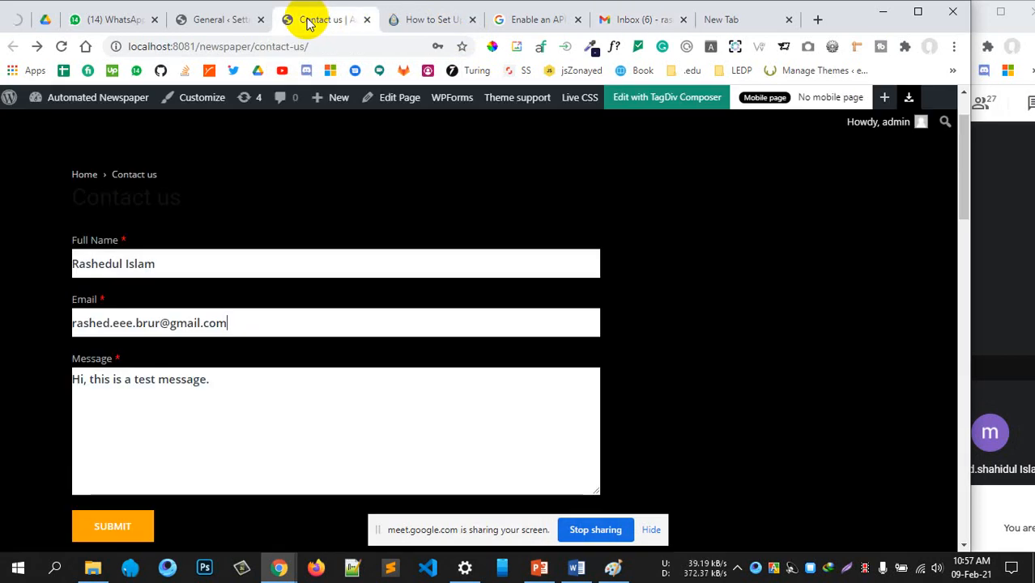
Scroll through WP Mail SMTP's Mail sender settings, then return to the Gmail New Message draft
{"action": "left_click", "coordinate": [222, 20]}
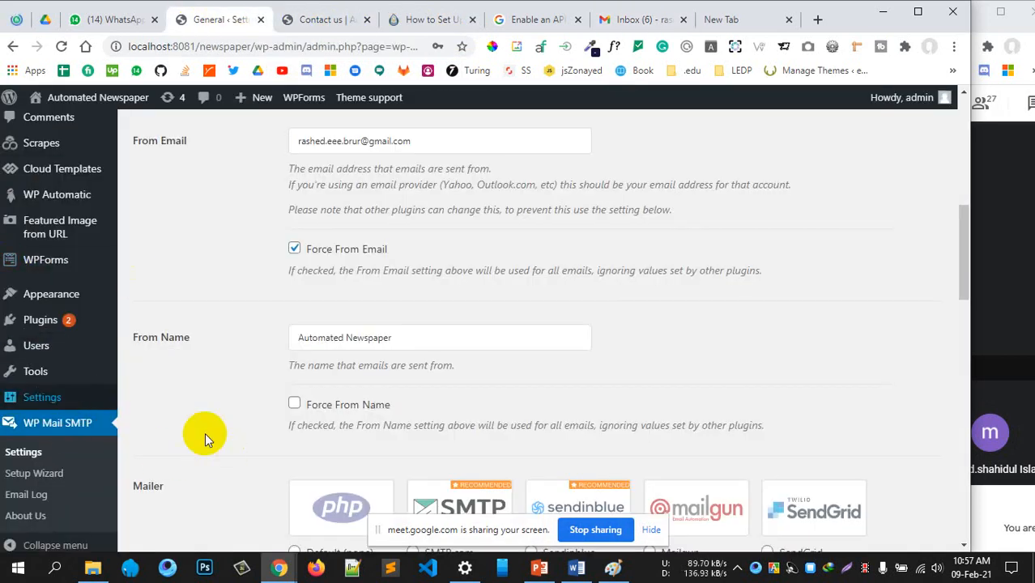
{"action": "scroll", "coordinate": [337, 395], "scroll_direction": "up", "scroll_amount": 1}
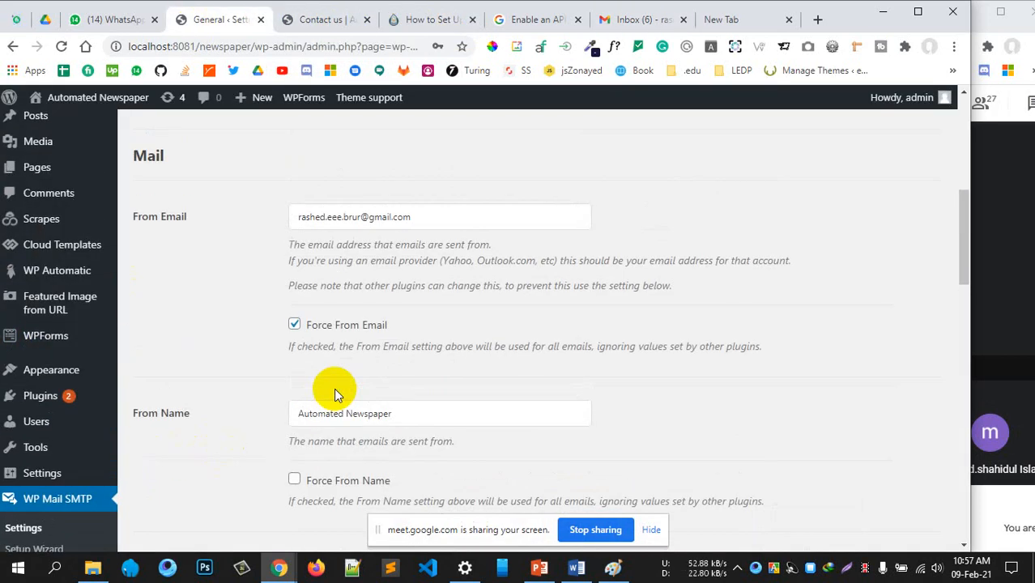
{"action": "scroll", "coordinate": [337, 395], "scroll_direction": "up", "scroll_amount": 1}
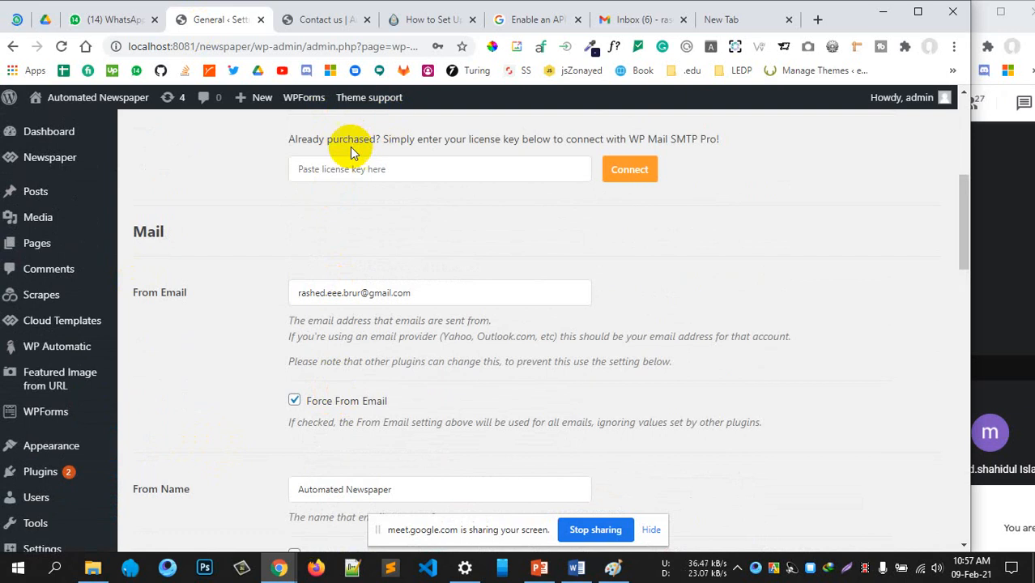
{"action": "scroll", "coordinate": [300, 312], "scroll_direction": "down", "scroll_amount": 2}
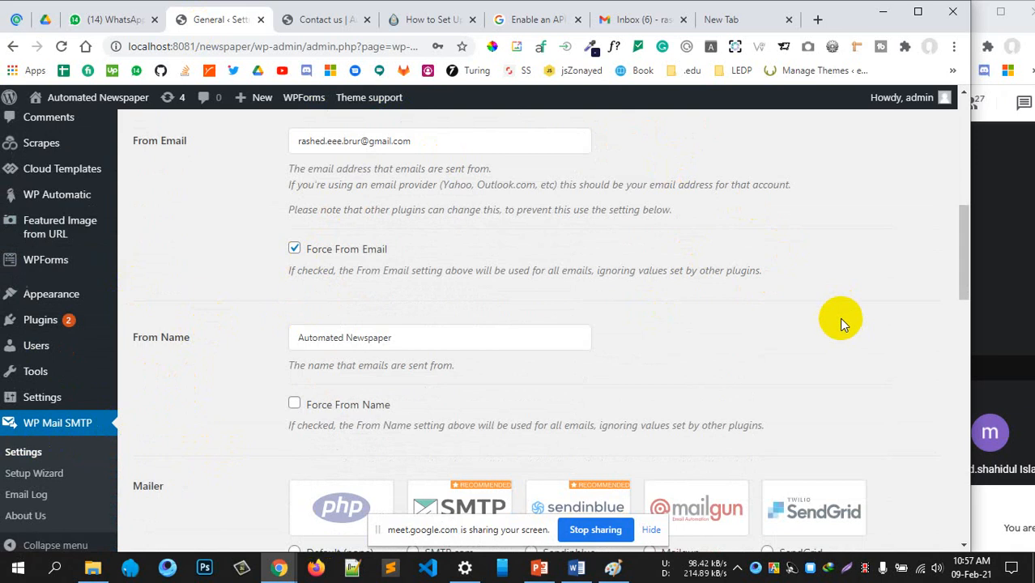
{"action": "scroll", "coordinate": [839, 319], "scroll_direction": "up", "scroll_amount": 1}
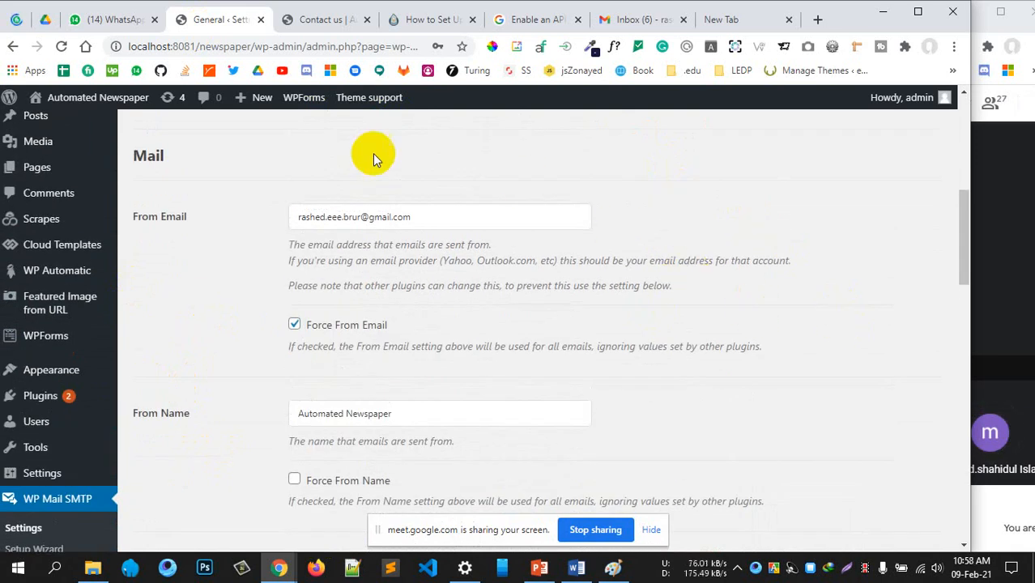
{"action": "left_click", "coordinate": [628, 19]}
{"action": "left_click", "coordinate": [197, 19]}
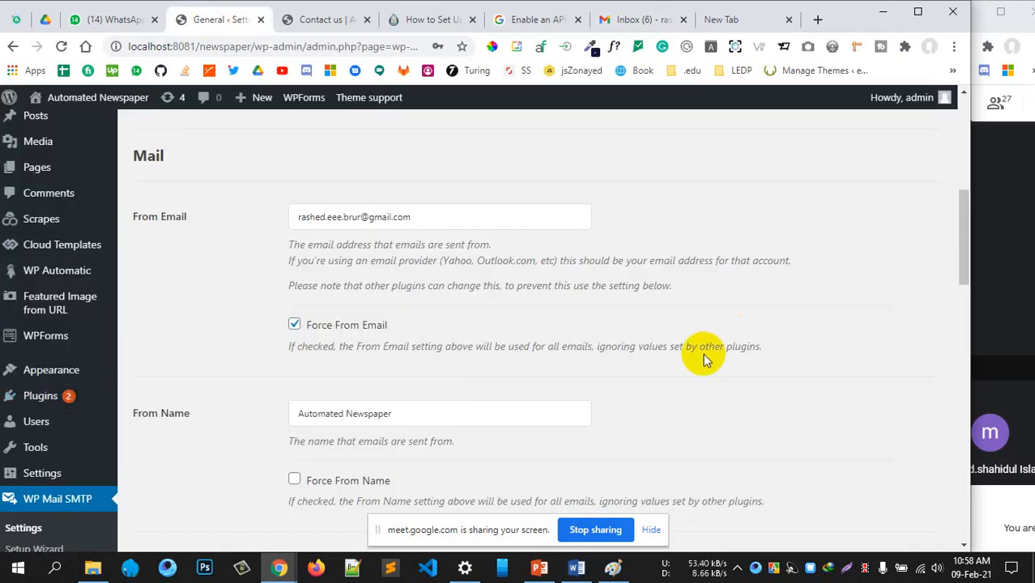
{"action": "left_click", "coordinate": [610, 27]}
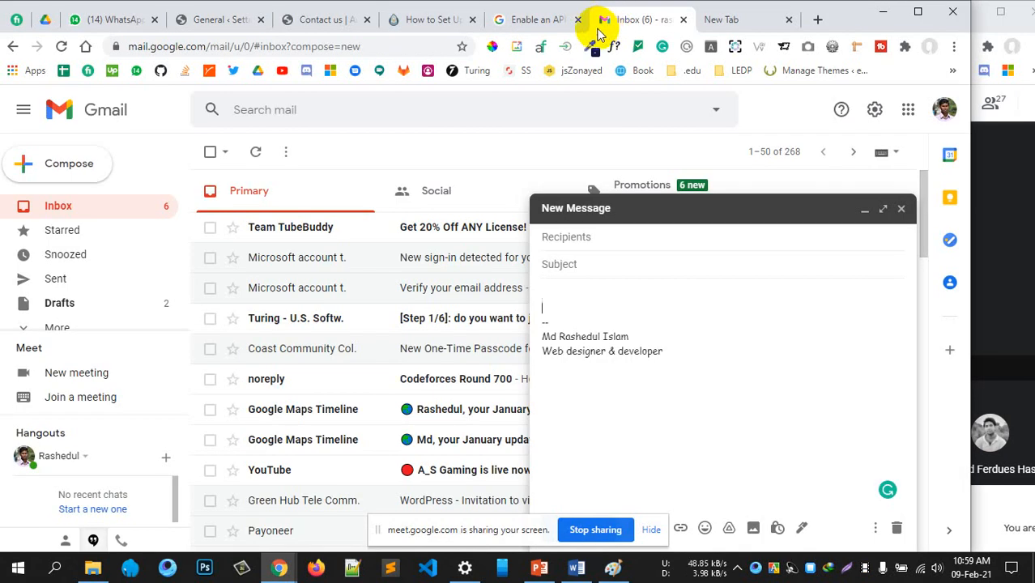
Return to the Gmail setup guide at its Creating a Web App heading
{"action": "left_click", "coordinate": [542, 22]}
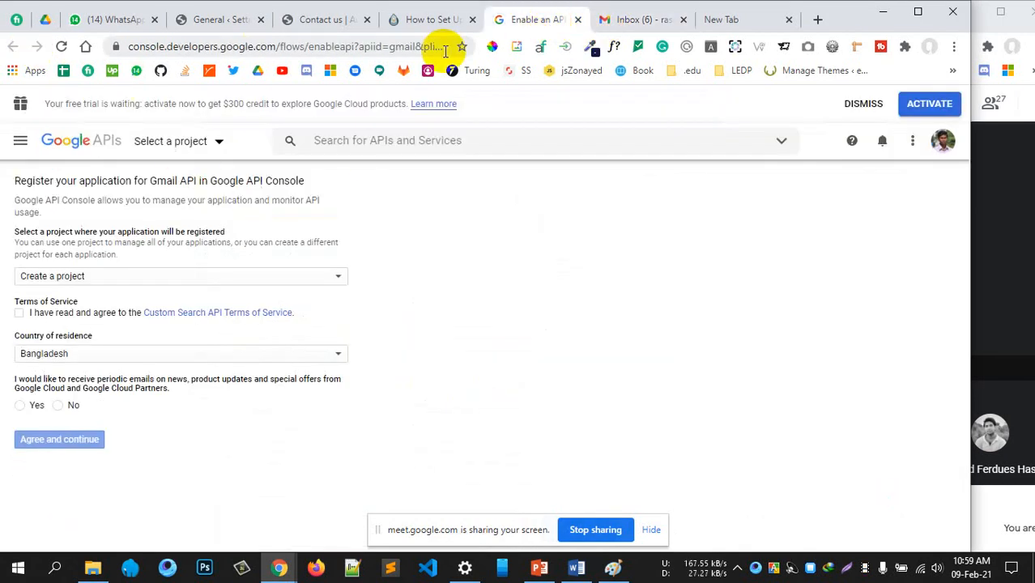
{"action": "left_click", "coordinate": [423, 20]}
{"action": "scroll", "coordinate": [477, 172], "scroll_direction": "up", "scroll_amount": 5}
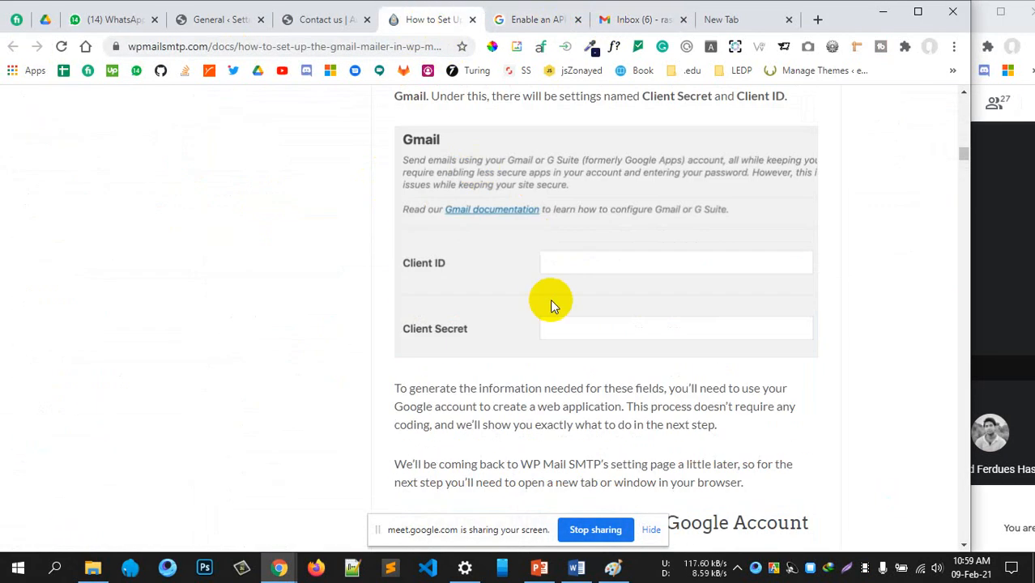
{"action": "scroll", "coordinate": [550, 299], "scroll_direction": "down", "scroll_amount": 3}
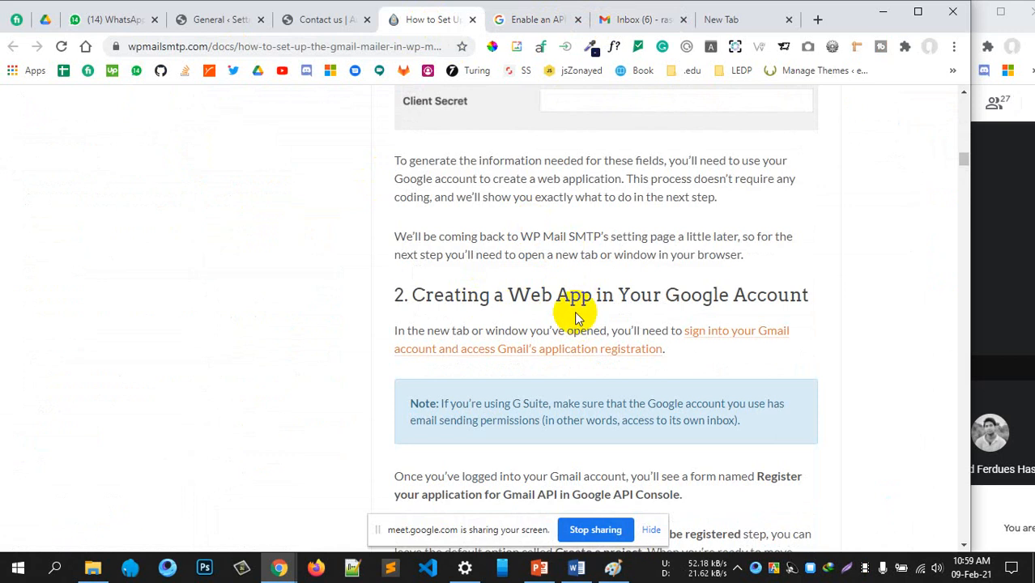
{"action": "scroll", "coordinate": [576, 311], "scroll_direction": "down", "scroll_amount": 2}
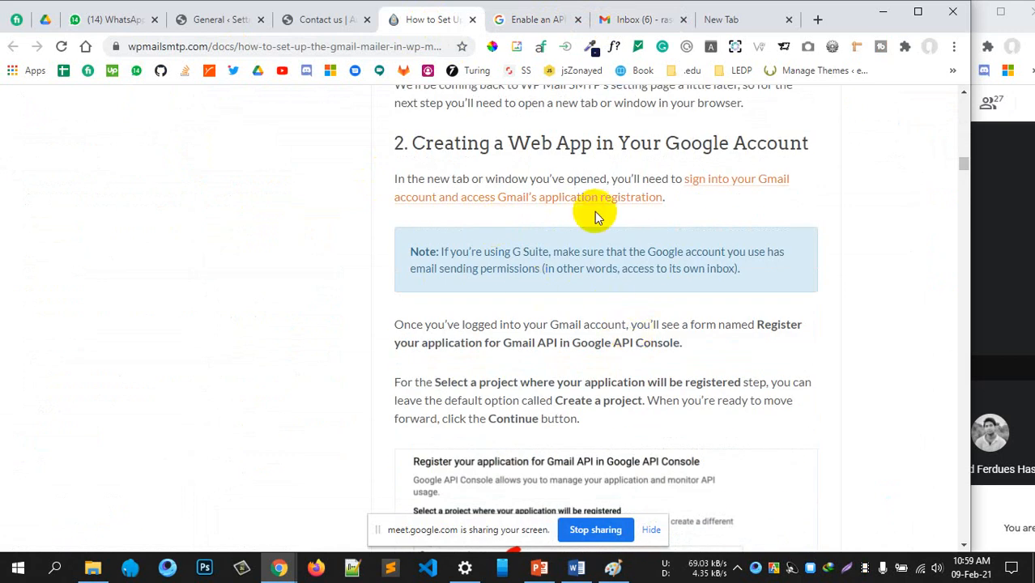
{"action": "left_click_drag", "start_coordinate": [504, 149], "coordinate": [654, 144]}
{"action": "left_click", "coordinate": [702, 144]}
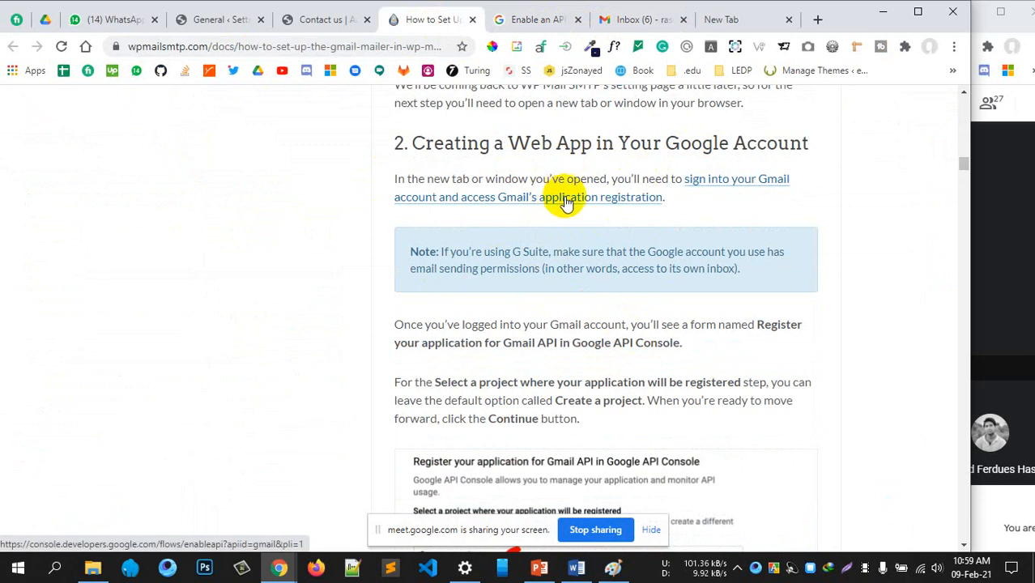
Compare the Gmail API registration form against the guide's registration steps
{"action": "left_click", "coordinate": [532, 19]}
{"action": "left_click", "coordinate": [452, 20]}
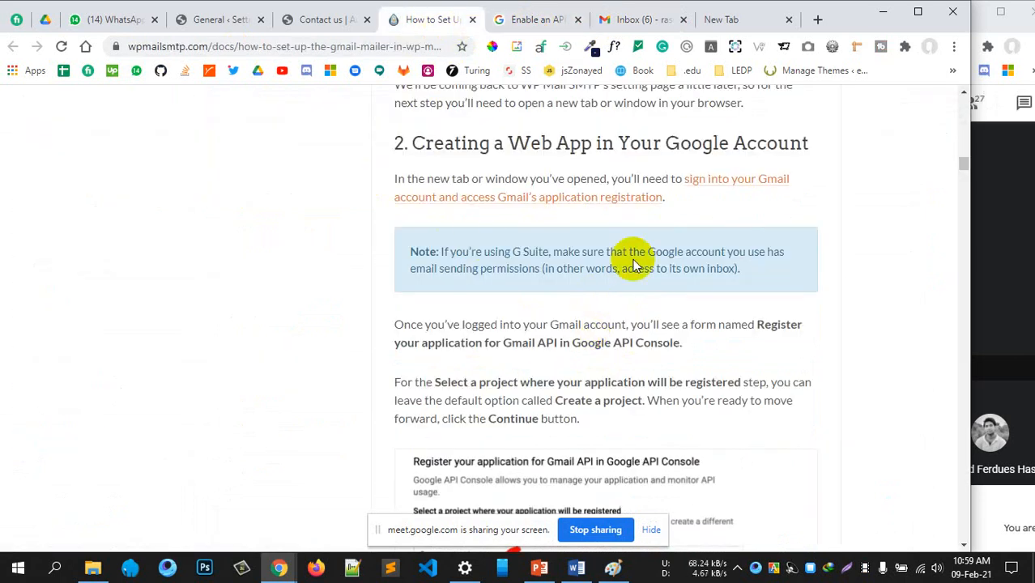
{"action": "scroll", "coordinate": [698, 365], "scroll_direction": "down", "scroll_amount": 2}
{"action": "scroll", "coordinate": [534, 429], "scroll_direction": "down", "scroll_amount": 5}
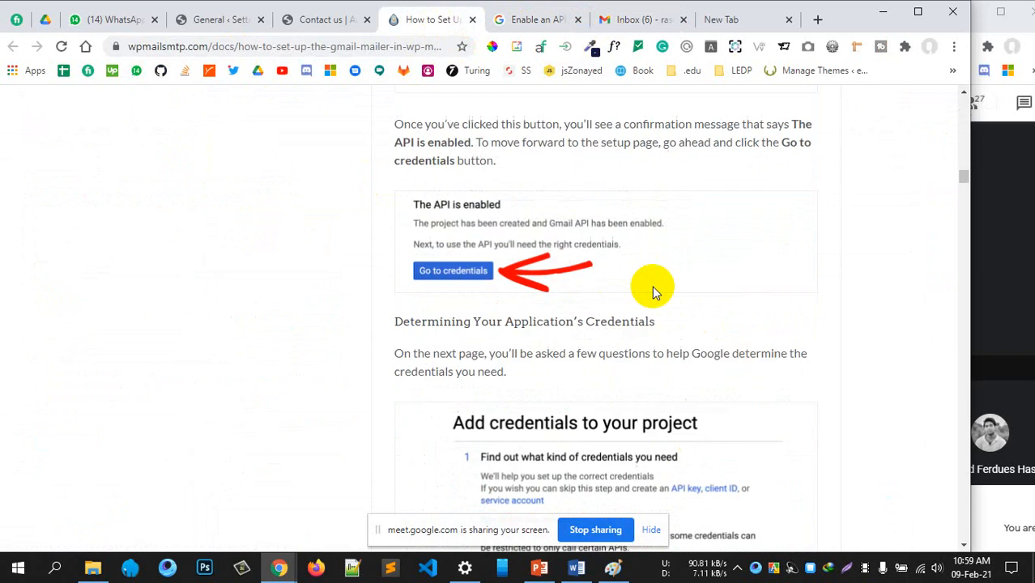
{"action": "scroll", "coordinate": [636, 482], "scroll_direction": "down", "scroll_amount": 4}
{"action": "scroll", "coordinate": [644, 394], "scroll_direction": "up", "scroll_amount": 7}
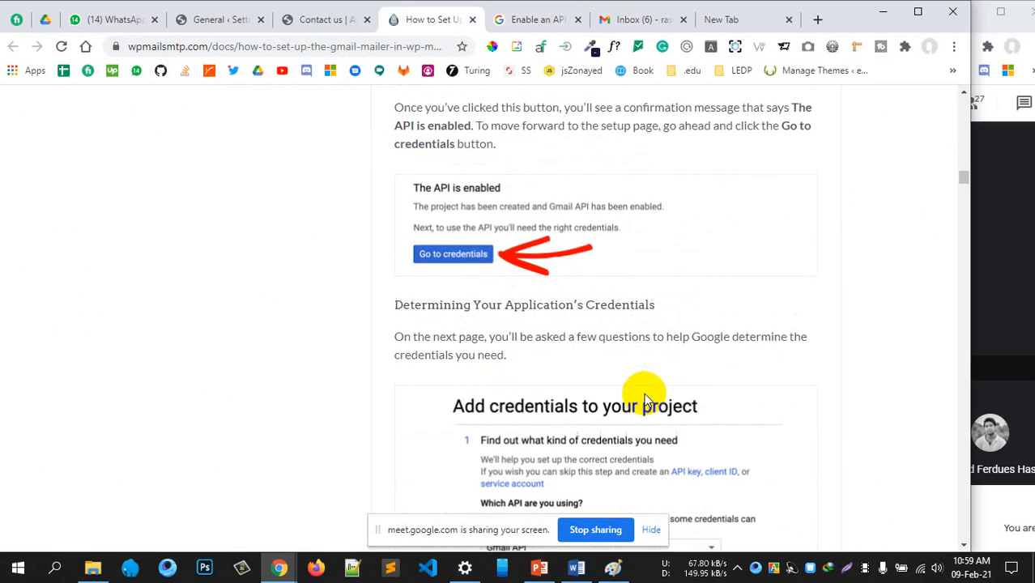
{"action": "scroll", "coordinate": [644, 397], "scroll_direction": "up", "scroll_amount": 5}
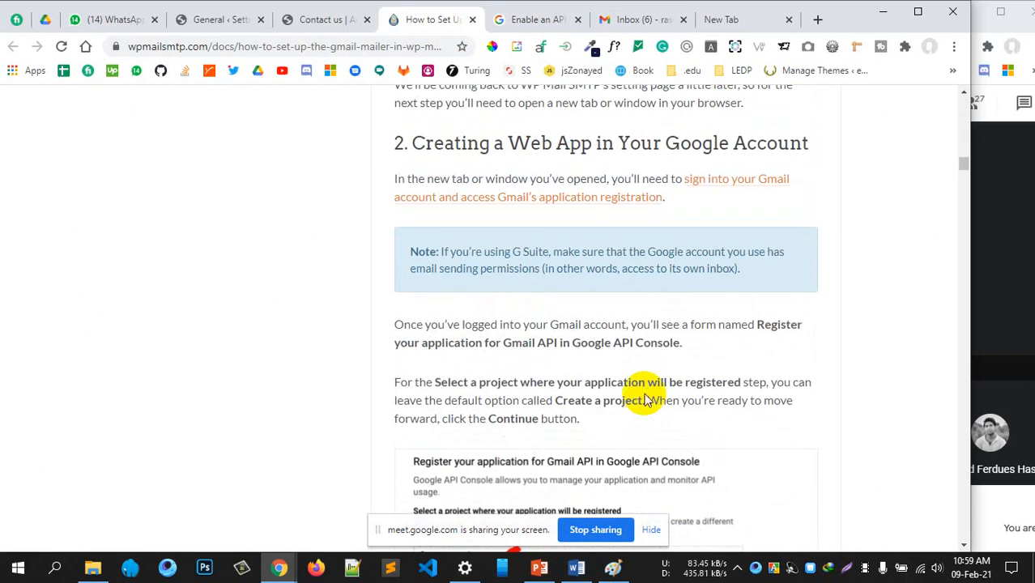
Cross-check the registration form and mail settings, then scroll to 'Add credentials to your project'
{"action": "left_click", "coordinate": [519, 19]}
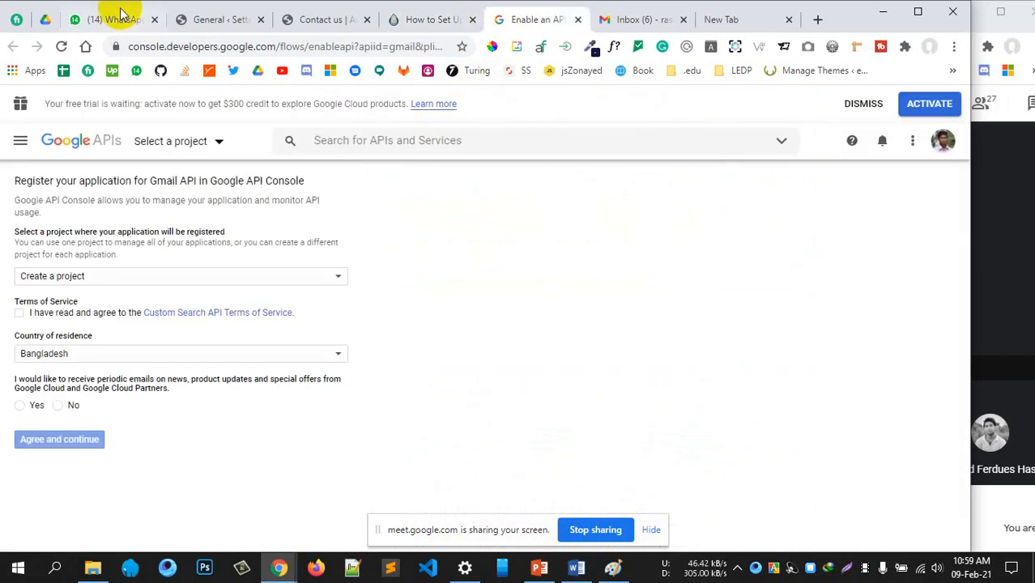
{"action": "left_click", "coordinate": [209, 24]}
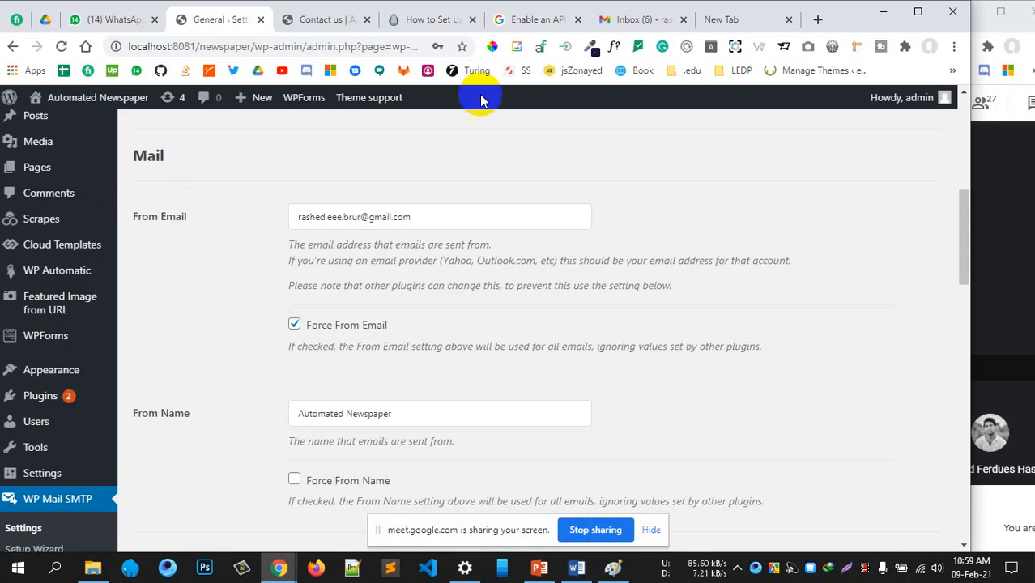
{"action": "left_click", "coordinate": [547, 21]}
{"action": "left_click", "coordinate": [425, 20]}
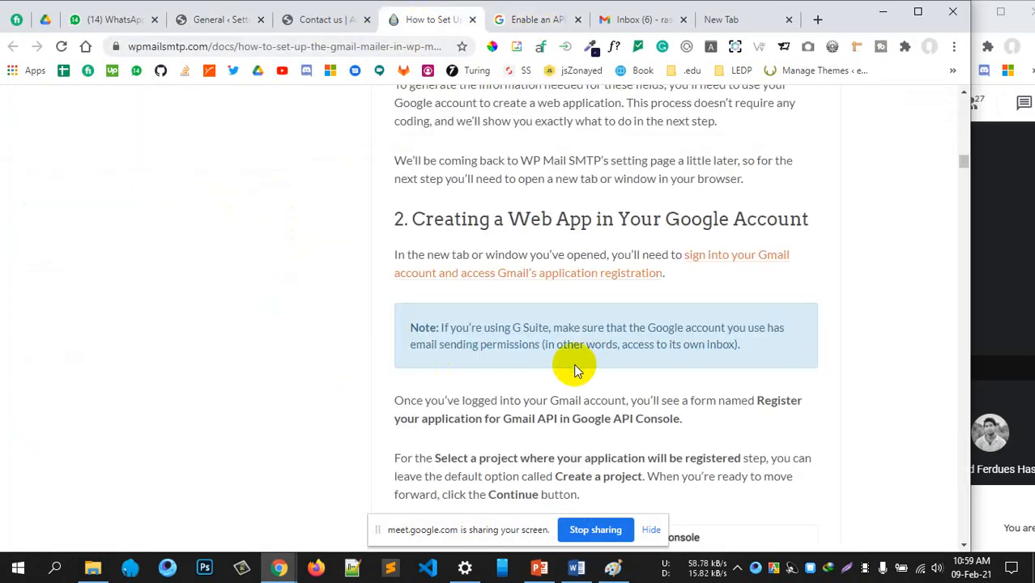
{"action": "scroll", "coordinate": [562, 348], "scroll_direction": "down", "scroll_amount": 3}
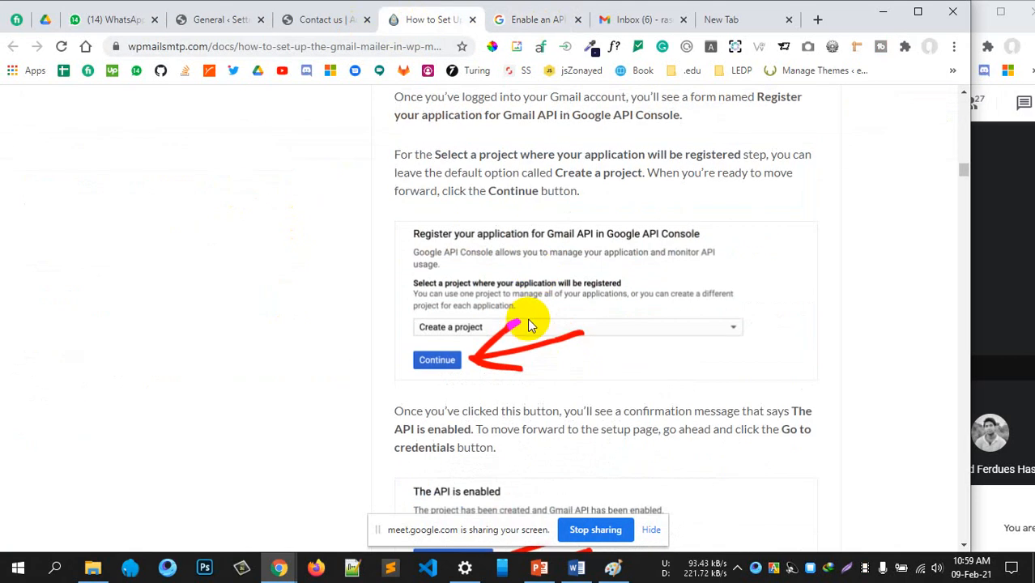
{"action": "scroll", "coordinate": [565, 336], "scroll_direction": "up", "scroll_amount": 2}
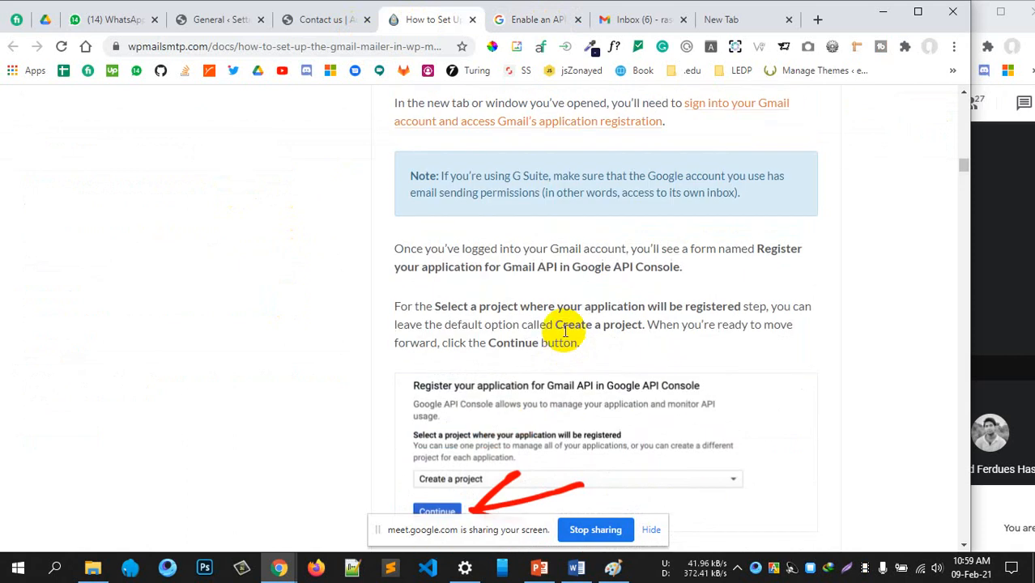
{"action": "scroll", "coordinate": [560, 331], "scroll_direction": "up", "scroll_amount": 3}
{"action": "scroll", "coordinate": [567, 364], "scroll_direction": "down", "scroll_amount": 4}
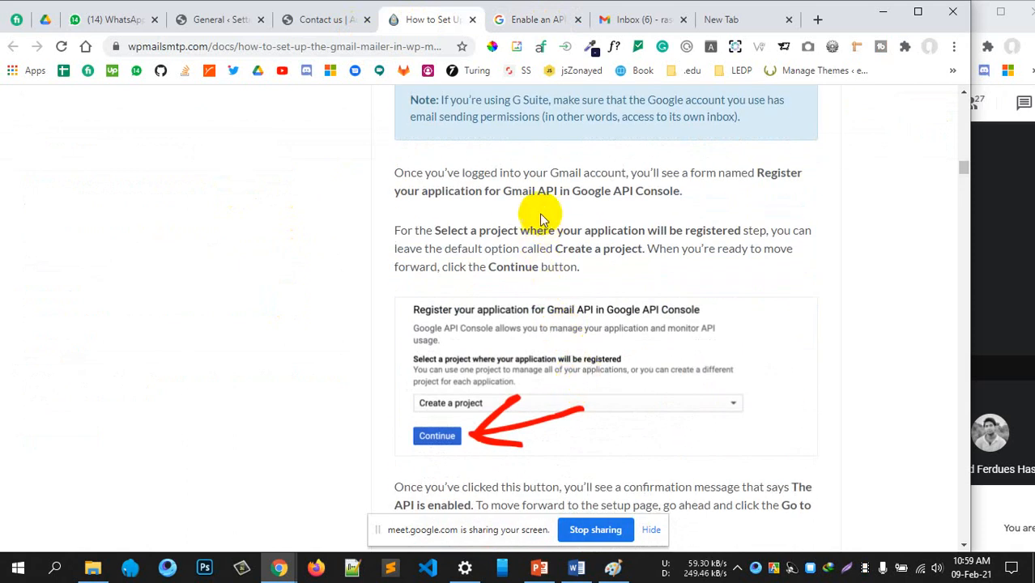
{"action": "scroll", "coordinate": [513, 350], "scroll_direction": "down", "scroll_amount": 1}
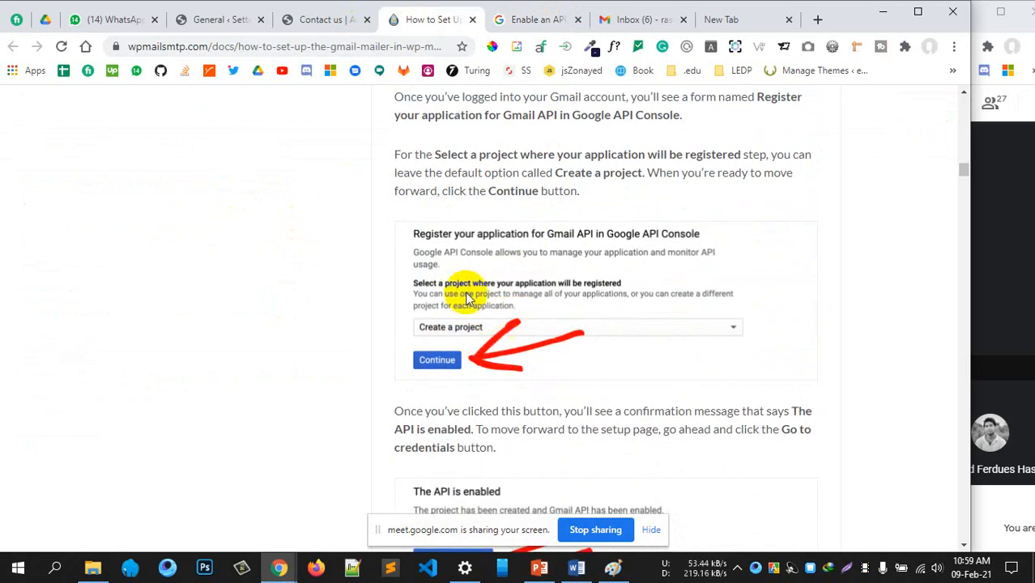
{"action": "scroll", "coordinate": [612, 275], "scroll_direction": "down", "scroll_amount": 3}
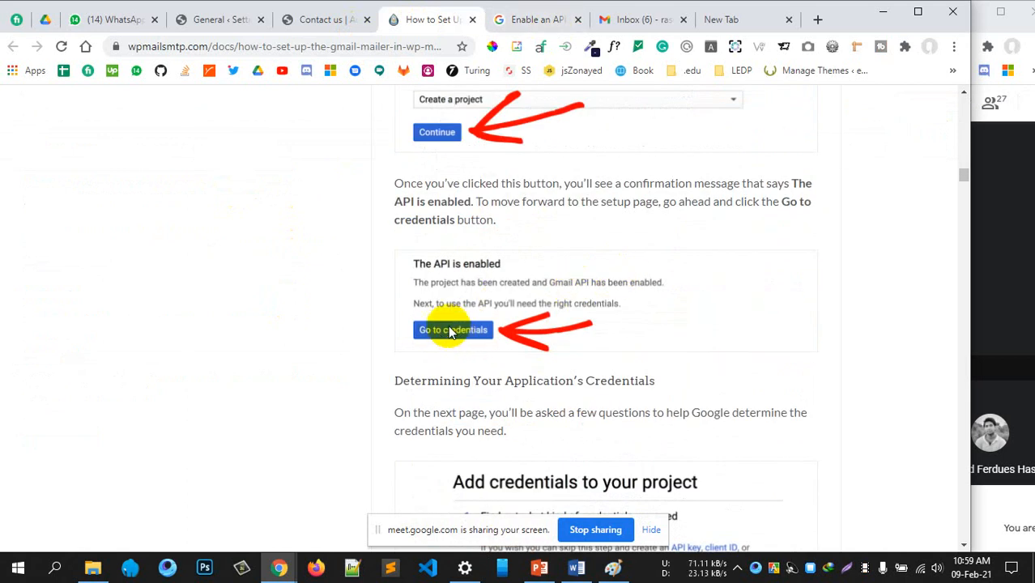
{"action": "scroll", "coordinate": [545, 319], "scroll_direction": "down", "scroll_amount": 5}
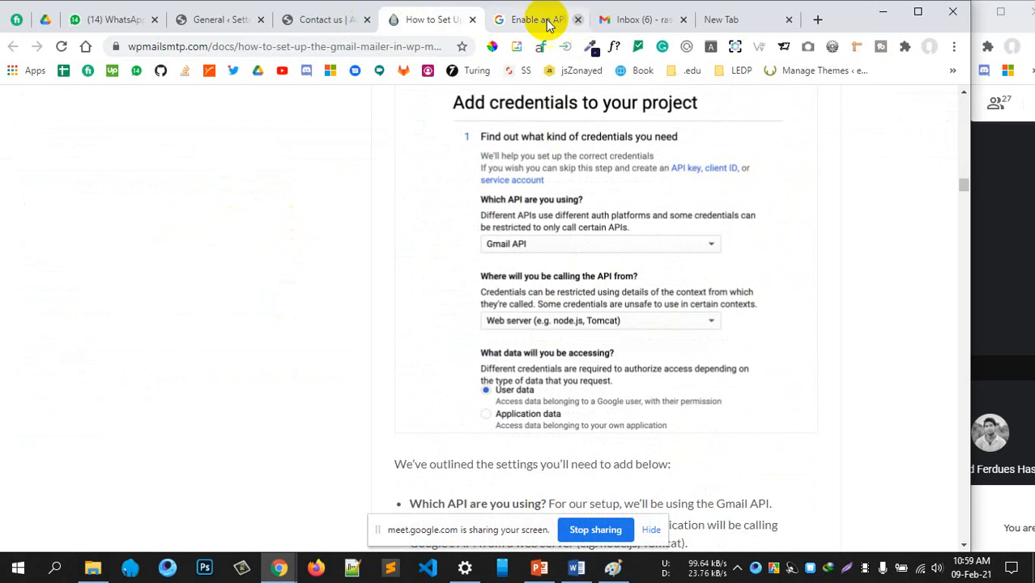
Accept the Terms of Service, decline promotional emails, and create the project with Gmail API enabled
{"action": "left_click", "coordinate": [547, 23]}
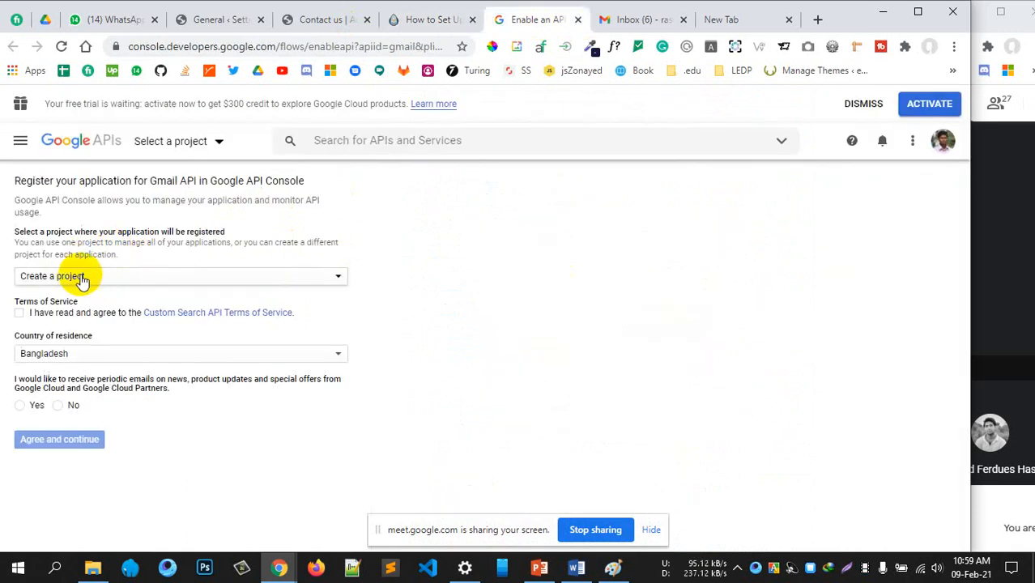
{"action": "left_click", "coordinate": [20, 313]}
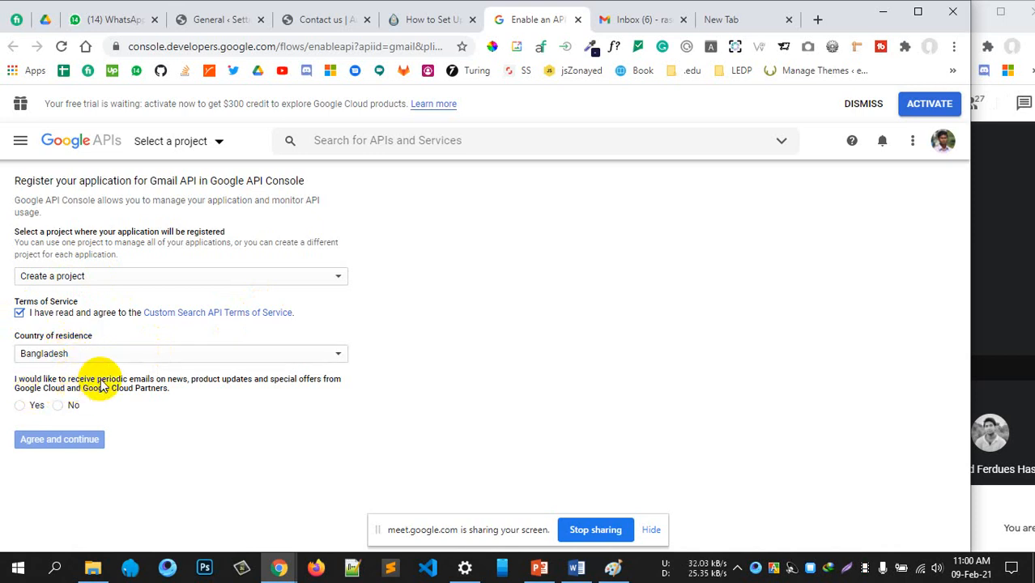
{"action": "left_click", "coordinate": [59, 406]}
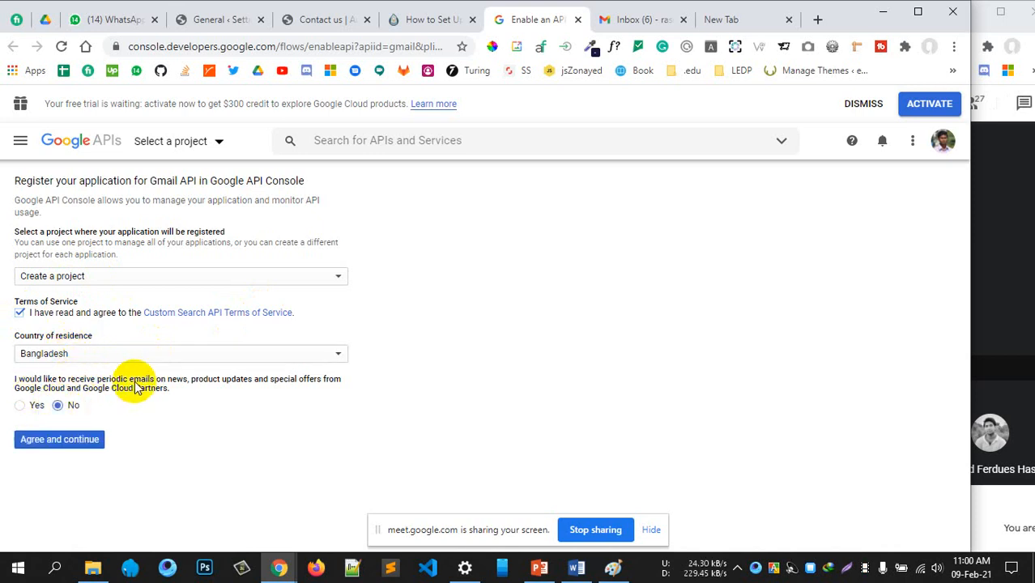
{"action": "left_click", "coordinate": [73, 439]}
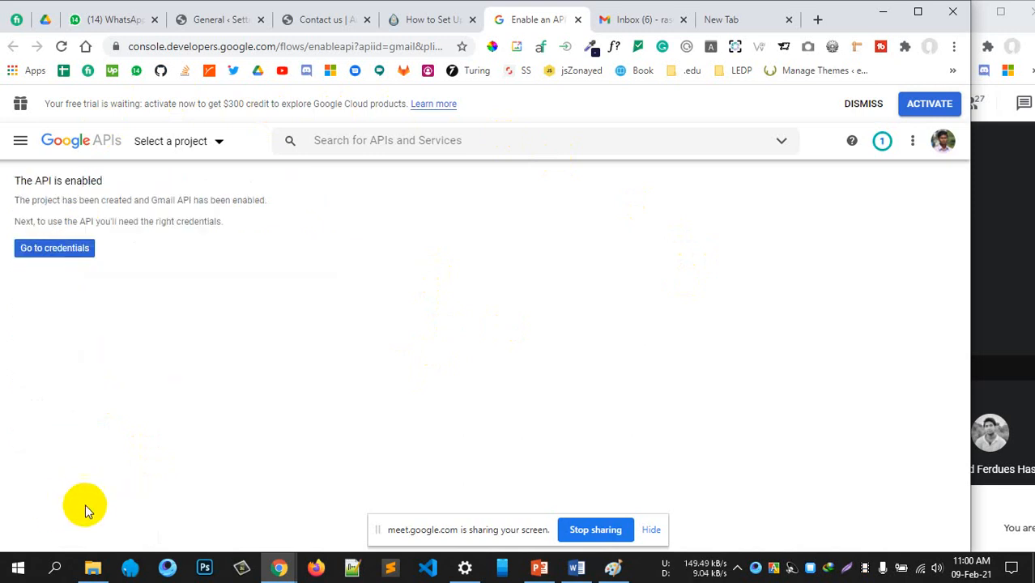
Launch the new project's credentials wizard and find the guide's 'Add credentials to your project' section
{"action": "left_click", "coordinate": [48, 251]}
{"action": "left_click", "coordinate": [427, 20]}
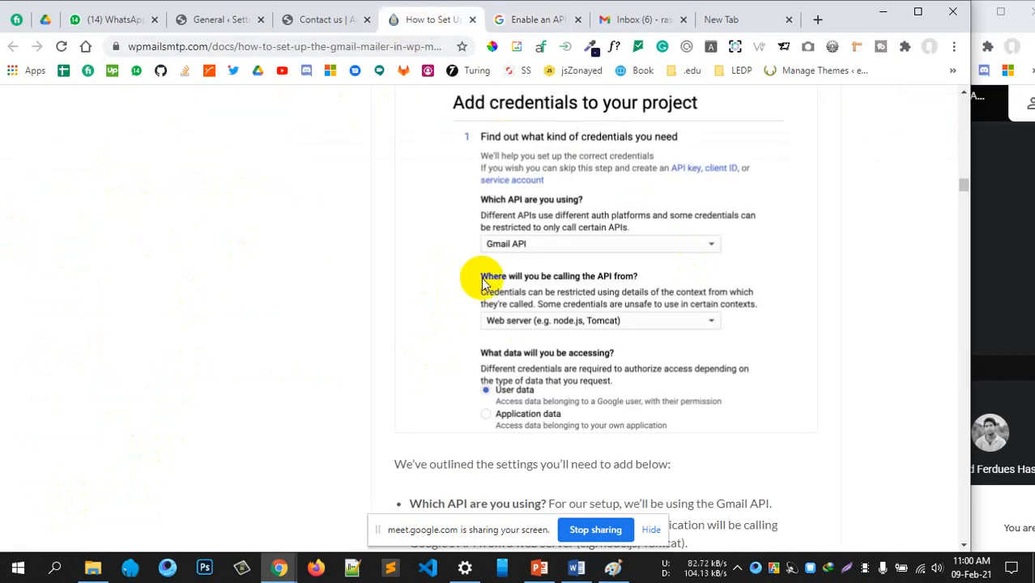
{"action": "scroll", "coordinate": [486, 284], "scroll_direction": "up", "scroll_amount": 5}
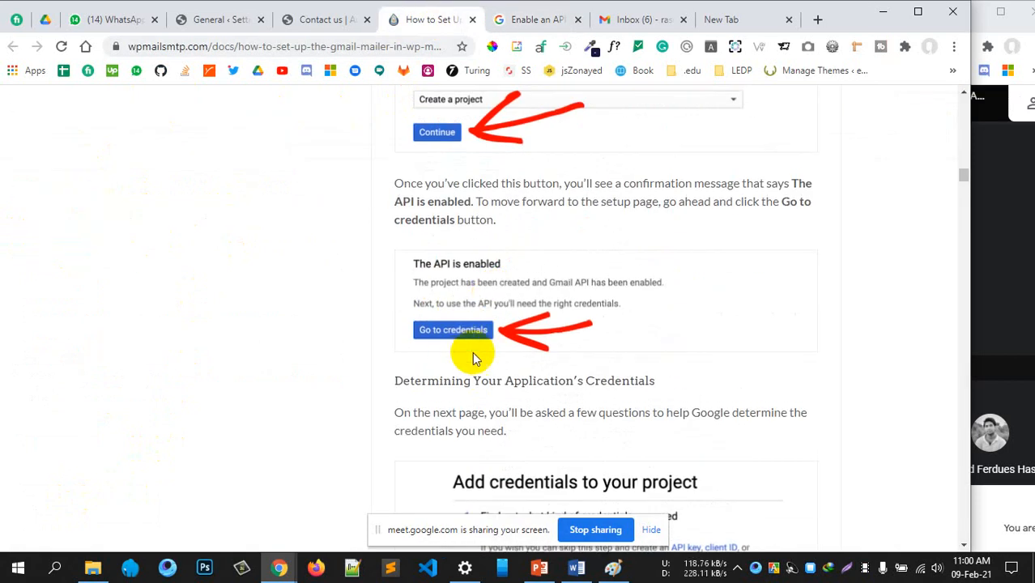
{"action": "scroll", "coordinate": [596, 388], "scroll_direction": "down", "scroll_amount": 2}
{"action": "left_click", "coordinate": [541, 19]}
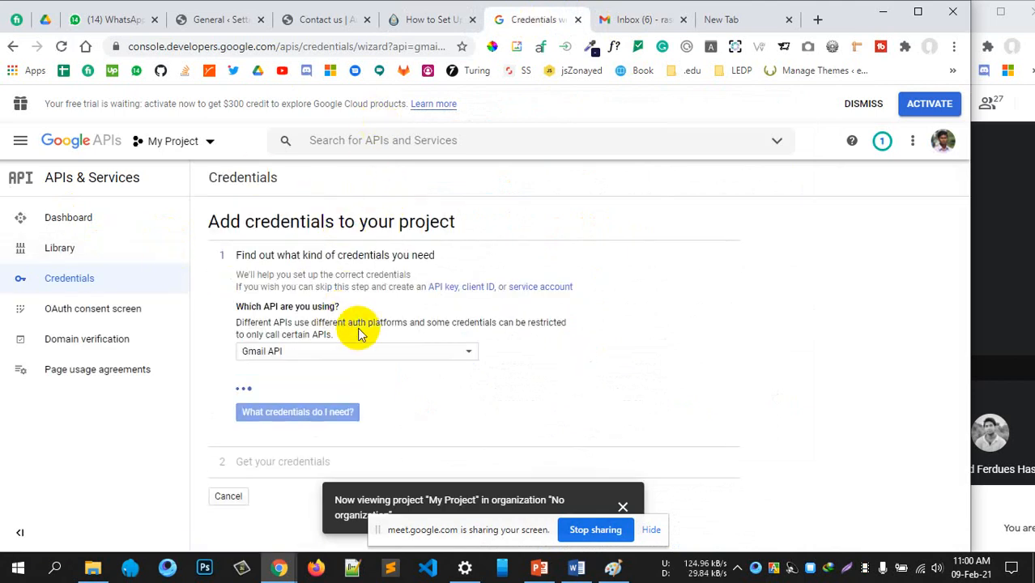
{"action": "left_click", "coordinate": [421, 18]}
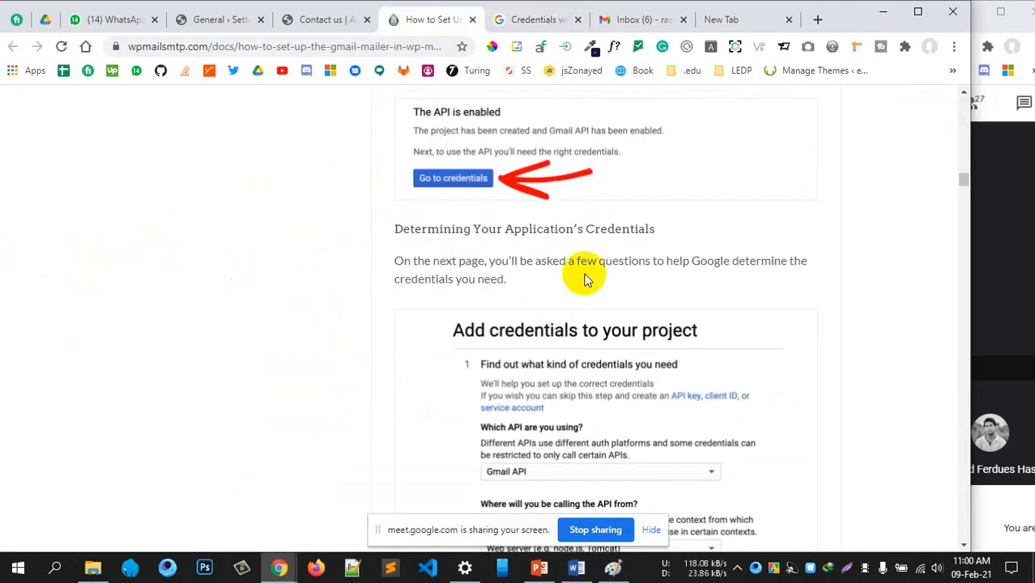
{"action": "scroll", "coordinate": [585, 278], "scroll_direction": "down", "scroll_amount": 2}
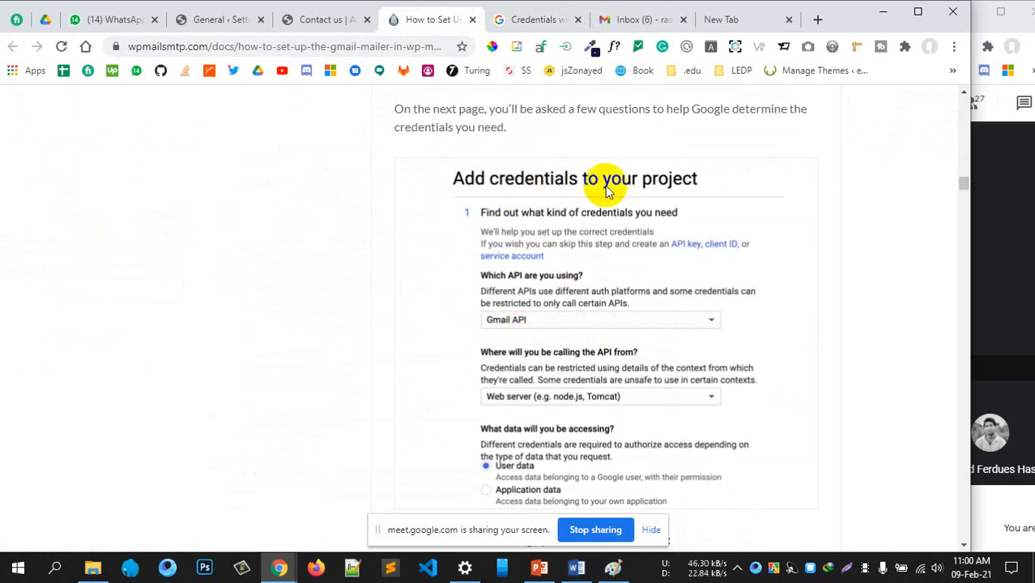
{"action": "scroll", "coordinate": [607, 284], "scroll_direction": "down", "scroll_amount": 1}
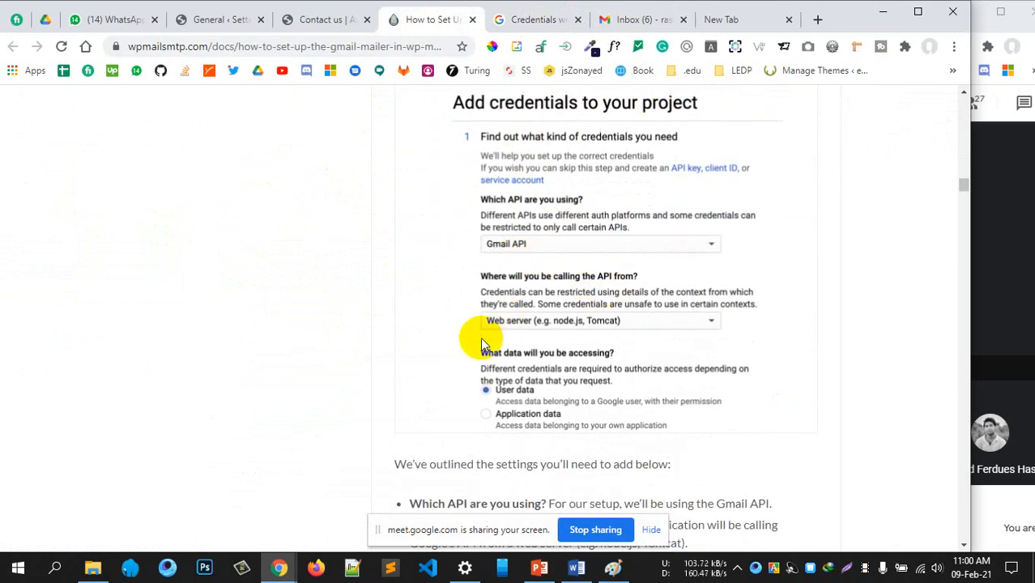
{"action": "left_click", "coordinate": [551, 20]}
In the credentials wizard, call the Gmail API from a Web server and access User data
{"action": "scroll", "coordinate": [427, 300], "scroll_direction": "down", "scroll_amount": 1}
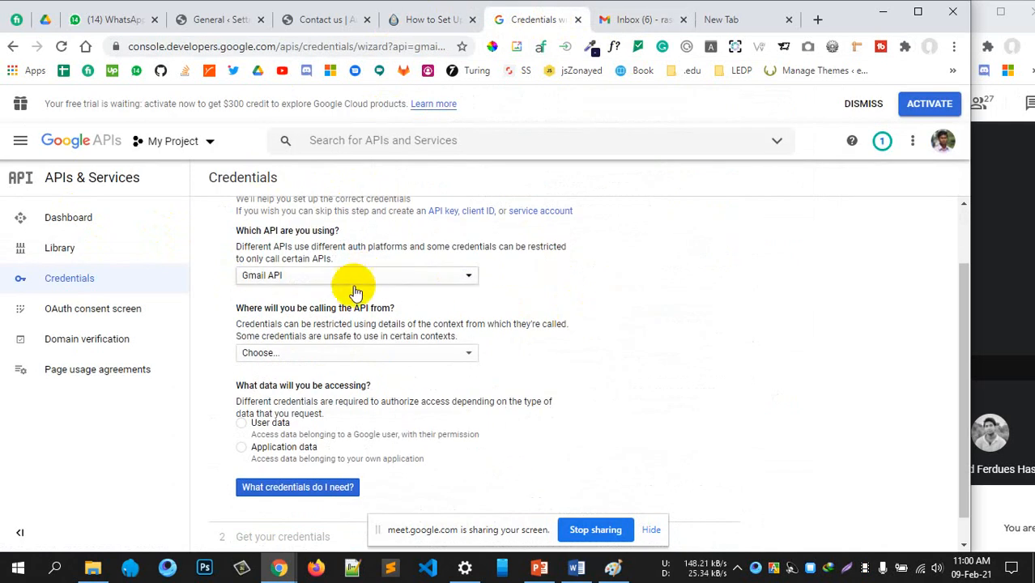
{"action": "scroll", "coordinate": [486, 316], "scroll_direction": "down", "scroll_amount": 1}
{"action": "left_click", "coordinate": [413, 324]}
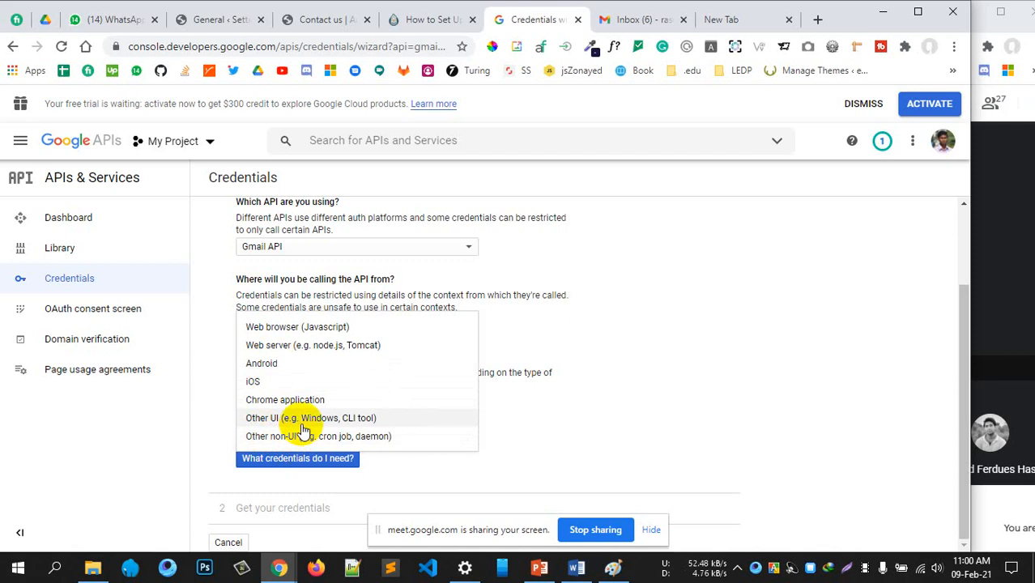
{"action": "left_click", "coordinate": [295, 347]}
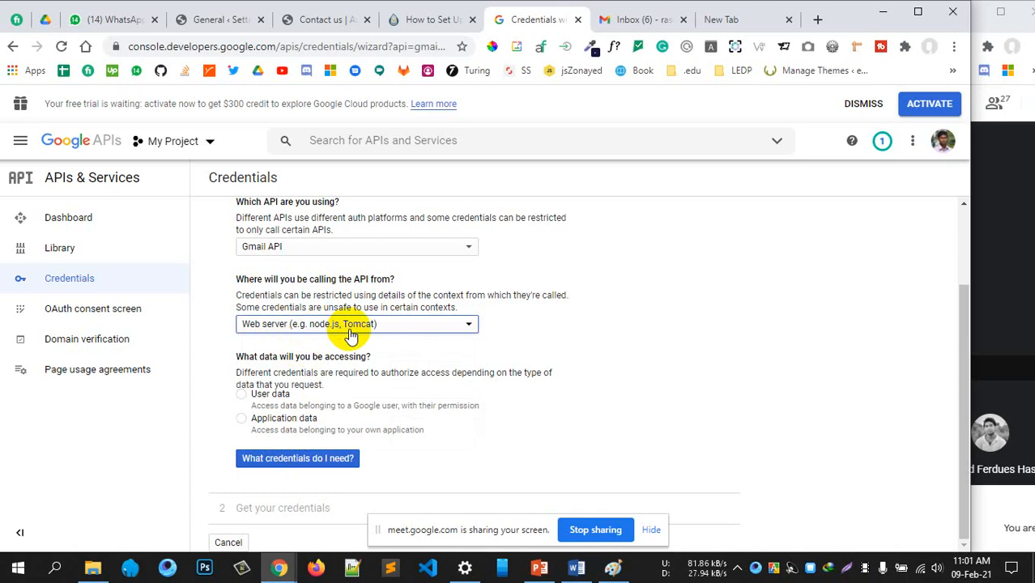
{"action": "left_click", "coordinate": [395, 21]}
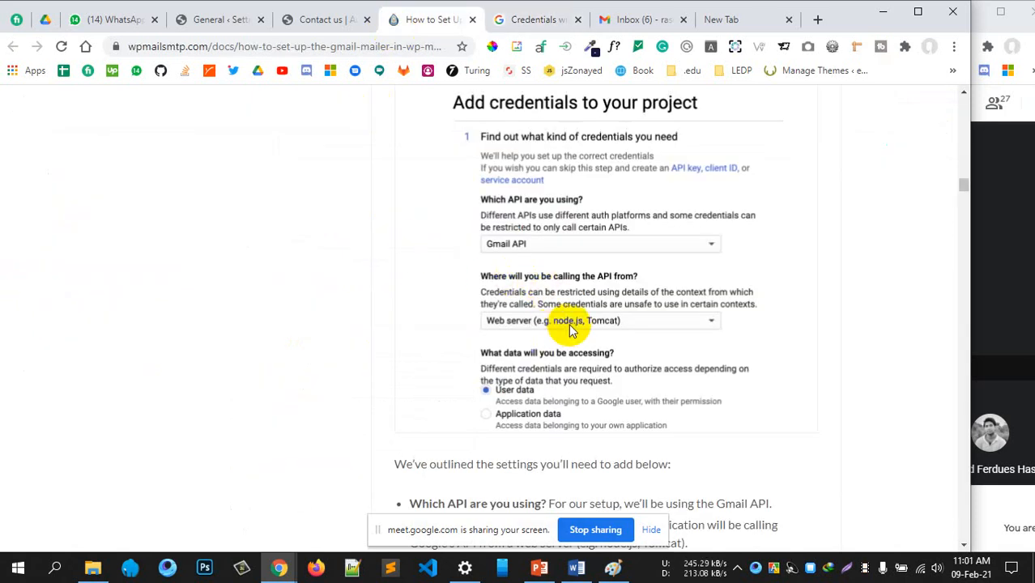
{"action": "left_click", "coordinate": [536, 18]}
{"action": "left_click", "coordinate": [242, 395]}
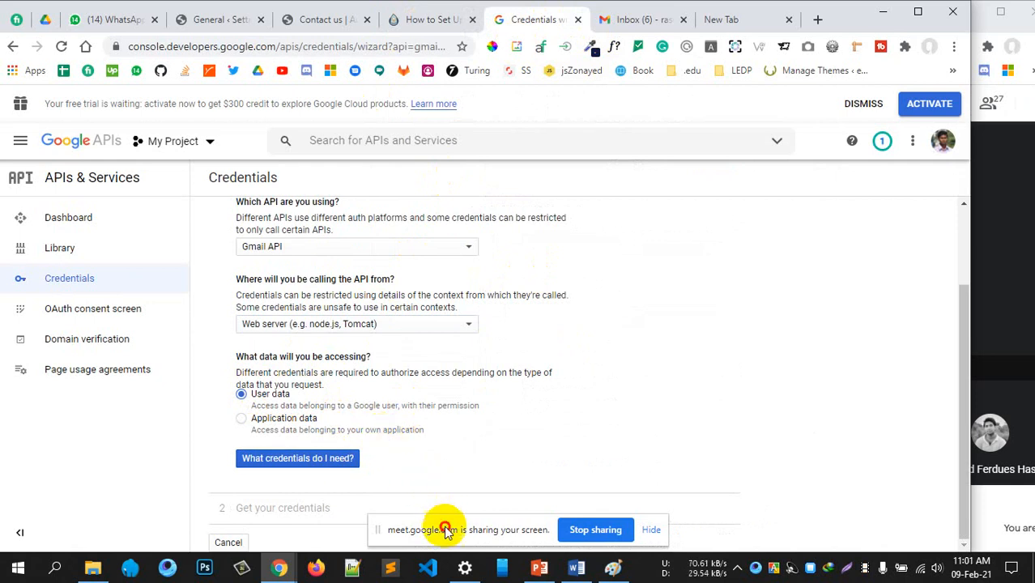
Try Application data with App Engine/Compute Engine, then revert to accessing User data
{"action": "left_click_drag", "start_coordinate": [439, 527], "coordinate": [654, 500]}
{"action": "scroll", "coordinate": [341, 371], "scroll_direction": "up", "scroll_amount": 2}
{"action": "scroll", "coordinate": [340, 370], "scroll_direction": "up", "scroll_amount": 1}
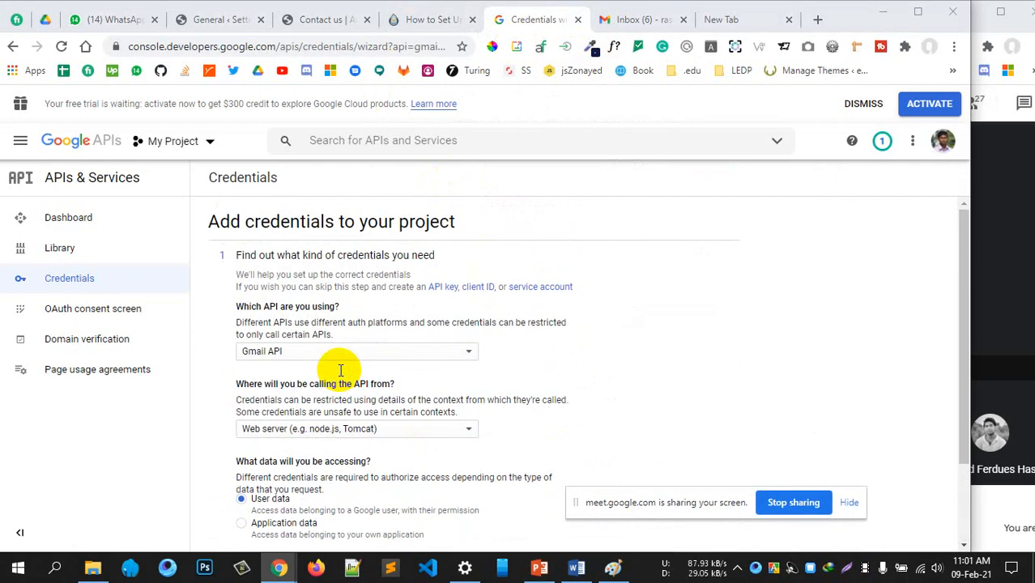
{"action": "scroll", "coordinate": [341, 370], "scroll_direction": "down", "scroll_amount": 2}
{"action": "scroll", "coordinate": [341, 369], "scroll_direction": "up", "scroll_amount": 2}
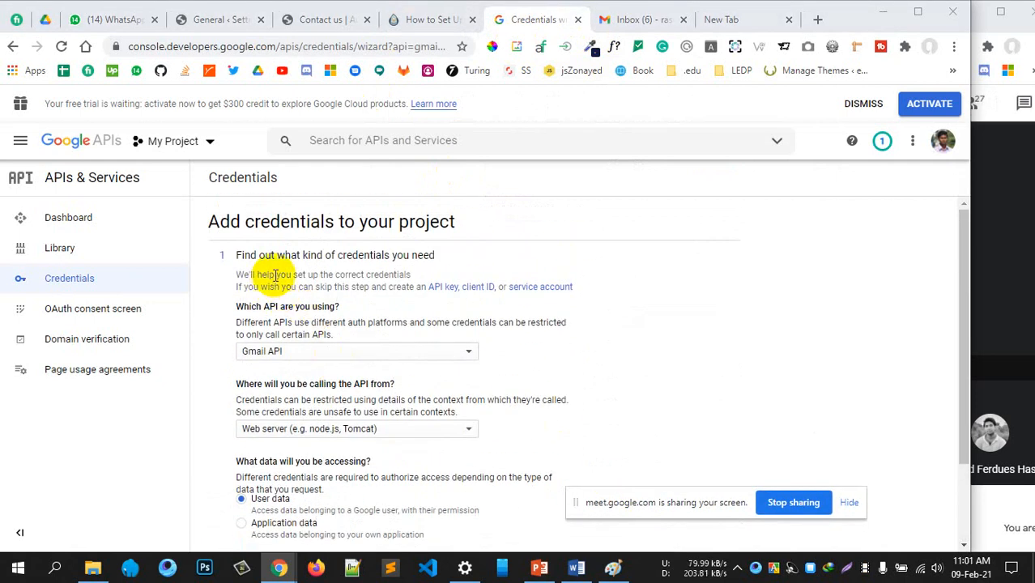
{"action": "scroll", "coordinate": [304, 372], "scroll_direction": "down", "scroll_amount": 3}
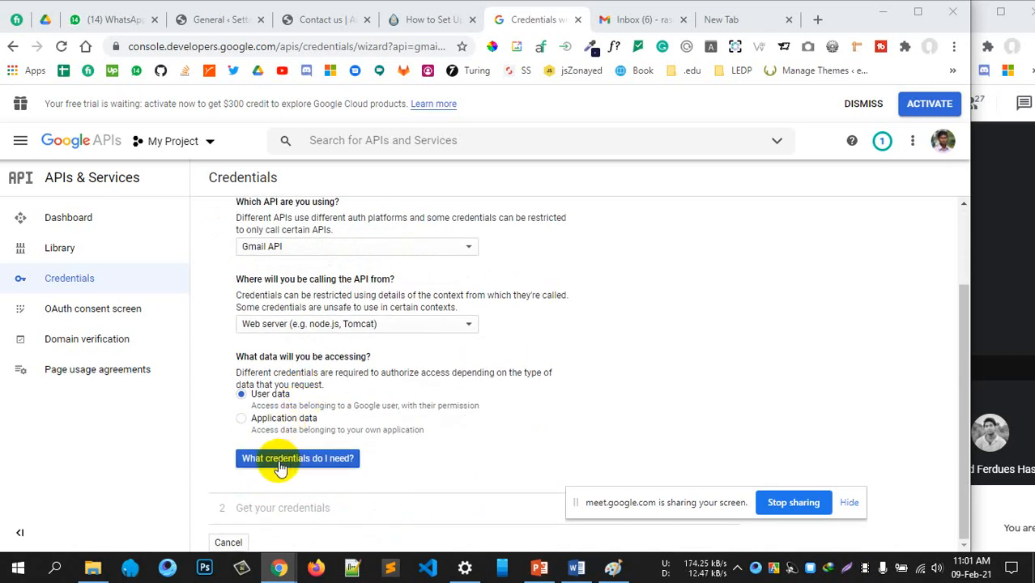
{"action": "left_click_drag", "start_coordinate": [606, 493], "coordinate": [655, 350]}
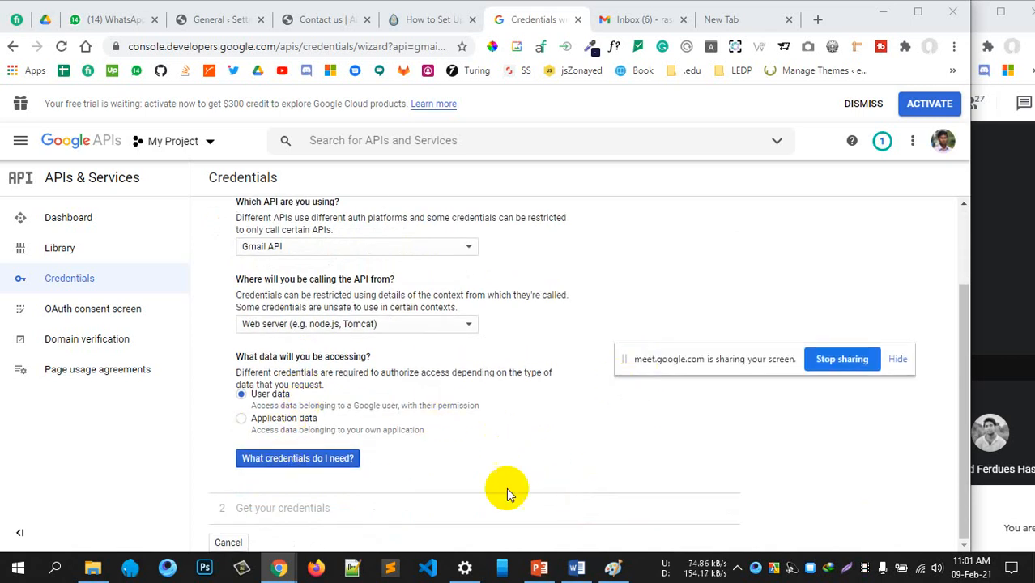
{"action": "left_click_drag", "start_coordinate": [286, 510], "coordinate": [338, 513]}
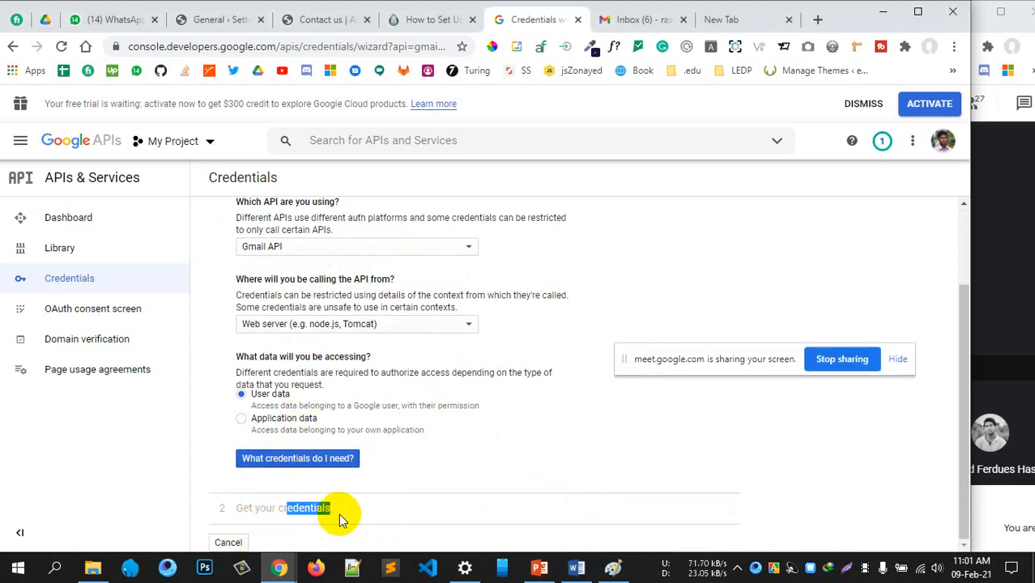
{"action": "scroll", "coordinate": [361, 442], "scroll_direction": "up", "scroll_amount": 2}
{"action": "scroll", "coordinate": [344, 453], "scroll_direction": "down", "scroll_amount": 1}
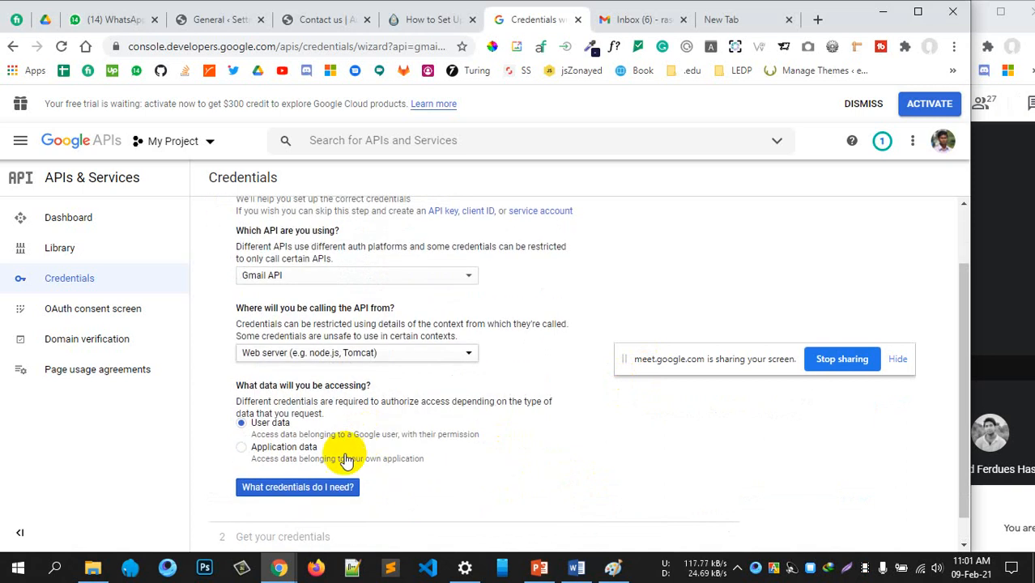
{"action": "left_click", "coordinate": [241, 448]}
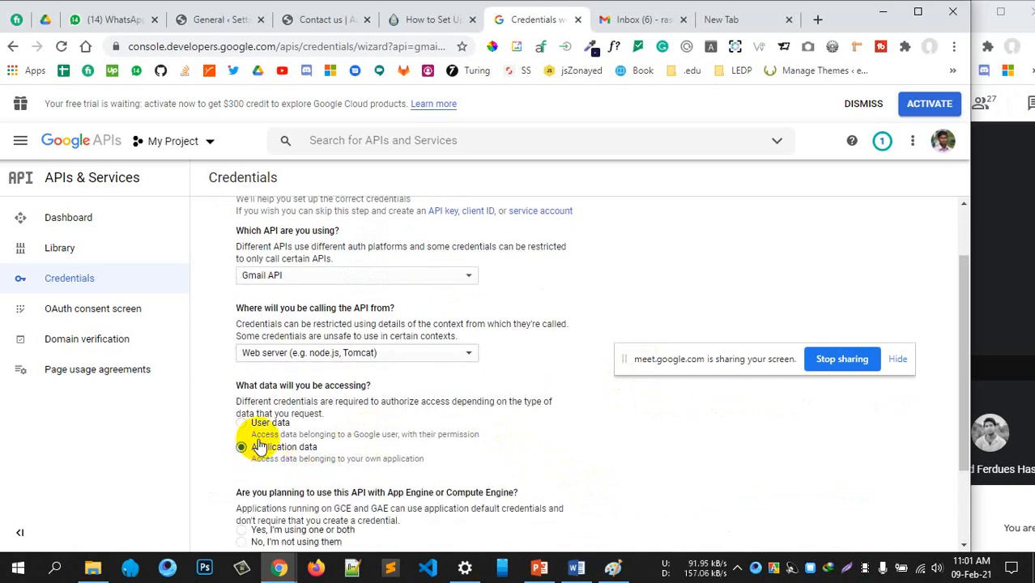
{"action": "scroll", "coordinate": [324, 452], "scroll_direction": "down", "scroll_amount": 2}
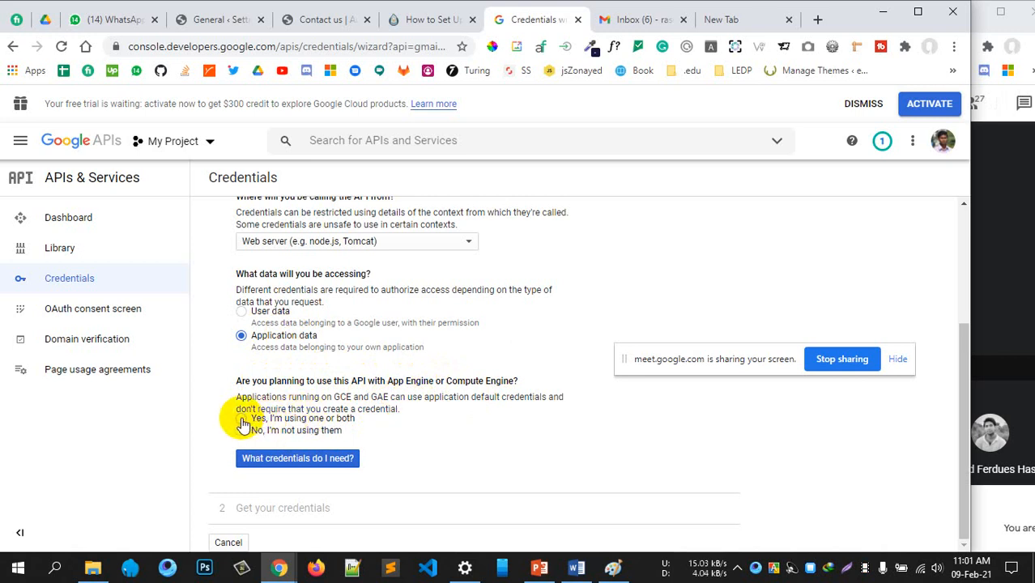
{"action": "left_click", "coordinate": [242, 420]}
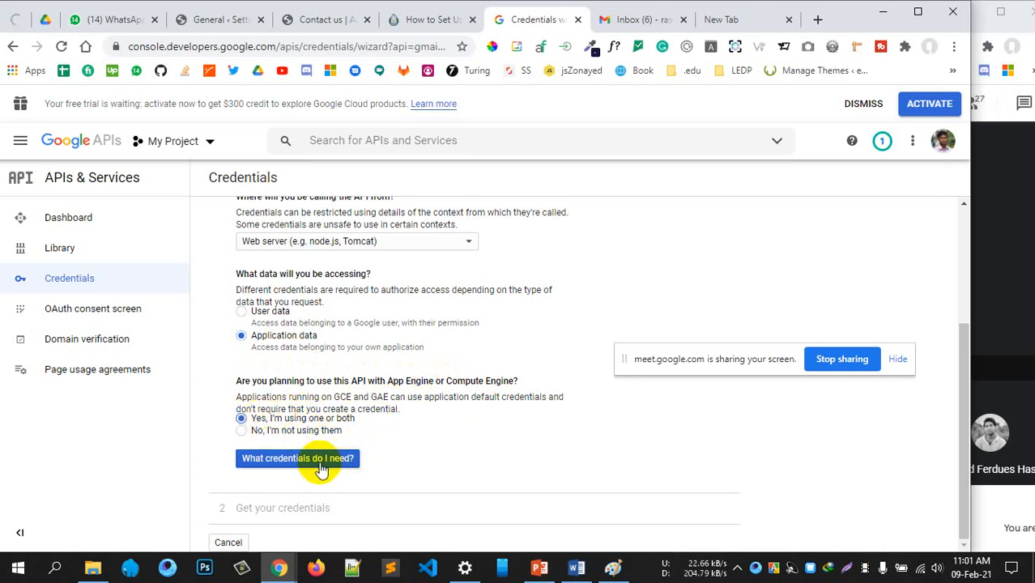
{"action": "scroll", "coordinate": [446, 450], "scroll_direction": "up", "scroll_amount": 4}
{"action": "scroll", "coordinate": [406, 312], "scroll_direction": "down", "scroll_amount": 4}
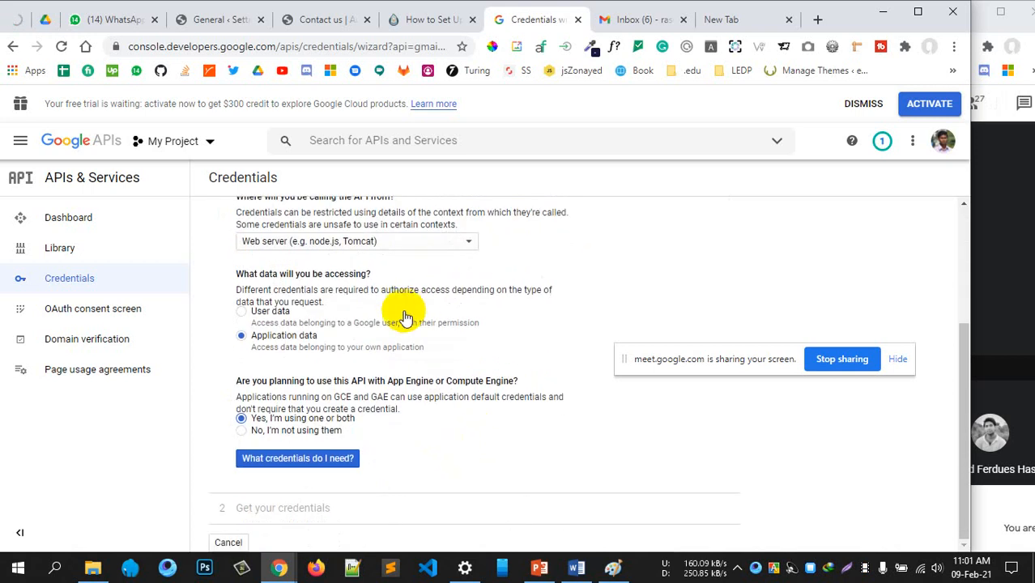
{"action": "scroll", "coordinate": [391, 324], "scroll_direction": "up", "scroll_amount": 3}
{"action": "scroll", "coordinate": [392, 324], "scroll_direction": "up", "scroll_amount": 1}
{"action": "scroll", "coordinate": [391, 324], "scroll_direction": "down", "scroll_amount": 2}
{"action": "left_click", "coordinate": [241, 394]}
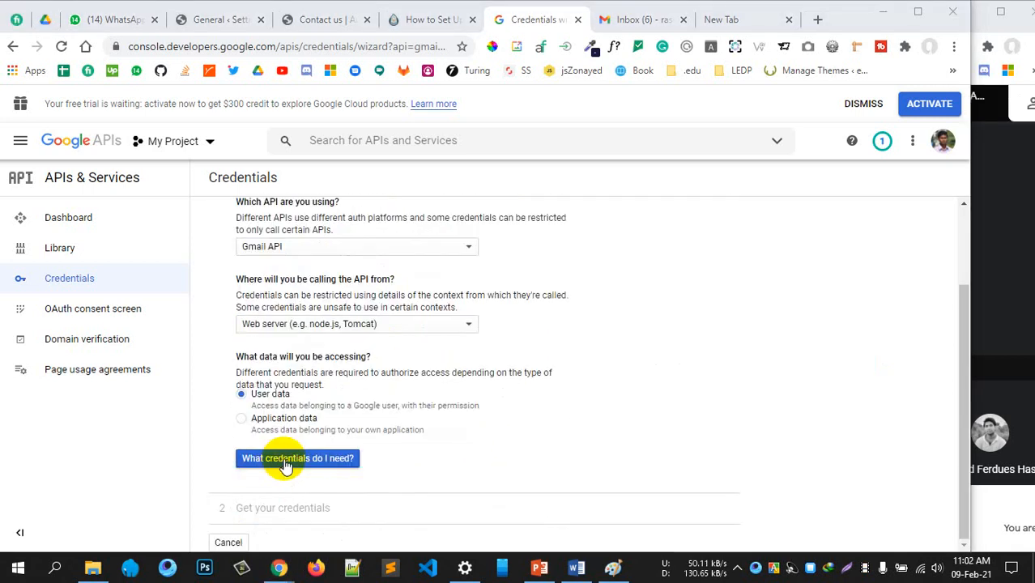
Get the recommended credentials for these answers and finish the wizard with Done
{"action": "left_click", "coordinate": [285, 462]}
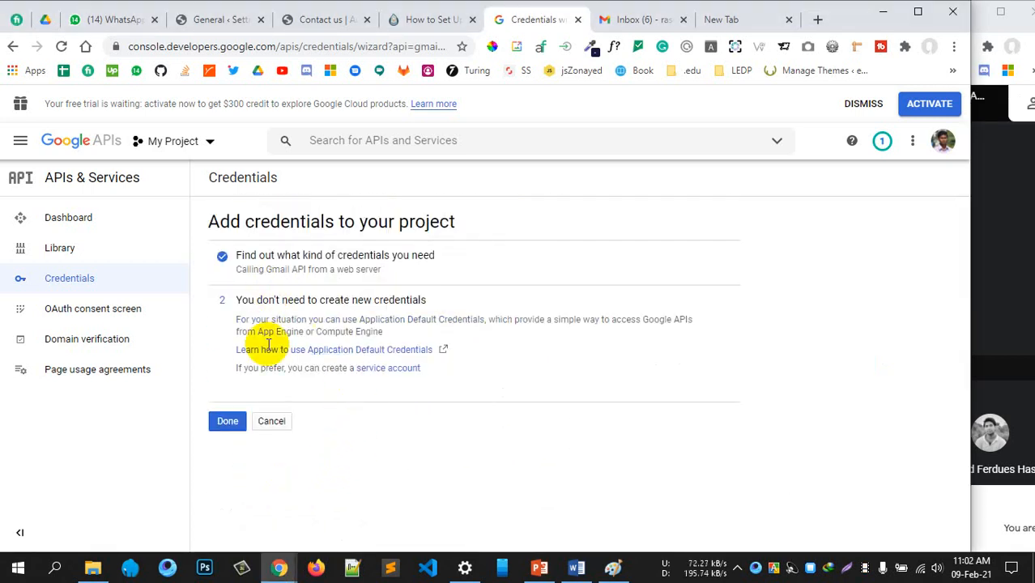
{"action": "left_click", "coordinate": [434, 17]}
{"action": "scroll", "coordinate": [531, 393], "scroll_direction": "down", "scroll_amount": 4}
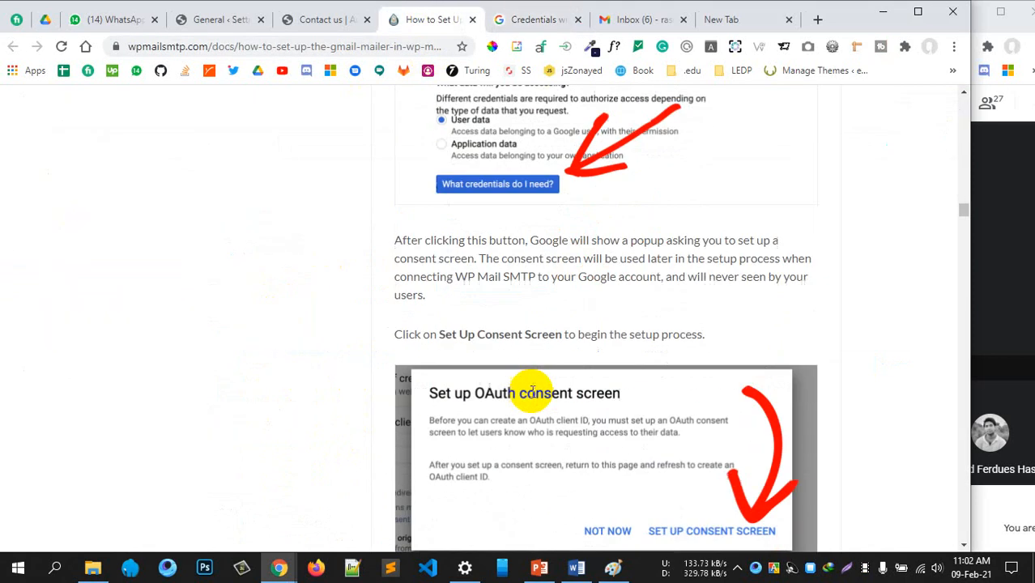
{"action": "scroll", "coordinate": [531, 393], "scroll_direction": "down", "scroll_amount": 2}
{"action": "scroll", "coordinate": [648, 347], "scroll_direction": "up", "scroll_amount": 2}
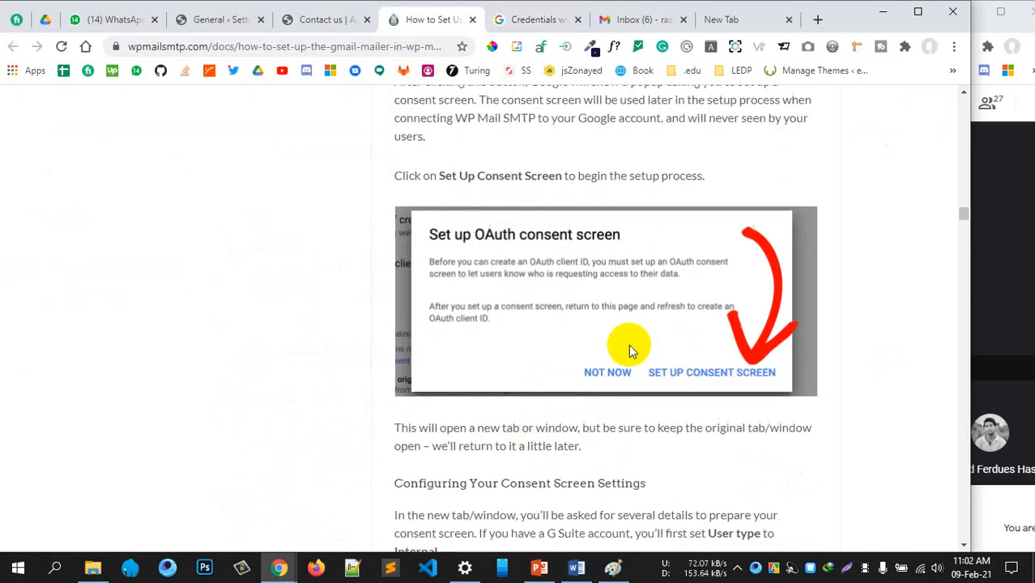
{"action": "scroll", "coordinate": [640, 437], "scroll_direction": "down", "scroll_amount": 5}
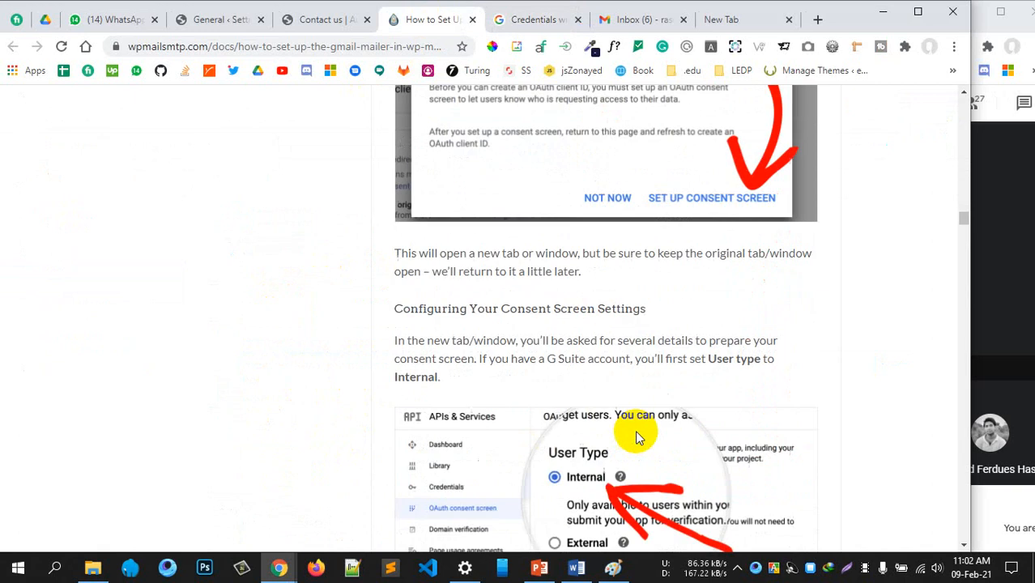
{"action": "left_click", "coordinate": [528, 22]}
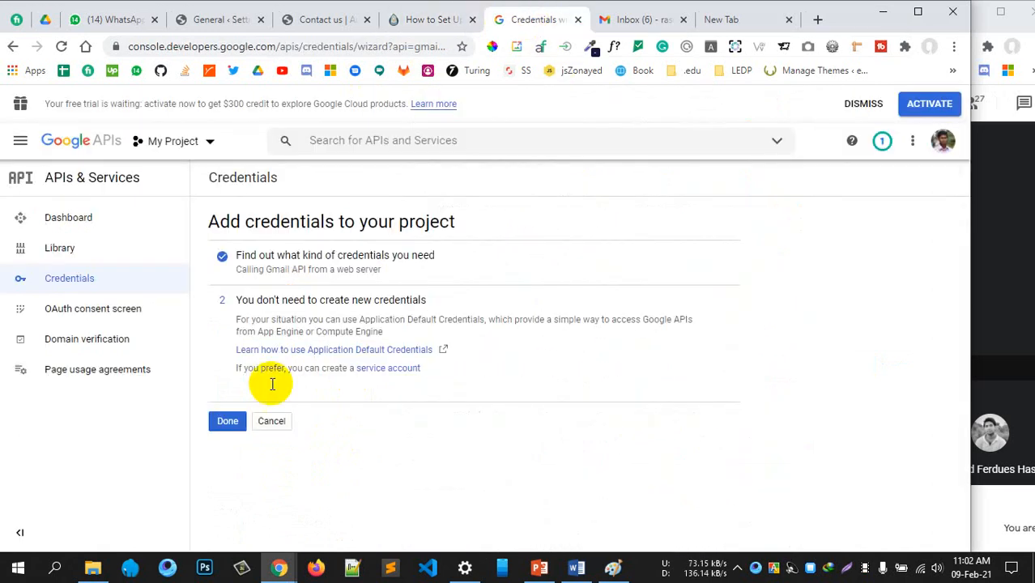
{"action": "left_click", "coordinate": [226, 423]}
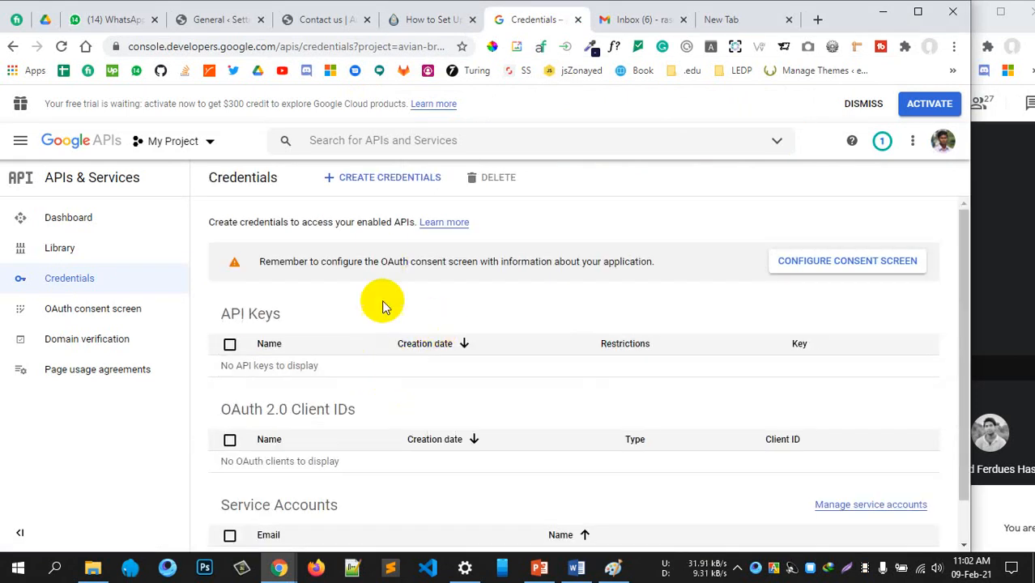
Review the setup guide and return to the still-empty Credentials page
{"action": "scroll", "coordinate": [429, 353], "scroll_direction": "down", "scroll_amount": 1}
{"action": "scroll", "coordinate": [429, 353], "scroll_direction": "up", "scroll_amount": 1}
{"action": "left_click", "coordinate": [416, 20]}
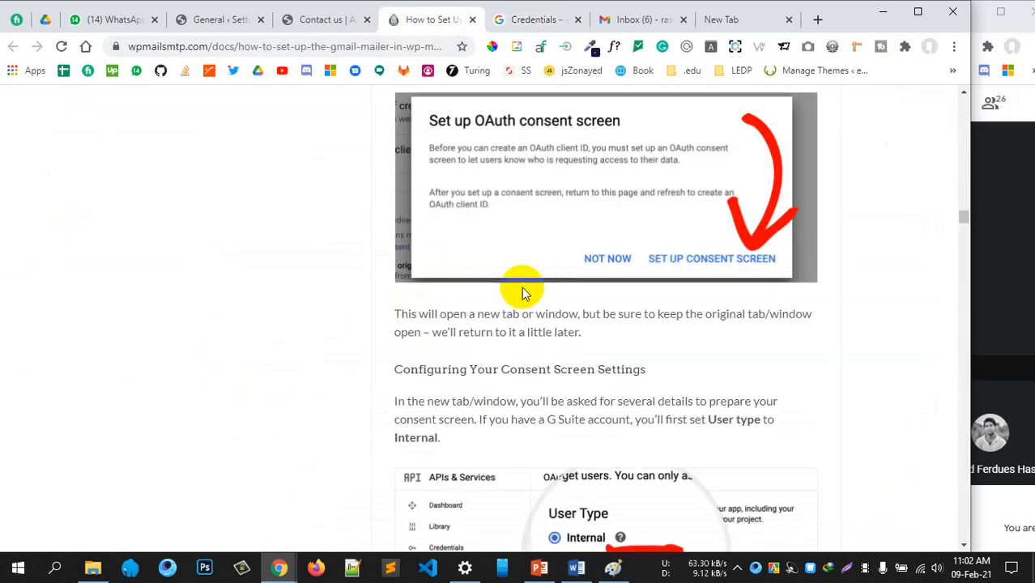
{"action": "scroll", "coordinate": [535, 290], "scroll_direction": "up", "scroll_amount": 3}
{"action": "scroll", "coordinate": [548, 292], "scroll_direction": "up", "scroll_amount": 3}
{"action": "scroll", "coordinate": [539, 300], "scroll_direction": "down", "scroll_amount": 3}
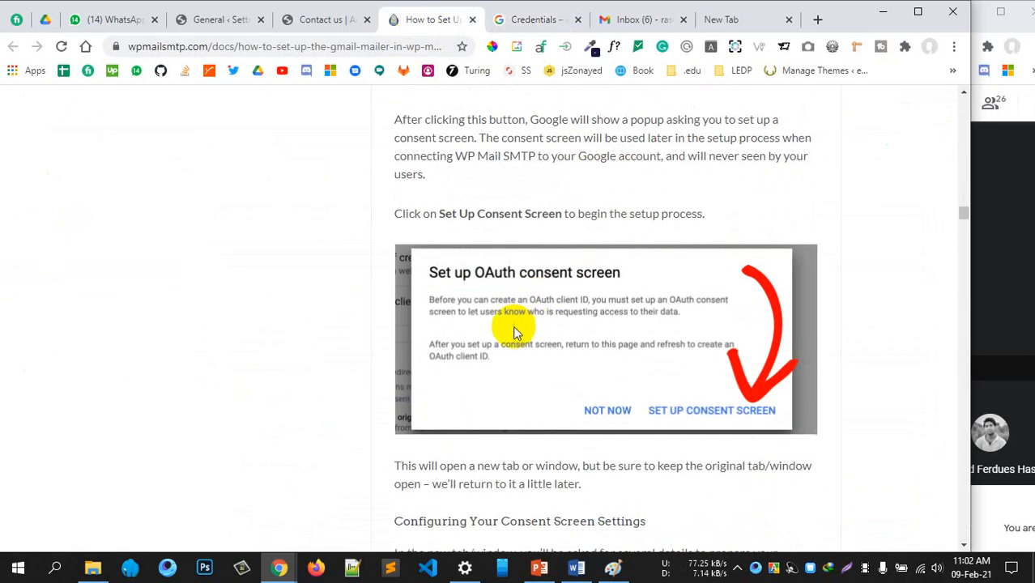
{"action": "scroll", "coordinate": [697, 349], "scroll_direction": "down", "scroll_amount": 3}
{"action": "scroll", "coordinate": [686, 303], "scroll_direction": "up", "scroll_amount": 4}
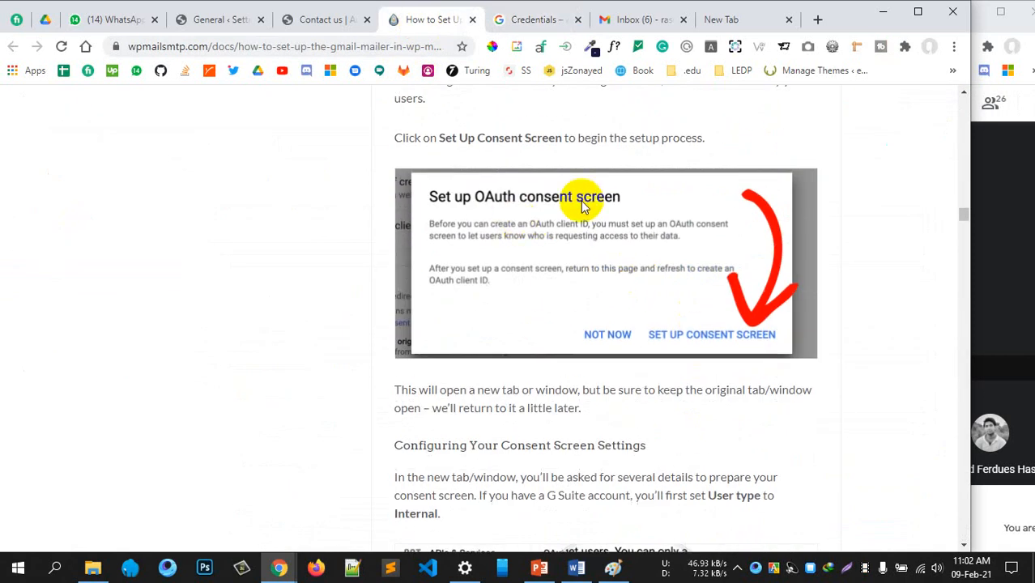
{"action": "scroll", "coordinate": [588, 329], "scroll_direction": "down", "scroll_amount": 3}
{"action": "scroll", "coordinate": [567, 324], "scroll_direction": "up", "scroll_amount": 1}
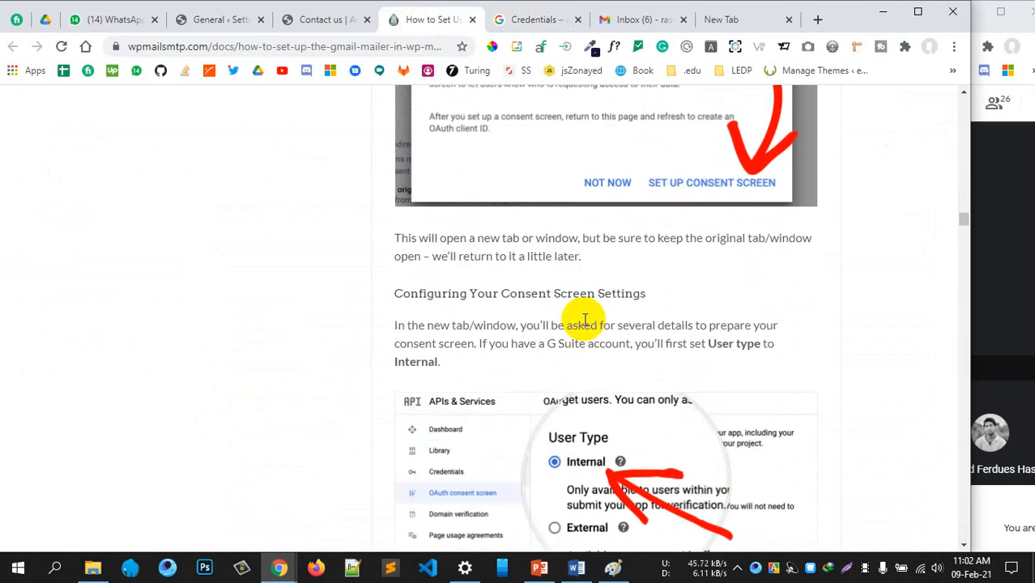
{"action": "scroll", "coordinate": [526, 321], "scroll_direction": "down", "scroll_amount": 1}
{"action": "left_click", "coordinate": [541, 23]}
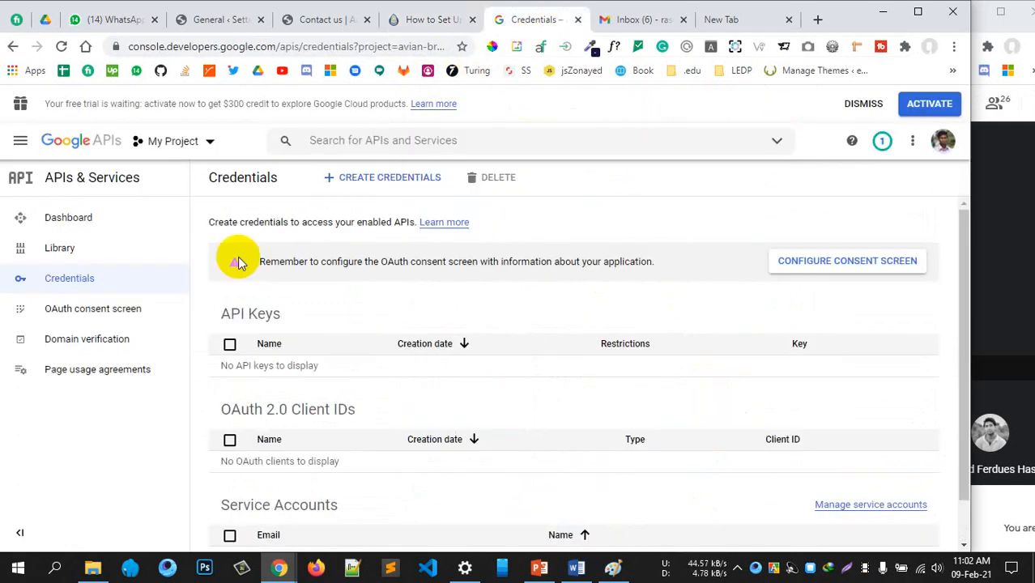
Open the OAuth consent screen, choose External as User Type, and create it
{"action": "left_click", "coordinate": [117, 319]}
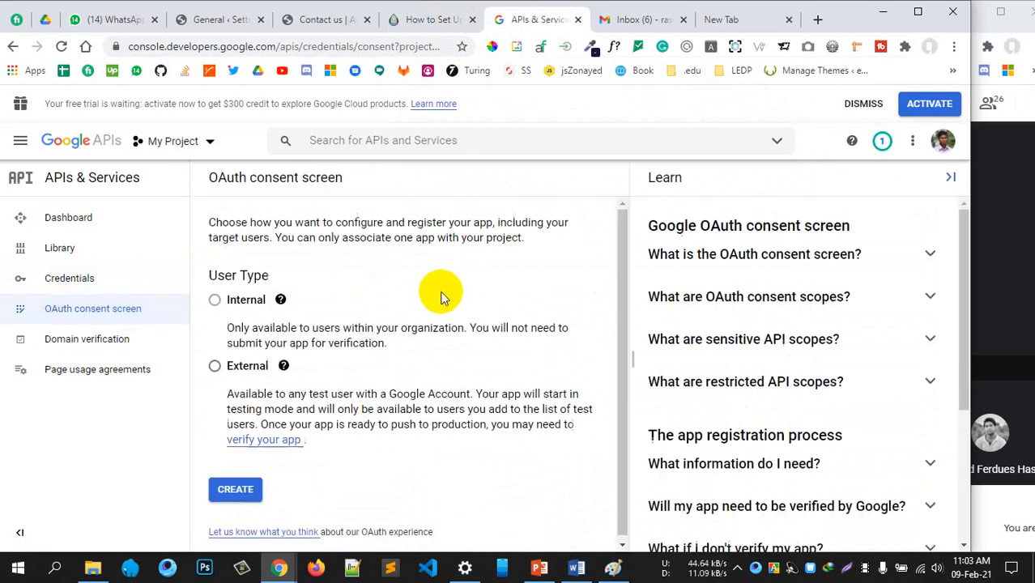
{"action": "mouse_move", "coordinate": [216, 304]}
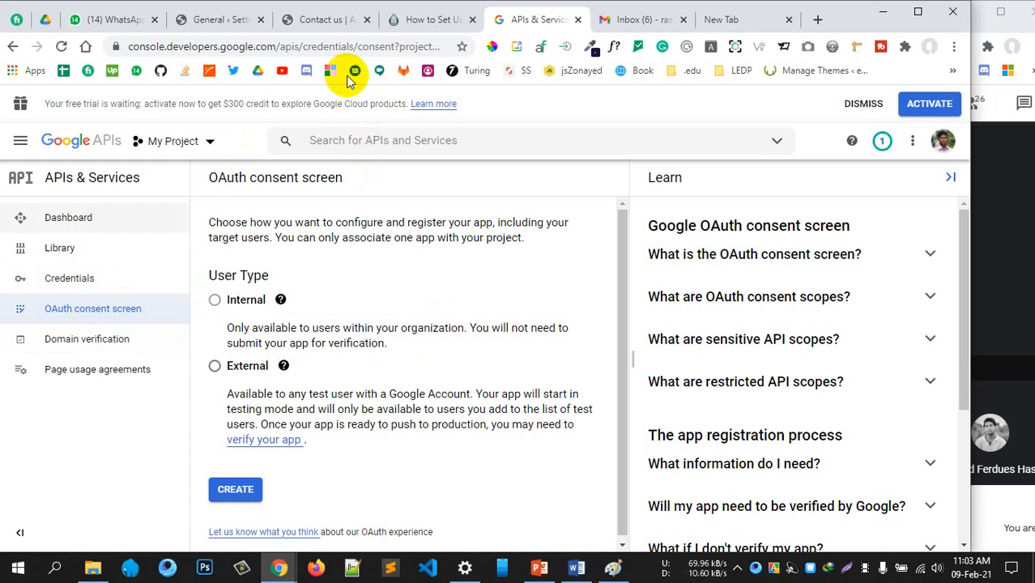
{"action": "left_click", "coordinate": [411, 19]}
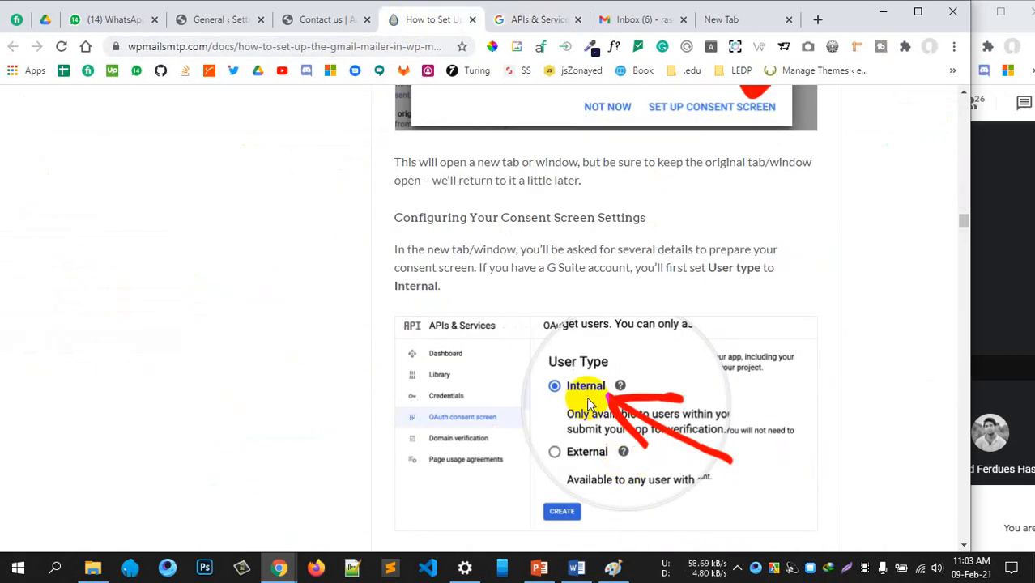
{"action": "scroll", "coordinate": [588, 401], "scroll_direction": "down", "scroll_amount": 5}
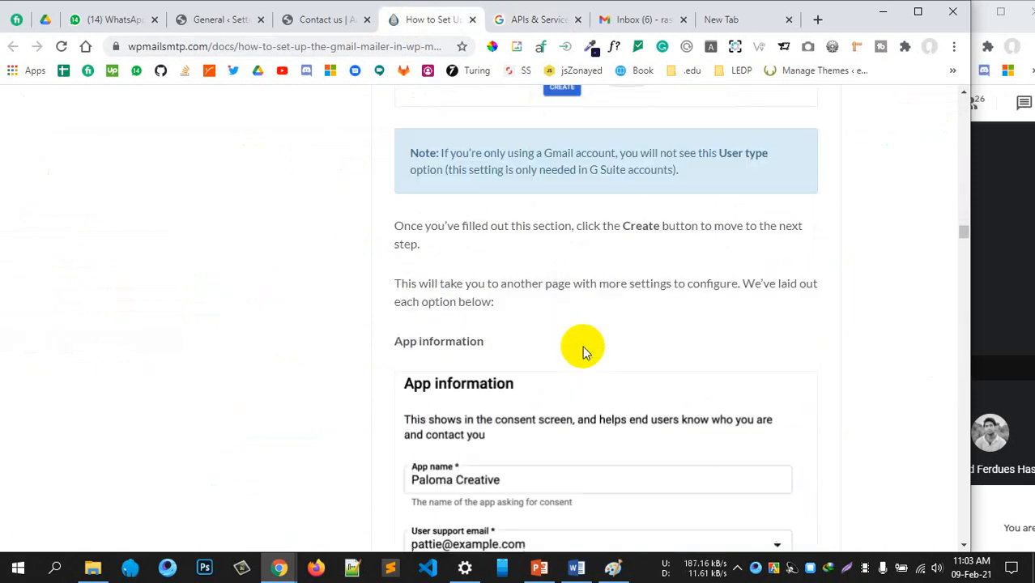
{"action": "scroll", "coordinate": [576, 353], "scroll_direction": "down", "scroll_amount": 2}
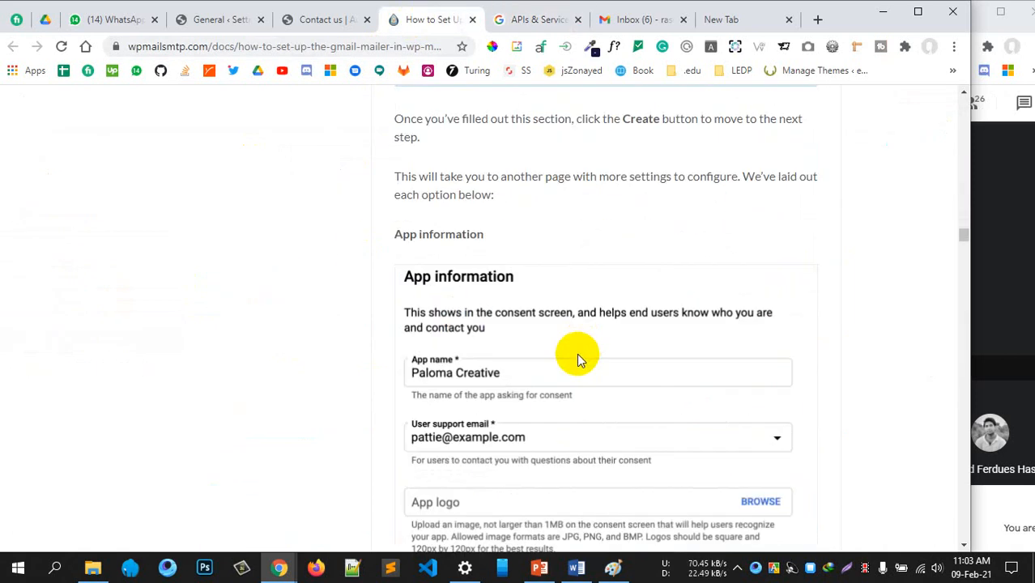
{"action": "left_click", "coordinate": [537, 20]}
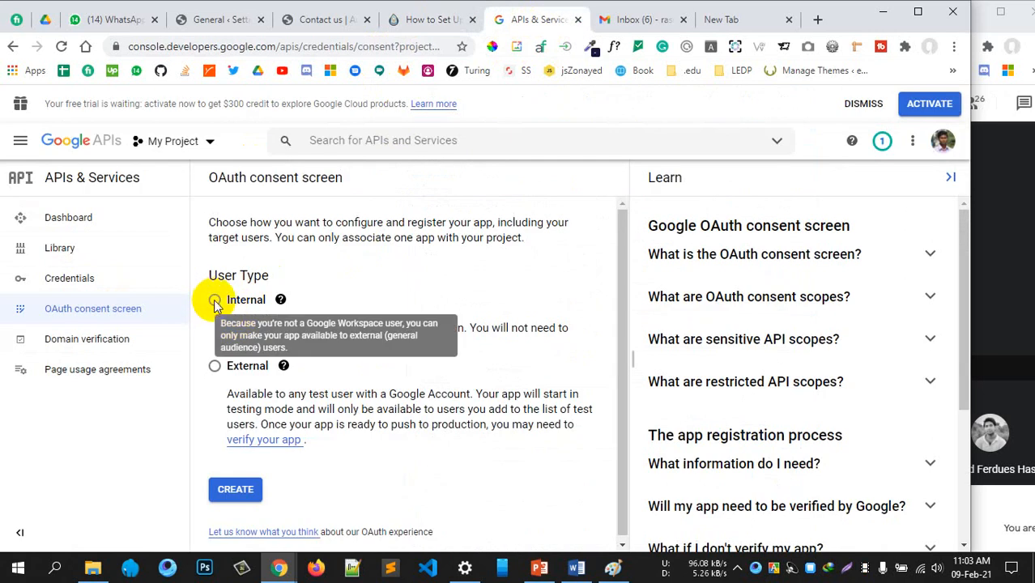
{"action": "left_click", "coordinate": [212, 367]}
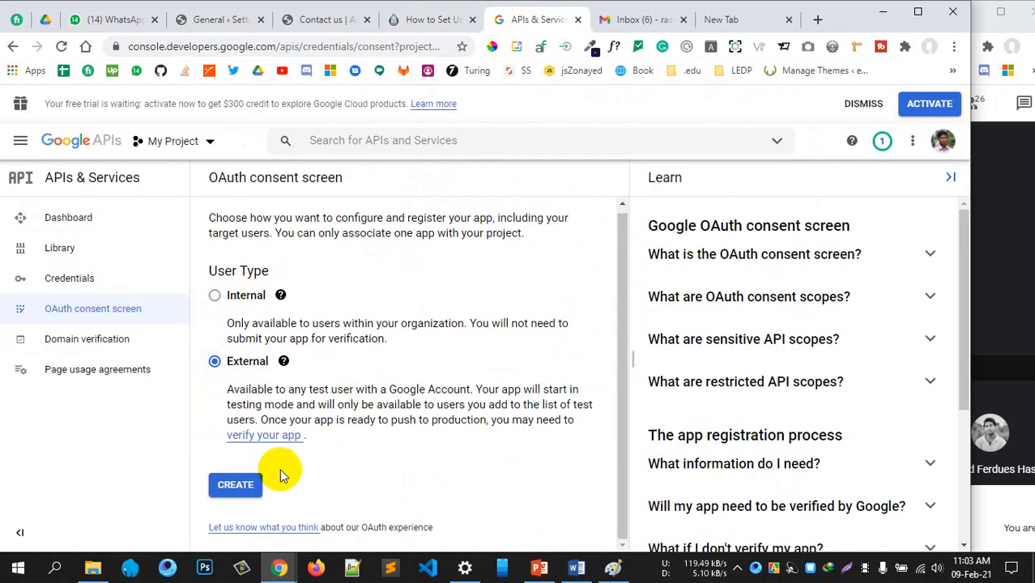
{"action": "left_click", "coordinate": [243, 485]}
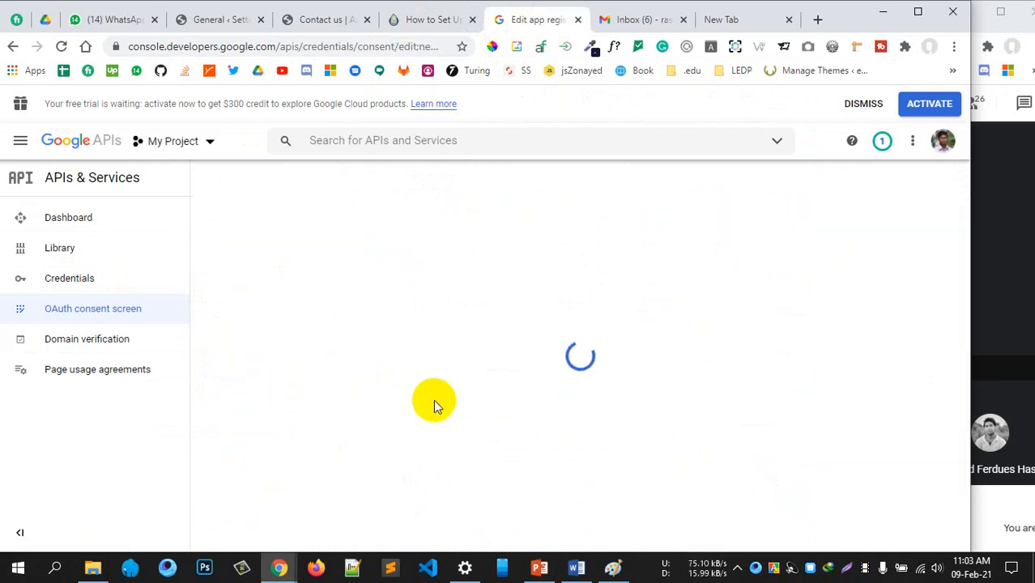
Enter 'L2S1' as App name and select your own Gmail address as user support email
{"action": "scroll", "coordinate": [451, 393], "scroll_direction": "down", "scroll_amount": 2}
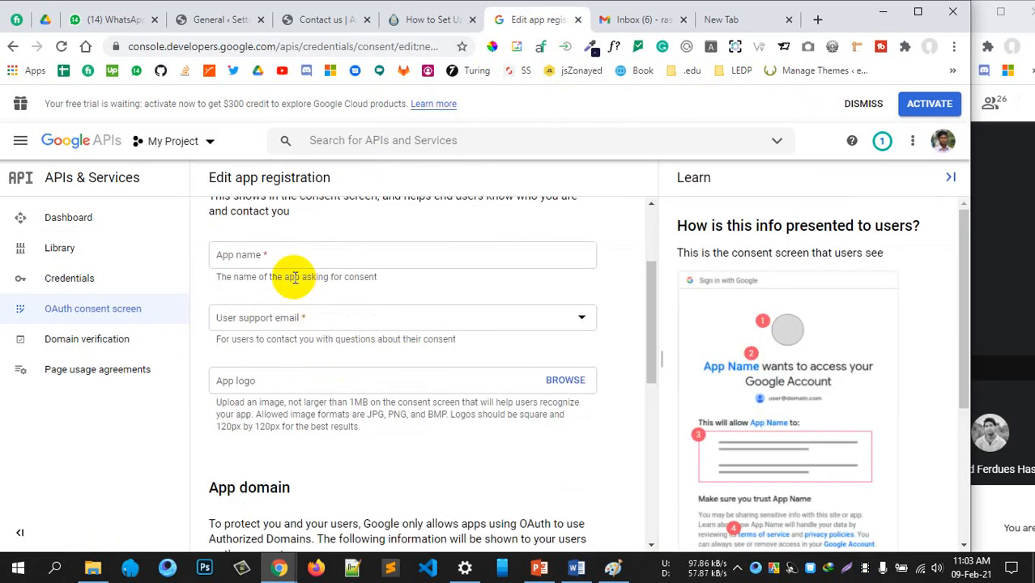
{"action": "scroll", "coordinate": [294, 275], "scroll_direction": "up", "scroll_amount": 1}
{"action": "left_click", "coordinate": [273, 325]}
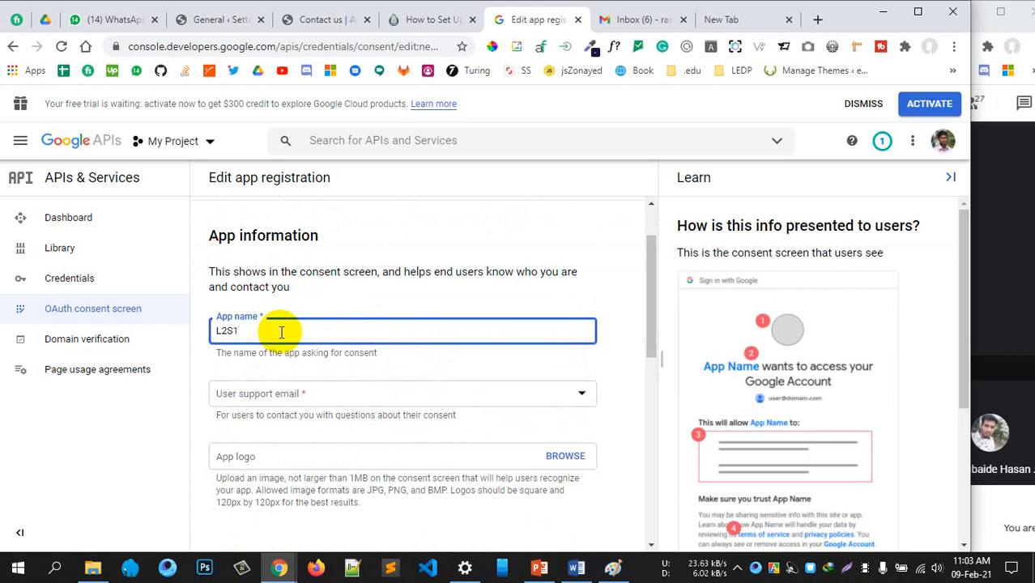
{"action": "scroll", "coordinate": [445, 377], "scroll_direction": "down", "scroll_amount": 1}
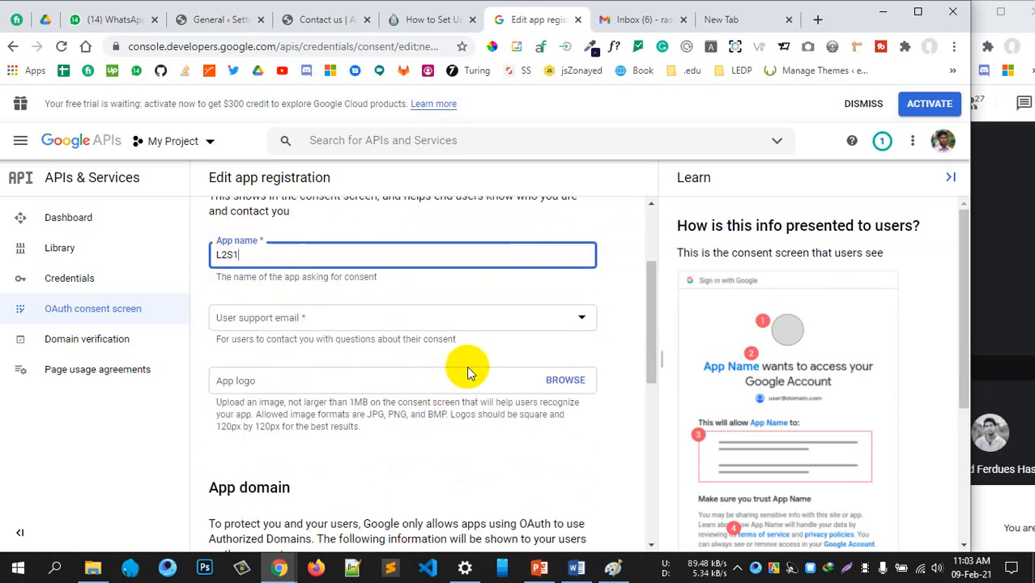
{"action": "left_click", "coordinate": [528, 313]}
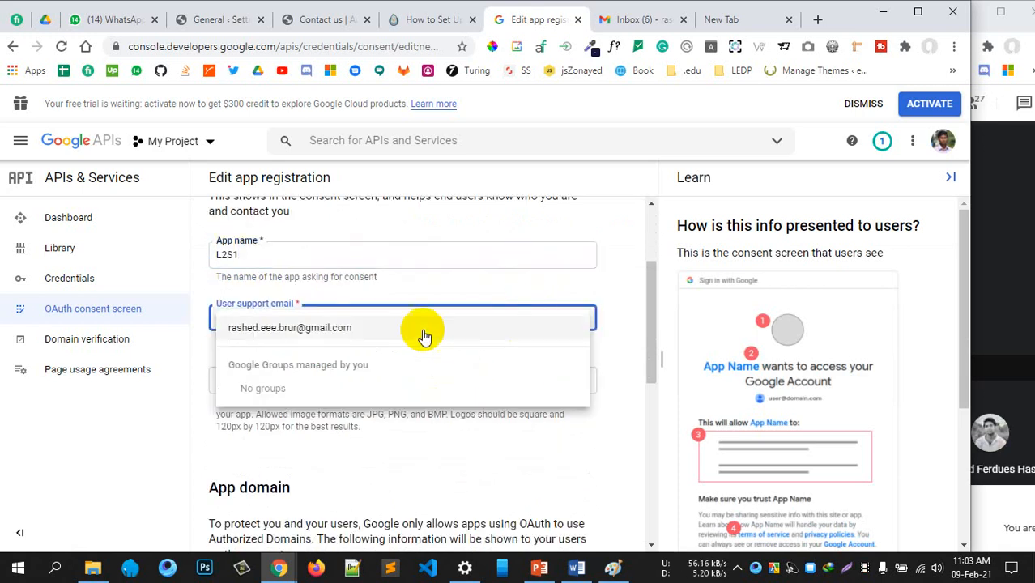
{"action": "left_click", "coordinate": [342, 335]}
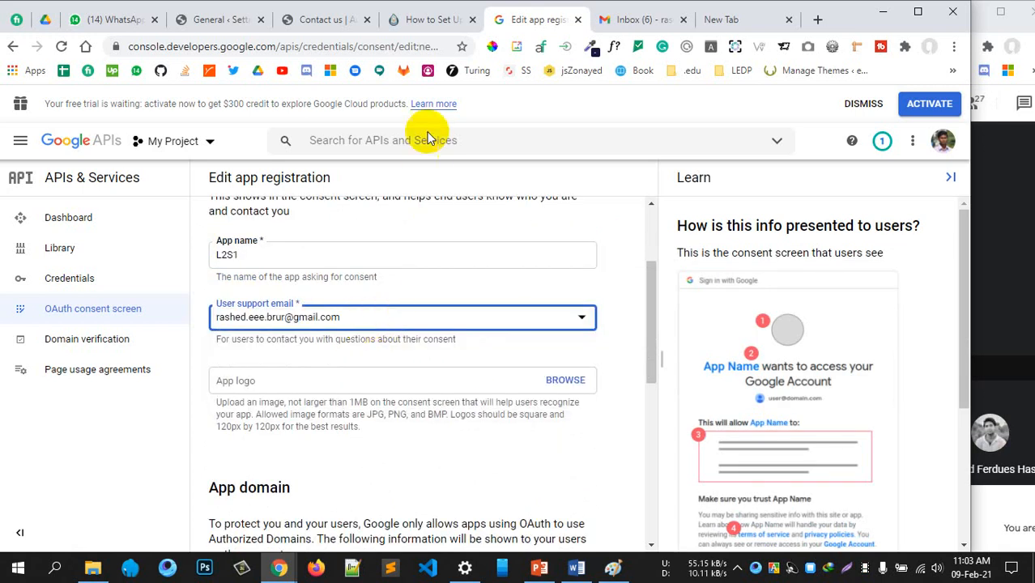
{"action": "left_click", "coordinate": [416, 21]}
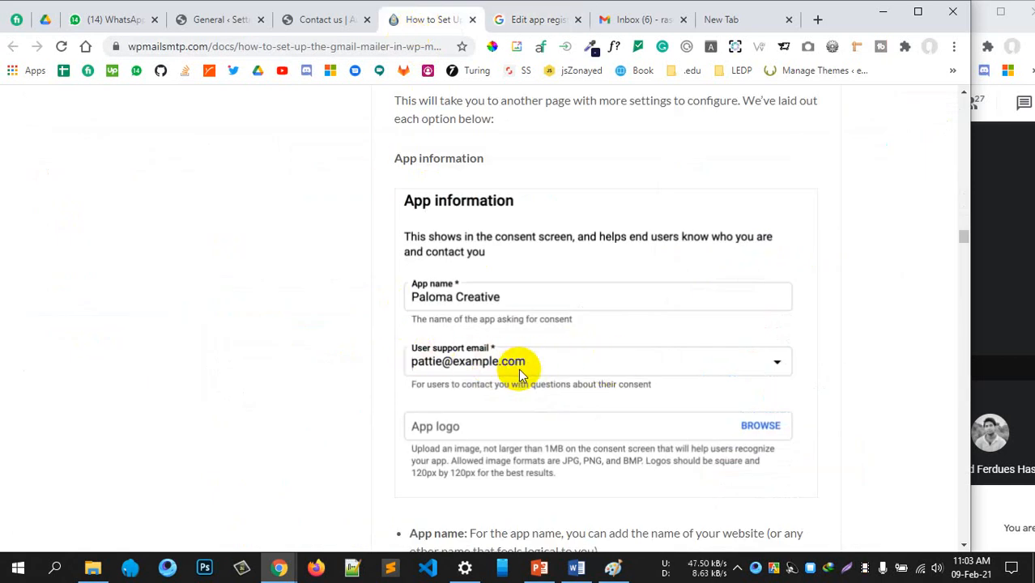
{"action": "scroll", "coordinate": [519, 369], "scroll_direction": "down", "scroll_amount": 2}
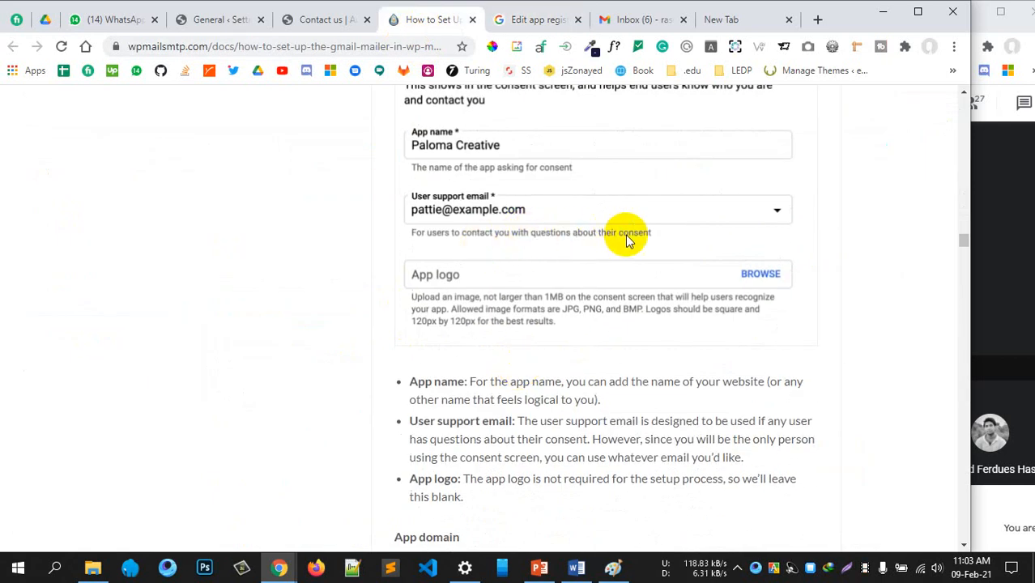
{"action": "left_click", "coordinate": [537, 19]}
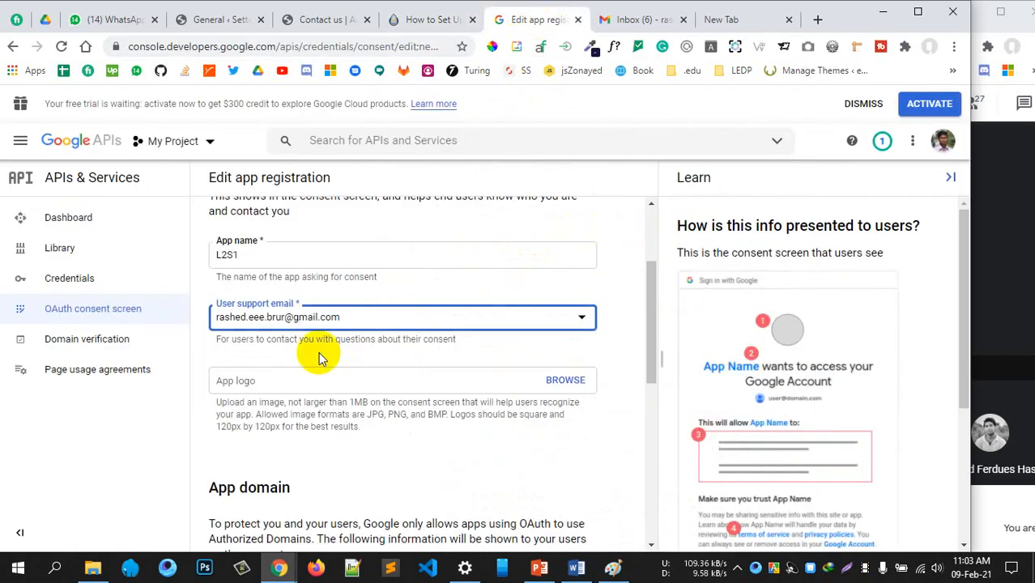
{"action": "scroll", "coordinate": [363, 385], "scroll_direction": "down", "scroll_amount": 4}
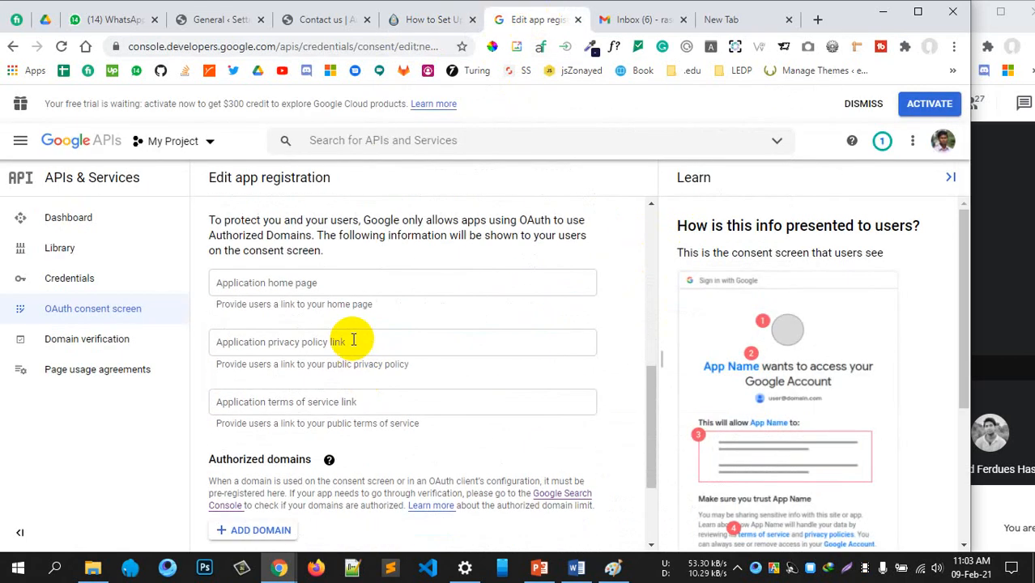
Compare the app registration form with the guide's app domain instructions
{"action": "scroll", "coordinate": [353, 340], "scroll_direction": "up", "scroll_amount": 1}
{"action": "left_click_drag", "start_coordinate": [256, 326], "coordinate": [268, 327]}
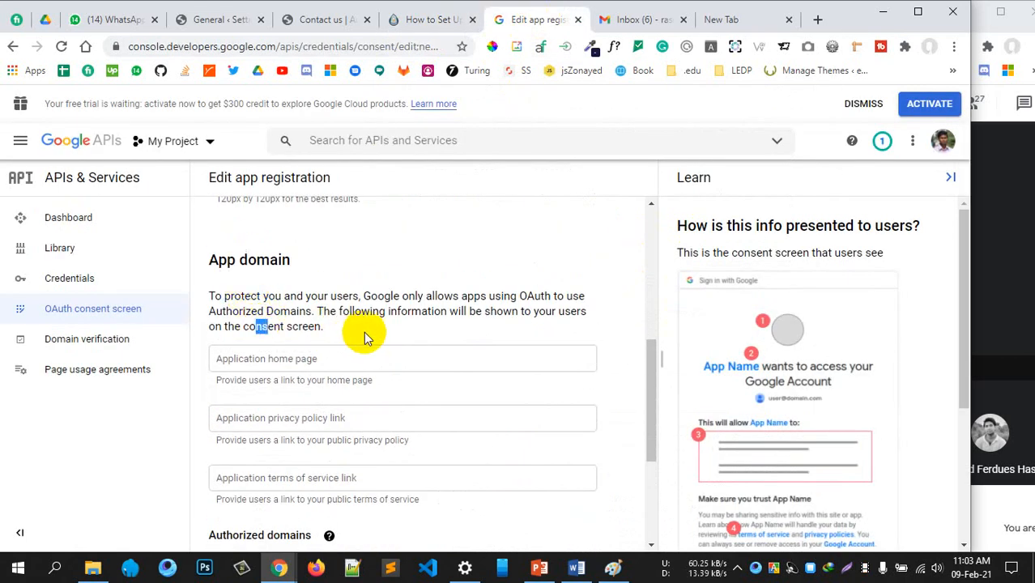
{"action": "scroll", "coordinate": [231, 282], "scroll_direction": "down", "scroll_amount": 1}
{"action": "scroll", "coordinate": [231, 293], "scroll_direction": "up", "scroll_amount": 1}
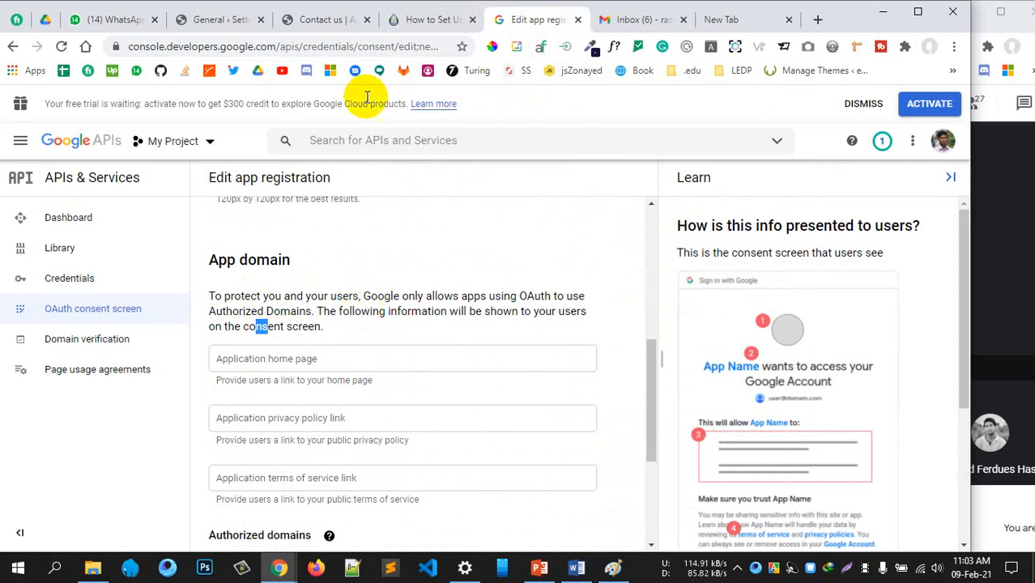
{"action": "left_click", "coordinate": [438, 19]}
{"action": "scroll", "coordinate": [526, 369], "scroll_direction": "down", "scroll_amount": 5}
{"action": "scroll", "coordinate": [462, 356], "scroll_direction": "up", "scroll_amount": 3}
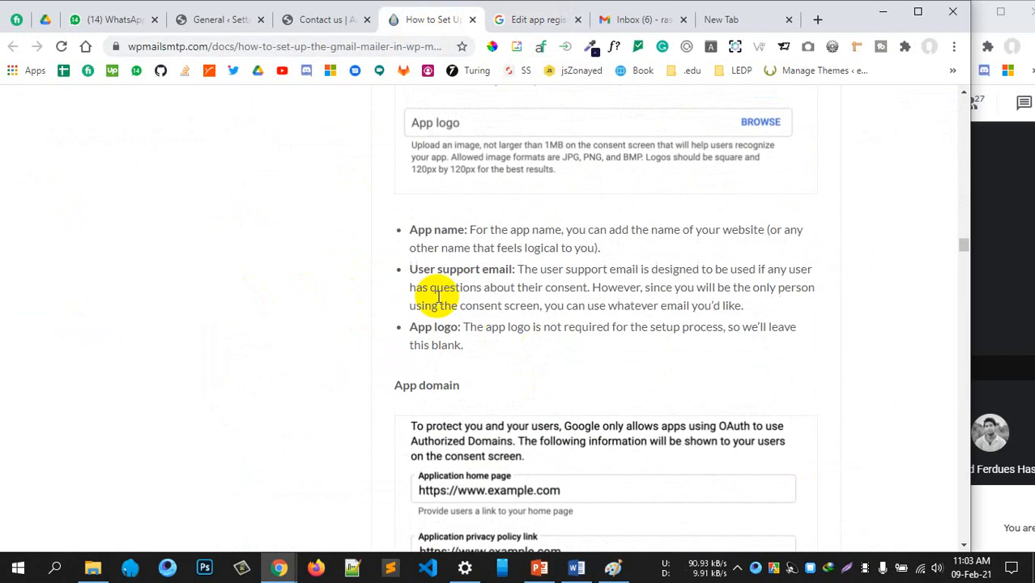
{"action": "scroll", "coordinate": [550, 363], "scroll_direction": "down", "scroll_amount": 3}
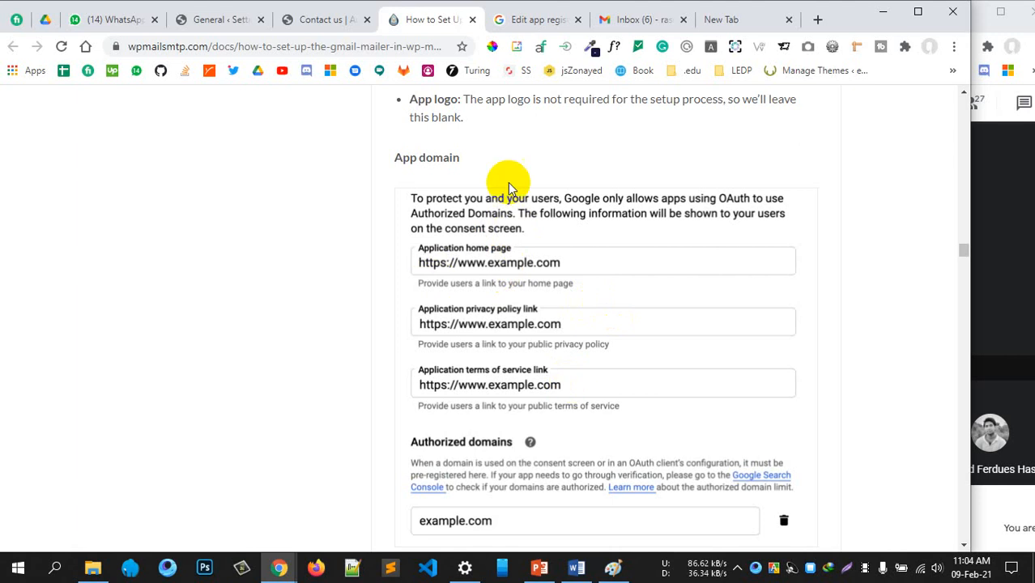
{"action": "left_click", "coordinate": [536, 18]}
{"action": "left_click", "coordinate": [427, 19]}
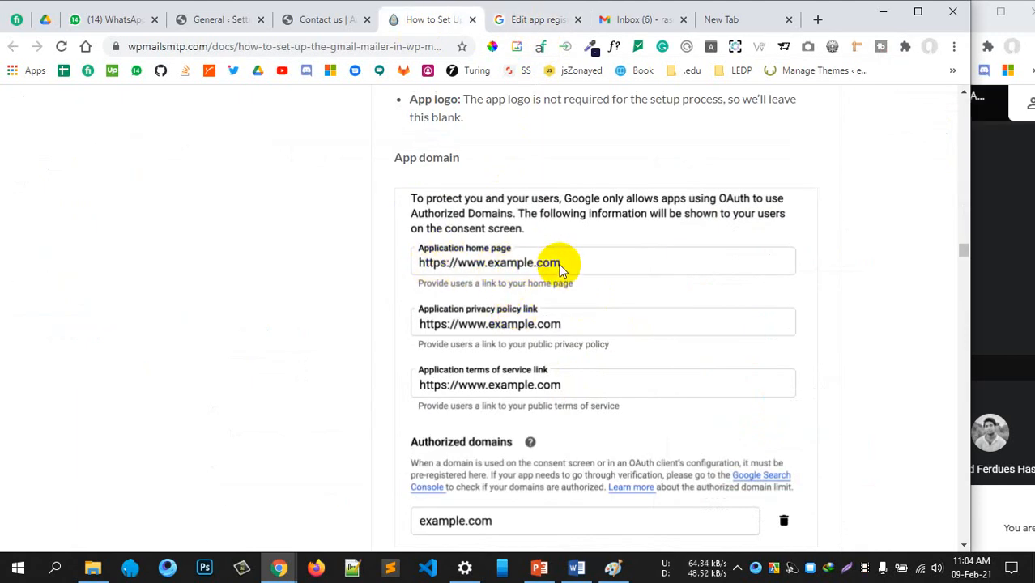
{"action": "left_click", "coordinate": [527, 24]}
{"action": "scroll", "coordinate": [324, 315], "scroll_direction": "down", "scroll_amount": 1}
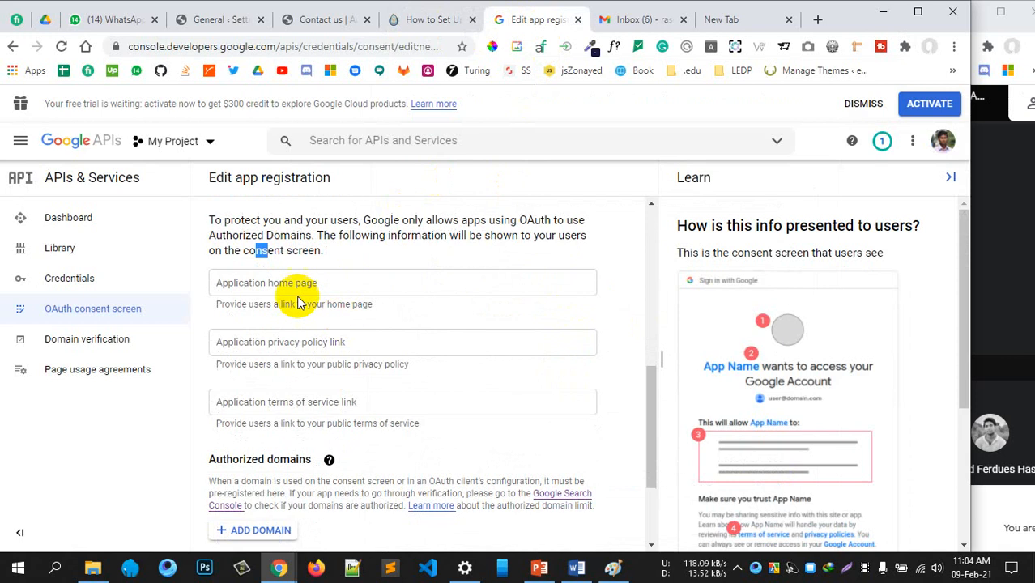
{"action": "left_click", "coordinate": [289, 288]}
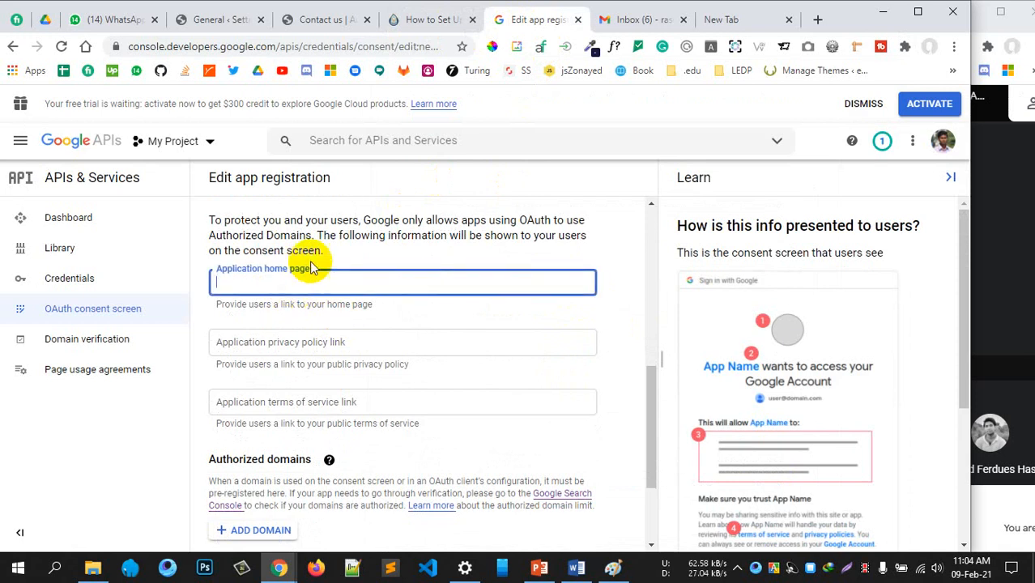
{"action": "left_click", "coordinate": [219, 20]}
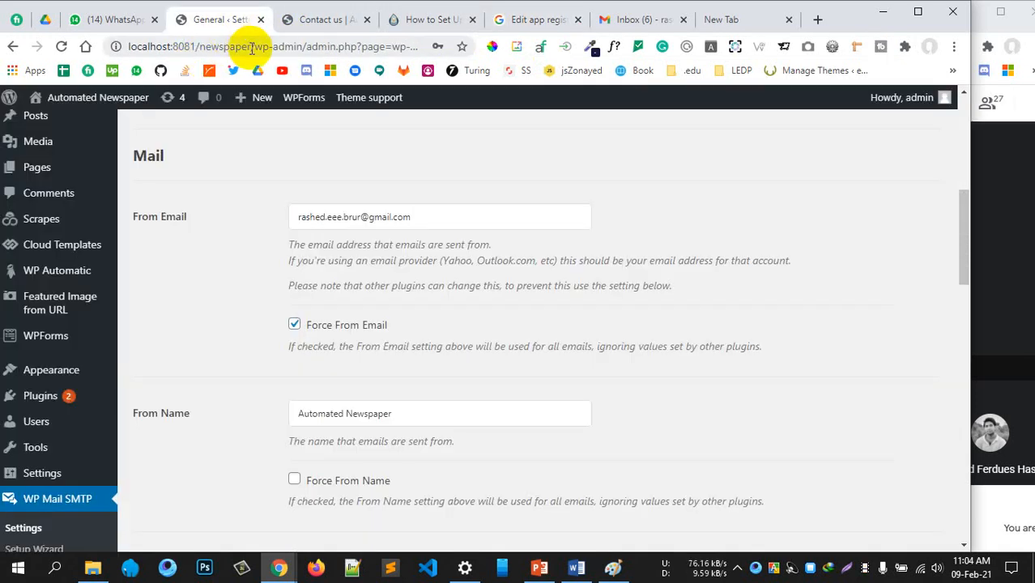
{"action": "left_click", "coordinate": [252, 47]}
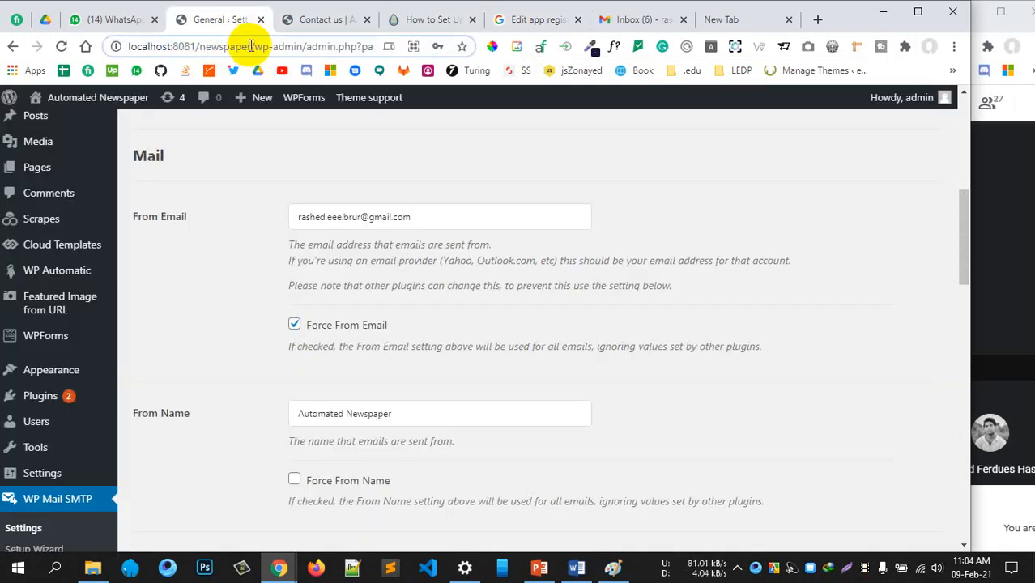
{"action": "left_click_drag", "start_coordinate": [251, 46], "coordinate": [128, 47]}
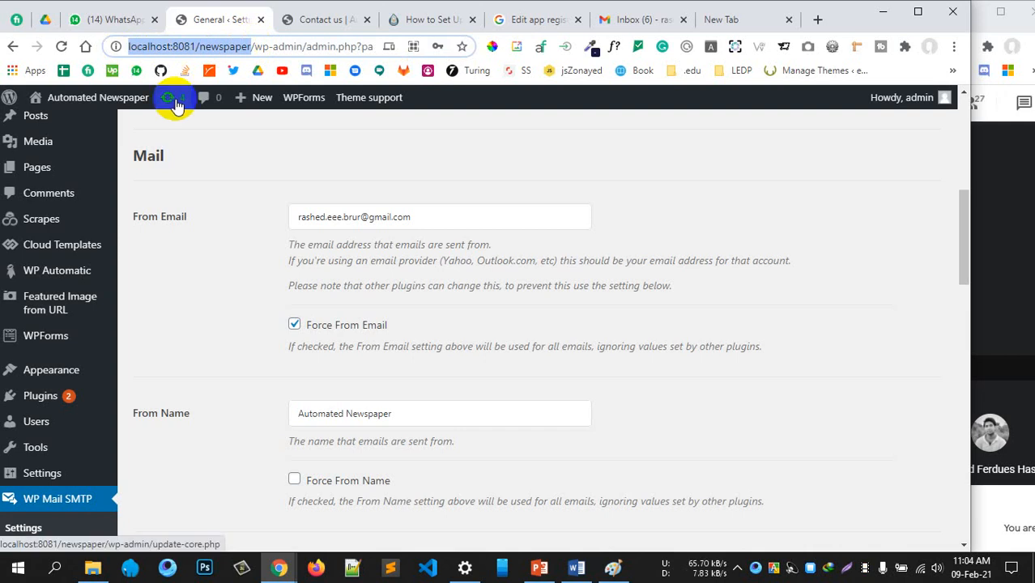
{"action": "left_click", "coordinate": [467, 25]}
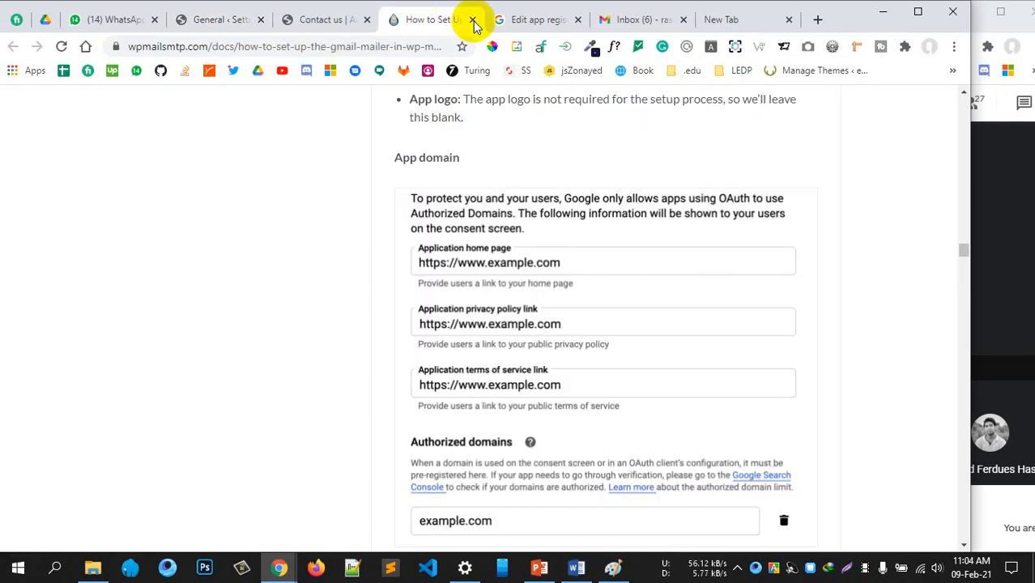
{"action": "left_click", "coordinate": [504, 20]}
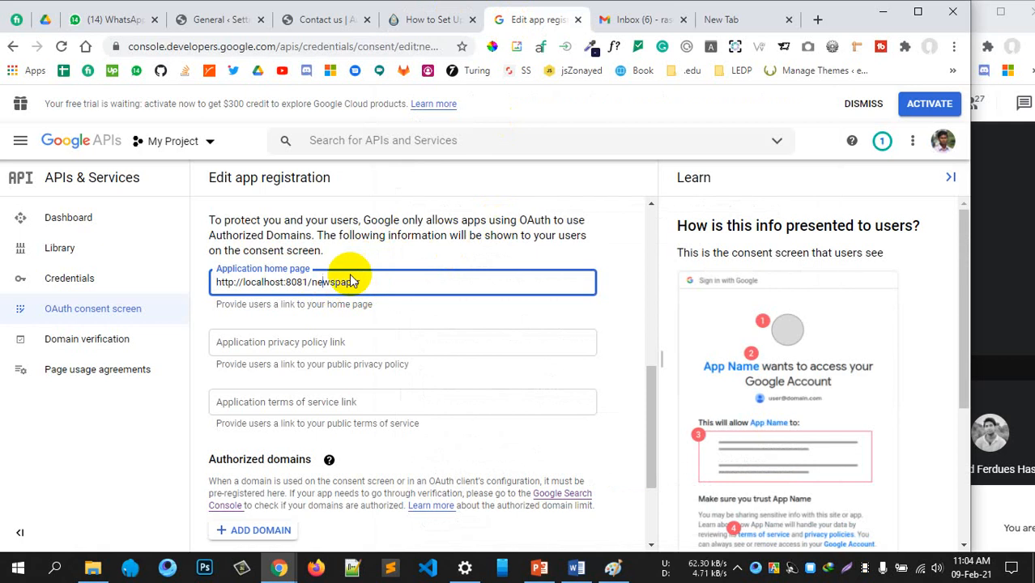
{"action": "left_click", "coordinate": [398, 345]}
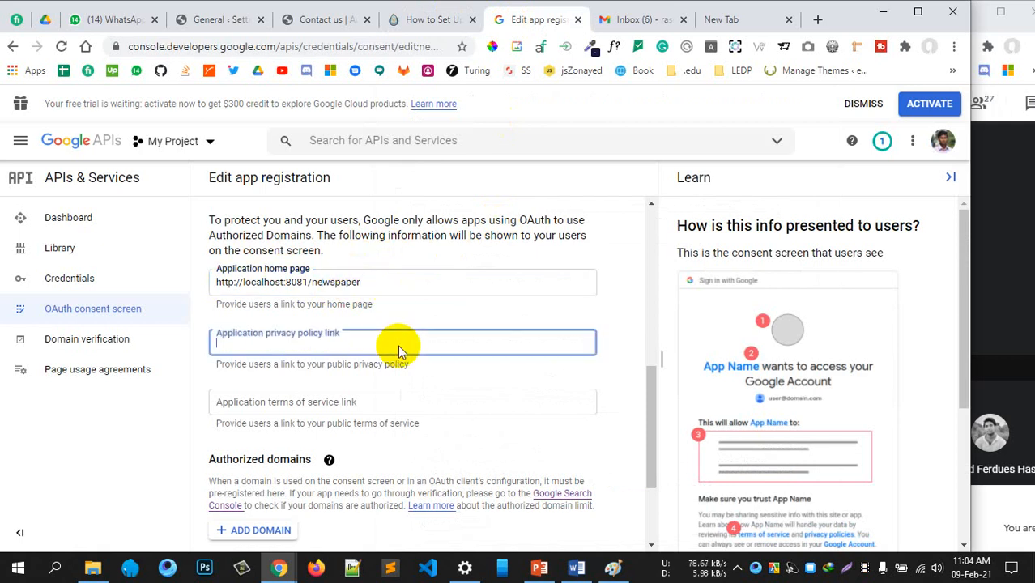
{"action": "left_click", "coordinate": [423, 21]}
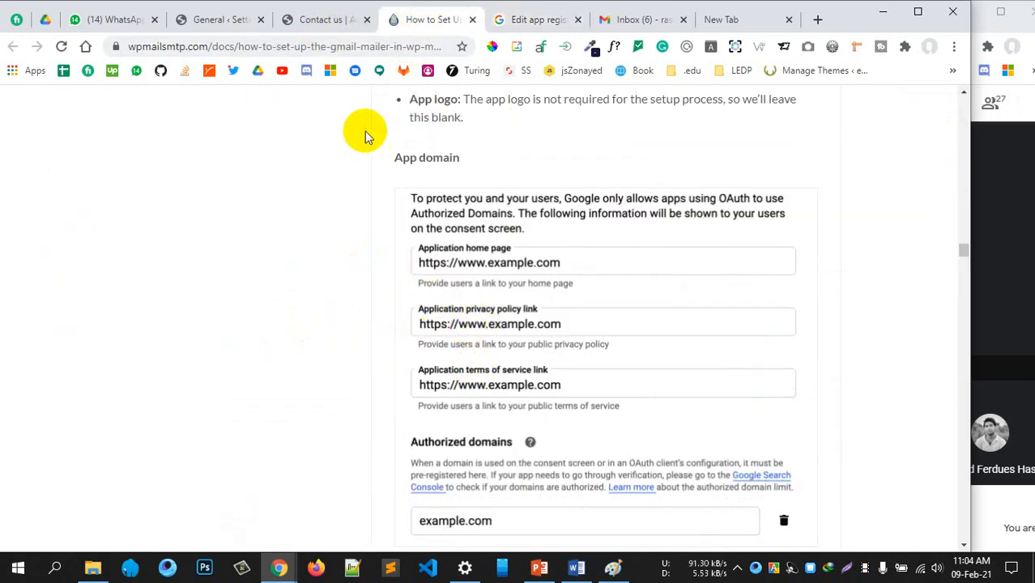
{"action": "left_click", "coordinate": [310, 18]}
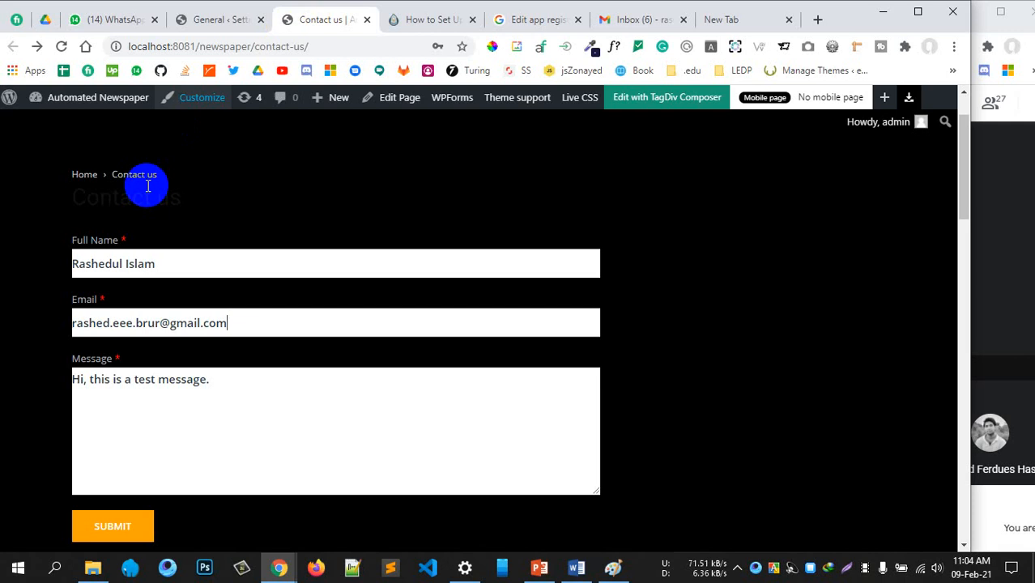
From the Pages menu, cancel the Leave site prompt and open Add New in a new tab
{"action": "left_click", "coordinate": [220, 21]}
{"action": "mouse_move", "coordinate": [32, 167]}
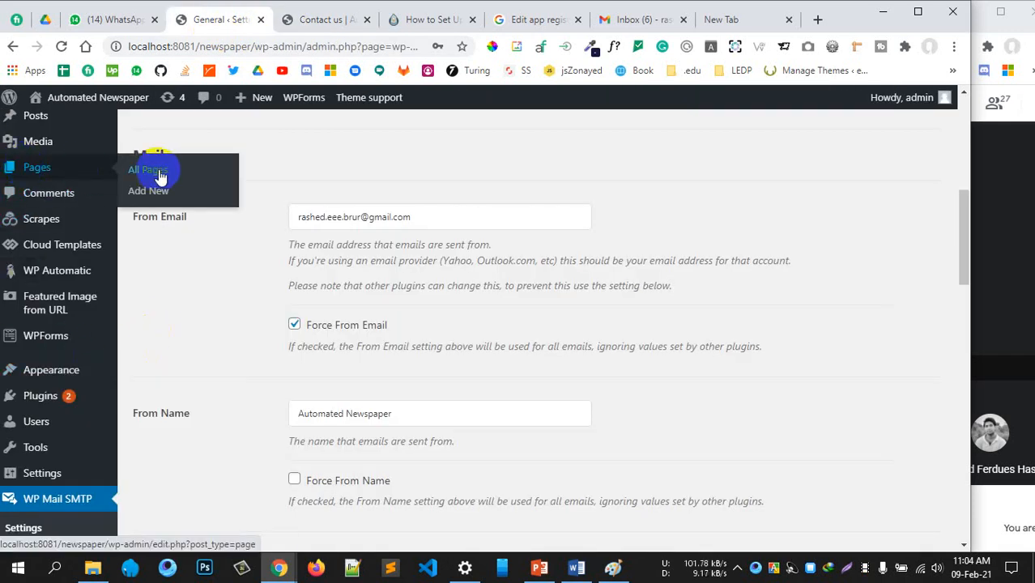
{"action": "left_click", "coordinate": [151, 194]}
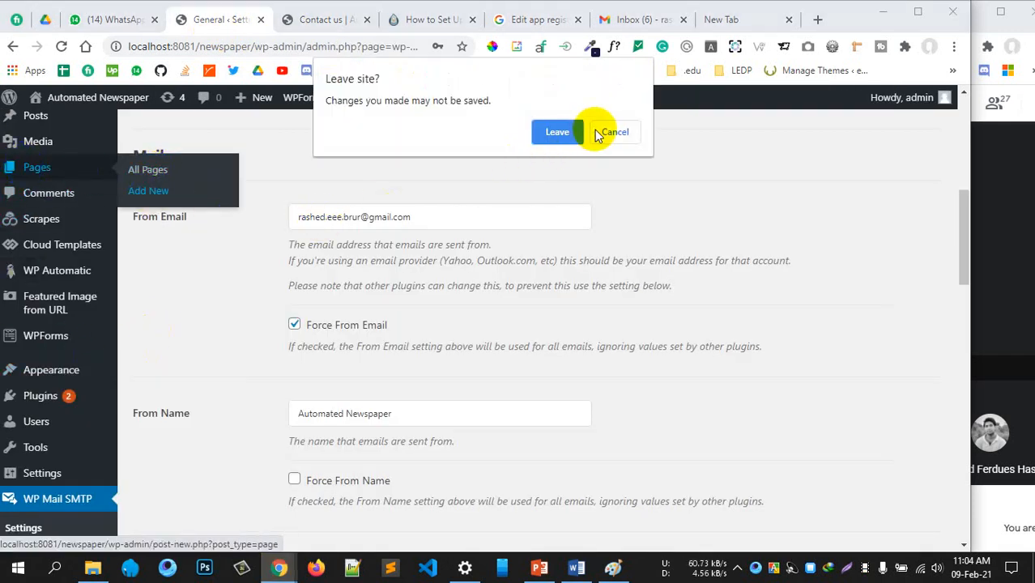
{"action": "left_click", "coordinate": [612, 132]}
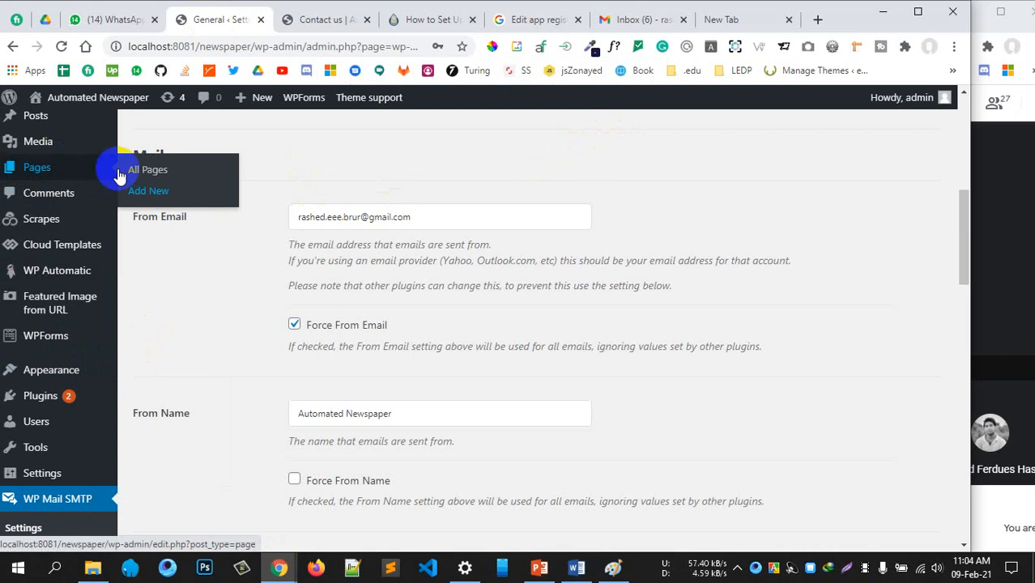
{"action": "middle_click", "coordinate": [148, 192]}
{"action": "left_click", "coordinate": [284, 19]}
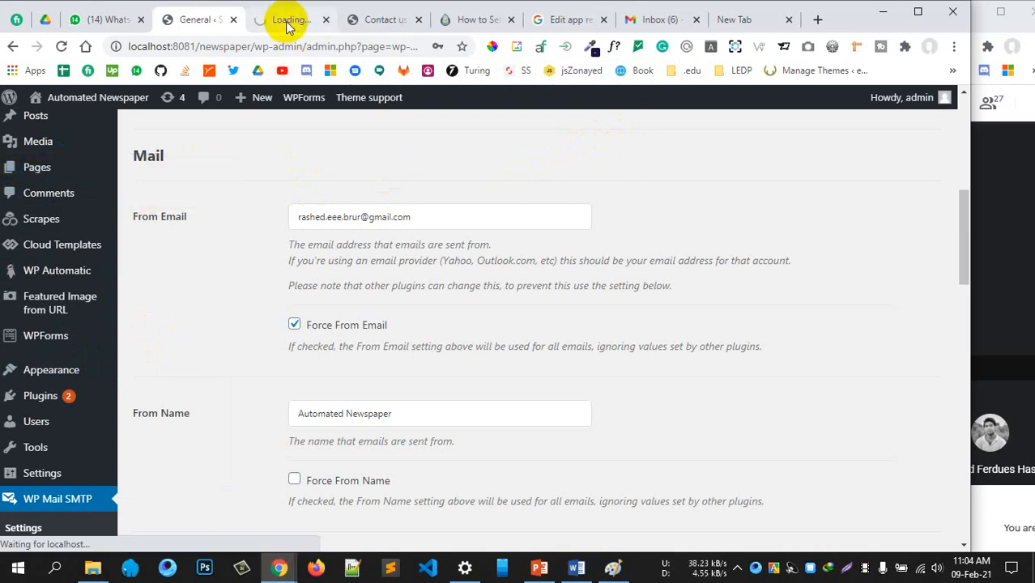
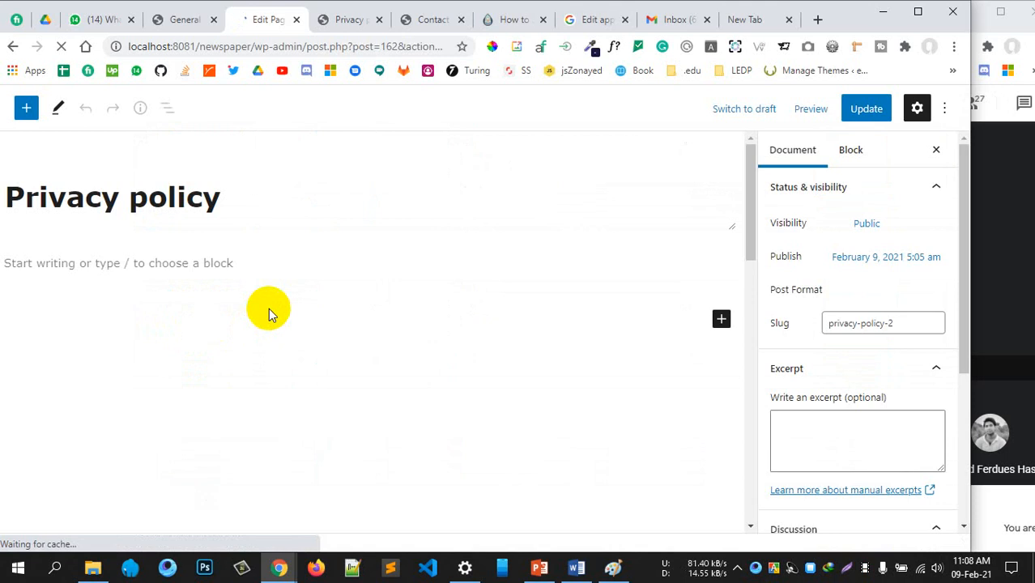
Retitle the Privacy policy page 'Term of service' and set its slug to terms-of-service
{"action": "left_click_drag", "start_coordinate": [215, 201], "coordinate": [25, 199]}
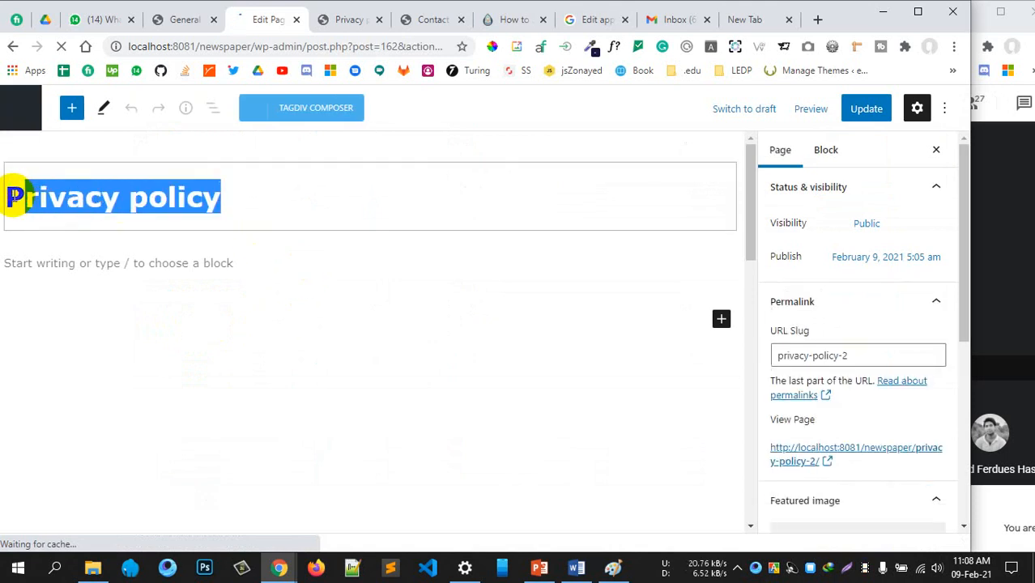
{"action": "key", "text": "BackSpace"}
{"action": "type", "text": "t"}
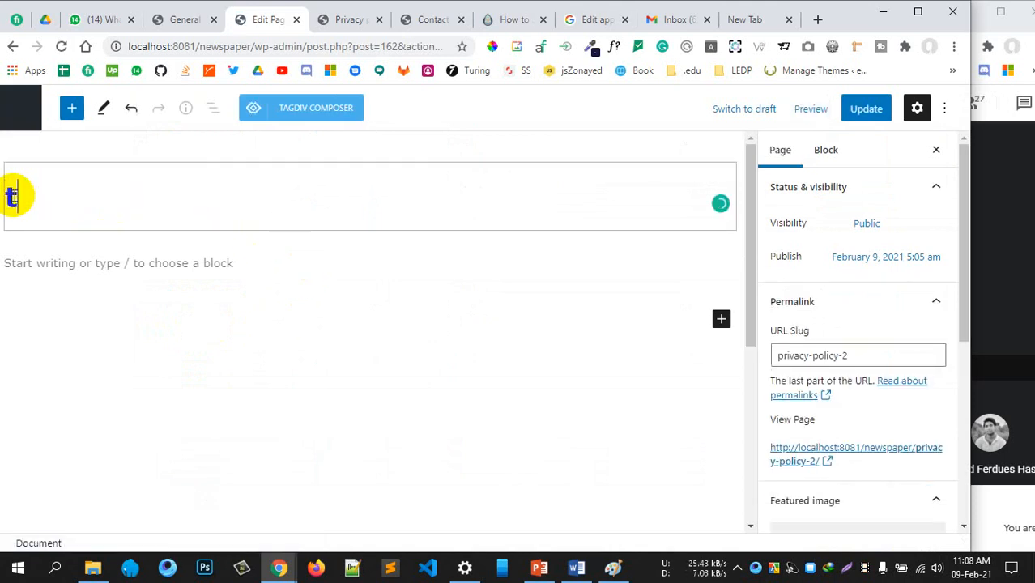
{"action": "key", "text": "BackSpace"}
{"action": "type", "text": "Term of servic"}
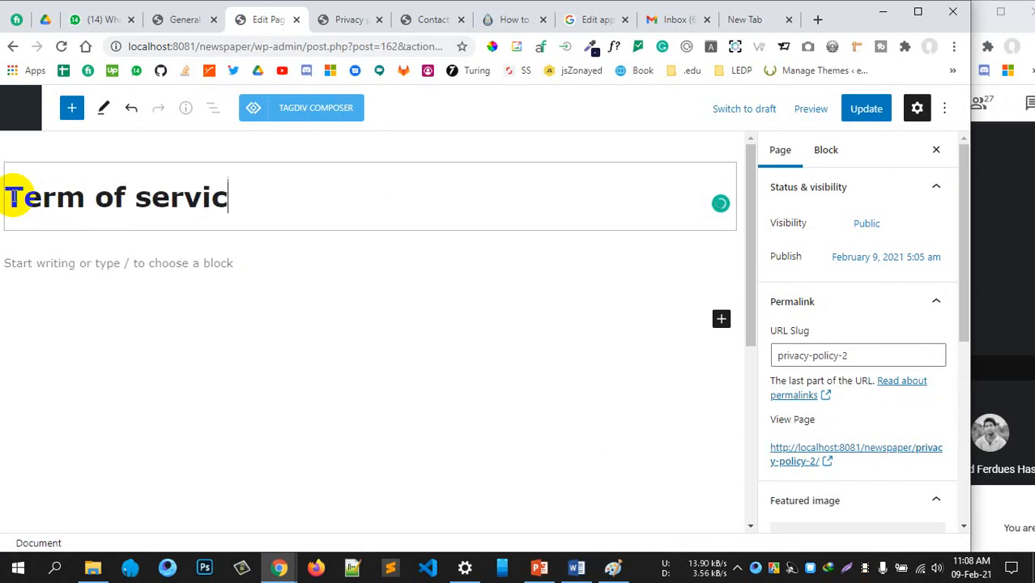
{"action": "type", "text": "e"}
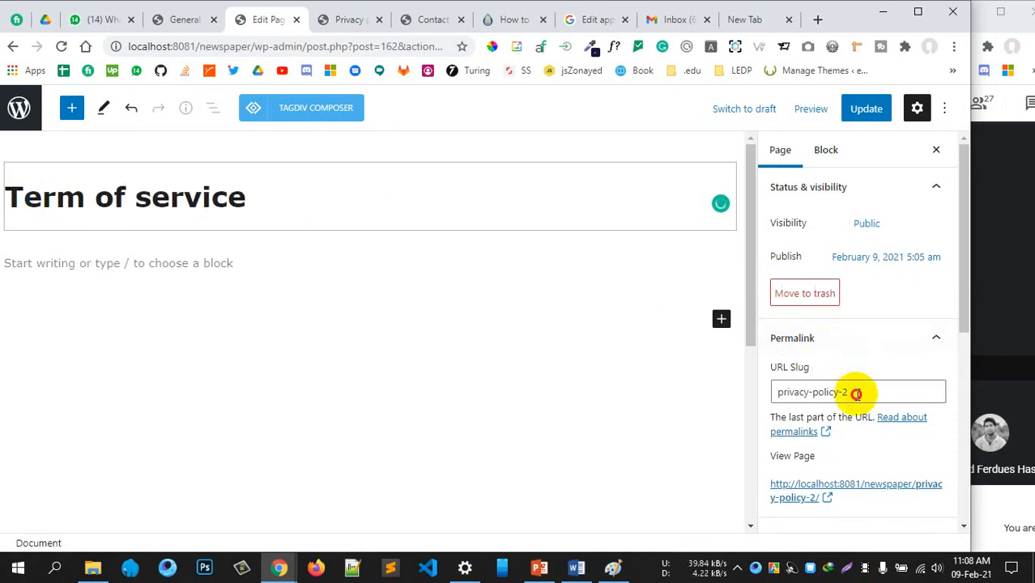
{"action": "left_click_drag", "start_coordinate": [854, 393], "coordinate": [756, 402]}
{"action": "type", "text": "ter"}
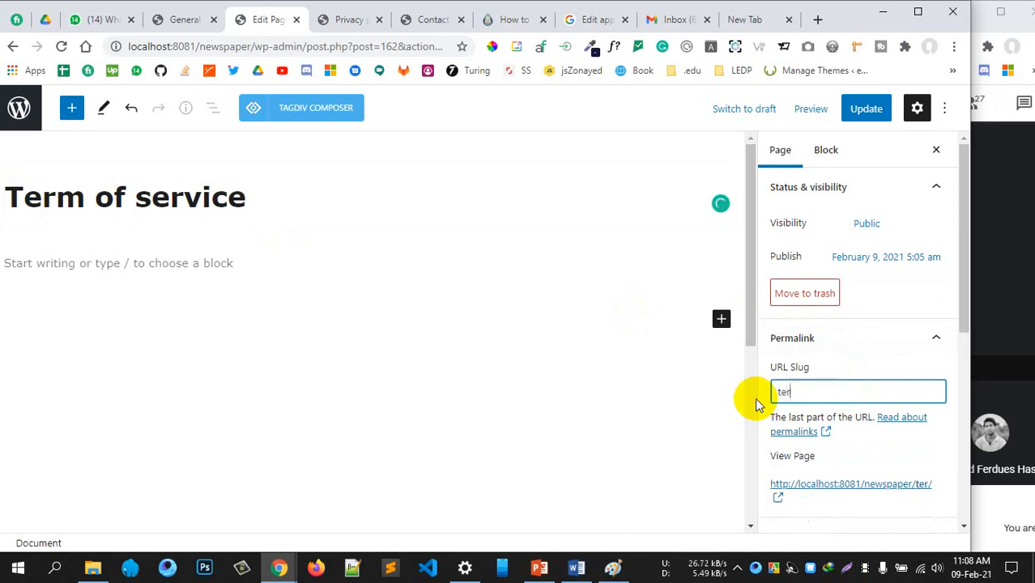
{"action": "type", "text": "ms-ofser"}
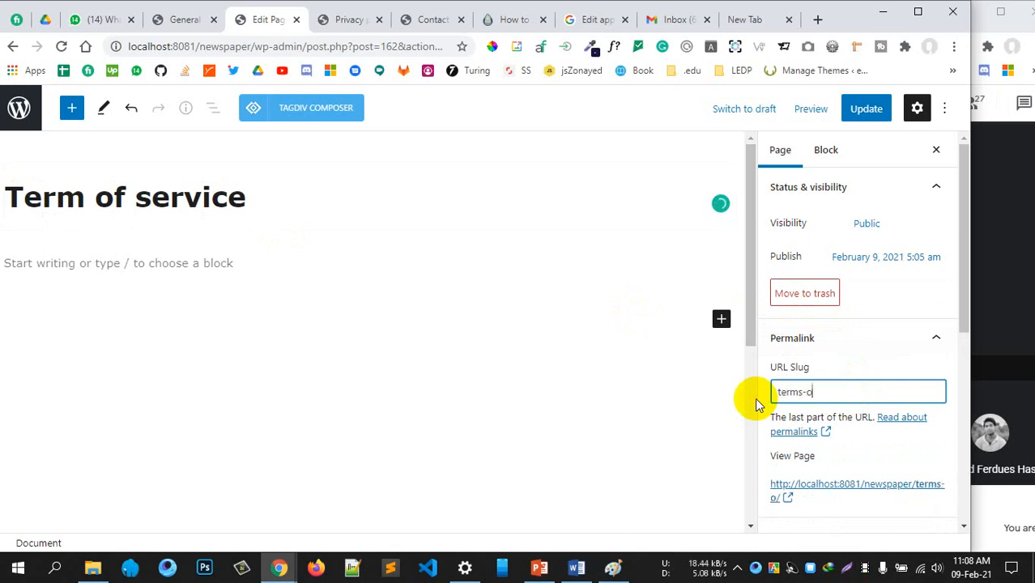
{"action": "key", "text": "BackSpace"}
{"action": "key", "text": "BackSpace"}
{"action": "key", "text": "BackSpace"}
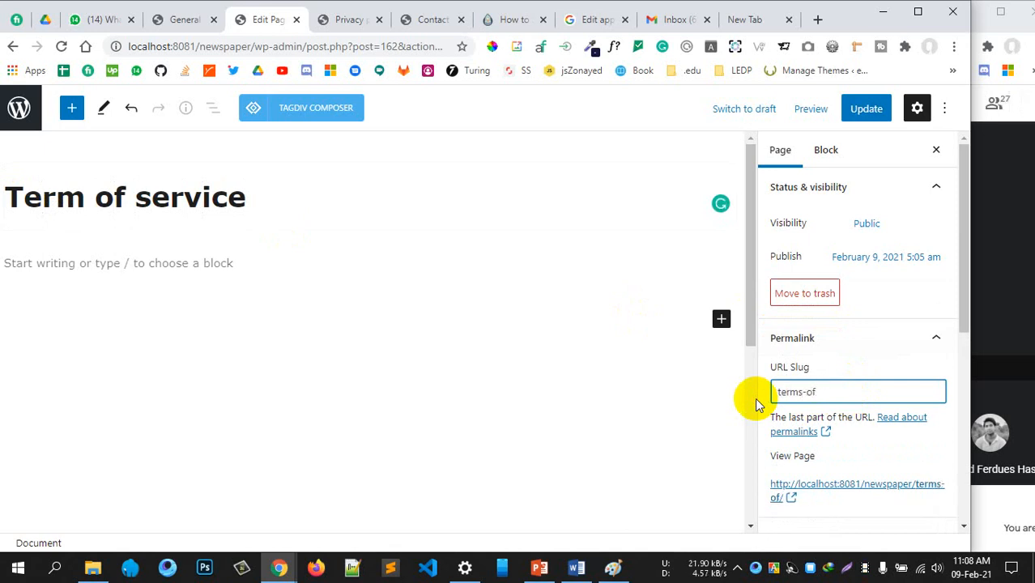
{"action": "type", "text": "-service"}
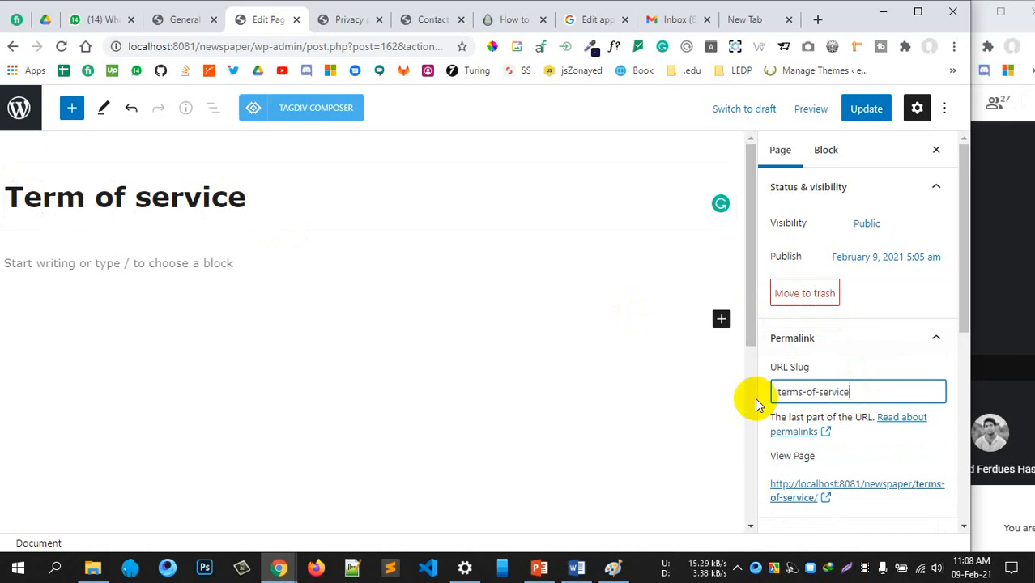
Update the page and copy its new terms-of-service view URL
{"action": "left_click", "coordinate": [869, 109]}
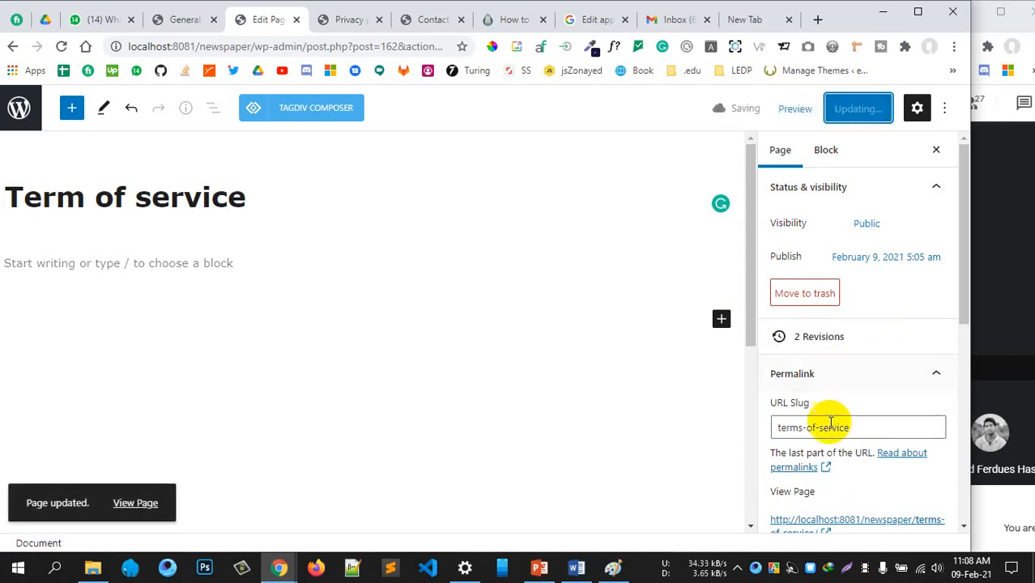
{"action": "scroll", "coordinate": [852, 357], "scroll_direction": "down", "scroll_amount": 4}
{"action": "scroll", "coordinate": [843, 340], "scroll_direction": "up", "scroll_amount": 1}
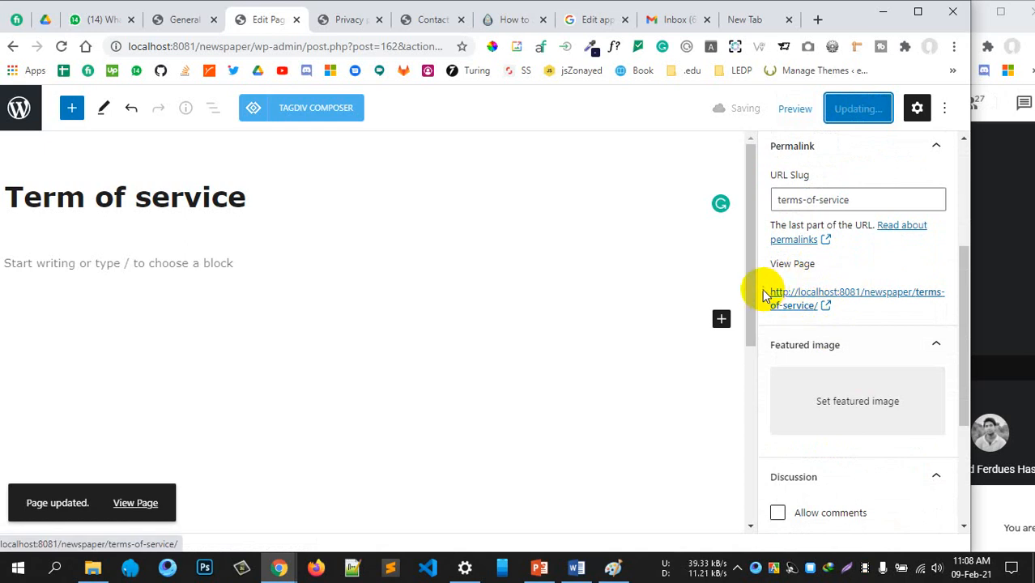
{"action": "triple_click", "coordinate": [790, 301]}
{"action": "key", "text": "ctrl+c"}
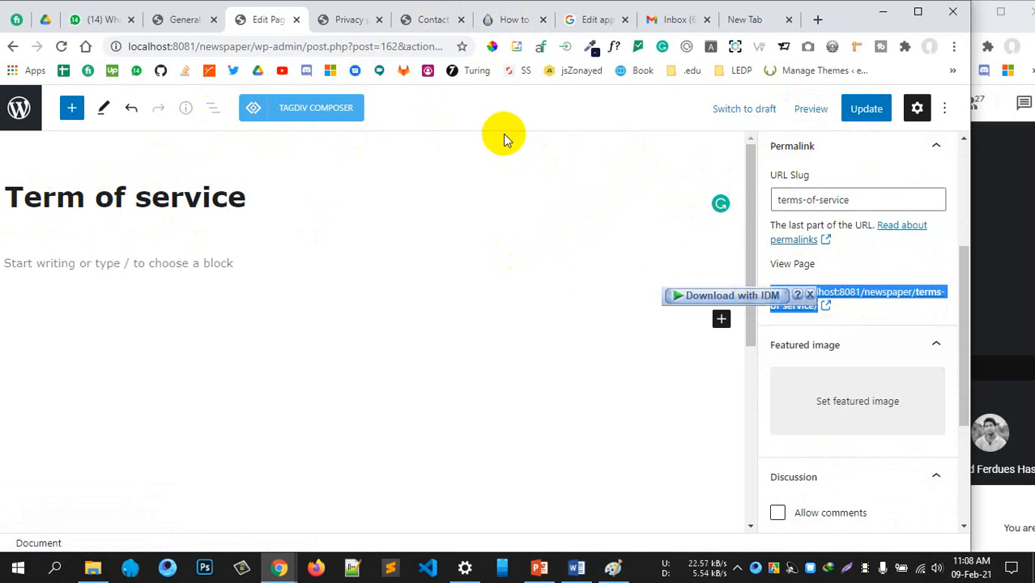
{"action": "left_click", "coordinate": [421, 27]}
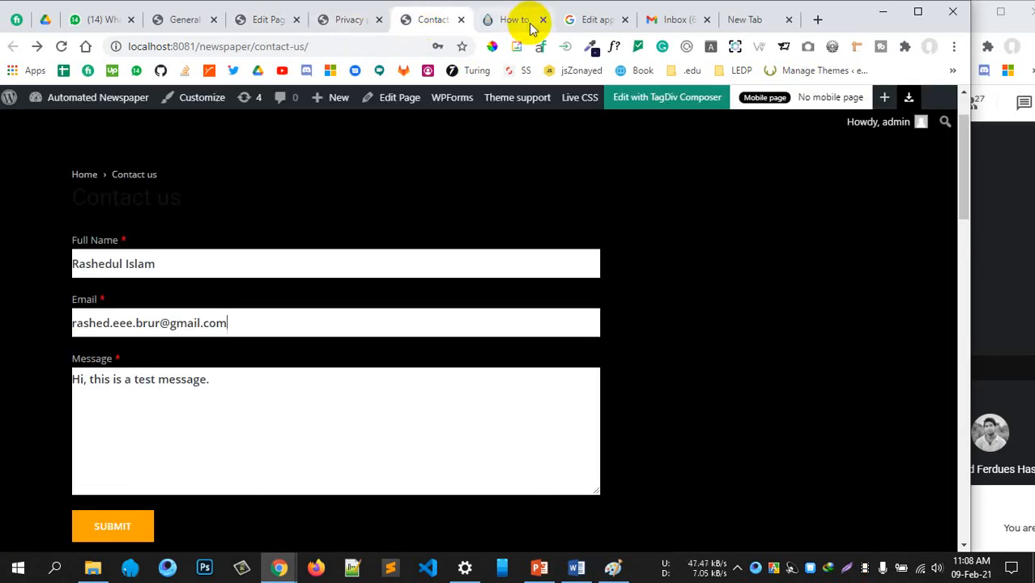
{"action": "left_click", "coordinate": [571, 24]}
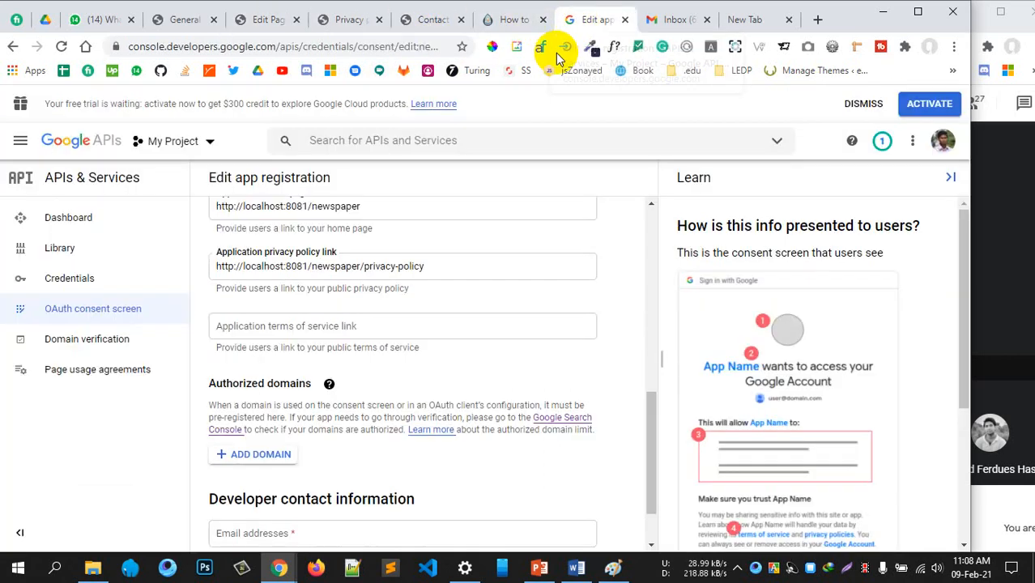
{"action": "left_click", "coordinate": [293, 327]}
{"action": "key", "text": "ctrl+v"}
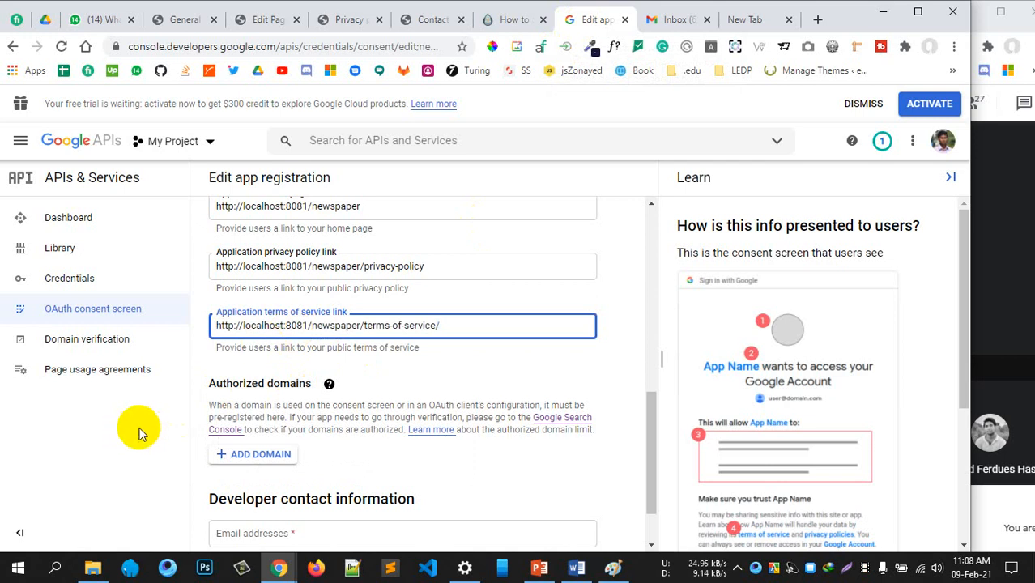
{"action": "left_click", "coordinate": [138, 428]}
{"action": "left_click", "coordinate": [453, 321]}
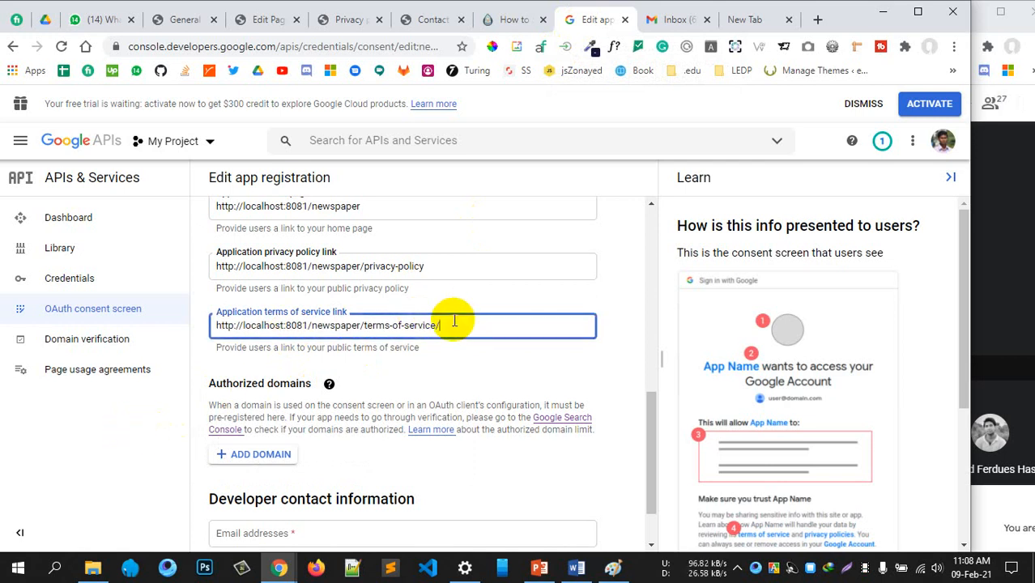
{"action": "key", "text": "BackSpace"}
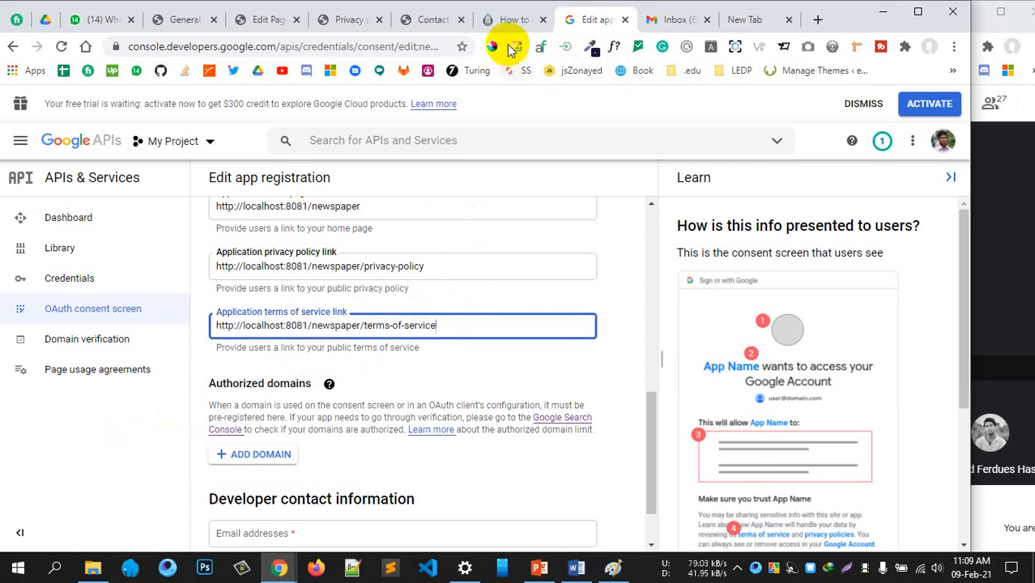
{"action": "left_click", "coordinate": [509, 24]}
{"action": "scroll", "coordinate": [543, 340], "scroll_direction": "down", "scroll_amount": 3}
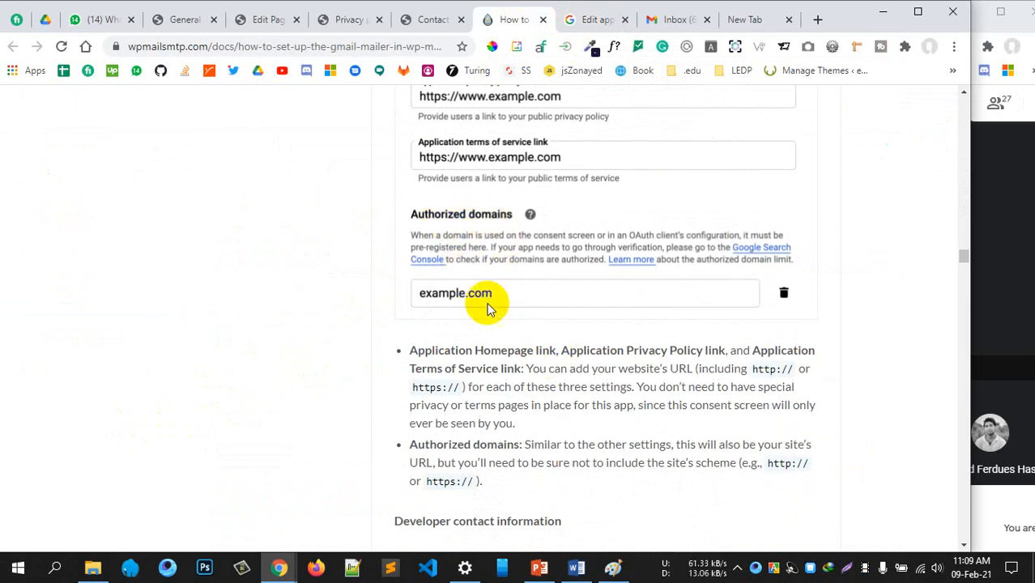
{"action": "scroll", "coordinate": [648, 364], "scroll_direction": "down", "scroll_amount": 1}
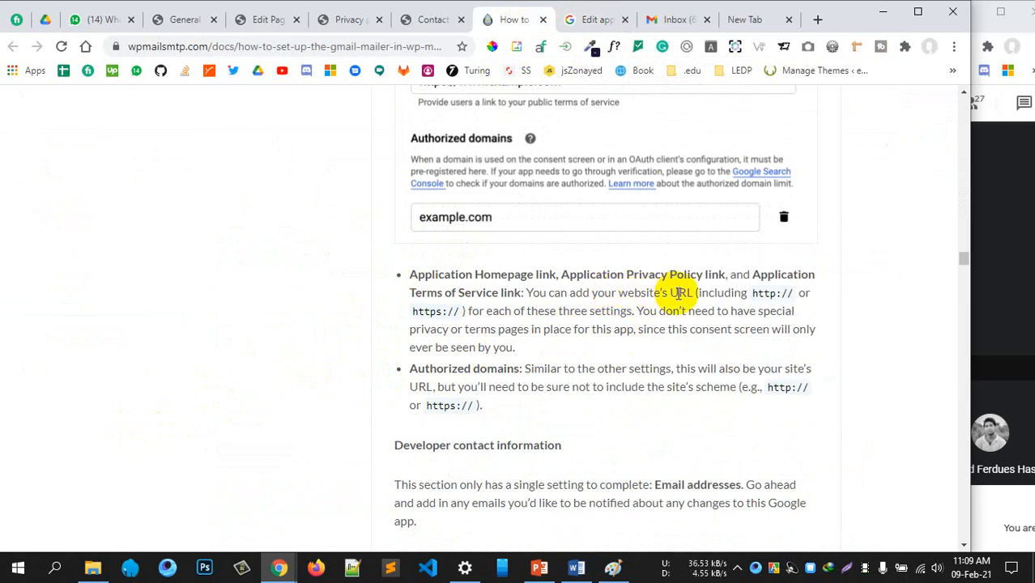
{"action": "left_click_drag", "start_coordinate": [752, 295], "coordinate": [790, 295]}
{"action": "left_click_drag", "start_coordinate": [502, 309], "coordinate": [625, 321]}
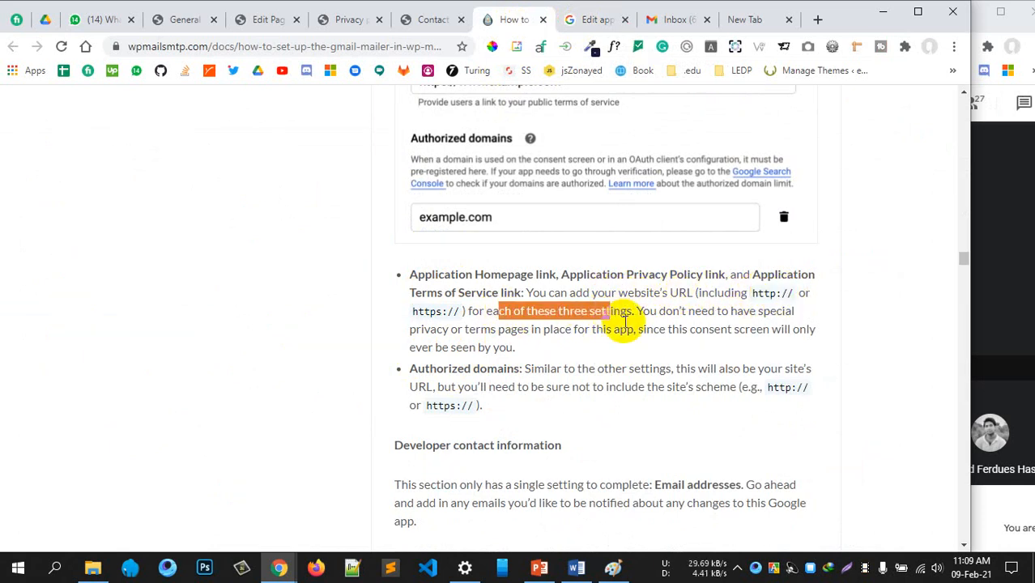
{"action": "left_click", "coordinate": [626, 326]}
{"action": "left_click", "coordinate": [589, 20]}
{"action": "left_click", "coordinate": [336, 331]}
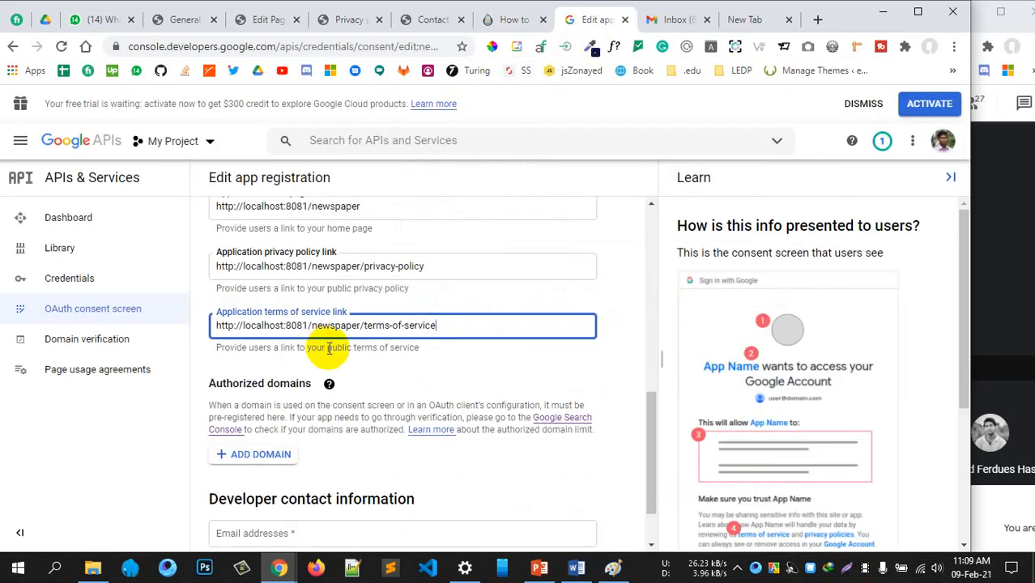
Enter the developer contact email address and save the consent screen to reach Scopes
{"action": "scroll", "coordinate": [330, 348], "scroll_direction": "down", "scroll_amount": 1}
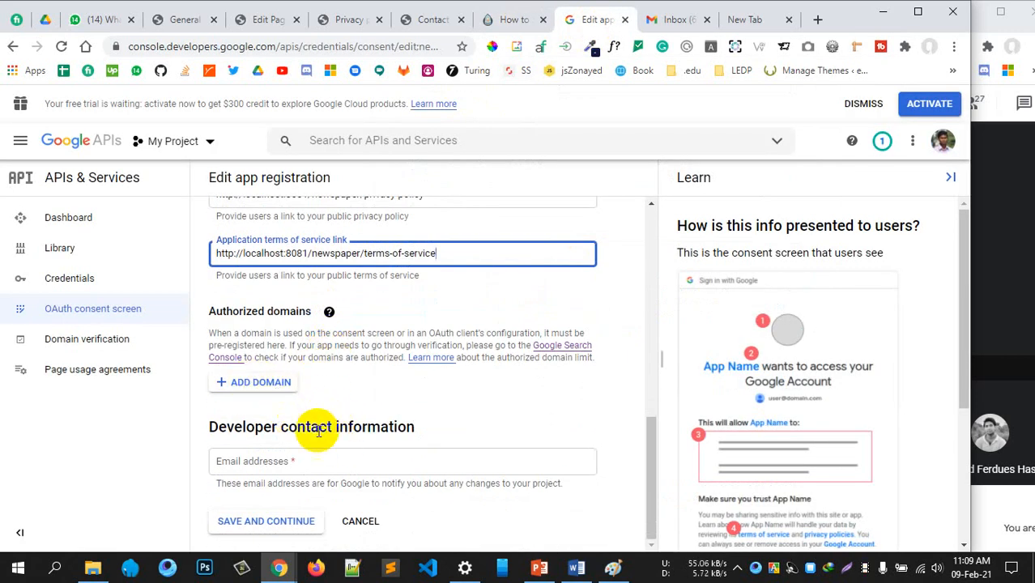
{"action": "left_click", "coordinate": [304, 460]}
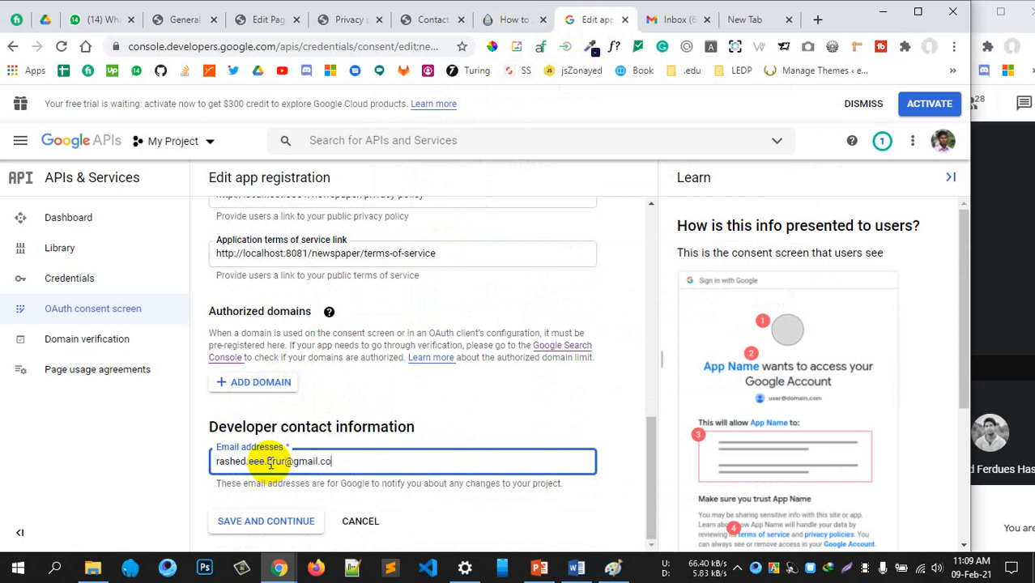
{"action": "left_click", "coordinate": [324, 391]}
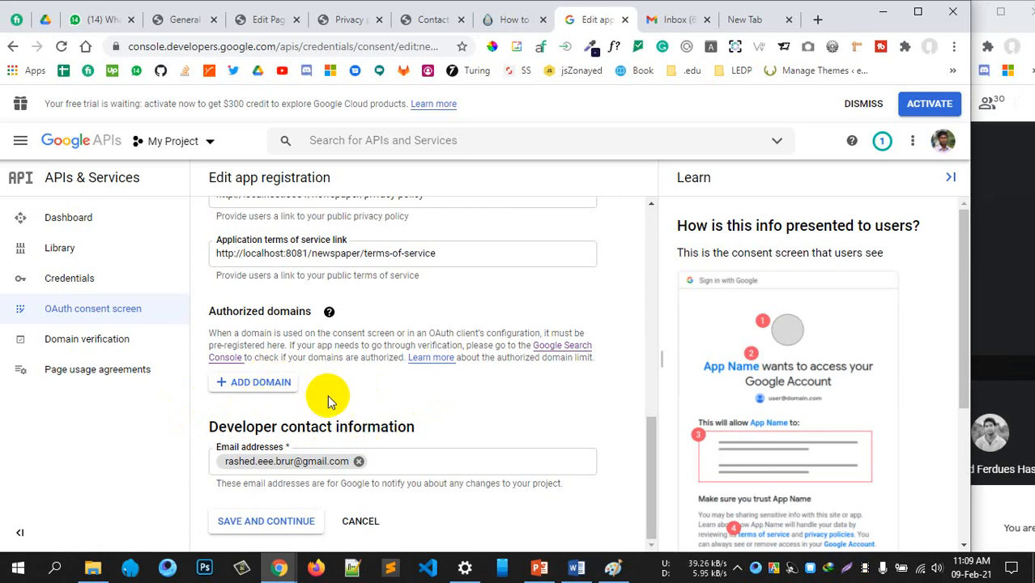
{"action": "scroll", "coordinate": [370, 418], "scroll_direction": "up", "scroll_amount": 3}
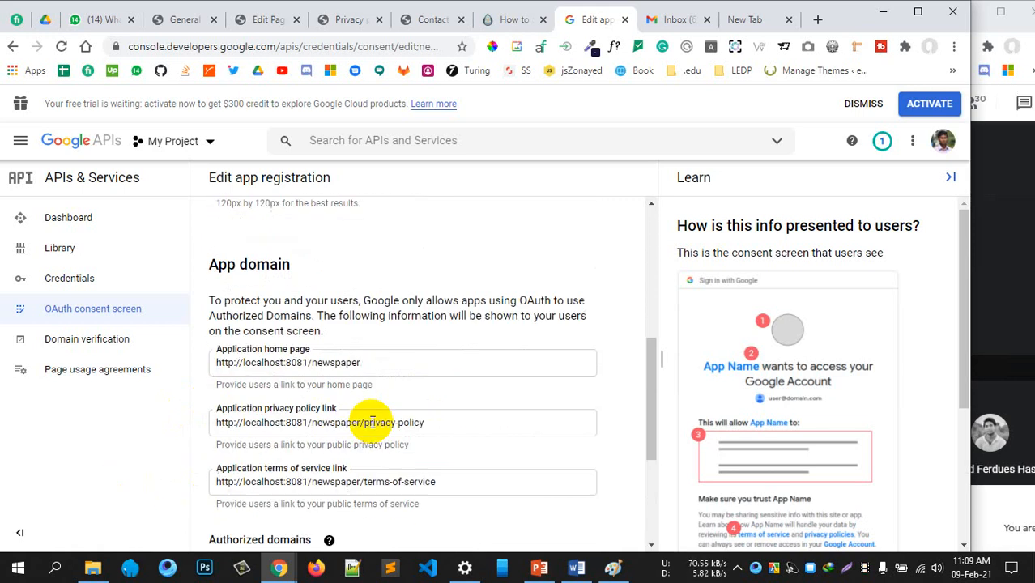
{"action": "scroll", "coordinate": [373, 421], "scroll_direction": "down", "scroll_amount": 3}
{"action": "left_click", "coordinate": [260, 520]}
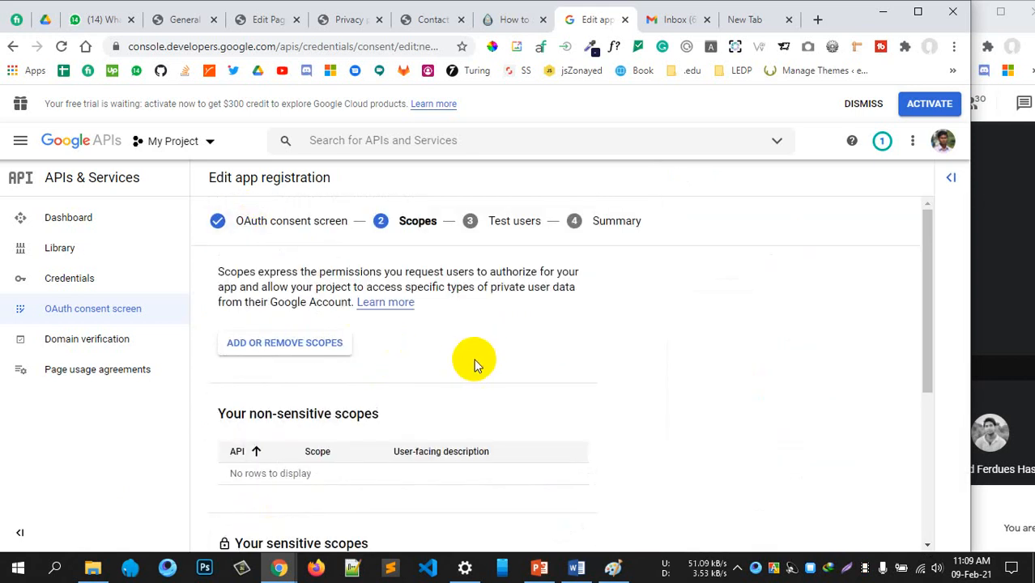
{"action": "scroll", "coordinate": [474, 362], "scroll_direction": "down", "scroll_amount": 5}
{"action": "scroll", "coordinate": [473, 359], "scroll_direction": "up", "scroll_amount": 5}
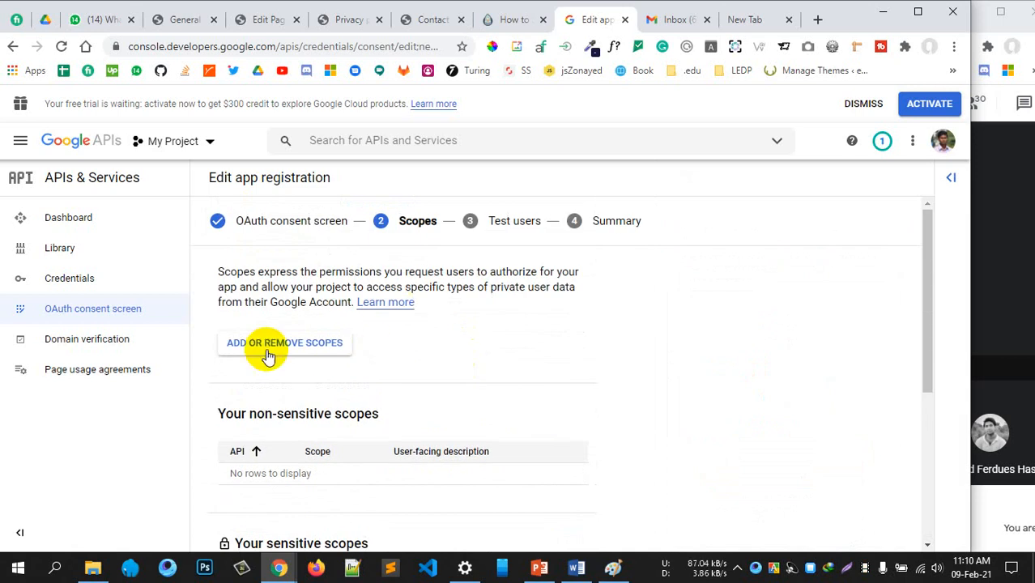
Read the guide up to 'Setting Up Your OAuth Client ID', confirming scopes can stay blank
{"action": "left_click", "coordinate": [510, 25]}
{"action": "scroll", "coordinate": [605, 296], "scroll_direction": "down", "scroll_amount": 5}
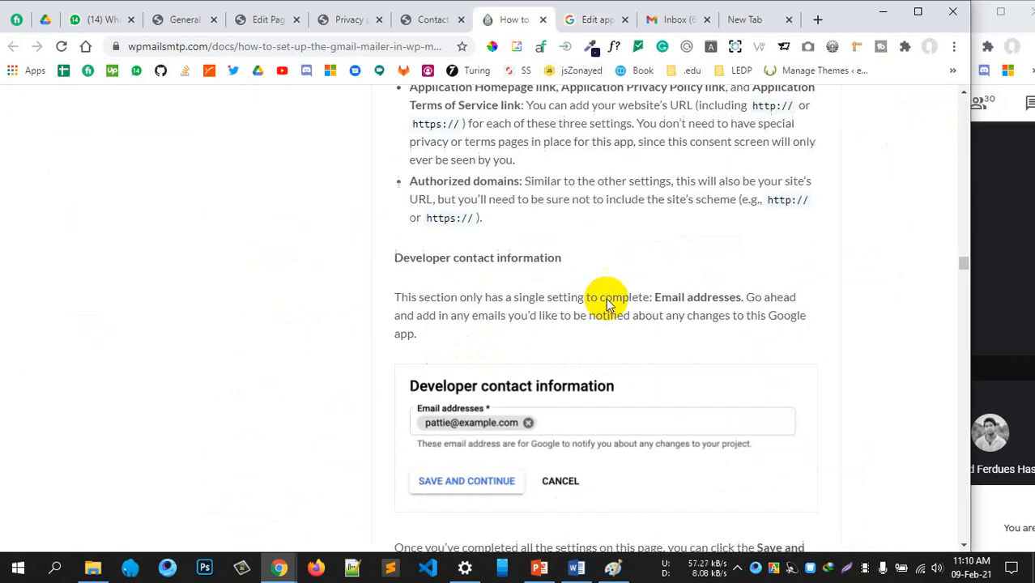
{"action": "scroll", "coordinate": [599, 280], "scroll_direction": "down", "scroll_amount": 5}
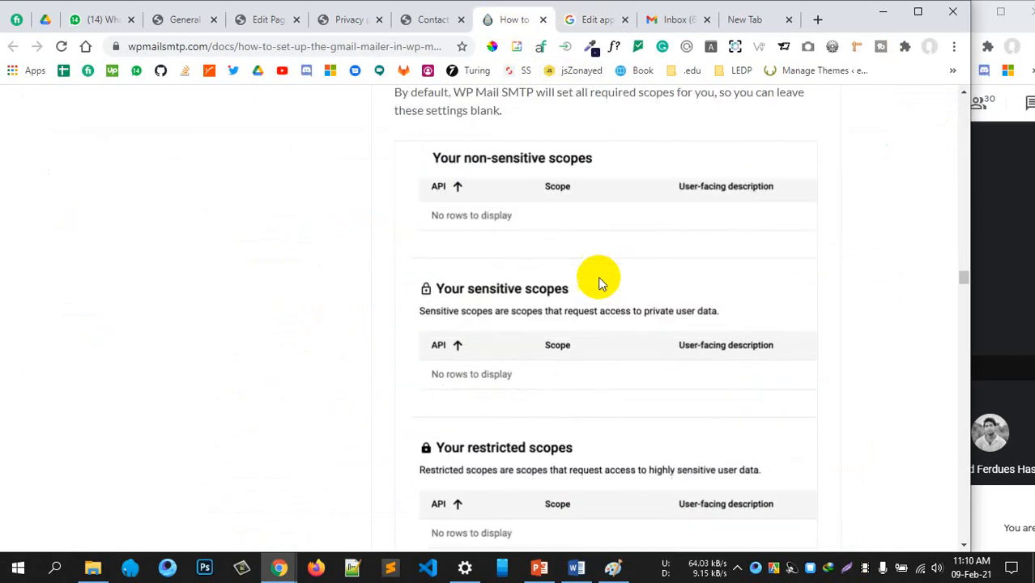
{"action": "scroll", "coordinate": [556, 276], "scroll_direction": "down", "scroll_amount": 7}
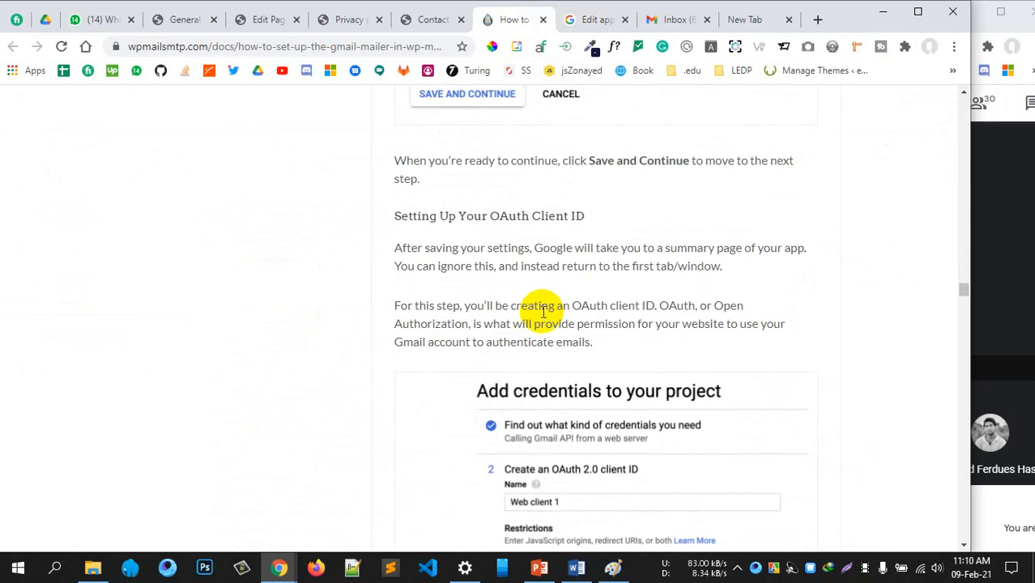
{"action": "scroll", "coordinate": [539, 313], "scroll_direction": "up", "scroll_amount": 5}
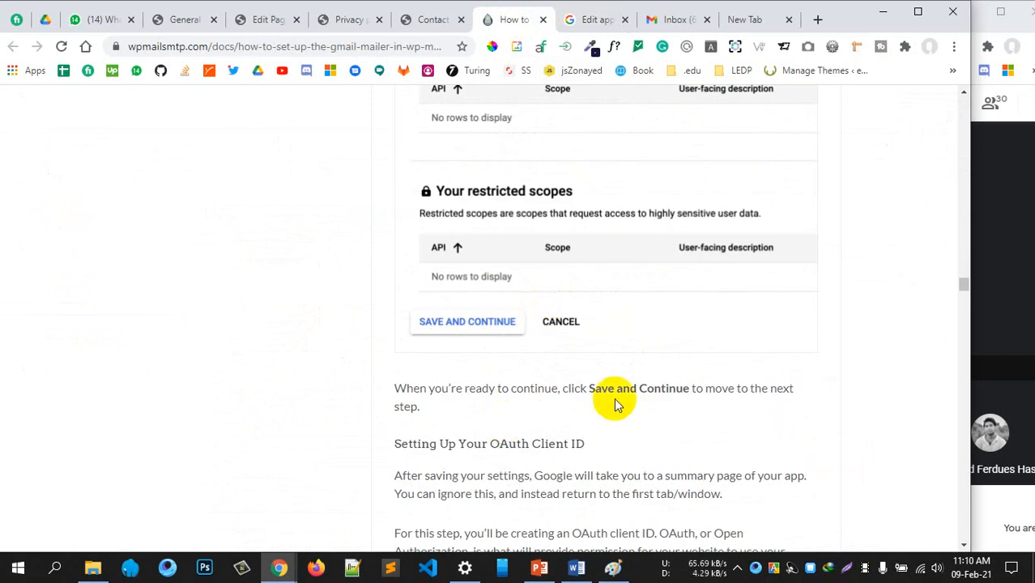
{"action": "scroll", "coordinate": [658, 381], "scroll_direction": "down", "scroll_amount": 4}
{"action": "scroll", "coordinate": [657, 379], "scroll_direction": "down", "scroll_amount": 1}
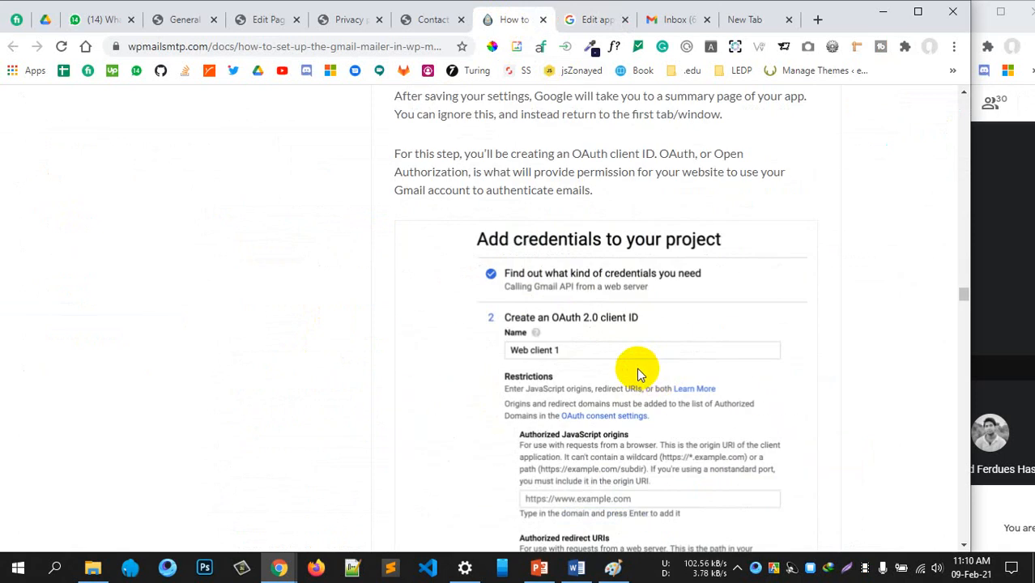
{"action": "scroll", "coordinate": [637, 367], "scroll_direction": "up", "scroll_amount": 1}
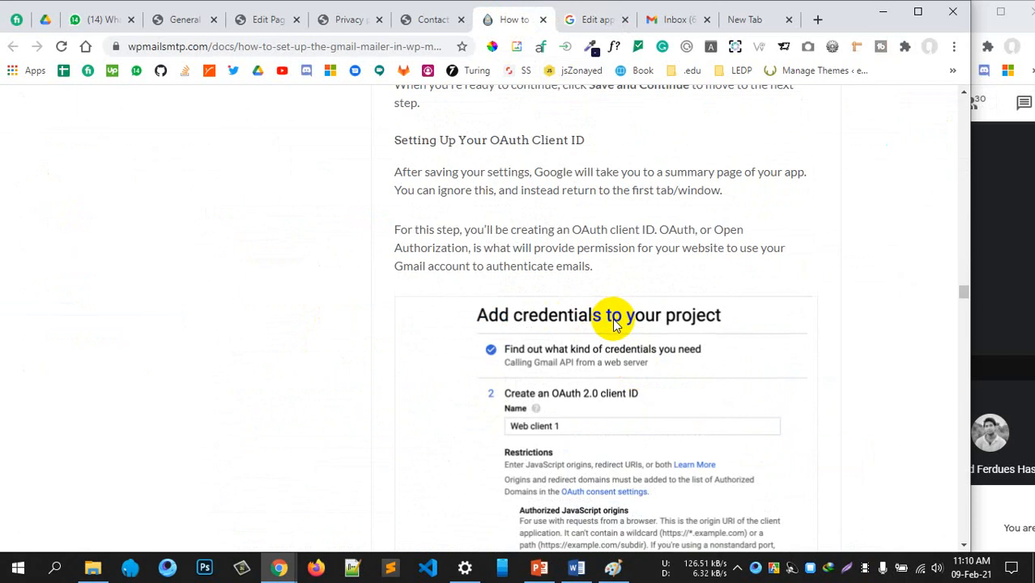
{"action": "scroll", "coordinate": [599, 316], "scroll_direction": "up", "scroll_amount": 1}
{"action": "left_click_drag", "start_coordinate": [430, 215], "coordinate": [571, 215]}
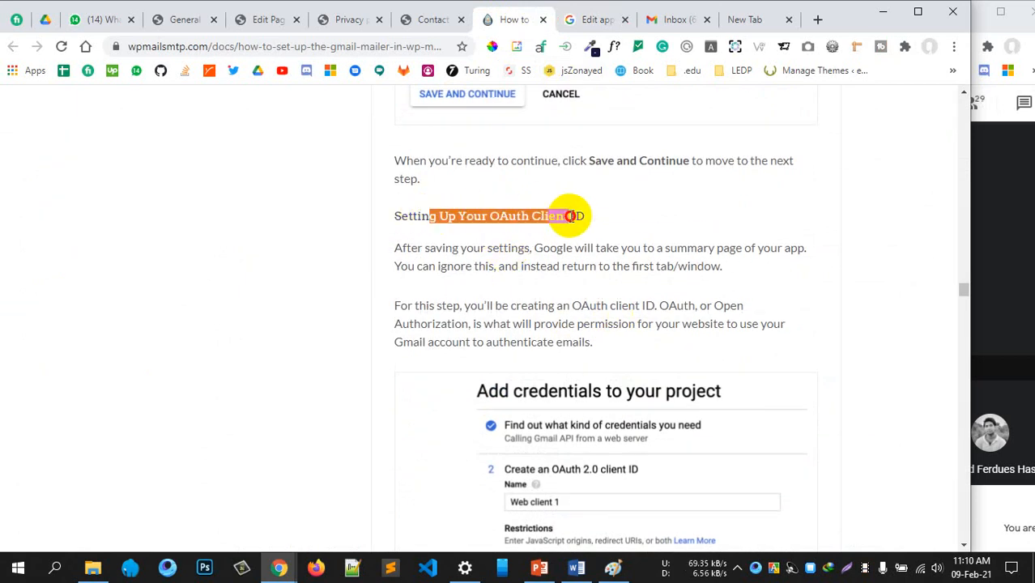
{"action": "left_click", "coordinate": [596, 19]}
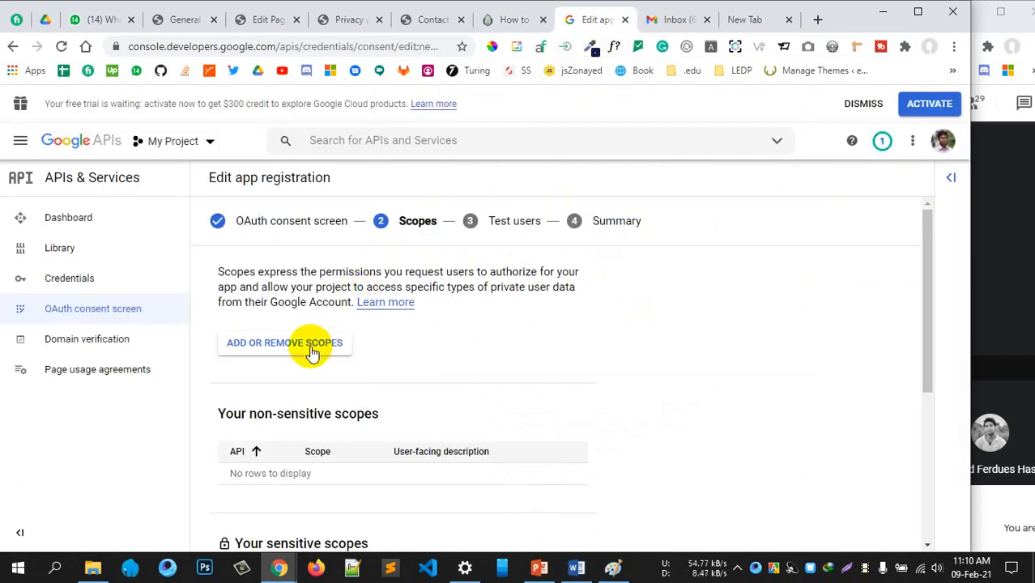
Save the empty Scopes step and read the test users explanation
{"action": "scroll", "coordinate": [475, 324], "scroll_direction": "down", "scroll_amount": 5}
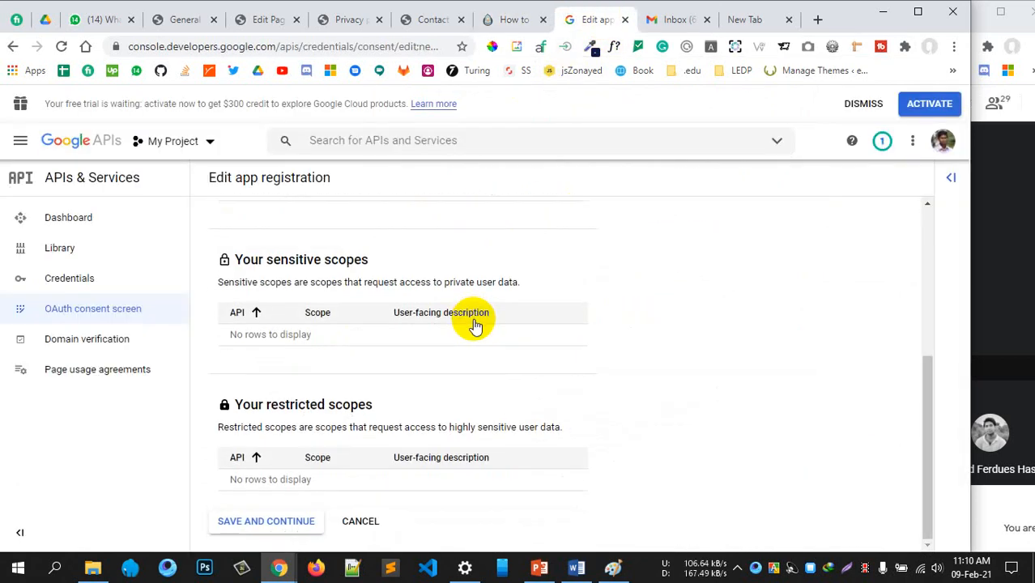
{"action": "left_click", "coordinate": [296, 514]}
{"action": "left_click", "coordinate": [536, 432]}
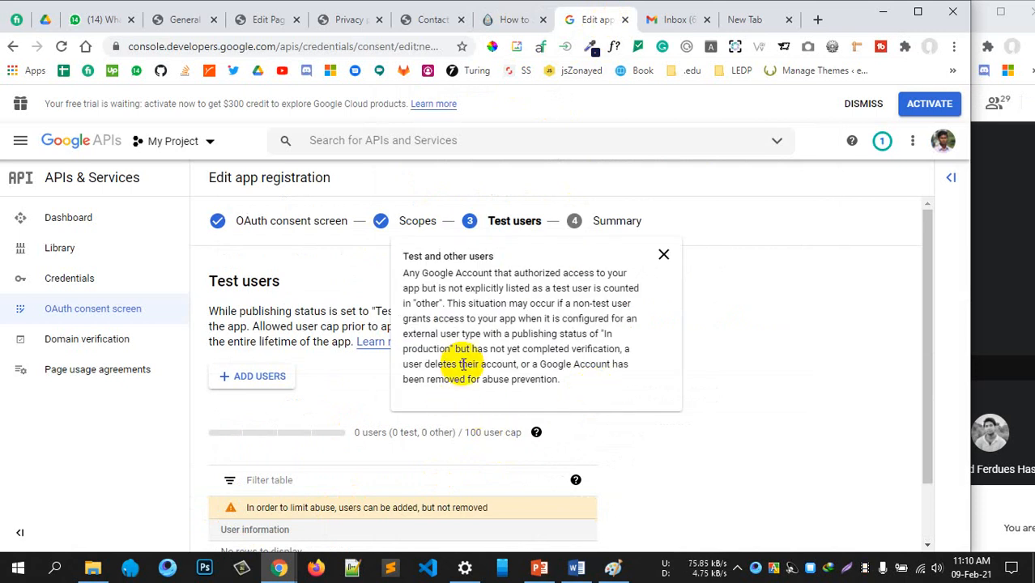
{"action": "left_click", "coordinate": [664, 256]}
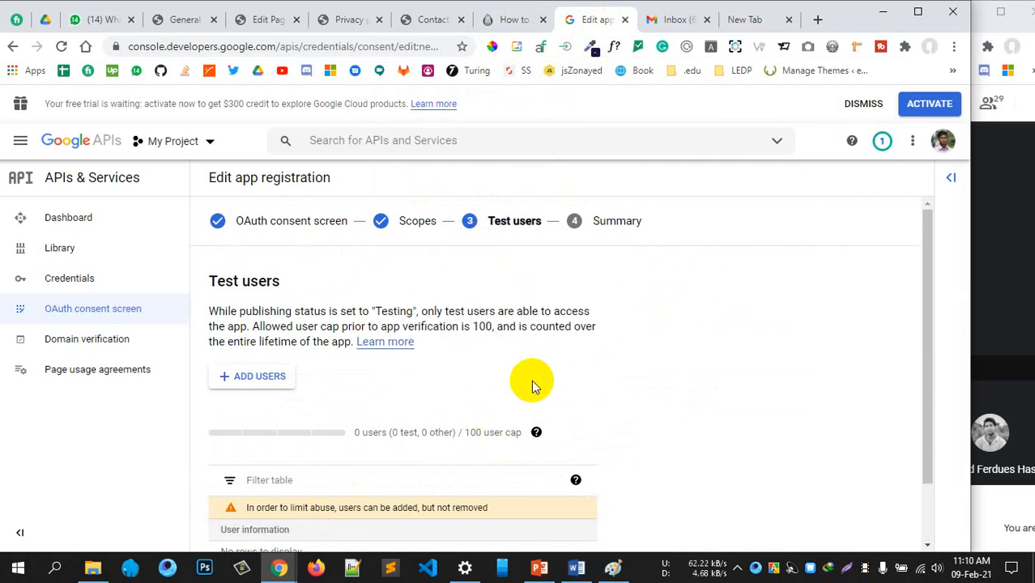
{"action": "scroll", "coordinate": [531, 382], "scroll_direction": "down", "scroll_amount": 1}
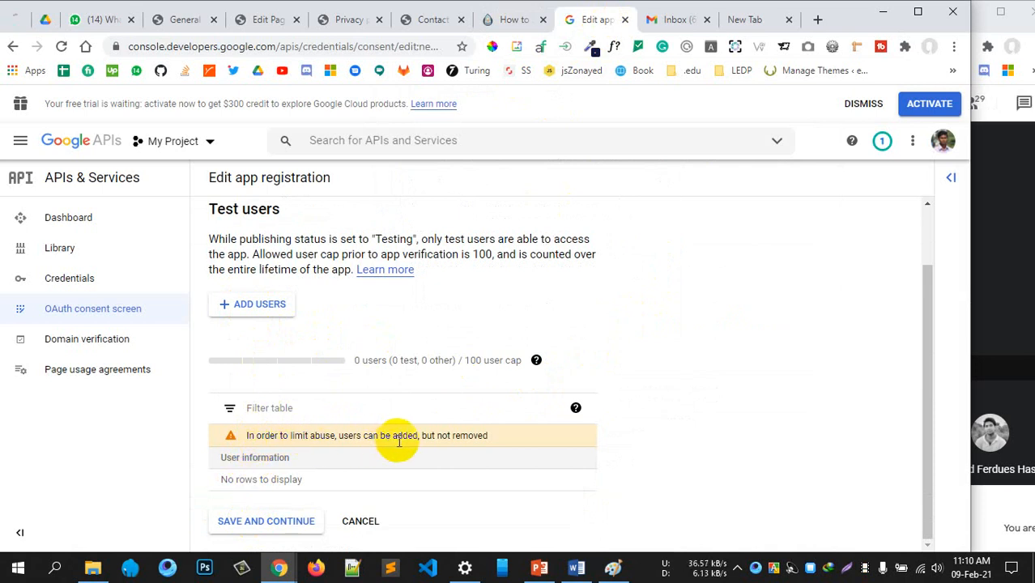
Open Add Users, close it unused, and review the test user cap and removal warning
{"action": "left_click", "coordinate": [260, 309]}
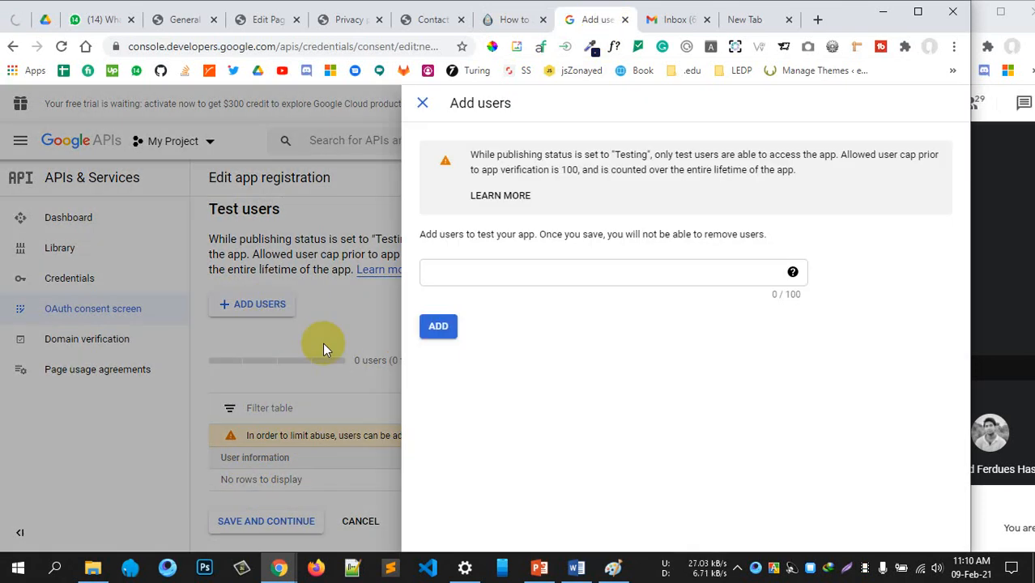
{"action": "left_click", "coordinate": [507, 272]}
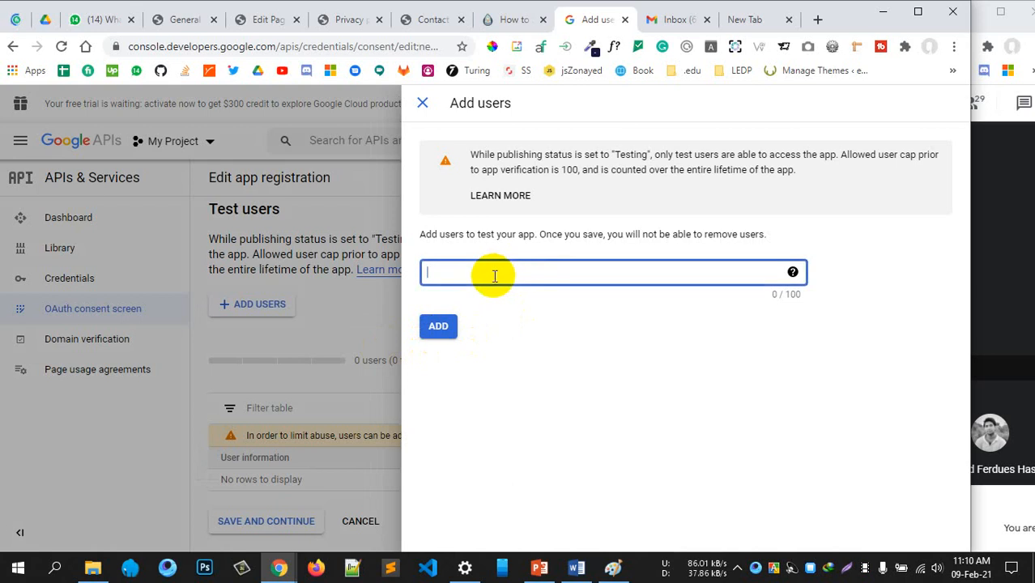
{"action": "left_click", "coordinate": [424, 103]}
{"action": "scroll", "coordinate": [418, 269], "scroll_direction": "up", "scroll_amount": 1}
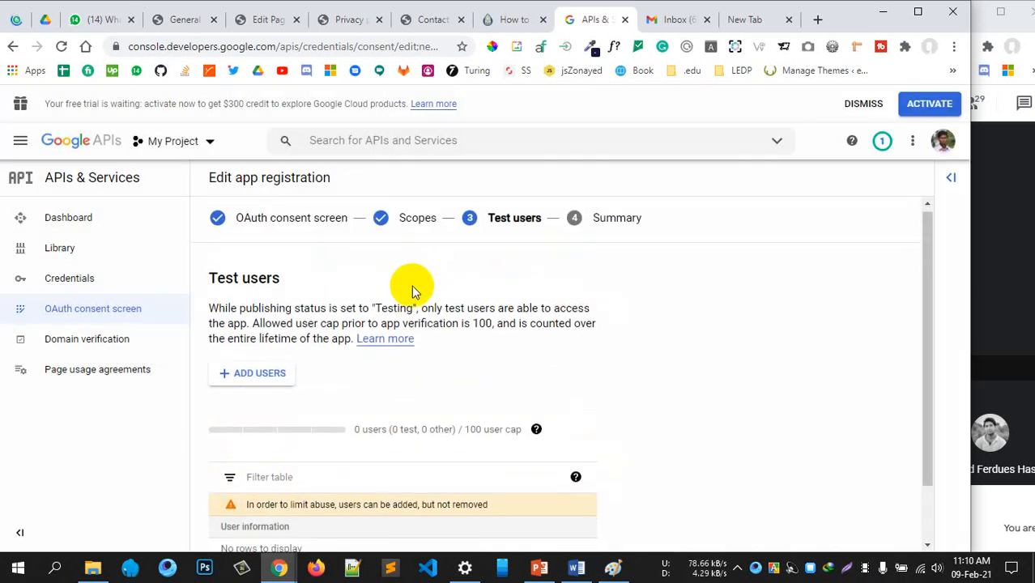
{"action": "scroll", "coordinate": [415, 289], "scroll_direction": "down", "scroll_amount": 1}
{"action": "scroll", "coordinate": [415, 289], "scroll_direction": "up", "scroll_amount": 1}
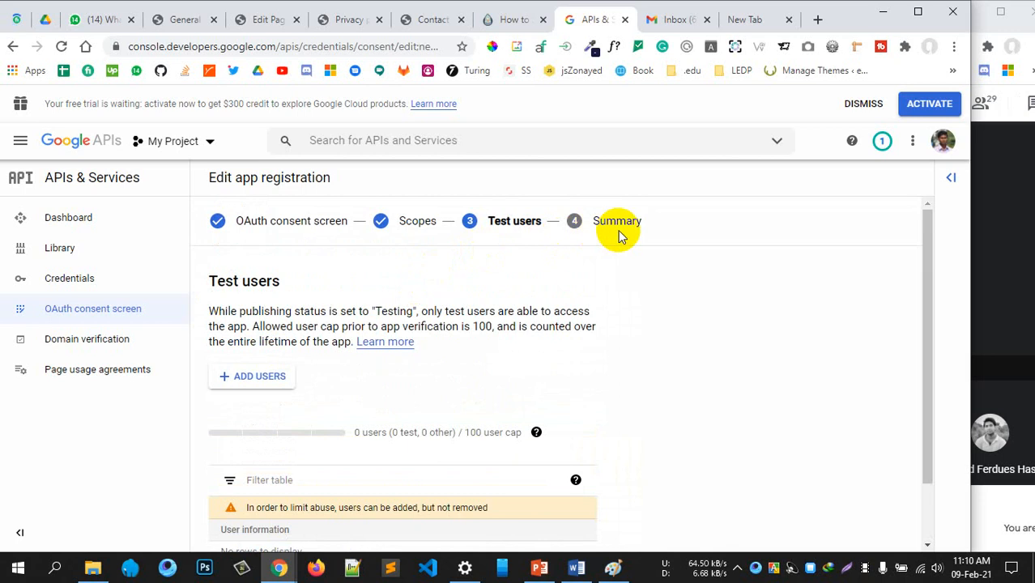
{"action": "scroll", "coordinate": [615, 238], "scroll_direction": "down", "scroll_amount": 1}
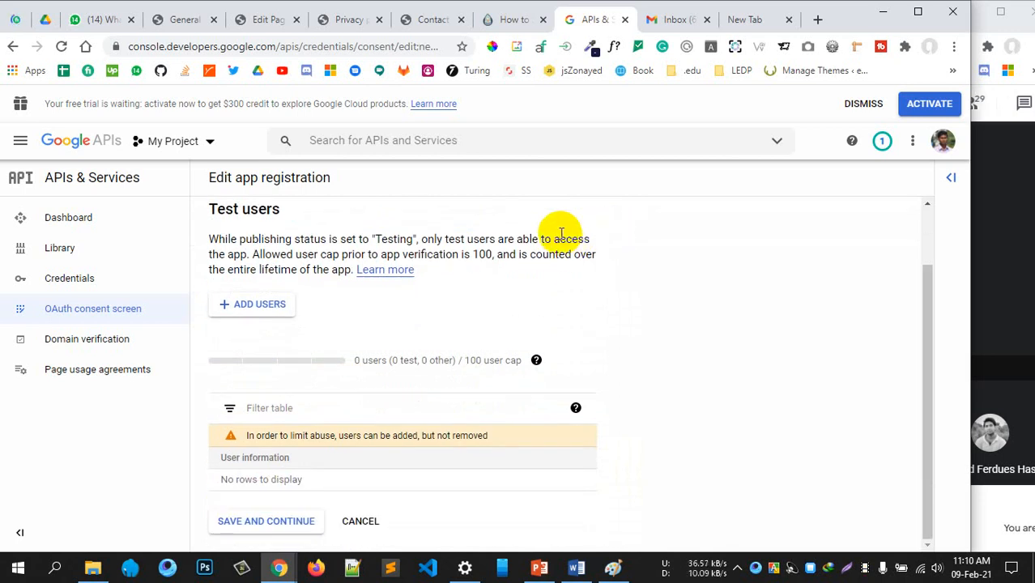
{"action": "scroll", "coordinate": [561, 234], "scroll_direction": "up", "scroll_amount": 1}
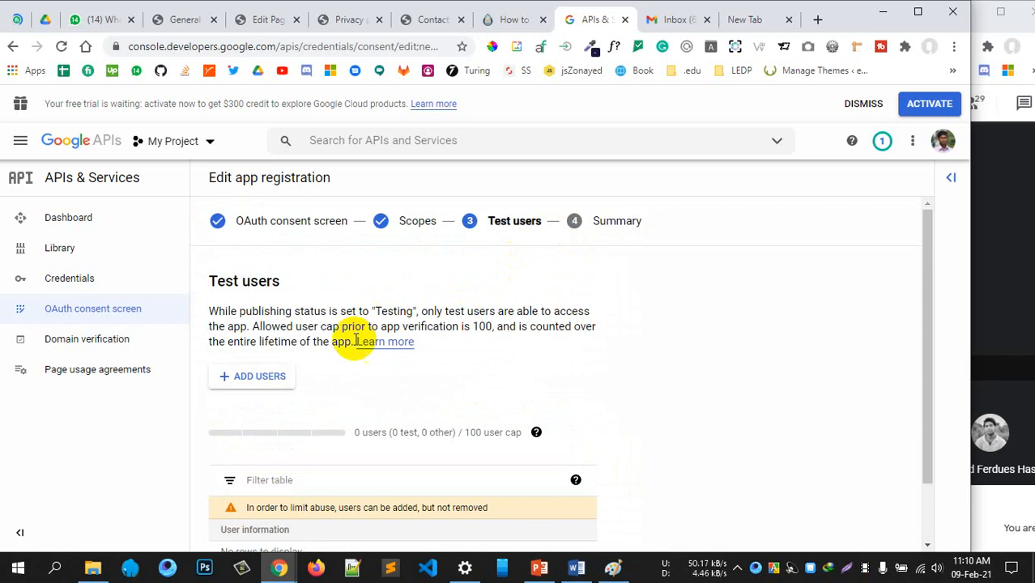
{"action": "scroll", "coordinate": [396, 381], "scroll_direction": "down", "scroll_amount": 1}
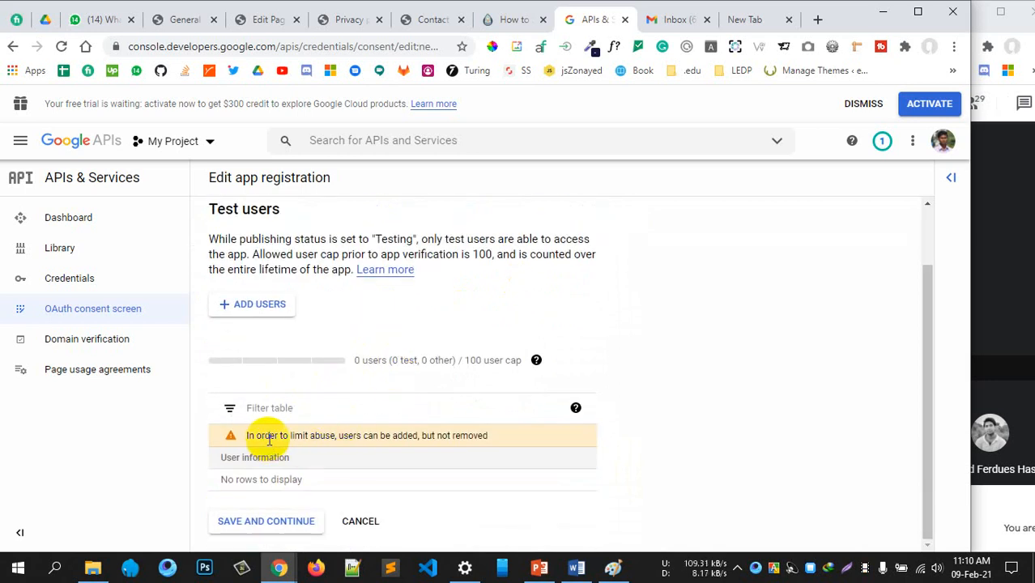
{"action": "left_click_drag", "start_coordinate": [374, 435], "coordinate": [481, 437]}
{"action": "left_click", "coordinate": [479, 437]}
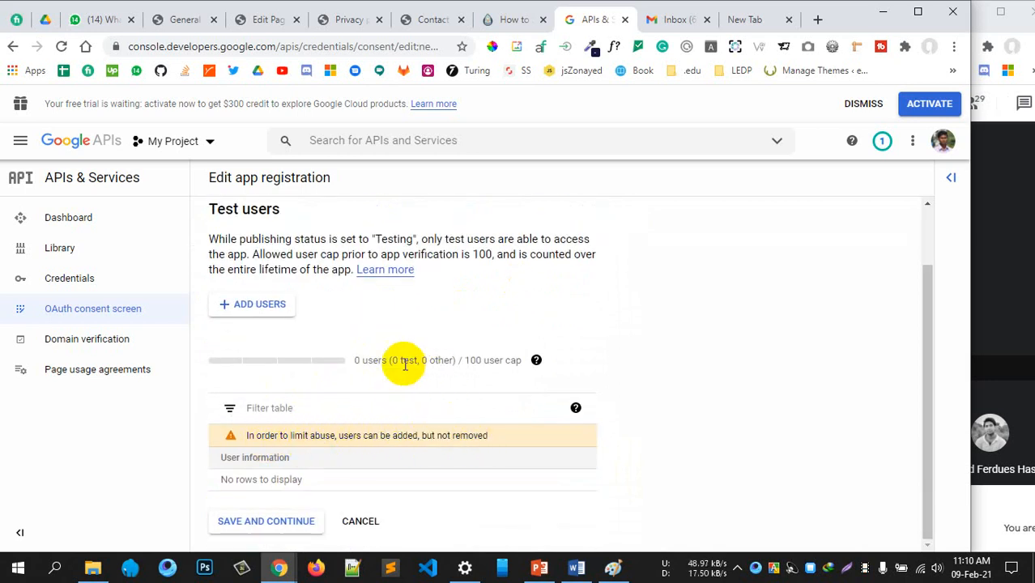
{"action": "left_click_drag", "start_coordinate": [379, 361], "coordinate": [494, 360]}
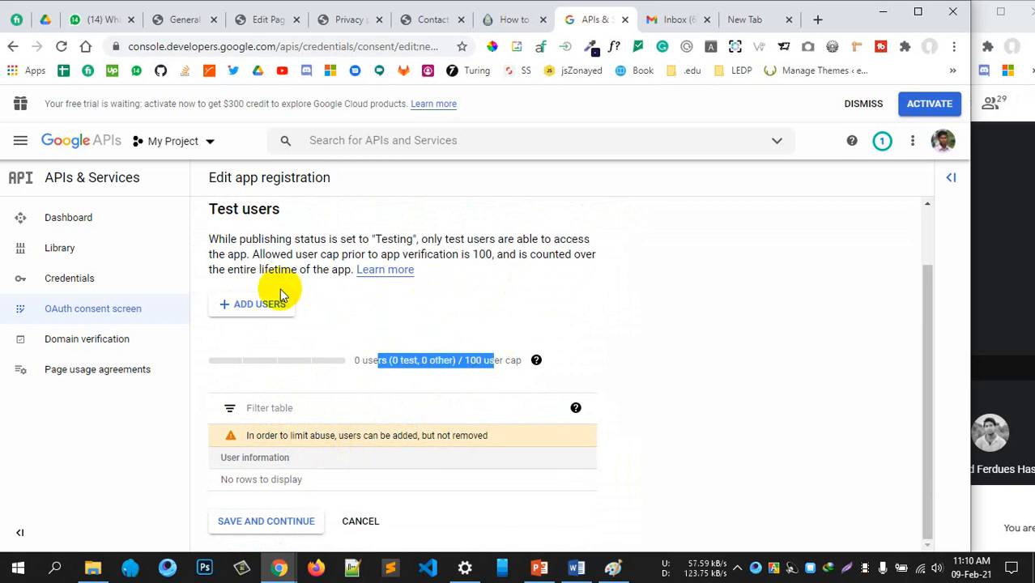
Add the Gmail address as a test user after clearing an invalid entry
{"action": "left_click", "coordinate": [254, 303]}
{"action": "left_click", "coordinate": [547, 272]}
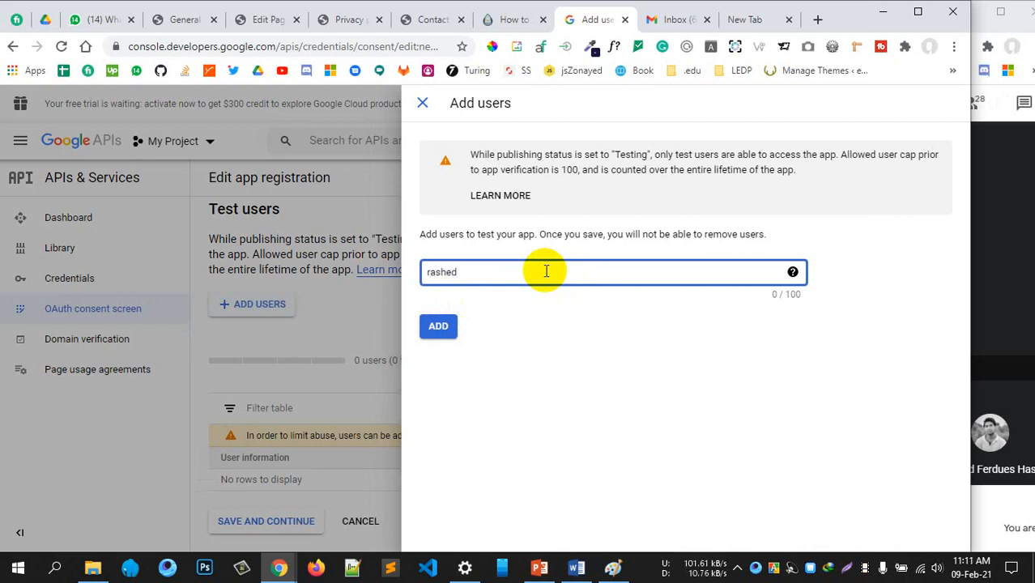
{"action": "left_click", "coordinate": [439, 325]}
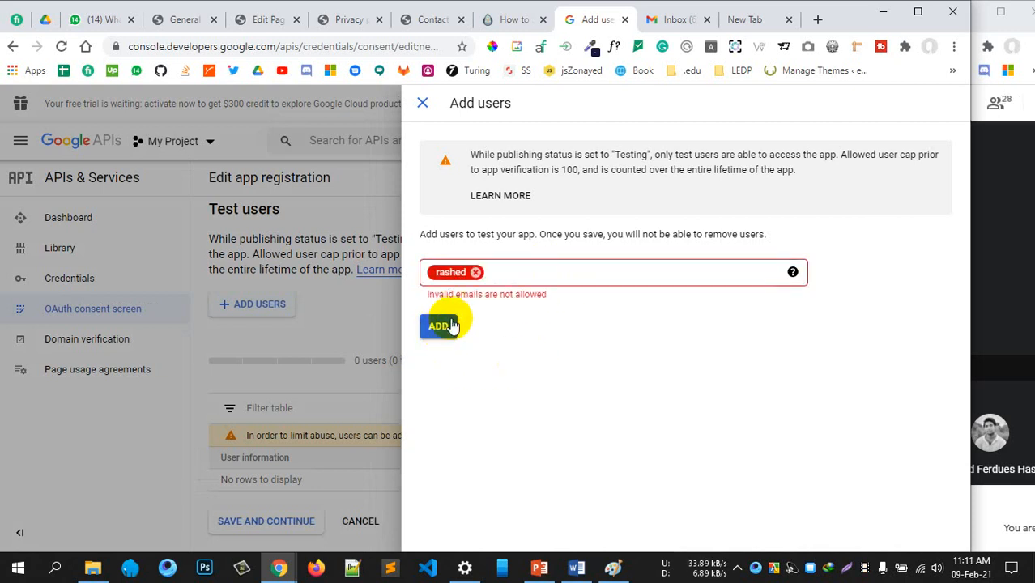
{"action": "left_click", "coordinate": [477, 274]}
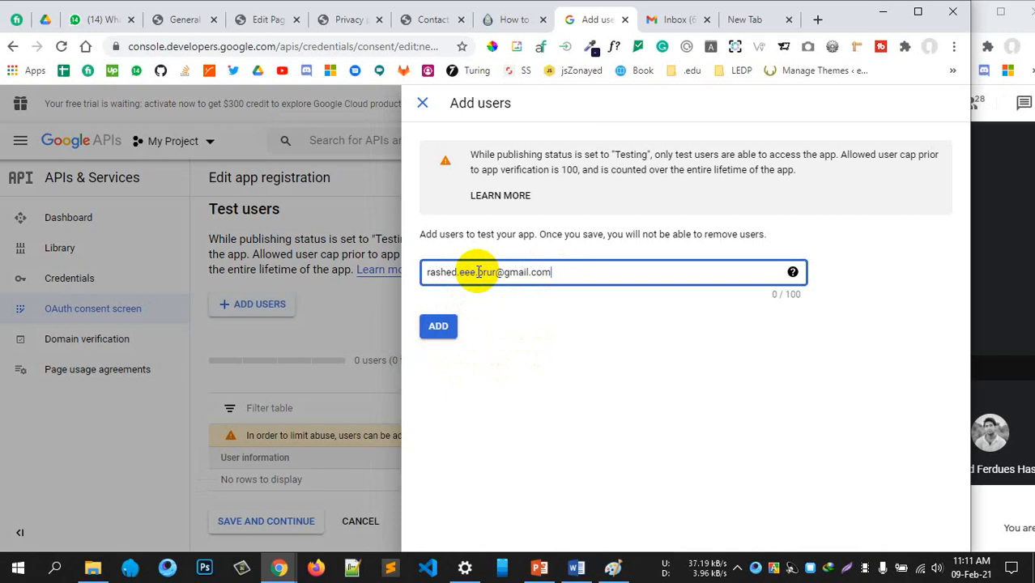
{"action": "left_click", "coordinate": [432, 326]}
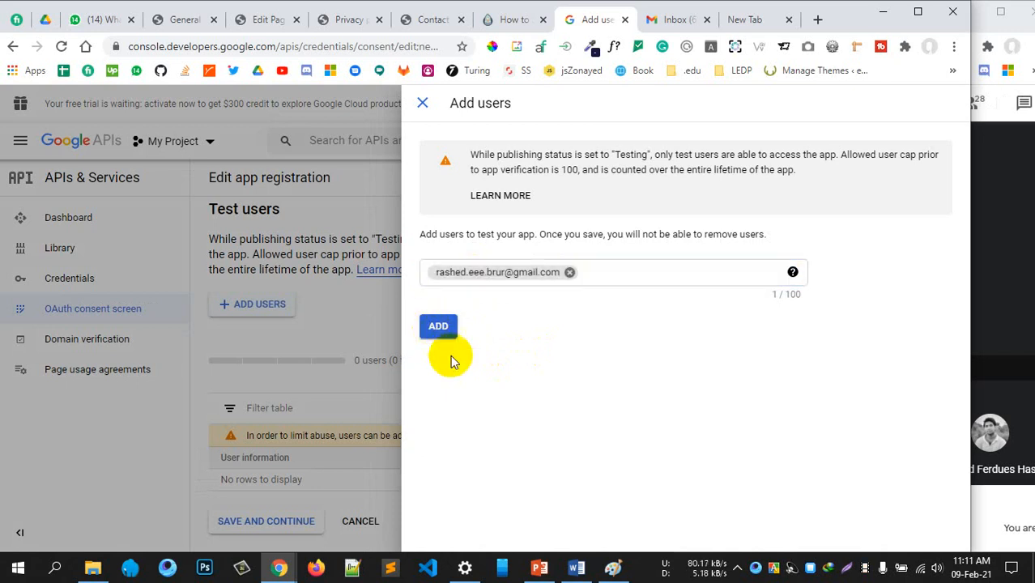
{"action": "left_click", "coordinate": [422, 106]}
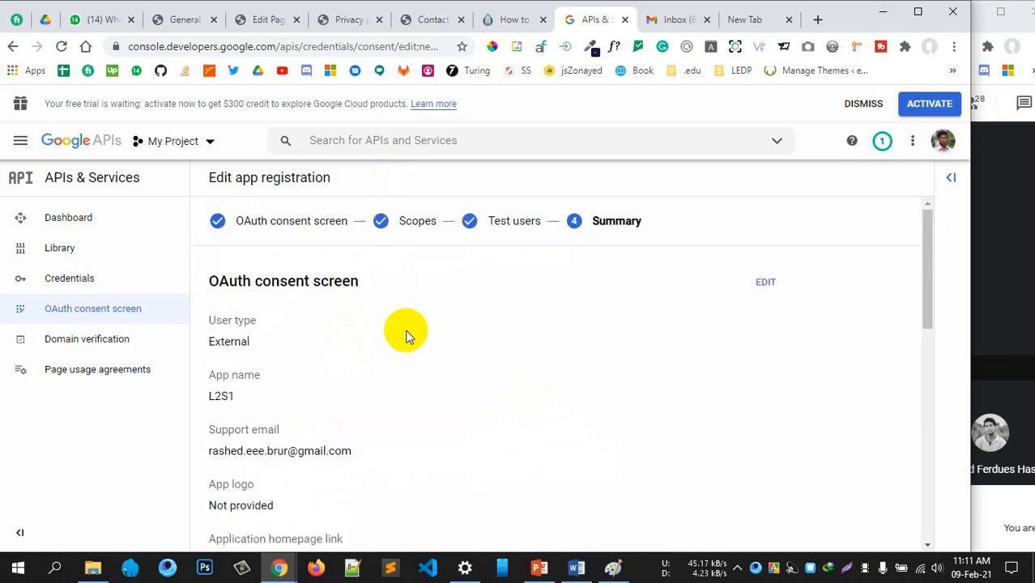
{"action": "scroll", "coordinate": [351, 393], "scroll_direction": "down", "scroll_amount": 2}
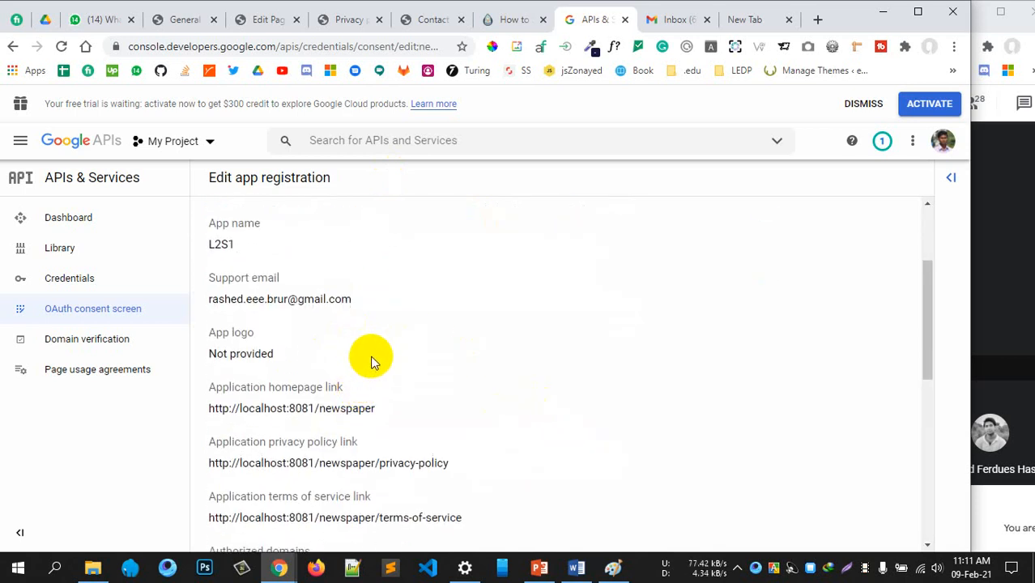
{"action": "scroll", "coordinate": [371, 362], "scroll_direction": "down", "scroll_amount": 6}
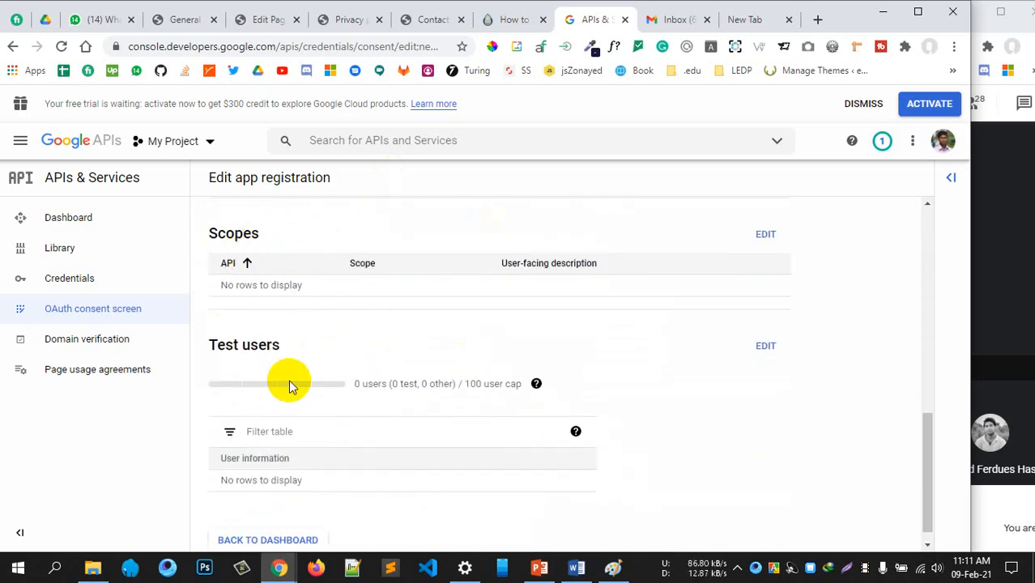
{"action": "scroll", "coordinate": [296, 356], "scroll_direction": "up", "scroll_amount": 6}
{"action": "scroll", "coordinate": [336, 381], "scroll_direction": "down", "scroll_amount": 5}
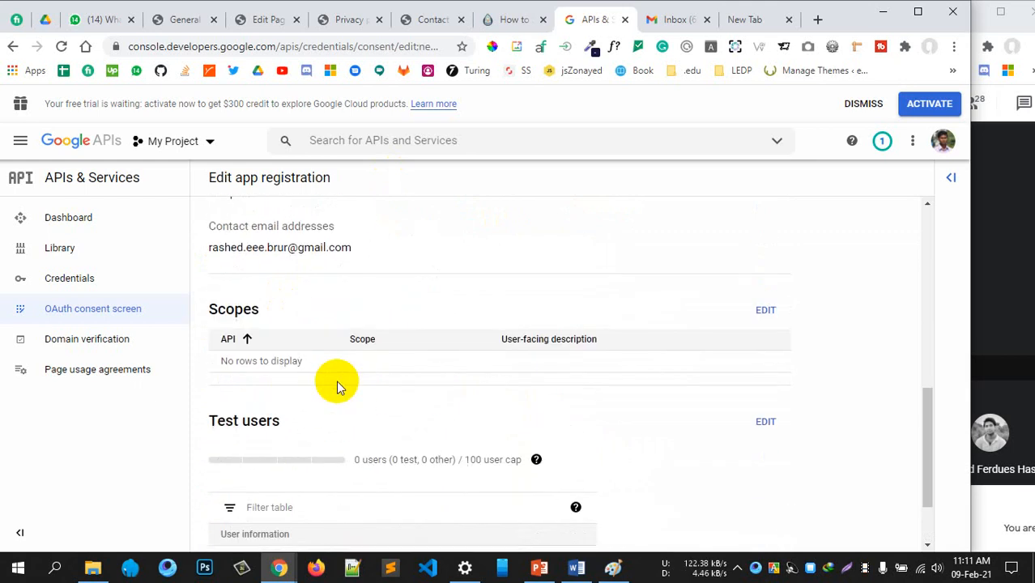
{"action": "scroll", "coordinate": [336, 381], "scroll_direction": "down", "scroll_amount": 1}
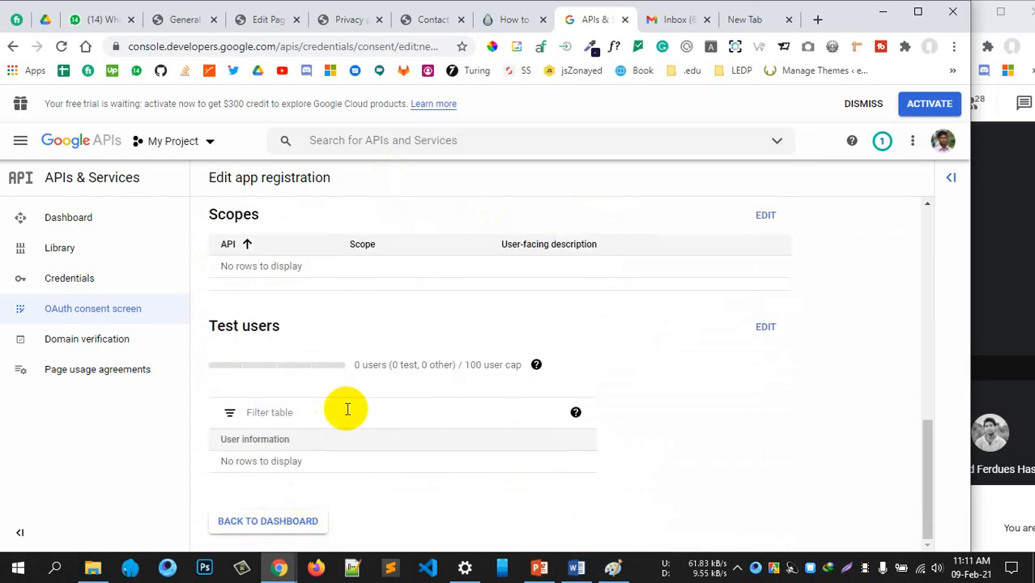
{"action": "scroll", "coordinate": [346, 409], "scroll_direction": "up", "scroll_amount": 5}
{"action": "scroll", "coordinate": [361, 356], "scroll_direction": "down", "scroll_amount": 5}
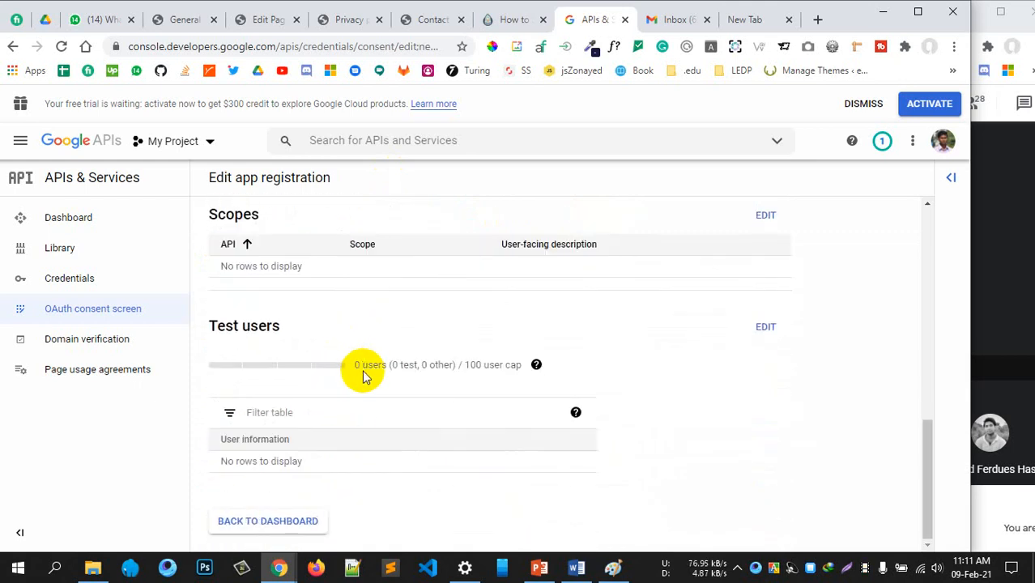
{"action": "scroll", "coordinate": [307, 340], "scroll_direction": "up", "scroll_amount": 8}
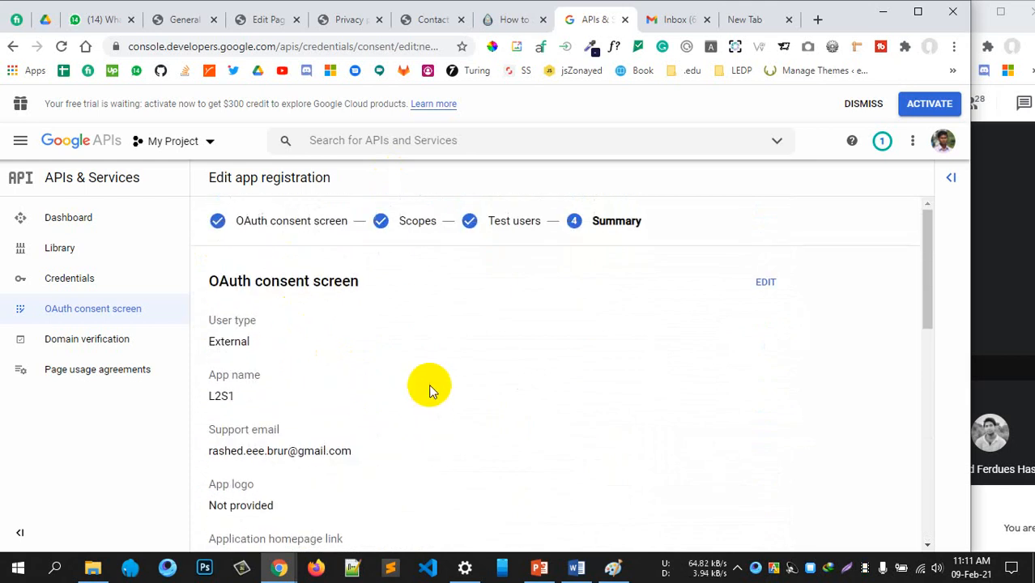
{"action": "scroll", "coordinate": [428, 384], "scroll_direction": "down", "scroll_amount": 1}
{"action": "left_click", "coordinate": [502, 25]}
{"action": "scroll", "coordinate": [606, 359], "scroll_direction": "down", "scroll_amount": 2}
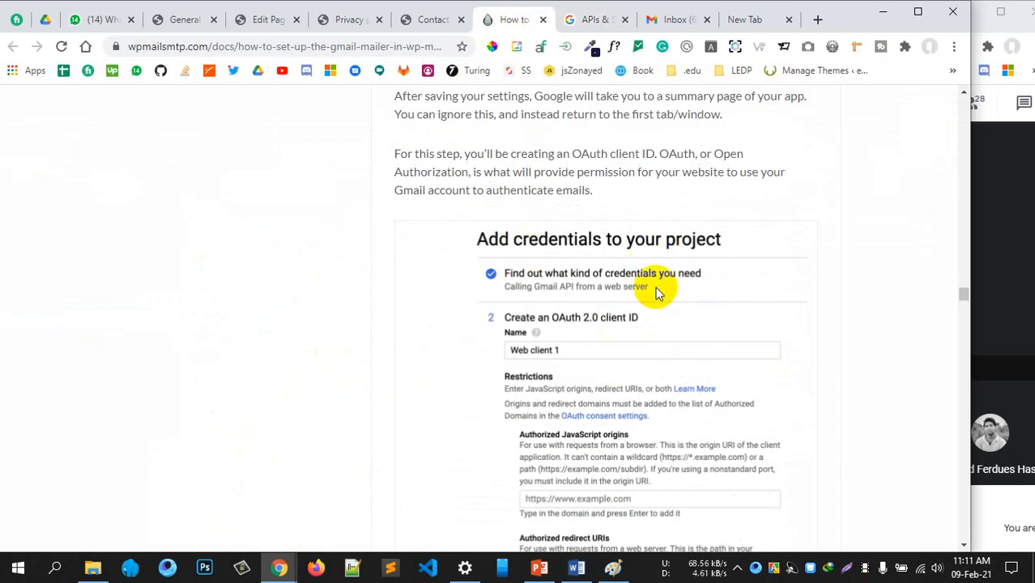
{"action": "scroll", "coordinate": [553, 356], "scroll_direction": "down", "scroll_amount": 4}
{"action": "scroll", "coordinate": [550, 356], "scroll_direction": "down", "scroll_amount": 3}
{"action": "scroll", "coordinate": [555, 347], "scroll_direction": "up", "scroll_amount": 8}
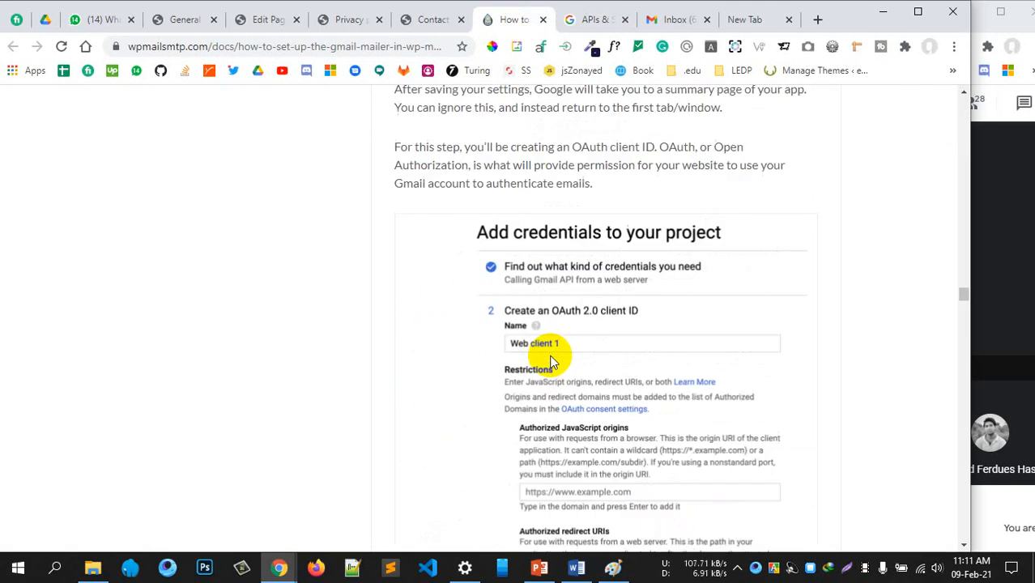
{"action": "left_click", "coordinate": [575, 24]}
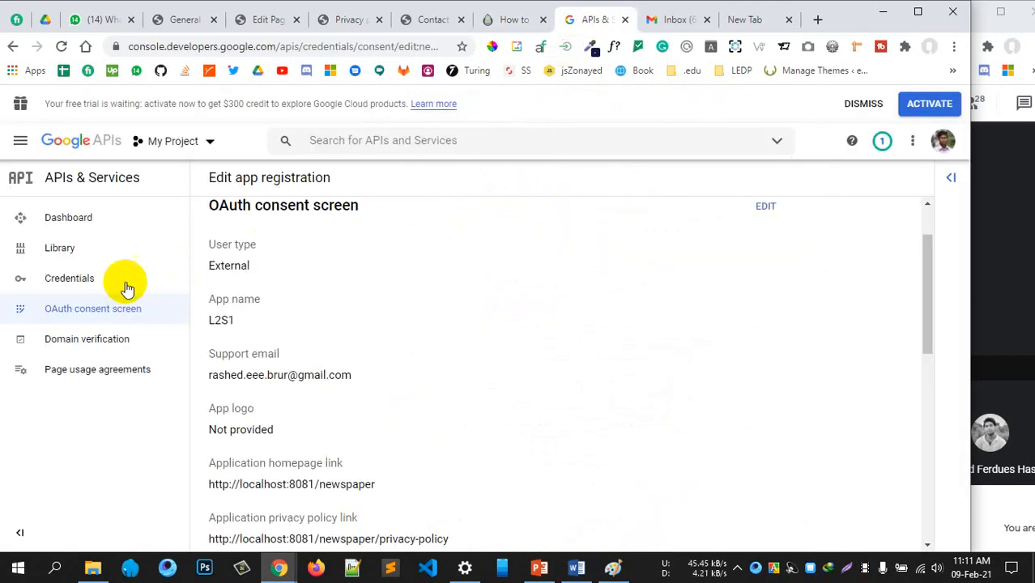
On the Credentials page, create a new OAuth client ID after checking the guide
{"action": "left_click", "coordinate": [73, 283]}
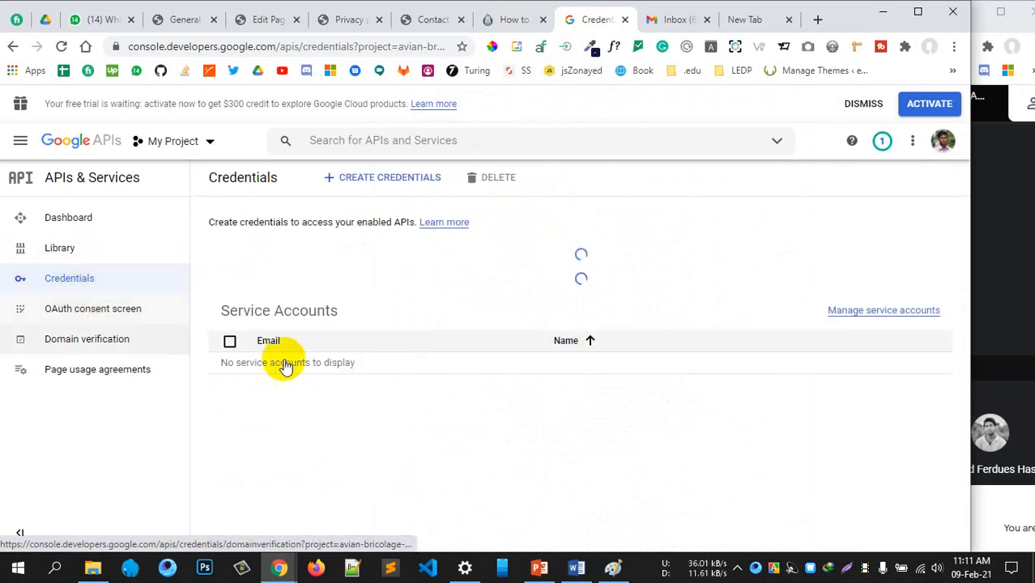
{"action": "left_click", "coordinate": [385, 181]}
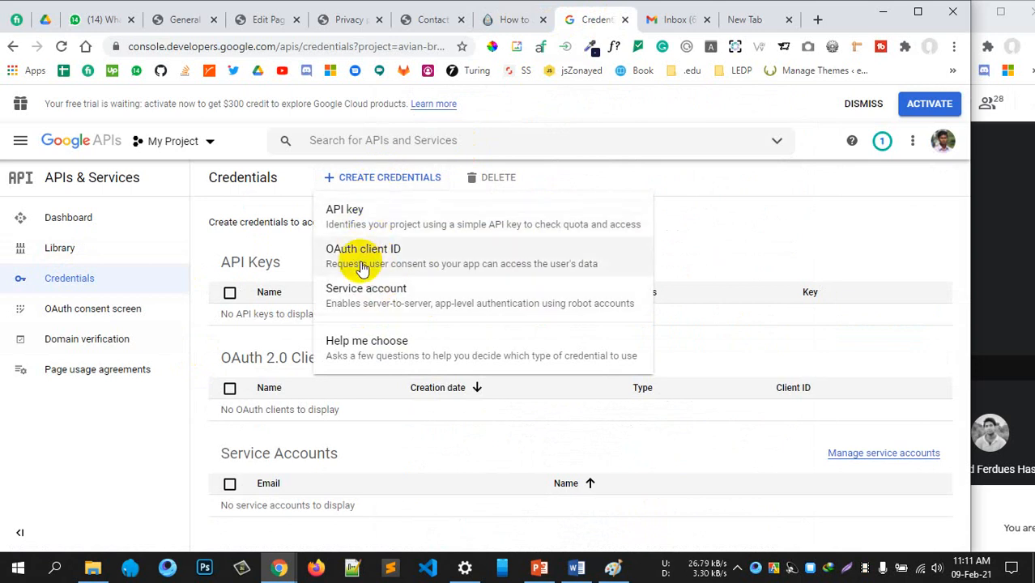
{"action": "left_click", "coordinate": [492, 20]}
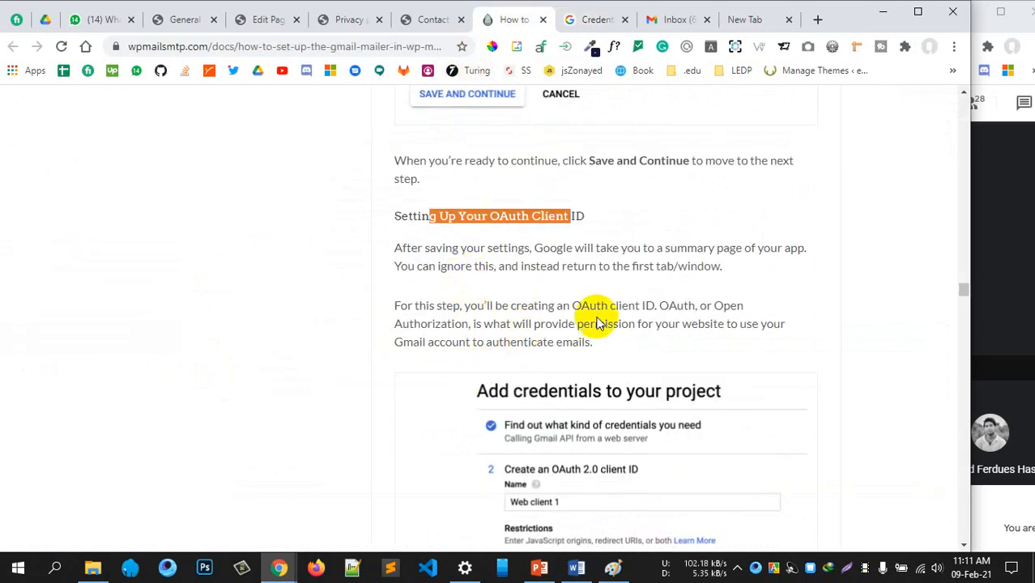
{"action": "left_click_drag", "start_coordinate": [581, 308], "coordinate": [646, 306]}
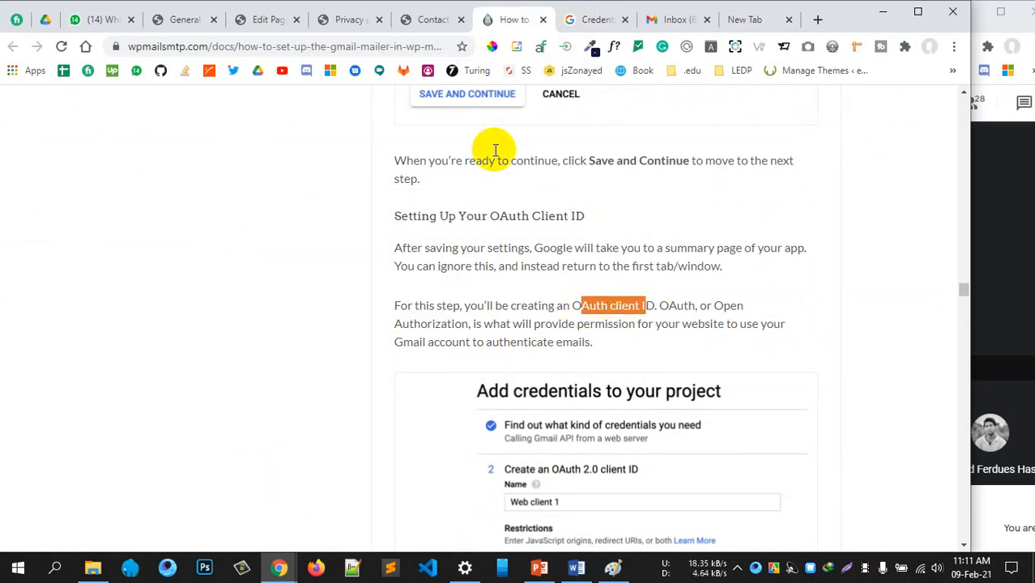
{"action": "left_click", "coordinate": [571, 20]}
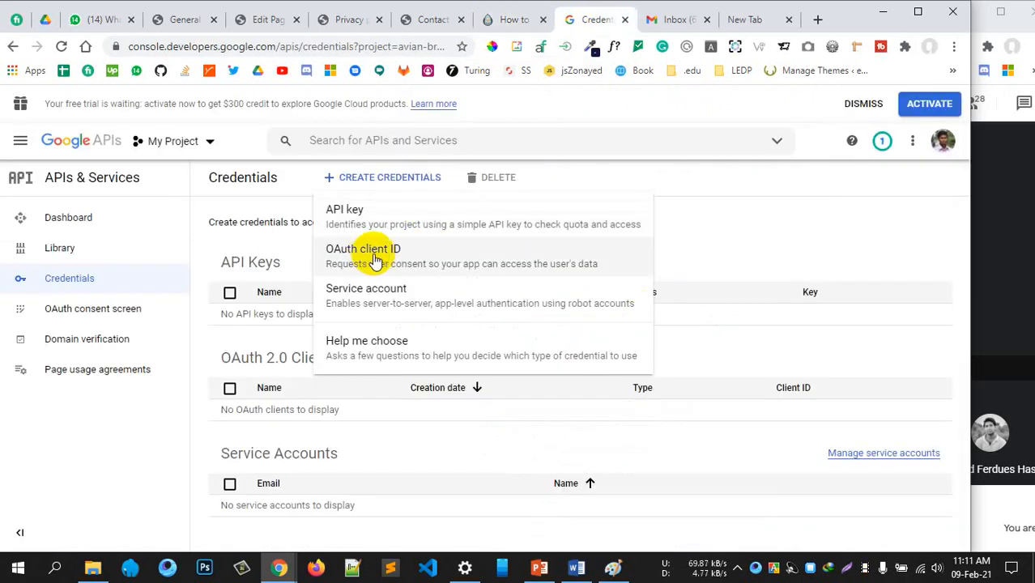
{"action": "left_click", "coordinate": [400, 261]}
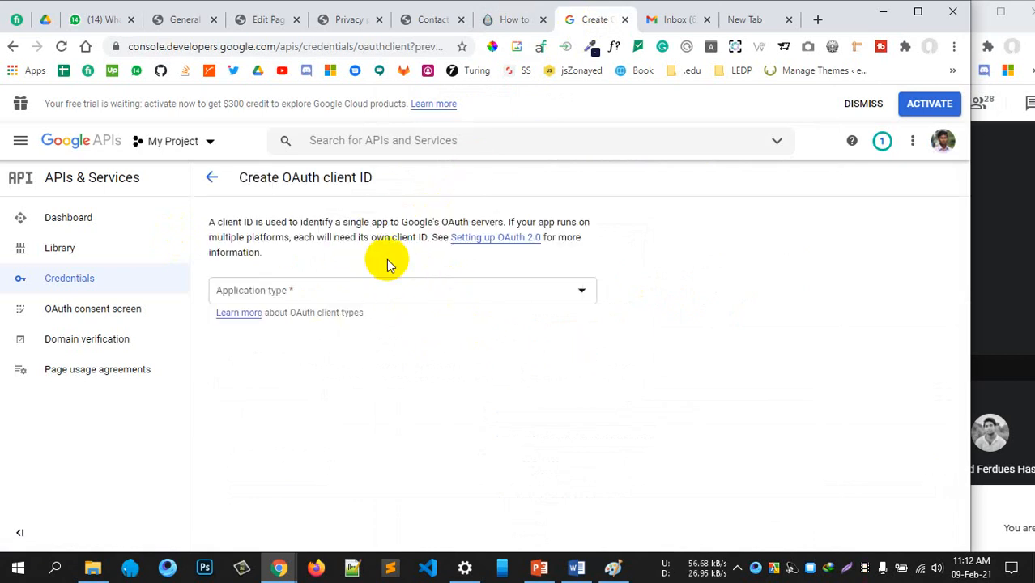
Set the OAuth client's Application type to Web application
{"action": "left_click", "coordinate": [357, 294]}
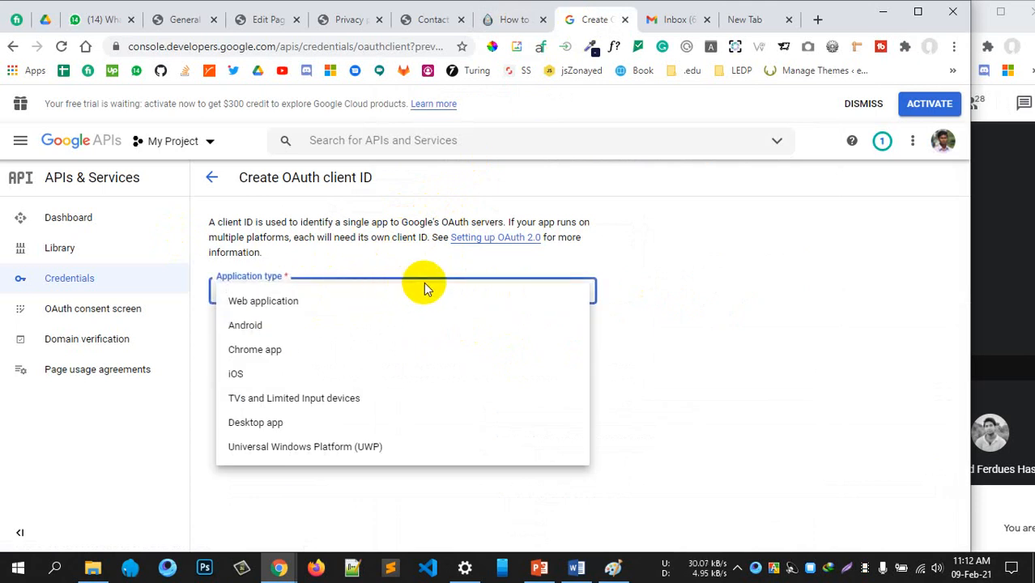
{"action": "left_click", "coordinate": [301, 304]}
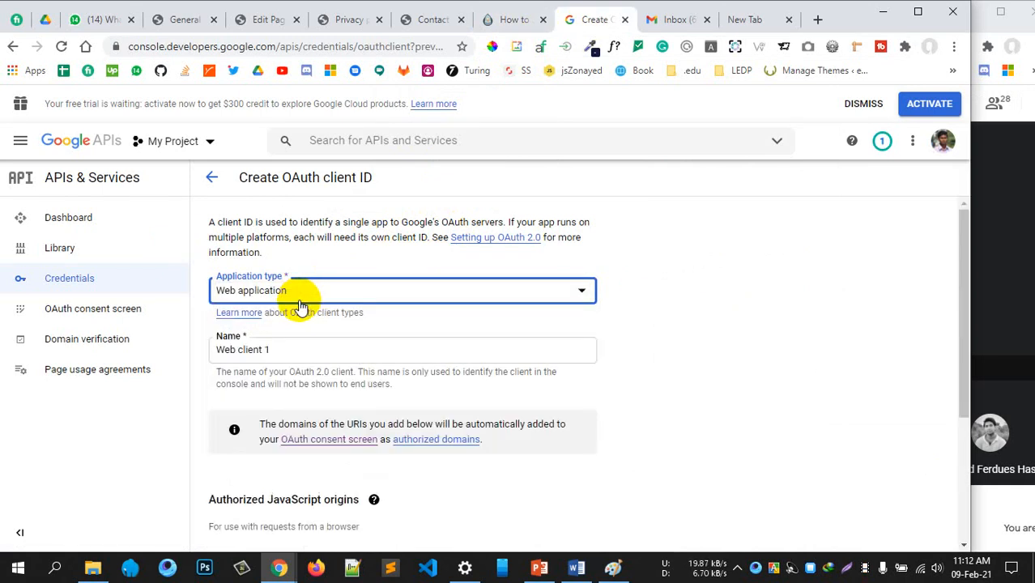
{"action": "scroll", "coordinate": [383, 333], "scroll_direction": "down", "scroll_amount": 1}
{"action": "left_click", "coordinate": [314, 273]}
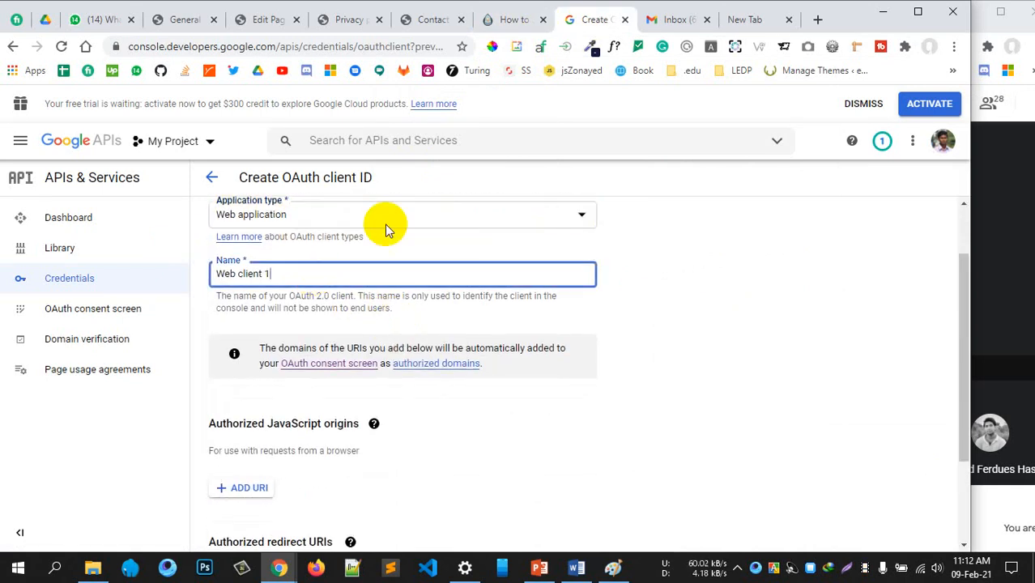
Keep the default client name Web client 1 after checking the guide
{"action": "left_click", "coordinate": [494, 21]}
{"action": "scroll", "coordinate": [519, 331], "scroll_direction": "down", "scroll_amount": 2}
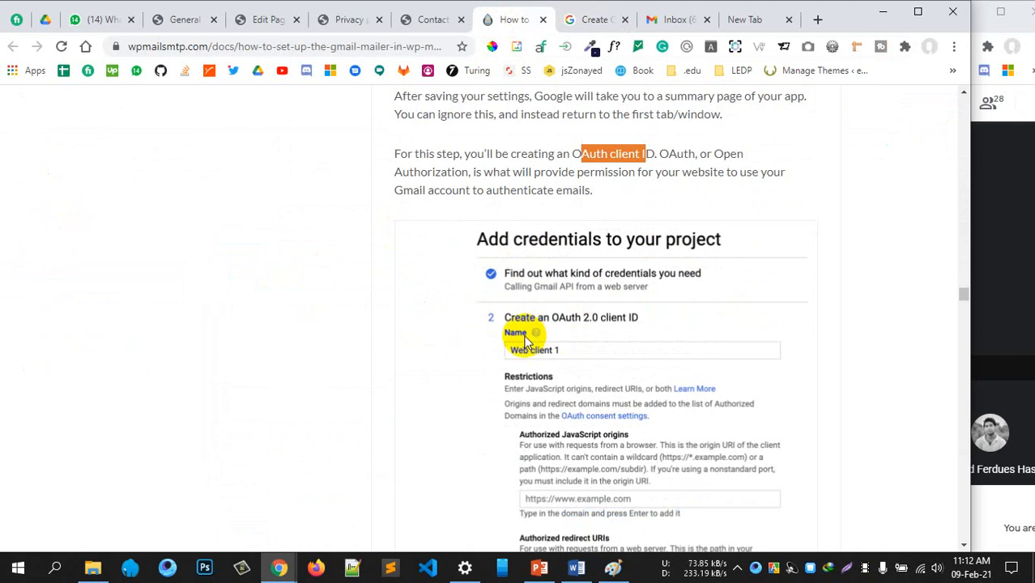
{"action": "scroll", "coordinate": [543, 308], "scroll_direction": "down", "scroll_amount": 1}
{"action": "scroll", "coordinate": [567, 287], "scroll_direction": "down", "scroll_amount": 4}
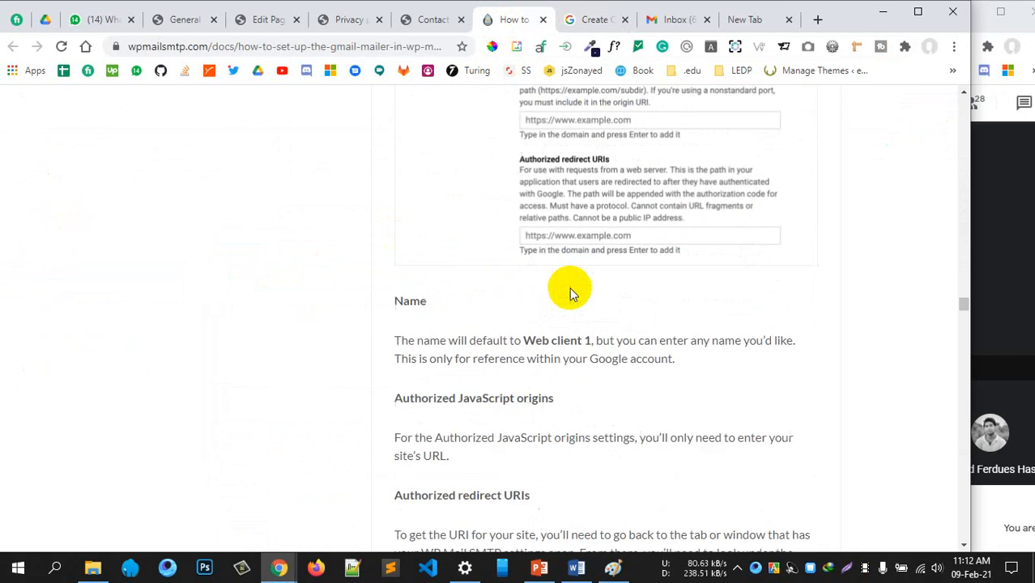
{"action": "scroll", "coordinate": [566, 290], "scroll_direction": "up", "scroll_amount": 2}
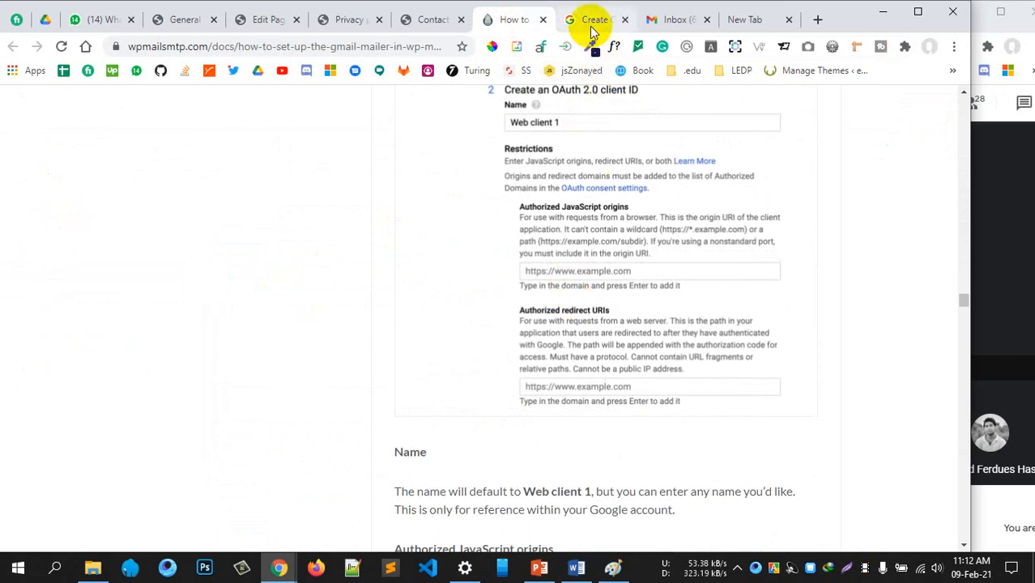
{"action": "scroll", "coordinate": [548, 413], "scroll_direction": "down", "scroll_amount": 4}
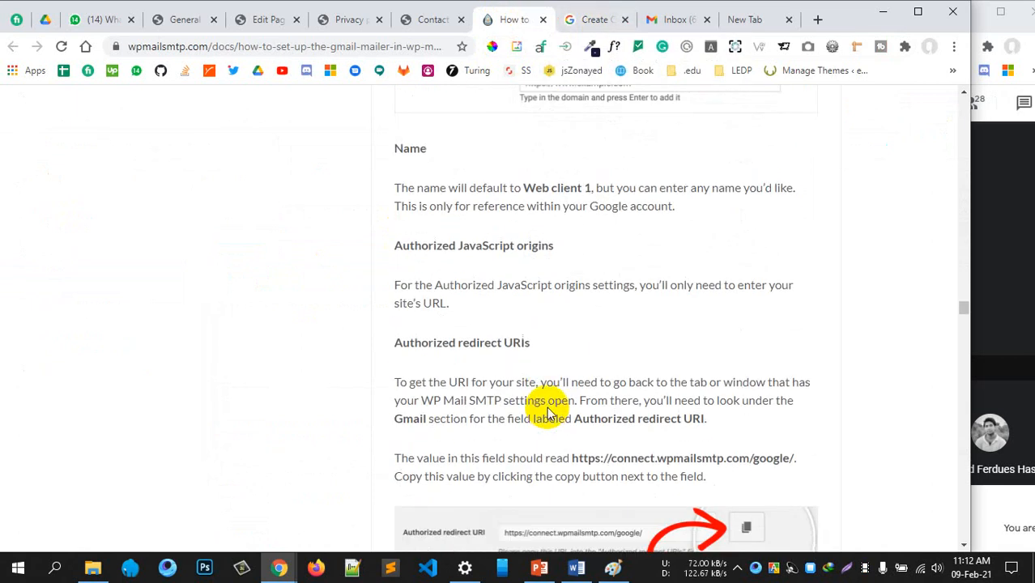
{"action": "scroll", "coordinate": [546, 405], "scroll_direction": "down", "scroll_amount": 3}
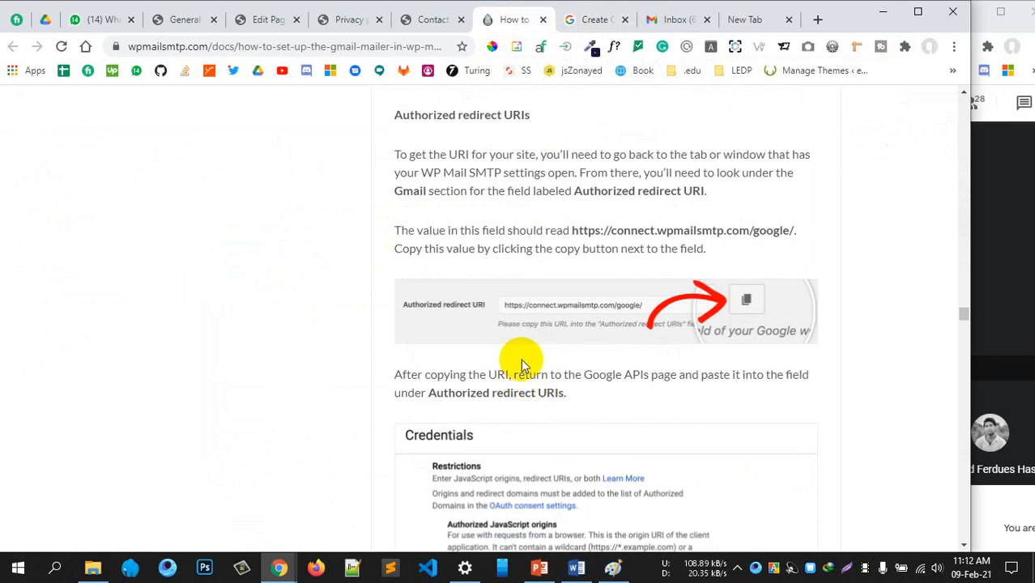
{"action": "scroll", "coordinate": [526, 323], "scroll_direction": "up", "scroll_amount": 1}
{"action": "left_click", "coordinate": [577, 17]}
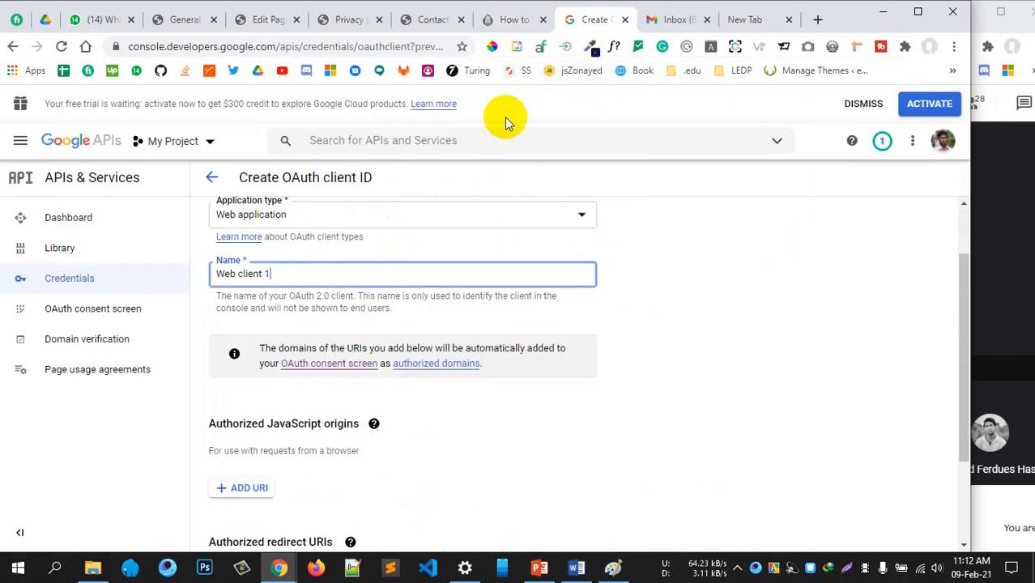
{"action": "scroll", "coordinate": [369, 279], "scroll_direction": "up", "scroll_amount": 1}
{"action": "scroll", "coordinate": [366, 277], "scroll_direction": "down", "scroll_amount": 1}
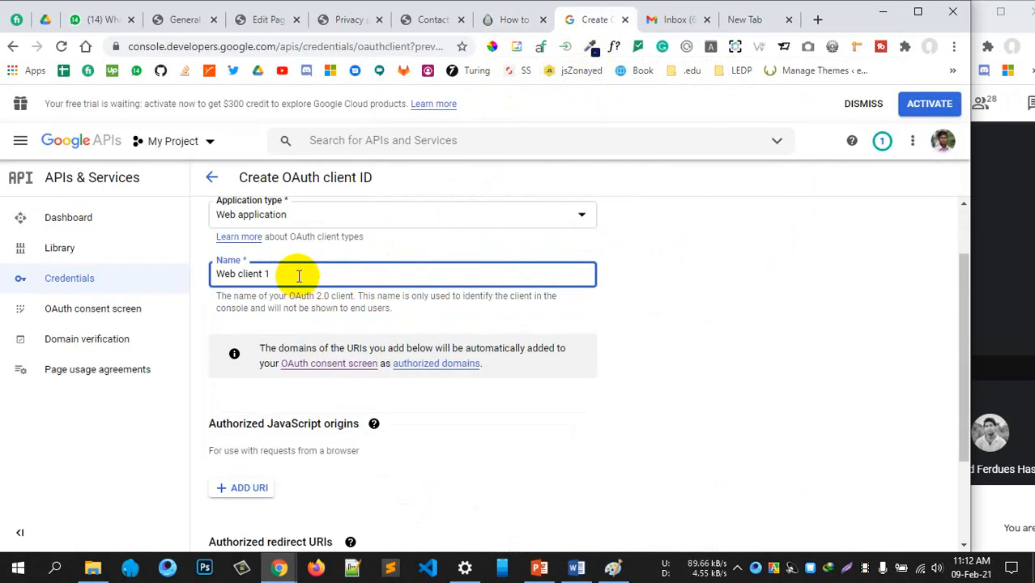
{"action": "left_click", "coordinate": [679, 359]}
Compare the Authorized redirect URIs section with the guide's redirect URI instructions
{"action": "scroll", "coordinate": [679, 359], "scroll_direction": "down", "scroll_amount": 2}
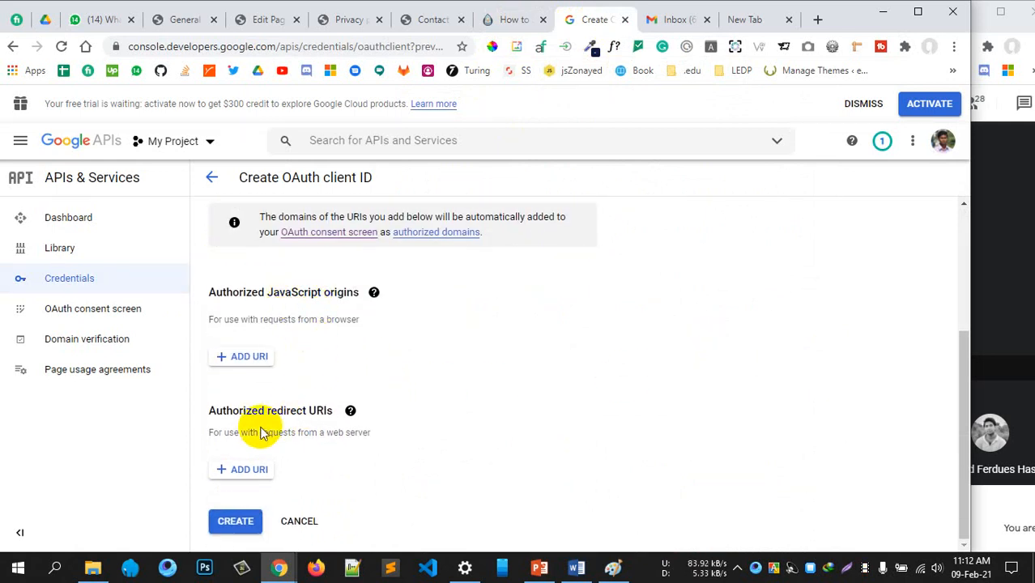
{"action": "left_click_drag", "start_coordinate": [271, 431], "coordinate": [337, 431]}
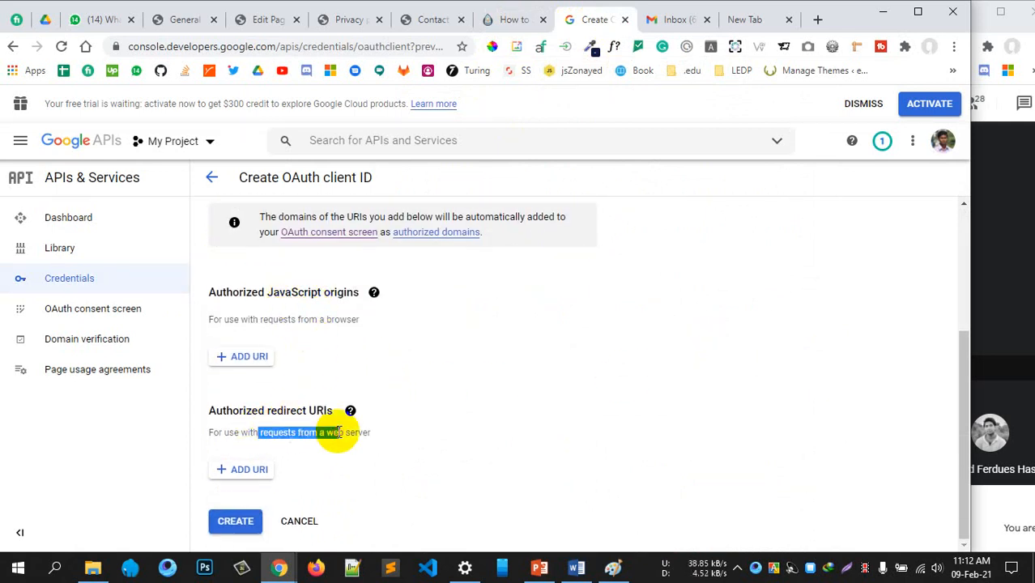
{"action": "left_click", "coordinate": [510, 30]}
{"action": "scroll", "coordinate": [566, 307], "scroll_direction": "down", "scroll_amount": 1}
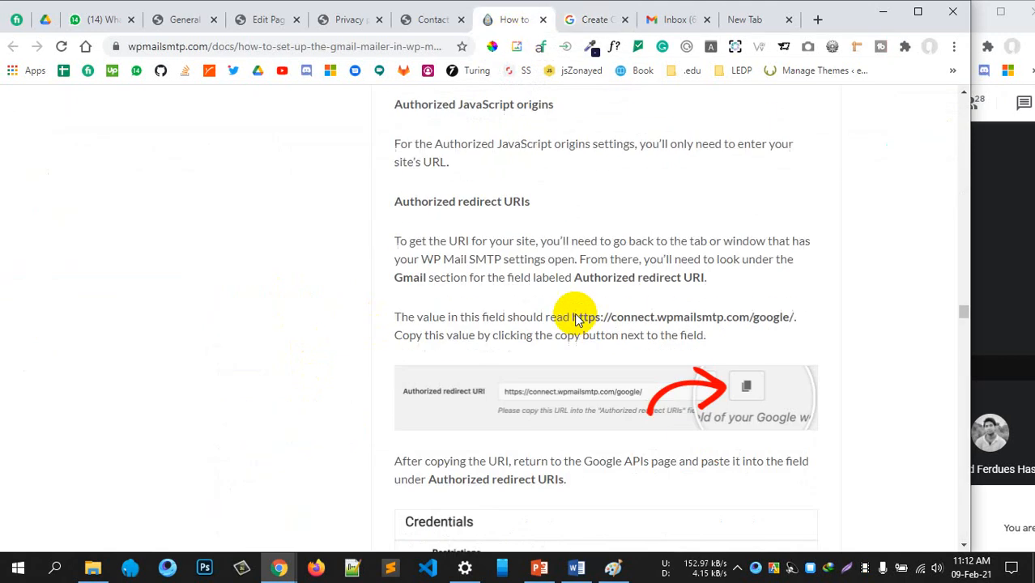
{"action": "scroll", "coordinate": [541, 301], "scroll_direction": "up", "scroll_amount": 5}
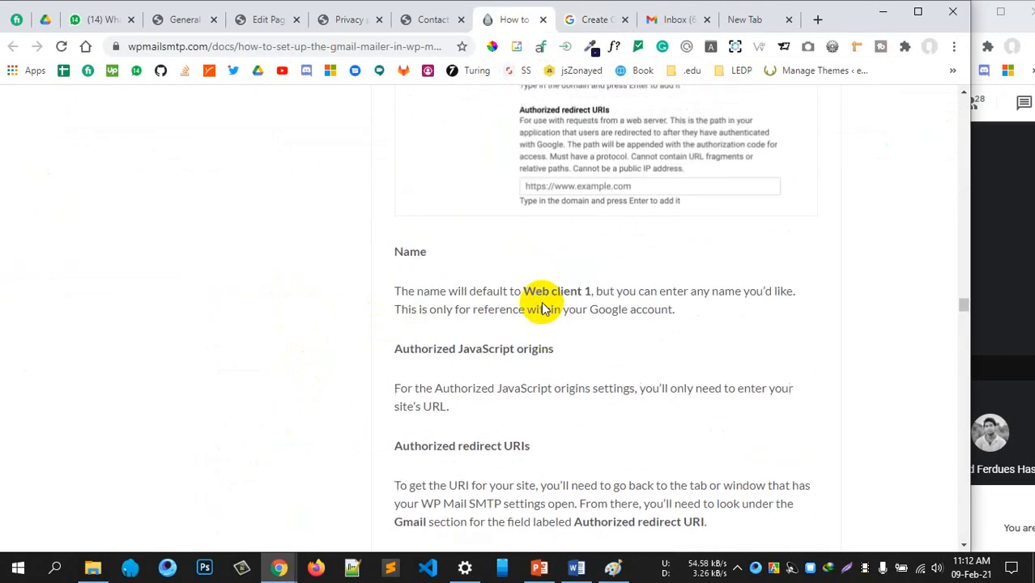
{"action": "scroll", "coordinate": [553, 276], "scroll_direction": "up", "scroll_amount": 2}
{"action": "scroll", "coordinate": [605, 346], "scroll_direction": "down", "scroll_amount": 7}
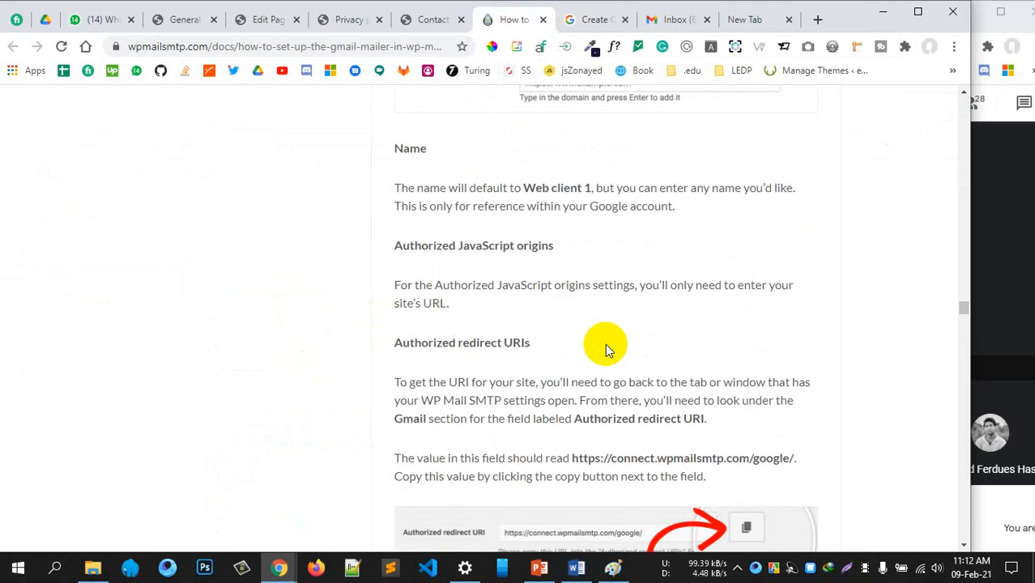
{"action": "scroll", "coordinate": [715, 379], "scroll_direction": "down", "scroll_amount": 1}
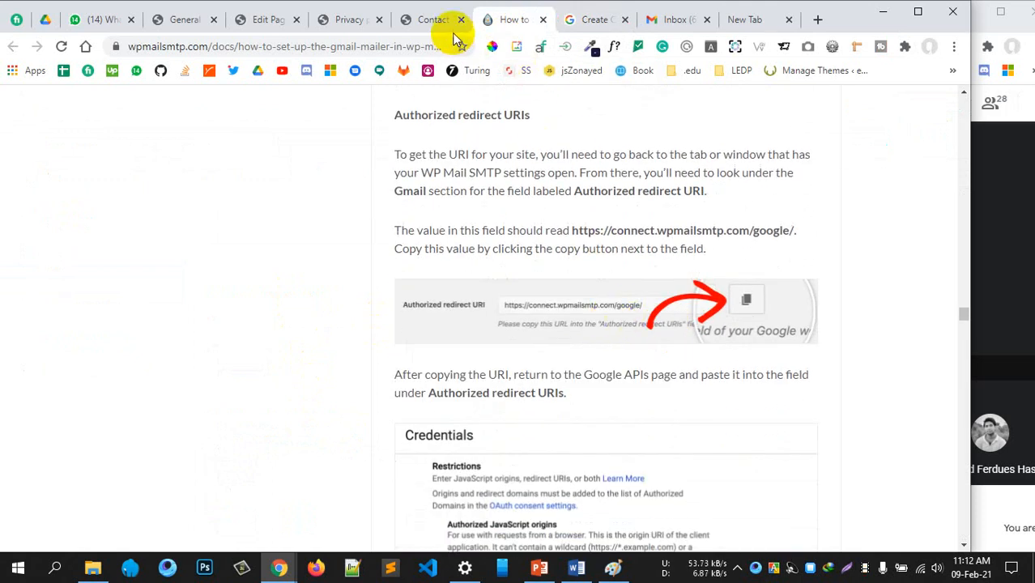
{"action": "left_click", "coordinate": [166, 21]}
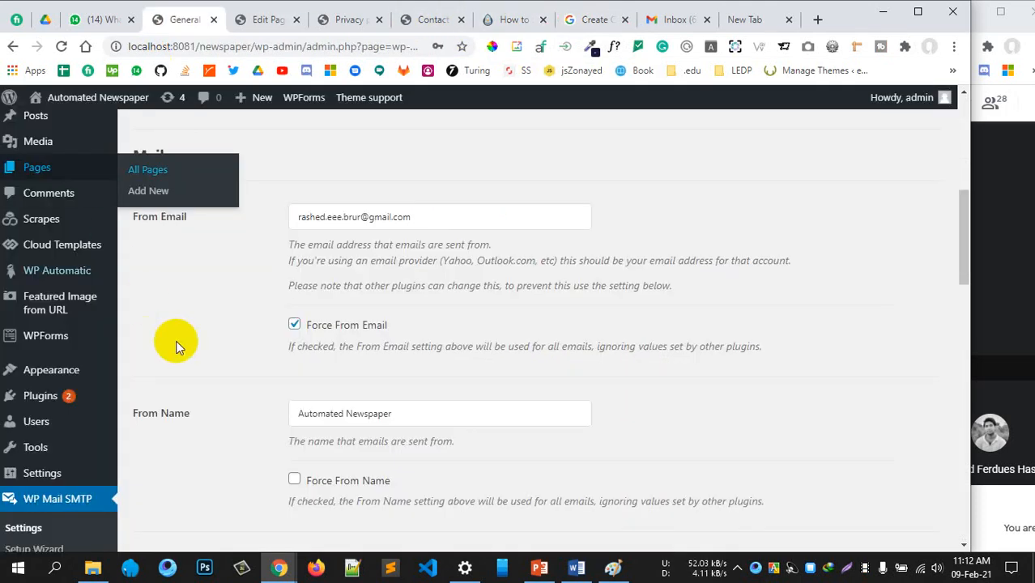
{"action": "scroll", "coordinate": [148, 480], "scroll_direction": "down", "scroll_amount": 10}
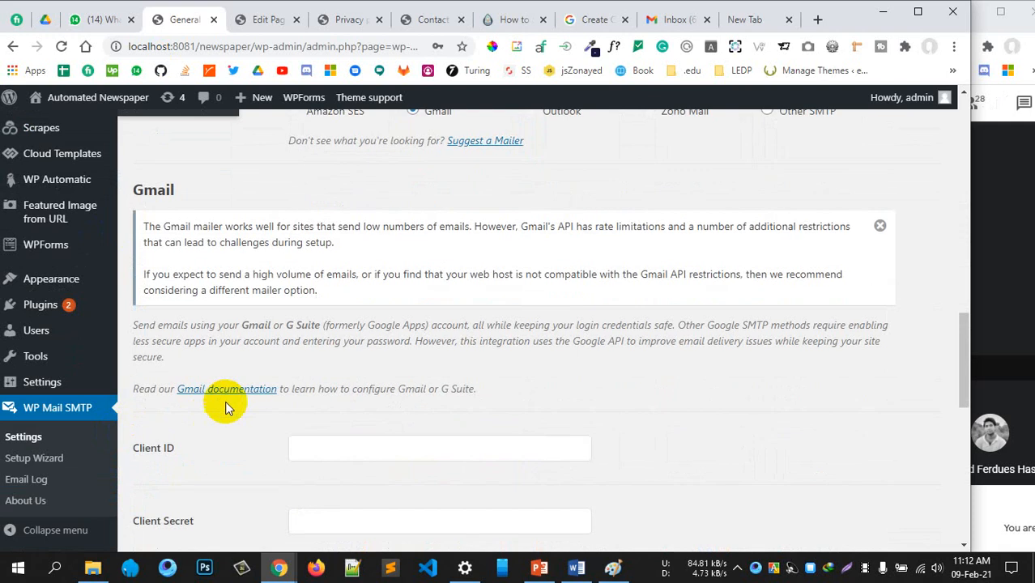
{"action": "scroll", "coordinate": [250, 401], "scroll_direction": "down", "scroll_amount": 4}
{"action": "scroll", "coordinate": [251, 403], "scroll_direction": "up", "scroll_amount": 1}
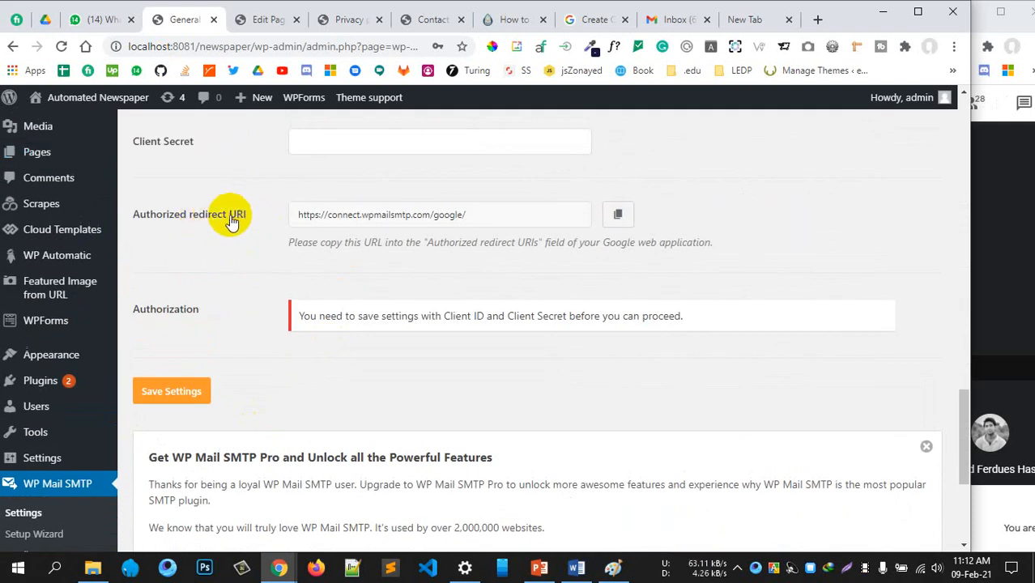
{"action": "scroll", "coordinate": [233, 223], "scroll_direction": "up", "scroll_amount": 1}
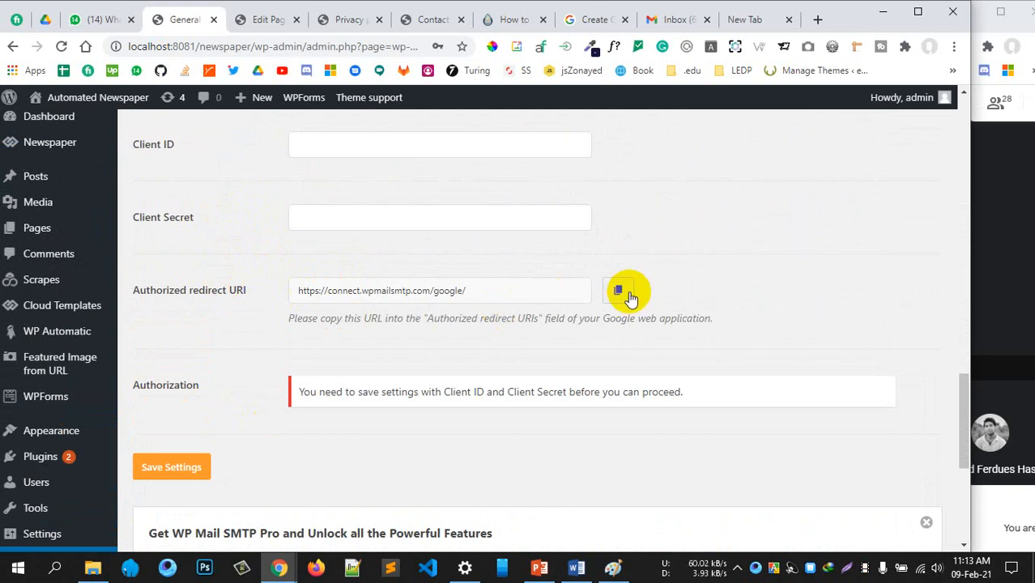
{"action": "left_click", "coordinate": [629, 295]}
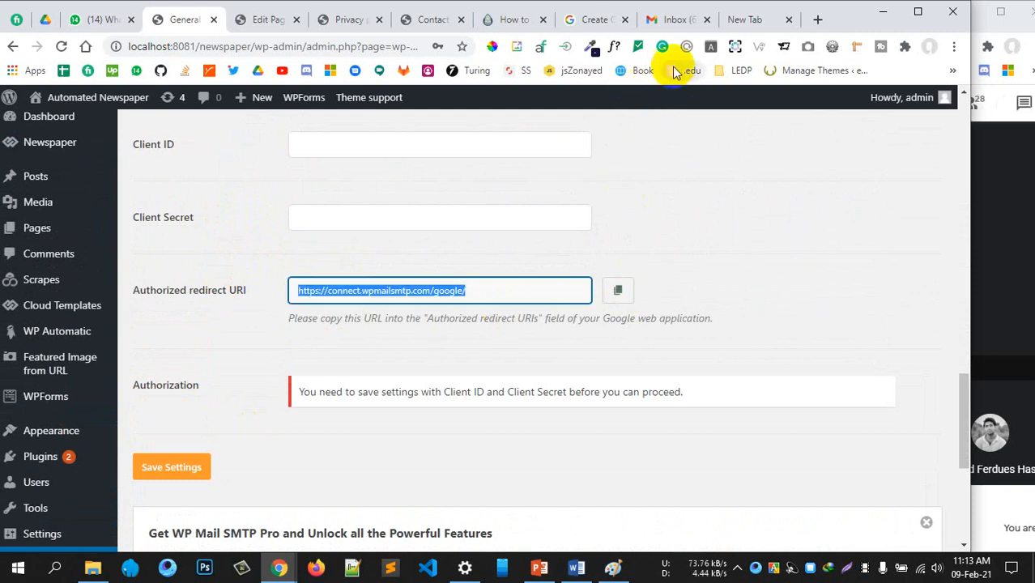
{"action": "left_click", "coordinate": [596, 20]}
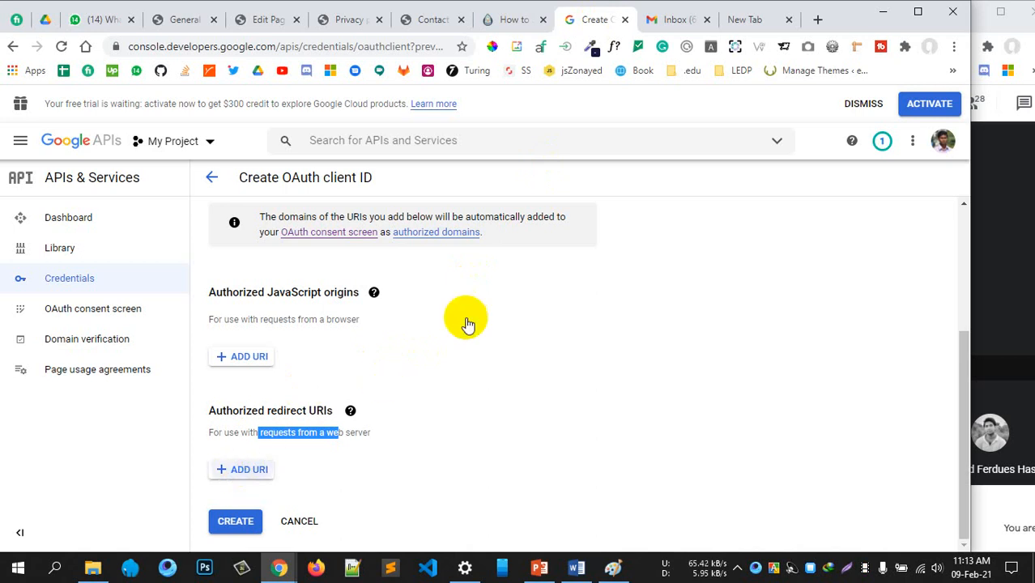
{"action": "left_click", "coordinate": [342, 431]}
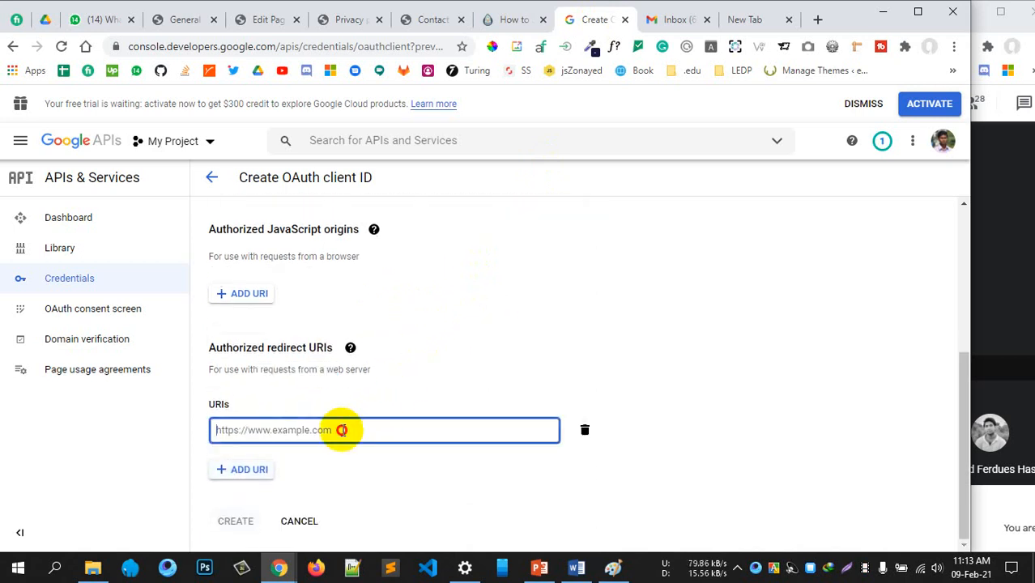
{"action": "key", "text": "ctrl+v"}
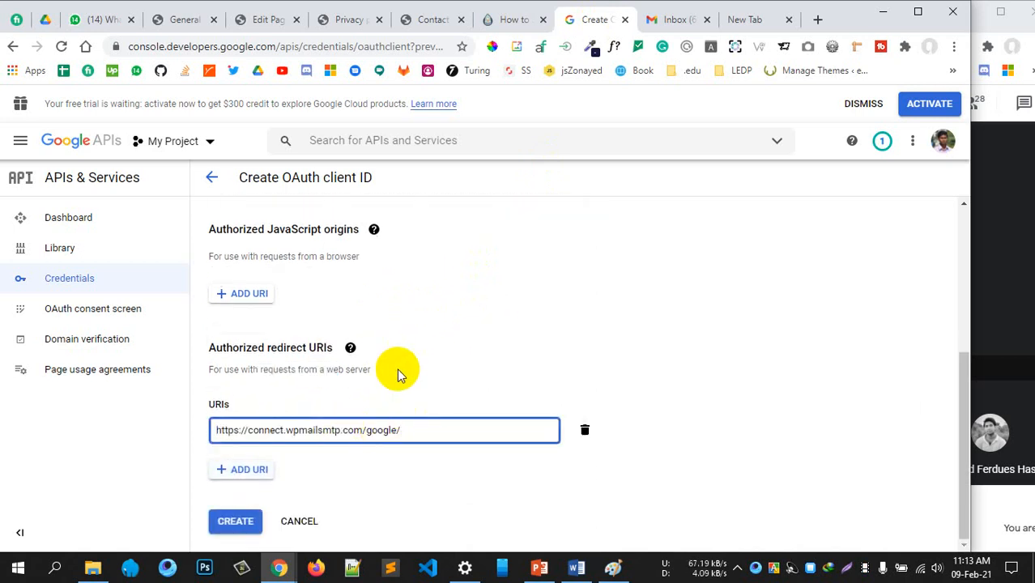
{"action": "left_click", "coordinate": [513, 327]}
{"action": "mouse_move", "coordinate": [350, 348]}
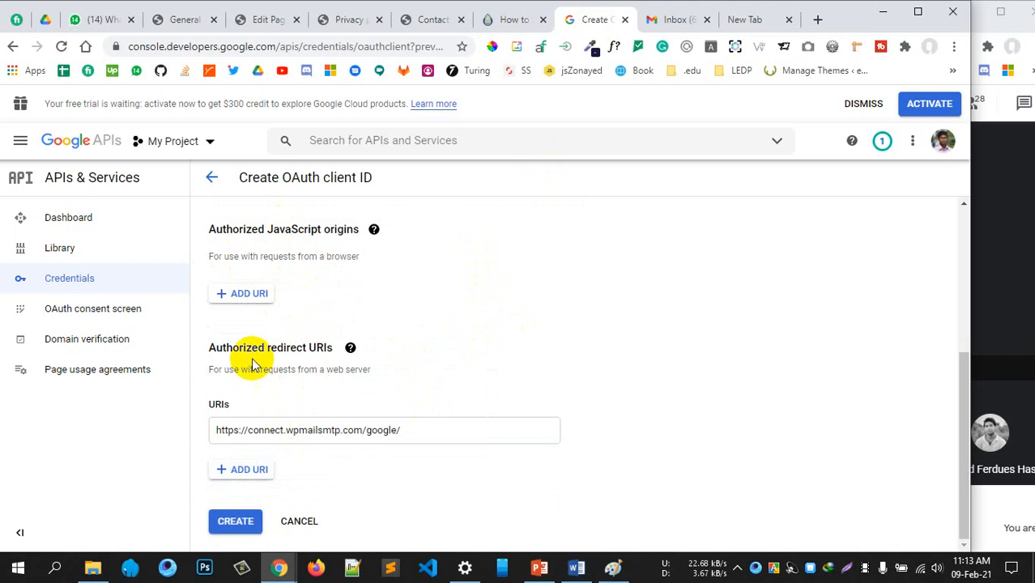
{"action": "left_click", "coordinate": [241, 522]}
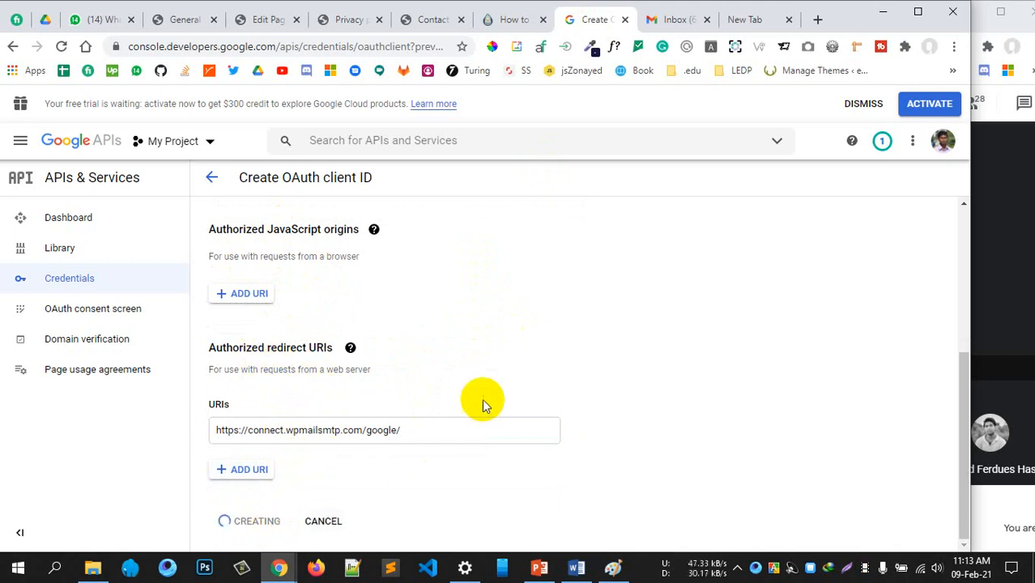
Read the Gmail guide's redirect URI and Create OAuth client ID steps, then return to Google Credentials
{"action": "left_click", "coordinate": [498, 20]}
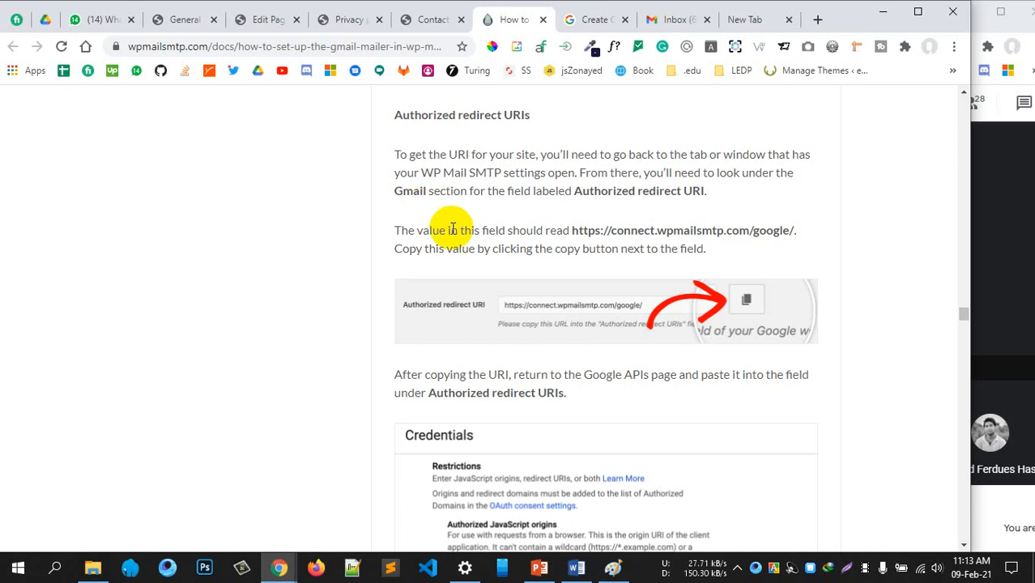
{"action": "scroll", "coordinate": [458, 230], "scroll_direction": "down", "scroll_amount": 4}
{"action": "scroll", "coordinate": [494, 294], "scroll_direction": "down", "scroll_amount": 3}
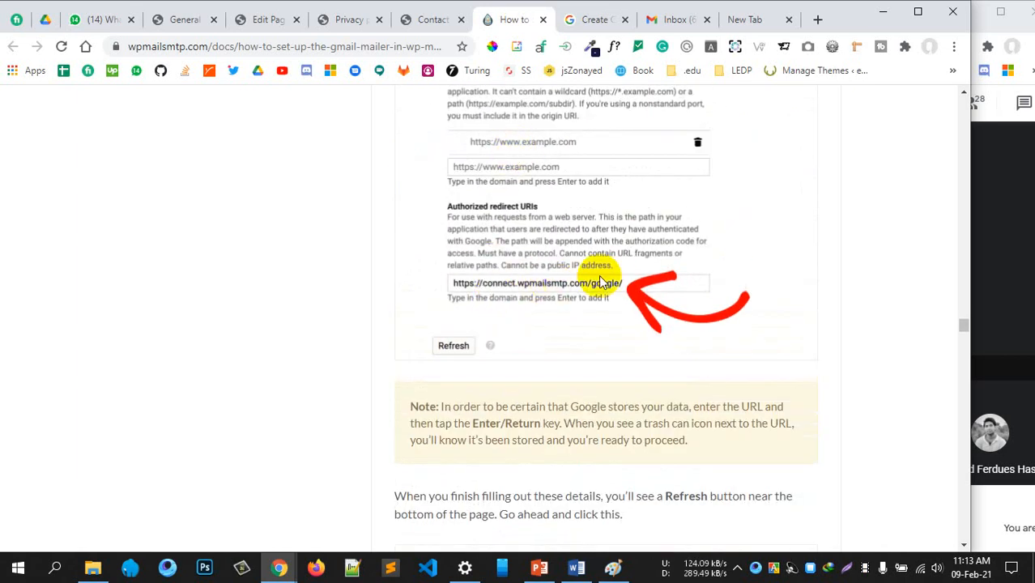
{"action": "scroll", "coordinate": [547, 320], "scroll_direction": "down", "scroll_amount": 4}
{"action": "scroll", "coordinate": [533, 314], "scroll_direction": "down", "scroll_amount": 3}
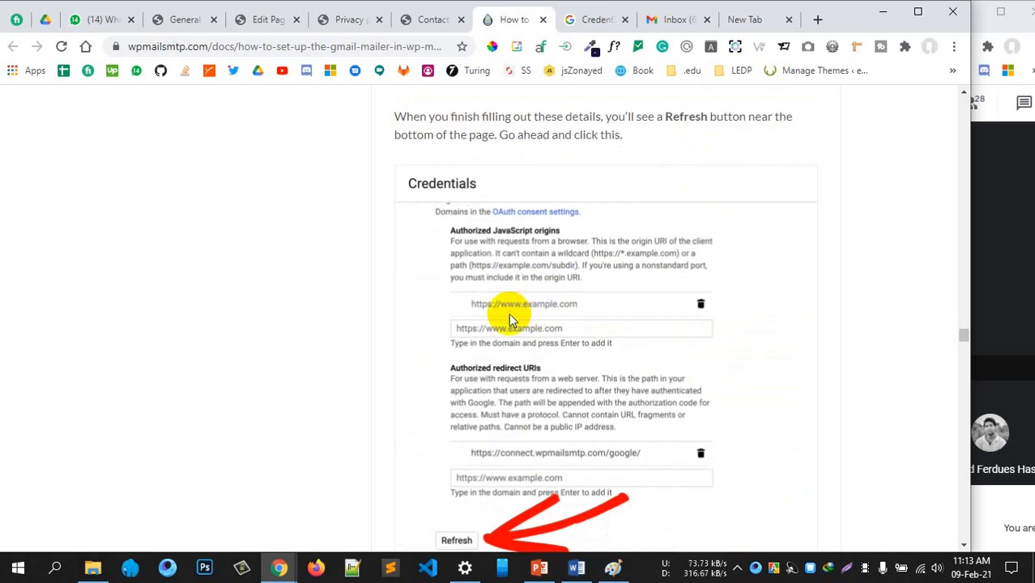
{"action": "scroll", "coordinate": [484, 387], "scroll_direction": "up", "scroll_amount": 1}
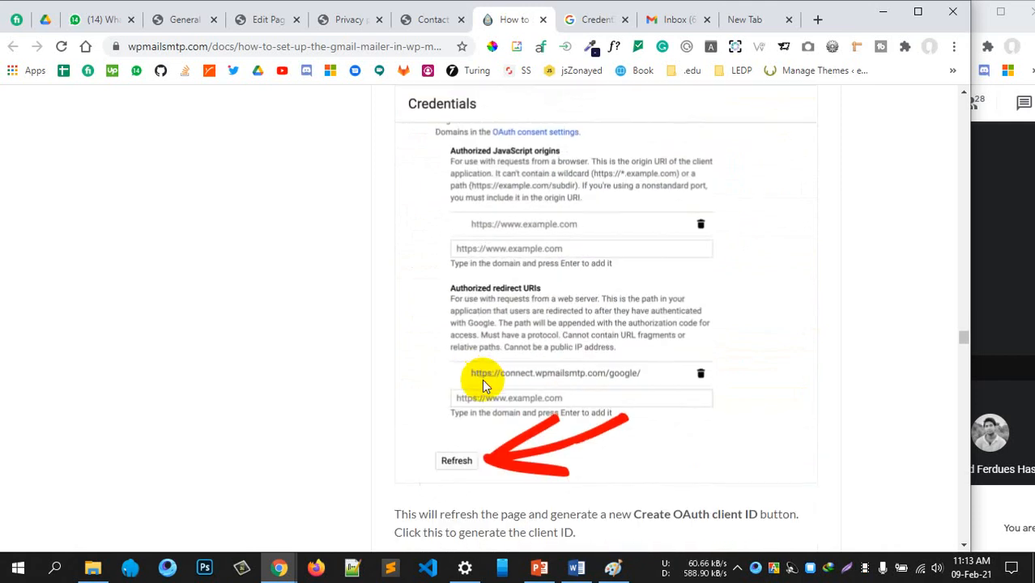
{"action": "scroll", "coordinate": [484, 387], "scroll_direction": "down", "scroll_amount": 4}
{"action": "scroll", "coordinate": [485, 386], "scroll_direction": "up", "scroll_amount": 3}
{"action": "scroll", "coordinate": [502, 334], "scroll_direction": "down", "scroll_amount": 5}
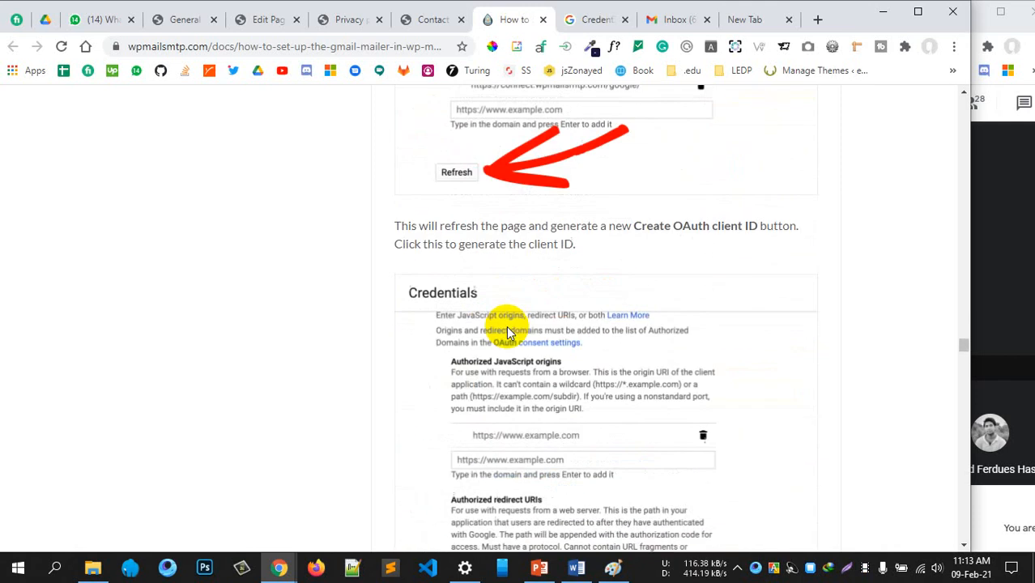
{"action": "scroll", "coordinate": [556, 199], "scroll_direction": "up", "scroll_amount": 1}
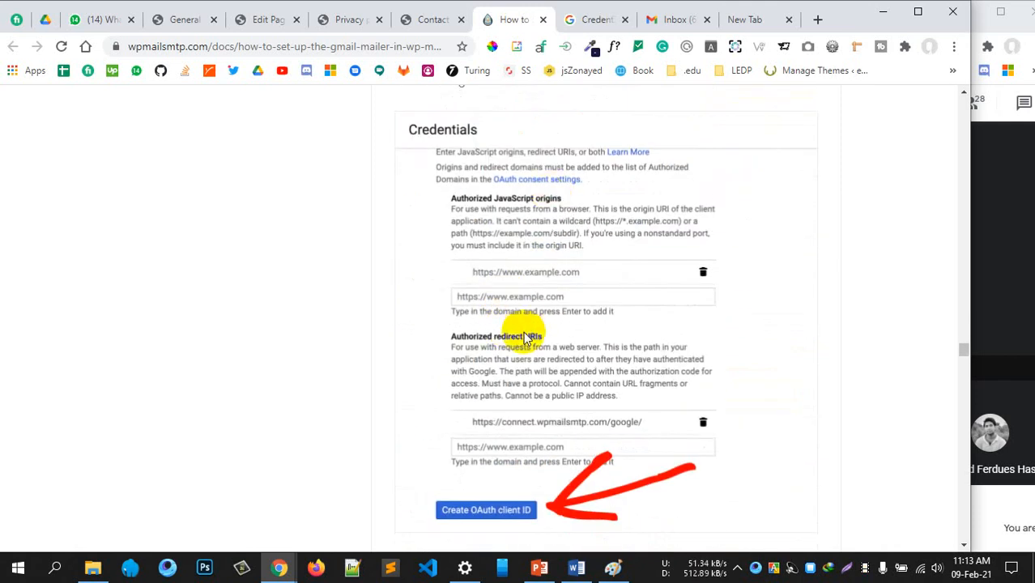
{"action": "scroll", "coordinate": [530, 324], "scroll_direction": "down", "scroll_amount": 1}
{"action": "left_click", "coordinate": [591, 19]}
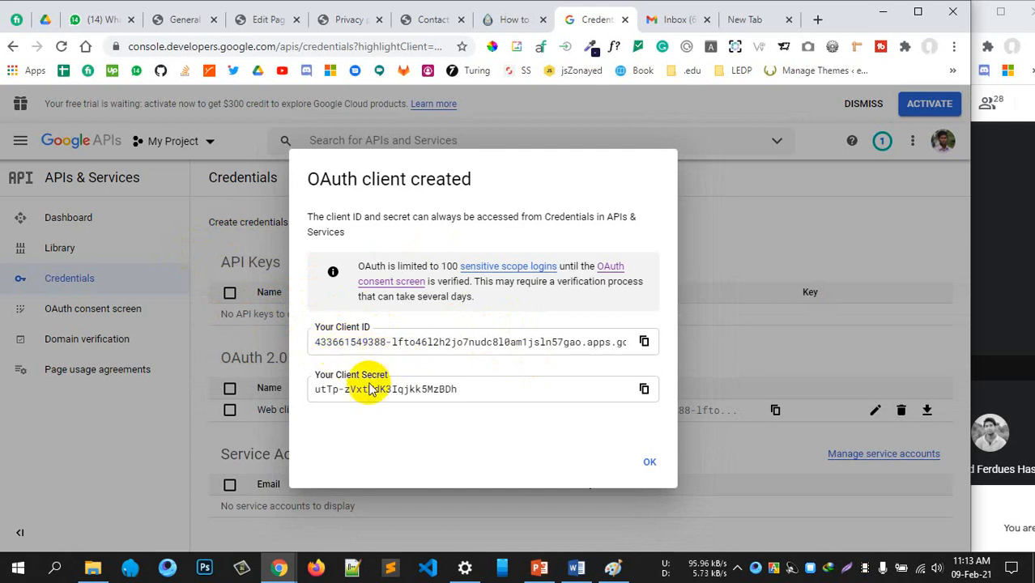
Copy the new OAuth client's Client ID from Google Cloud Console's client-created dialog
{"action": "left_click", "coordinate": [183, 23]}
{"action": "scroll", "coordinate": [305, 268], "scroll_direction": "up", "scroll_amount": 2}
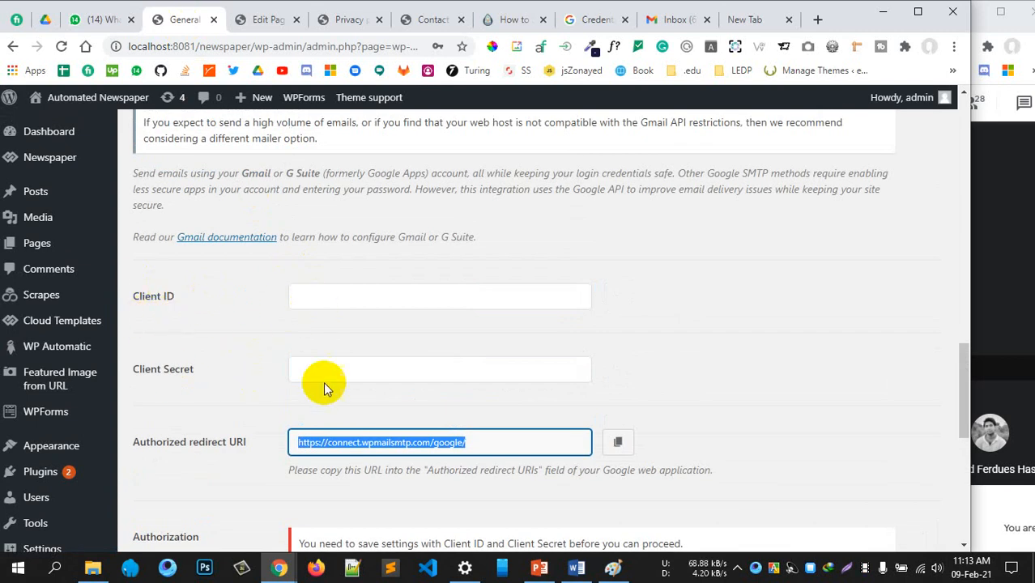
{"action": "left_click", "coordinate": [675, 19]}
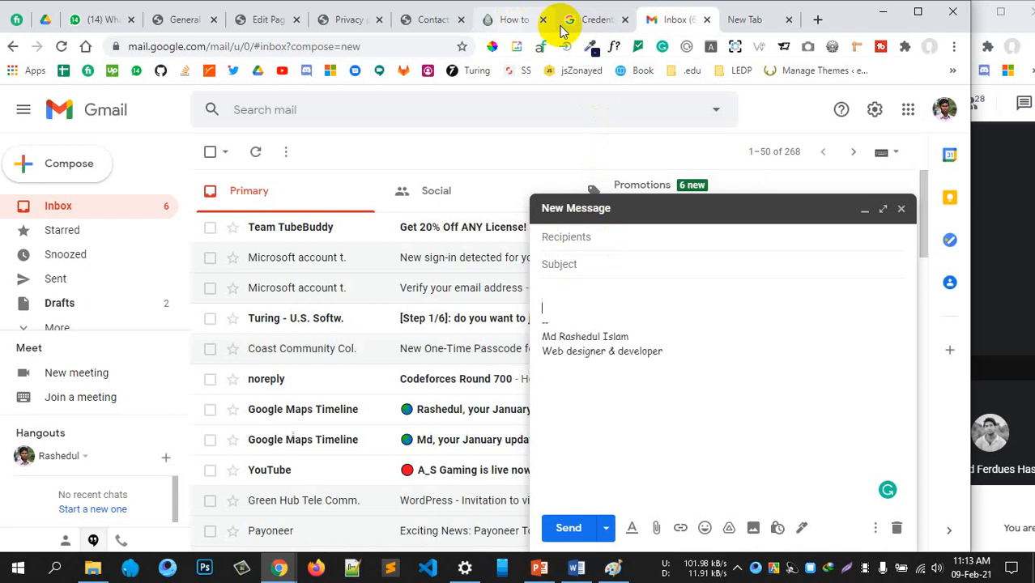
{"action": "left_click", "coordinate": [571, 20]}
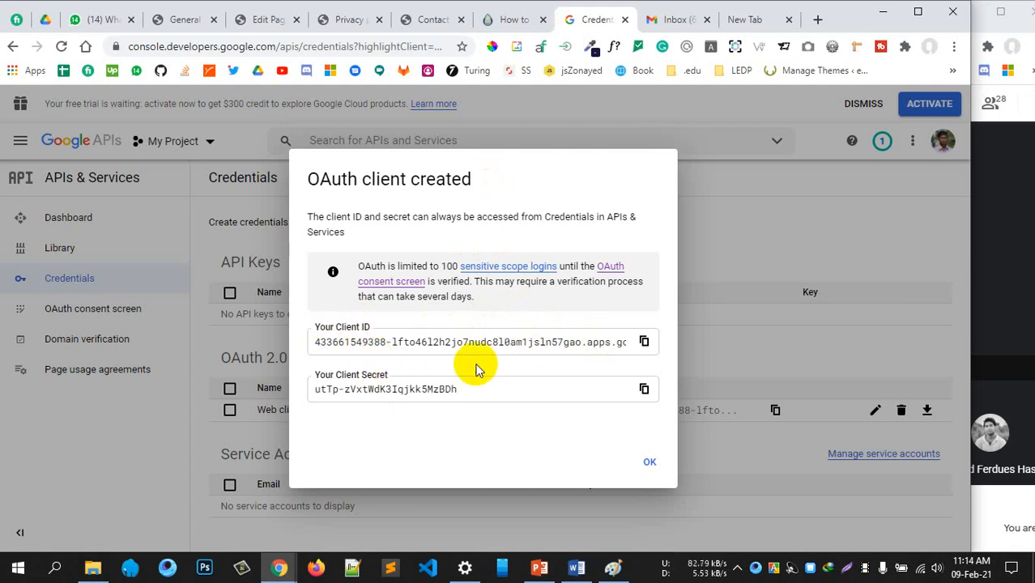
{"action": "left_click", "coordinate": [645, 343]}
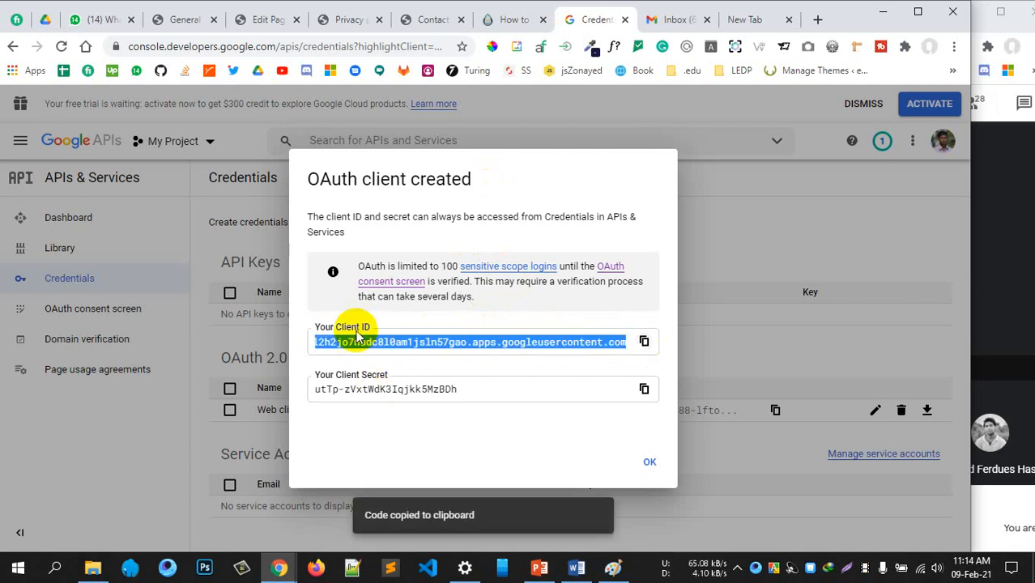
Paste the Google Client ID and Client Secret into the Gmail mailer's matching WP Mail SMTP fields
{"action": "left_click", "coordinate": [183, 19]}
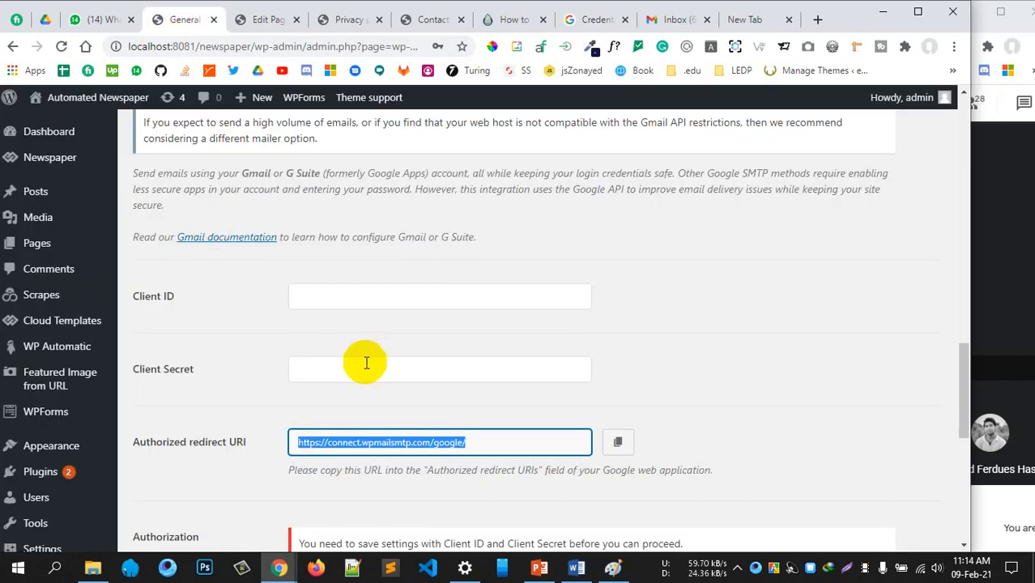
{"action": "left_click", "coordinate": [358, 300]}
{"action": "key", "text": "ctrl+v"}
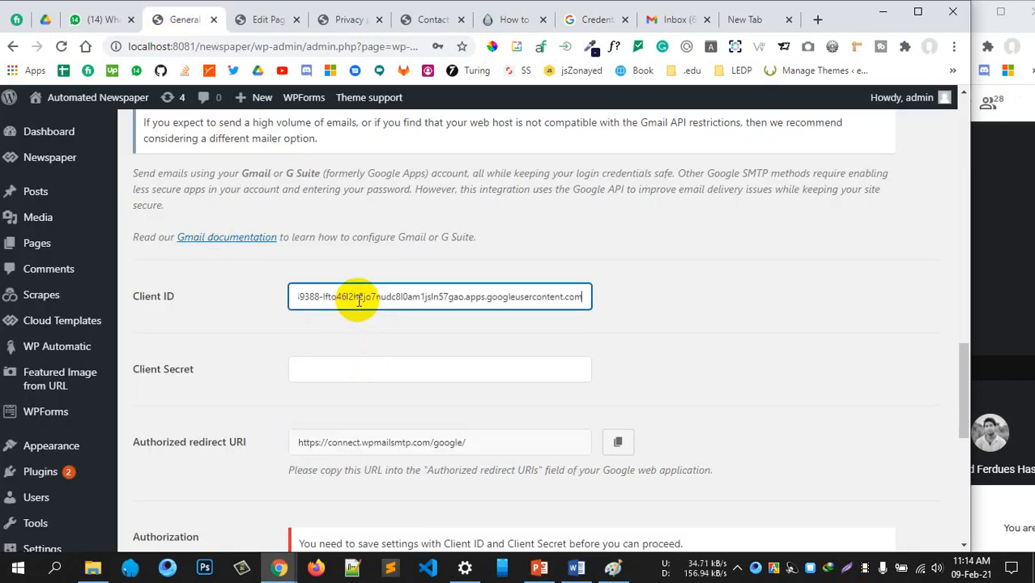
{"action": "left_click", "coordinate": [581, 28]}
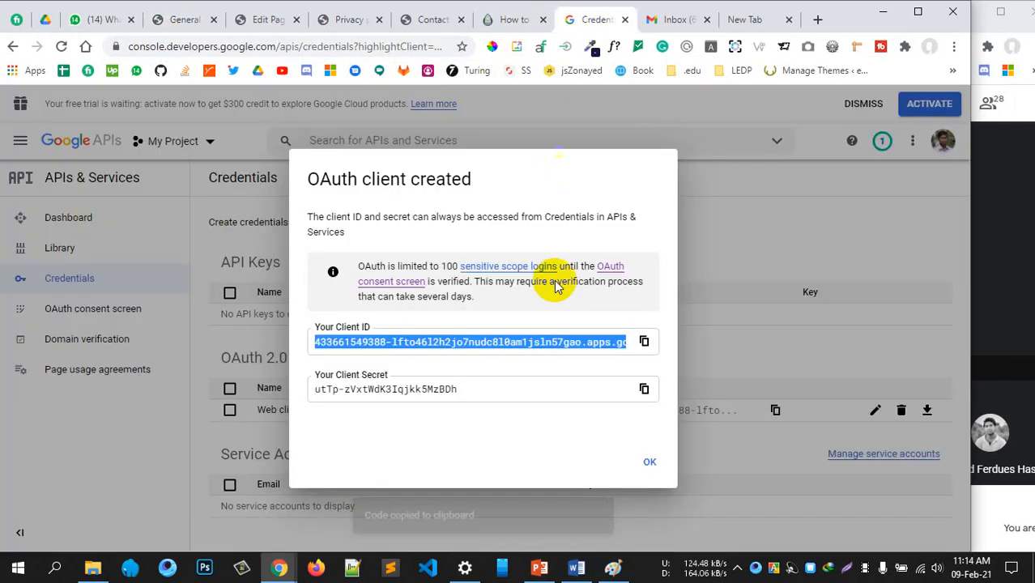
{"action": "left_click", "coordinate": [644, 391]}
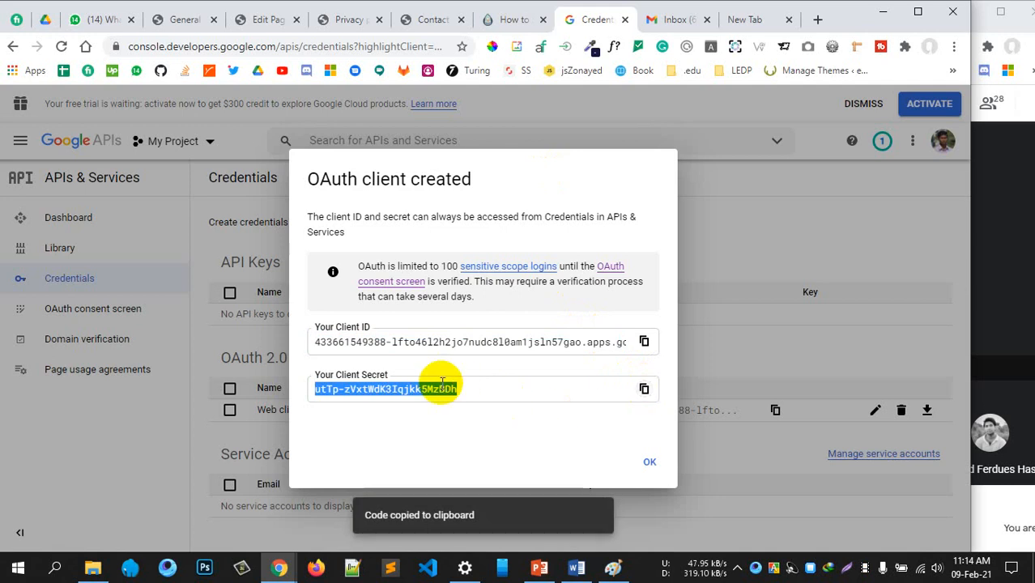
{"action": "left_click", "coordinate": [175, 21]}
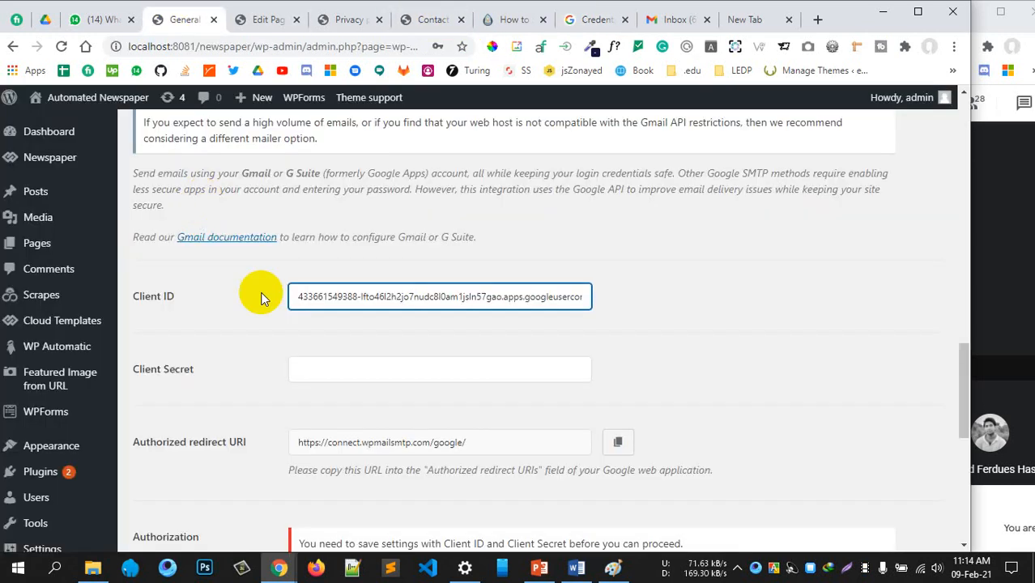
{"action": "left_click", "coordinate": [368, 371]}
{"action": "key", "text": "ctrl+v"}
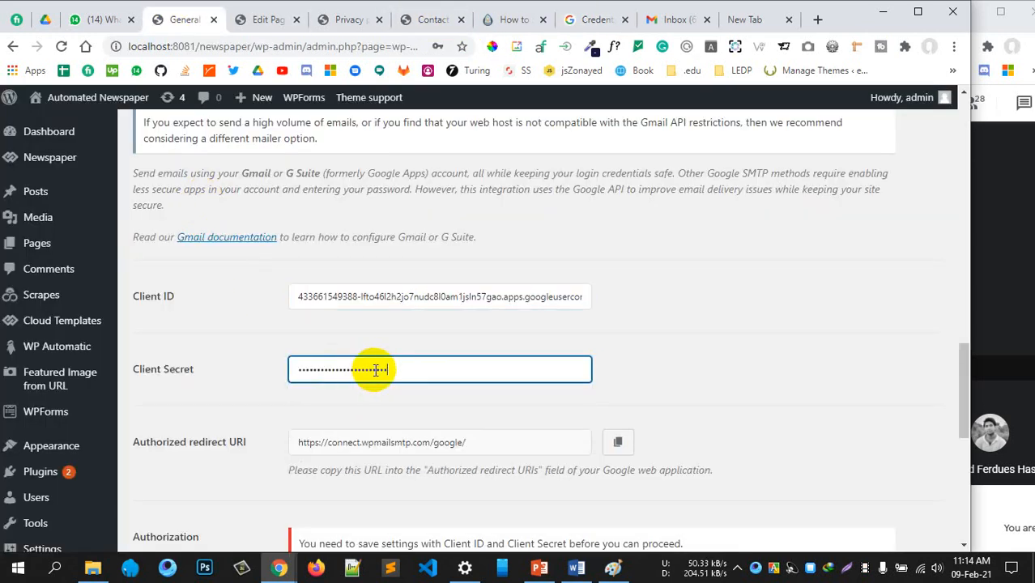
Scroll through the Gmail mailer settings to review them and reach Save Settings
{"action": "scroll", "coordinate": [577, 369], "scroll_direction": "down", "scroll_amount": 4}
{"action": "scroll", "coordinate": [557, 364], "scroll_direction": "up", "scroll_amount": 3}
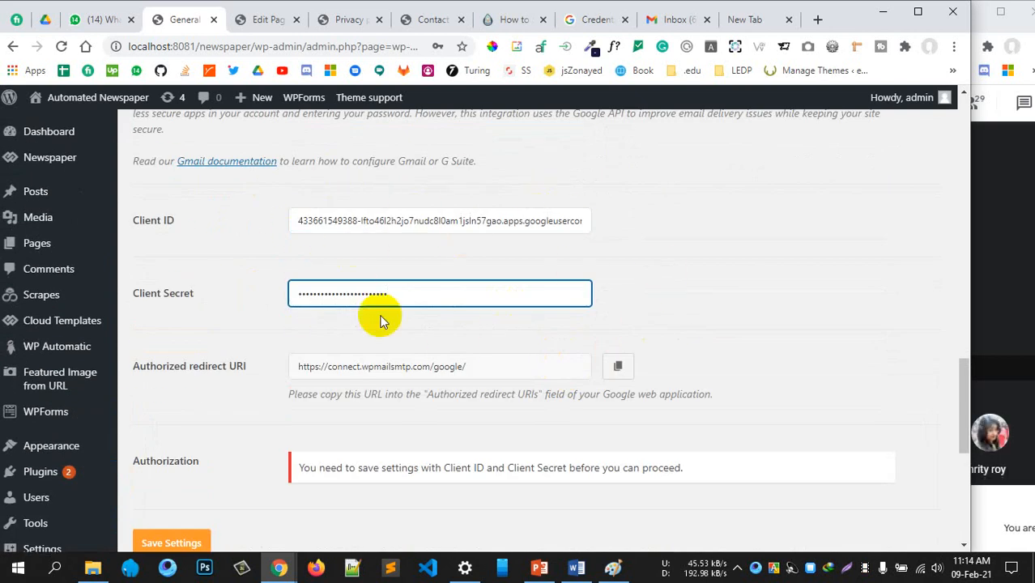
{"action": "scroll", "coordinate": [405, 316], "scroll_direction": "up", "scroll_amount": 1}
{"action": "scroll", "coordinate": [425, 314], "scroll_direction": "up", "scroll_amount": 7}
{"action": "scroll", "coordinate": [424, 314], "scroll_direction": "down", "scroll_amount": 6}
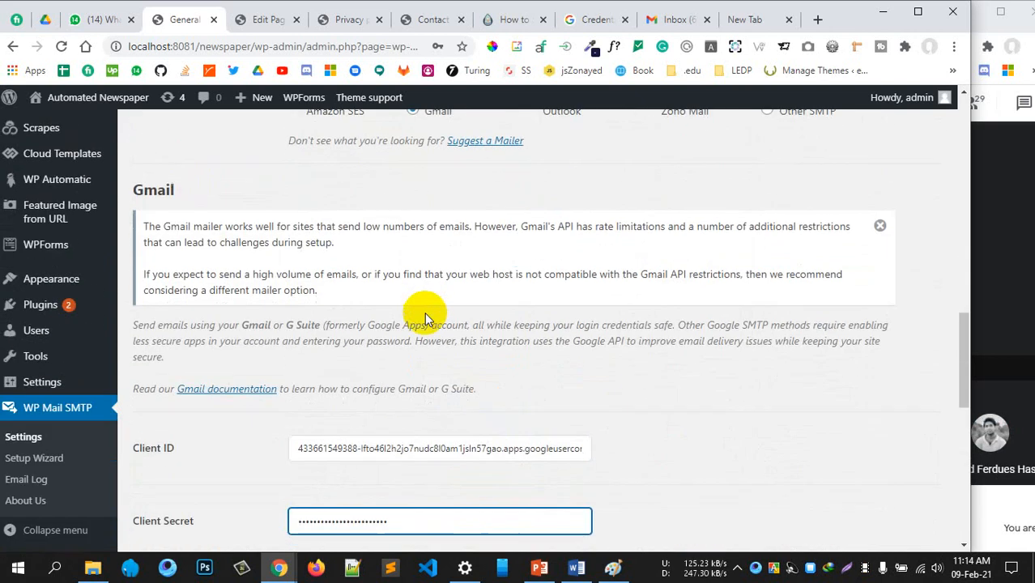
{"action": "scroll", "coordinate": [431, 426], "scroll_direction": "down", "scroll_amount": 2}
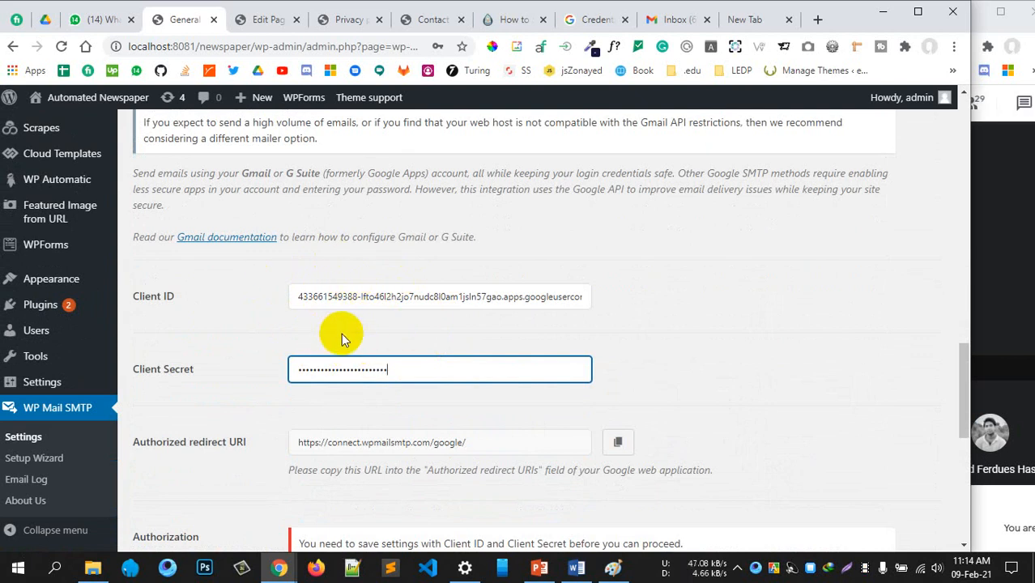
{"action": "scroll", "coordinate": [436, 346], "scroll_direction": "up", "scroll_amount": 3}
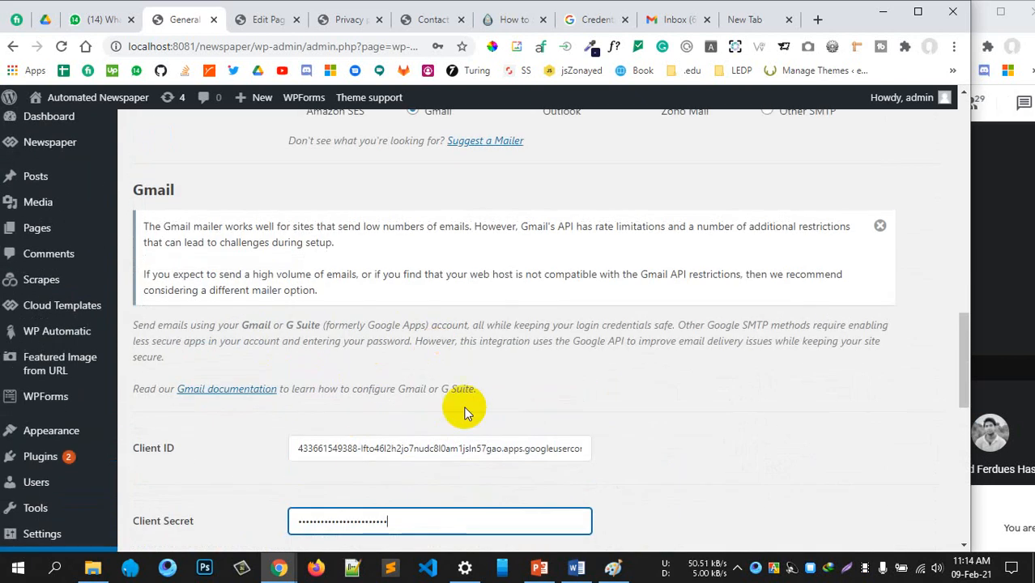
{"action": "scroll", "coordinate": [459, 404], "scroll_direction": "down", "scroll_amount": 2}
{"action": "scroll", "coordinate": [435, 371], "scroll_direction": "up", "scroll_amount": 10}
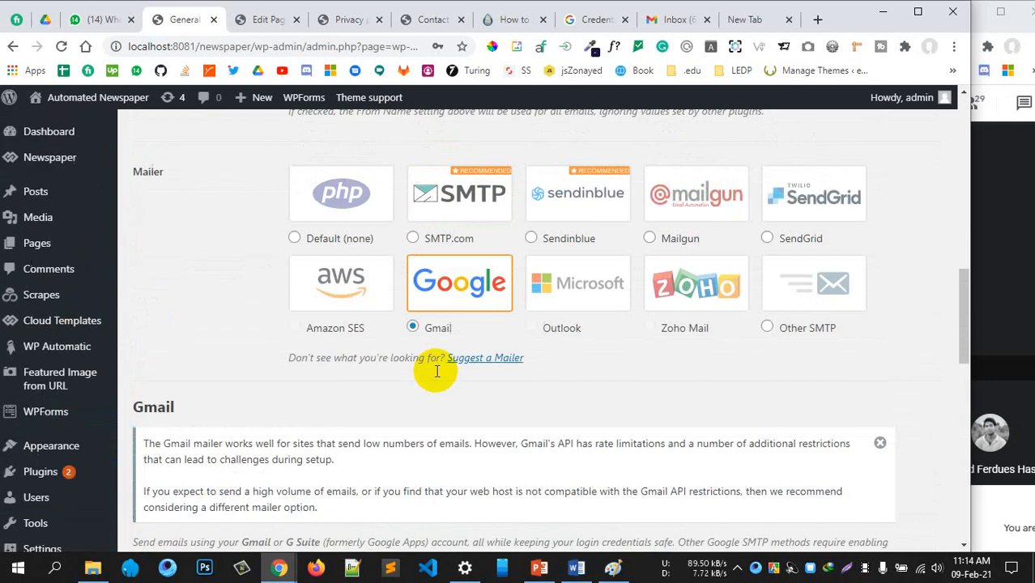
{"action": "scroll", "coordinate": [437, 371], "scroll_direction": "up", "scroll_amount": 2}
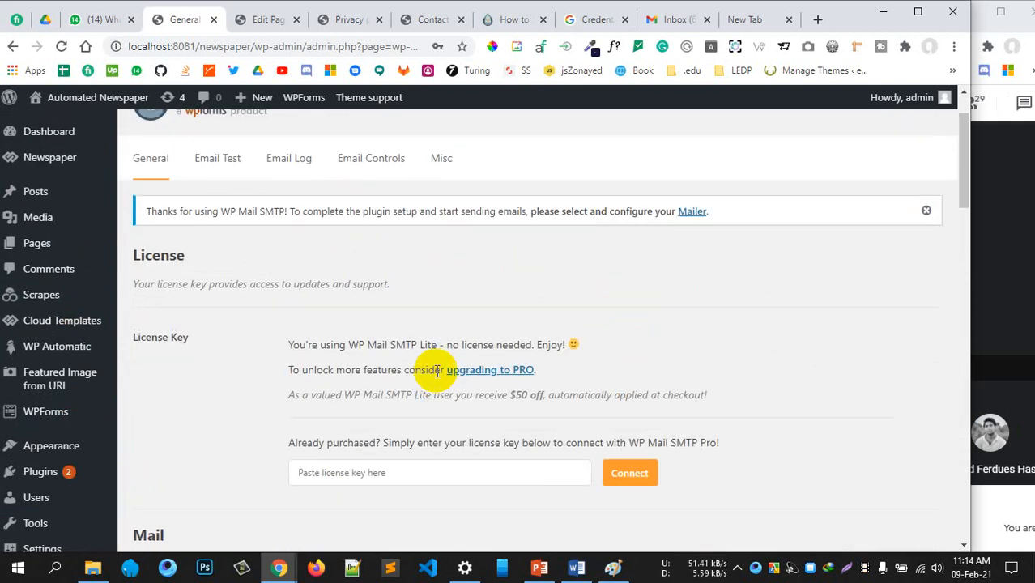
{"action": "scroll", "coordinate": [437, 371], "scroll_direction": "down", "scroll_amount": 14}
{"action": "scroll", "coordinate": [276, 428], "scroll_direction": "down", "scroll_amount": 12}
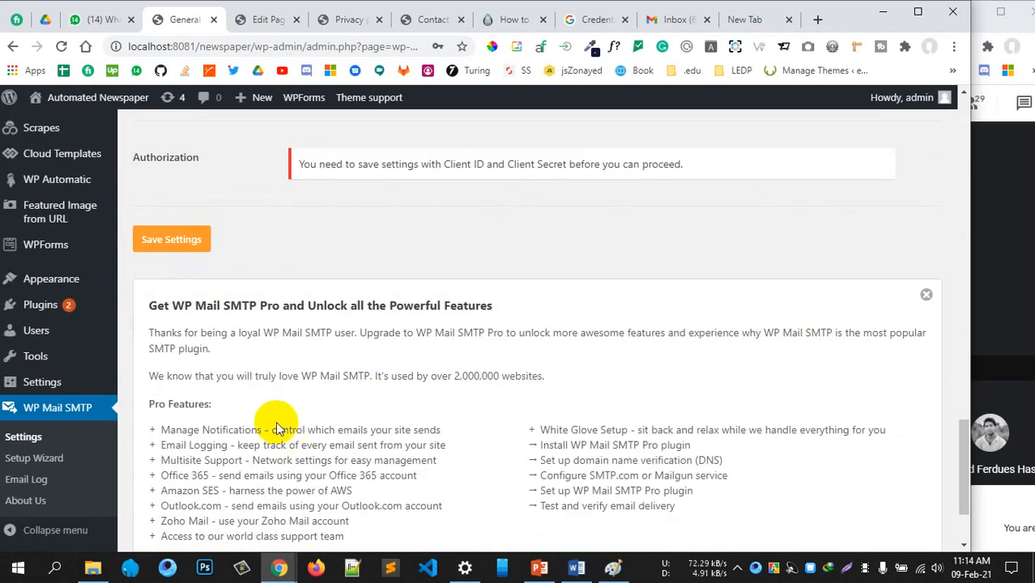
{"action": "scroll", "coordinate": [273, 480], "scroll_direction": "up", "scroll_amount": 6}
{"action": "left_click", "coordinate": [164, 351]}
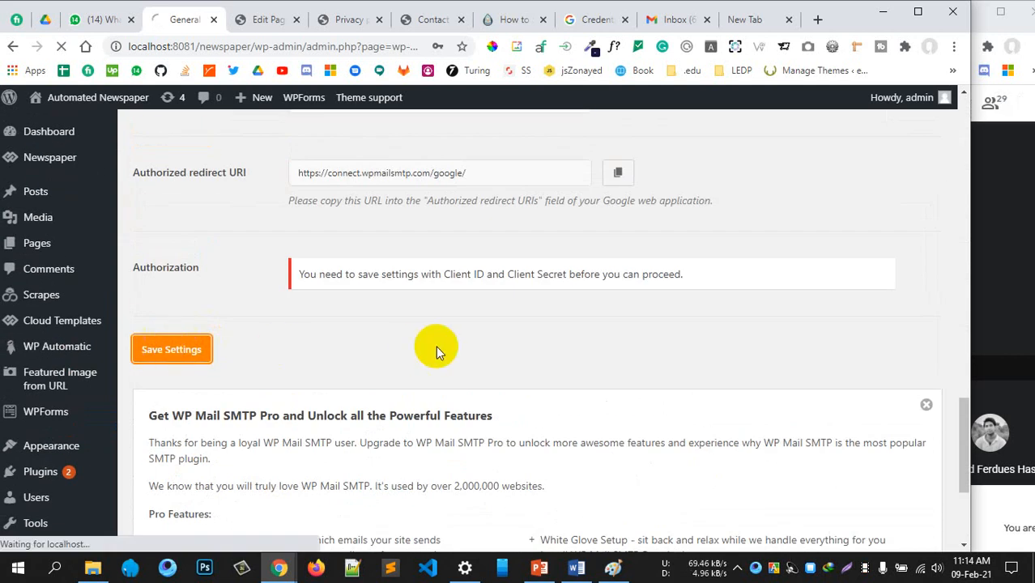
{"action": "scroll", "coordinate": [436, 348], "scroll_direction": "up", "scroll_amount": 3}
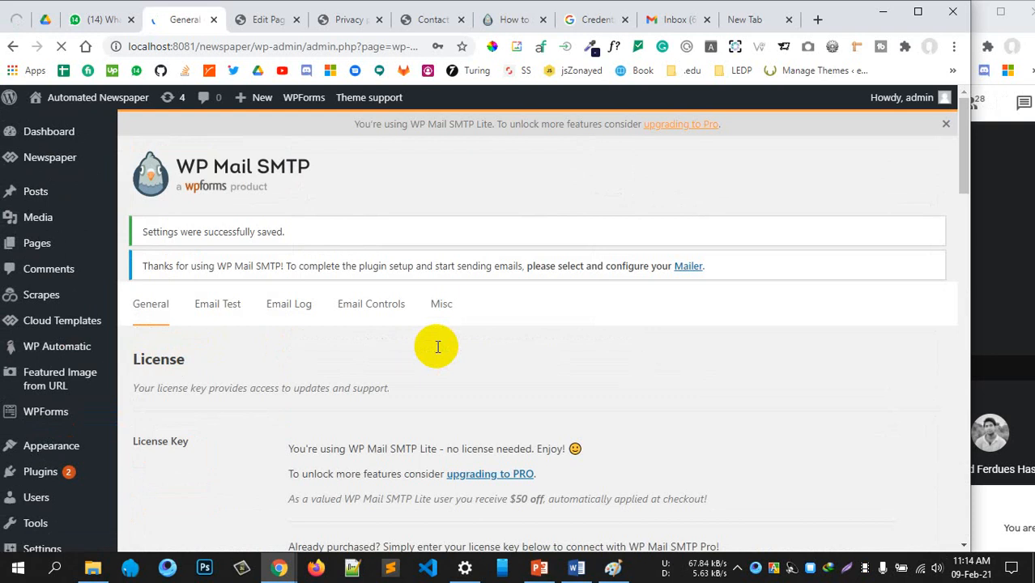
{"action": "scroll", "coordinate": [349, 414], "scroll_direction": "down", "scroll_amount": 10}
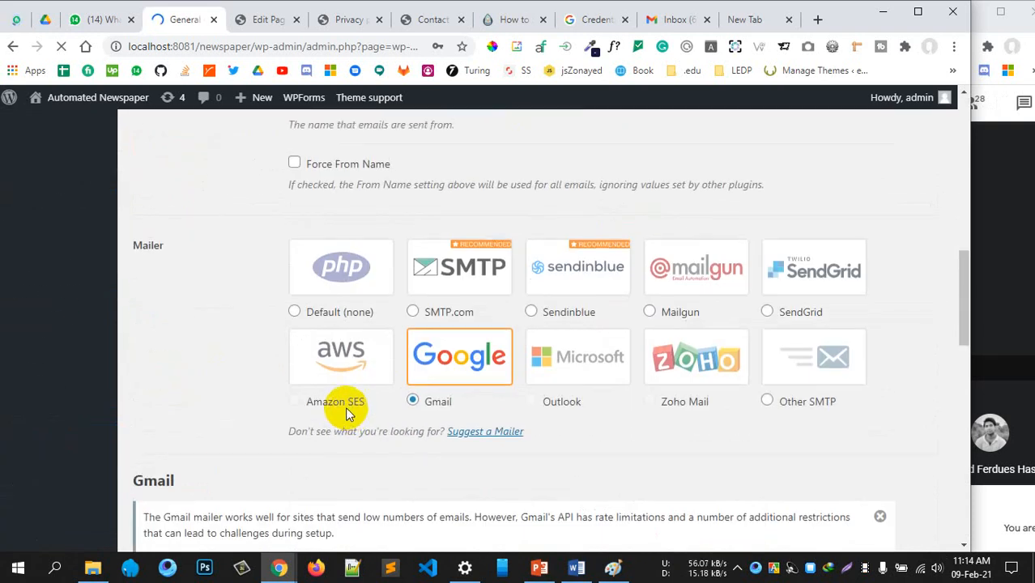
{"action": "scroll", "coordinate": [352, 401], "scroll_direction": "down", "scroll_amount": 4}
{"action": "scroll", "coordinate": [352, 398], "scroll_direction": "down", "scroll_amount": 6}
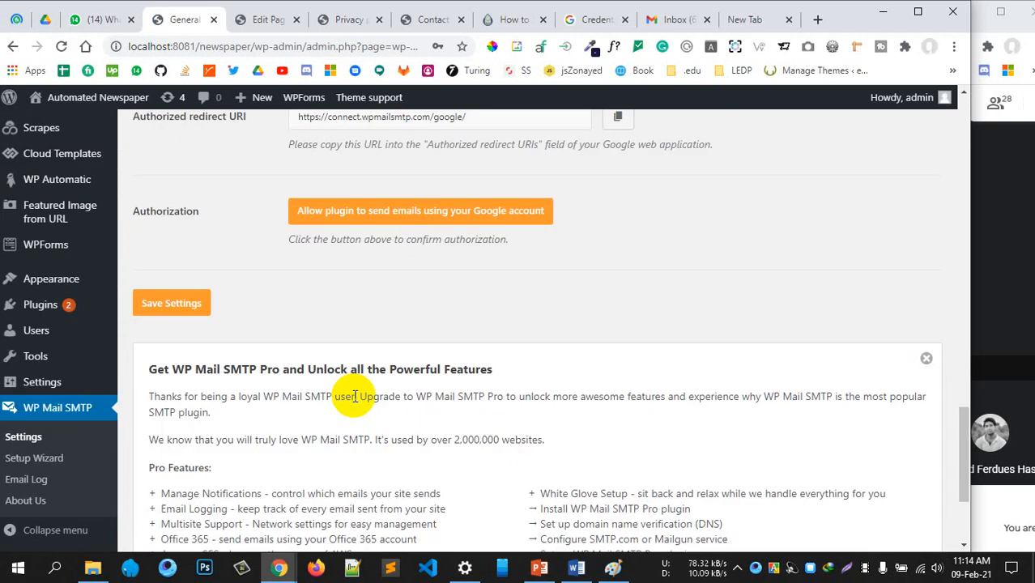
{"action": "left_click", "coordinate": [369, 212]}
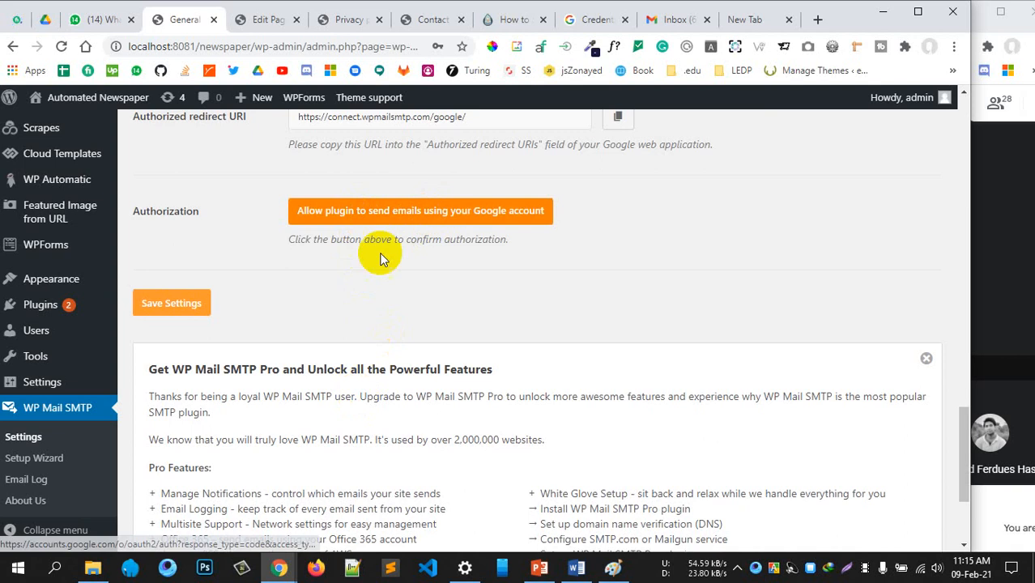
{"action": "scroll", "coordinate": [376, 268], "scroll_direction": "up", "scroll_amount": 1}
{"action": "scroll", "coordinate": [368, 279], "scroll_direction": "up", "scroll_amount": 10}
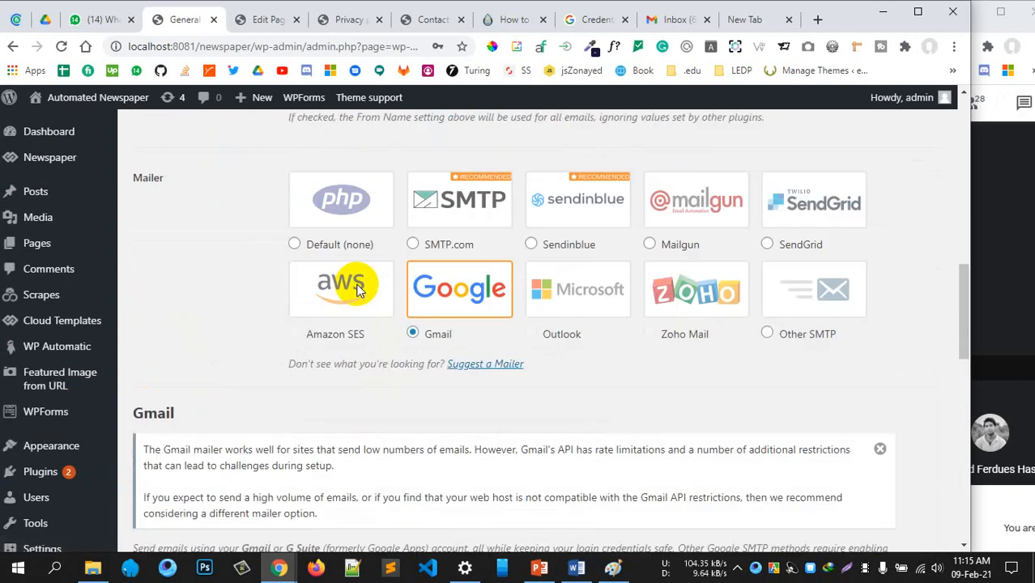
{"action": "scroll", "coordinate": [359, 290], "scroll_direction": "up", "scroll_amount": 10}
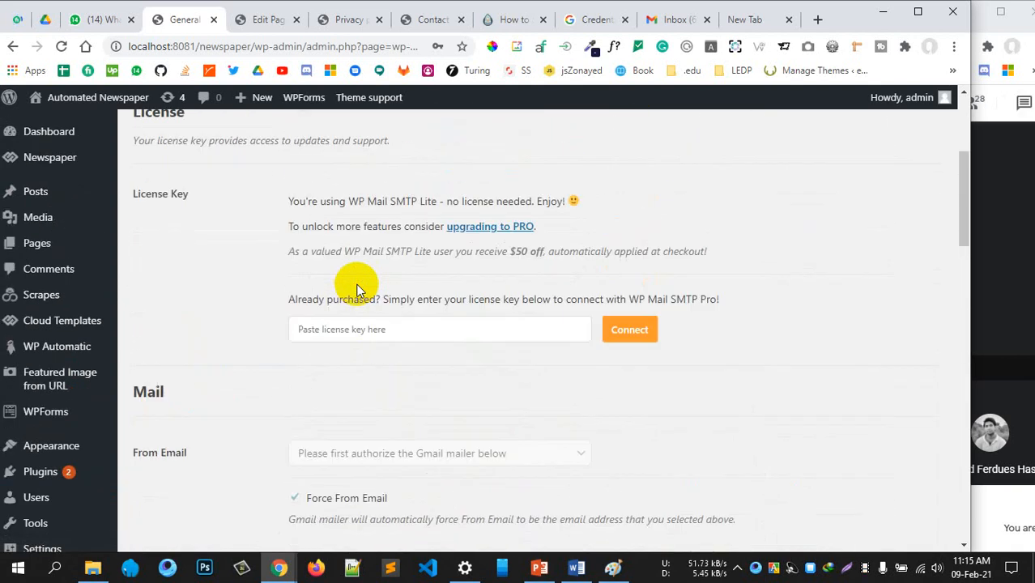
{"action": "scroll", "coordinate": [354, 307], "scroll_direction": "down", "scroll_amount": 3}
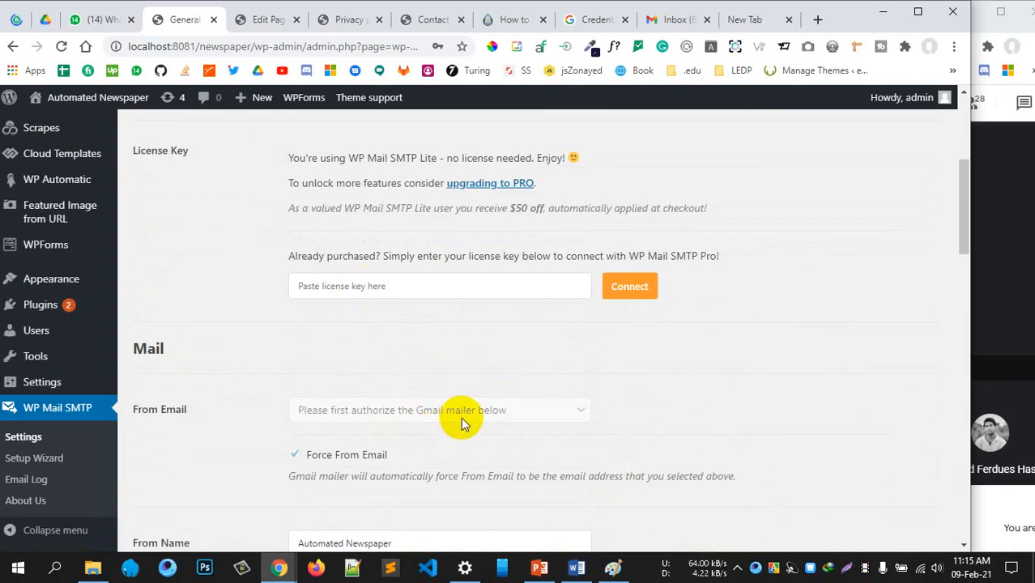
{"action": "scroll", "coordinate": [419, 399], "scroll_direction": "down", "scroll_amount": 2}
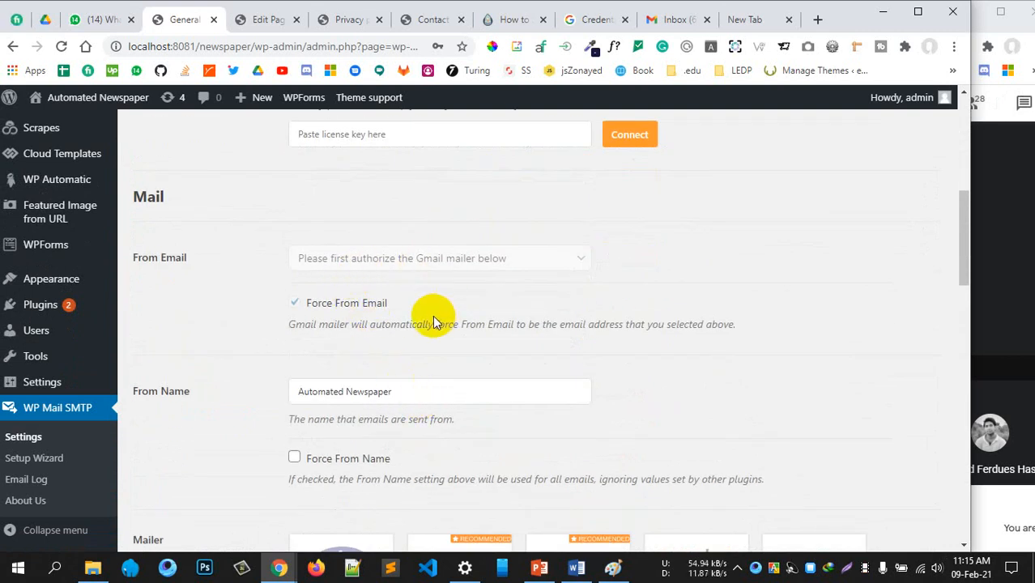
{"action": "scroll", "coordinate": [435, 323], "scroll_direction": "down", "scroll_amount": 5}
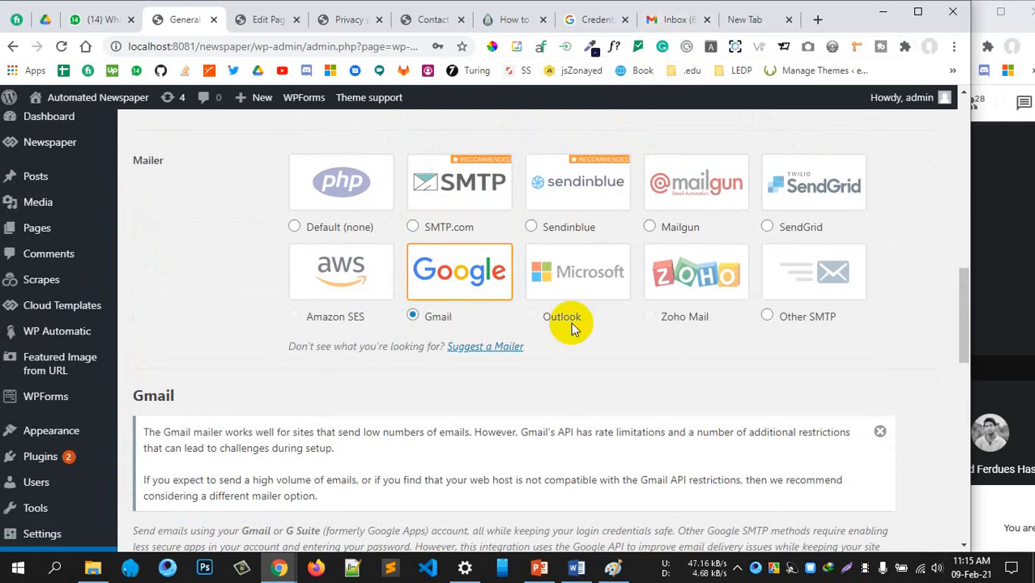
{"action": "scroll", "coordinate": [571, 324], "scroll_direction": "down", "scroll_amount": 1}
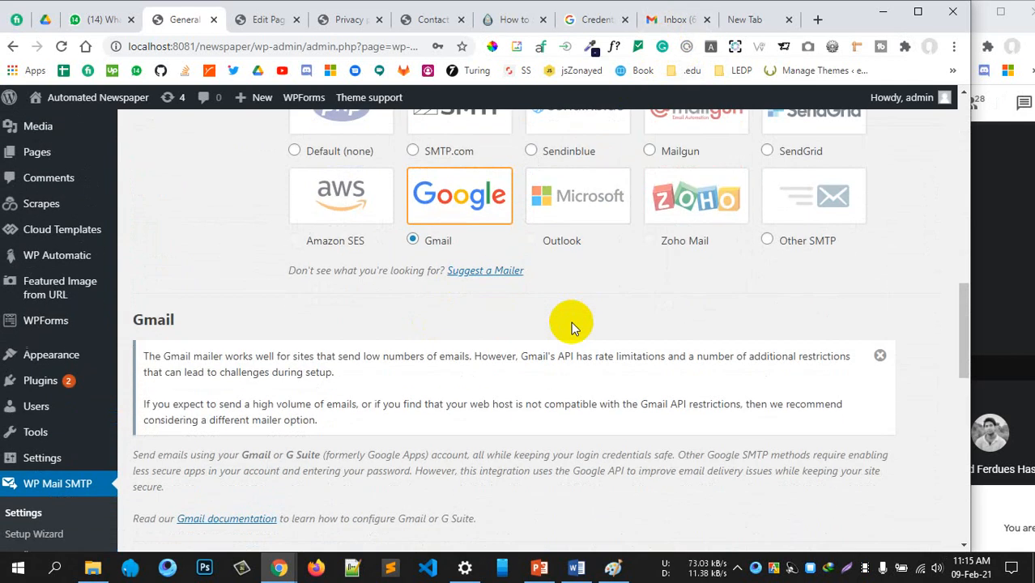
{"action": "scroll", "coordinate": [569, 323], "scroll_direction": "down", "scroll_amount": 4}
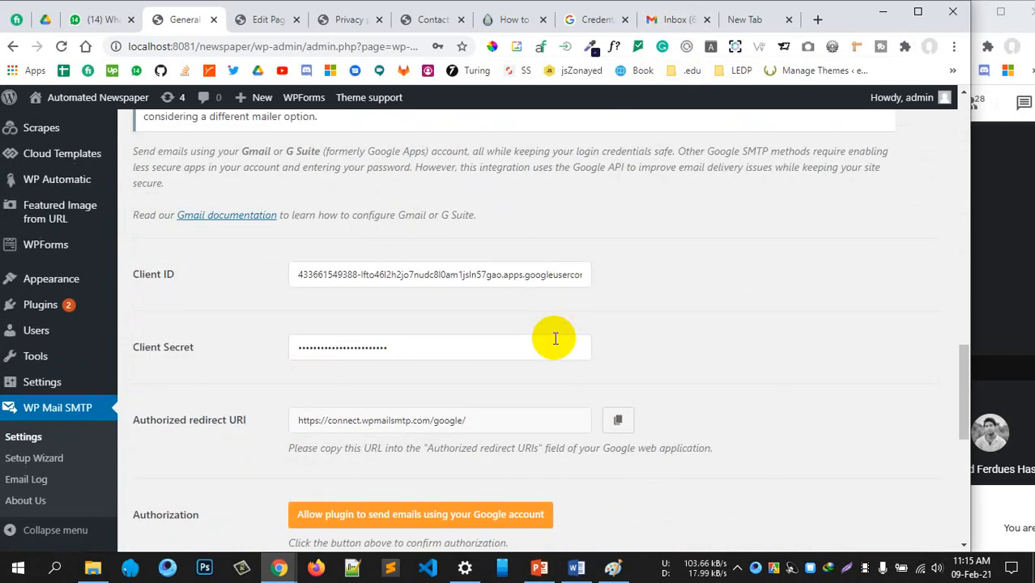
{"action": "scroll", "coordinate": [690, 338], "scroll_direction": "down", "scroll_amount": 2}
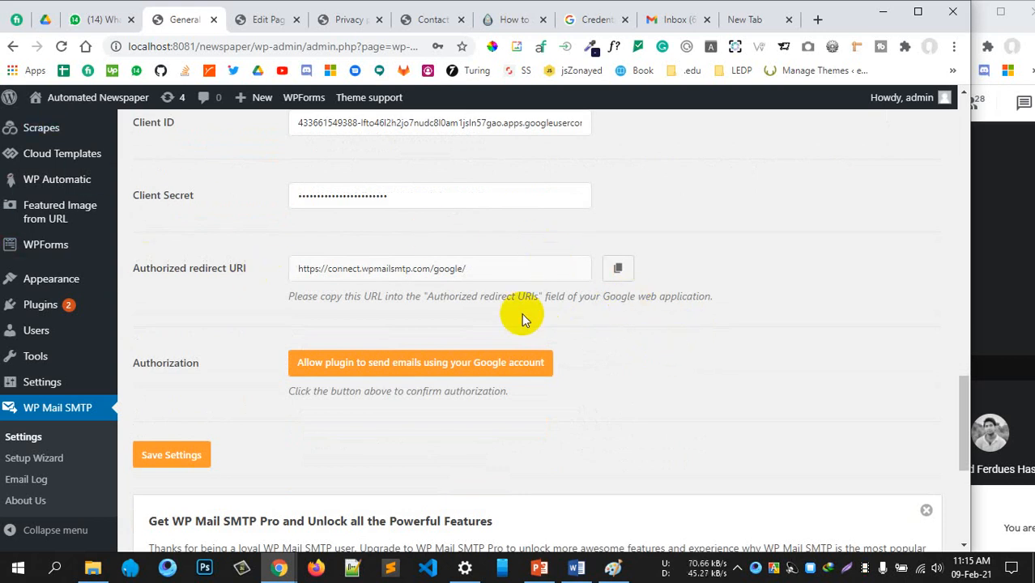
{"action": "left_click", "coordinate": [335, 365]}
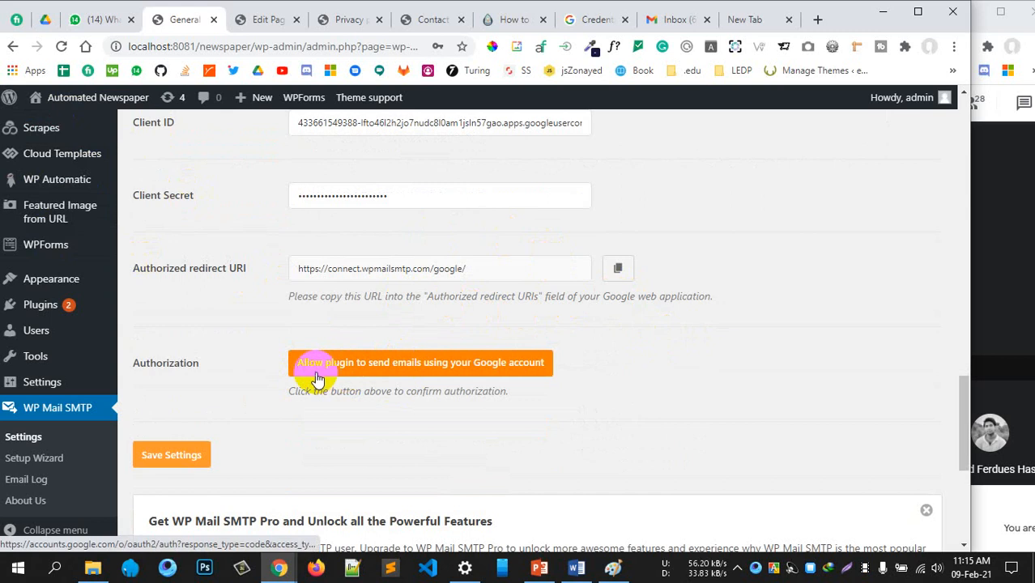
Attempt Google authorization with the first listed account, get Error 403: access_denied, and go back
{"action": "left_click", "coordinate": [479, 365]}
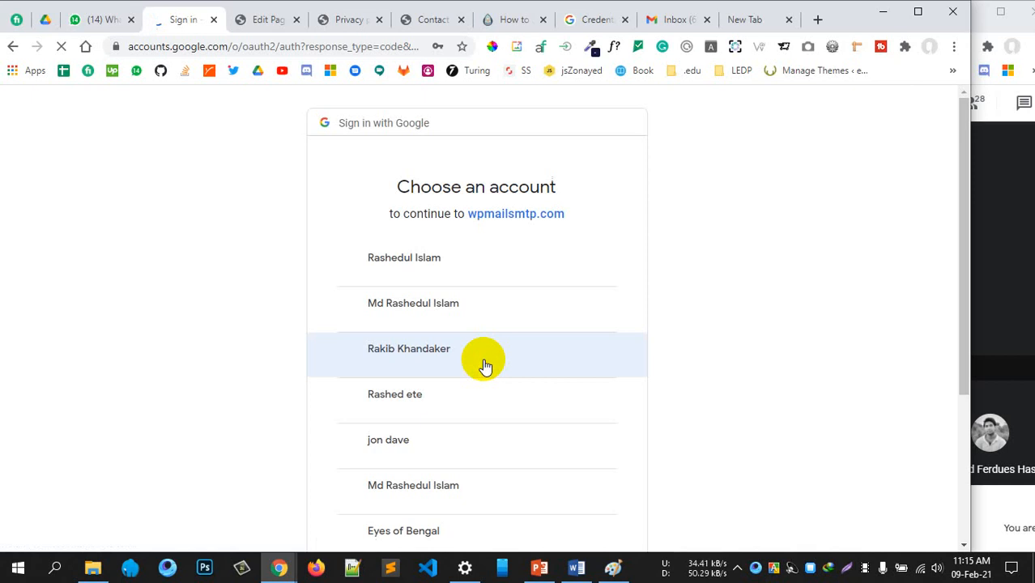
{"action": "left_click", "coordinate": [432, 273]}
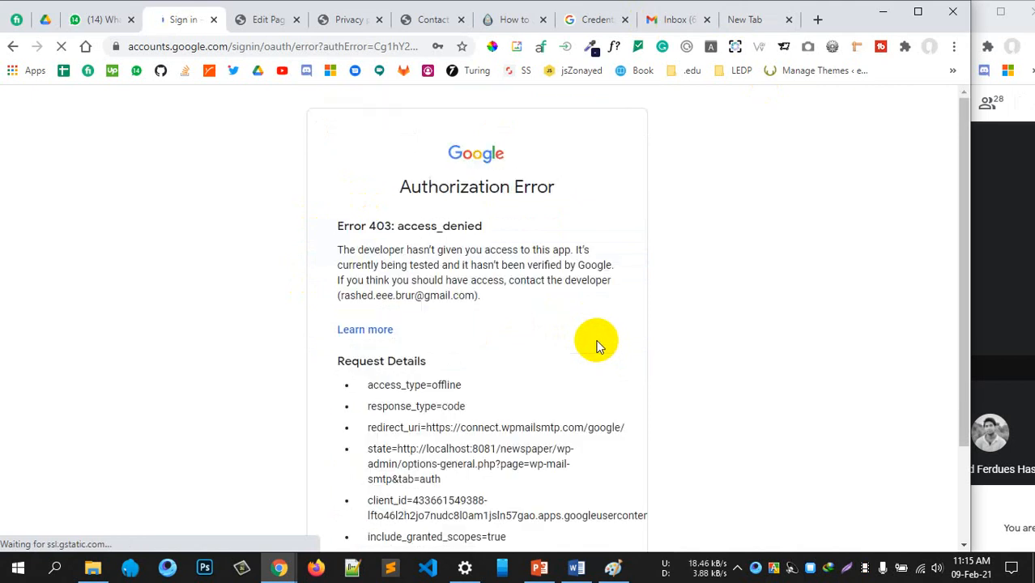
{"action": "scroll", "coordinate": [591, 347], "scroll_direction": "down", "scroll_amount": 3}
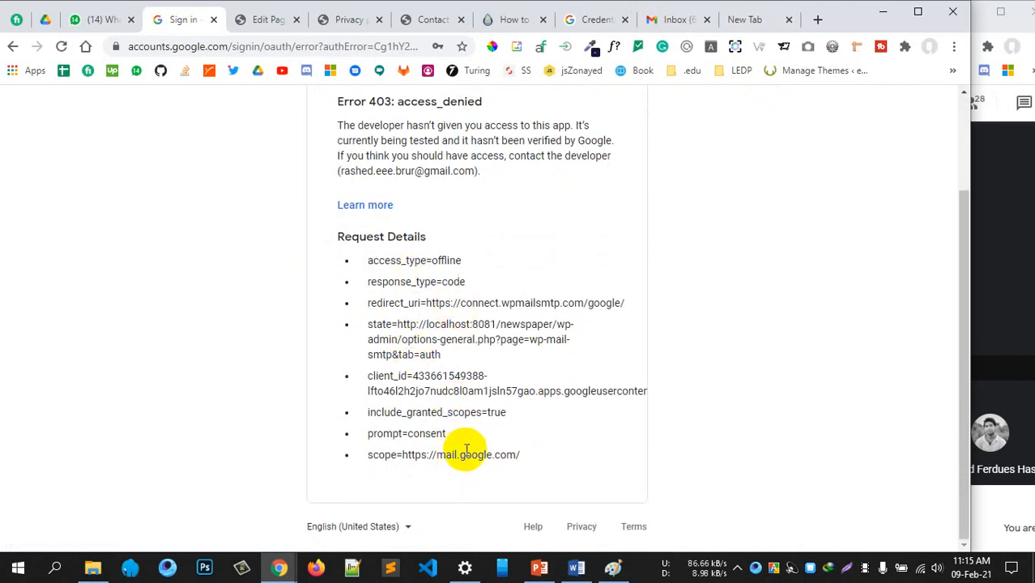
{"action": "left_click", "coordinate": [13, 50]}
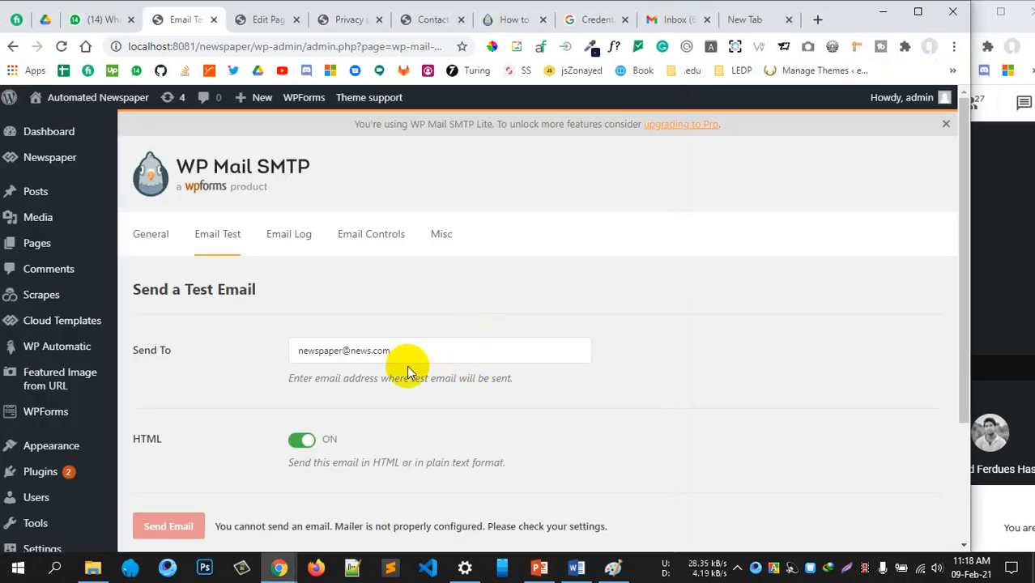
Select the Send To recipient address on the Email Test page
{"action": "scroll", "coordinate": [293, 359], "scroll_direction": "down", "scroll_amount": 2}
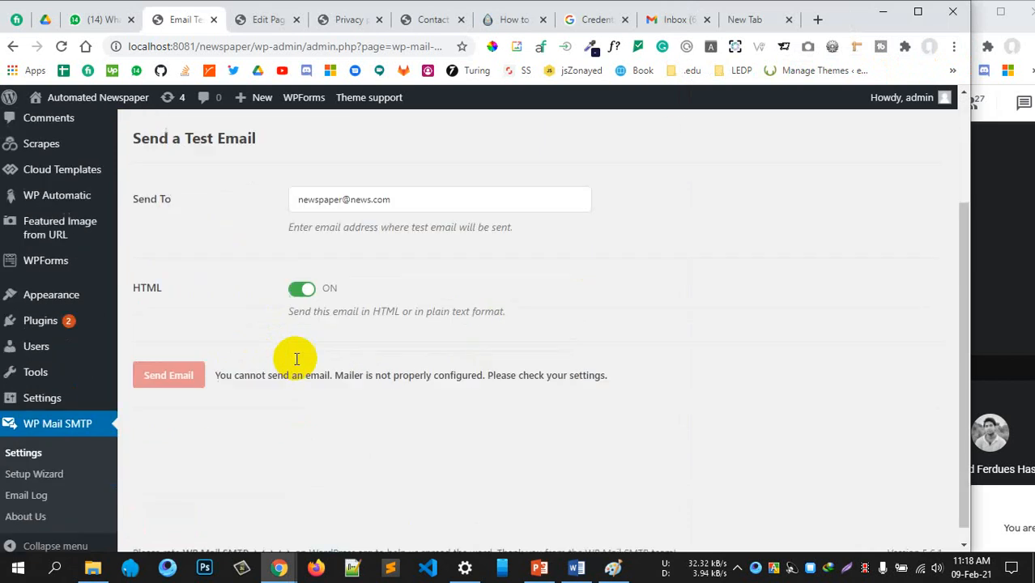
{"action": "left_click_drag", "start_coordinate": [307, 200], "coordinate": [393, 199]}
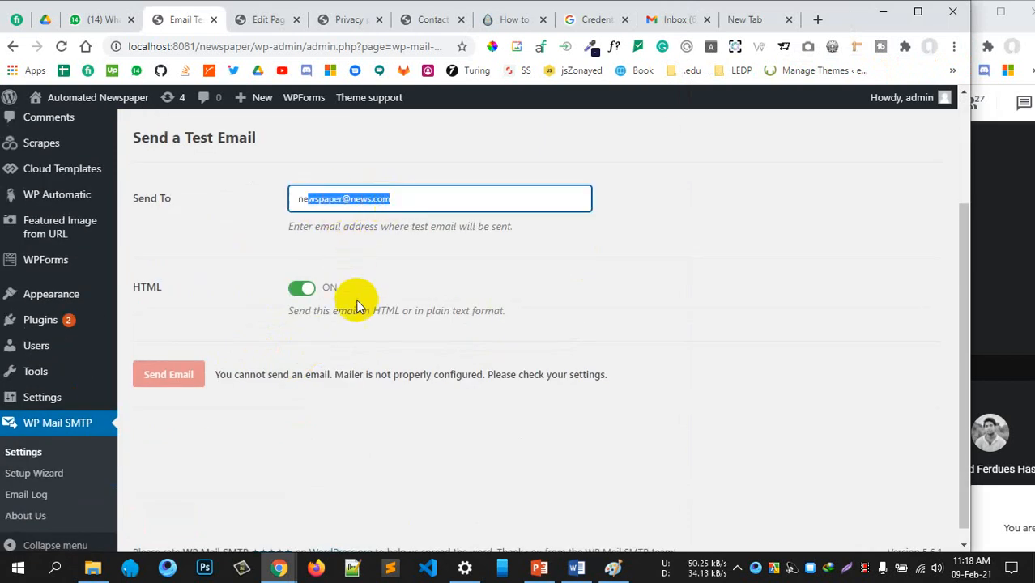
{"action": "scroll", "coordinate": [120, 478], "scroll_direction": "down", "scroll_amount": 1}
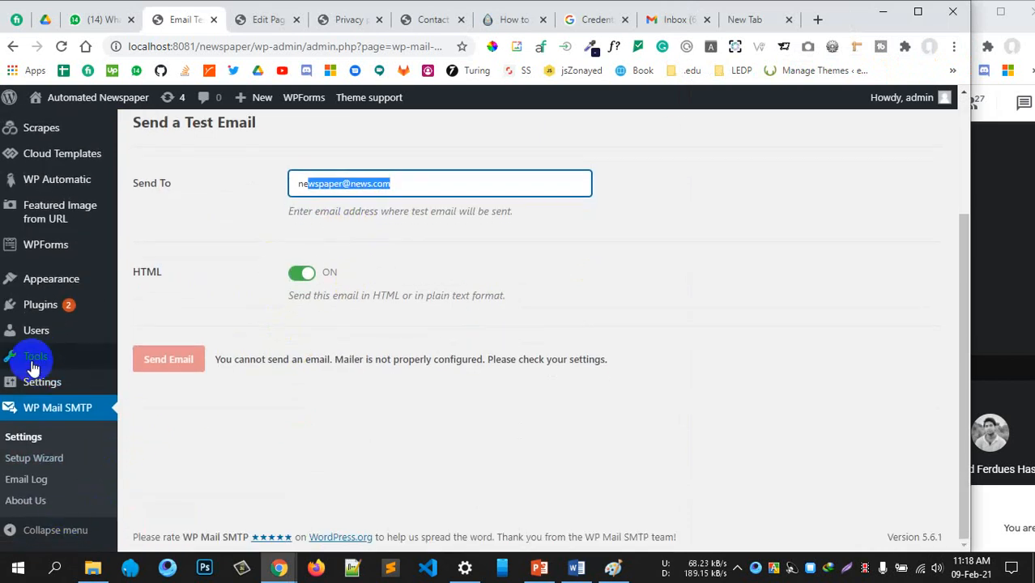
Open the admin user's page via Users > Profile
{"action": "mouse_move", "coordinate": [51, 310]}
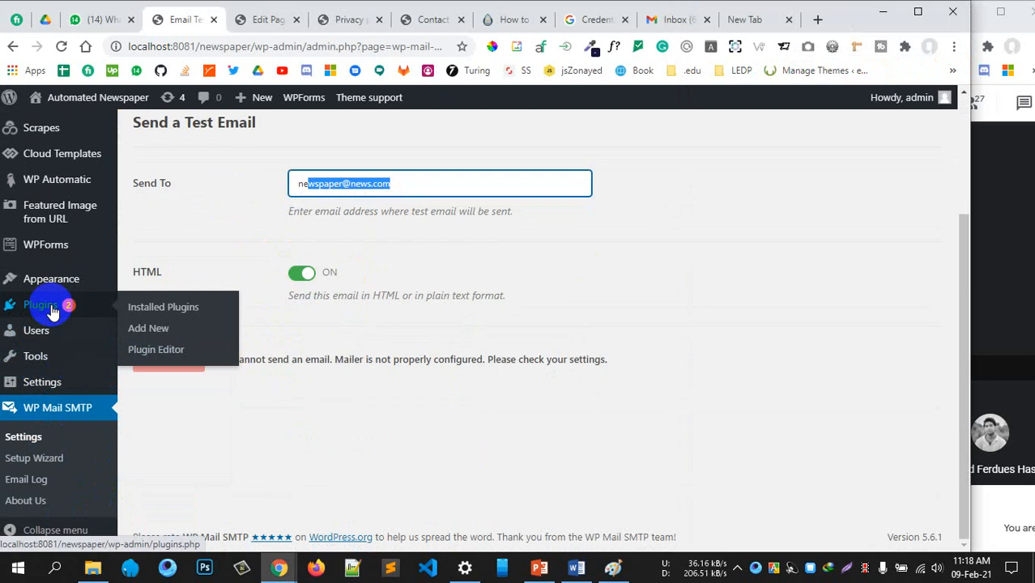
{"action": "mouse_move", "coordinate": [36, 330]}
{"action": "left_click", "coordinate": [141, 374]}
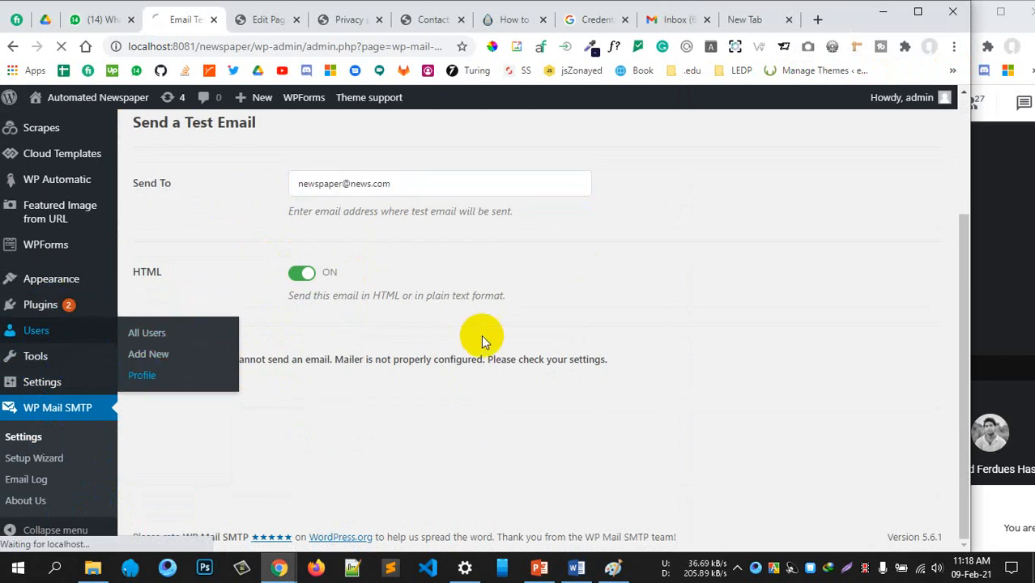
Scroll the Profile page to Contact Info and place the cursor in the Email (required) field
{"action": "scroll", "coordinate": [484, 335], "scroll_direction": "up", "scroll_amount": 2}
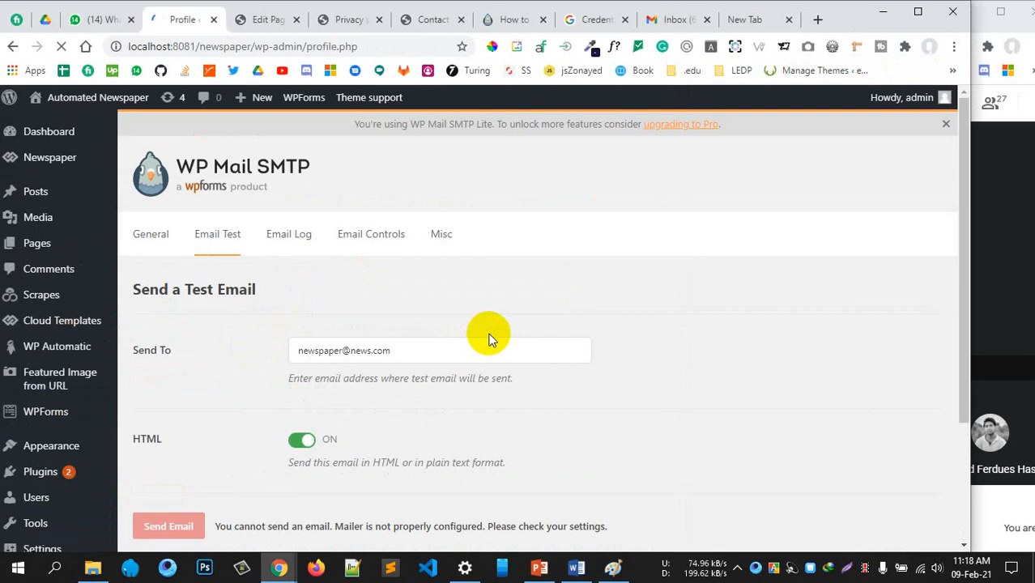
{"action": "scroll", "coordinate": [527, 332], "scroll_direction": "down", "scroll_amount": 7}
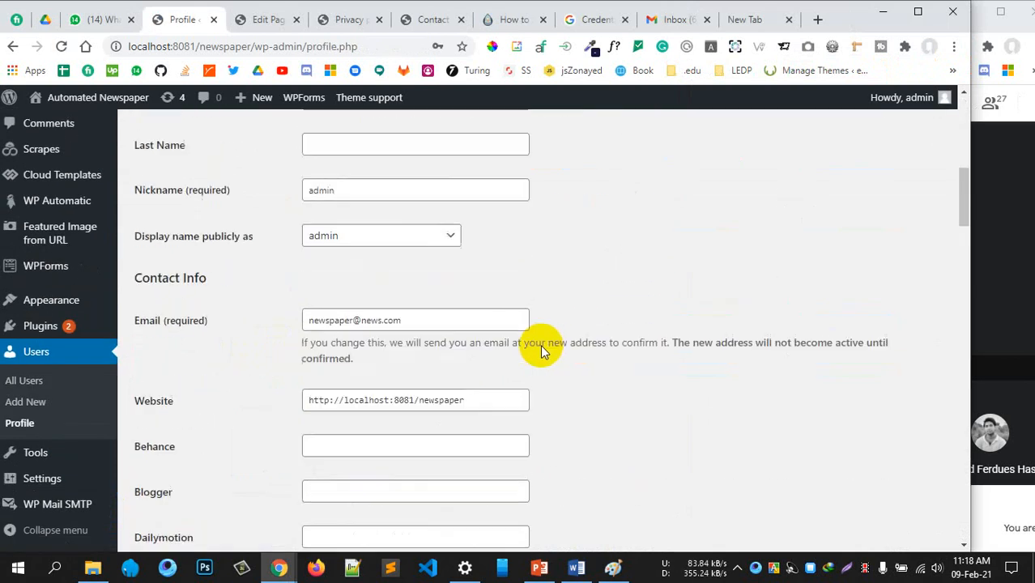
{"action": "scroll", "coordinate": [540, 345], "scroll_direction": "down", "scroll_amount": 1}
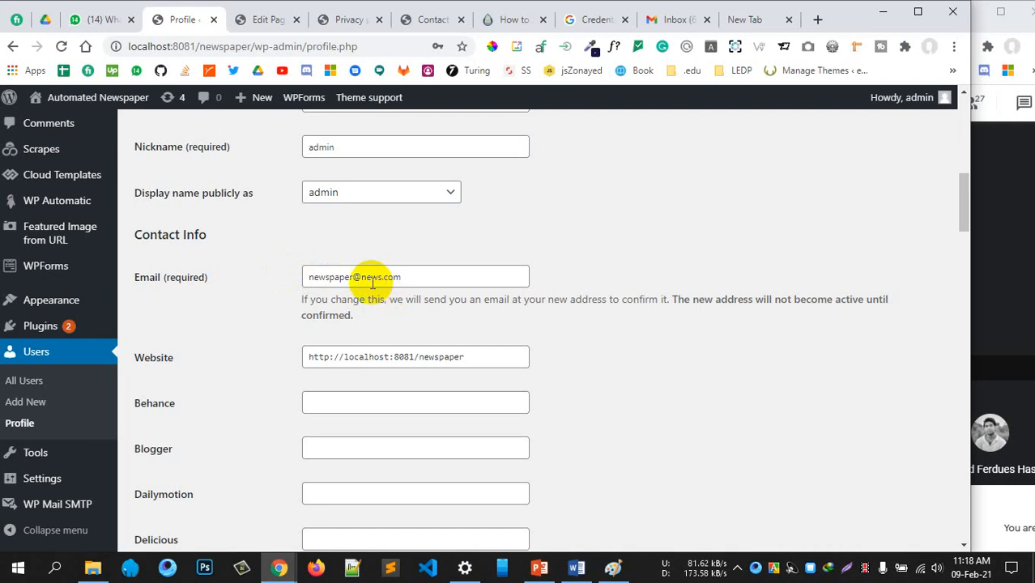
{"action": "left_click", "coordinate": [343, 279]}
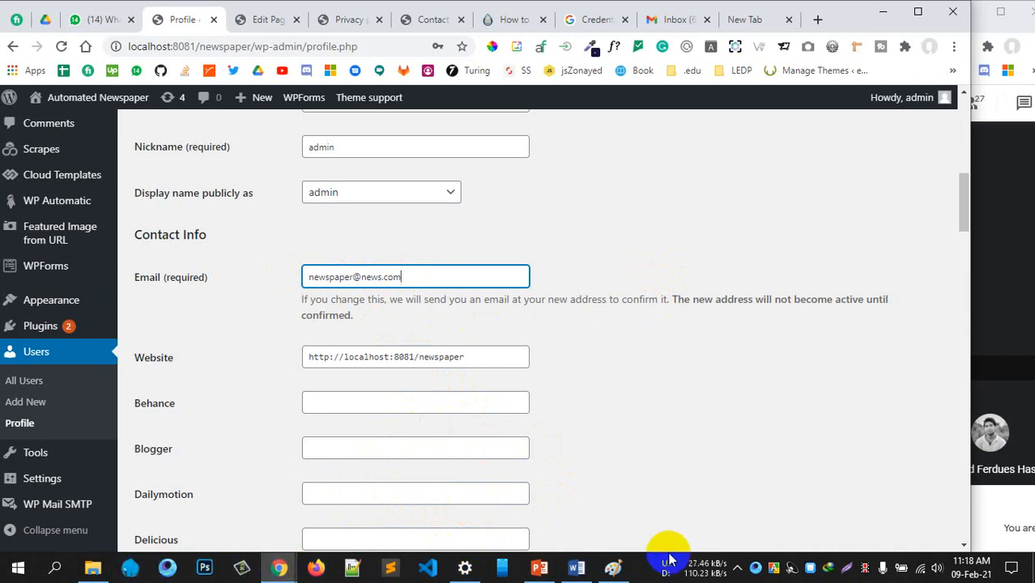
Launch Laragon's Database manager to reach the MySQL localhost:3306 root session in HeidiSQL
{"action": "left_click", "coordinate": [810, 567]}
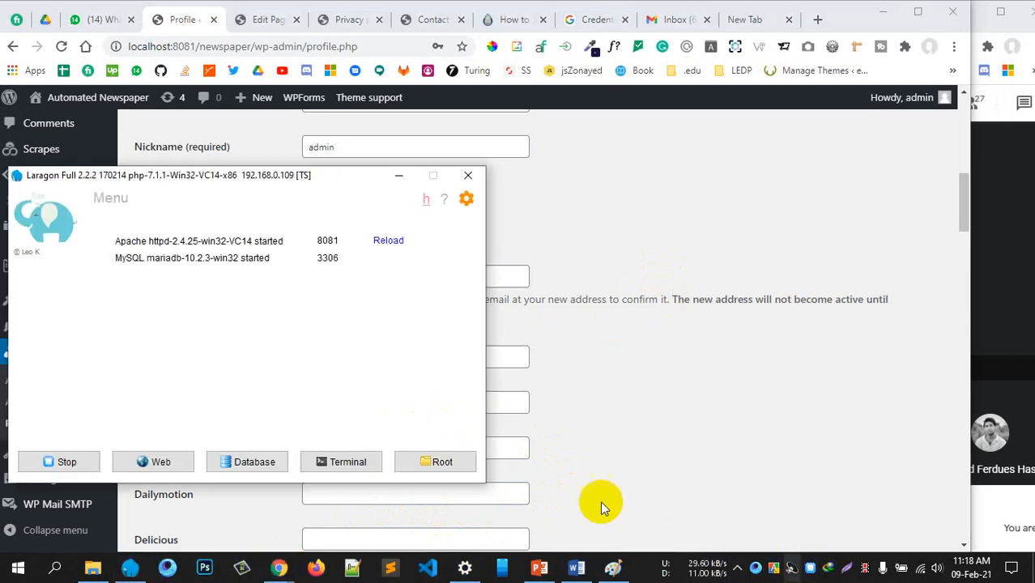
{"action": "left_click", "coordinate": [259, 467]}
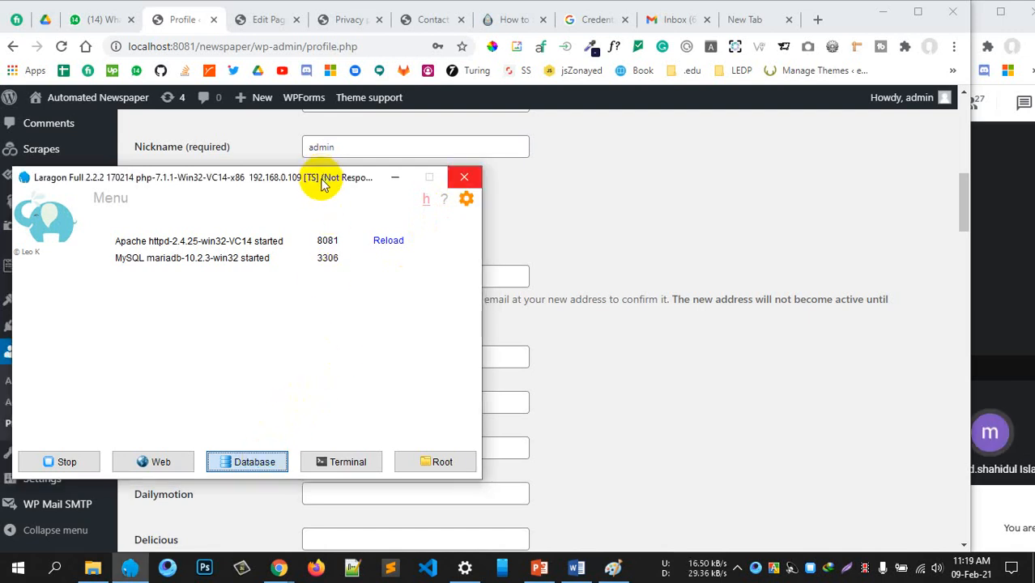
{"action": "left_click", "coordinate": [998, 289]}
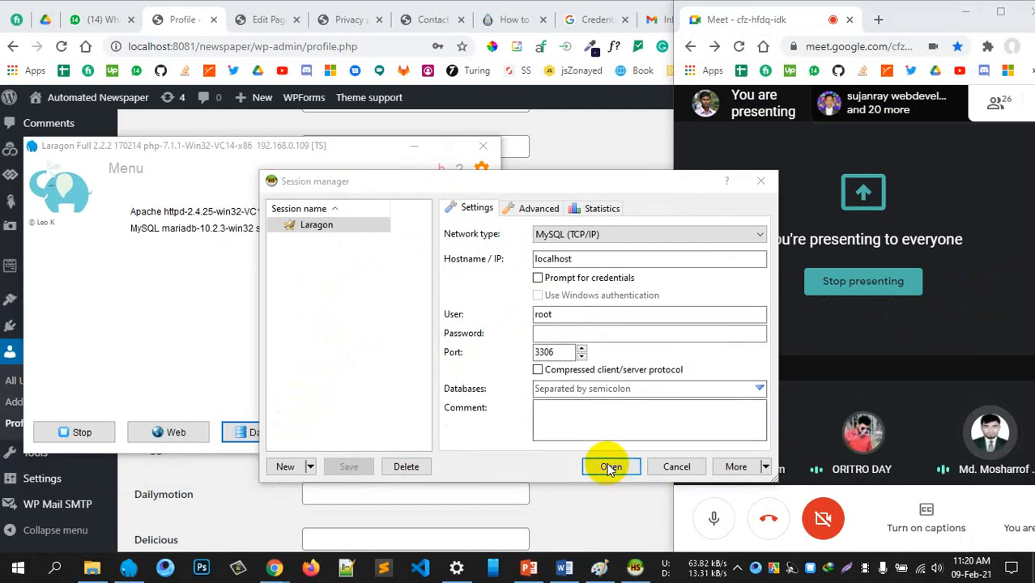
Connect to the local MySQL server and view the wp_users table's Data rows
{"action": "left_click", "coordinate": [611, 467]}
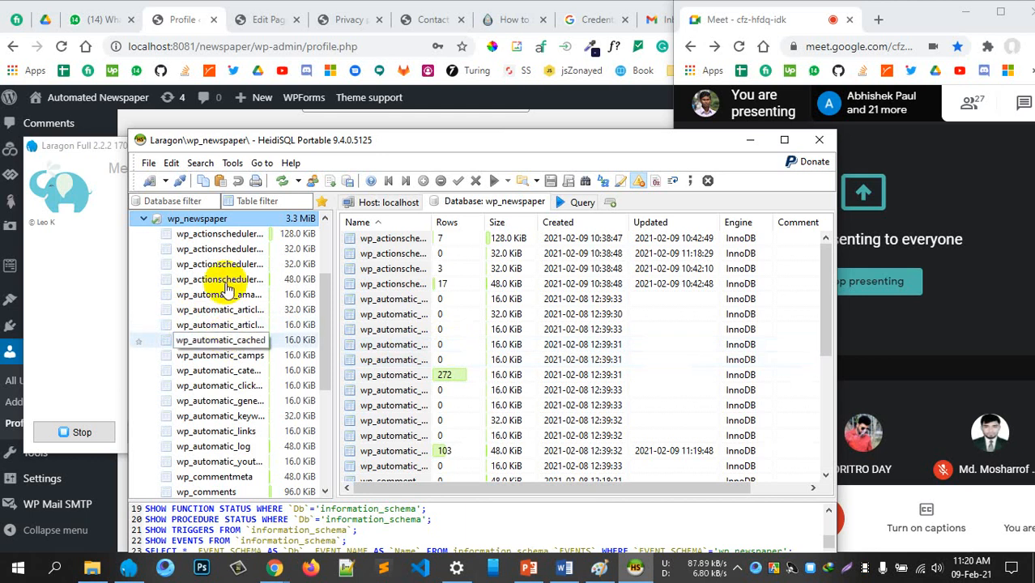
{"action": "scroll", "coordinate": [212, 364], "scroll_direction": "down", "scroll_amount": 4}
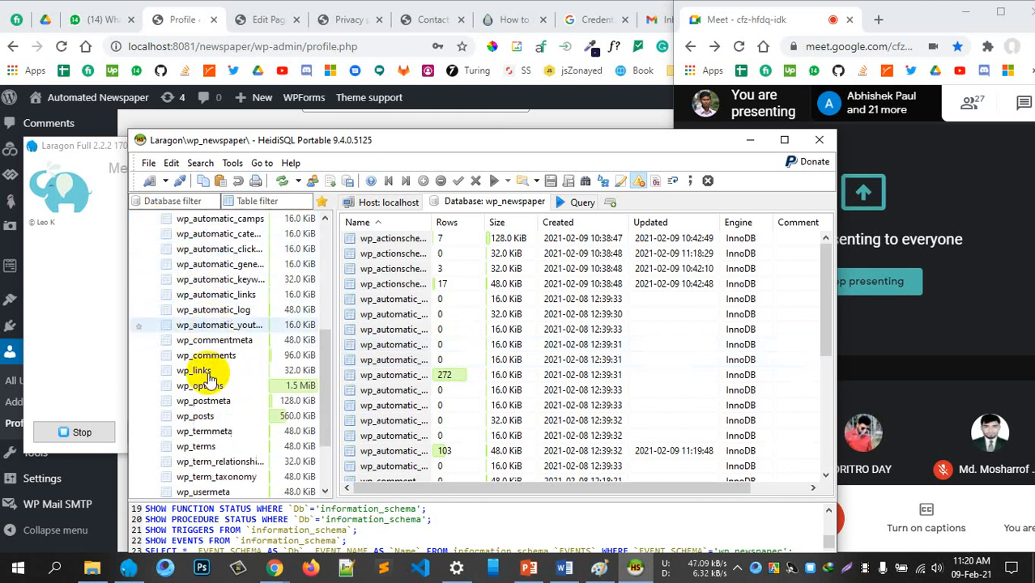
{"action": "scroll", "coordinate": [217, 405], "scroll_direction": "down", "scroll_amount": 1}
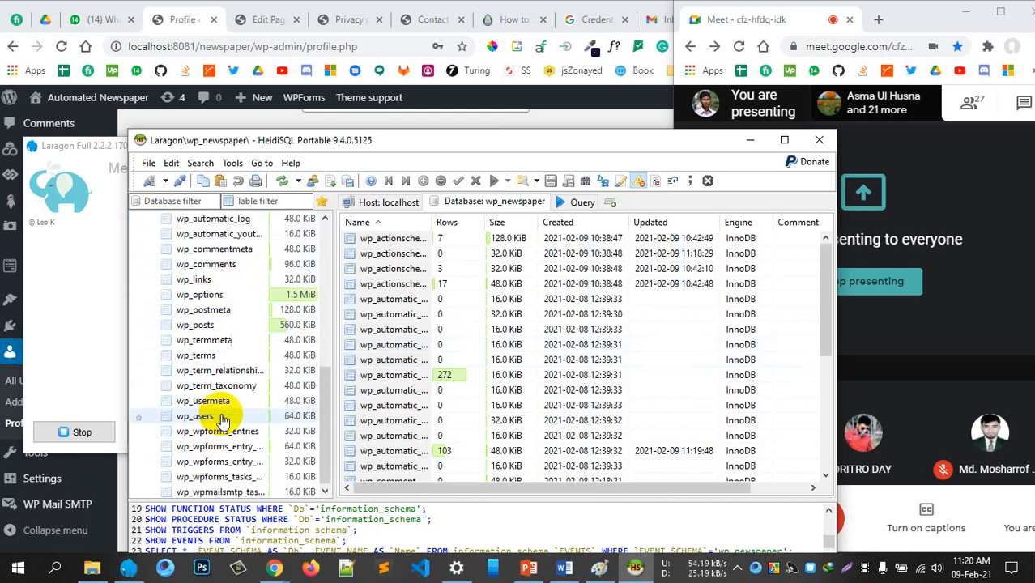
{"action": "left_click", "coordinate": [216, 413]}
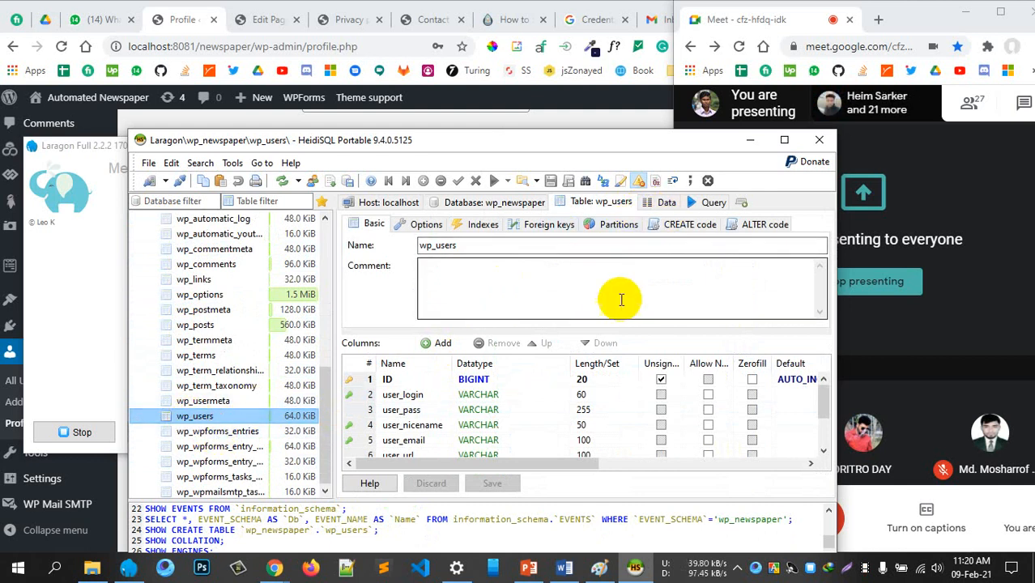
{"action": "left_click", "coordinate": [666, 203]}
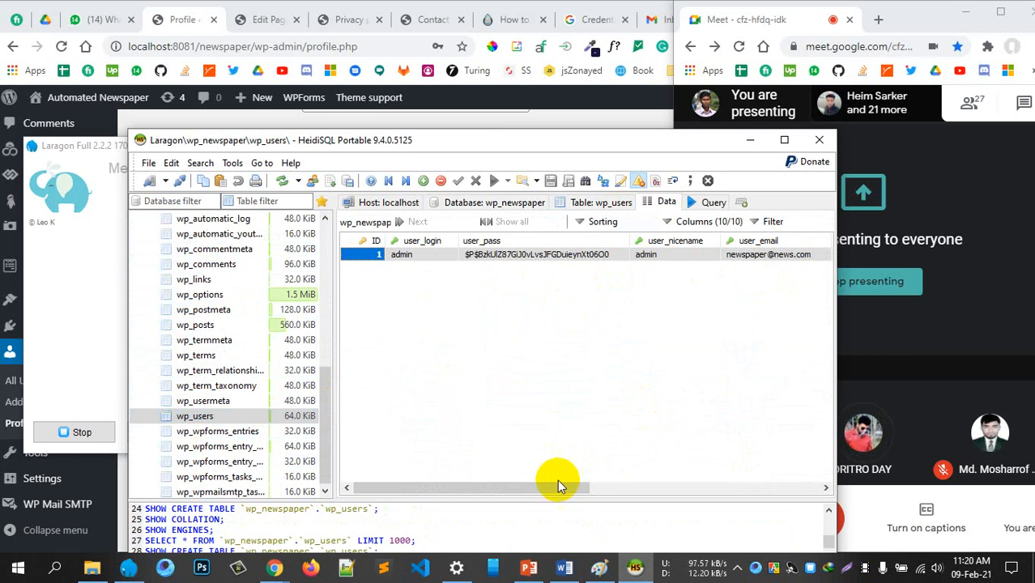
Change the admin row's user_email to the site owner's Gmail address and post the update
{"action": "left_click_drag", "start_coordinate": [561, 488], "coordinate": [626, 489]}
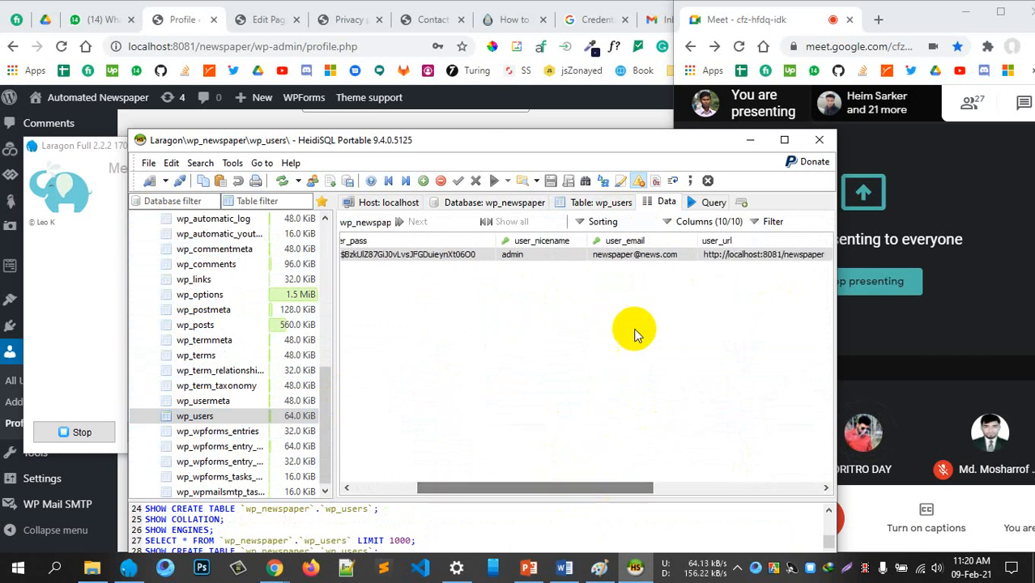
{"action": "left_click", "coordinate": [638, 256]}
{"action": "left_click", "coordinate": [637, 256]}
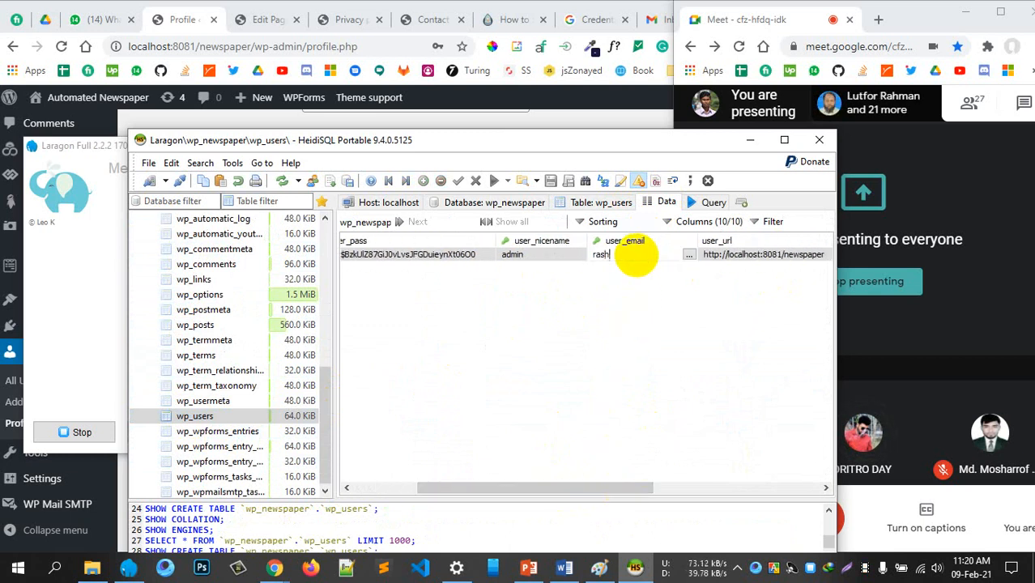
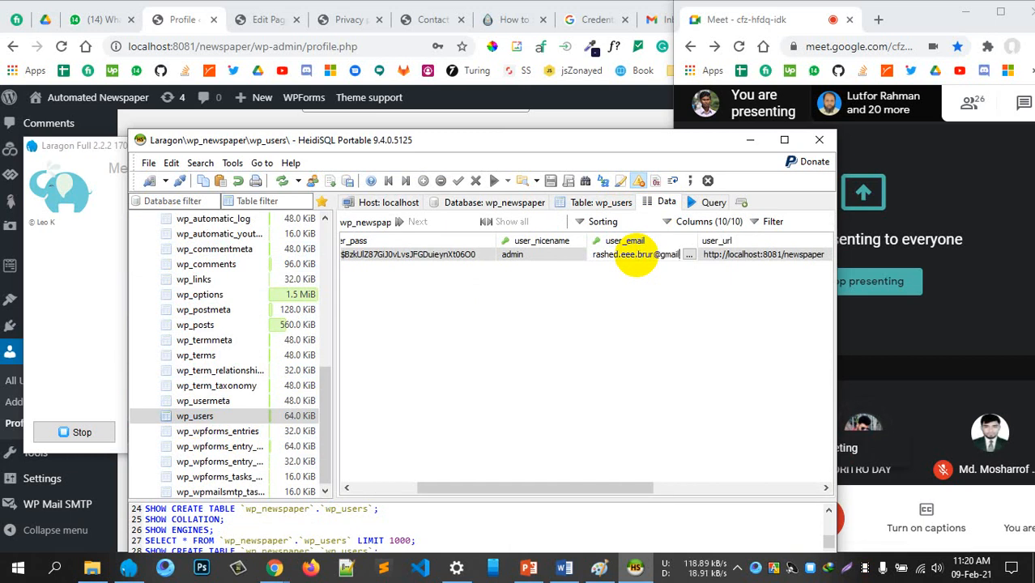
{"action": "key", "text": "Return"}
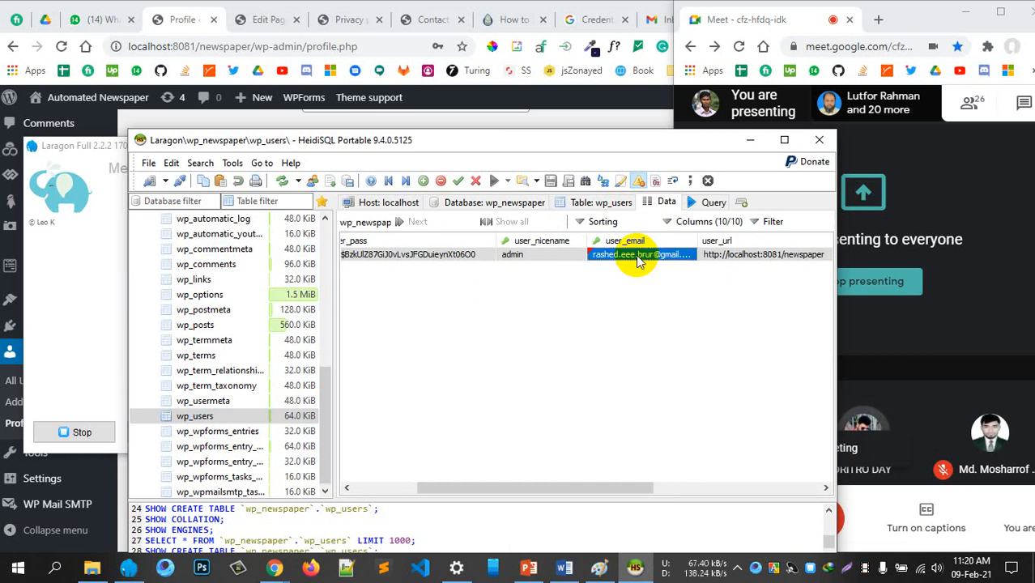
{"action": "left_click", "coordinate": [664, 335]}
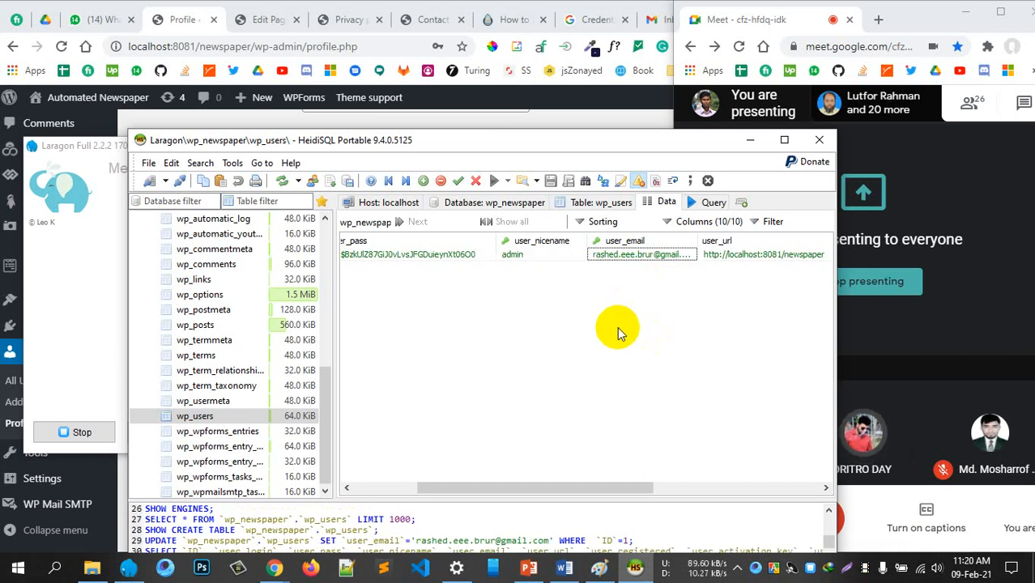
{"action": "key", "text": "alt+Tab"}
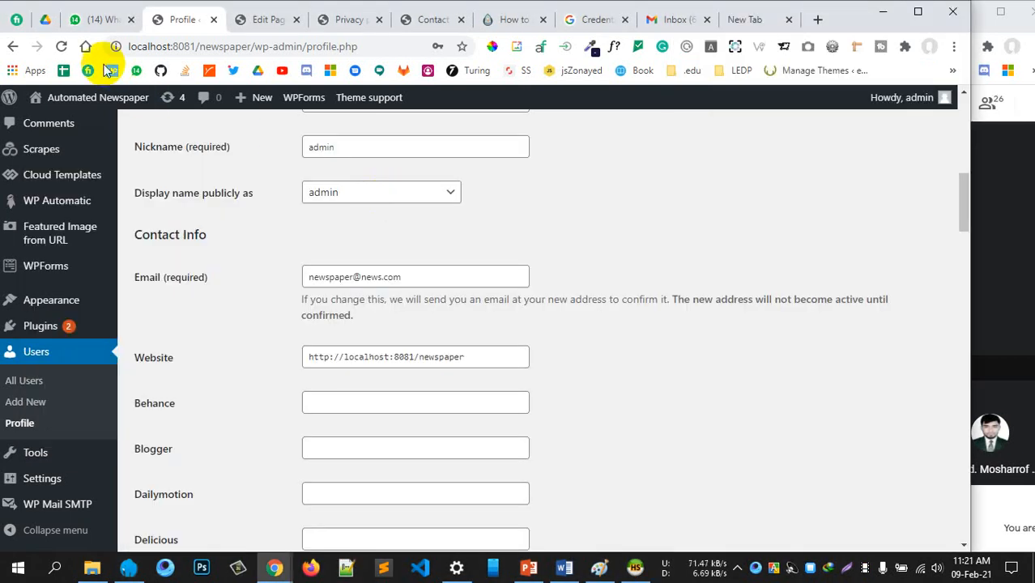
Reload the admin profile to confirm it now shows the Gmail address
{"action": "left_click", "coordinate": [62, 46]}
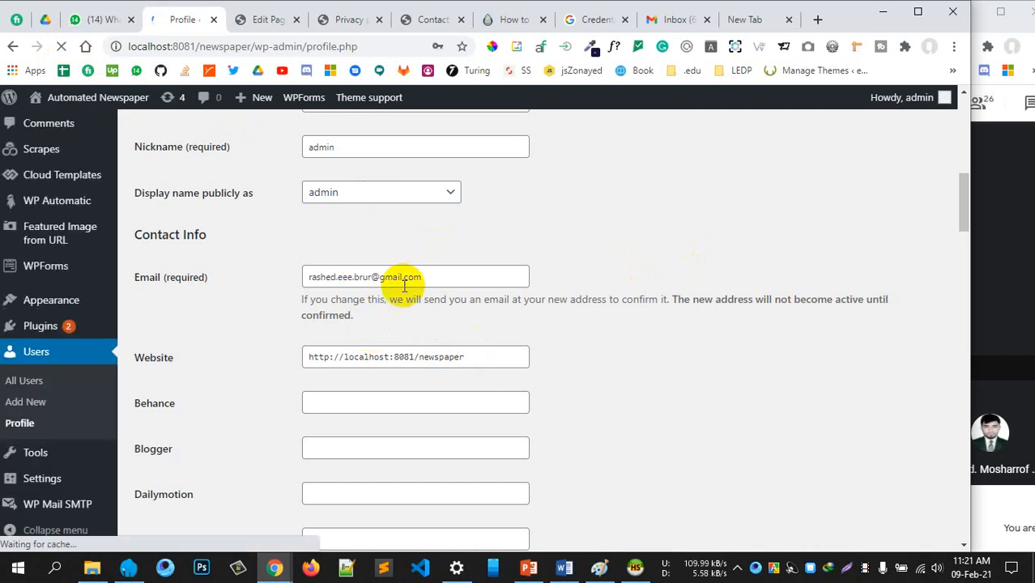
{"action": "scroll", "coordinate": [493, 342], "scroll_direction": "up", "scroll_amount": 3}
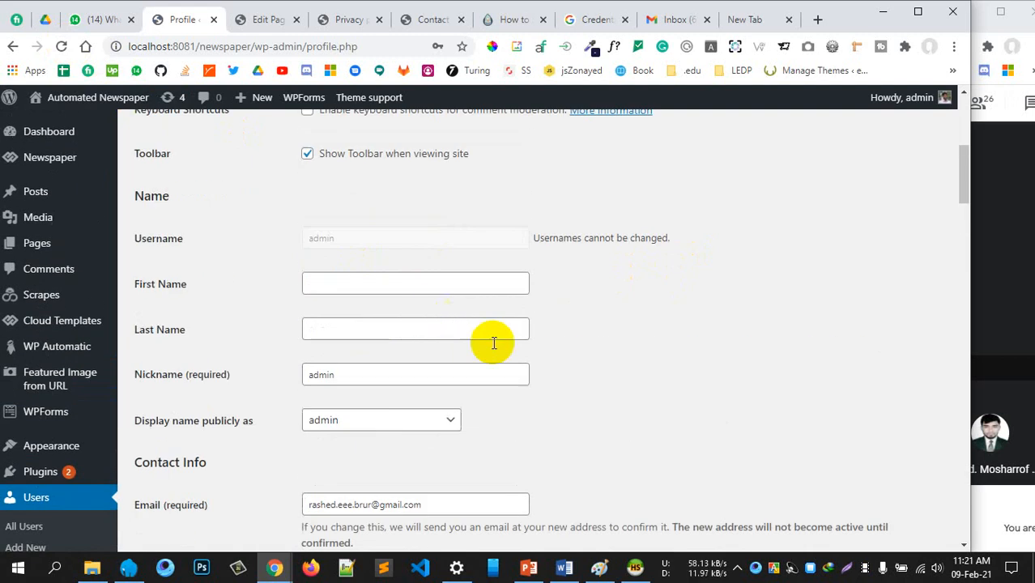
{"action": "scroll", "coordinate": [518, 351], "scroll_direction": "up", "scroll_amount": 5}
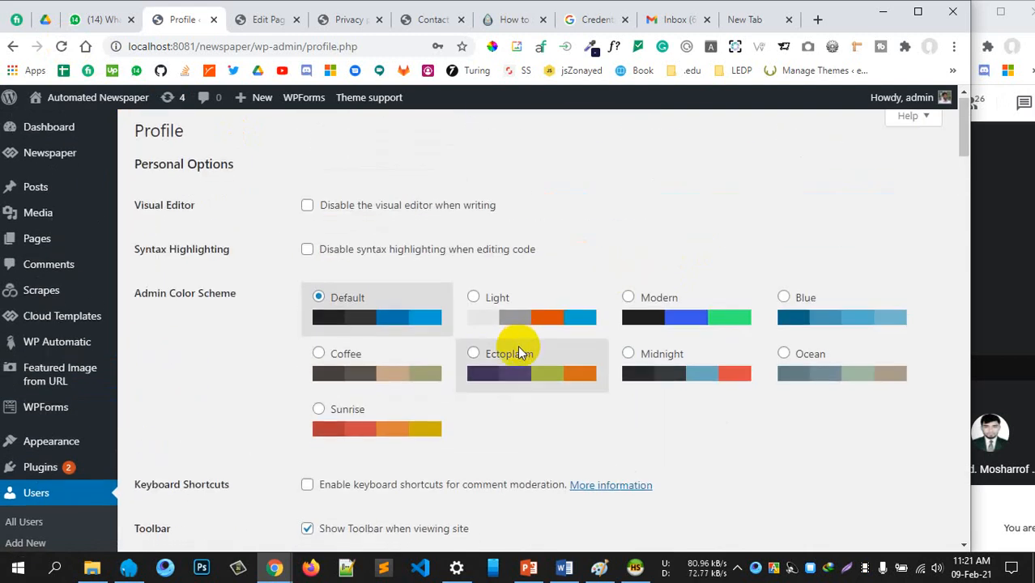
{"action": "scroll", "coordinate": [518, 351], "scroll_direction": "down", "scroll_amount": 10}
Open WP Mail SMTP Settings and check the Email Test tab, which still reports misconfiguration
{"action": "mouse_move", "coordinate": [29, 514]}
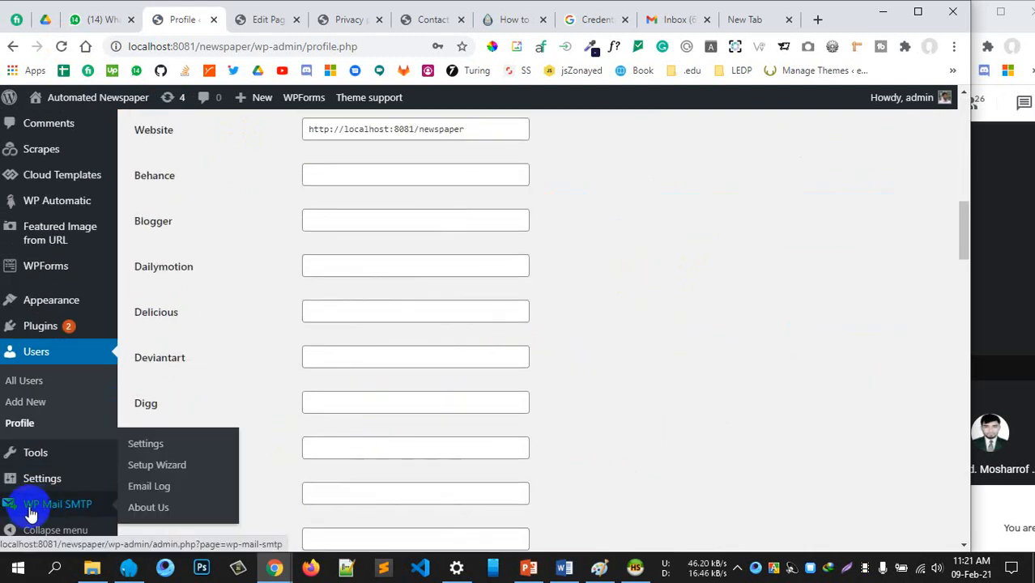
{"action": "left_click", "coordinate": [144, 450]}
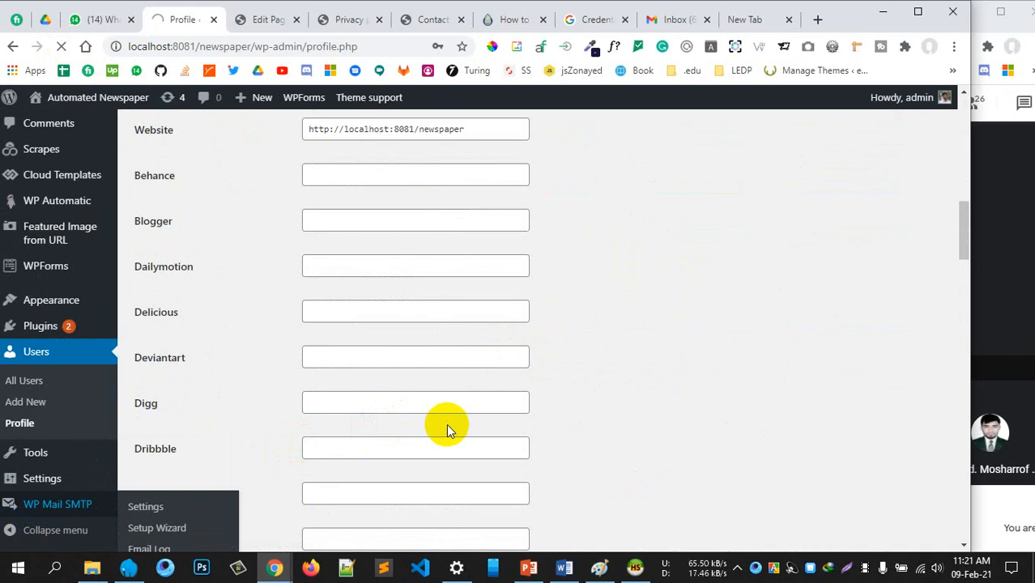
{"action": "scroll", "coordinate": [446, 423], "scroll_direction": "up", "scroll_amount": 5}
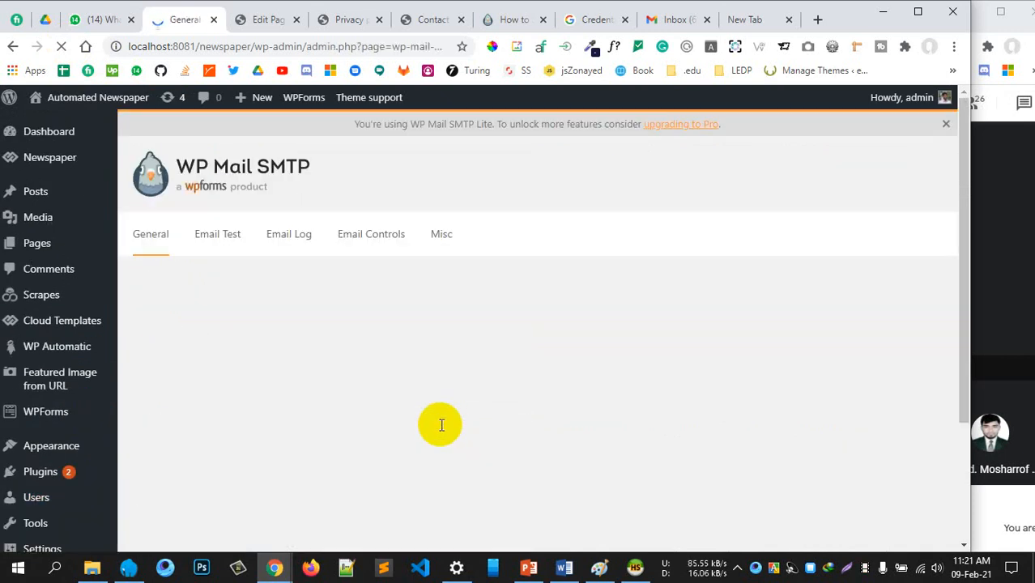
{"action": "scroll", "coordinate": [431, 425], "scroll_direction": "down", "scroll_amount": 5}
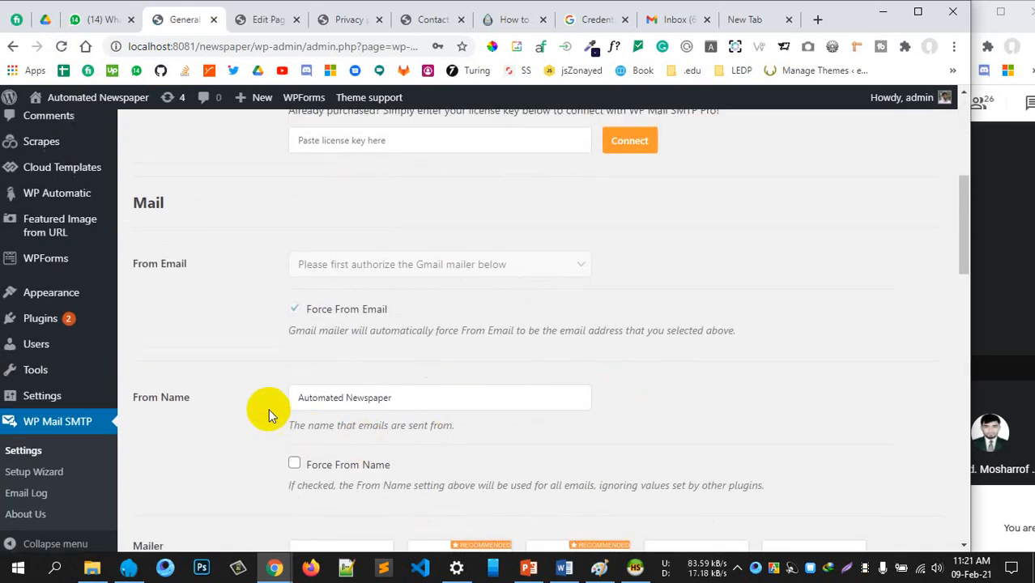
{"action": "scroll", "coordinate": [268, 409], "scroll_direction": "up", "scroll_amount": 5}
{"action": "left_click", "coordinate": [215, 234]}
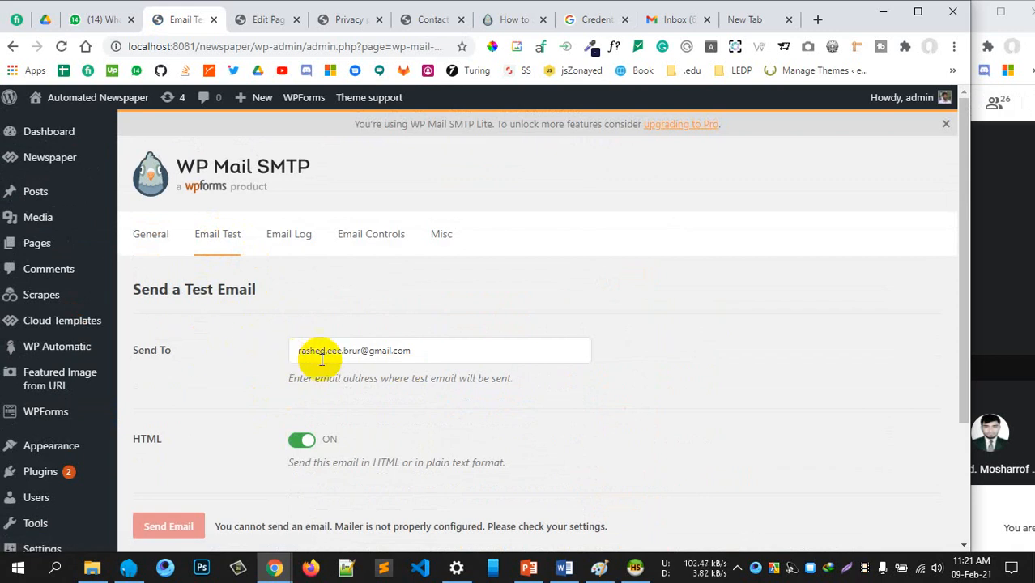
{"action": "scroll", "coordinate": [356, 365], "scroll_direction": "down", "scroll_amount": 2}
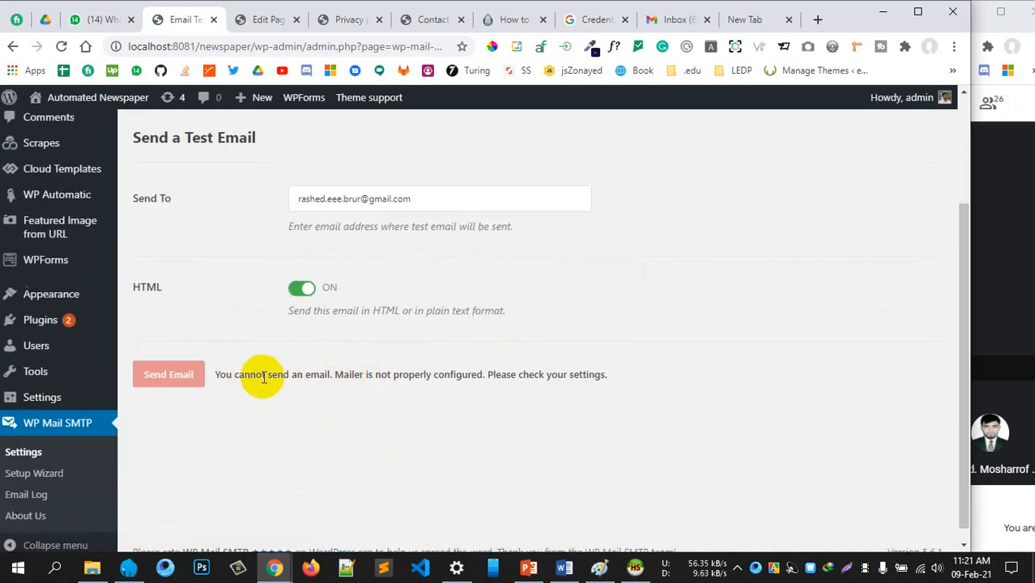
{"action": "scroll", "coordinate": [504, 380], "scroll_direction": "up", "scroll_amount": 3}
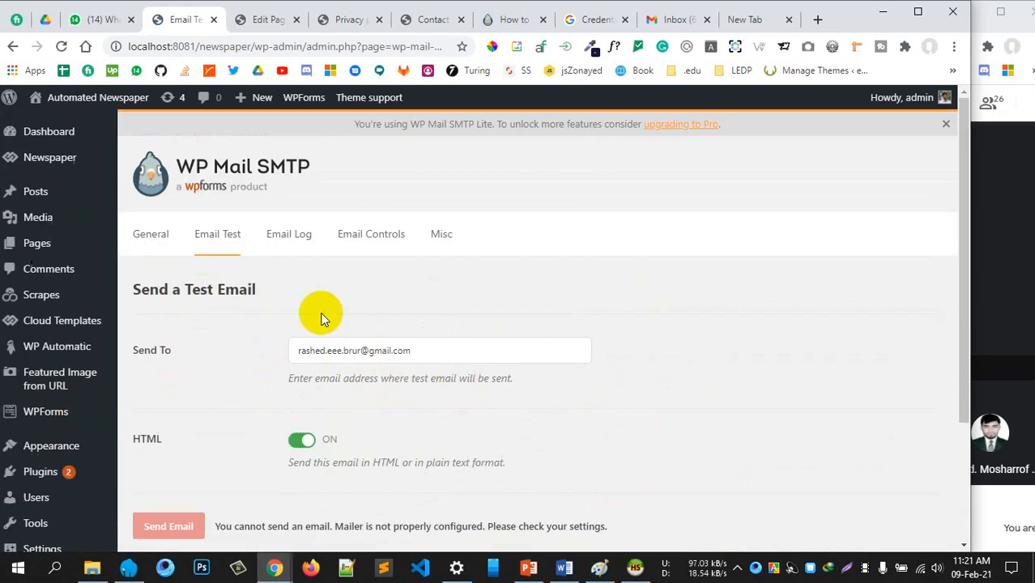
Return to the General settings and scroll down to the Gmail Authorization section
{"action": "left_click", "coordinate": [154, 241]}
{"action": "scroll", "coordinate": [450, 325], "scroll_direction": "down", "scroll_amount": 1}
{"action": "scroll", "coordinate": [450, 325], "scroll_direction": "down", "scroll_amount": 2}
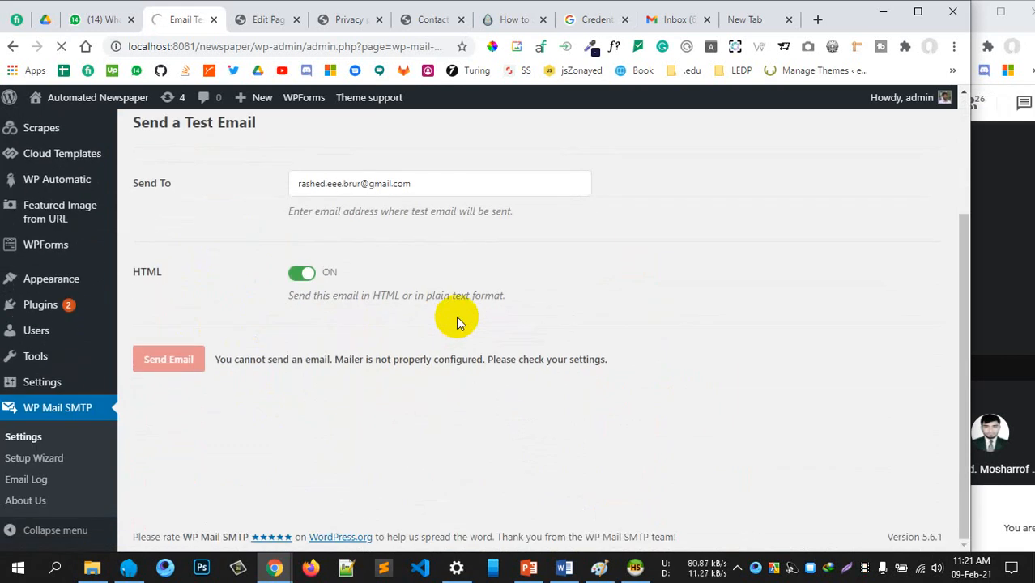
{"action": "scroll", "coordinate": [455, 321], "scroll_direction": "down", "scroll_amount": 3}
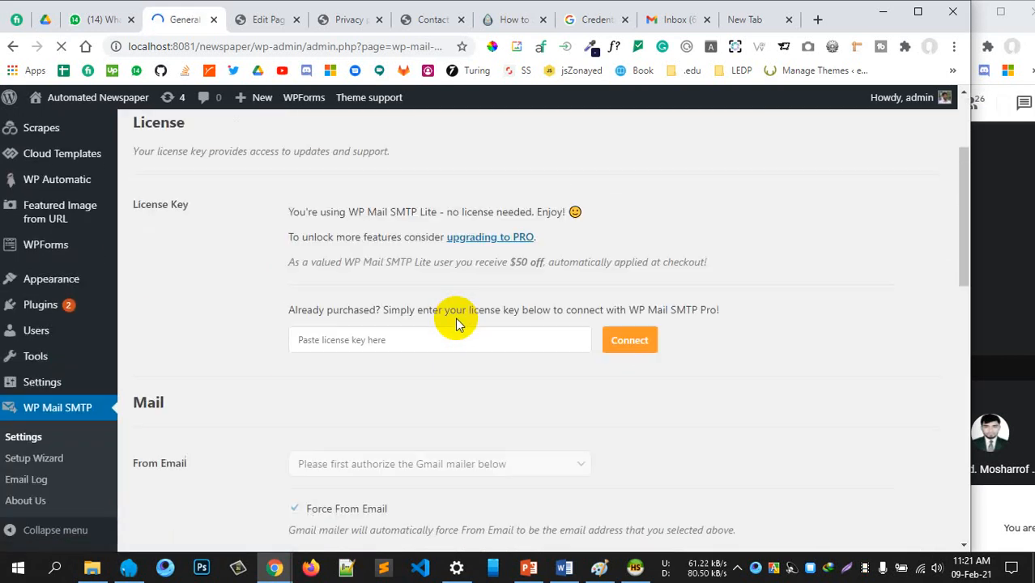
{"action": "scroll", "coordinate": [455, 324], "scroll_direction": "down", "scroll_amount": 10}
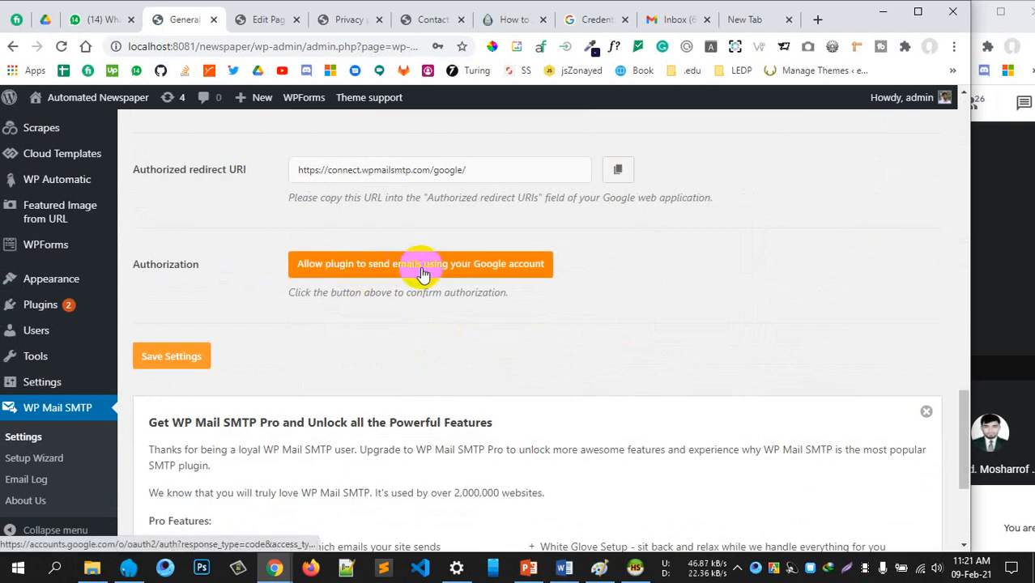
Authorize the plugin to send email by signing in with the site owner's Google account
{"action": "left_click", "coordinate": [448, 270]}
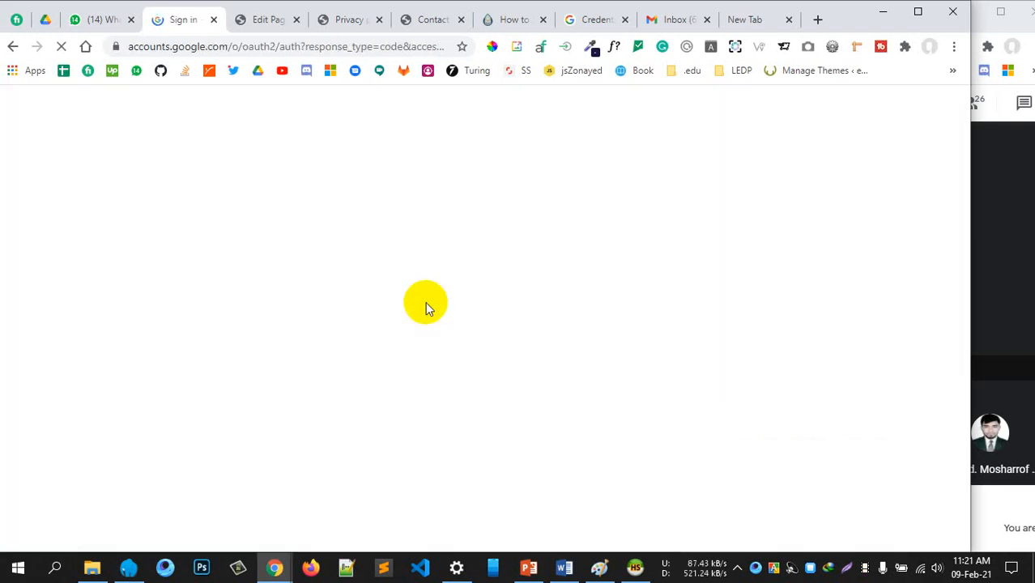
{"action": "left_click", "coordinate": [437, 277]}
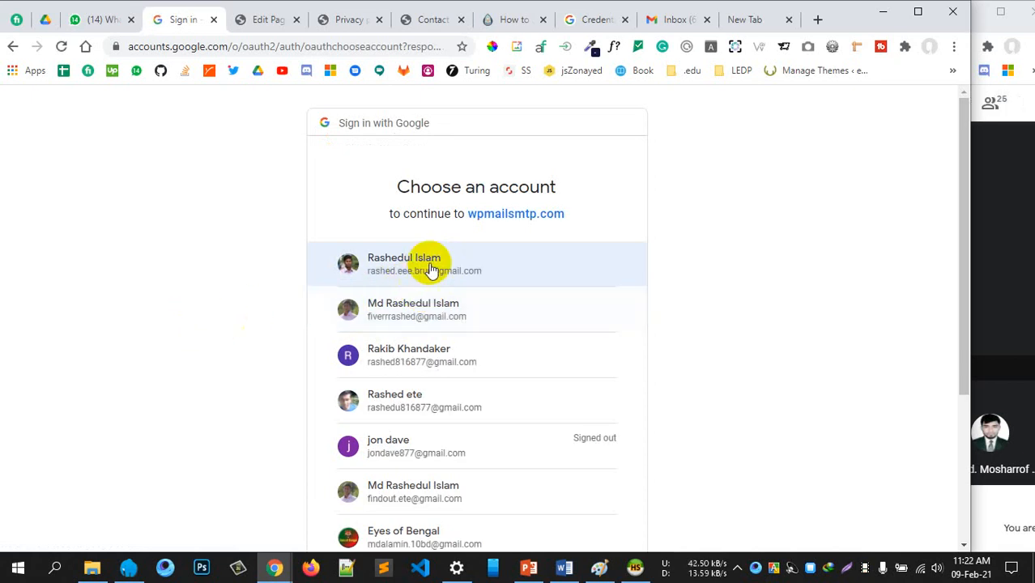
{"action": "left_click", "coordinate": [431, 270]}
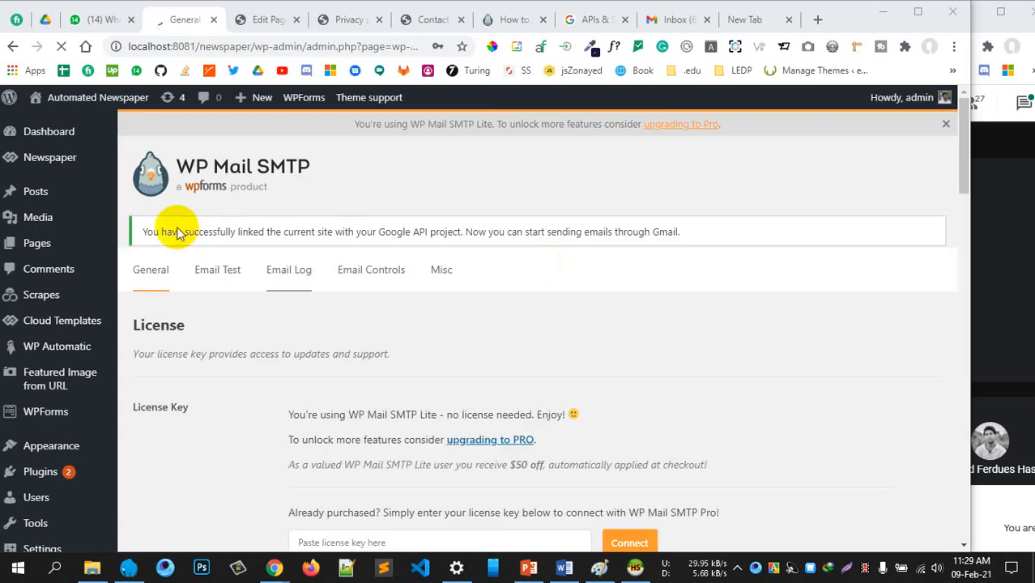
Highlight the linked-site success notice in WP Mail SMTP, then clear the selection
{"action": "left_click_drag", "start_coordinate": [239, 287], "coordinate": [510, 290]}
{"action": "left_click", "coordinate": [518, 288]}
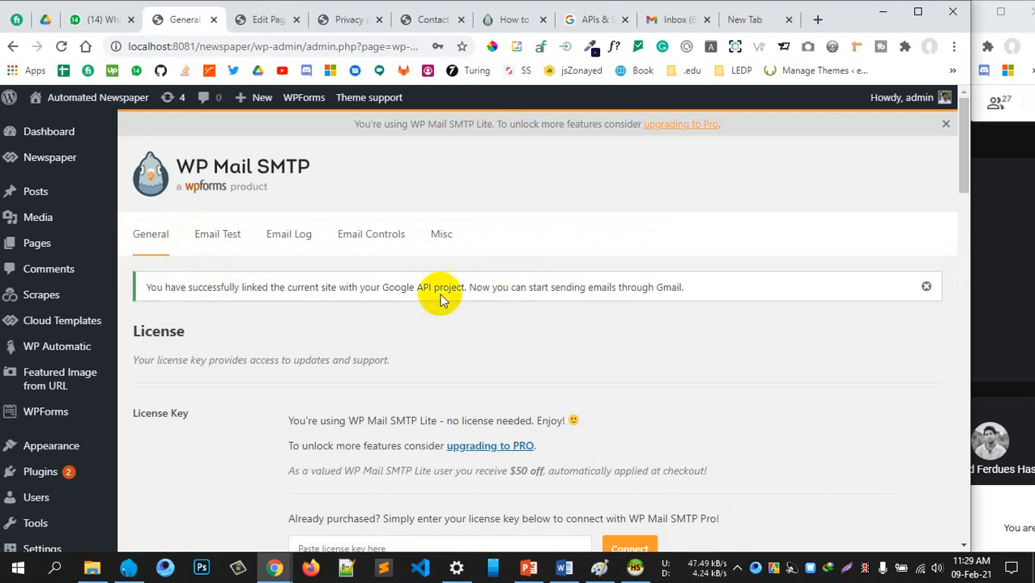
{"action": "scroll", "coordinate": [397, 332], "scroll_direction": "down", "scroll_amount": 2}
{"action": "scroll", "coordinate": [397, 330], "scroll_direction": "up", "scroll_amount": 2}
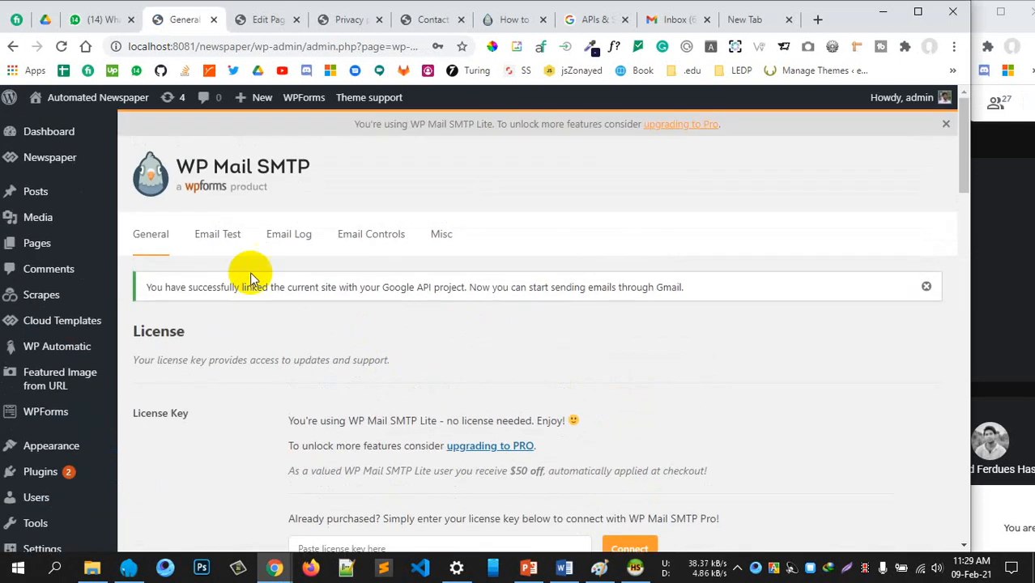
Send the HTML test email from the Email Test tab to the Gmail address
{"action": "left_click", "coordinate": [213, 231]}
{"action": "scroll", "coordinate": [423, 330], "scroll_direction": "down", "scroll_amount": 4}
{"action": "scroll", "coordinate": [422, 330], "scroll_direction": "down", "scroll_amount": 15}
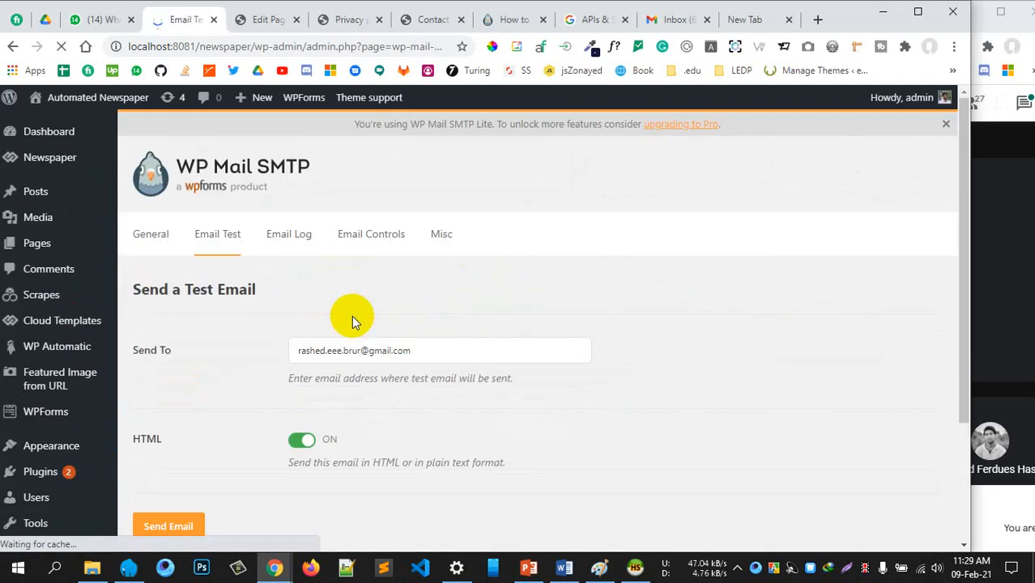
{"action": "scroll", "coordinate": [351, 315], "scroll_direction": "down", "scroll_amount": 3}
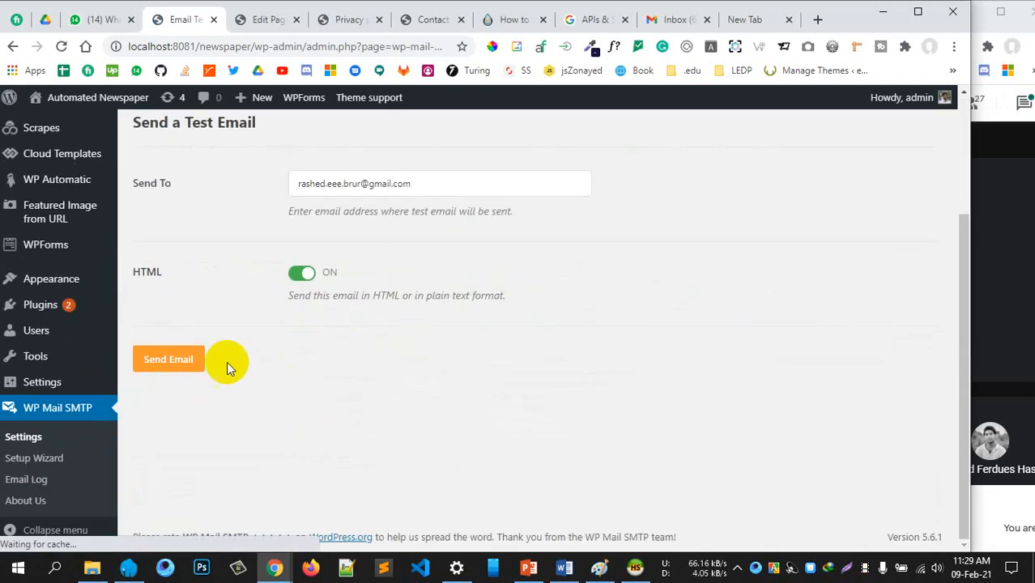
{"action": "left_click", "coordinate": [169, 358]}
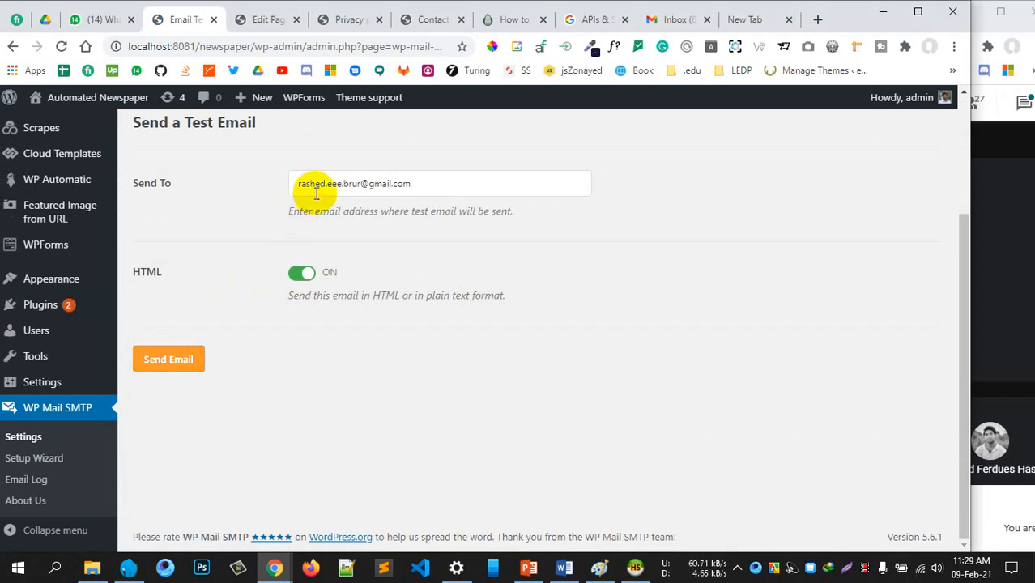
{"action": "left_click", "coordinate": [197, 357]}
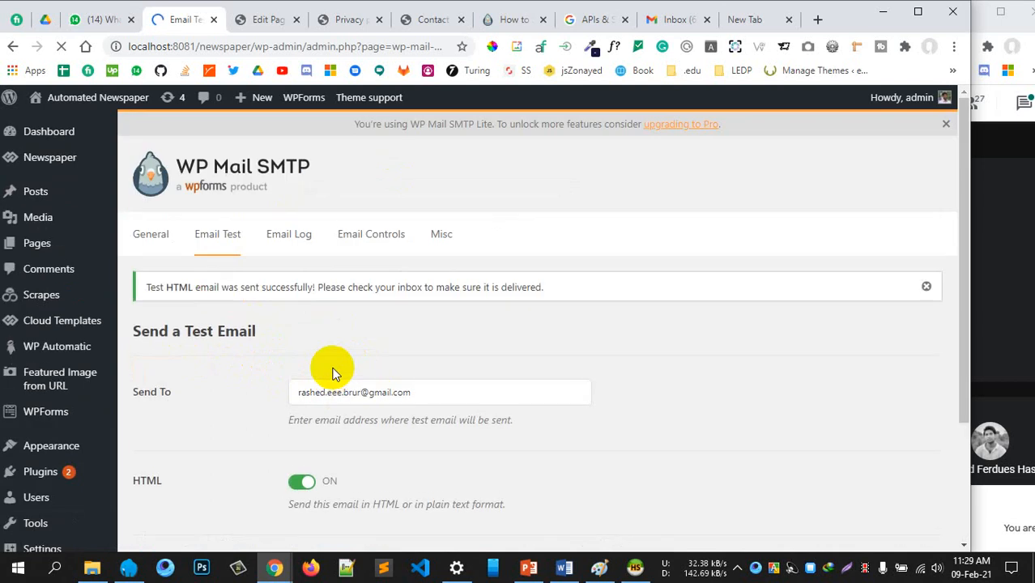
Check the test-email-sent success notice, then go to the Gmail inbox
{"action": "scroll", "coordinate": [328, 358], "scroll_direction": "up", "scroll_amount": 2}
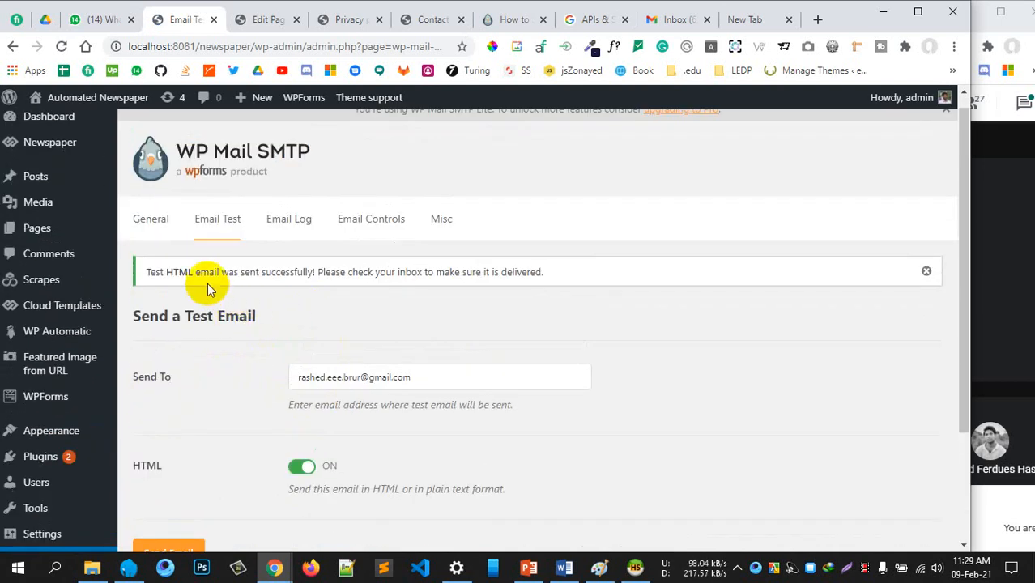
{"action": "left_click_drag", "start_coordinate": [234, 272], "coordinate": [456, 267]}
{"action": "left_click", "coordinate": [455, 268]}
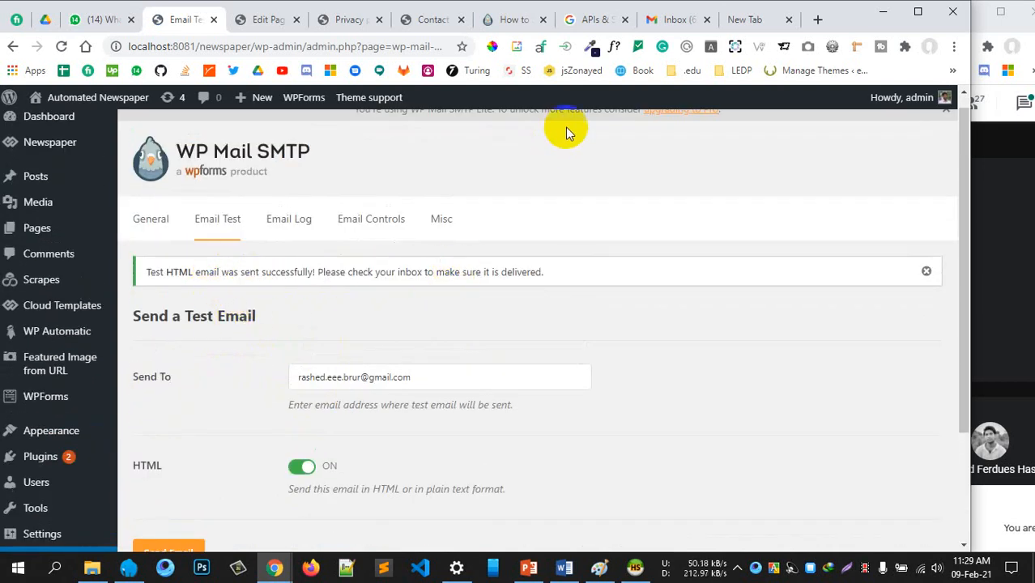
{"action": "left_click", "coordinate": [669, 18]}
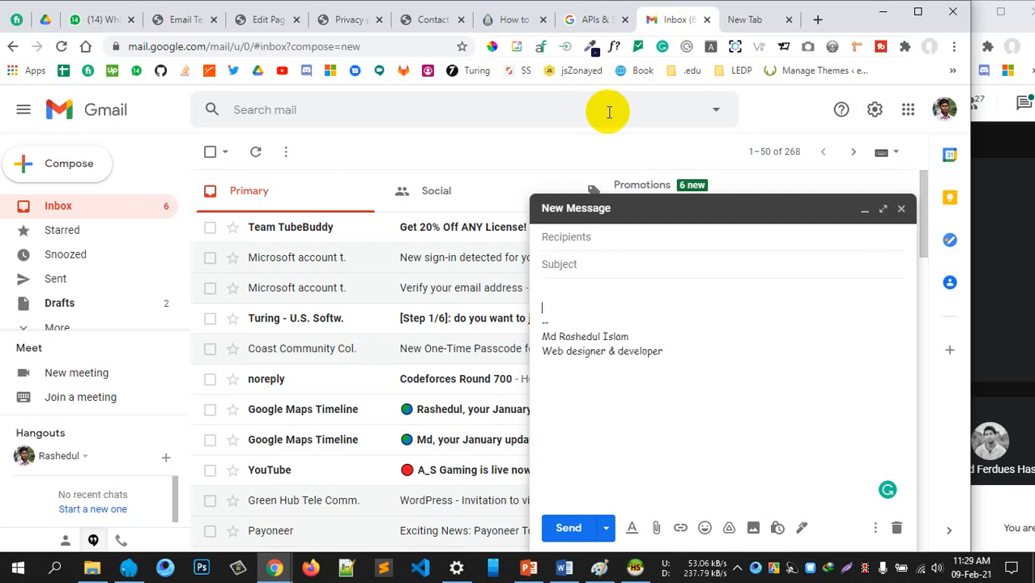
Close the empty Gmail draft and recheck the test recipient address on the Email Test page
{"action": "left_click", "coordinate": [901, 210]}
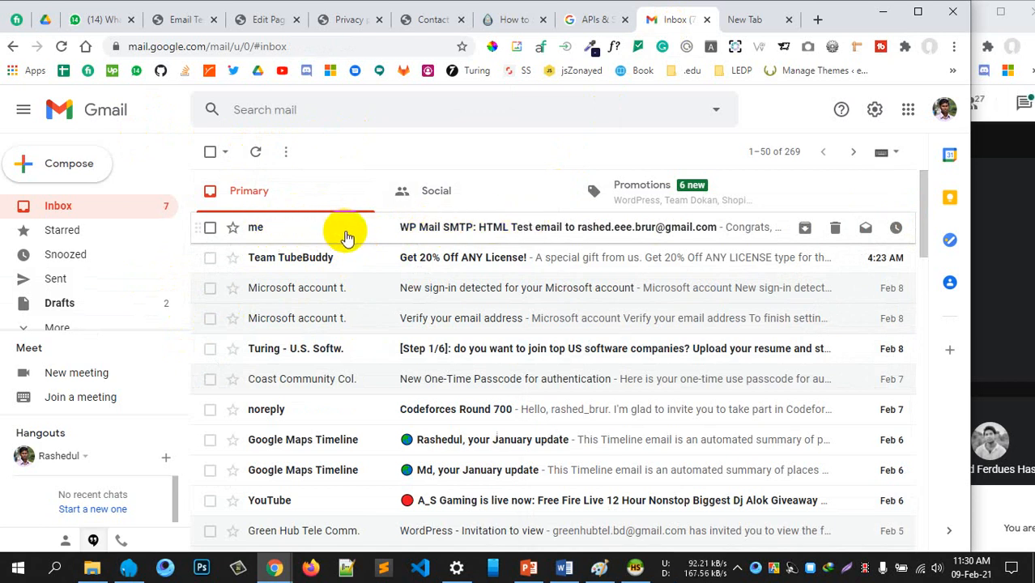
{"action": "left_click", "coordinate": [261, 20]}
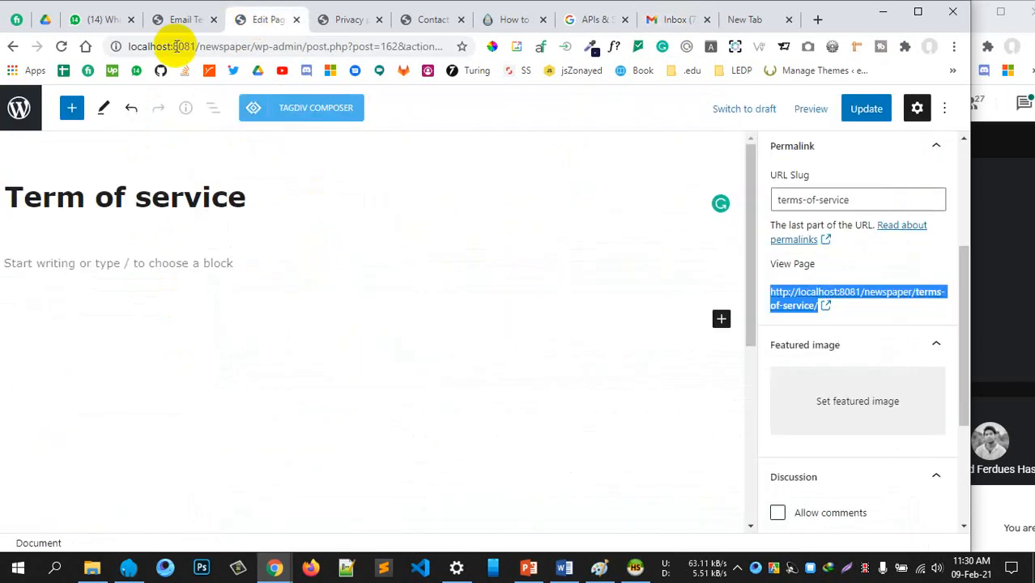
{"action": "left_click", "coordinate": [195, 19]}
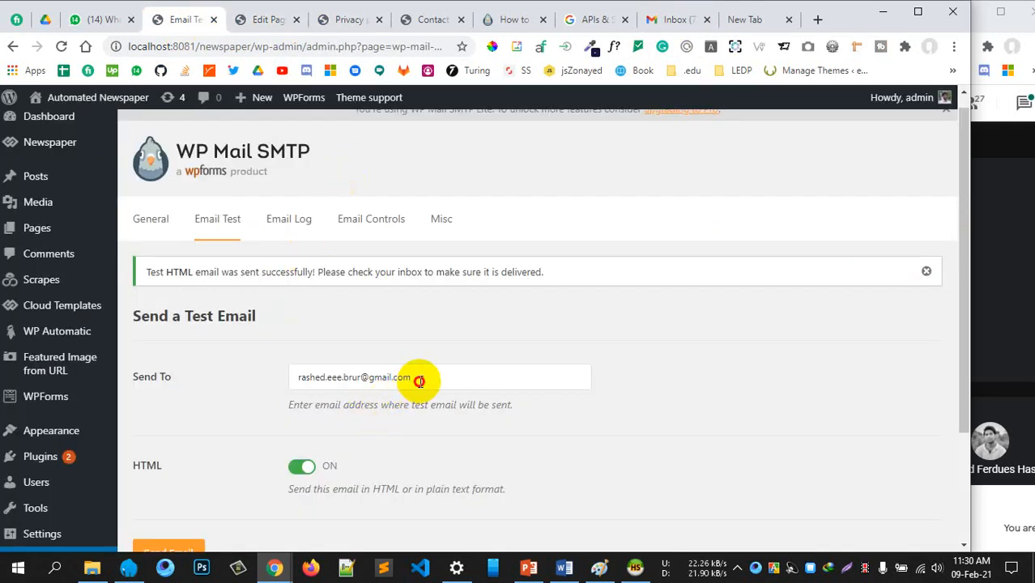
{"action": "left_click_drag", "start_coordinate": [420, 379], "coordinate": [290, 382]}
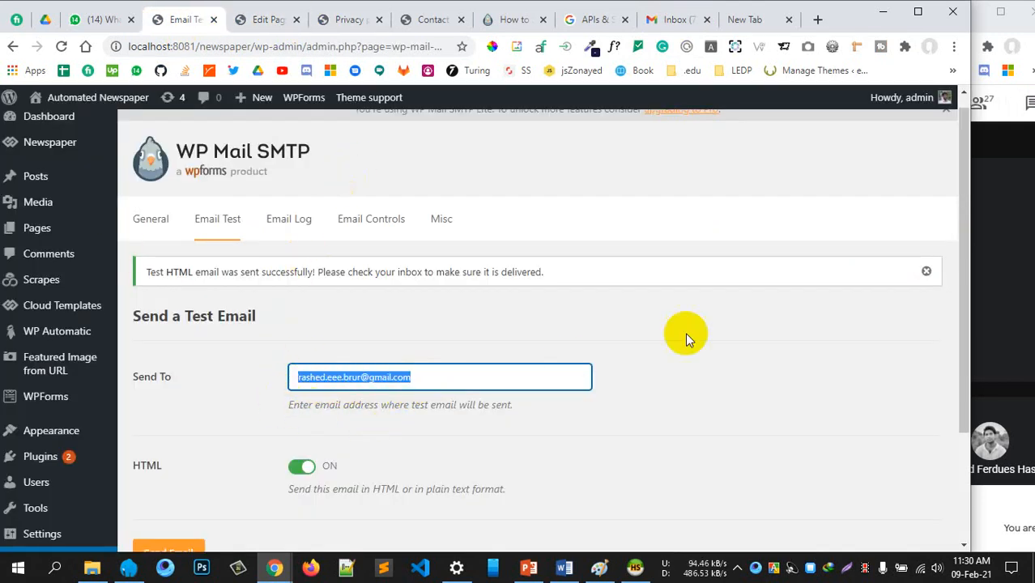
{"action": "left_click", "coordinate": [703, 309]}
Open and read the WP Mail SMTP HTML test email in the Gmail inbox
{"action": "left_click", "coordinate": [672, 19]}
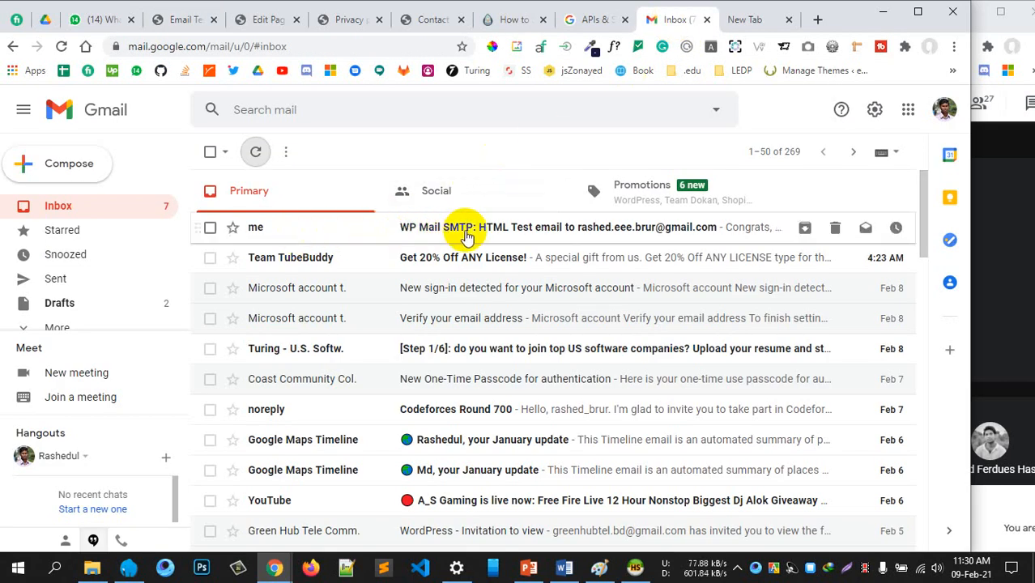
{"action": "left_click", "coordinate": [499, 235]}
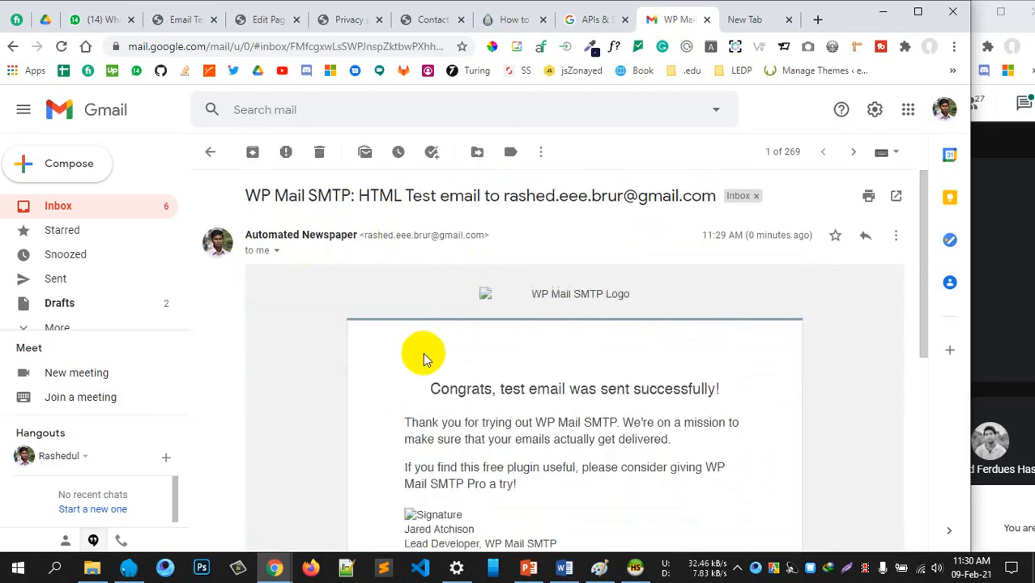
{"action": "scroll", "coordinate": [438, 336], "scroll_direction": "down", "scroll_amount": 2}
{"action": "scroll", "coordinate": [636, 312], "scroll_direction": "down", "scroll_amount": 4}
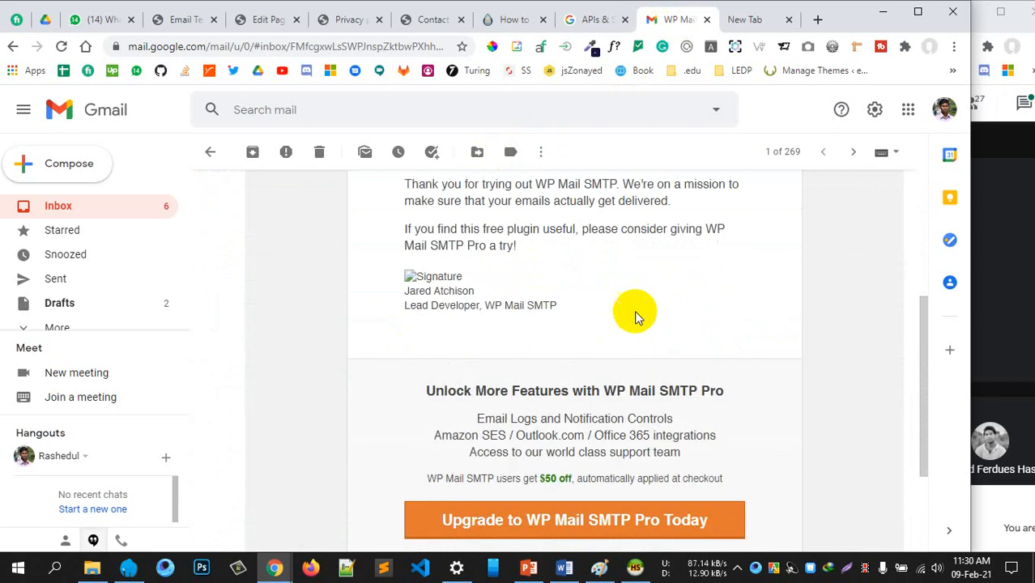
{"action": "scroll", "coordinate": [373, 306], "scroll_direction": "up", "scroll_amount": 6}
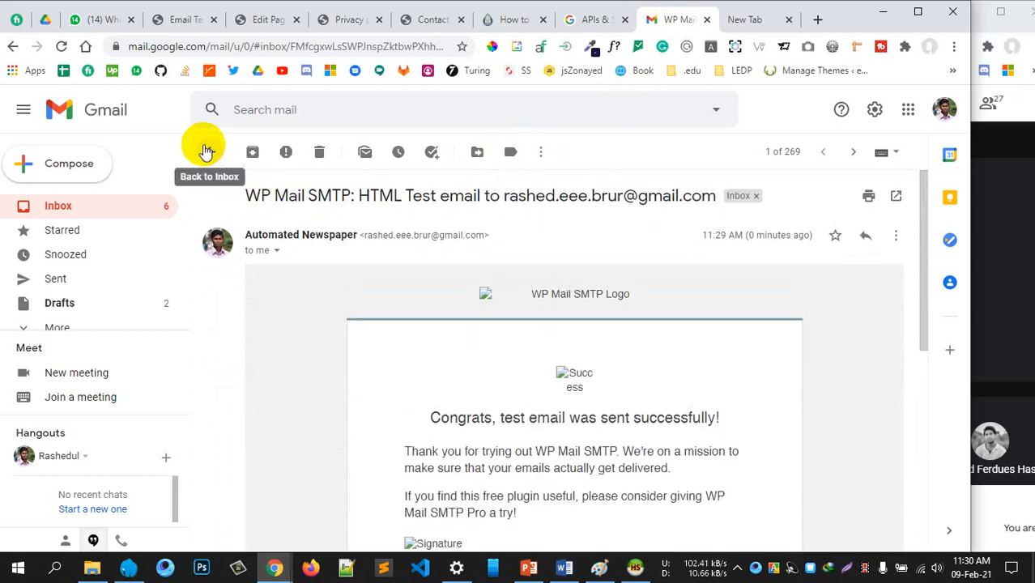
{"action": "left_click", "coordinate": [210, 151]}
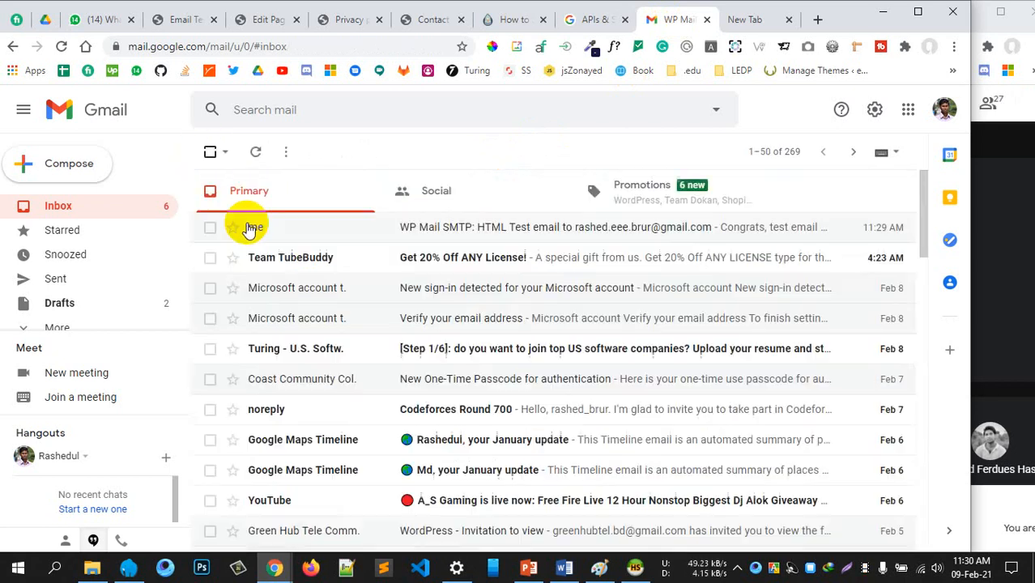
Return to the WordPress tabs: Email Test, Privacy and Terms of service pages
{"action": "left_click", "coordinate": [203, 21]}
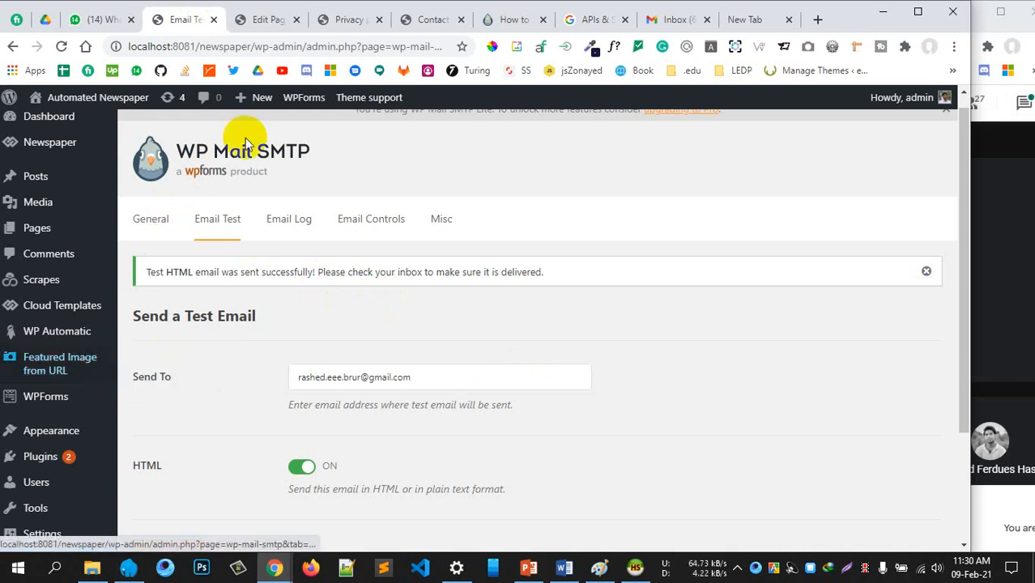
{"action": "left_click", "coordinate": [345, 19]}
{"action": "left_click", "coordinate": [266, 19]}
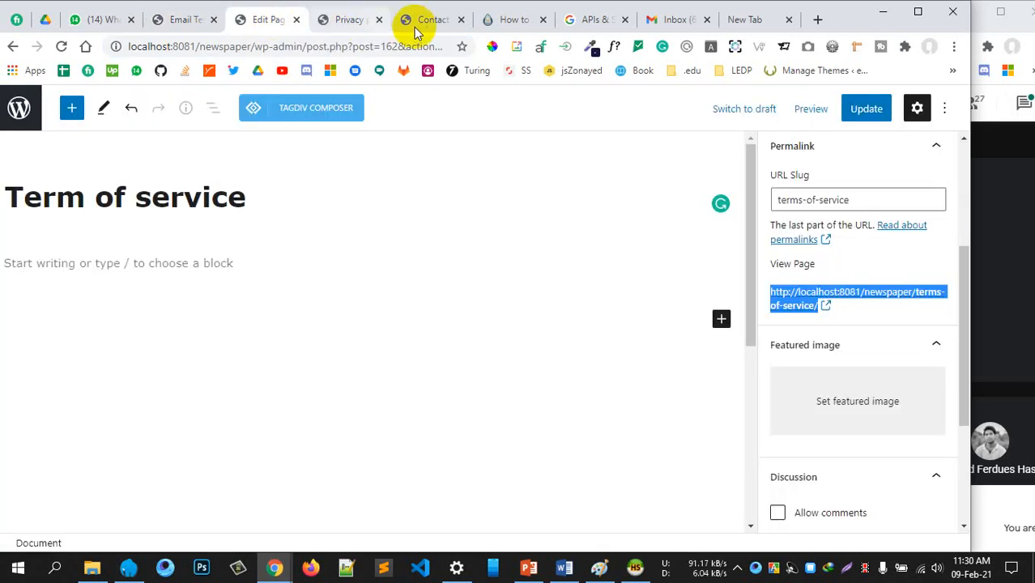
{"action": "left_click", "coordinate": [497, 20]}
Reload the Contact us page and copy its address
{"action": "left_click", "coordinate": [429, 19]}
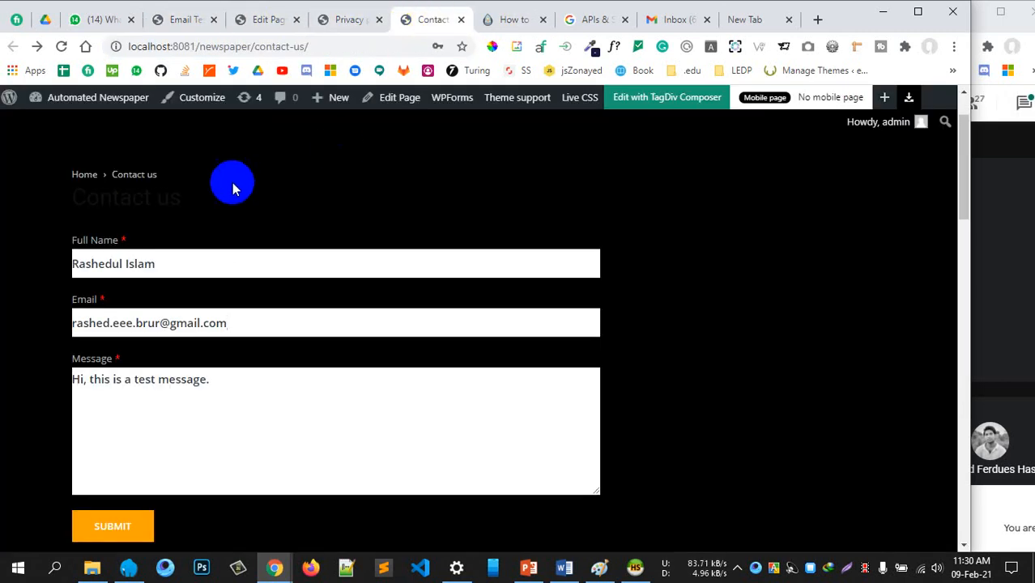
{"action": "left_click", "coordinate": [63, 49]}
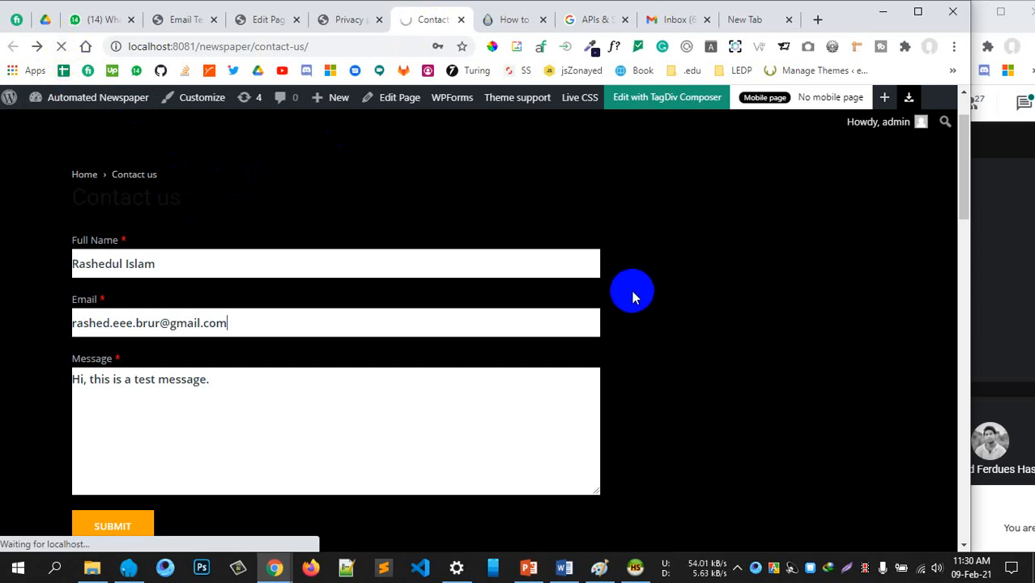
{"action": "left_click", "coordinate": [599, 313]}
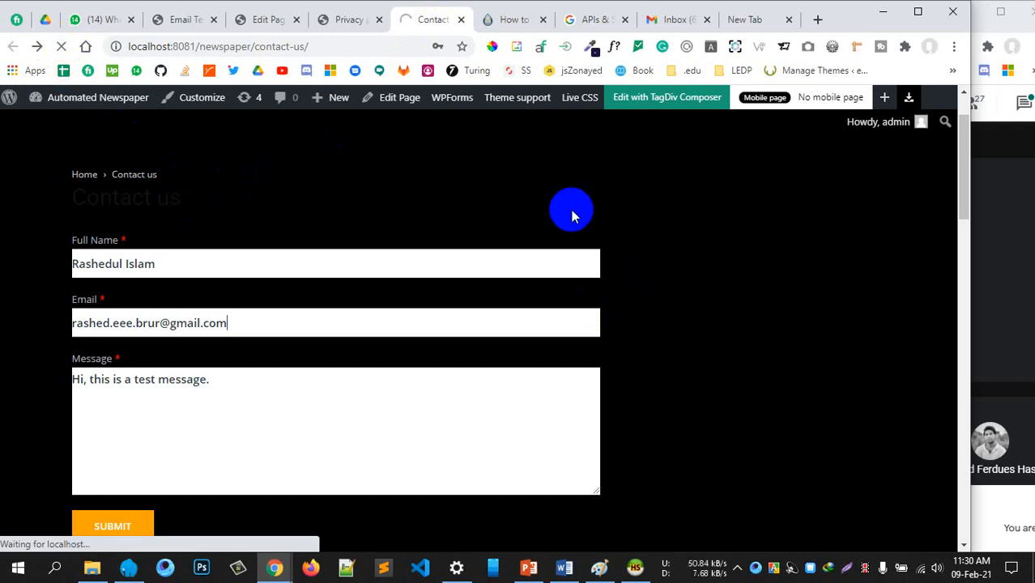
{"action": "left_click", "coordinate": [327, 46]}
{"action": "key", "text": "ctrl+c"}
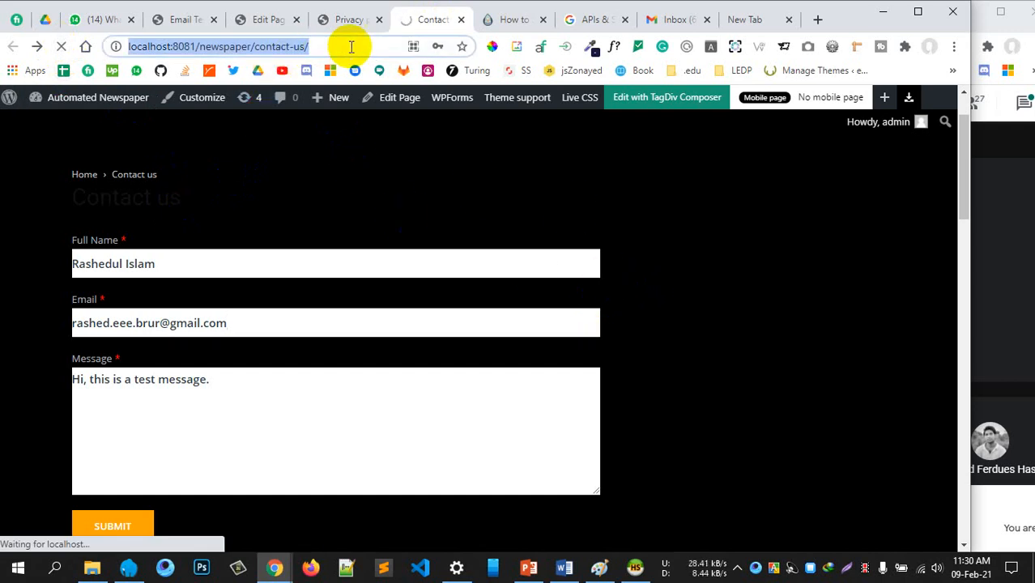
{"action": "left_click", "coordinate": [721, 227]}
Load the Contact us page address in a new incognito window
{"action": "left_click", "coordinate": [950, 47]}
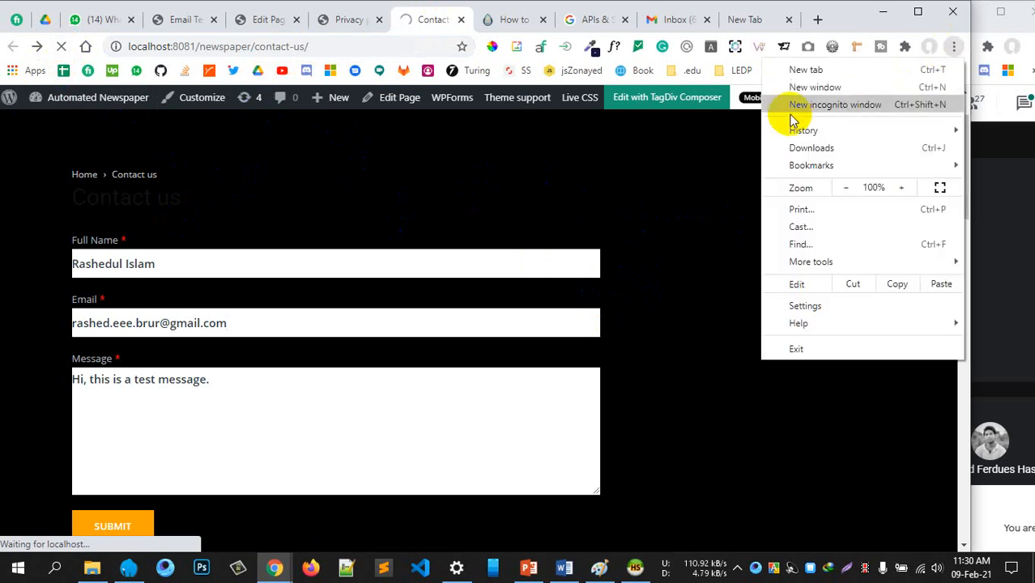
{"action": "left_click", "coordinate": [792, 106]}
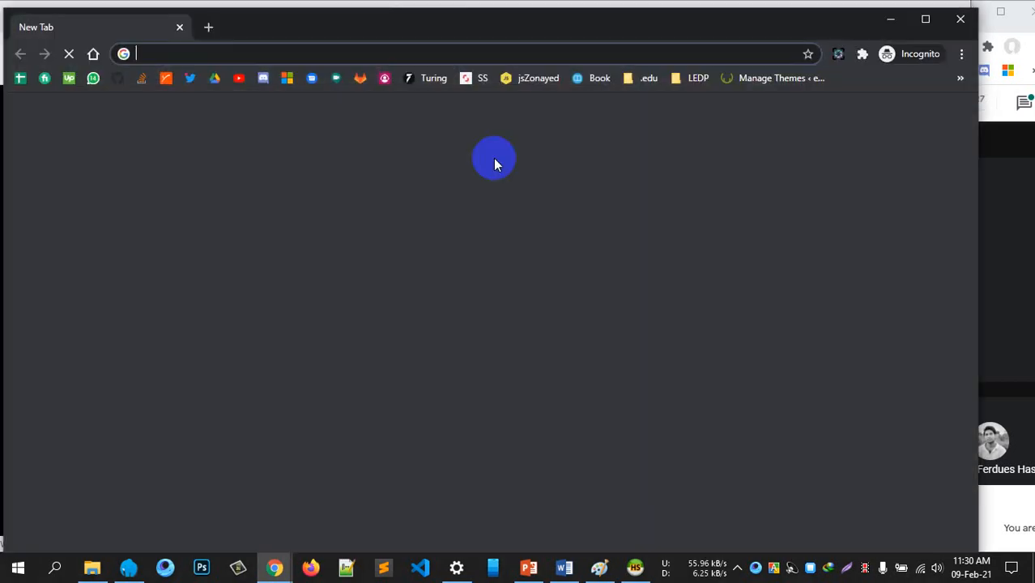
{"action": "key", "text": "ctrl+v"}
{"action": "key", "text": "Return"}
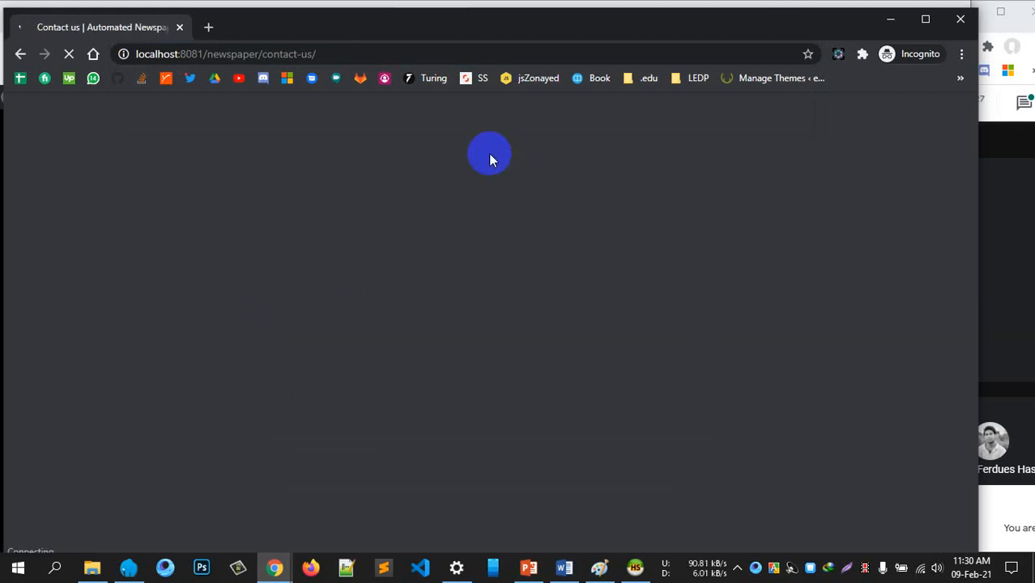
{"action": "scroll", "coordinate": [266, 203], "scroll_direction": "down", "scroll_amount": 2}
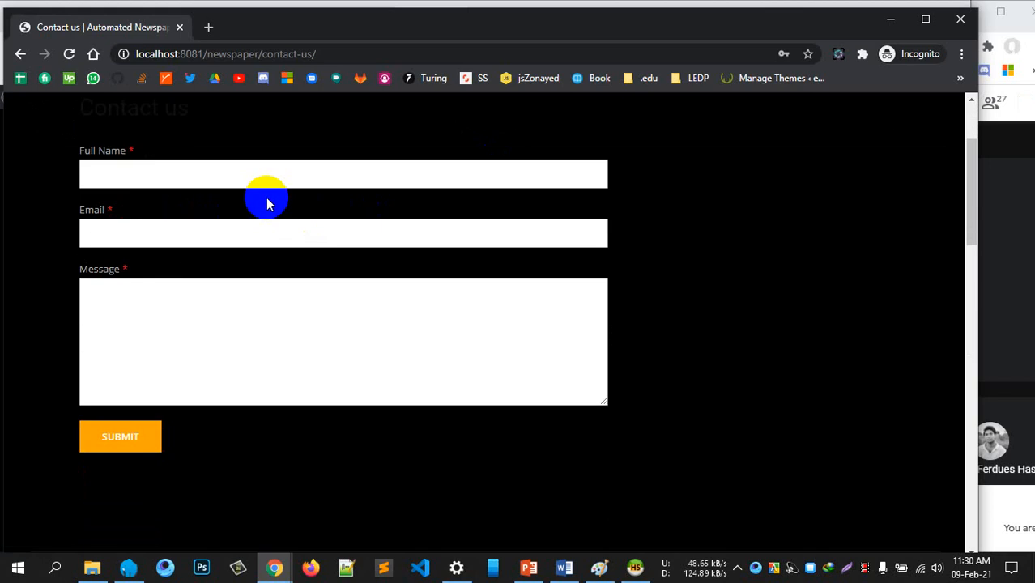
Fill the contact form with a full name, Gmail address and Gmail API test message, and submit it
{"action": "left_click", "coordinate": [233, 165]}
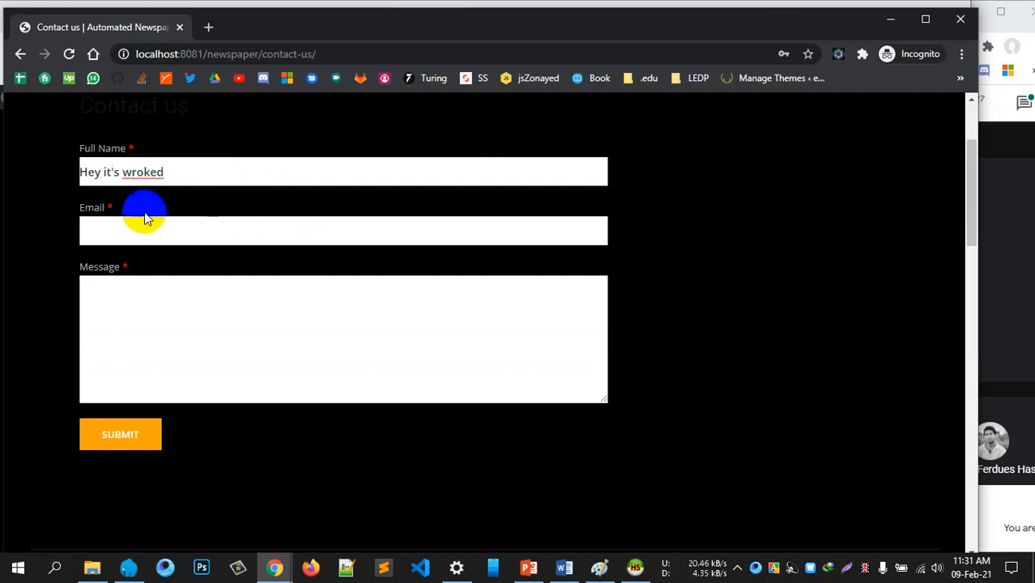
{"action": "left_click", "coordinate": [123, 233]}
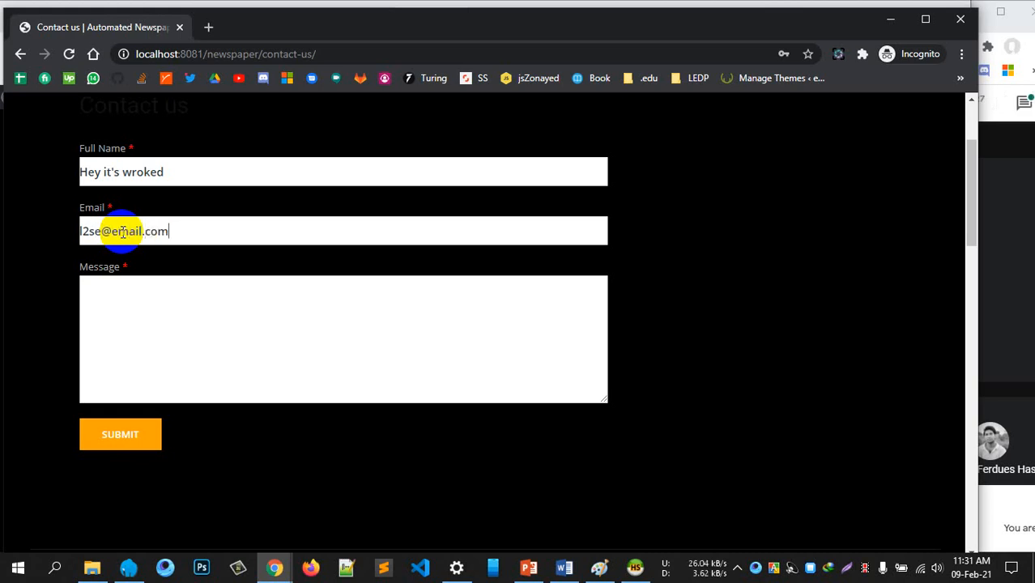
{"action": "left_click", "coordinate": [261, 340]}
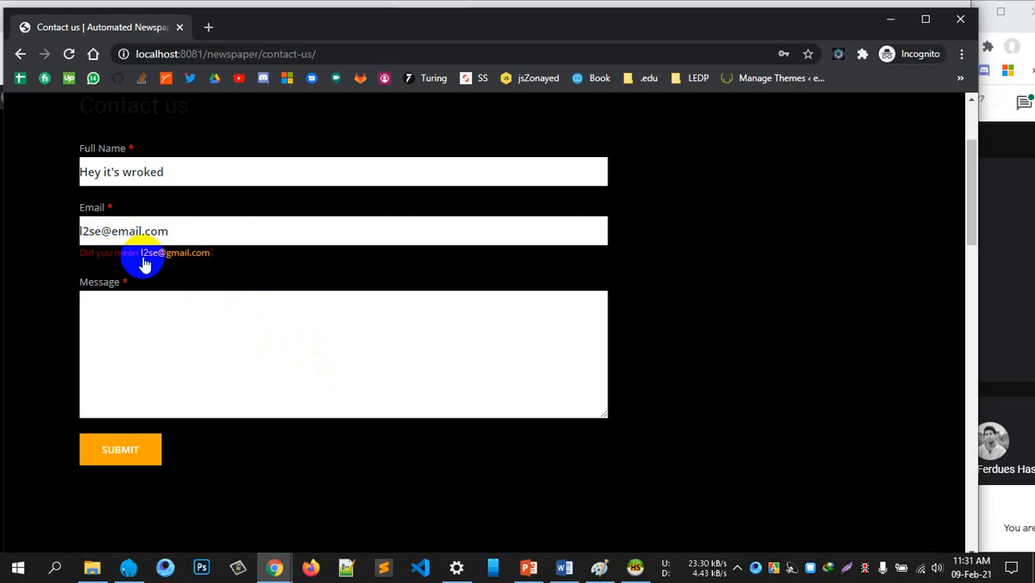
{"action": "left_click", "coordinate": [174, 255]}
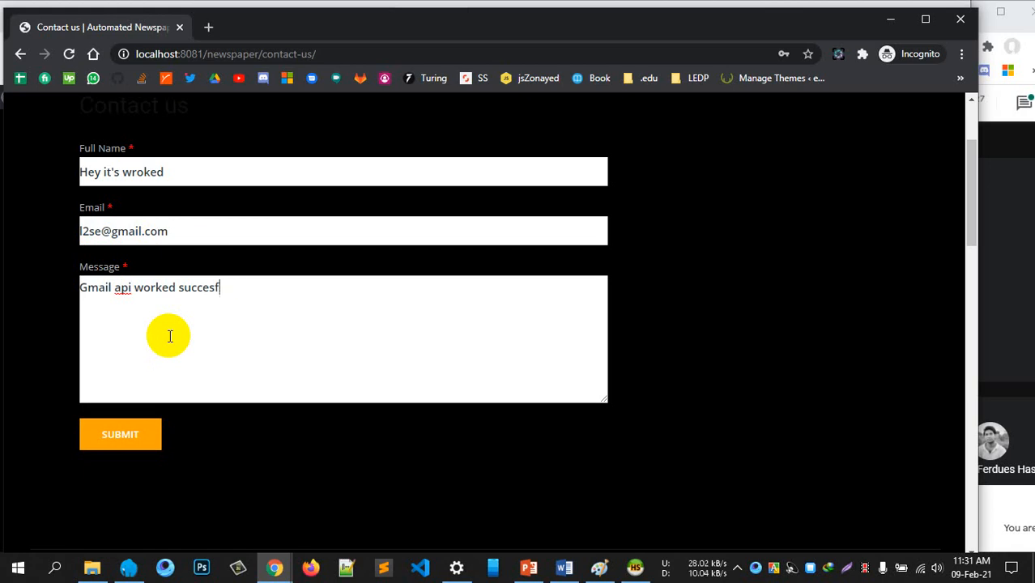
{"action": "left_click", "coordinate": [127, 435]}
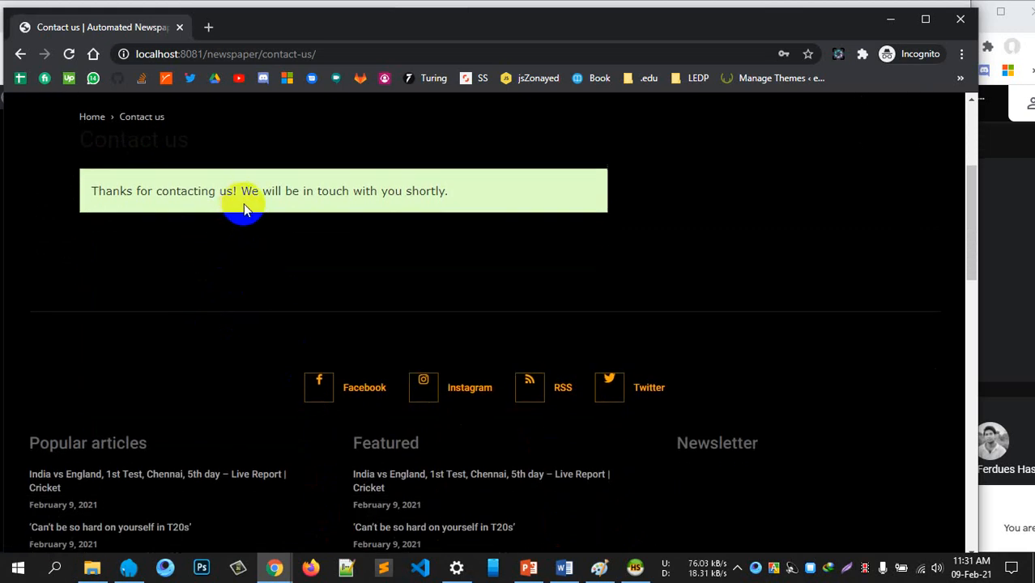
Review the thank-you confirmation and minimise the incognito window
{"action": "left_click_drag", "start_coordinate": [262, 191], "coordinate": [462, 192]}
{"action": "left_click_drag", "start_coordinate": [196, 197], "coordinate": [312, 191]}
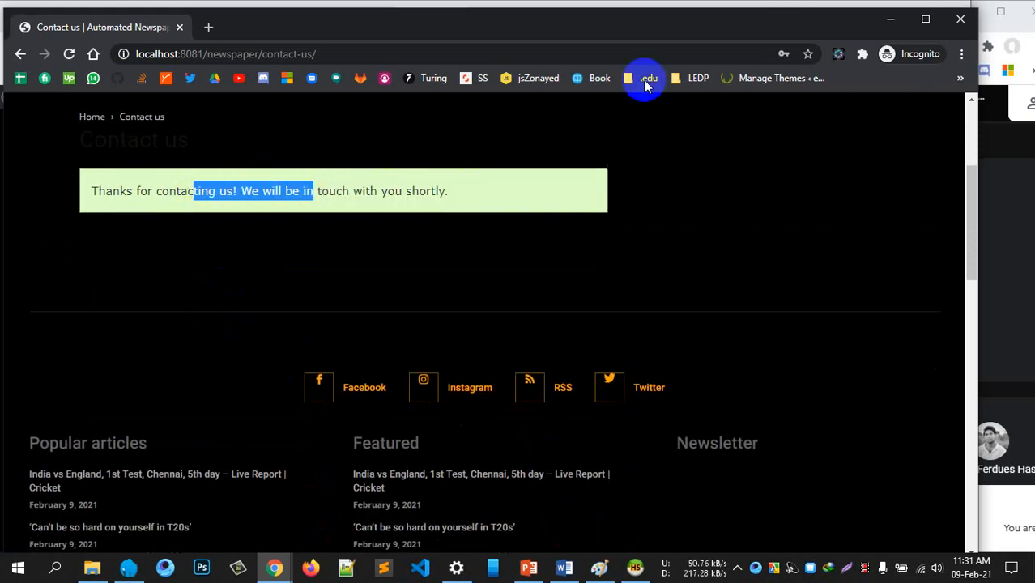
{"action": "left_click", "coordinate": [888, 18]}
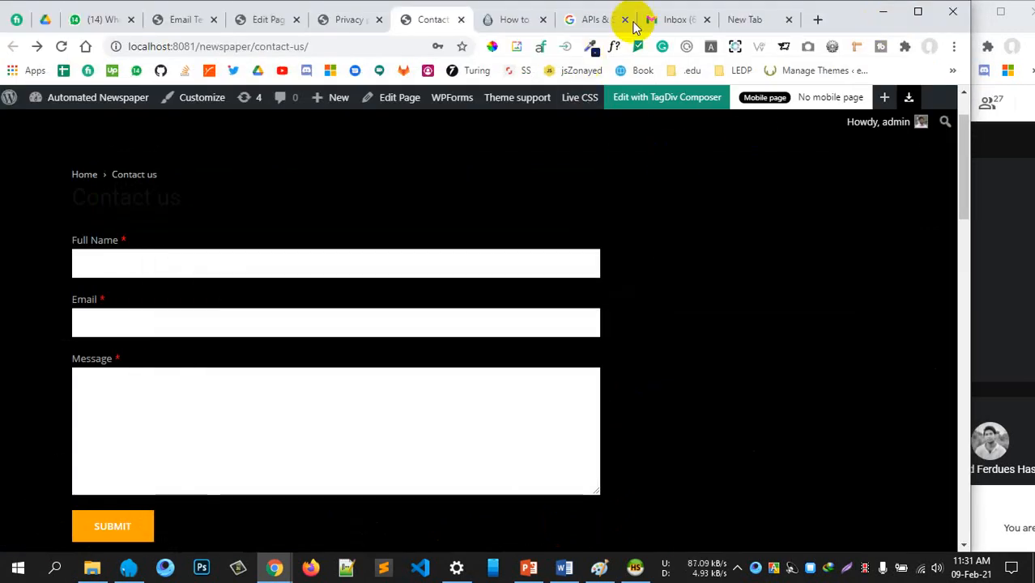
Refresh the Gmail inbox several times to check for new mail
{"action": "left_click", "coordinate": [664, 18]}
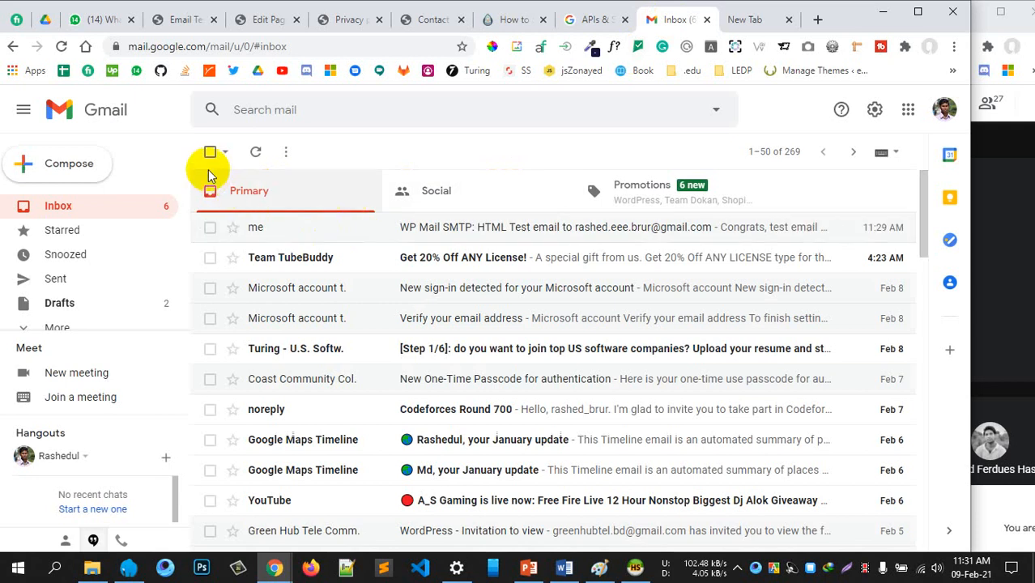
{"action": "left_click", "coordinate": [255, 151]}
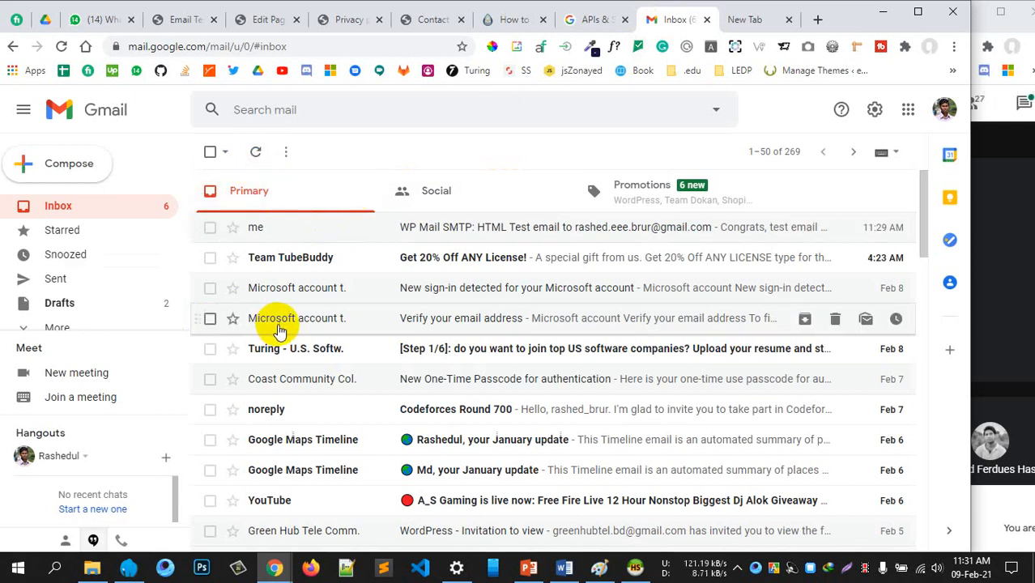
{"action": "left_click", "coordinate": [261, 155]}
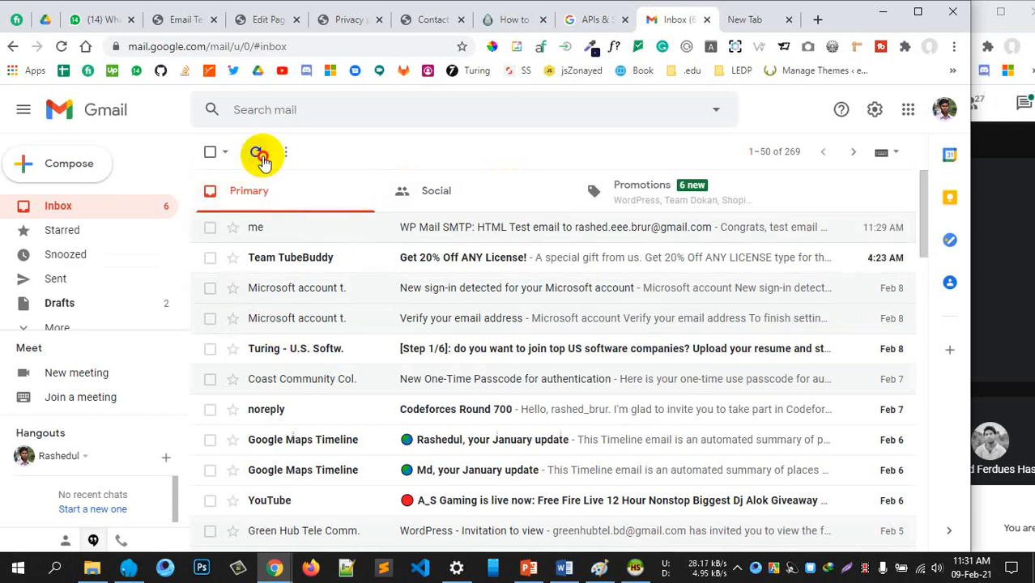
{"action": "left_click", "coordinate": [262, 155]}
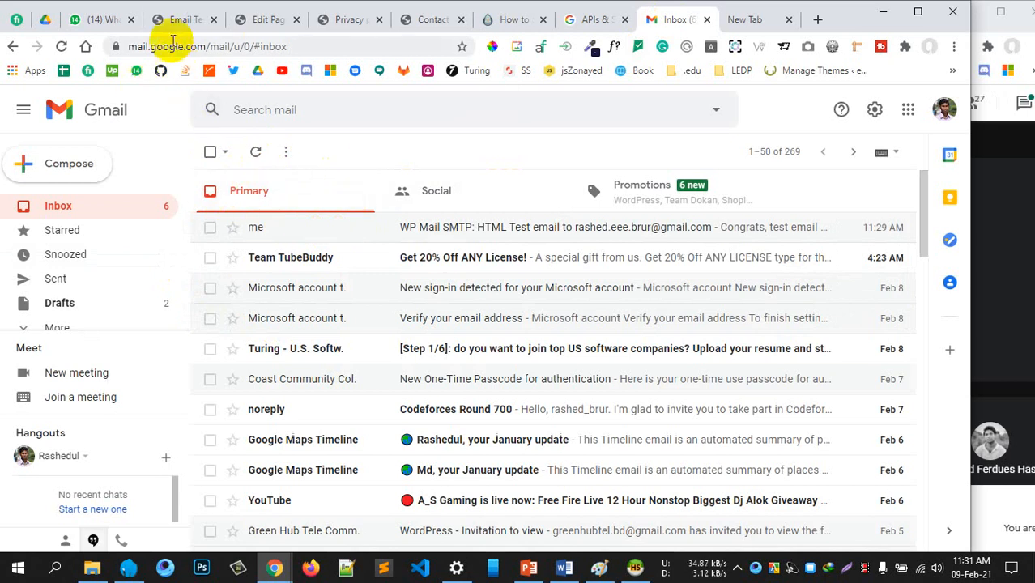
Open the Contact form's Entries list from WPForms All Forms, then return to Gmail
{"action": "left_click", "coordinate": [178, 23]}
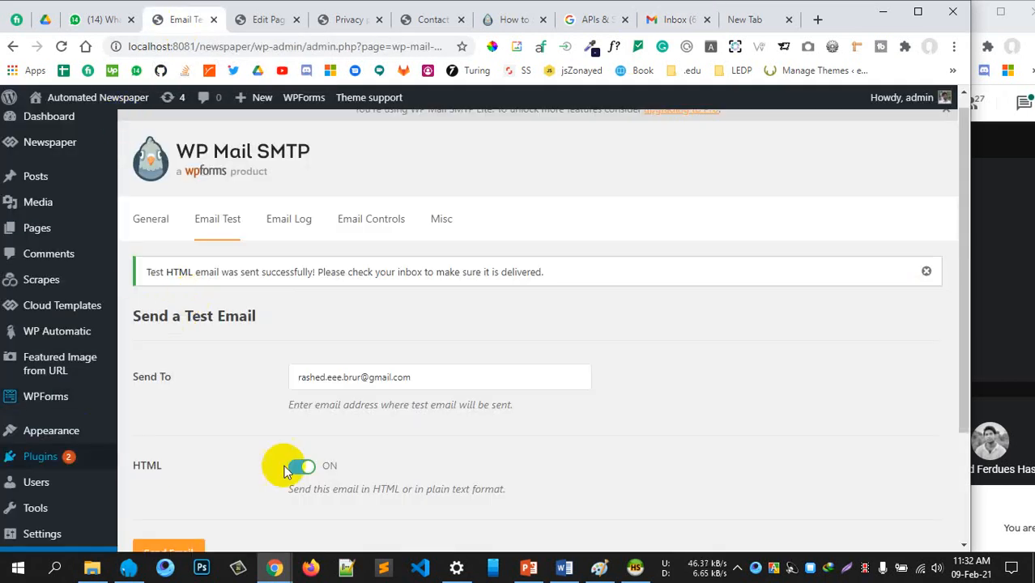
{"action": "mouse_move", "coordinate": [48, 397]}
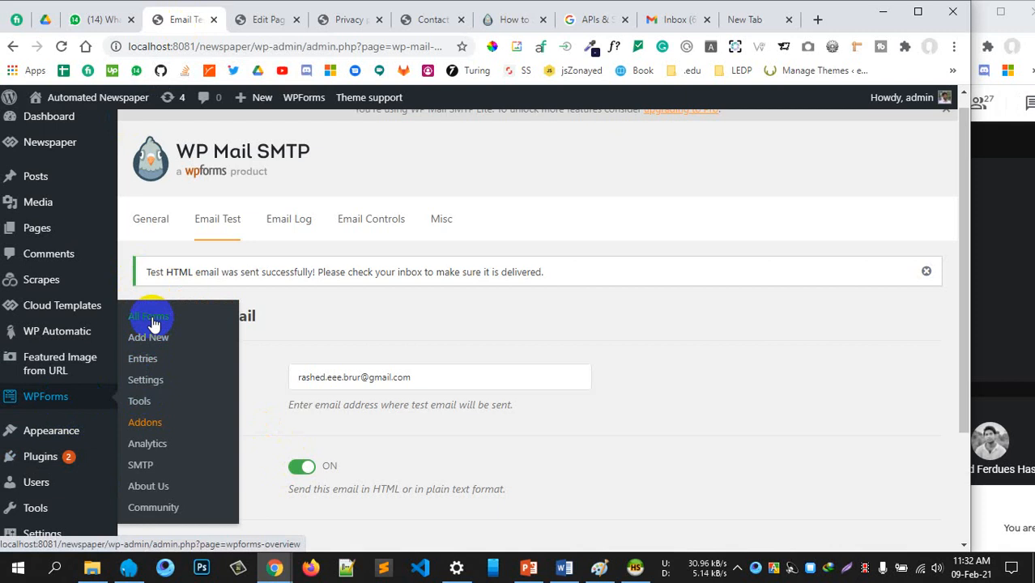
{"action": "scroll", "coordinate": [405, 395], "scroll_direction": "down", "scroll_amount": 2}
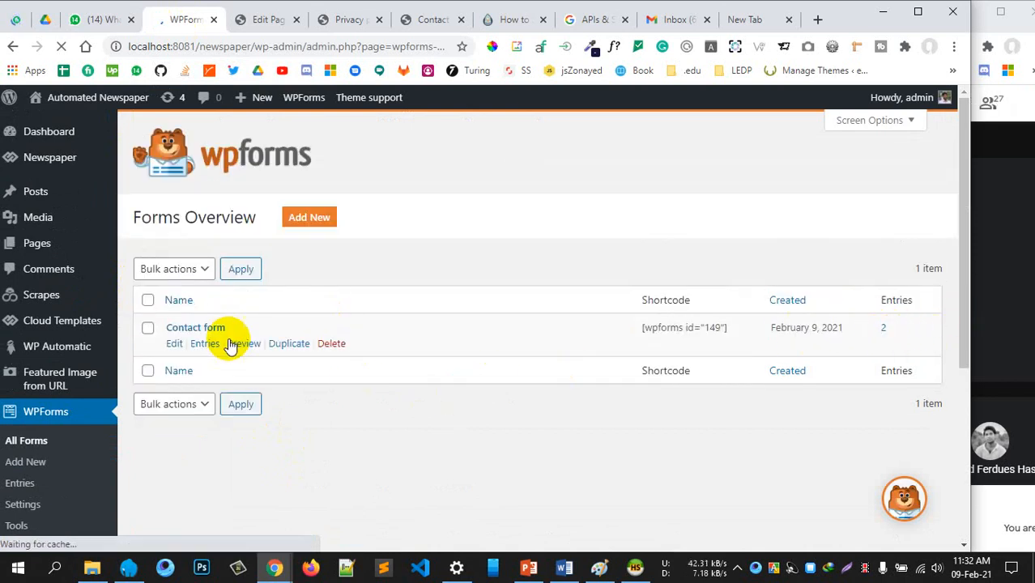
{"action": "left_click", "coordinate": [209, 344]}
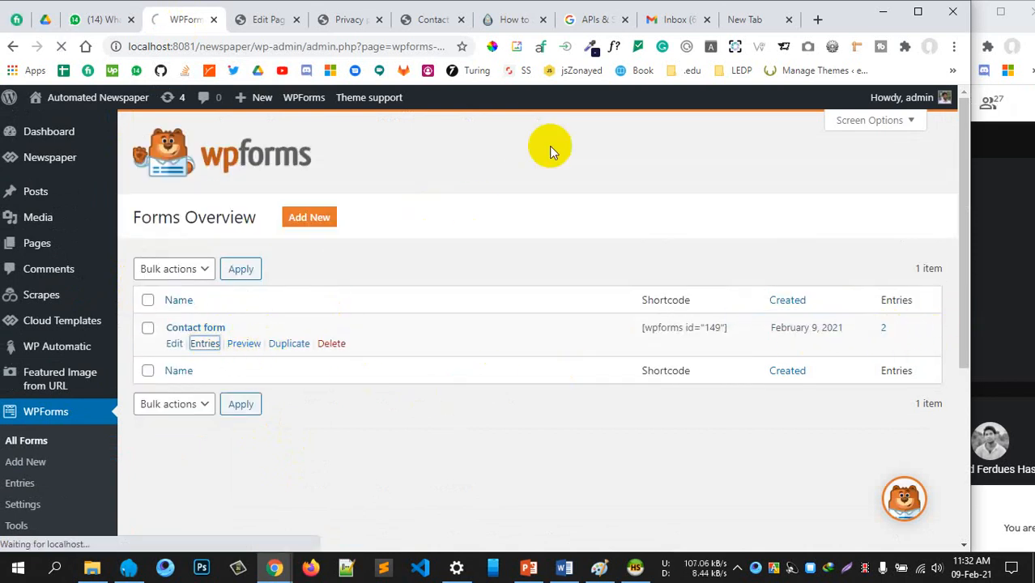
{"action": "left_click", "coordinate": [677, 20]}
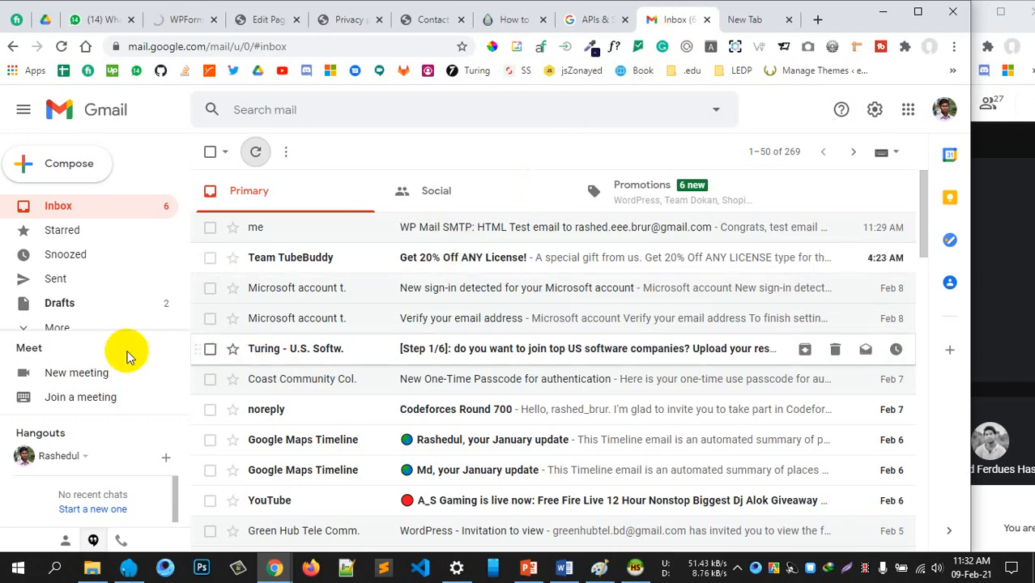
{"action": "scroll", "coordinate": [81, 308], "scroll_direction": "down", "scroll_amount": 1}
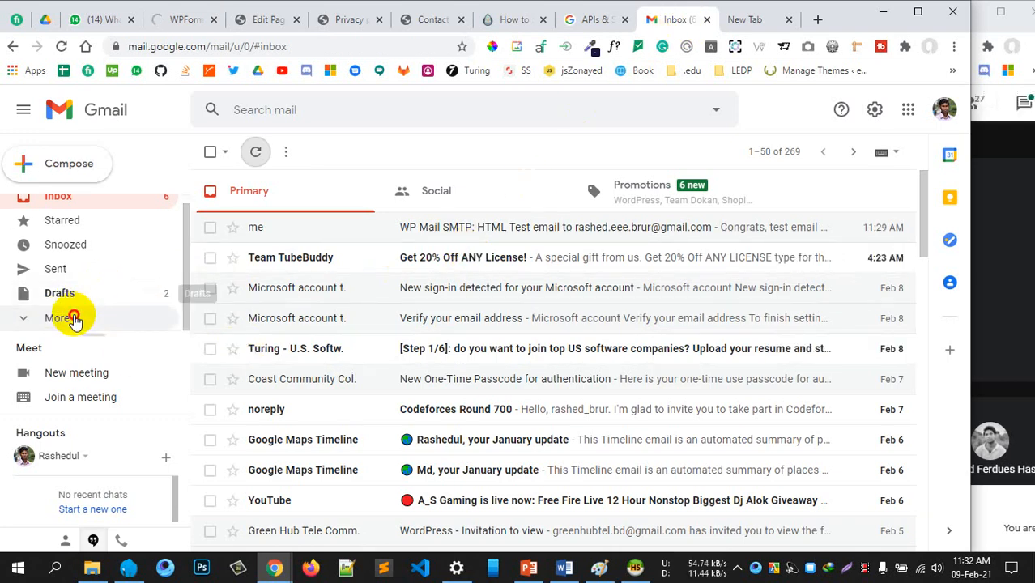
{"action": "scroll", "coordinate": [112, 277], "scroll_direction": "down", "scroll_amount": 3}
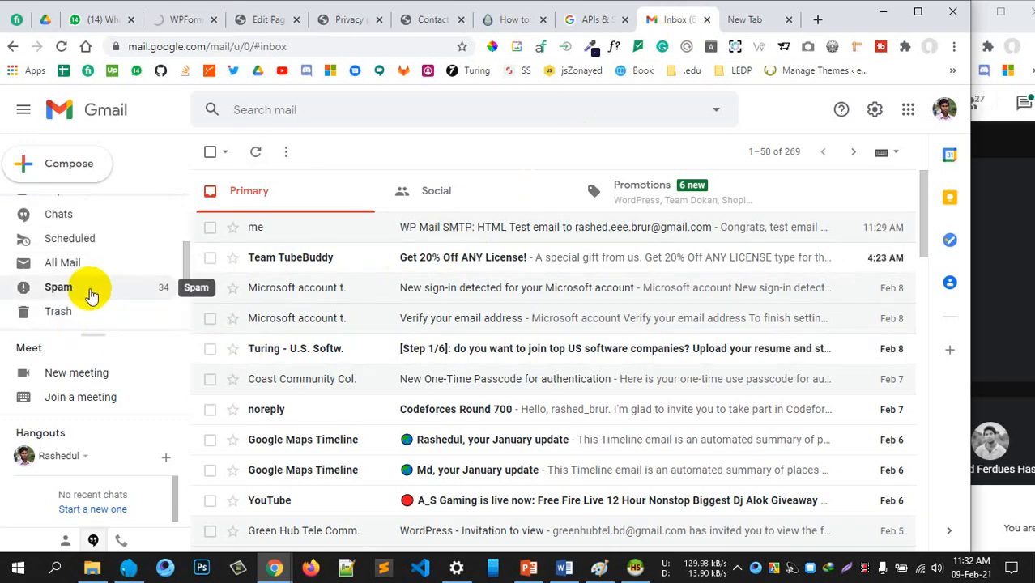
{"action": "left_click", "coordinate": [91, 293]}
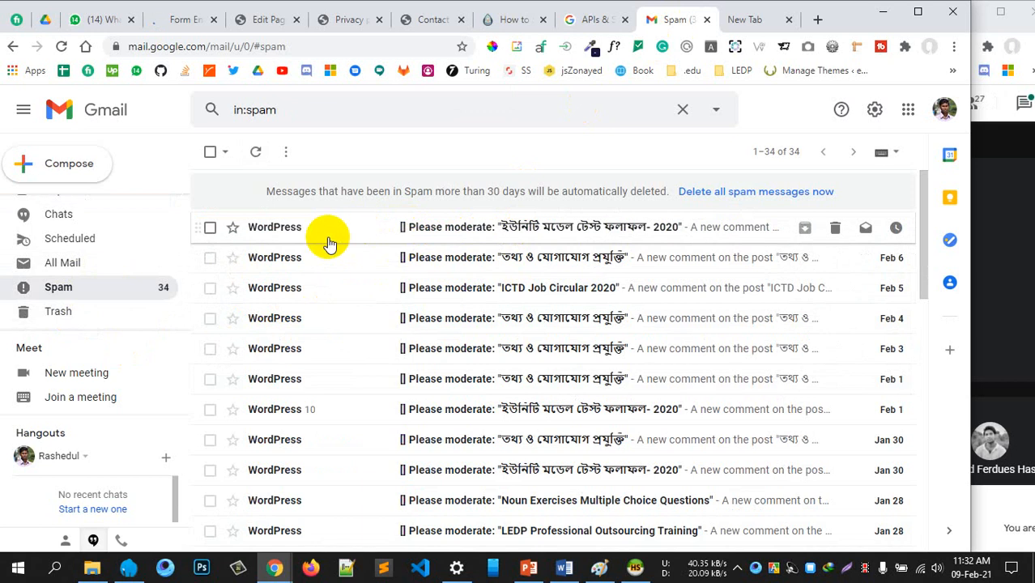
{"action": "scroll", "coordinate": [104, 270], "scroll_direction": "up", "scroll_amount": 2}
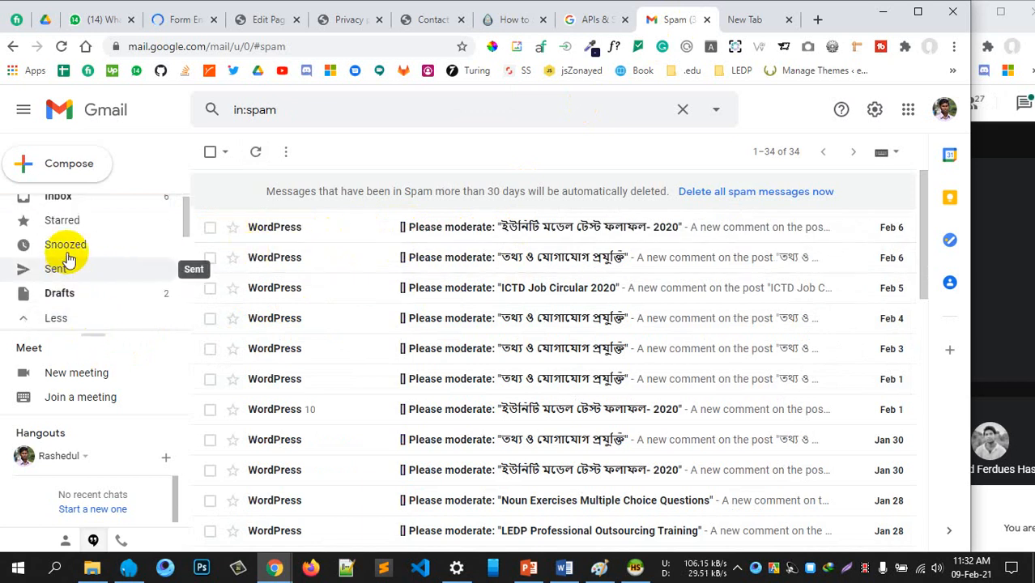
{"action": "scroll", "coordinate": [75, 272], "scroll_direction": "down", "scroll_amount": 2}
{"action": "scroll", "coordinate": [75, 272], "scroll_direction": "up", "scroll_amount": 2}
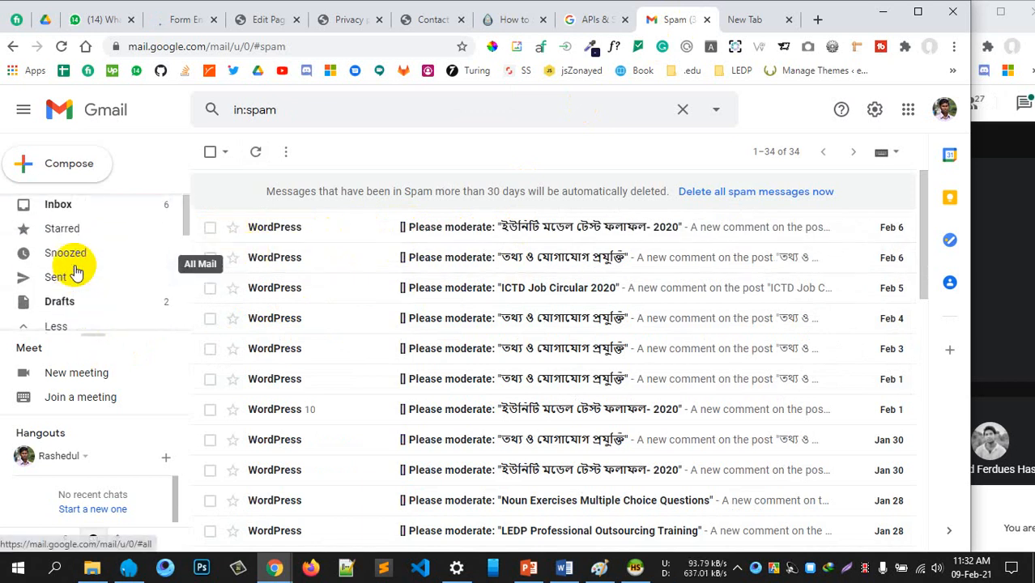
{"action": "scroll", "coordinate": [77, 280], "scroll_direction": "down", "scroll_amount": 2}
{"action": "scroll", "coordinate": [76, 282], "scroll_direction": "up", "scroll_amount": 3}
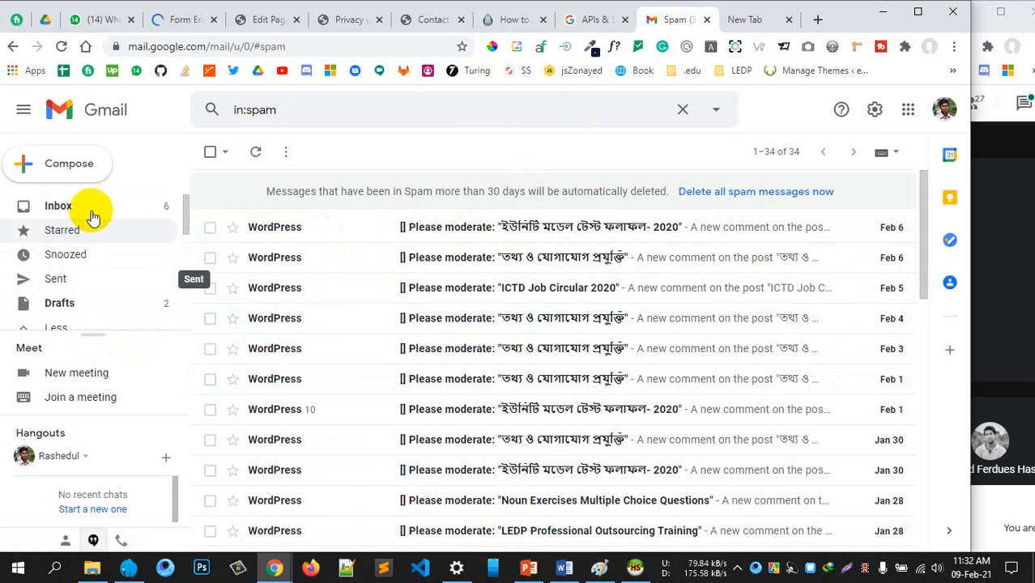
{"action": "left_click", "coordinate": [81, 207]}
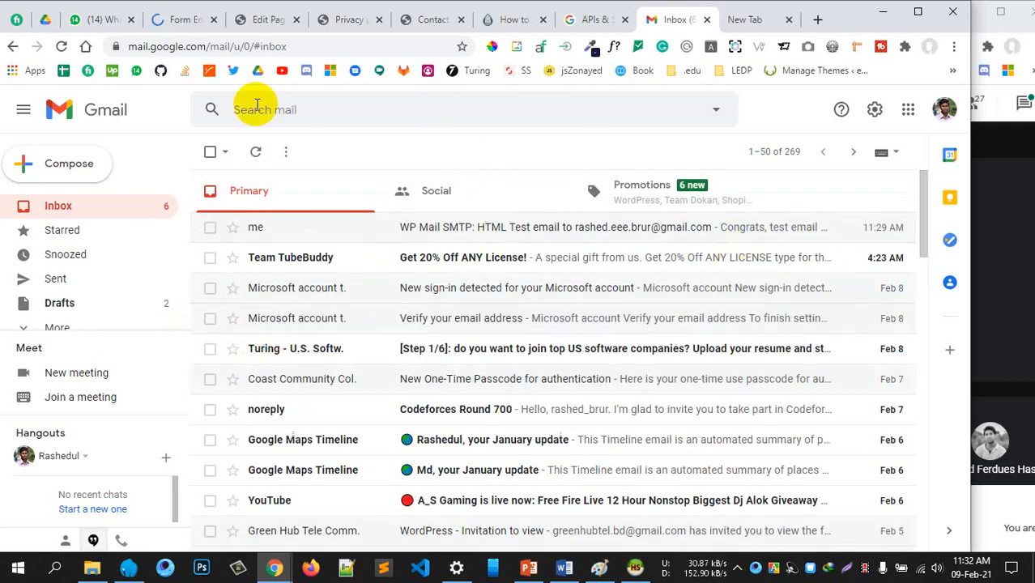
Review the Contact form's logged entries, then view the Google Cloud OAuth summary for app L2S1
{"action": "left_click", "coordinate": [178, 19]}
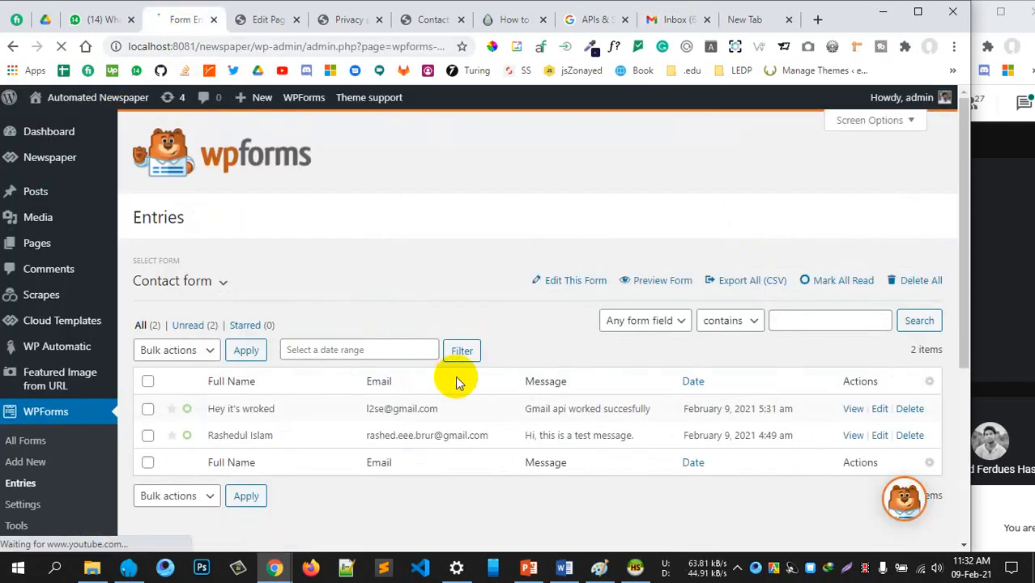
{"action": "scroll", "coordinate": [455, 375], "scroll_direction": "down", "scroll_amount": 2}
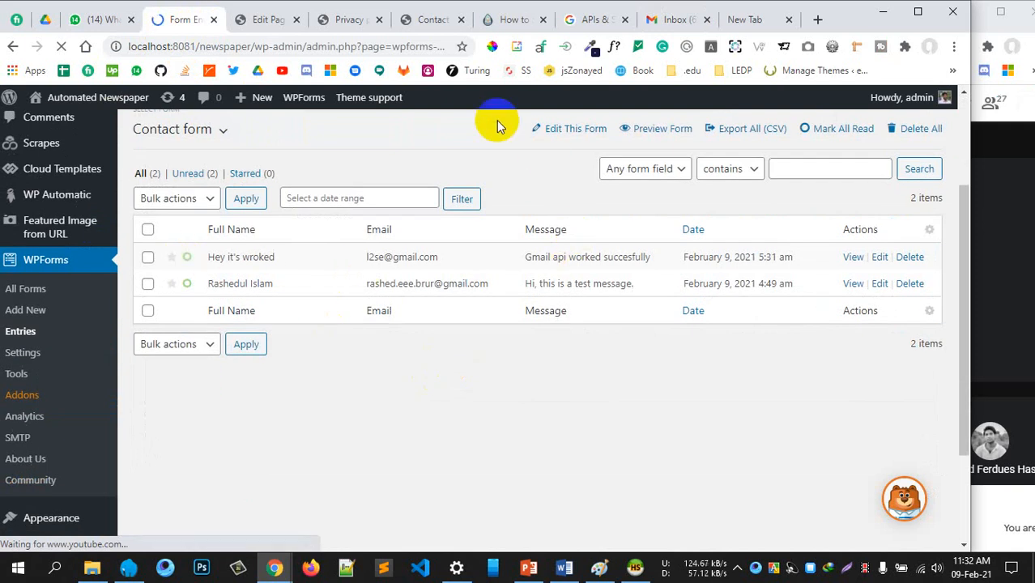
{"action": "left_click", "coordinate": [596, 19]}
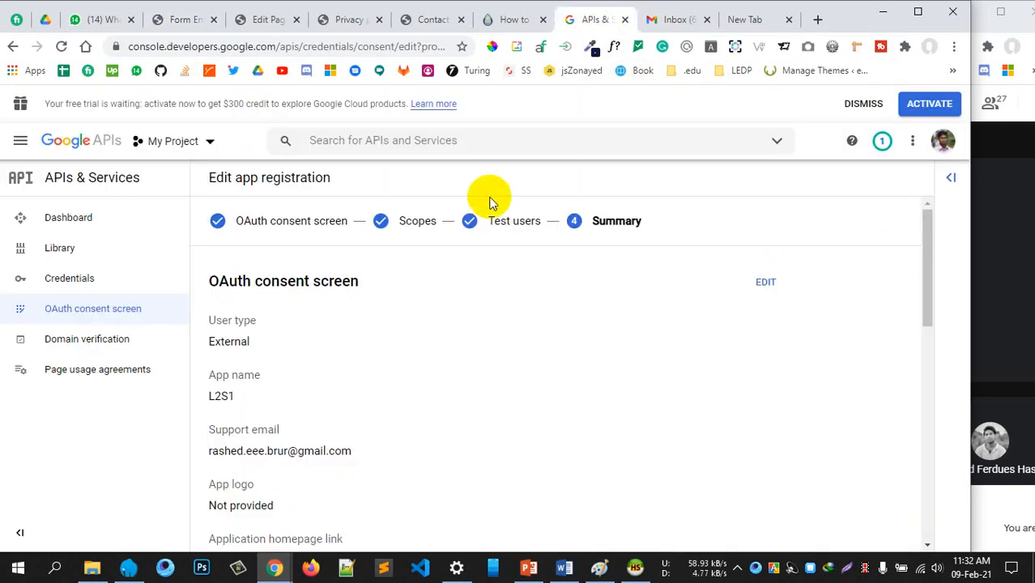
{"action": "scroll", "coordinate": [504, 283], "scroll_direction": "down", "scroll_amount": 5}
{"action": "scroll", "coordinate": [503, 282], "scroll_direction": "up", "scroll_amount": 4}
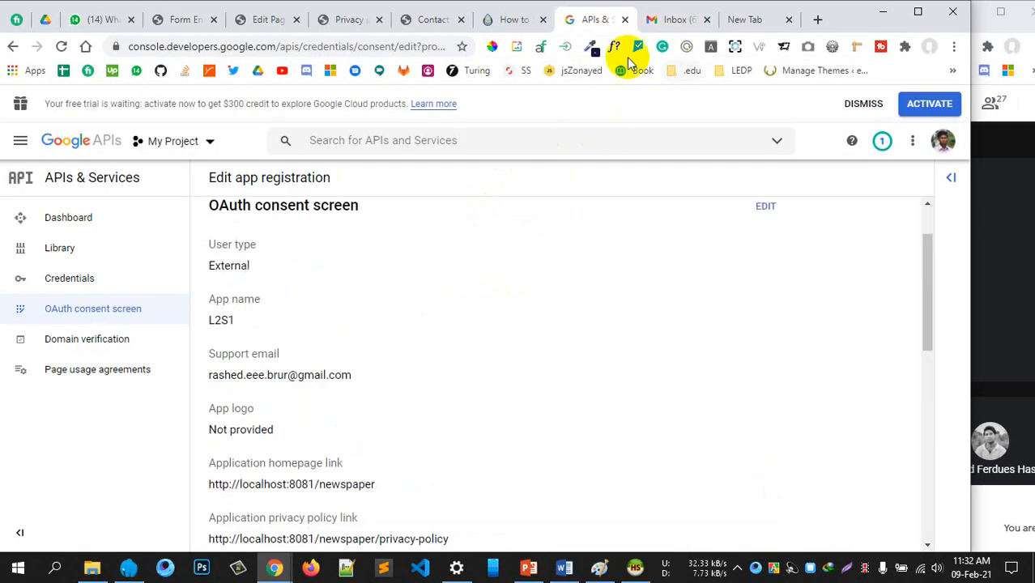
Close the Google Cloud tab and open the 'New Entry: Contact form' email in Gmail Sent
{"action": "left_click", "coordinate": [626, 19]}
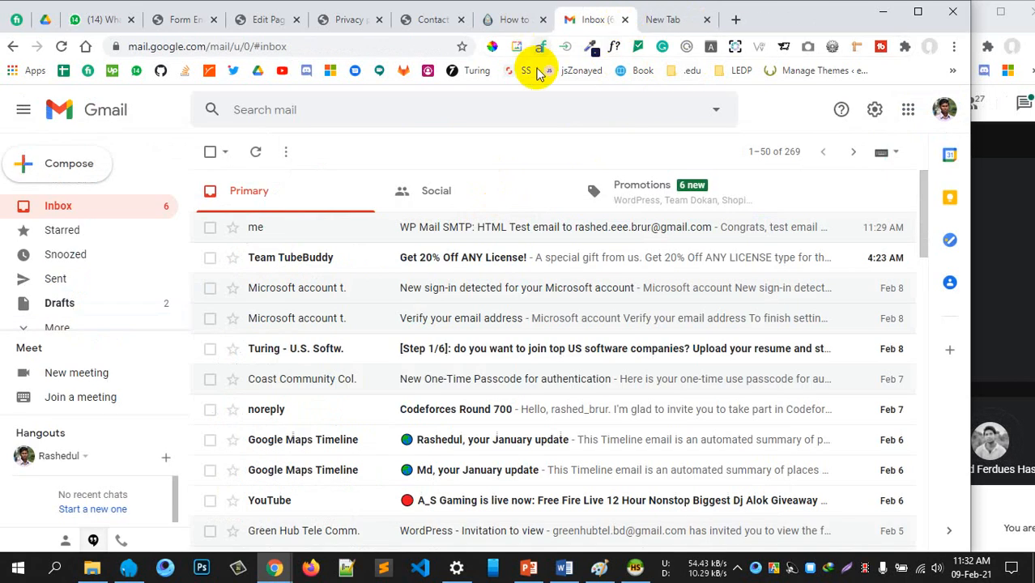
{"action": "left_click", "coordinate": [255, 152]}
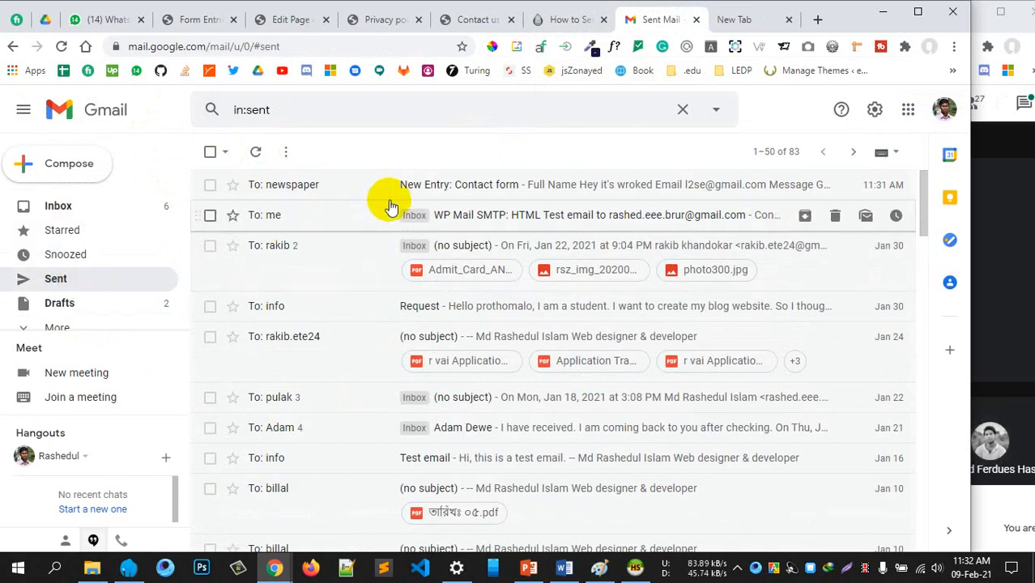
{"action": "left_click", "coordinate": [500, 194]}
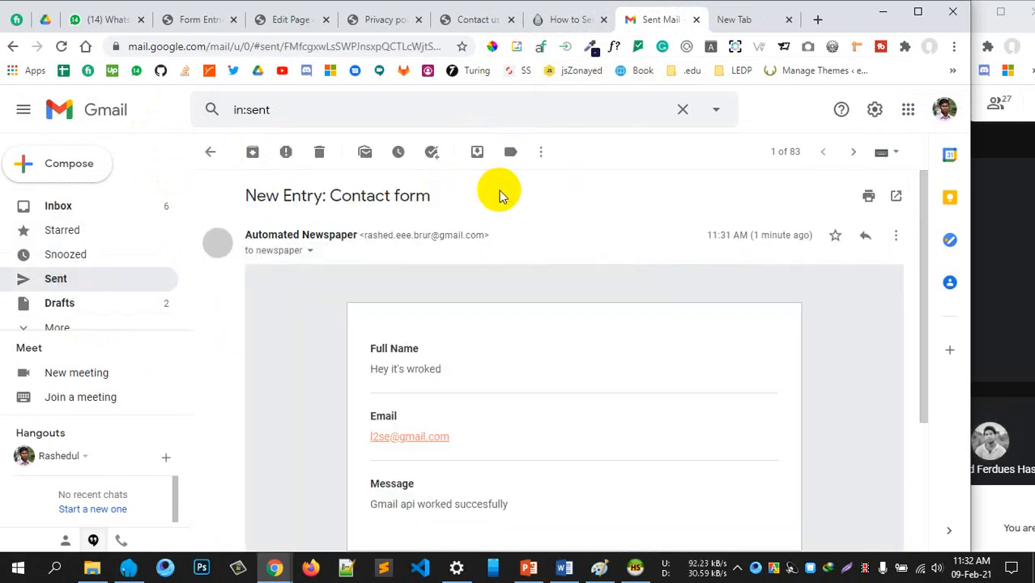
Inspect the notification's Full Name and message values, then return to the Sent list
{"action": "left_click_drag", "start_coordinate": [433, 362], "coordinate": [348, 375]}
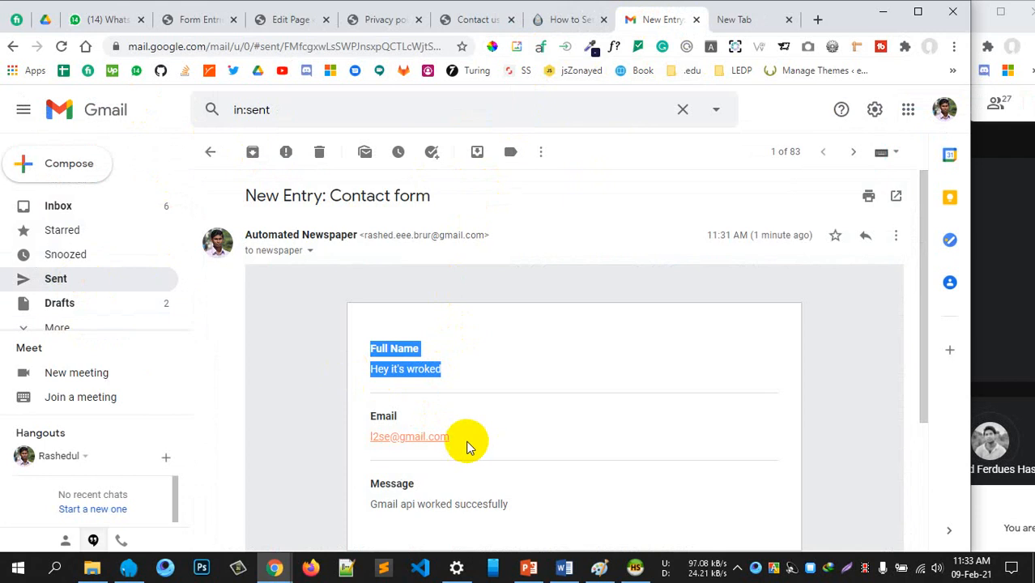
{"action": "scroll", "coordinate": [518, 405], "scroll_direction": "down", "scroll_amount": 2}
{"action": "left_click_drag", "start_coordinate": [506, 352], "coordinate": [393, 353]}
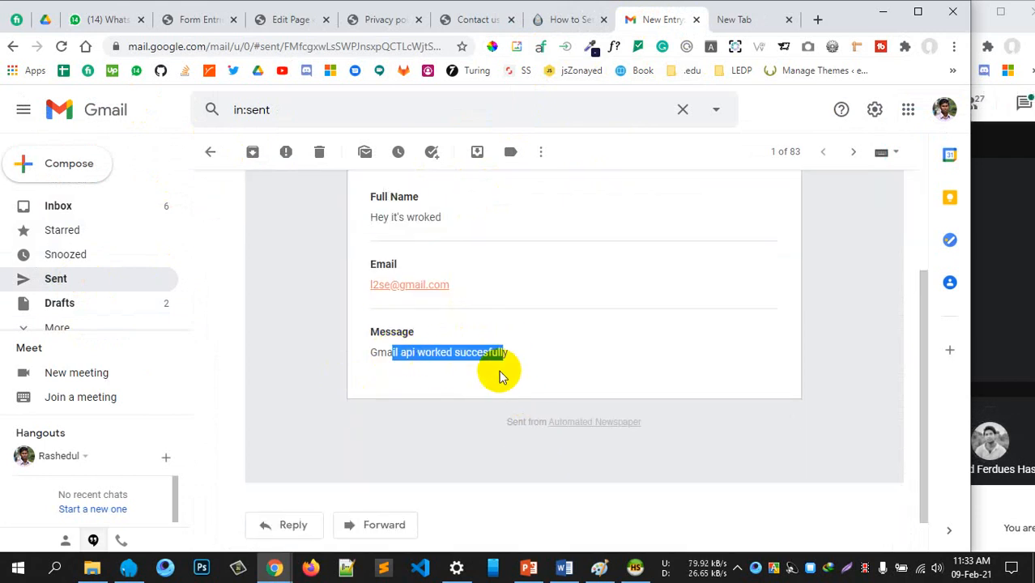
{"action": "left_click", "coordinate": [500, 371]}
{"action": "scroll", "coordinate": [496, 340], "scroll_direction": "up", "scroll_amount": 2}
{"action": "left_click", "coordinate": [213, 155]}
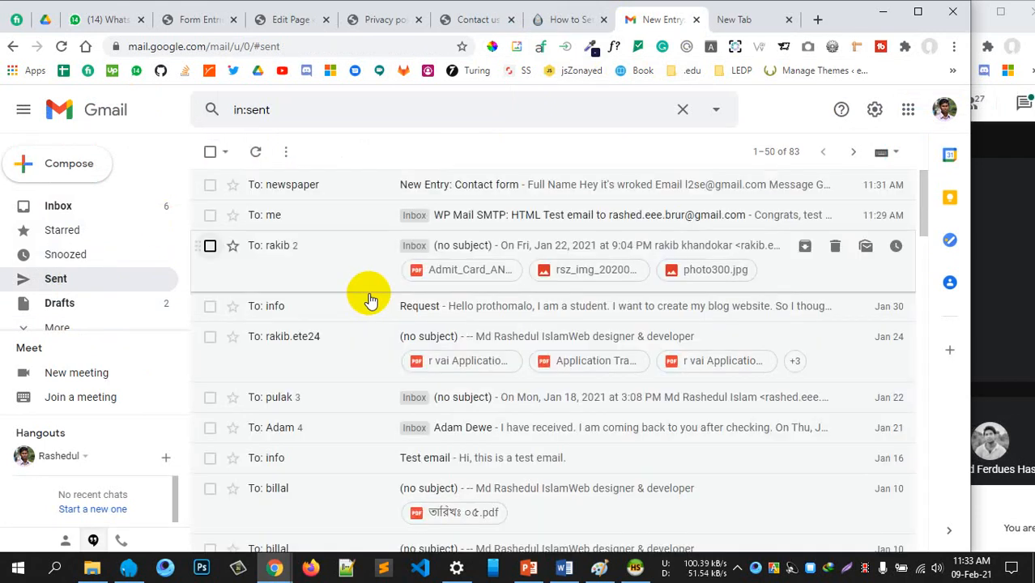
Glance at the inbox, then go back to the Sent folder
{"action": "left_click", "coordinate": [84, 206]}
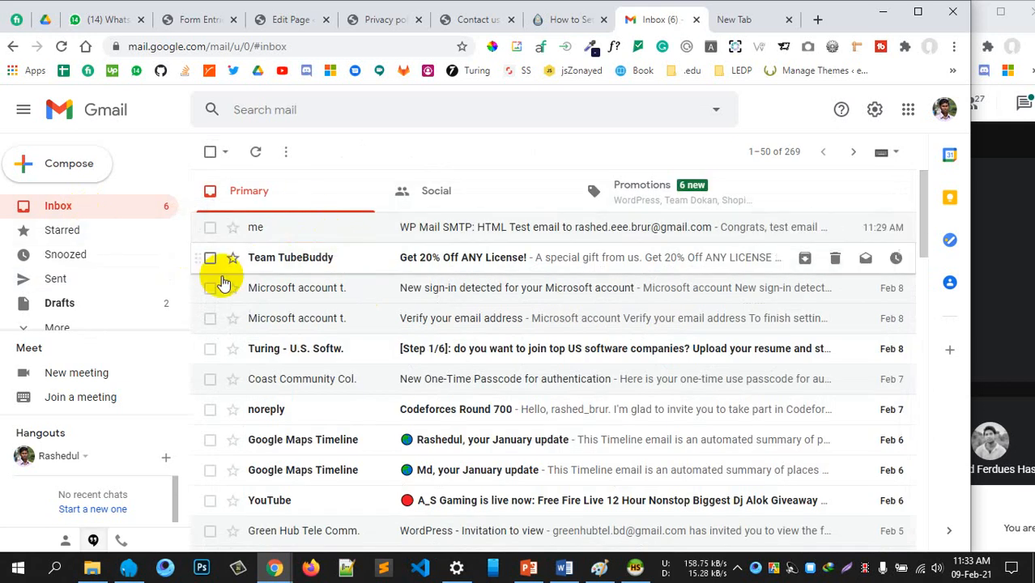
{"action": "scroll", "coordinate": [84, 267], "scroll_direction": "down", "scroll_amount": 1}
{"action": "left_click", "coordinate": [55, 269]}
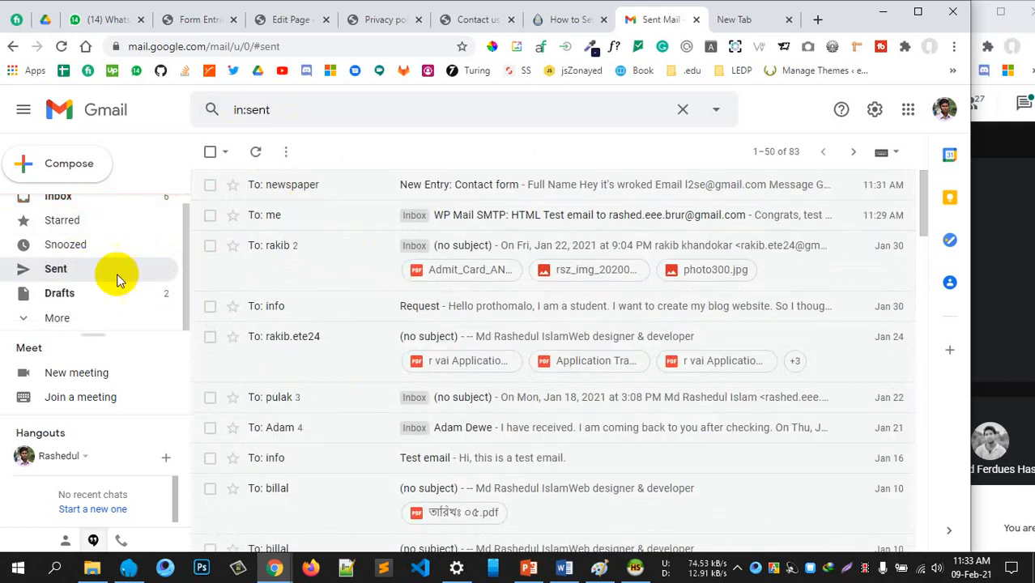
Review the form entries, return to All Forms and open the Contact form's editor in a new tab
{"action": "left_click", "coordinate": [198, 20]}
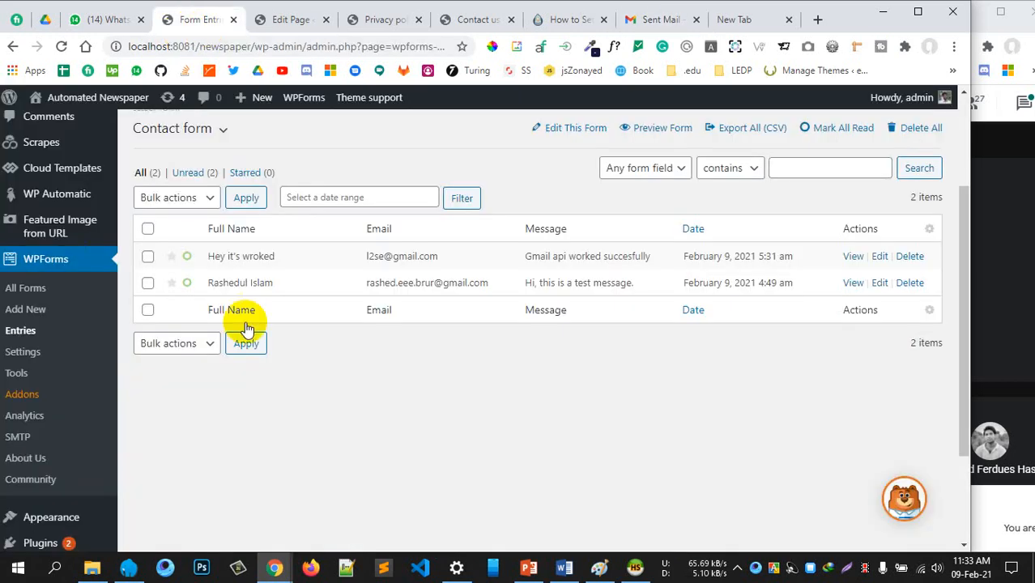
{"action": "scroll", "coordinate": [344, 387], "scroll_direction": "up", "scroll_amount": 3}
{"action": "scroll", "coordinate": [346, 370], "scroll_direction": "down", "scroll_amount": 1}
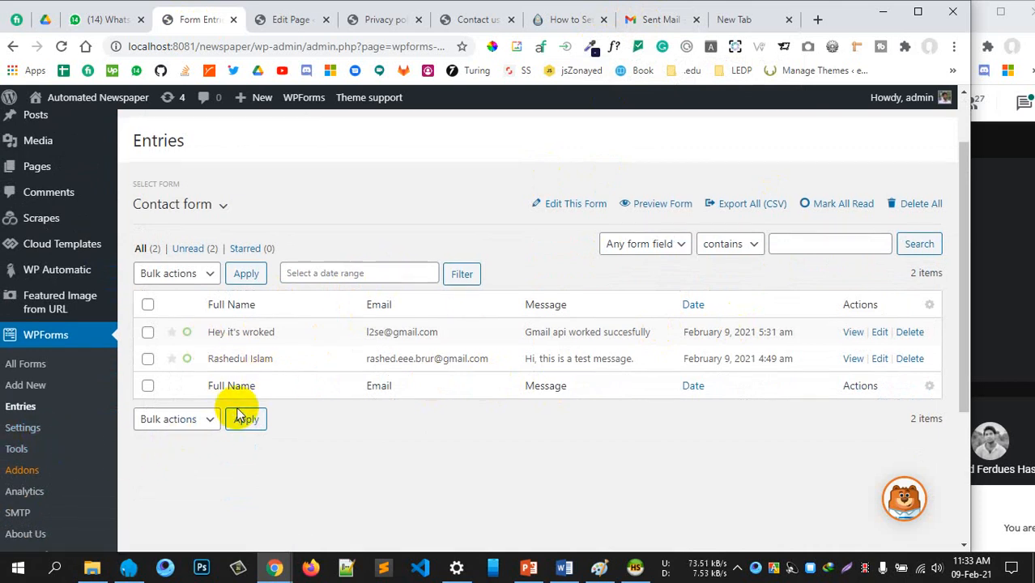
{"action": "scroll", "coordinate": [243, 389], "scroll_direction": "down", "scroll_amount": 1}
{"action": "scroll", "coordinate": [224, 261], "scroll_direction": "up", "scroll_amount": 2}
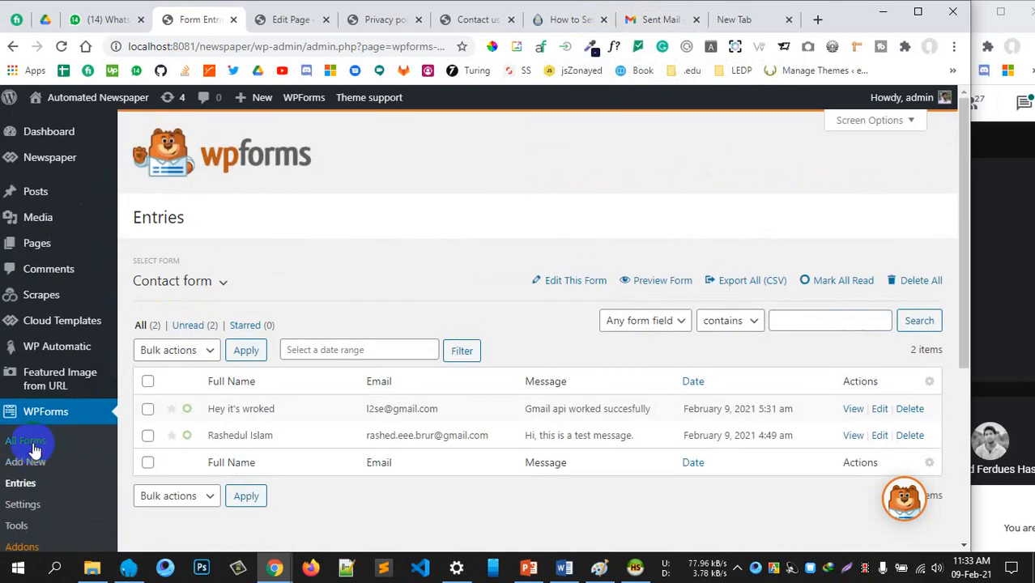
{"action": "left_click", "coordinate": [13, 46]}
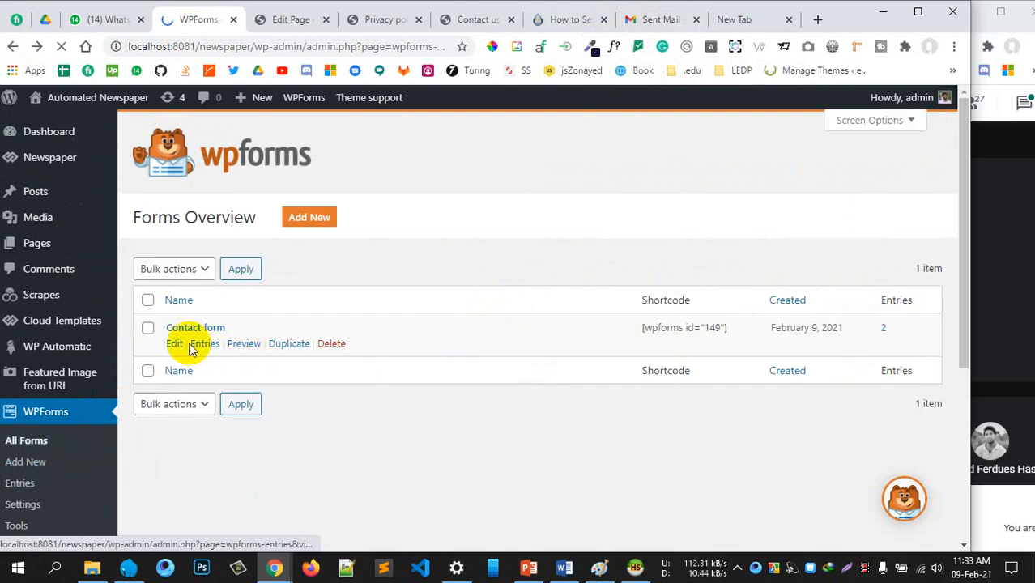
{"action": "left_click", "coordinate": [174, 344], "text": "ctrl"}
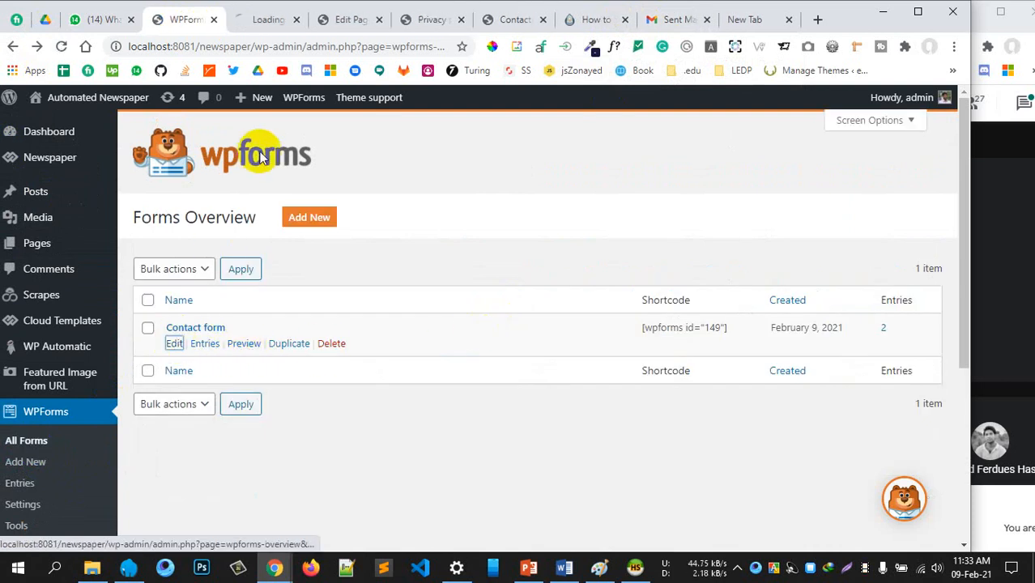
Close the Terms of service, Privacy policy and Contact us tabs and switch to the form builder
{"action": "left_click", "coordinate": [349, 25]}
{"action": "left_click", "coordinate": [380, 20]}
{"action": "left_click", "coordinate": [380, 20]}
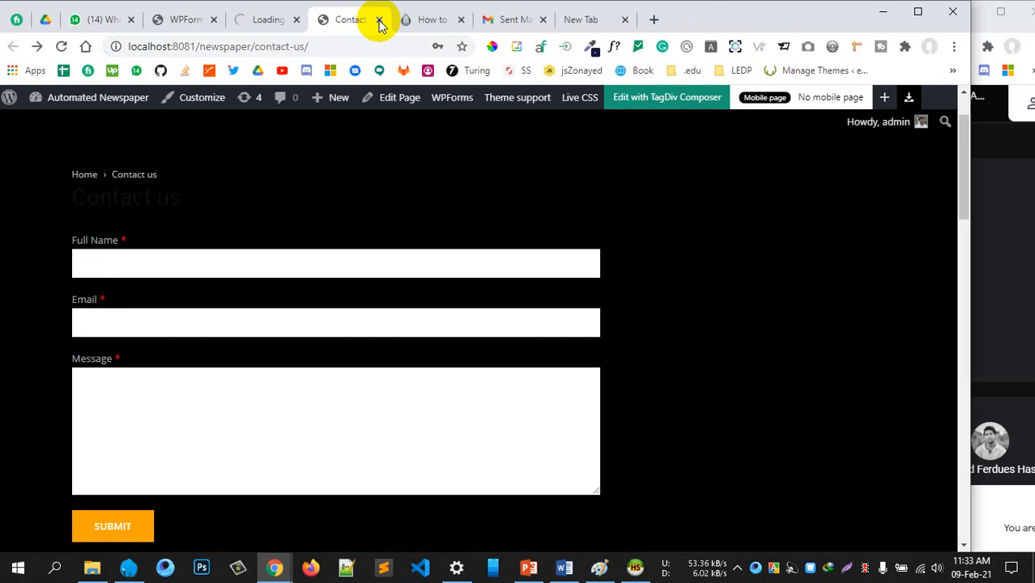
{"action": "left_click", "coordinate": [380, 20]}
{"action": "left_click", "coordinate": [280, 21]}
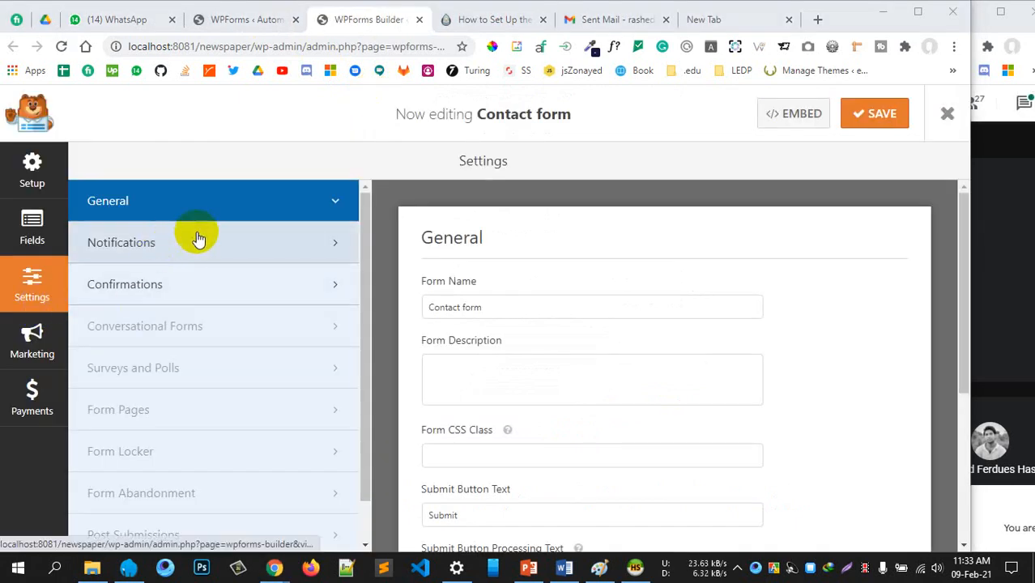
{"action": "scroll", "coordinate": [557, 357], "scroll_direction": "down", "scroll_amount": 4}
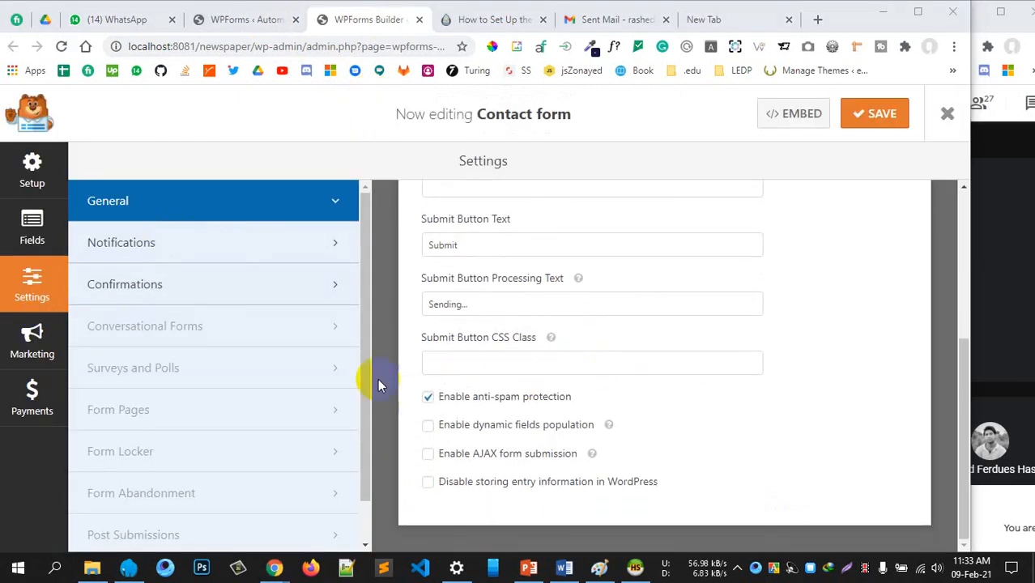
{"action": "left_click", "coordinate": [168, 240]}
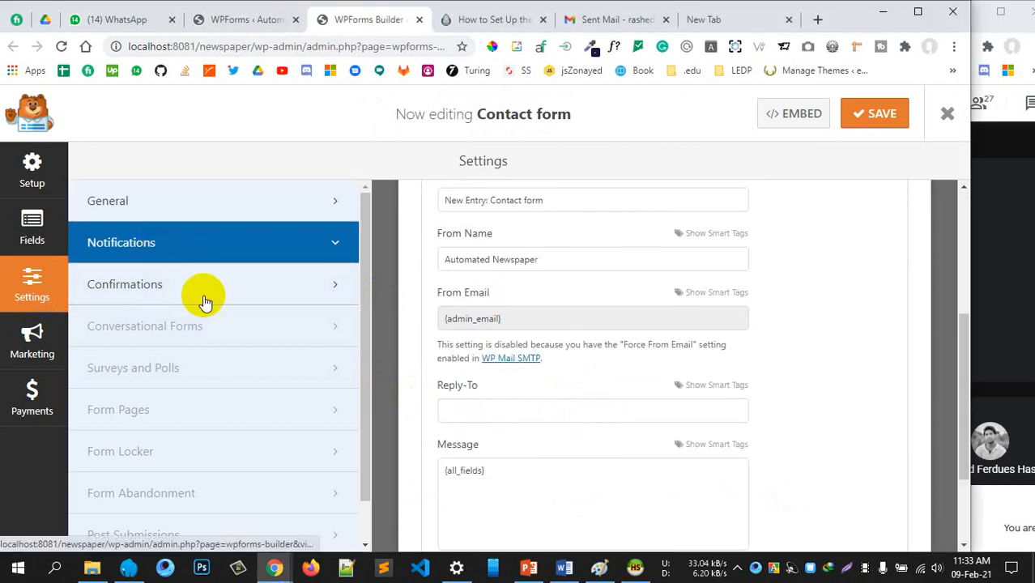
{"action": "left_click", "coordinate": [478, 318]}
{"action": "left_click_drag", "start_coordinate": [506, 318], "coordinate": [423, 324]}
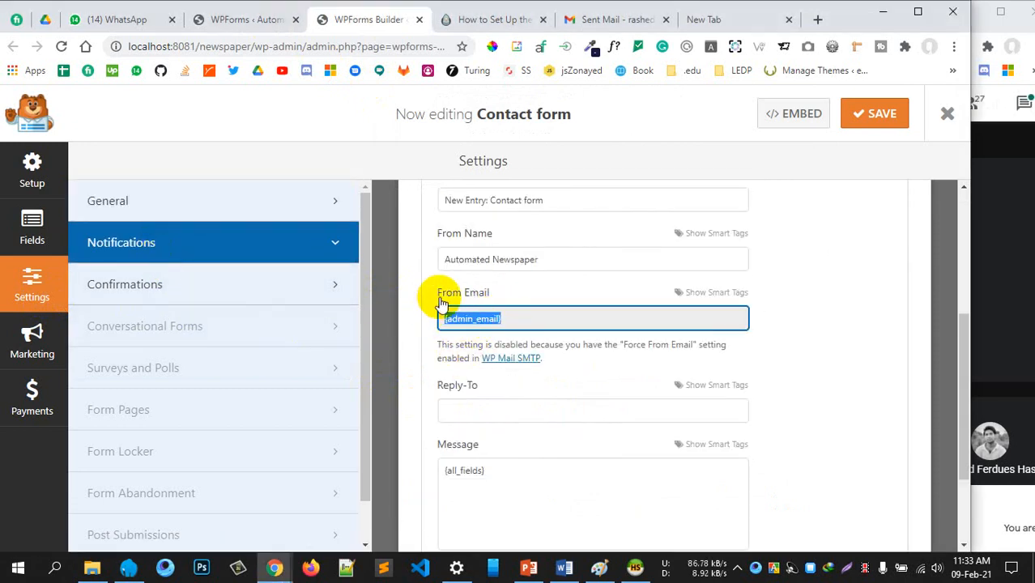
{"action": "scroll", "coordinate": [492, 365], "scroll_direction": "up", "scroll_amount": 3}
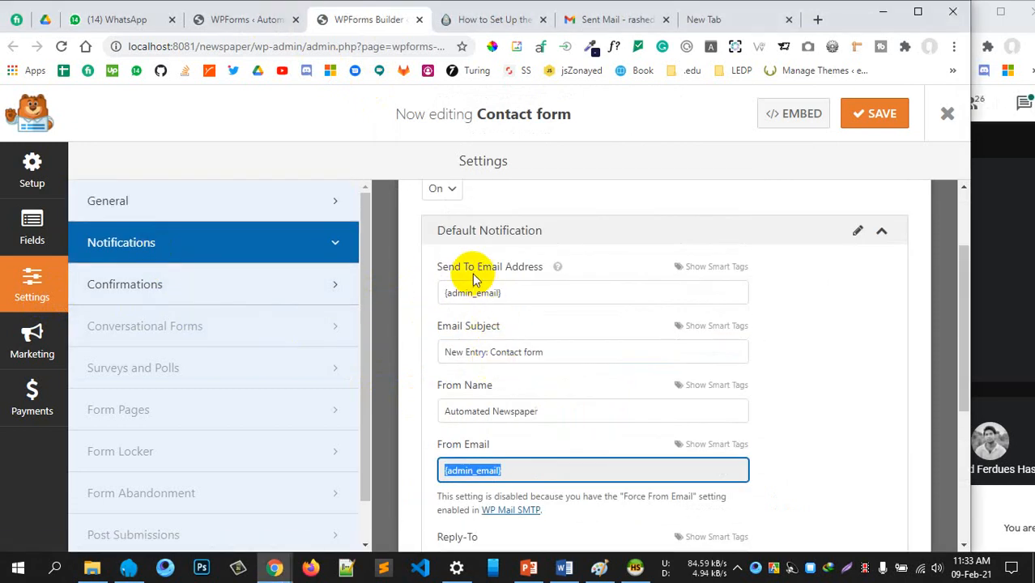
{"action": "left_click", "coordinate": [503, 292]}
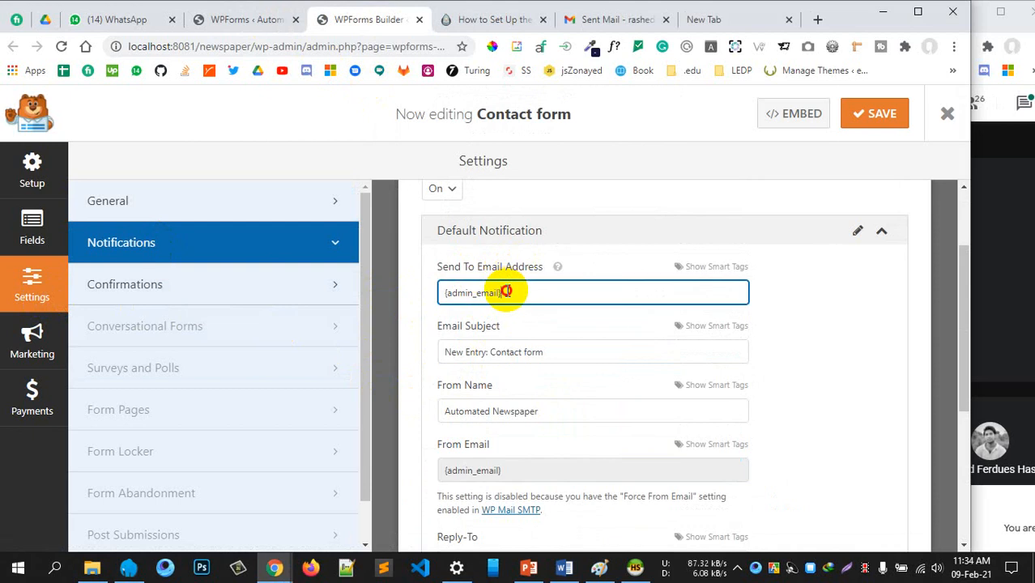
{"action": "left_click_drag", "start_coordinate": [502, 292], "coordinate": [439, 292]}
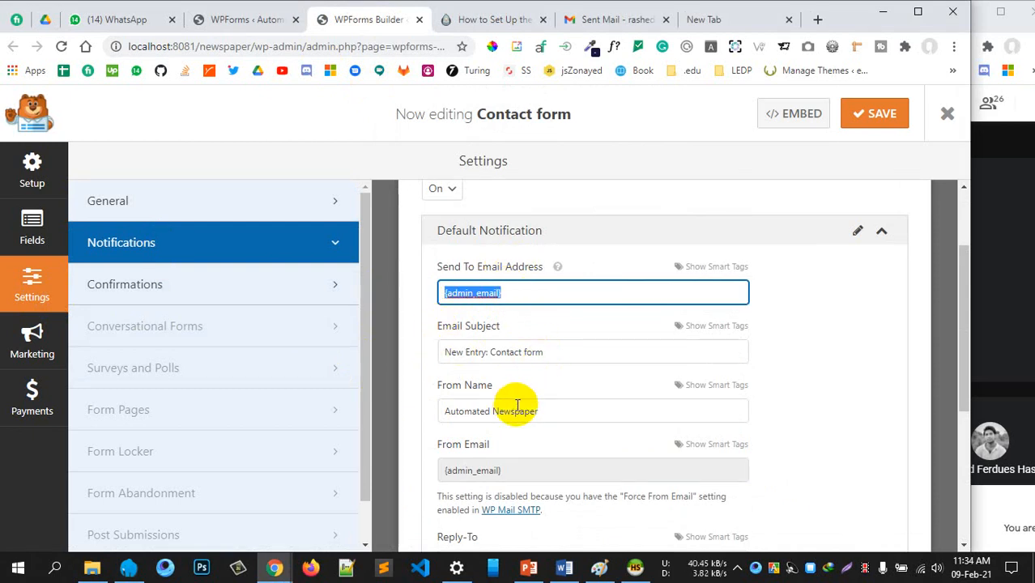
{"action": "scroll", "coordinate": [518, 455], "scroll_direction": "down", "scroll_amount": 3}
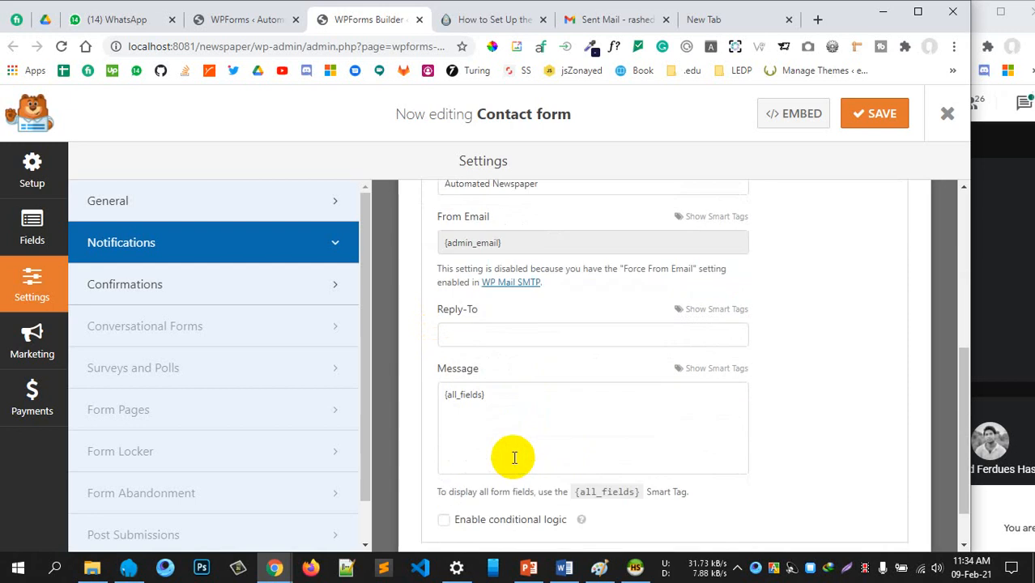
{"action": "scroll", "coordinate": [648, 454], "scroll_direction": "down", "scroll_amount": 1}
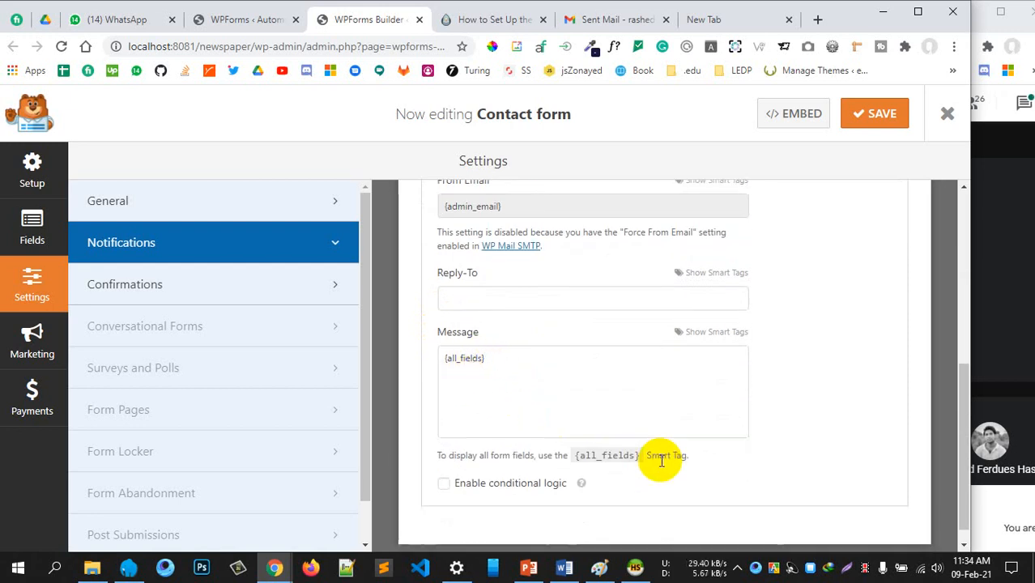
{"action": "scroll", "coordinate": [660, 461], "scroll_direction": "up", "scroll_amount": 5}
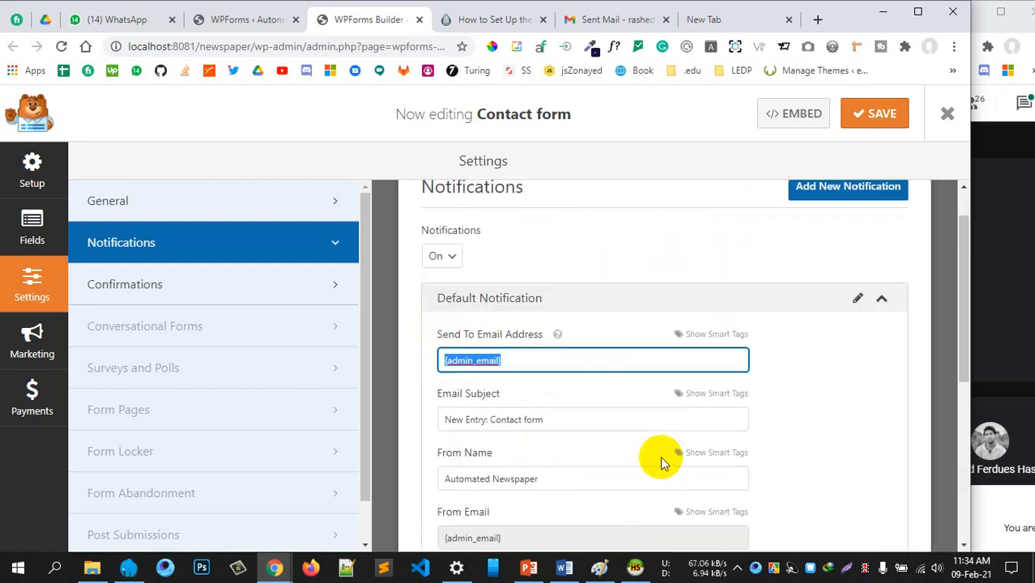
{"action": "scroll", "coordinate": [660, 344], "scroll_direction": "down", "scroll_amount": 1}
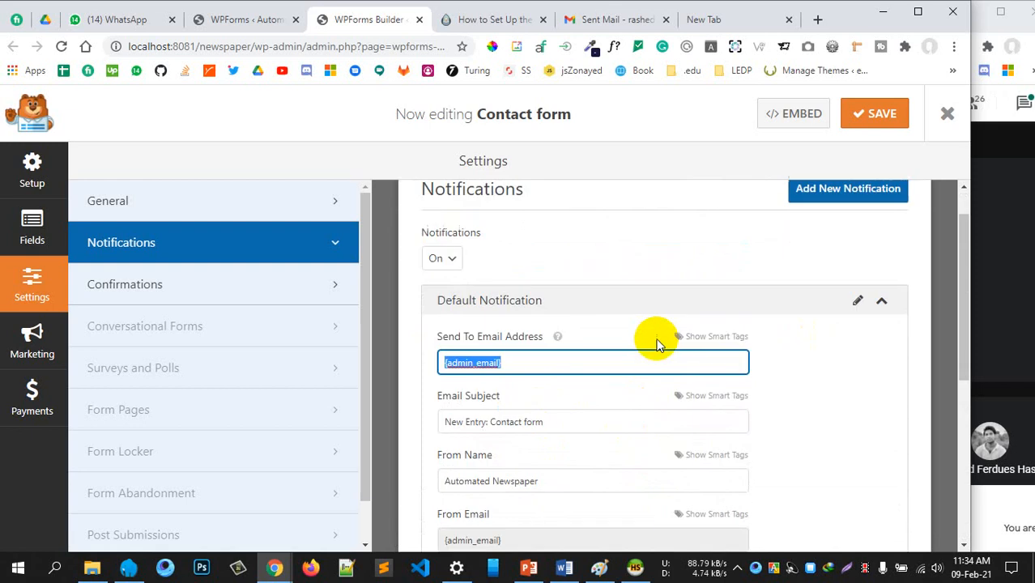
{"action": "scroll", "coordinate": [657, 336], "scroll_direction": "up", "scroll_amount": 1}
Check Gmail Sent Mail, then open and read the WP Mail SMTP test email in the inbox
{"action": "left_click", "coordinate": [603, 19]}
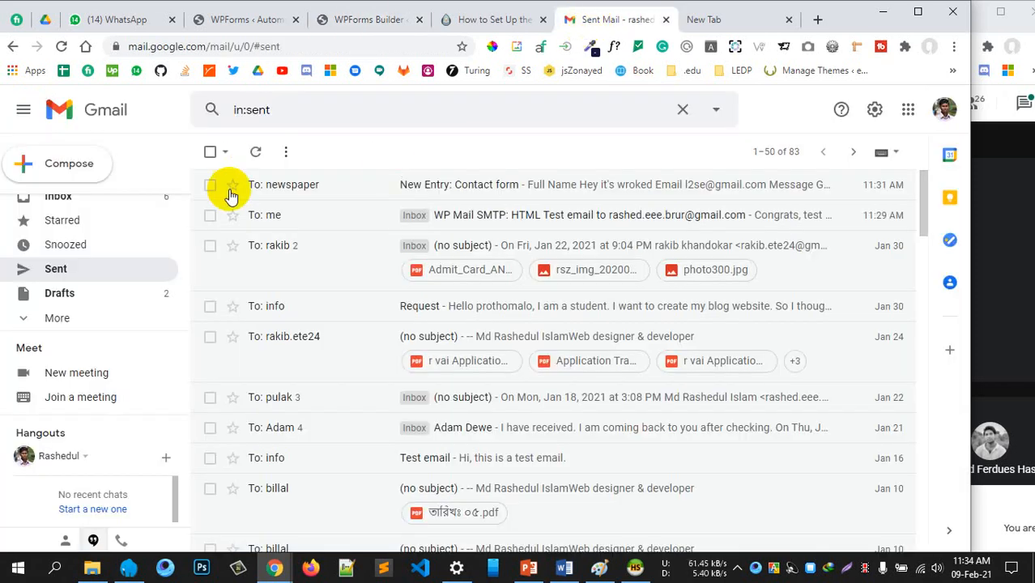
{"action": "scroll", "coordinate": [116, 247], "scroll_direction": "up", "scroll_amount": 1}
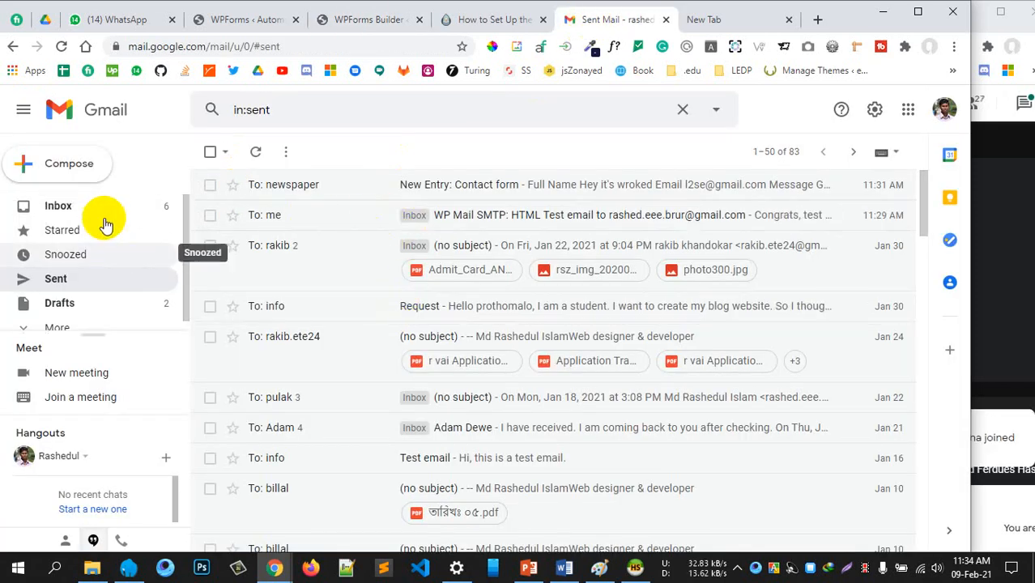
{"action": "left_click", "coordinate": [90, 212]}
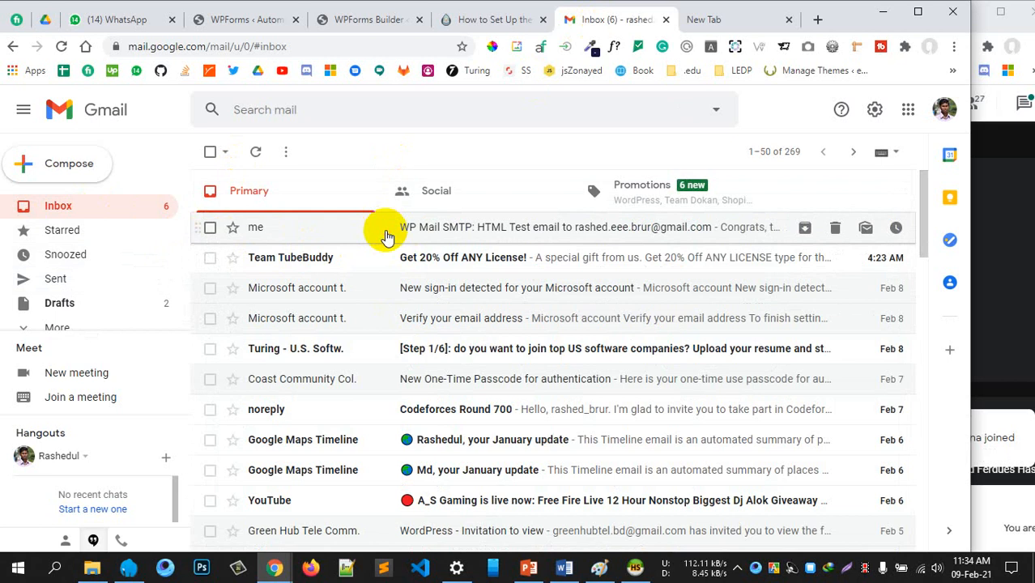
{"action": "left_click", "coordinate": [370, 229]}
{"action": "scroll", "coordinate": [404, 283], "scroll_direction": "down", "scroll_amount": 3}
{"action": "scroll", "coordinate": [405, 284], "scroll_direction": "up", "scroll_amount": 3}
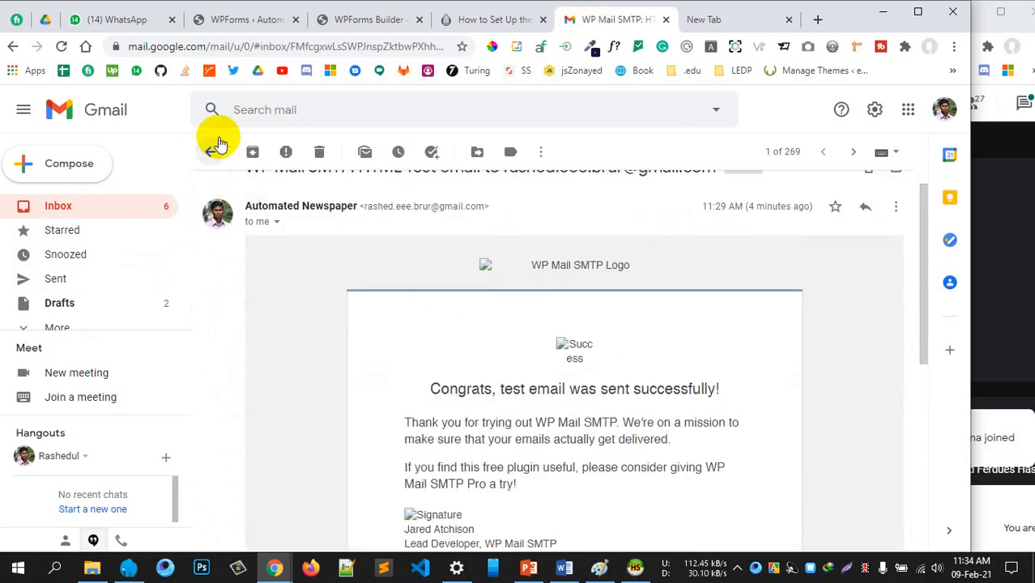
{"action": "left_click", "coordinate": [209, 153]}
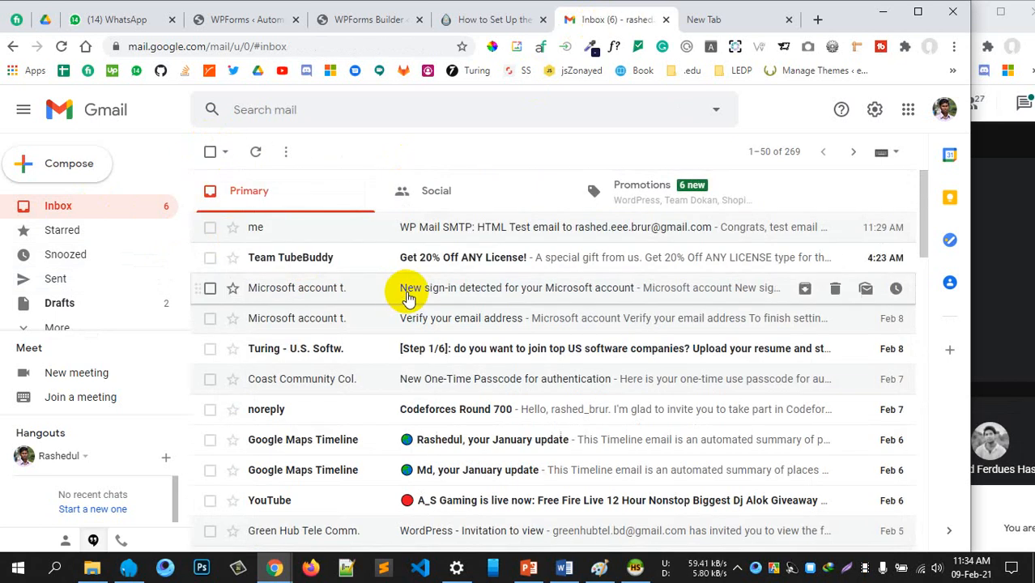
Move through the setup guide, Contact form builder and WPForms forms overview tabs
{"action": "left_click", "coordinate": [460, 29]}
{"action": "left_click", "coordinate": [273, 19]}
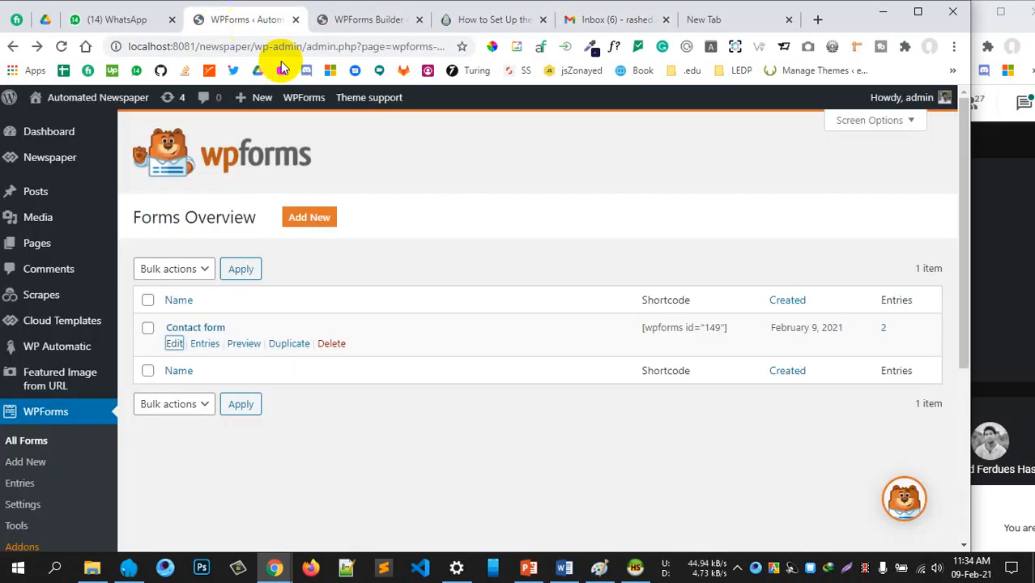
{"action": "left_click", "coordinate": [349, 27]}
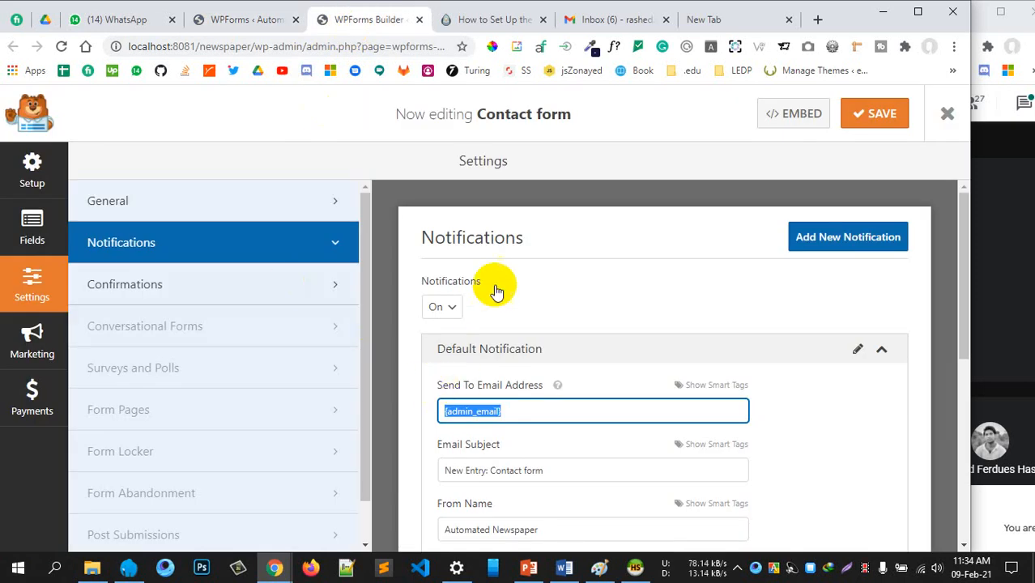
{"action": "scroll", "coordinate": [481, 324], "scroll_direction": "down", "scroll_amount": 2}
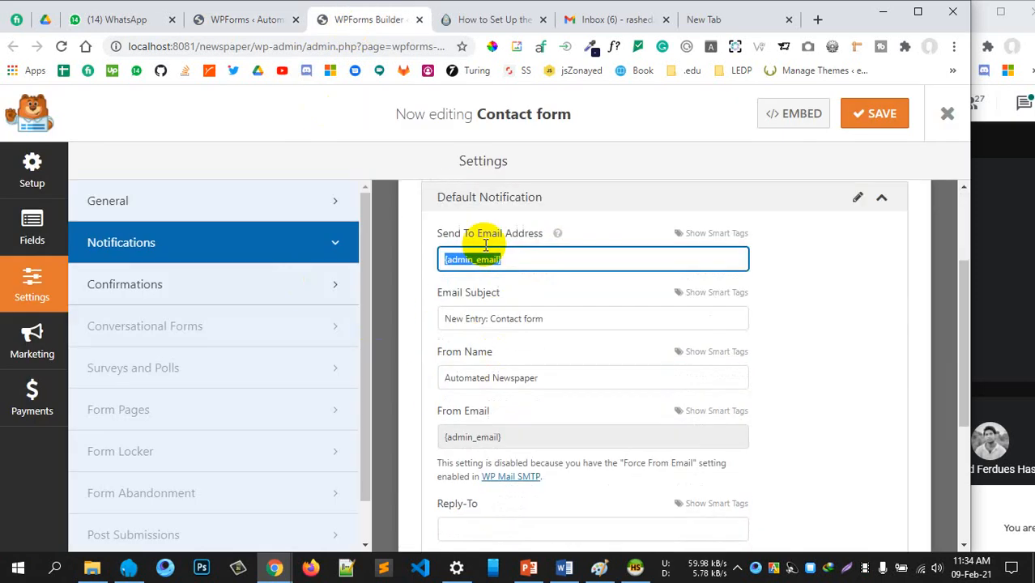
{"action": "left_click", "coordinate": [251, 24]}
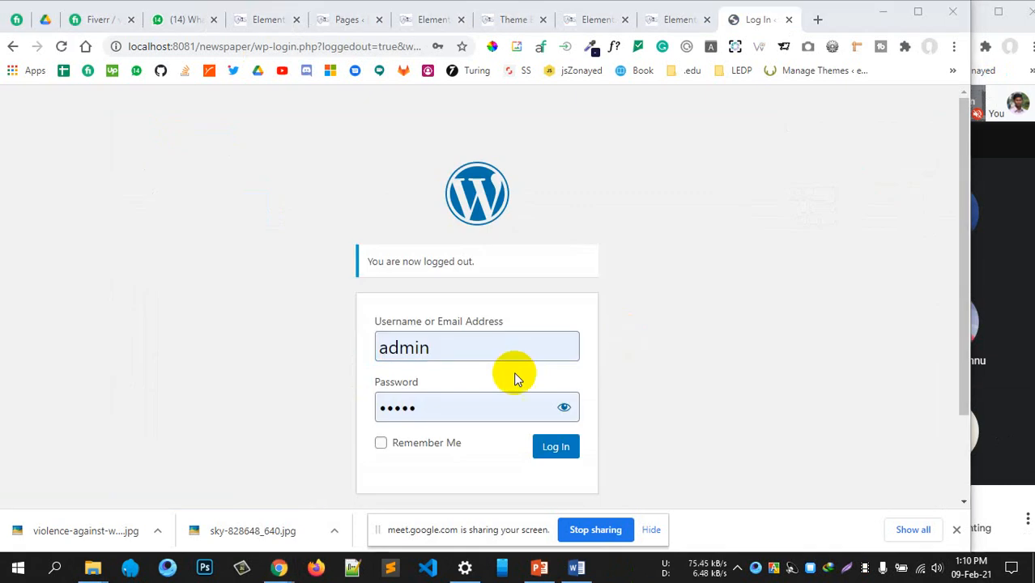
Look over the 29-post Posts list, then go to Plugins > Add New
{"action": "scroll", "coordinate": [661, 323], "scroll_direction": "down", "scroll_amount": 2}
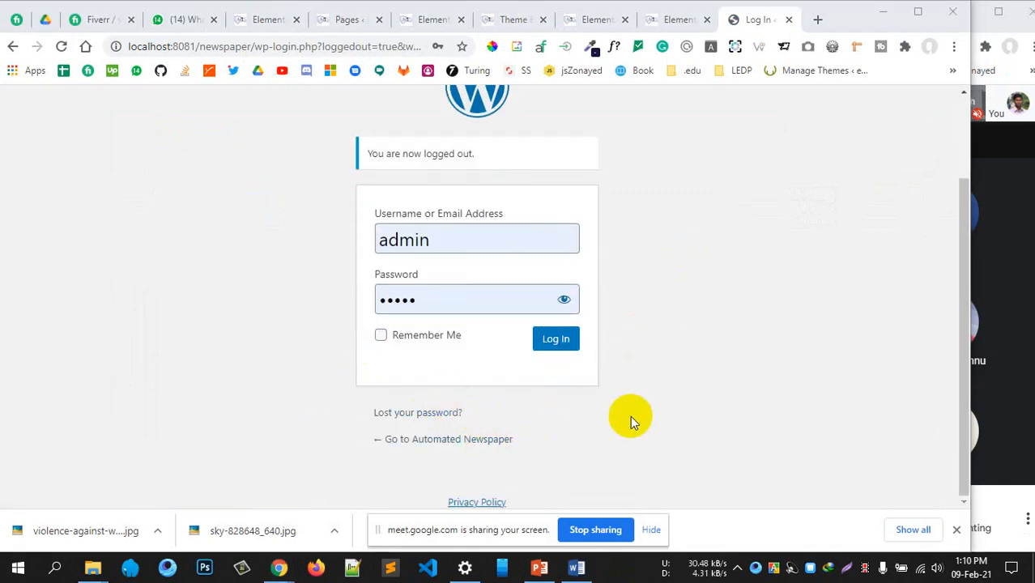
{"action": "scroll", "coordinate": [629, 382], "scroll_direction": "up", "scroll_amount": 2}
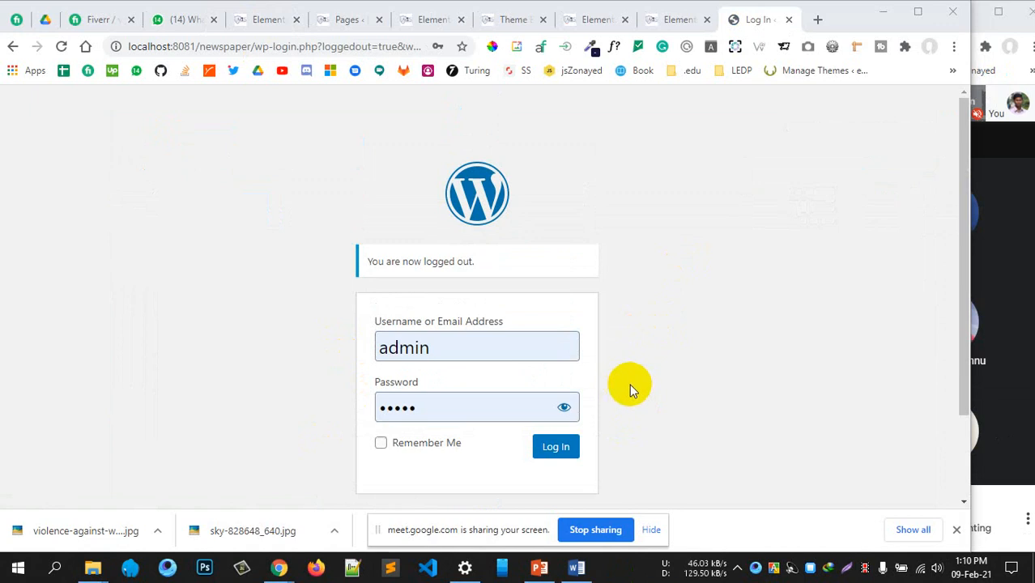
{"action": "scroll", "coordinate": [643, 372], "scroll_direction": "down", "scroll_amount": 2}
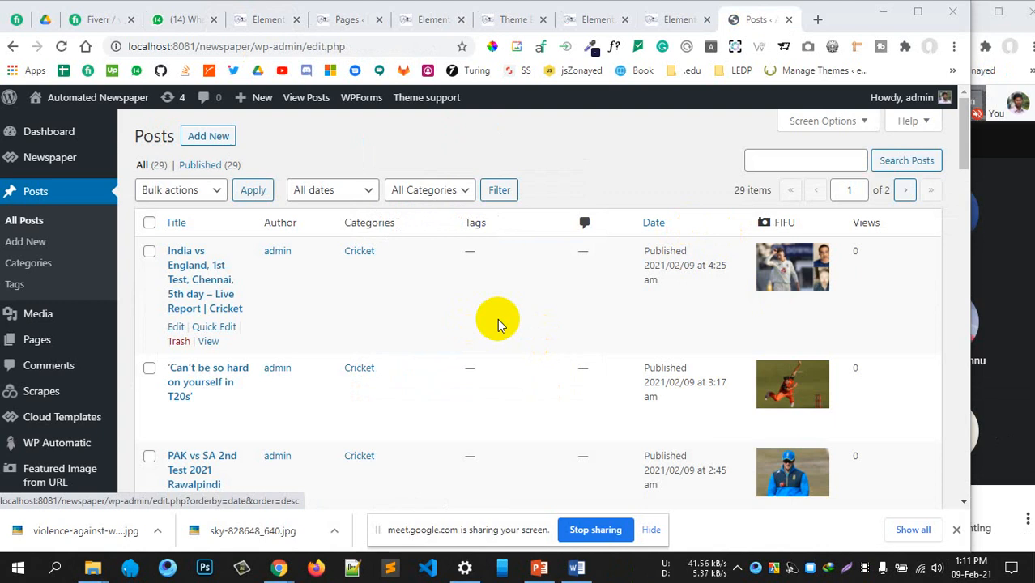
{"action": "scroll", "coordinate": [160, 307], "scroll_direction": "down", "scroll_amount": 5}
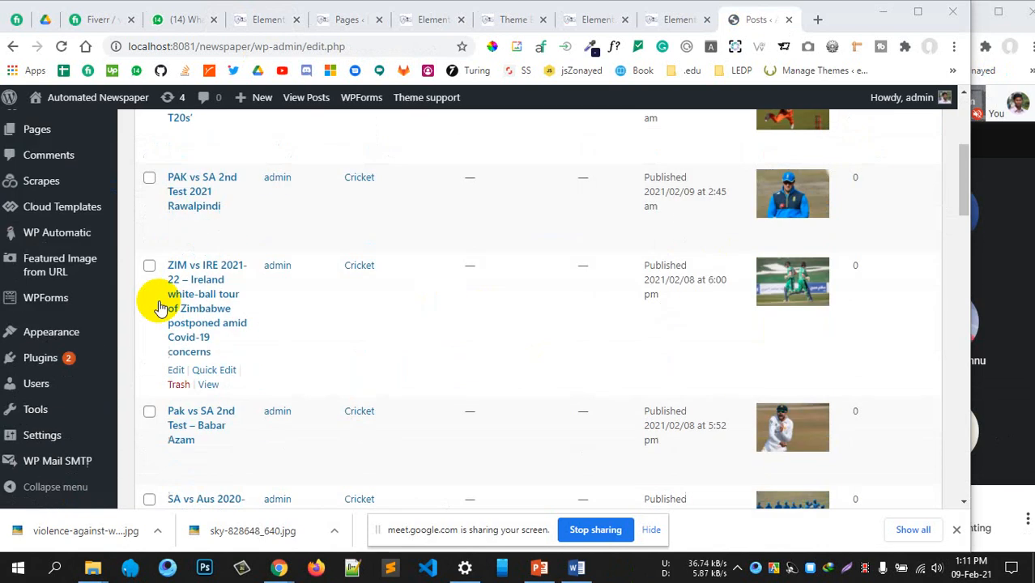
{"action": "mouse_move", "coordinate": [42, 421]}
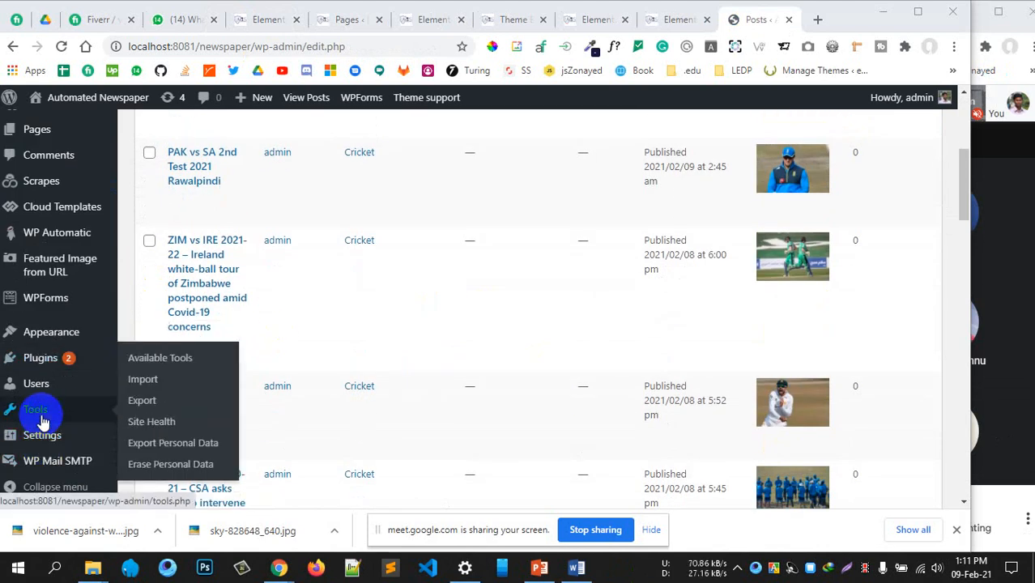
{"action": "scroll", "coordinate": [42, 419], "scroll_direction": "up", "scroll_amount": 4}
{"action": "scroll", "coordinate": [42, 415], "scroll_direction": "down", "scroll_amount": 5}
{"action": "mouse_move", "coordinate": [58, 354]}
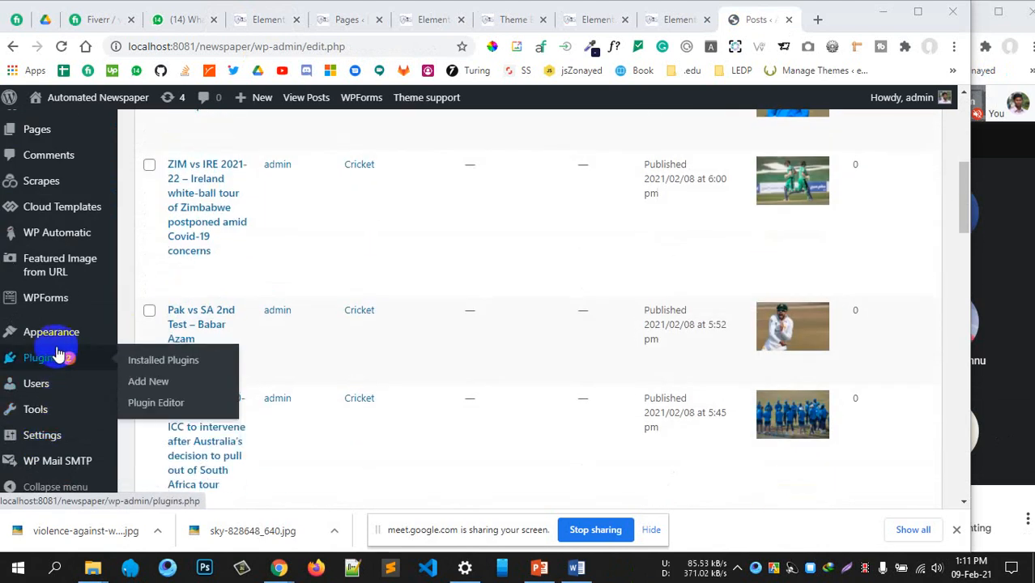
{"action": "left_click", "coordinate": [161, 385]}
{"action": "scroll", "coordinate": [485, 355], "scroll_direction": "up", "scroll_amount": 5}
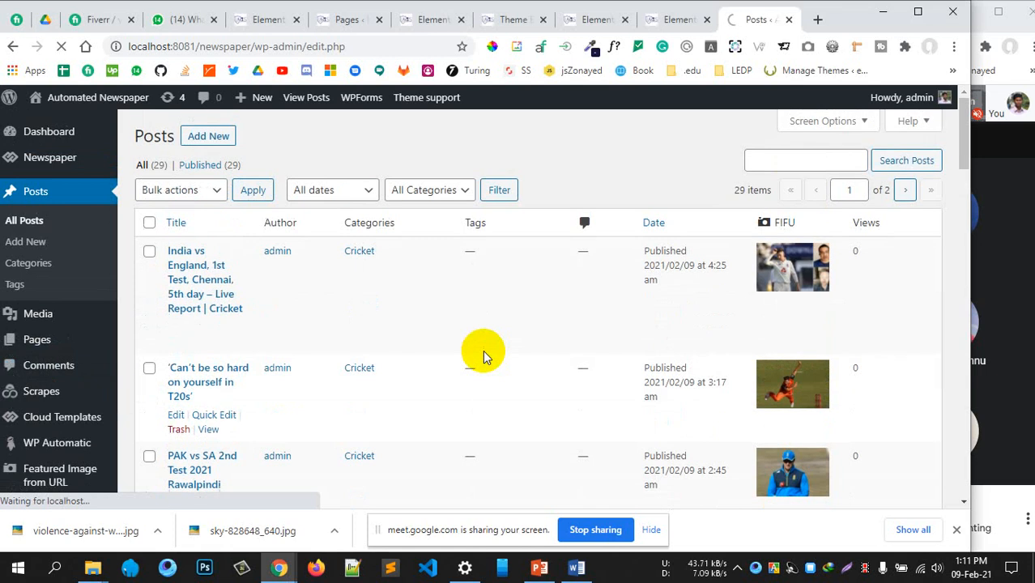
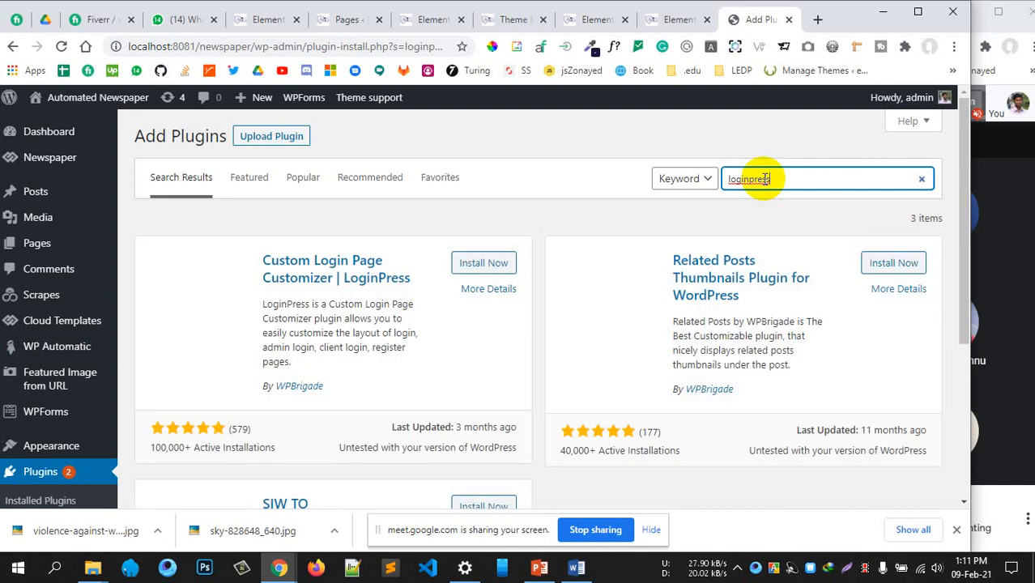
Install and activate the LoginPress plugin, then open its LoginPress admin page
{"action": "scroll", "coordinate": [765, 179], "scroll_direction": "down", "scroll_amount": 1}
{"action": "left_click", "coordinate": [483, 229]}
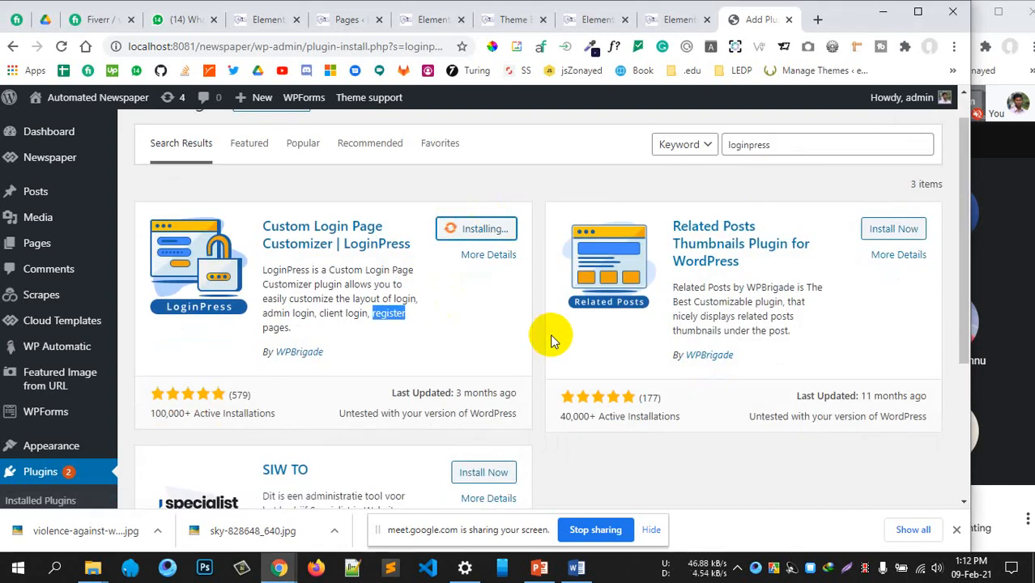
{"action": "left_click", "coordinate": [490, 229]}
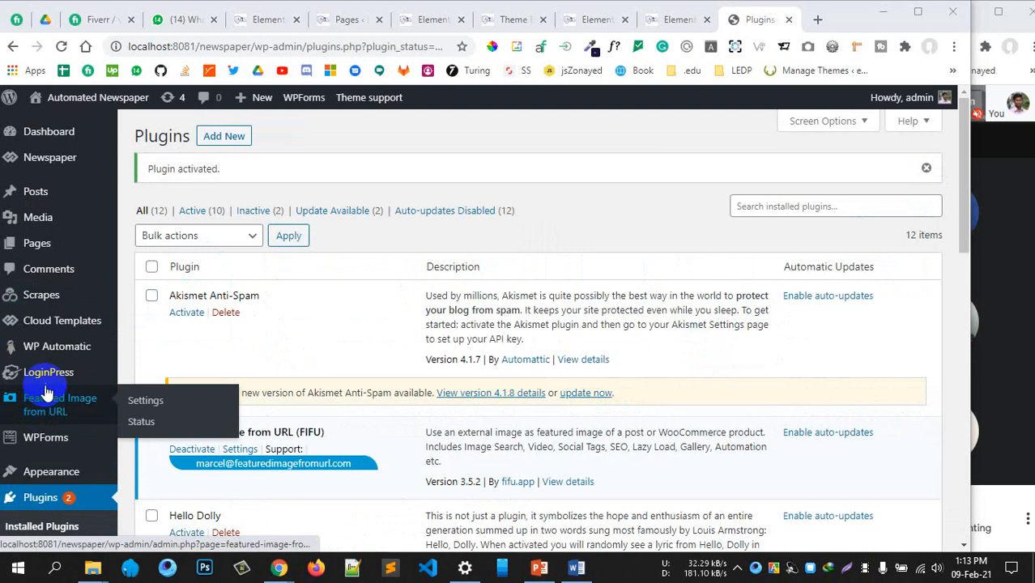
{"action": "mouse_move", "coordinate": [46, 377]}
{"action": "left_click", "coordinate": [64, 374]}
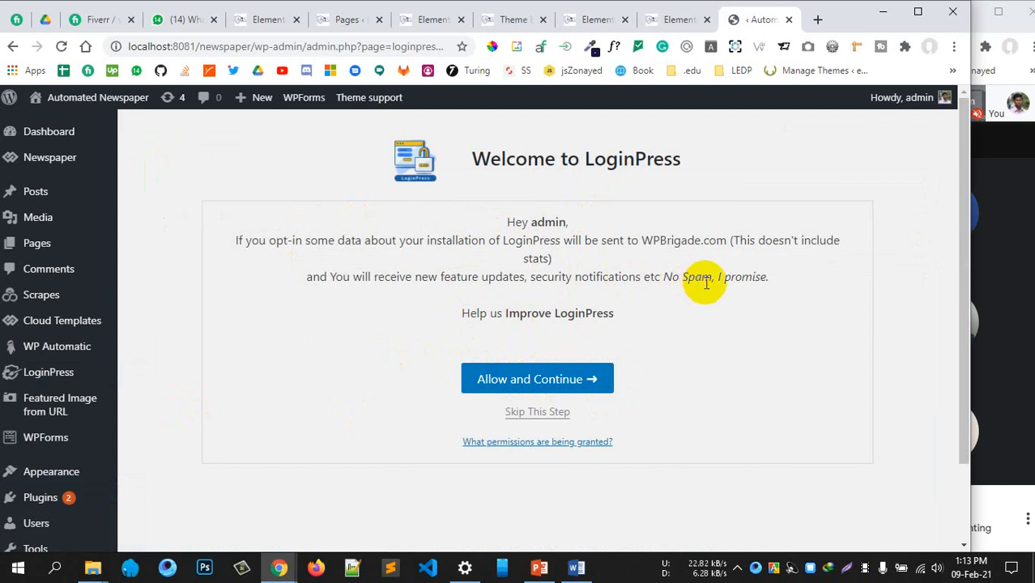
Accept the LoginPress data-sharing opt-in, review the Login Order settings and save them
{"action": "left_click", "coordinate": [550, 376]}
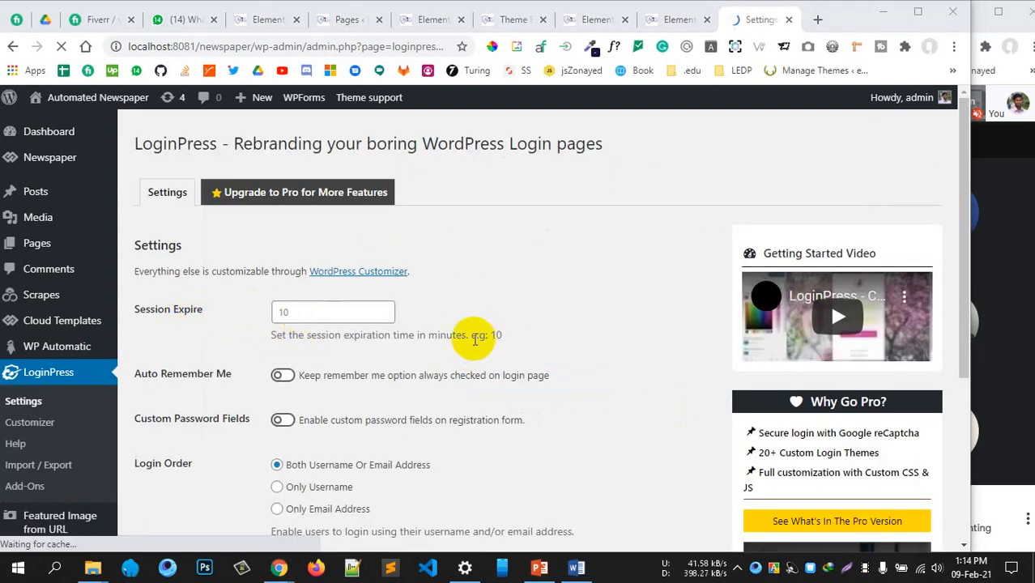
{"action": "scroll", "coordinate": [446, 364], "scroll_direction": "down", "scroll_amount": 1}
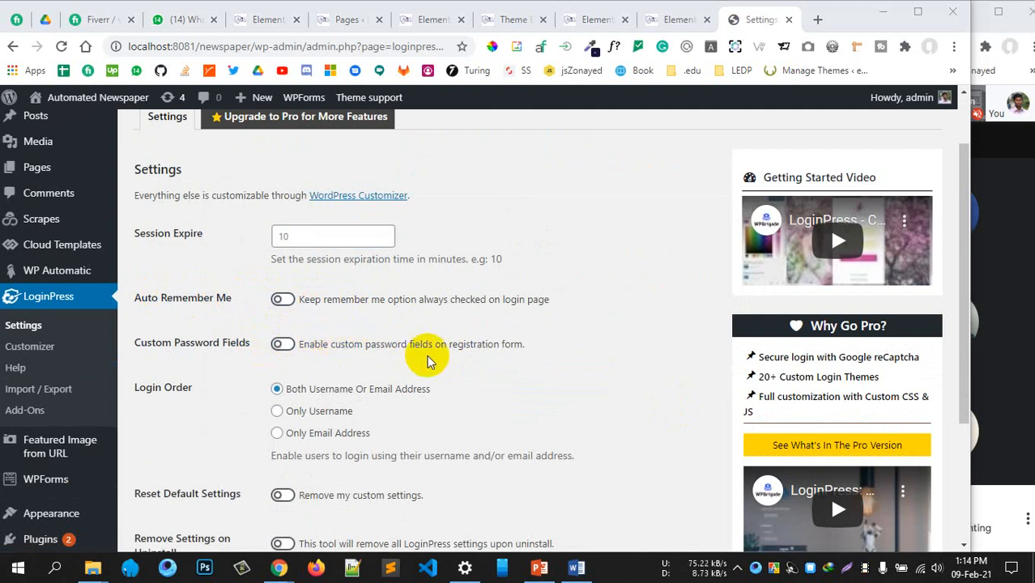
{"action": "scroll", "coordinate": [375, 386], "scroll_direction": "down", "scroll_amount": 1}
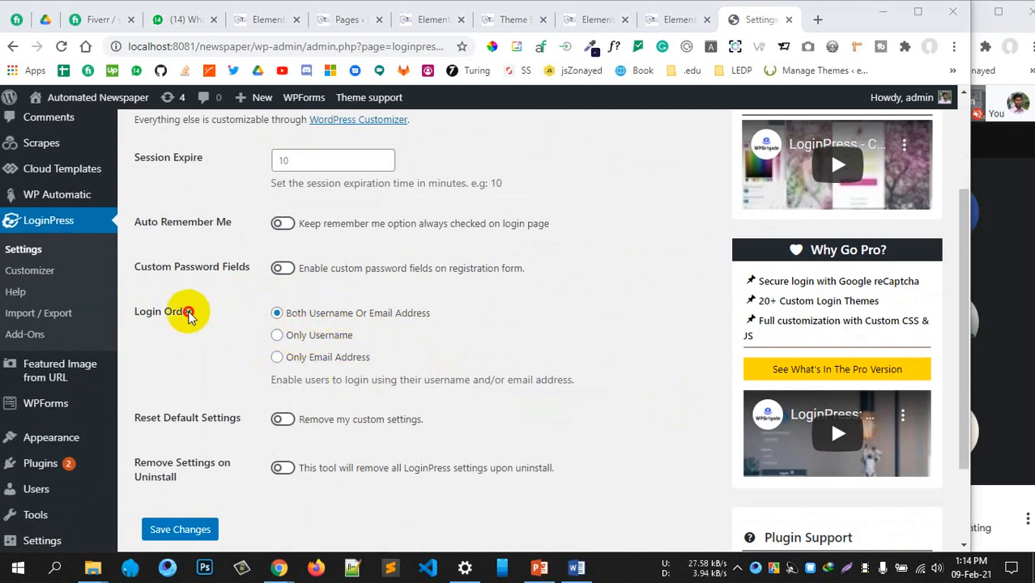
{"action": "triple_click", "coordinate": [133, 313]}
{"action": "left_click", "coordinate": [190, 321]}
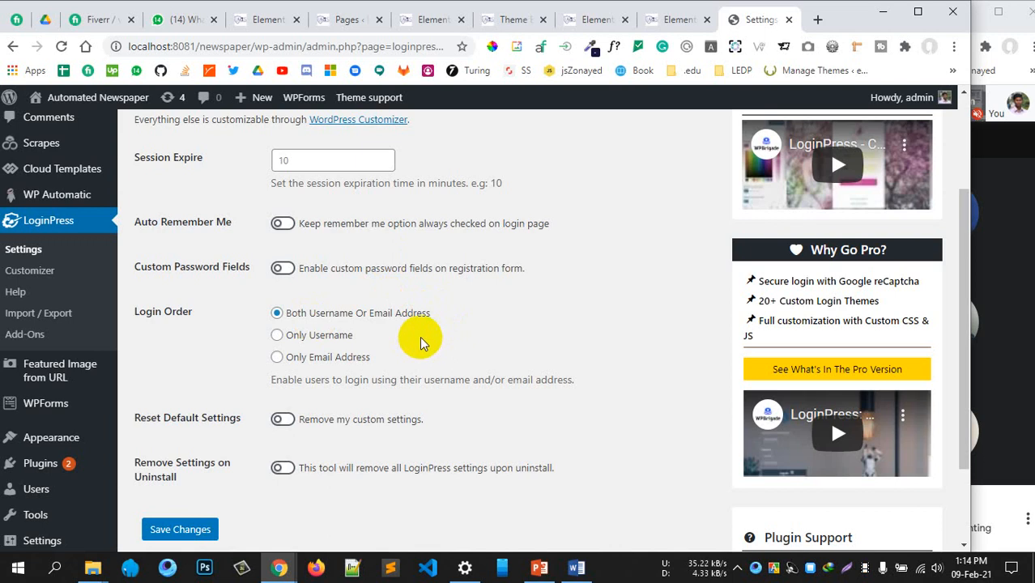
{"action": "scroll", "coordinate": [350, 372], "scroll_direction": "down", "scroll_amount": 1}
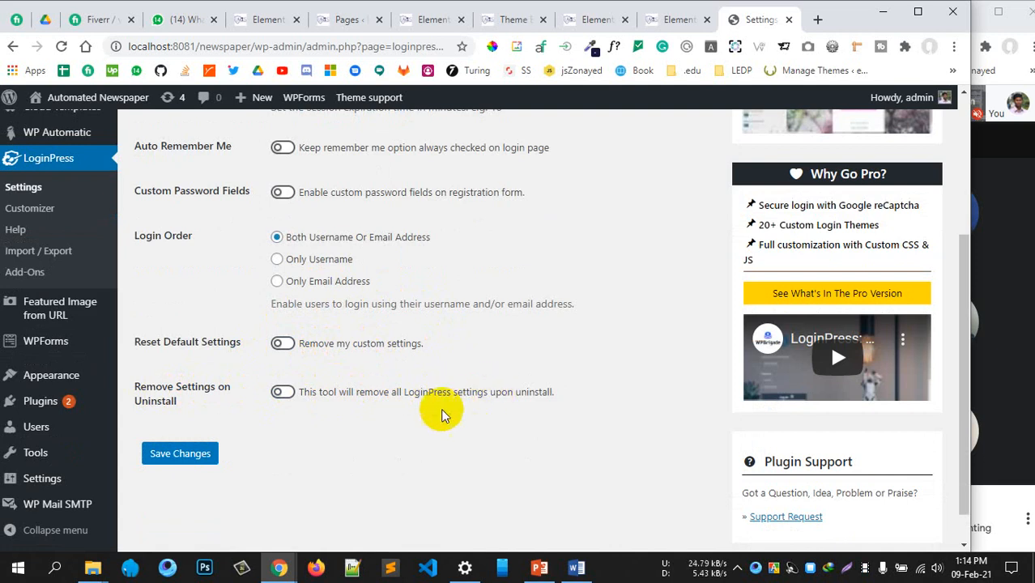
{"action": "left_click", "coordinate": [196, 453]}
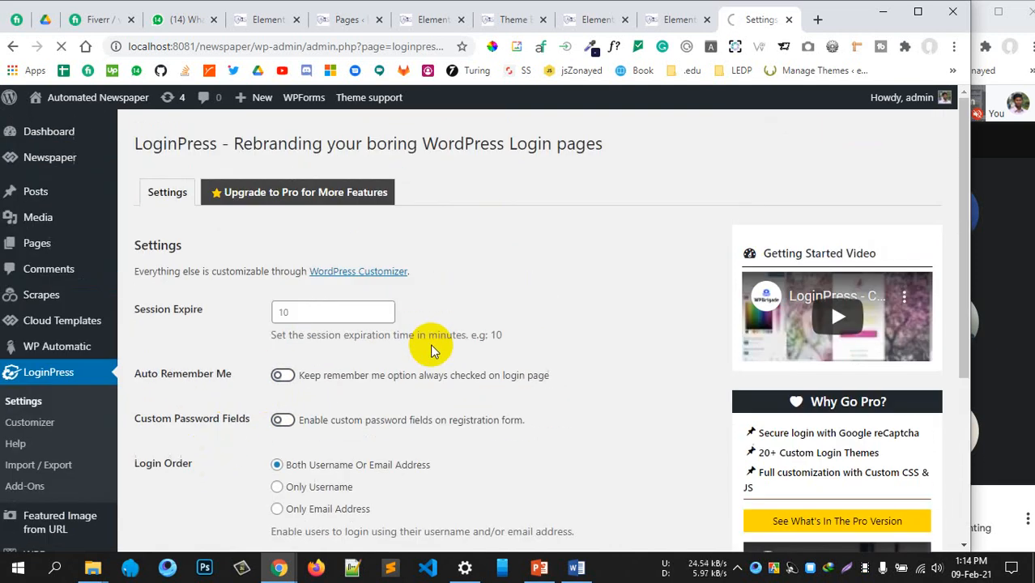
Open the LoginPress login page Customizer from the sidebar
{"action": "scroll", "coordinate": [433, 348], "scroll_direction": "down", "scroll_amount": 3}
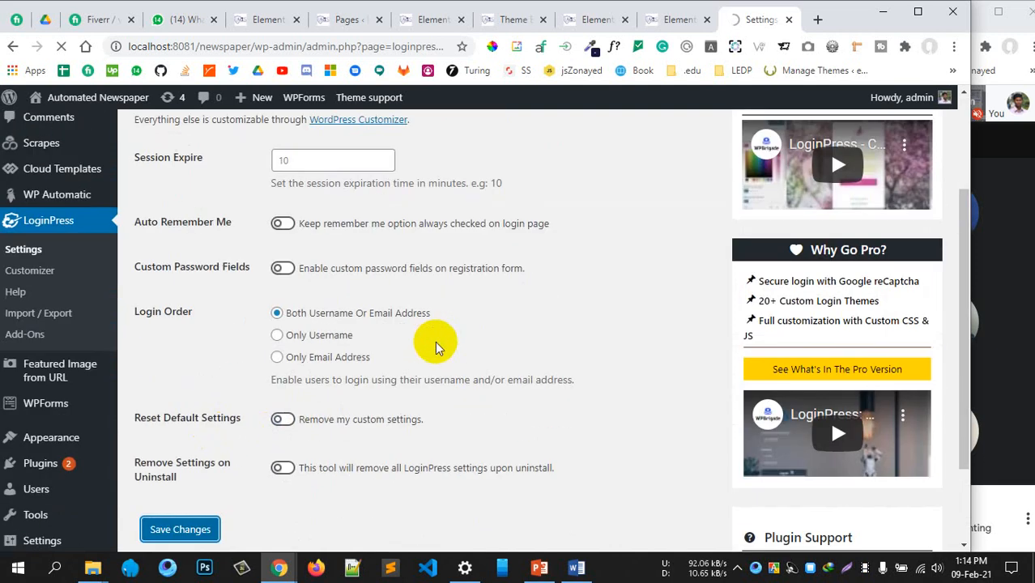
{"action": "scroll", "coordinate": [438, 347], "scroll_direction": "down", "scroll_amount": 3}
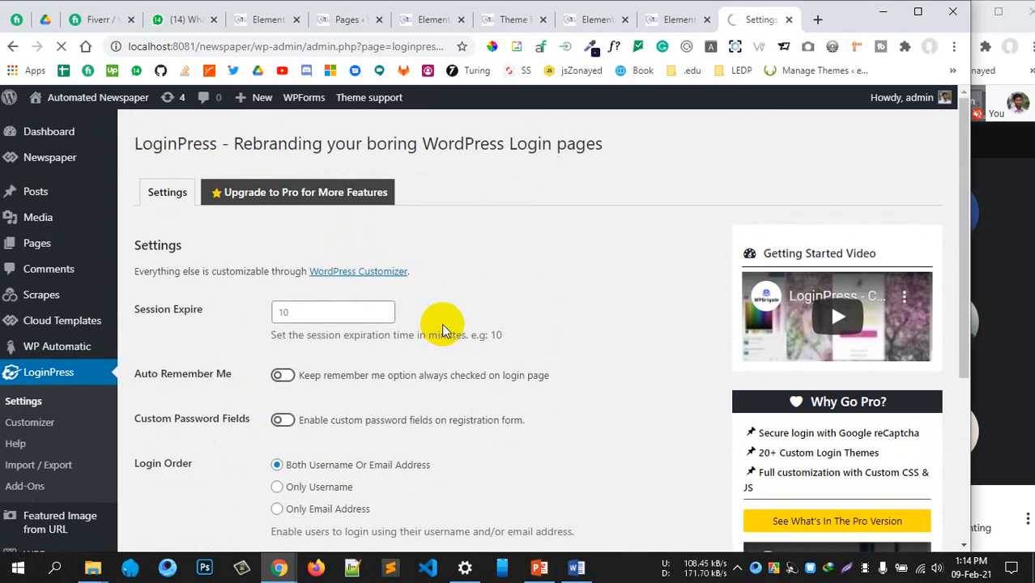
{"action": "scroll", "coordinate": [442, 330], "scroll_direction": "down", "scroll_amount": 3}
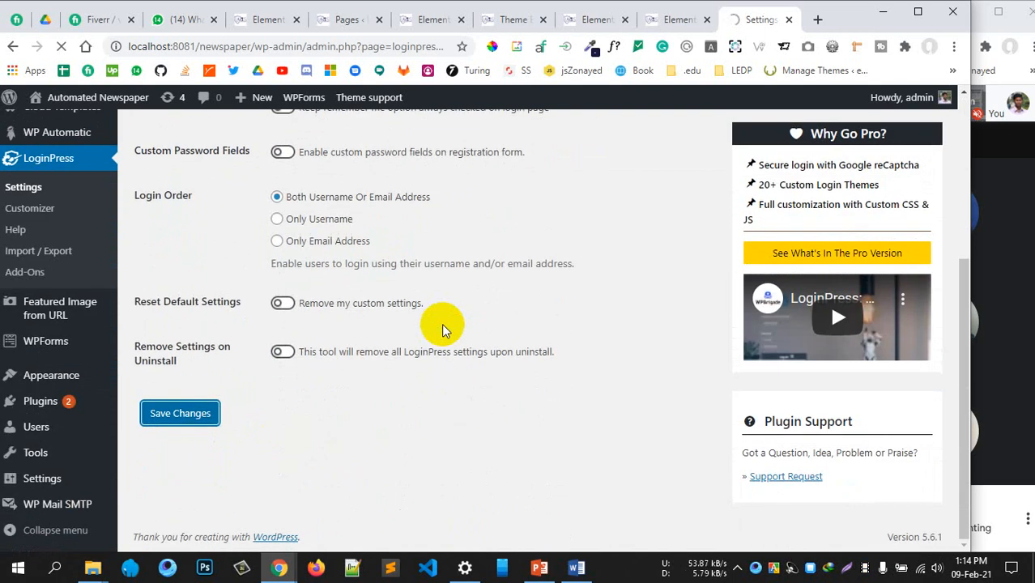
{"action": "scroll", "coordinate": [170, 422], "scroll_direction": "down", "scroll_amount": 2}
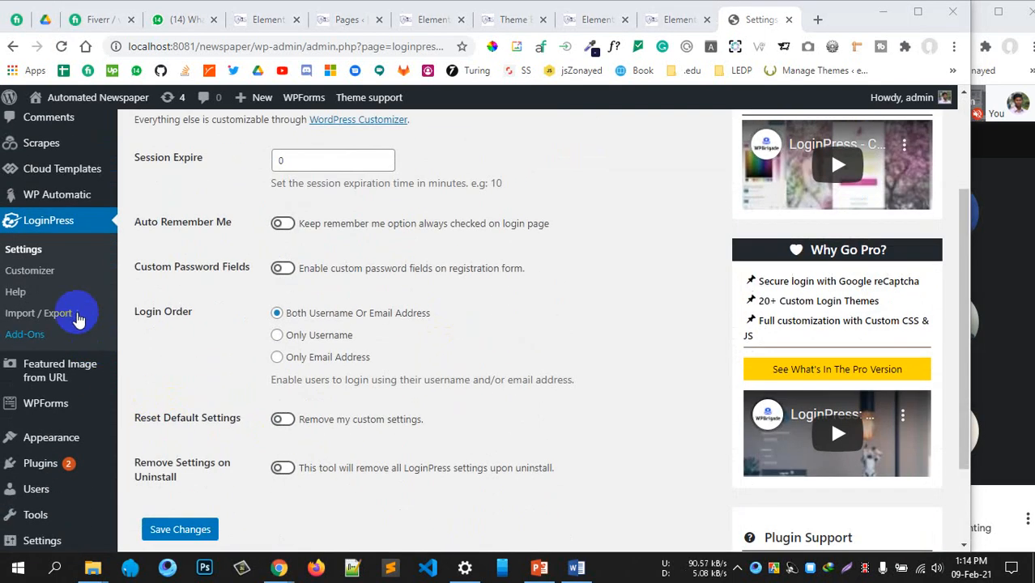
{"action": "left_click", "coordinate": [41, 271]}
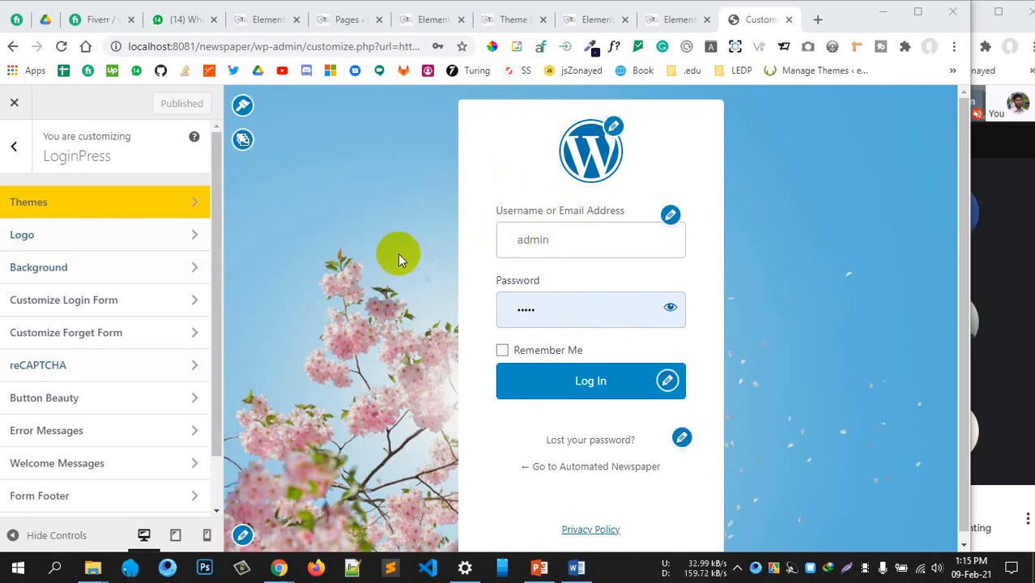
Disable the WordPress logo in the Customizer's Logo section
{"action": "scroll", "coordinate": [28, 285], "scroll_direction": "down", "scroll_amount": 1}
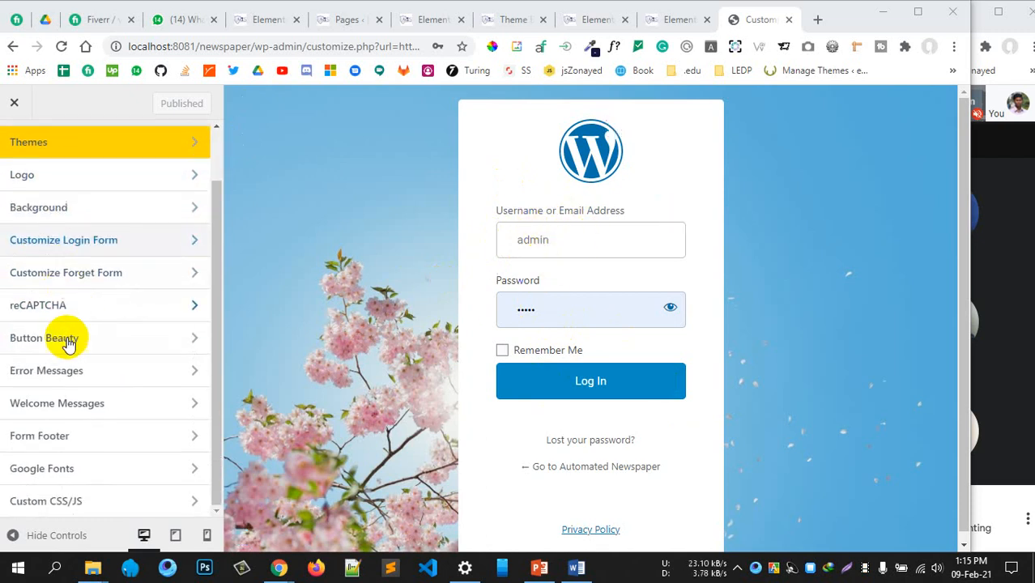
{"action": "scroll", "coordinate": [81, 336], "scroll_direction": "up", "scroll_amount": 1}
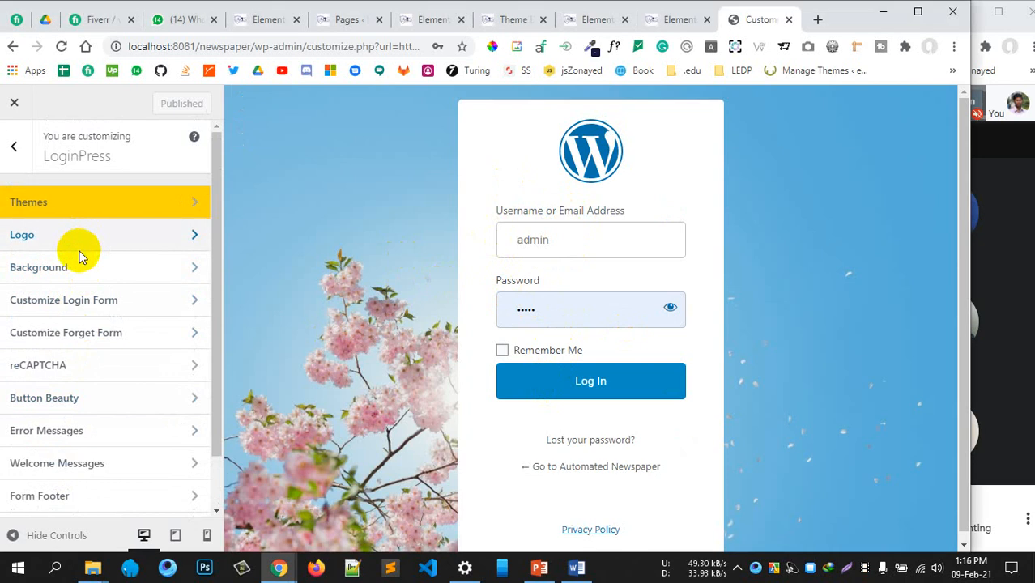
{"action": "left_click", "coordinate": [81, 239]}
{"action": "left_click", "coordinate": [187, 228]}
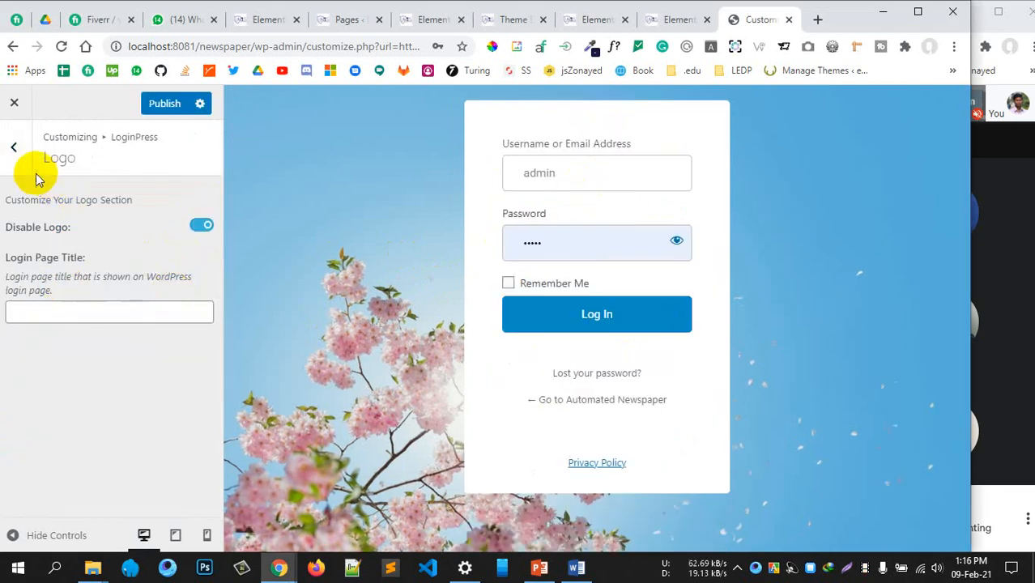
{"action": "left_click", "coordinate": [13, 148]}
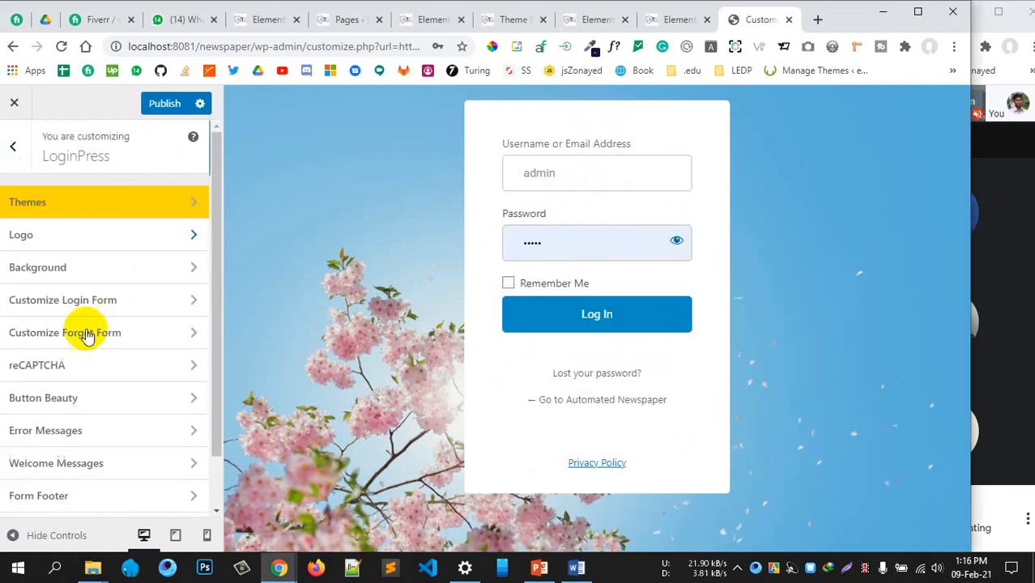
Set the login page background to the coloured pencils gallery image
{"action": "left_click", "coordinate": [97, 267]}
{"action": "scroll", "coordinate": [125, 387], "scroll_direction": "down", "scroll_amount": 2}
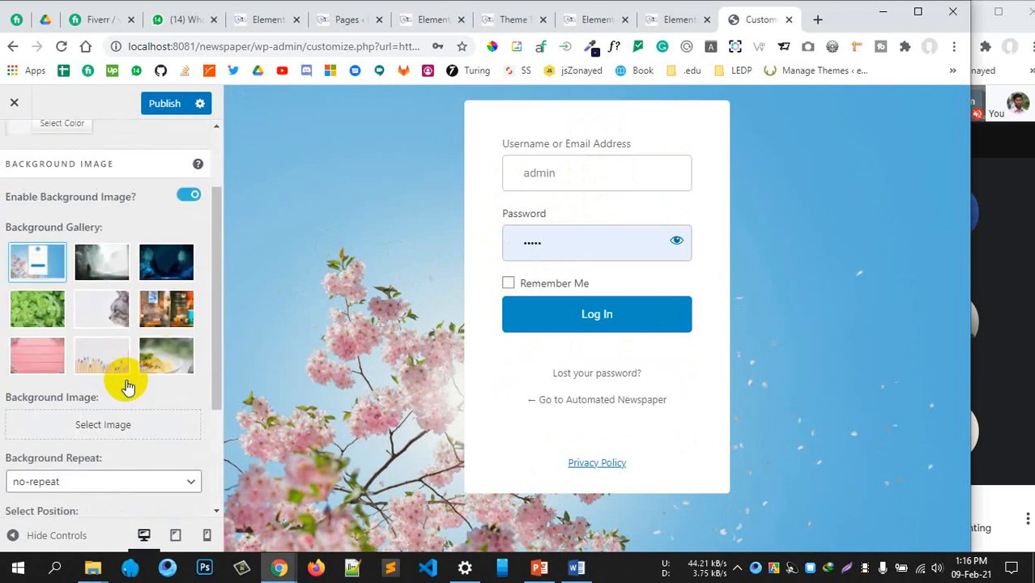
{"action": "left_click", "coordinate": [100, 295]}
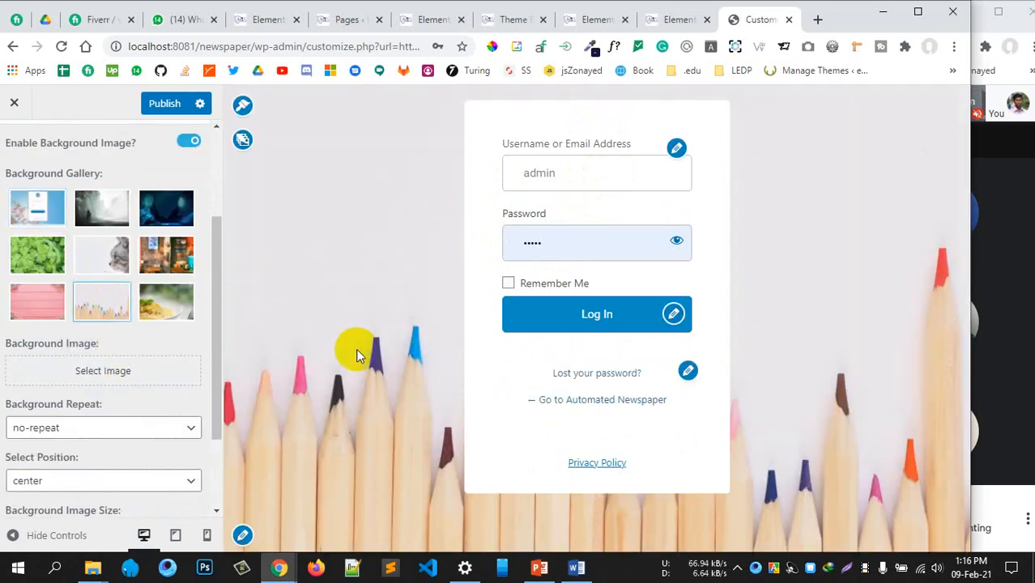
{"action": "scroll", "coordinate": [63, 340], "scroll_direction": "down", "scroll_amount": 3}
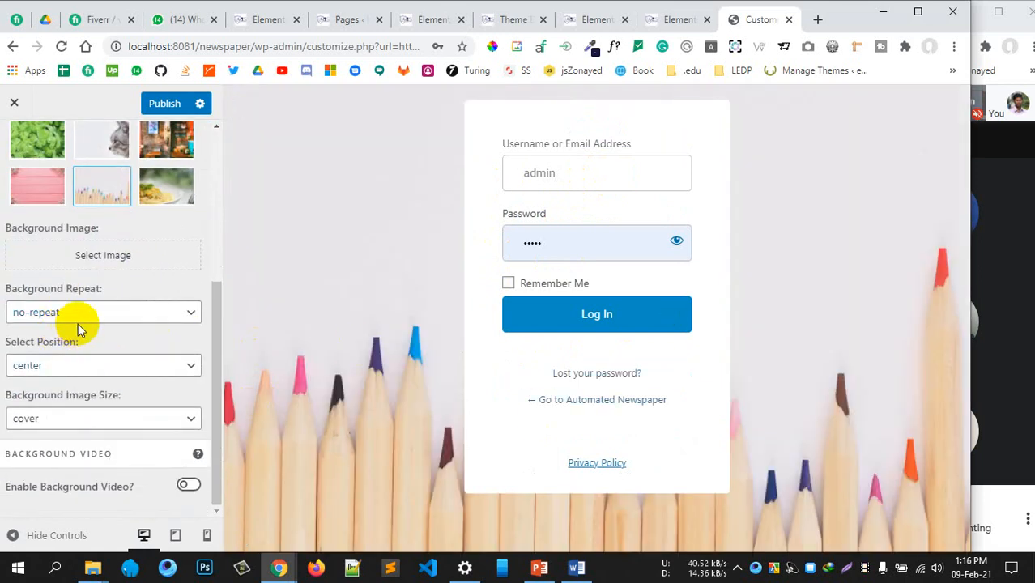
{"action": "scroll", "coordinate": [46, 215], "scroll_direction": "up", "scroll_amount": 5}
{"action": "left_click", "coordinate": [14, 146]}
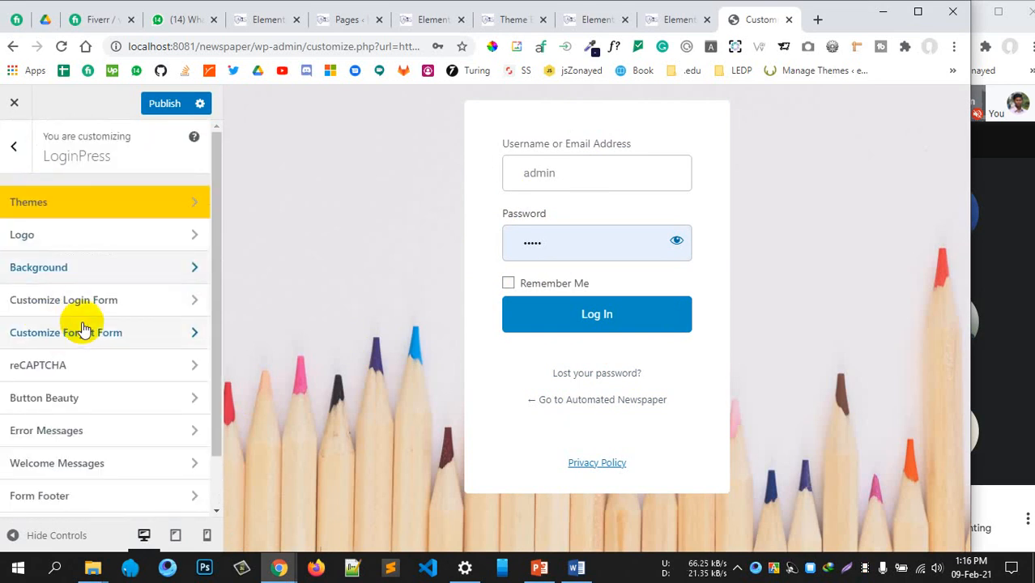
Review the Customize Login Form options, then publish the login page changes
{"action": "left_click", "coordinate": [91, 308]}
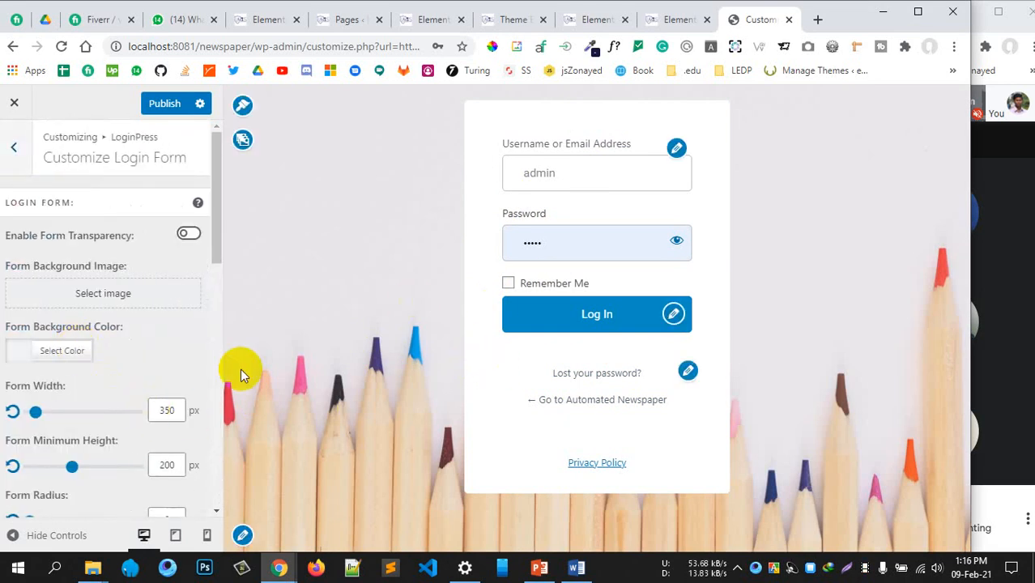
{"action": "scroll", "coordinate": [87, 440], "scroll_direction": "down", "scroll_amount": 1}
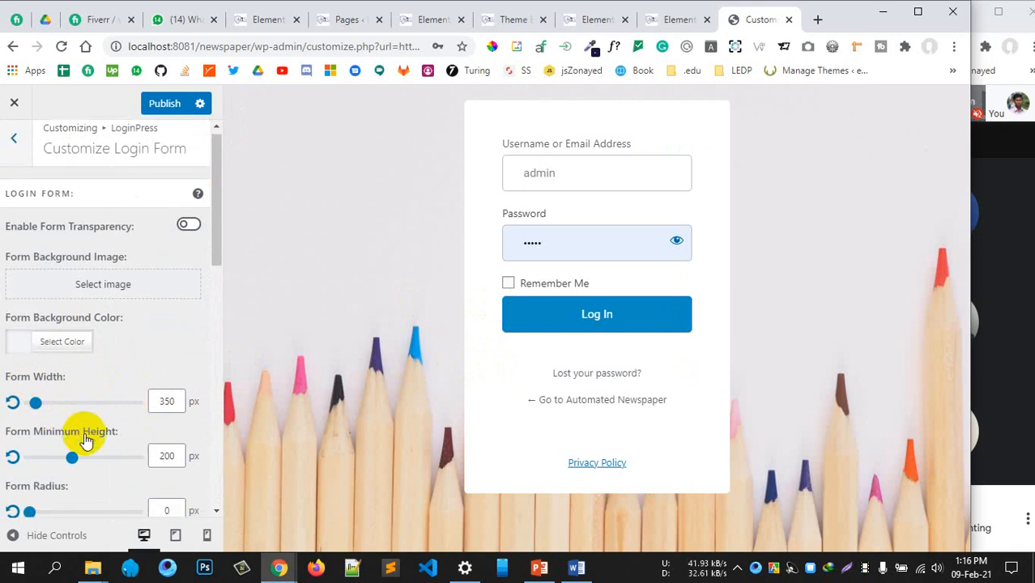
{"action": "scroll", "coordinate": [87, 440], "scroll_direction": "down", "scroll_amount": 5}
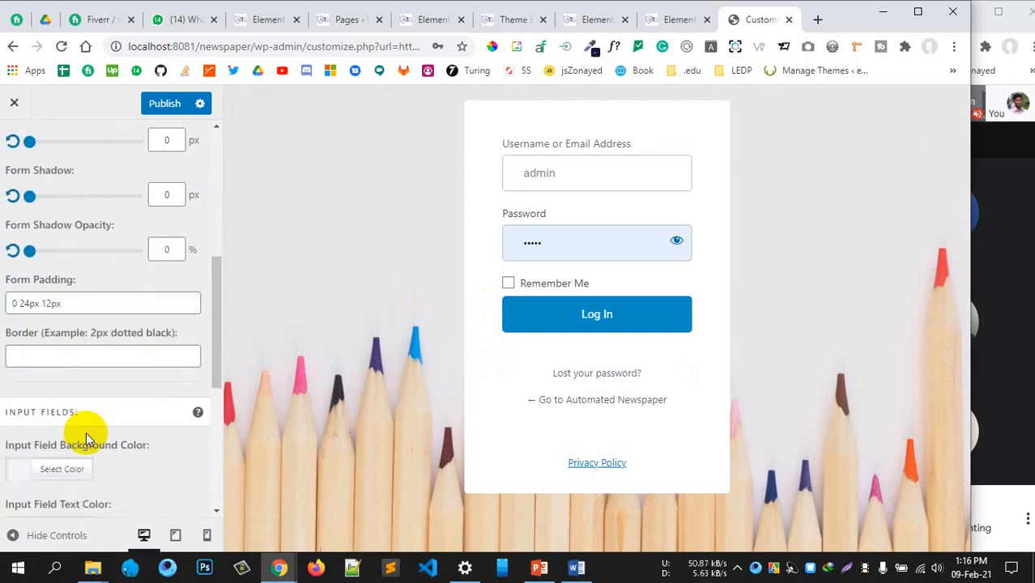
{"action": "scroll", "coordinate": [86, 440], "scroll_direction": "up", "scroll_amount": 2}
{"action": "scroll", "coordinate": [86, 439], "scroll_direction": "down", "scroll_amount": 5}
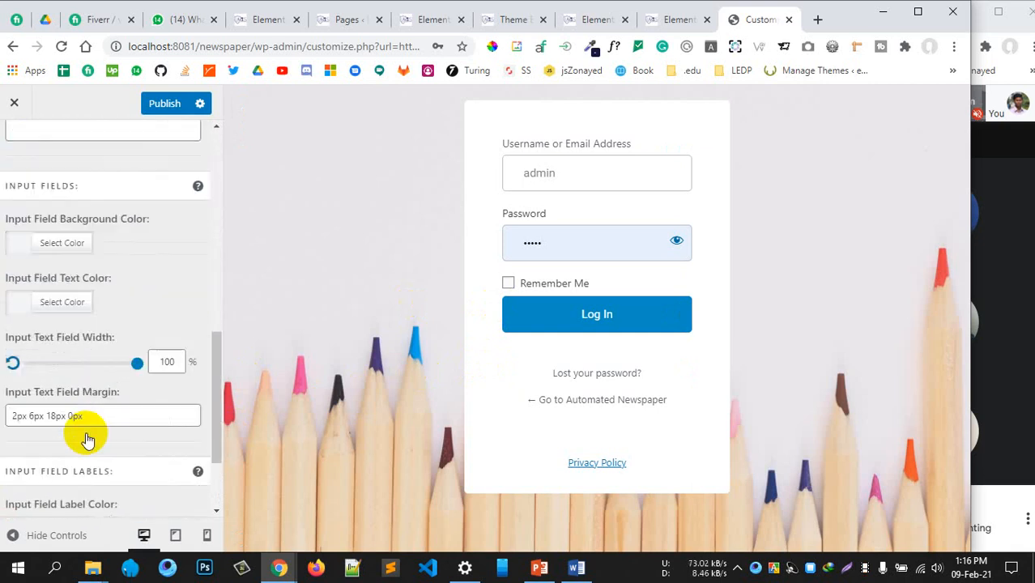
{"action": "scroll", "coordinate": [92, 335], "scroll_direction": "up", "scroll_amount": 10}
{"action": "left_click", "coordinate": [12, 148]}
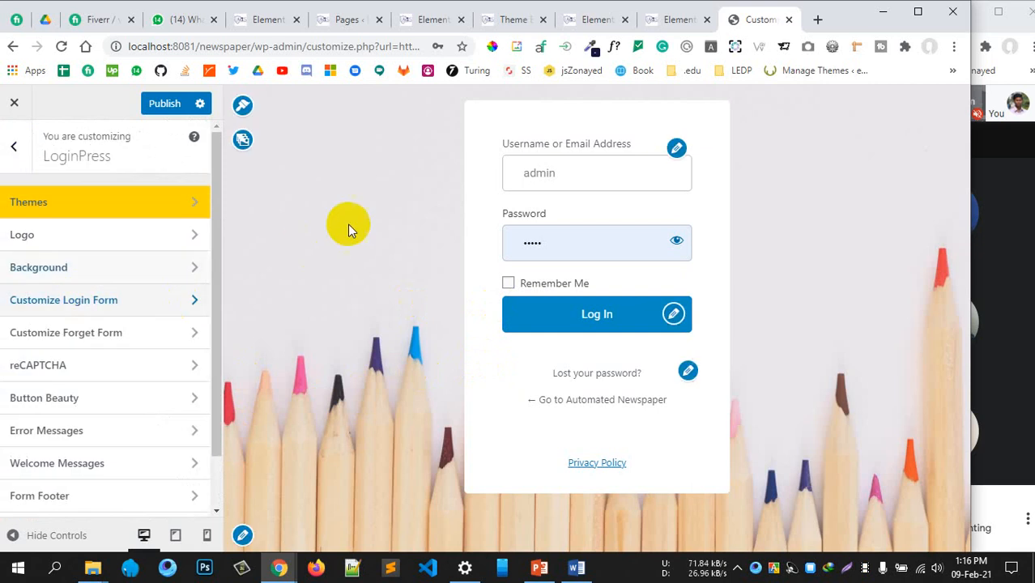
{"action": "left_click", "coordinate": [159, 104]}
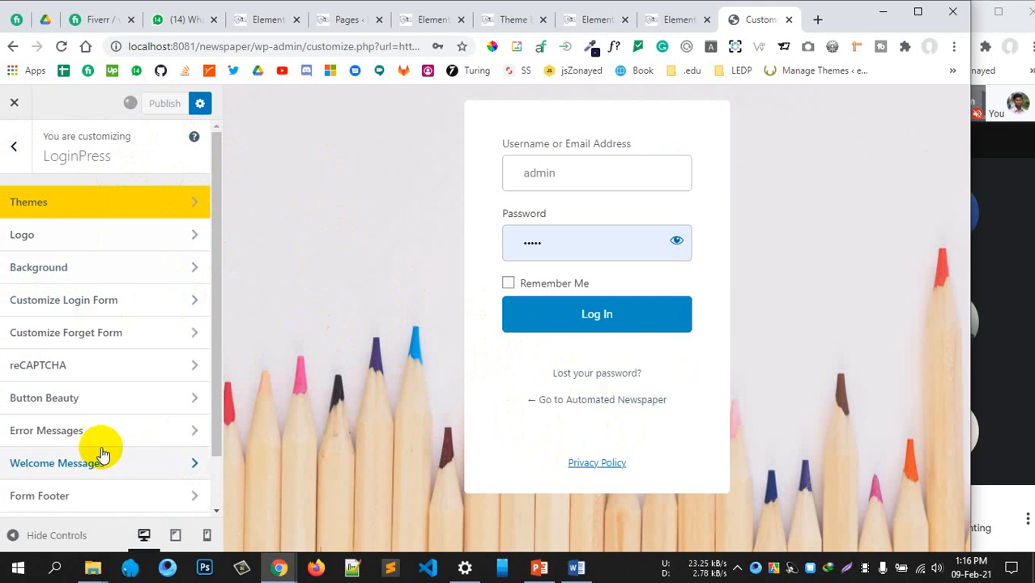
{"action": "scroll", "coordinate": [104, 449], "scroll_direction": "down", "scroll_amount": 2}
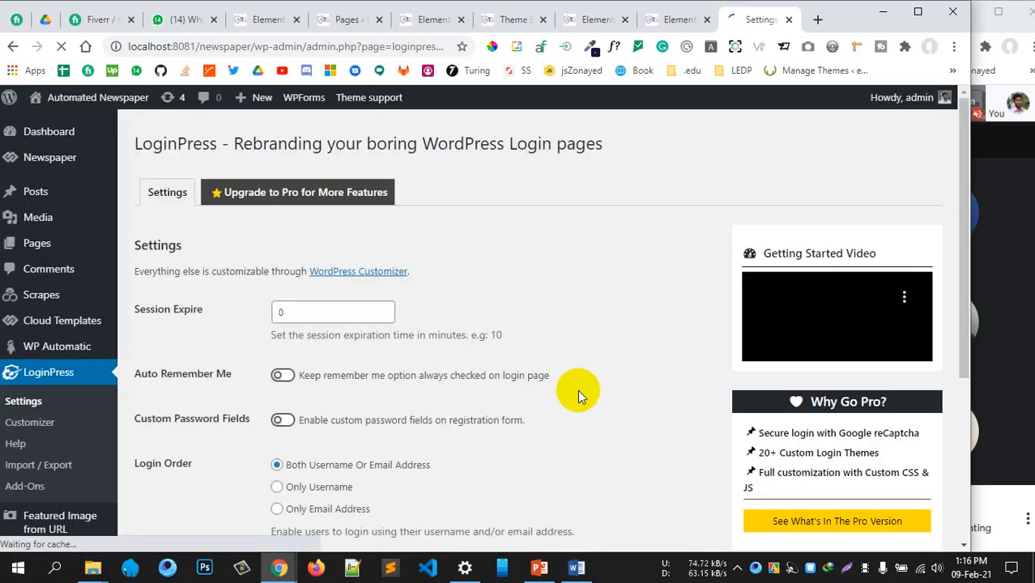
Go to Plugins > Add New and search the plugin directory for 'nexted social'
{"action": "scroll", "coordinate": [186, 381], "scroll_direction": "down", "scroll_amount": 3}
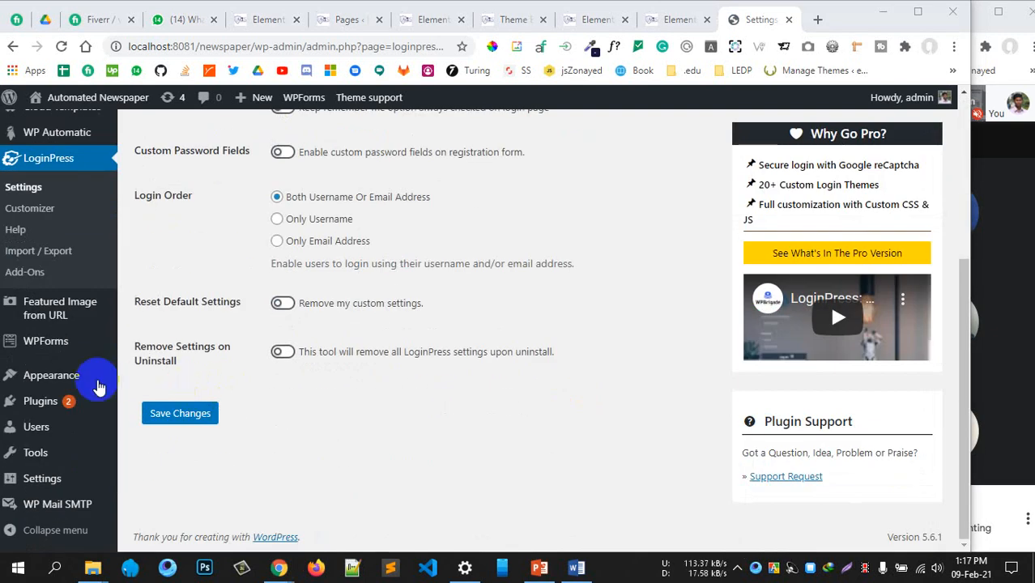
{"action": "mouse_move", "coordinate": [70, 400]}
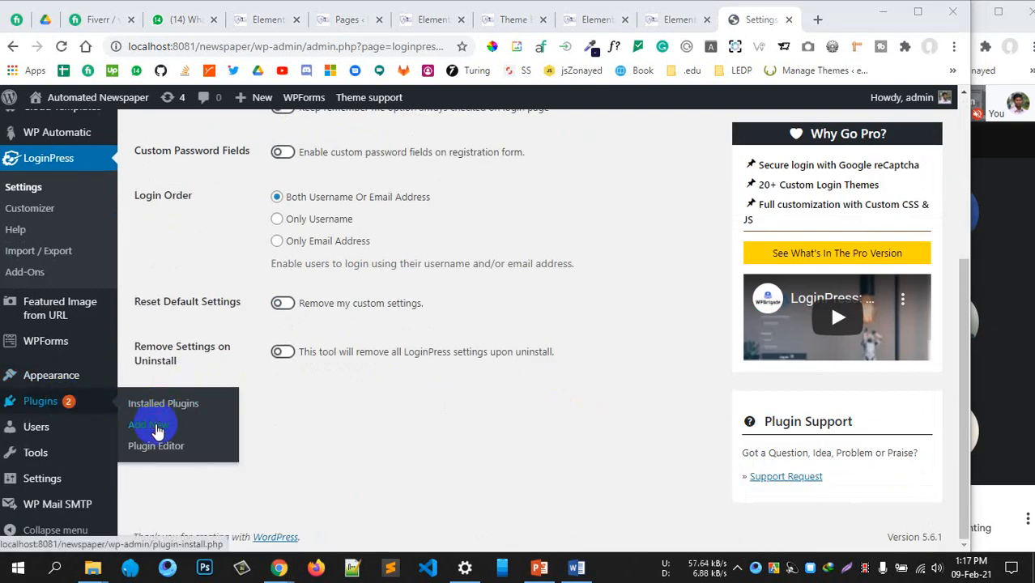
{"action": "left_click", "coordinate": [142, 405]}
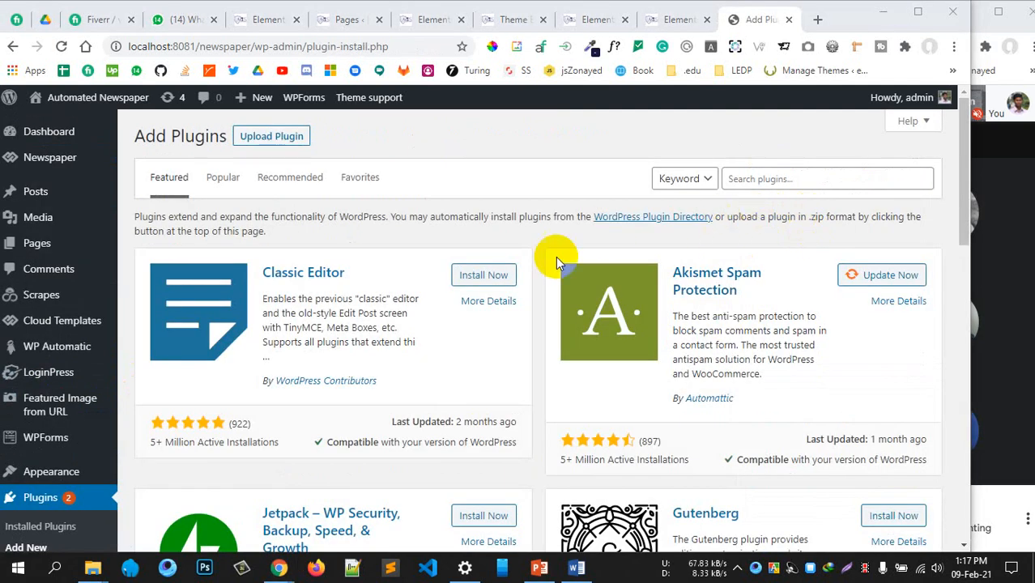
{"action": "left_click", "coordinate": [759, 177]}
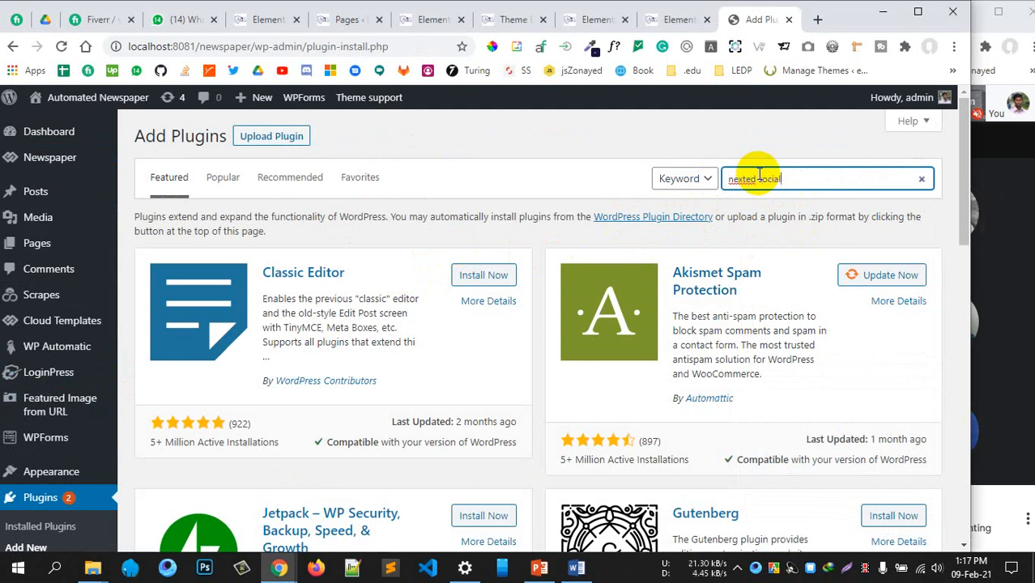
{"action": "type", "text": "nexted social"}
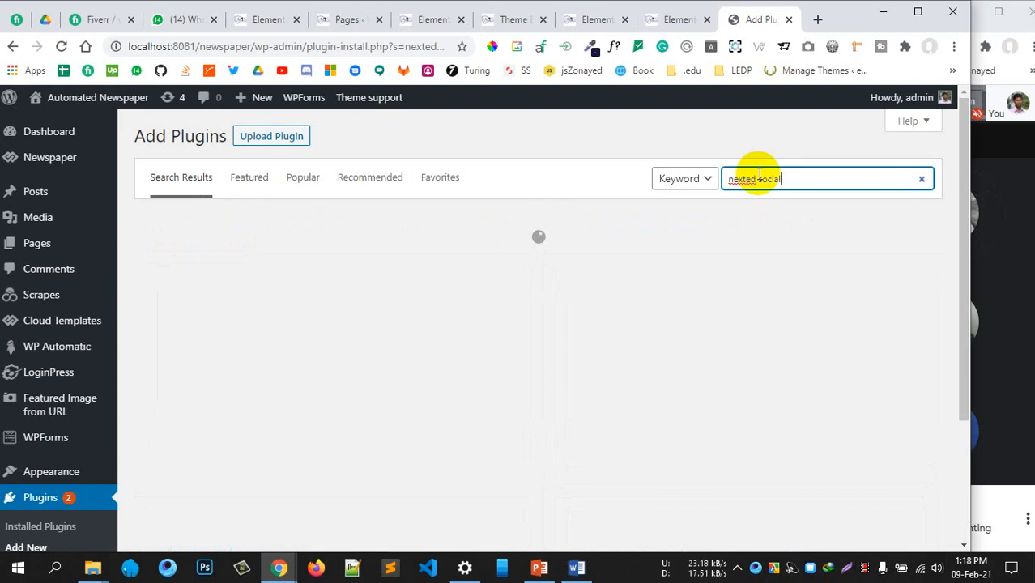
In a new tab, Google 'nexted social login download'
{"action": "left_click", "coordinate": [817, 20]}
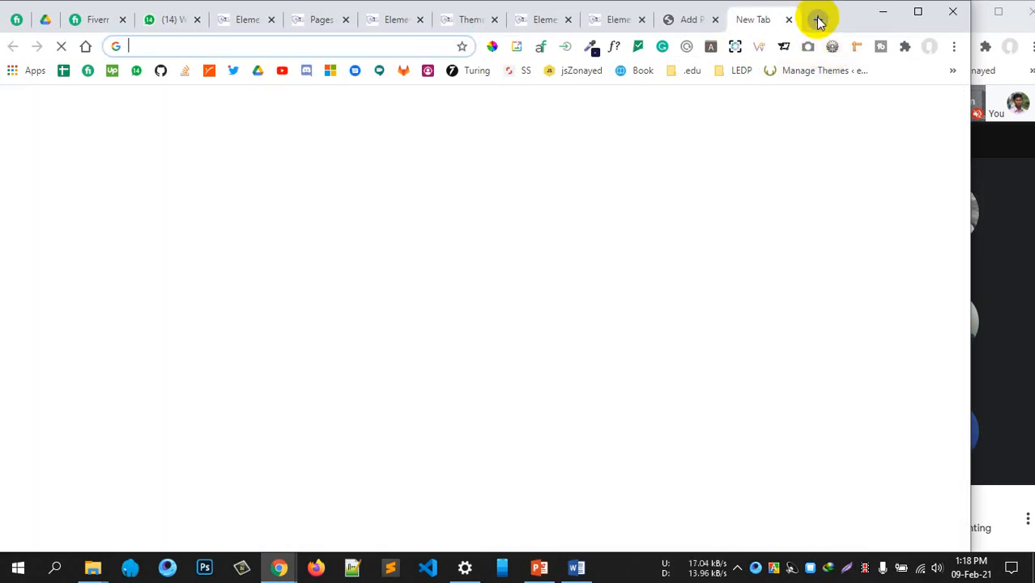
{"action": "type", "text": "ne"}
{"action": "key", "text": "BackSpace"}
{"action": "key", "text": "BackSpace"}
{"action": "type", "text": "ne"}
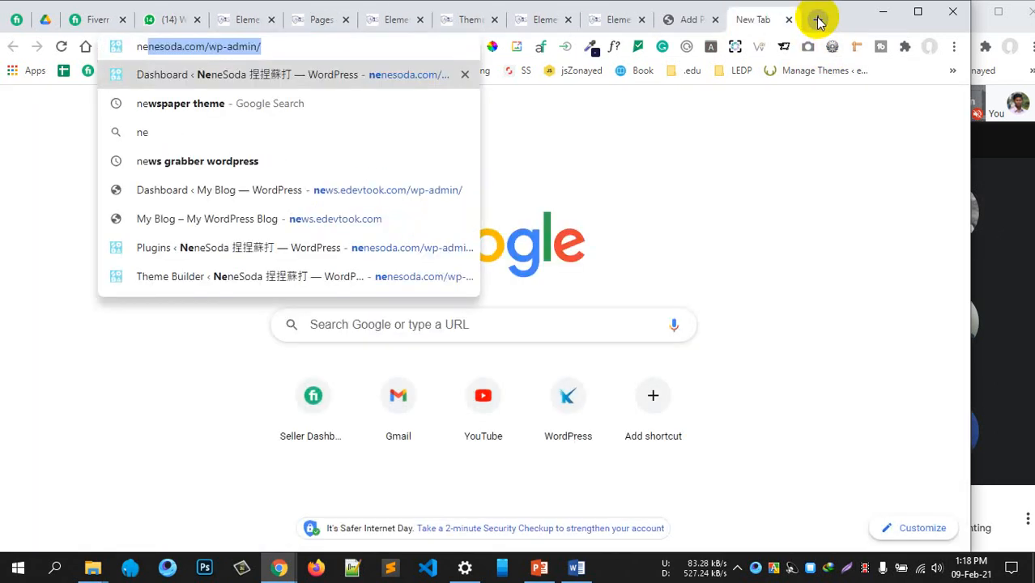
{"action": "type", "text": "xted social"}
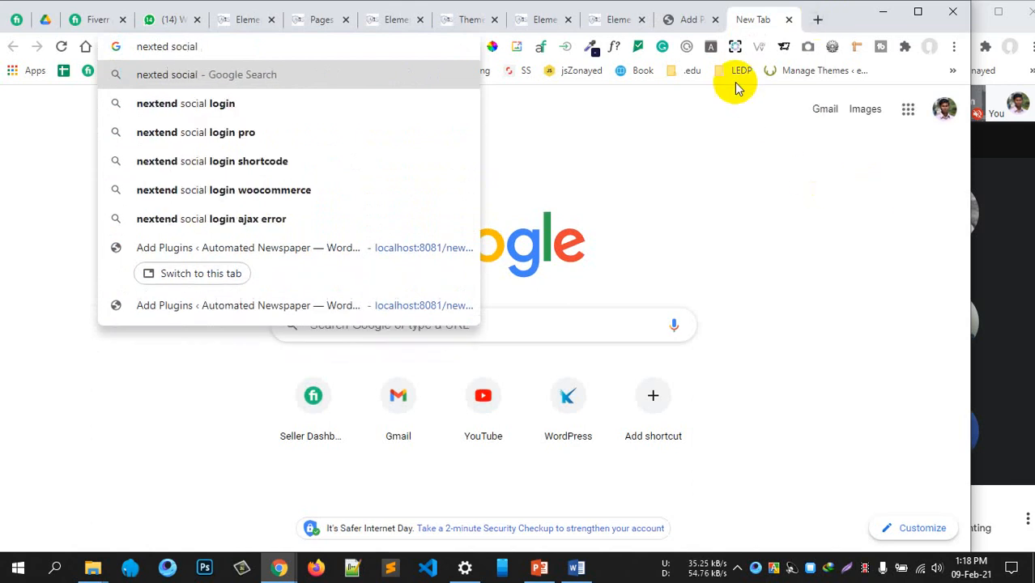
{"action": "left_click", "coordinate": [687, 20]}
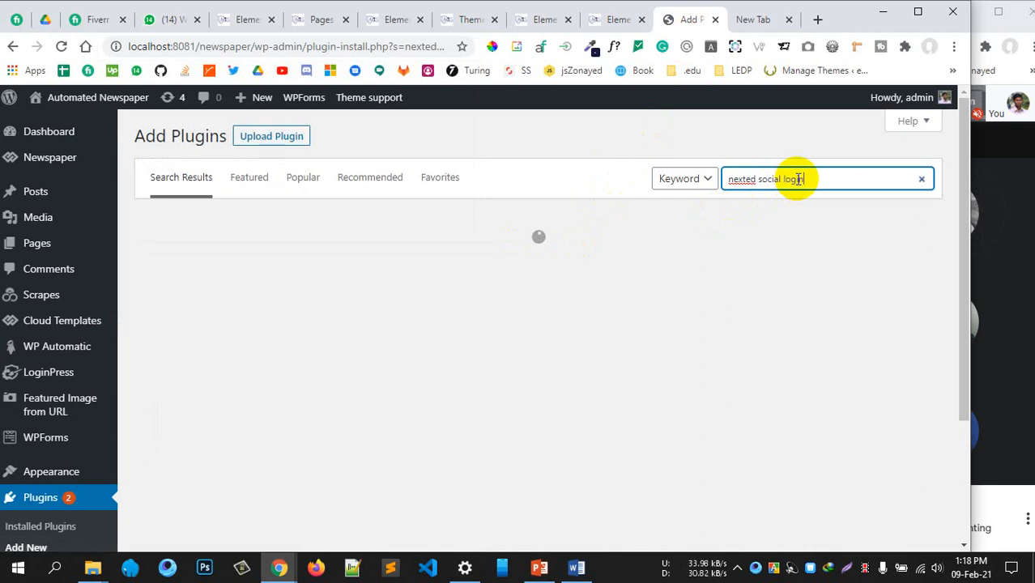
{"action": "key", "text": "ctrl+Tab"}
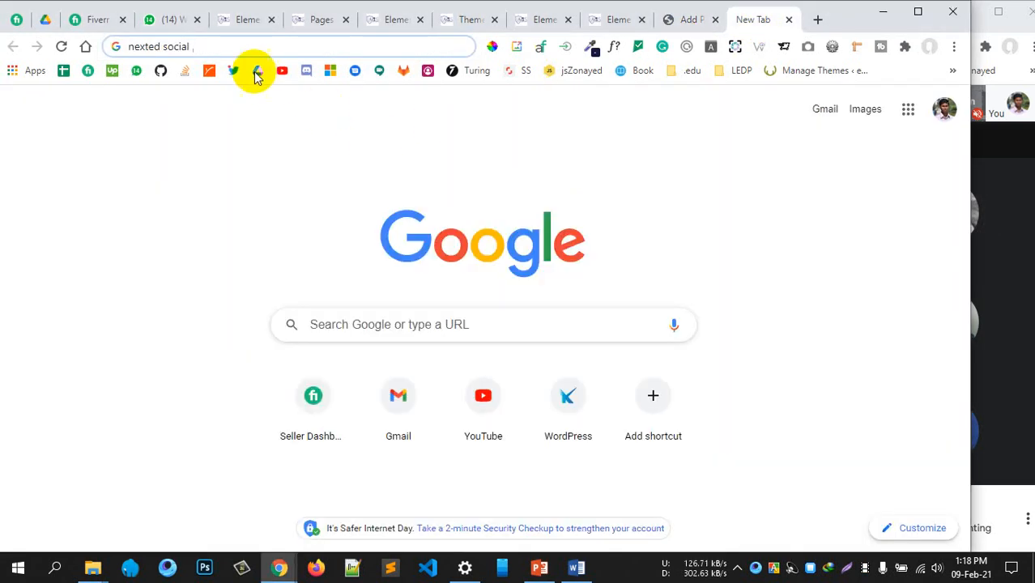
{"action": "left_click", "coordinate": [231, 46]}
{"action": "type", "text": "lo"}
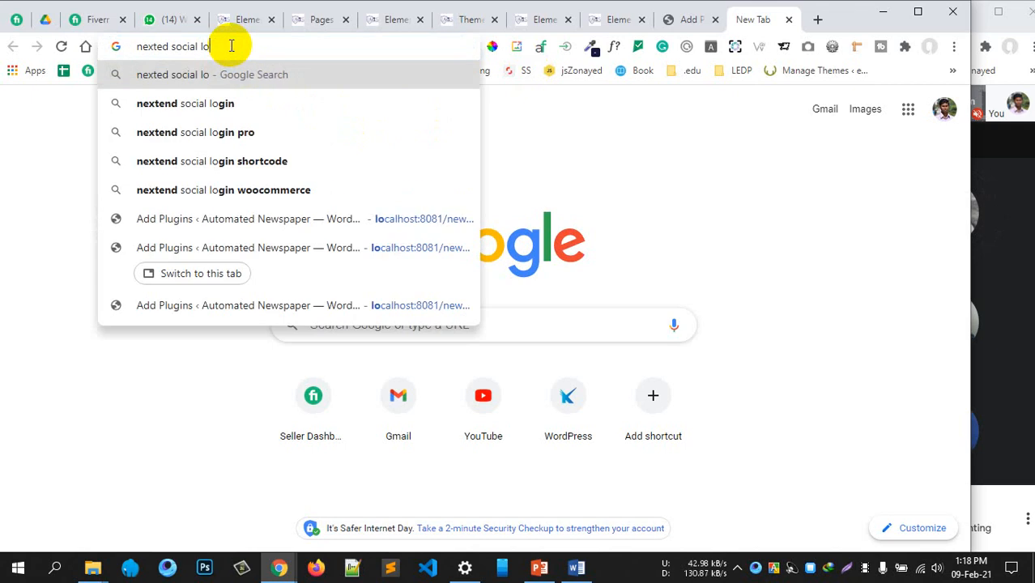
{"action": "type", "text": "gin download"}
{"action": "key", "text": "Return"}
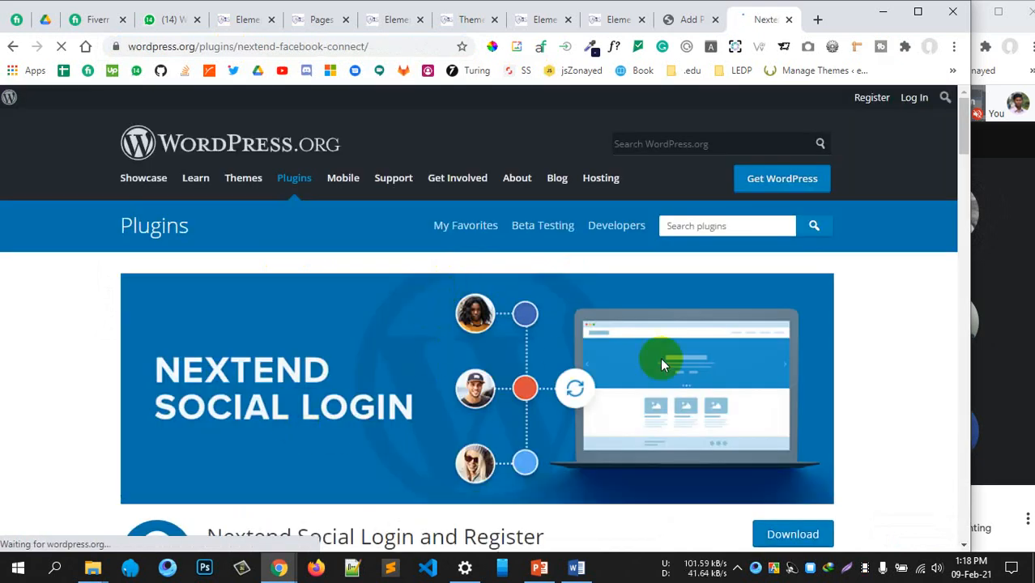
Copy the title 'Nextend Social Login and Register' and paste it into the Add Plugins search
{"action": "scroll", "coordinate": [660, 357], "scroll_direction": "down", "scroll_amount": 4}
{"action": "left_click_drag", "start_coordinate": [519, 243], "coordinate": [213, 232]}
{"action": "key", "text": "ctrl+c"}
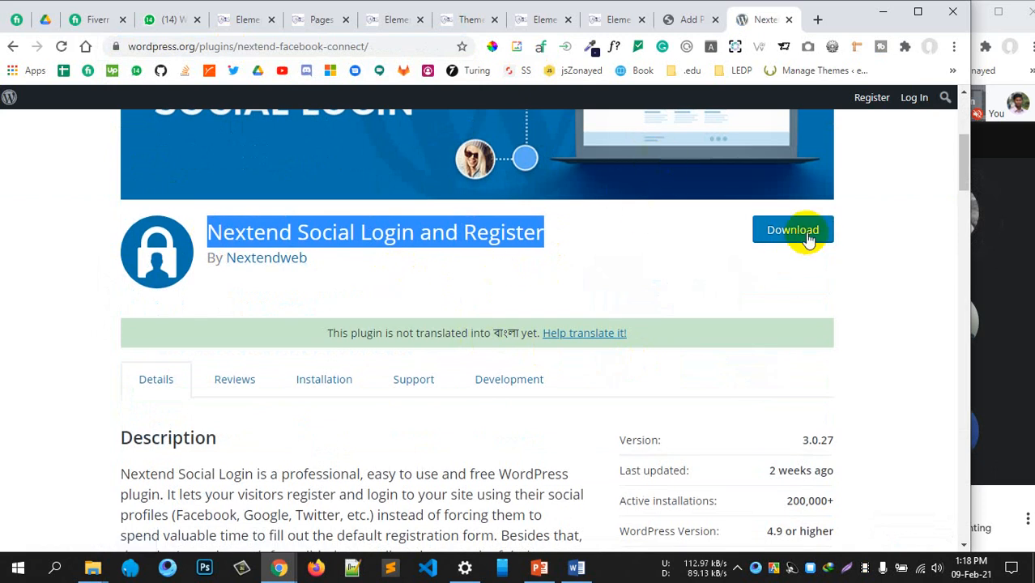
{"action": "left_click", "coordinate": [680, 21]}
{"action": "triple_click", "coordinate": [793, 184]}
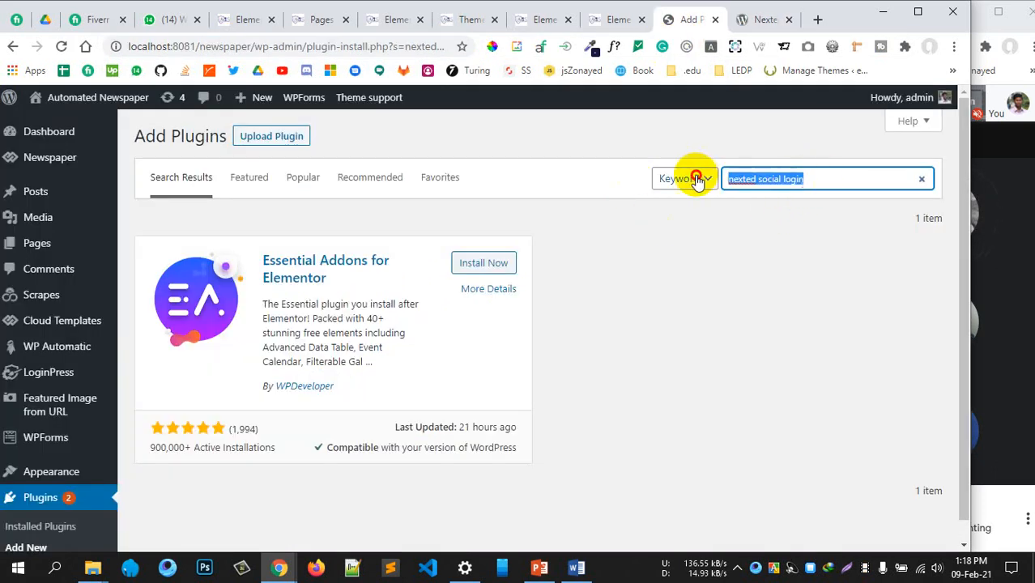
{"action": "key", "text": "ctrl+v"}
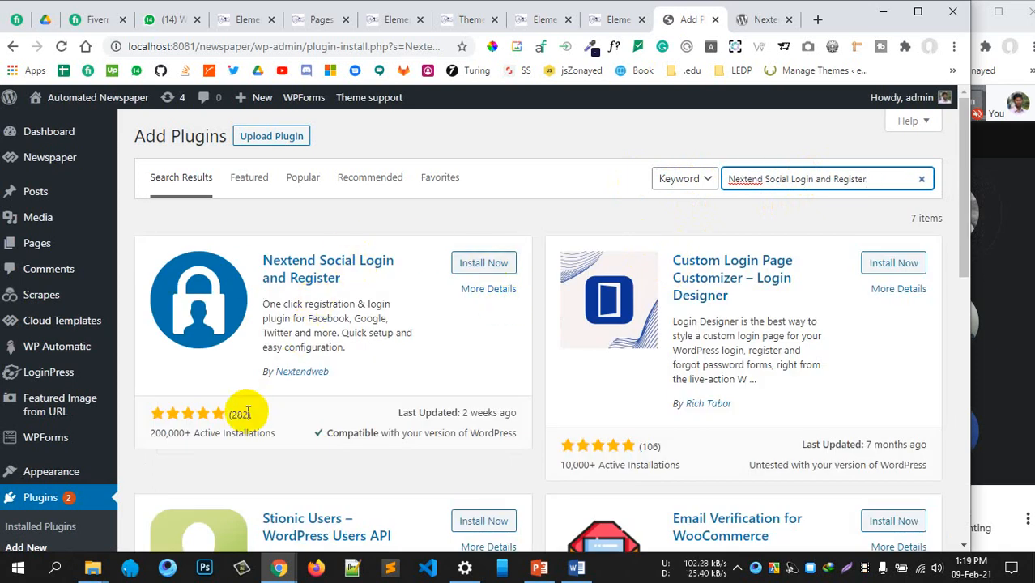
Install Nextend Social Login from its search result card
{"action": "left_click_drag", "start_coordinate": [154, 414], "coordinate": [254, 434]}
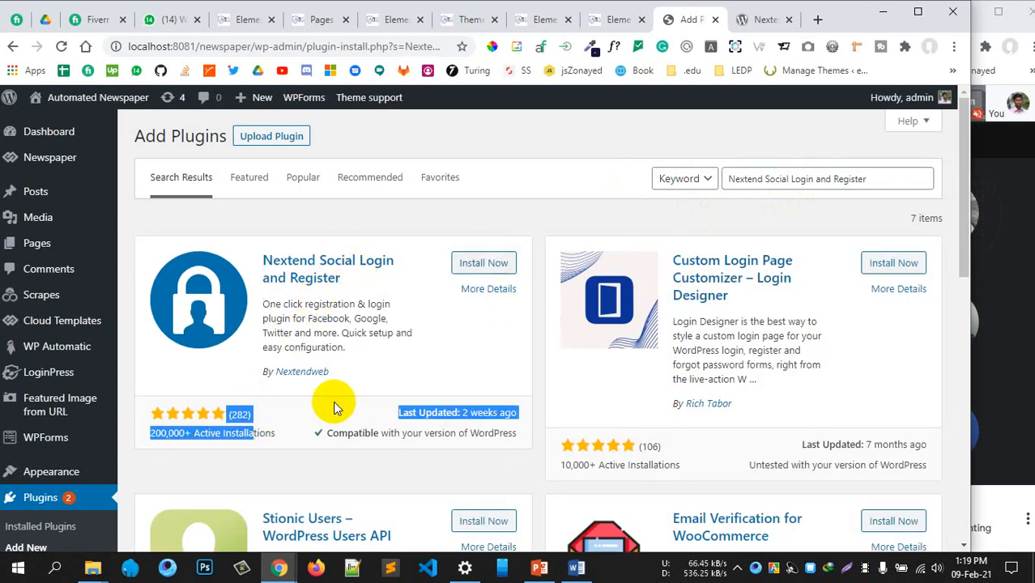
{"action": "left_click", "coordinate": [483, 271]}
{"action": "scroll", "coordinate": [413, 316], "scroll_direction": "down", "scroll_amount": 4}
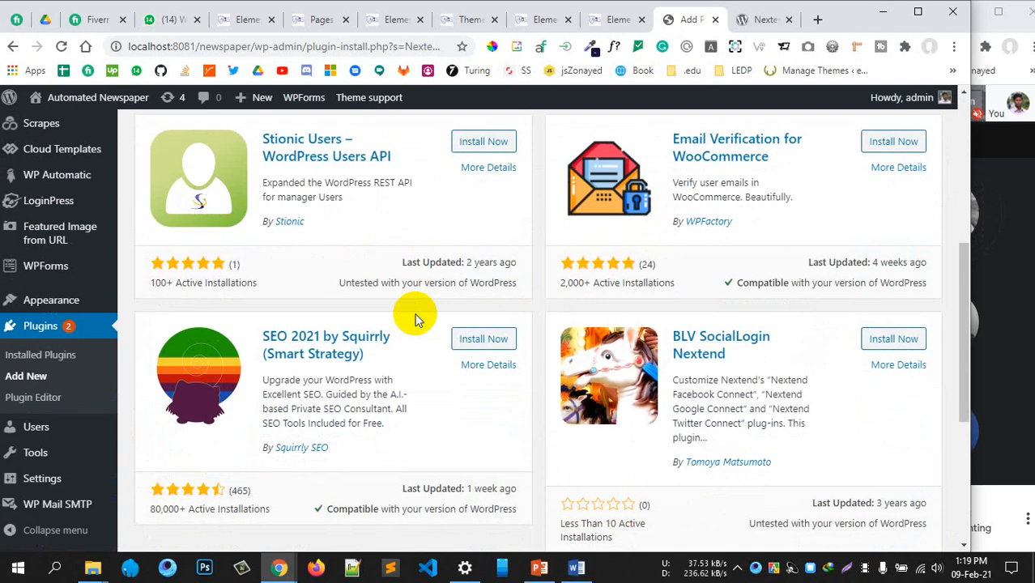
{"action": "scroll", "coordinate": [413, 316], "scroll_direction": "up", "scroll_amount": 4}
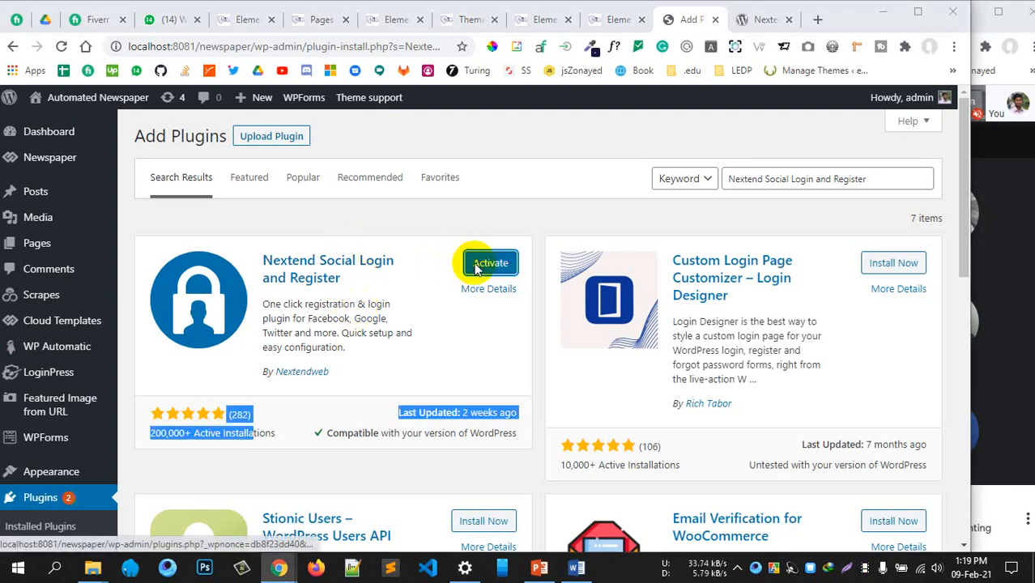
Activate Nextend Social Login and open its Settings from the Installed Plugins list
{"action": "left_click", "coordinate": [476, 264]}
{"action": "left_click", "coordinate": [549, 212]}
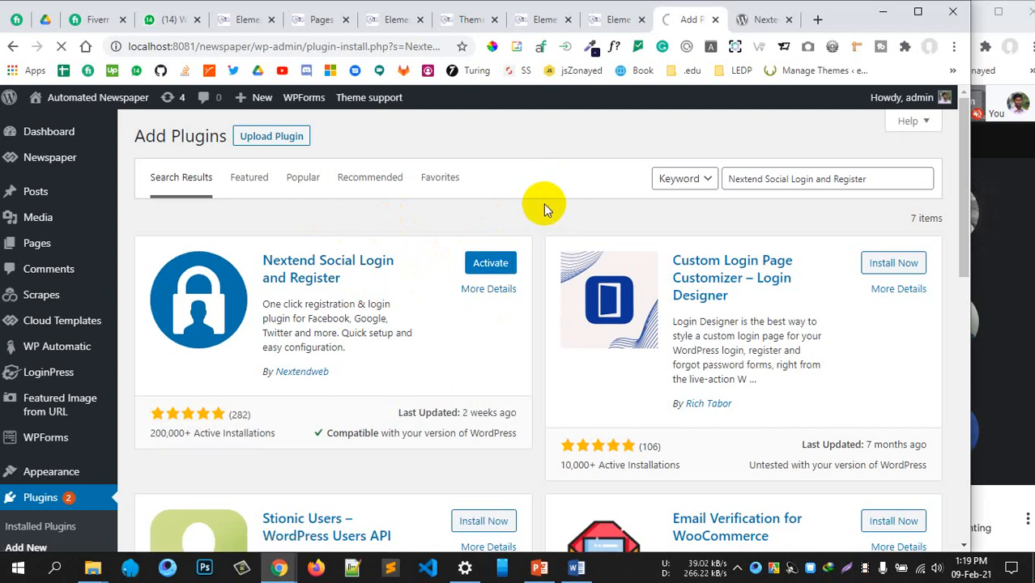
{"action": "scroll", "coordinate": [69, 381], "scroll_direction": "down", "scroll_amount": 3}
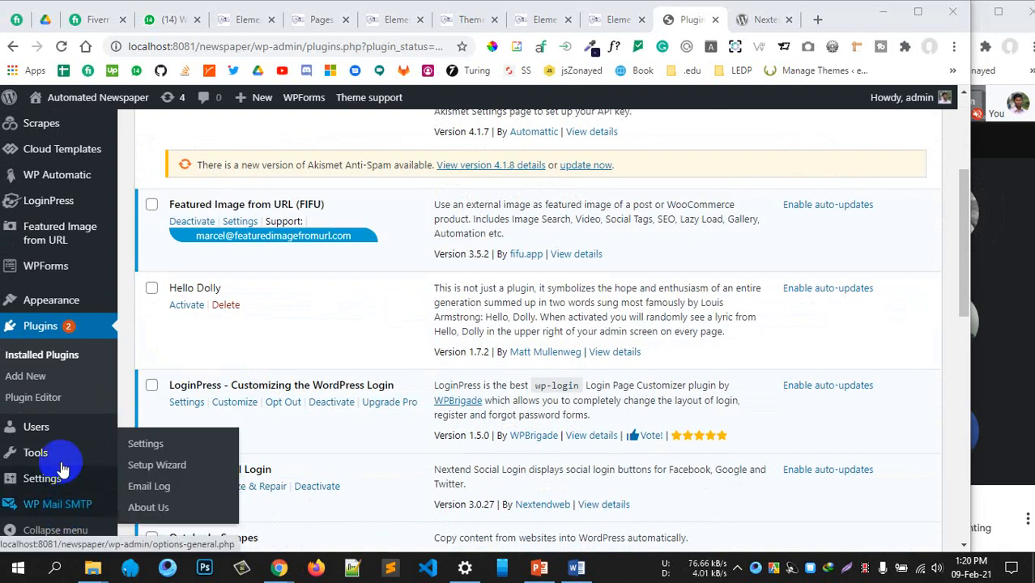
{"action": "scroll", "coordinate": [41, 389], "scroll_direction": "up", "scroll_amount": 2}
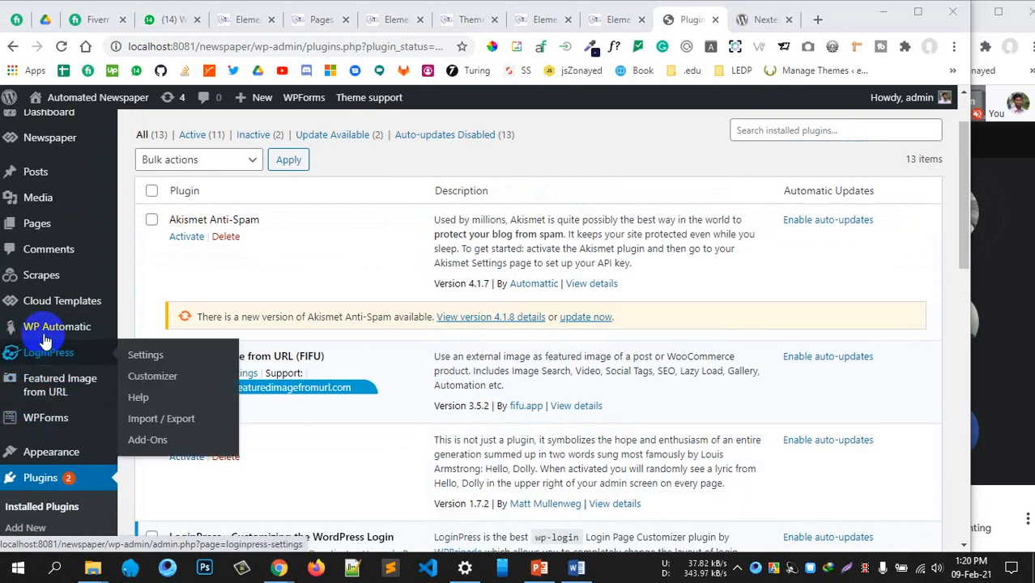
{"action": "scroll", "coordinate": [44, 323], "scroll_direction": "up", "scroll_amount": 1}
{"action": "scroll", "coordinate": [43, 323], "scroll_direction": "down", "scroll_amount": 1}
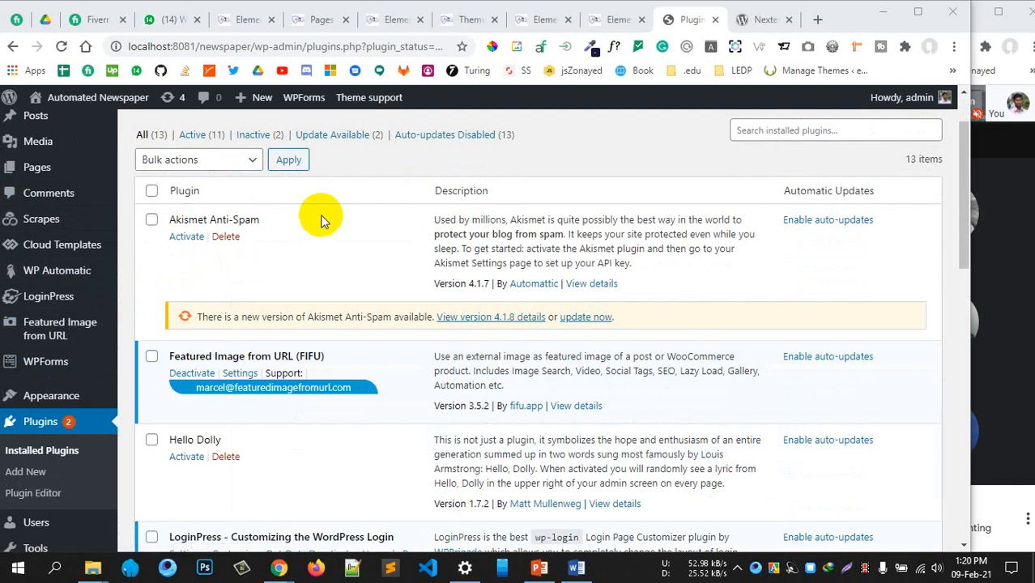
{"action": "scroll", "coordinate": [243, 230], "scroll_direction": "down", "scroll_amount": 5}
{"action": "left_click", "coordinate": [183, 240]}
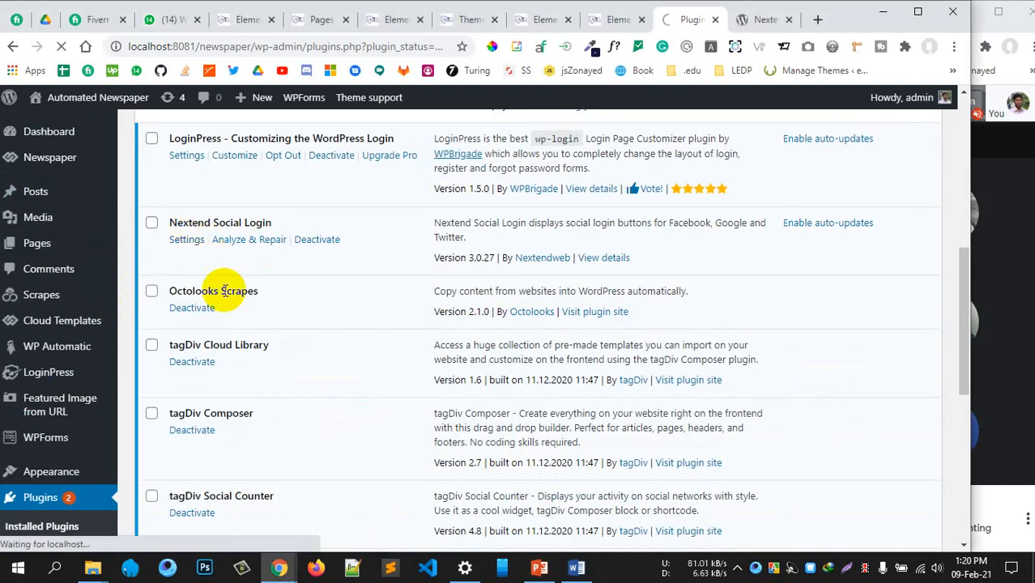
{"action": "scroll", "coordinate": [223, 295], "scroll_direction": "down", "scroll_amount": 2}
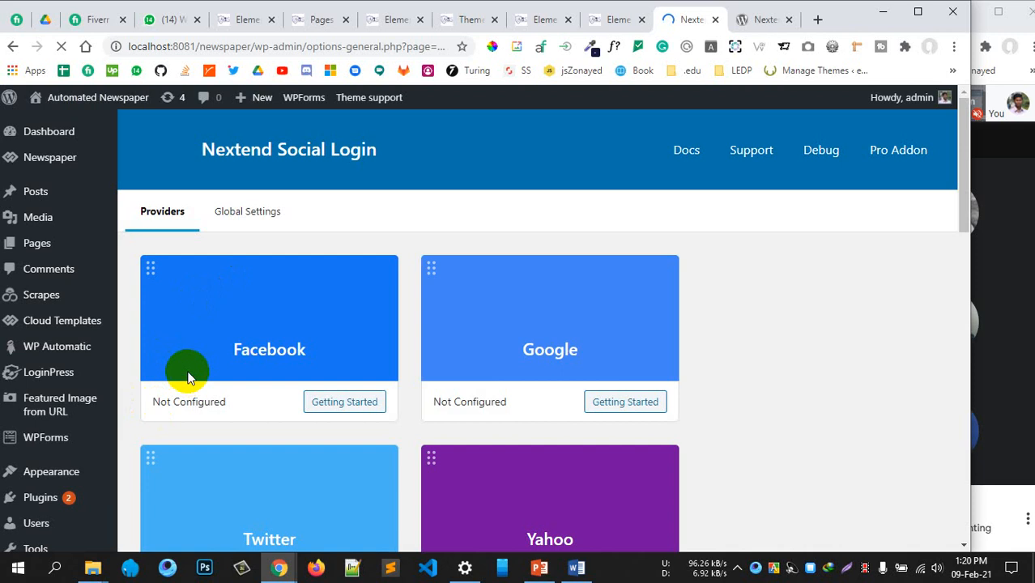
Scroll the Providers tab: Facebook, Google, Twitter not configured; Yahoo and others need Pro
{"action": "scroll", "coordinate": [246, 292], "scroll_direction": "down", "scroll_amount": 4}
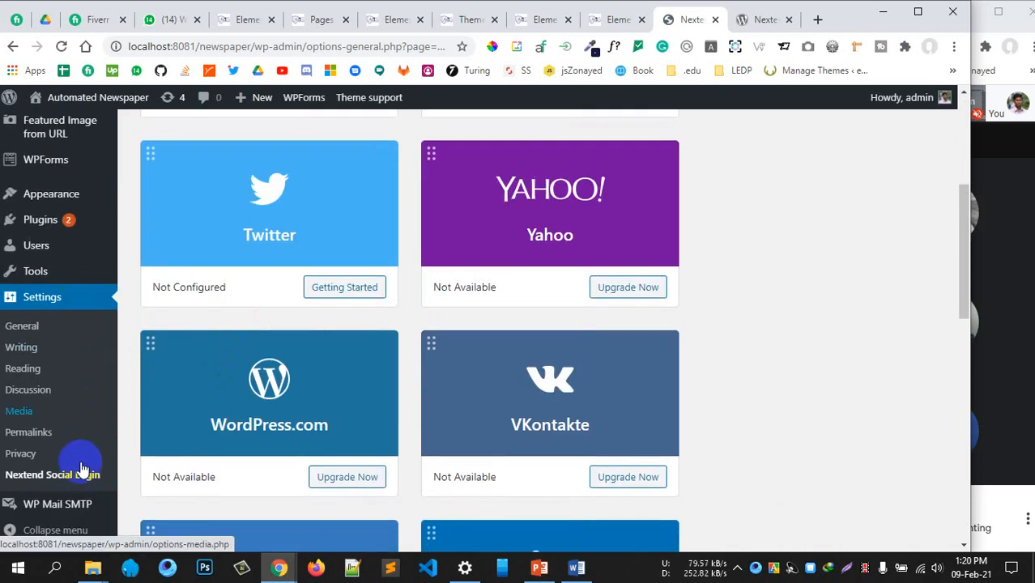
{"action": "scroll", "coordinate": [783, 324], "scroll_direction": "up", "scroll_amount": 4}
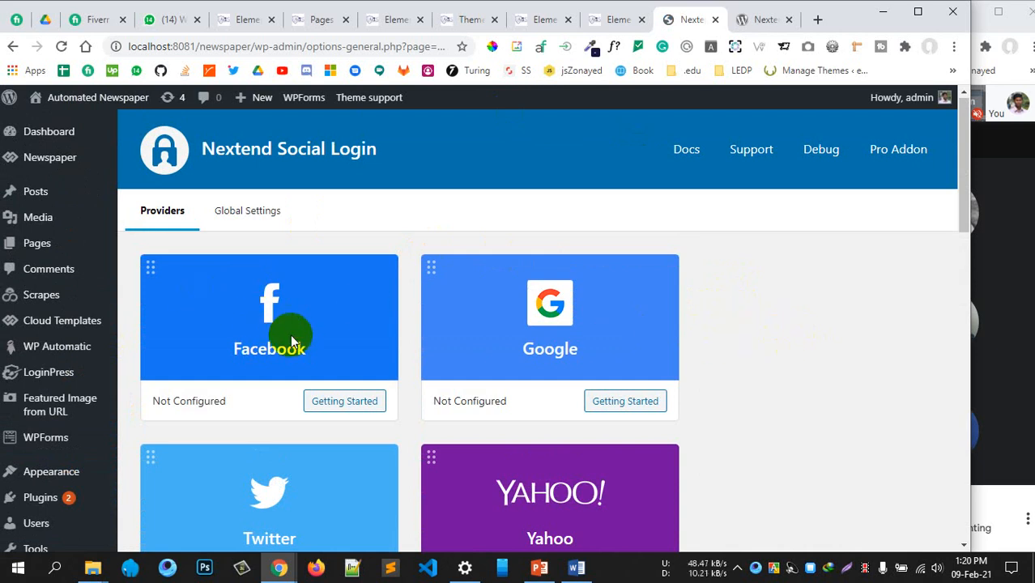
{"action": "scroll", "coordinate": [336, 416], "scroll_direction": "down", "scroll_amount": 2}
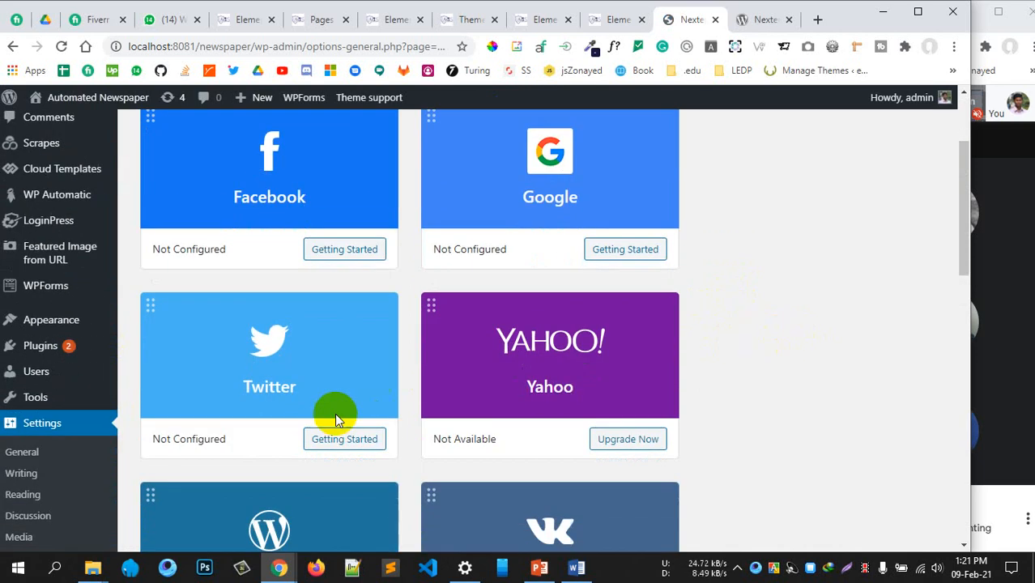
{"action": "scroll", "coordinate": [502, 405], "scroll_direction": "down", "scroll_amount": 3}
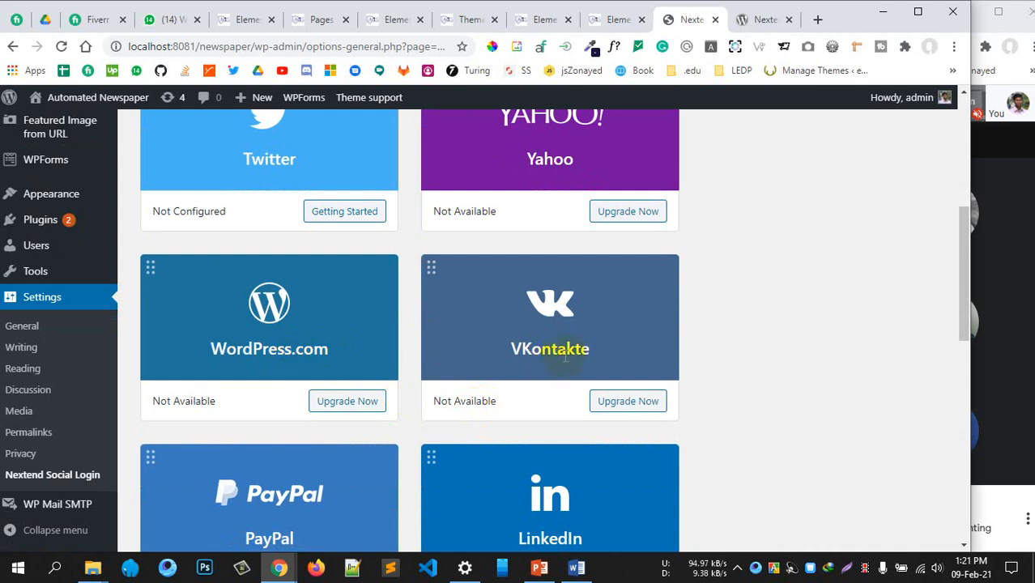
{"action": "scroll", "coordinate": [563, 357], "scroll_direction": "down", "scroll_amount": 2}
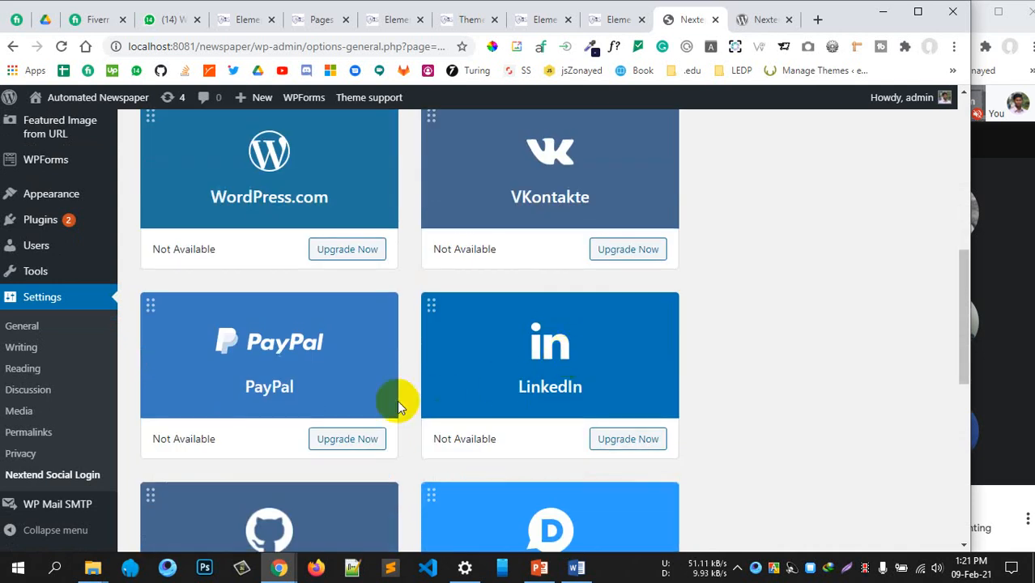
{"action": "scroll", "coordinate": [319, 371], "scroll_direction": "down", "scroll_amount": 2}
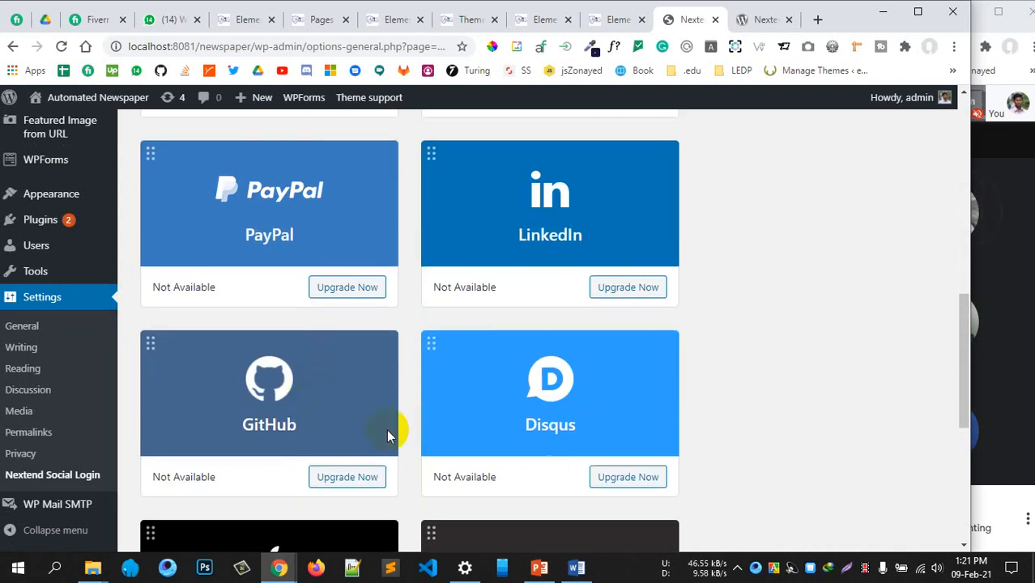
{"action": "scroll", "coordinate": [600, 429], "scroll_direction": "down", "scroll_amount": 4}
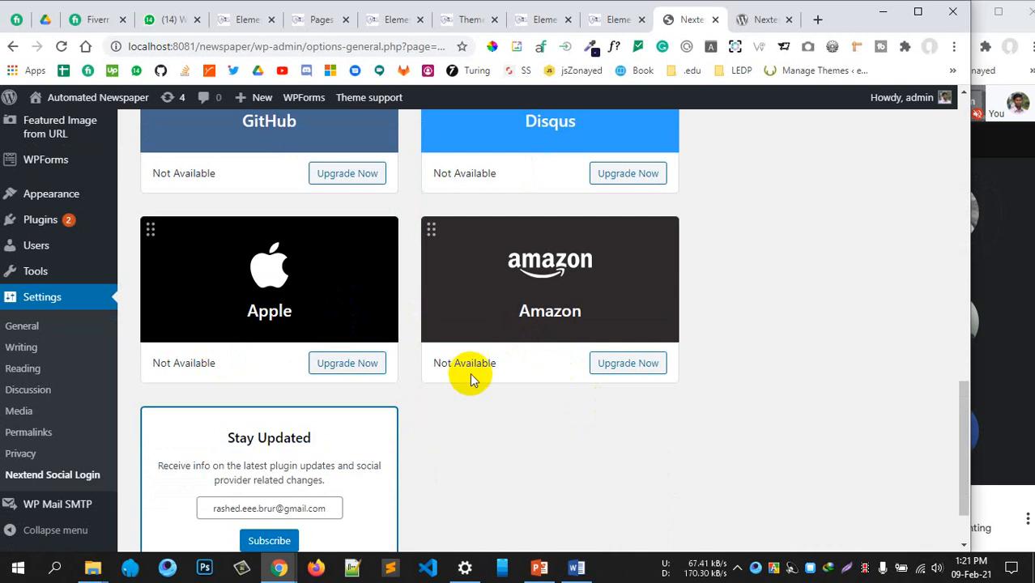
{"action": "scroll", "coordinate": [427, 362], "scroll_direction": "up", "scroll_amount": 4}
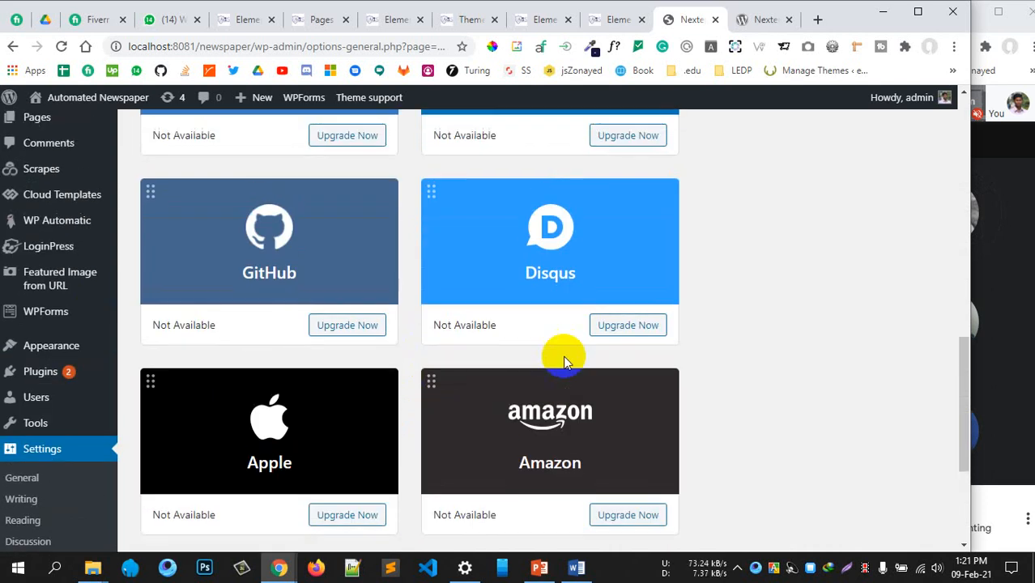
{"action": "scroll", "coordinate": [511, 354], "scroll_direction": "up", "scroll_amount": 8}
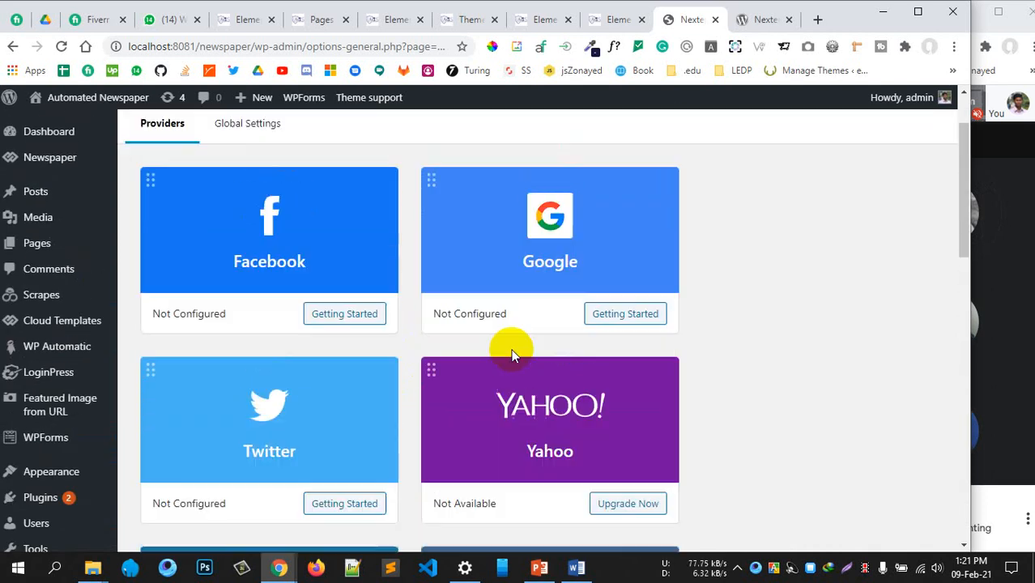
{"action": "scroll", "coordinate": [503, 347], "scroll_direction": "down", "scroll_amount": 2}
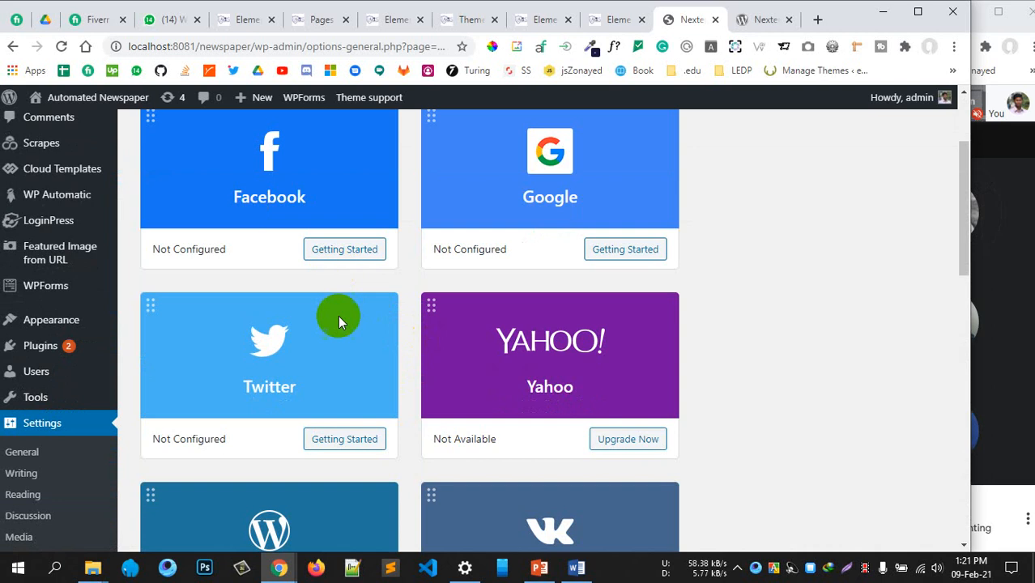
{"action": "scroll", "coordinate": [393, 349], "scroll_direction": "down", "scroll_amount": 1}
{"action": "scroll", "coordinate": [405, 324], "scroll_direction": "up", "scroll_amount": 2}
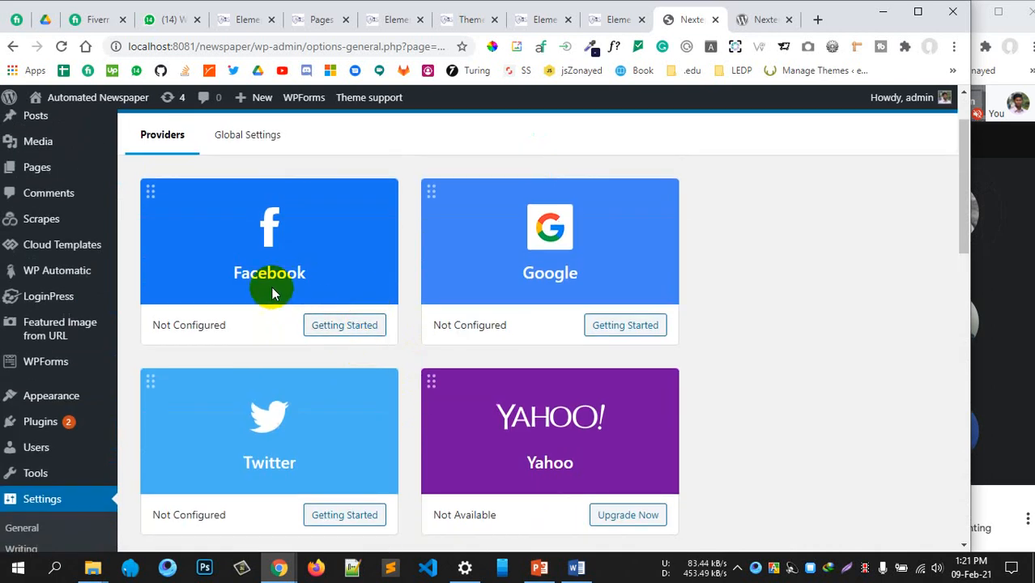
{"action": "scroll", "coordinate": [618, 462], "scroll_direction": "down", "scroll_amount": 2}
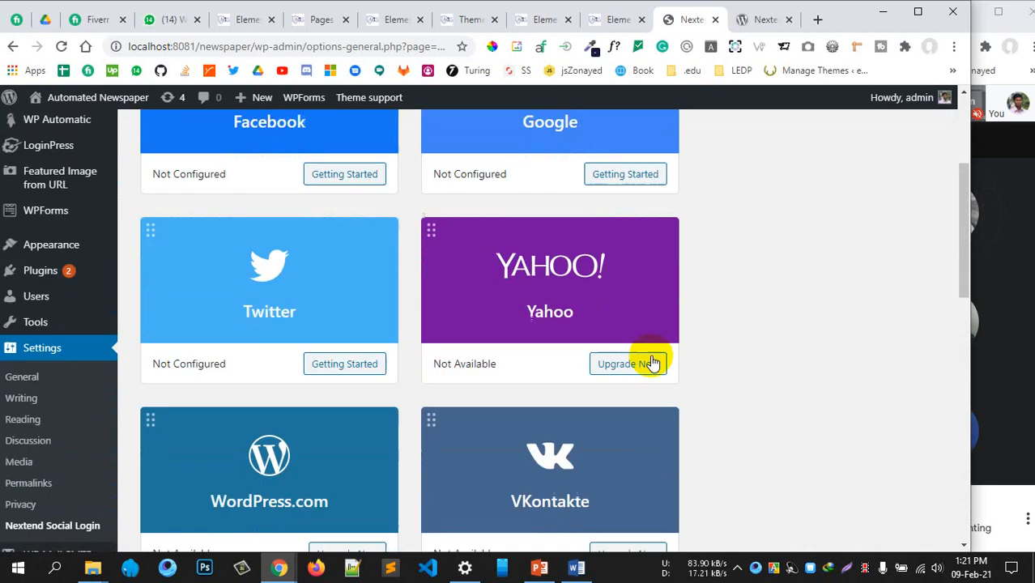
{"action": "scroll", "coordinate": [492, 474], "scroll_direction": "down", "scroll_amount": 3}
{"action": "scroll", "coordinate": [460, 404], "scroll_direction": "up", "scroll_amount": 3}
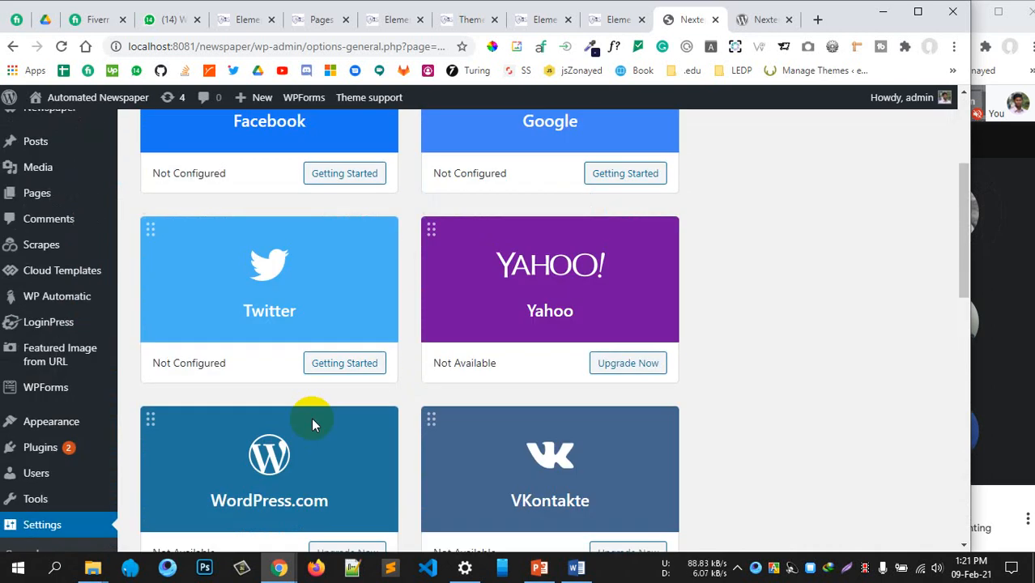
{"action": "scroll", "coordinate": [317, 416], "scroll_direction": "down", "scroll_amount": 3}
{"action": "scroll", "coordinate": [462, 455], "scroll_direction": "up", "scroll_amount": 6}
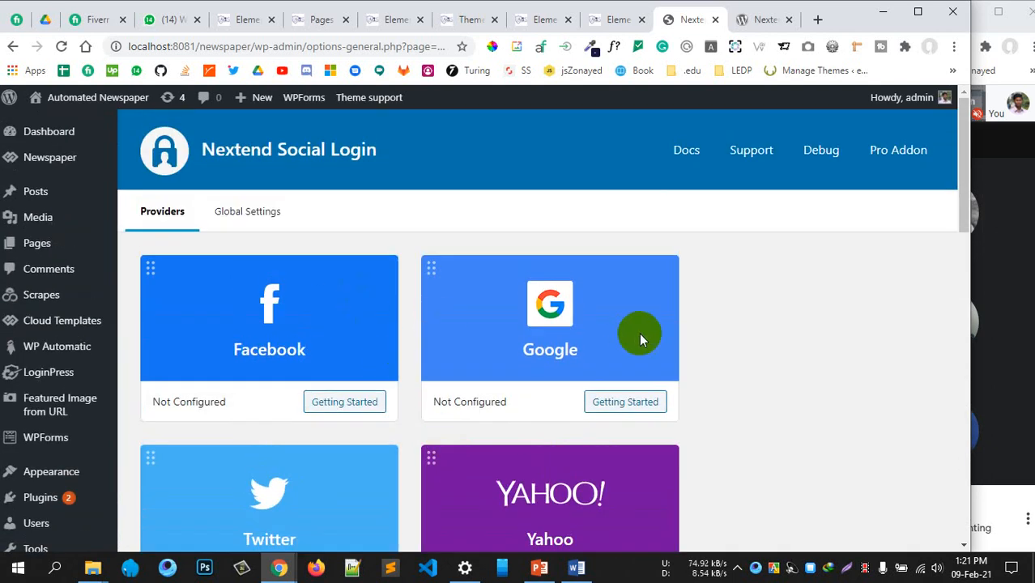
{"action": "scroll", "coordinate": [352, 421], "scroll_direction": "down", "scroll_amount": 2}
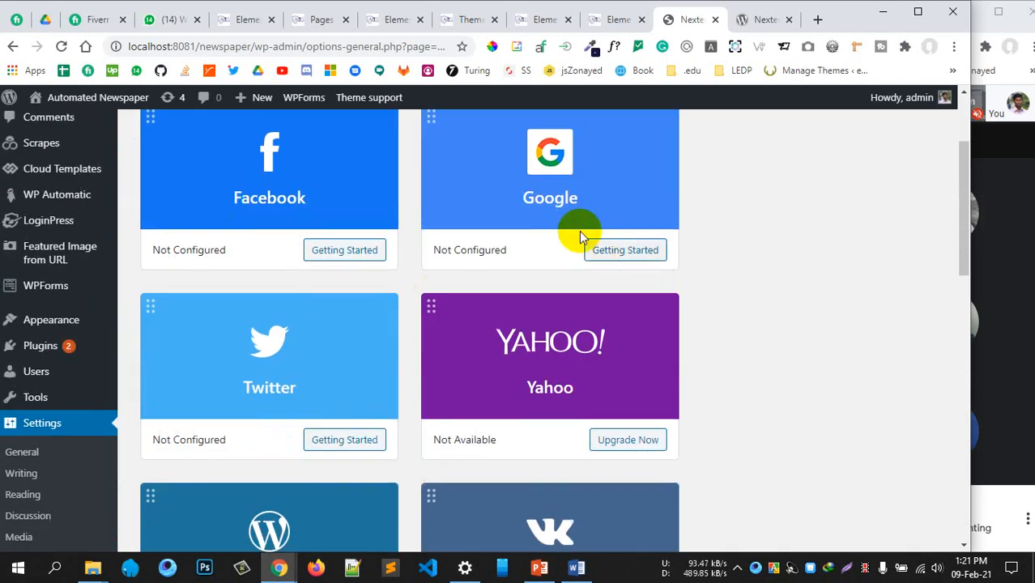
{"action": "scroll", "coordinate": [545, 243], "scroll_direction": "up", "scroll_amount": 1}
{"action": "scroll", "coordinate": [573, 243], "scroll_direction": "down", "scroll_amount": 1}
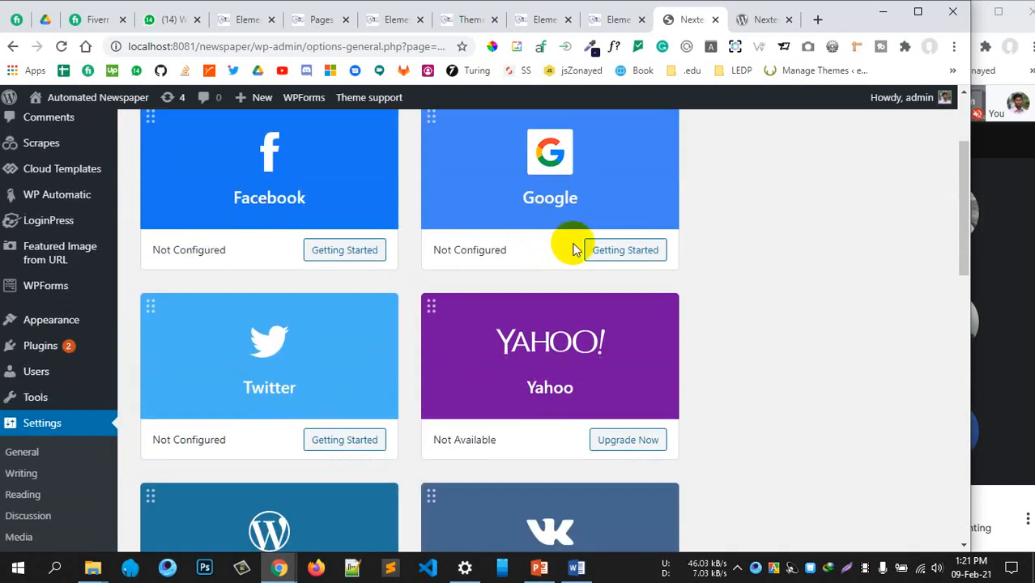
Open the Google provider's Getting Started guide, read the Create Google App steps, close the duplicate tab
{"action": "left_click", "coordinate": [619, 249]}
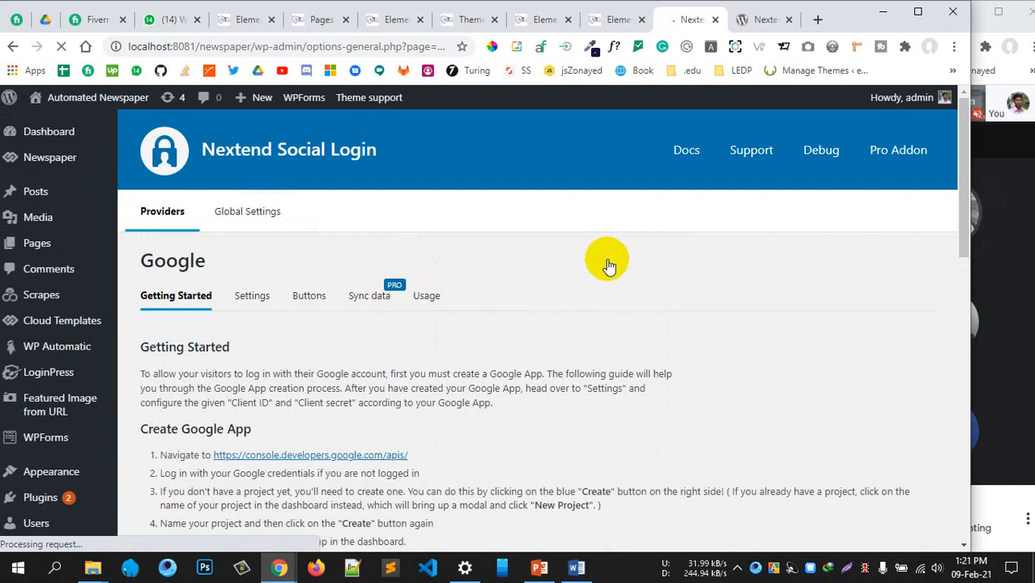
{"action": "scroll", "coordinate": [599, 324], "scroll_direction": "down", "scroll_amount": 3}
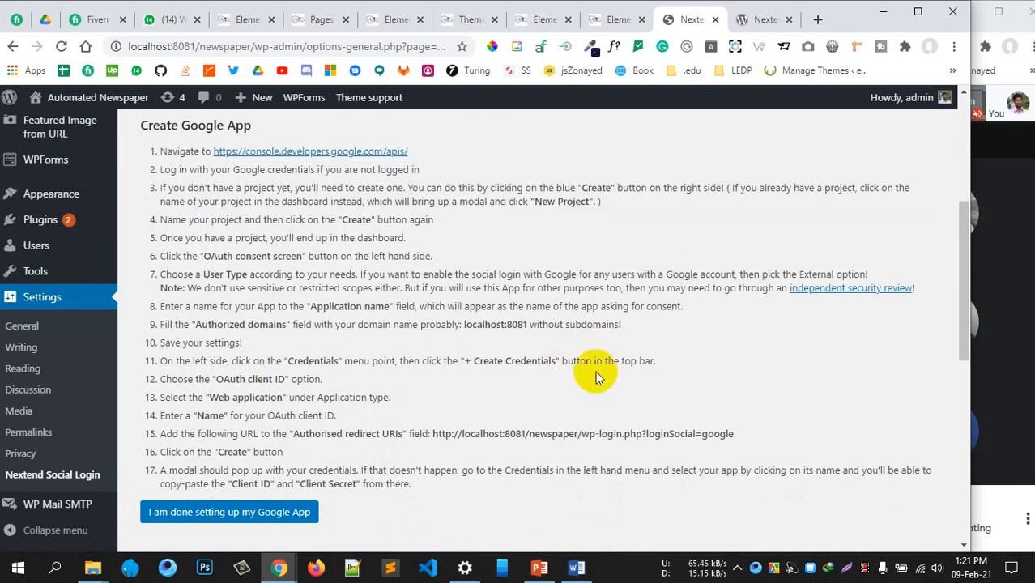
{"action": "scroll", "coordinate": [595, 371], "scroll_direction": "up", "scroll_amount": 2}
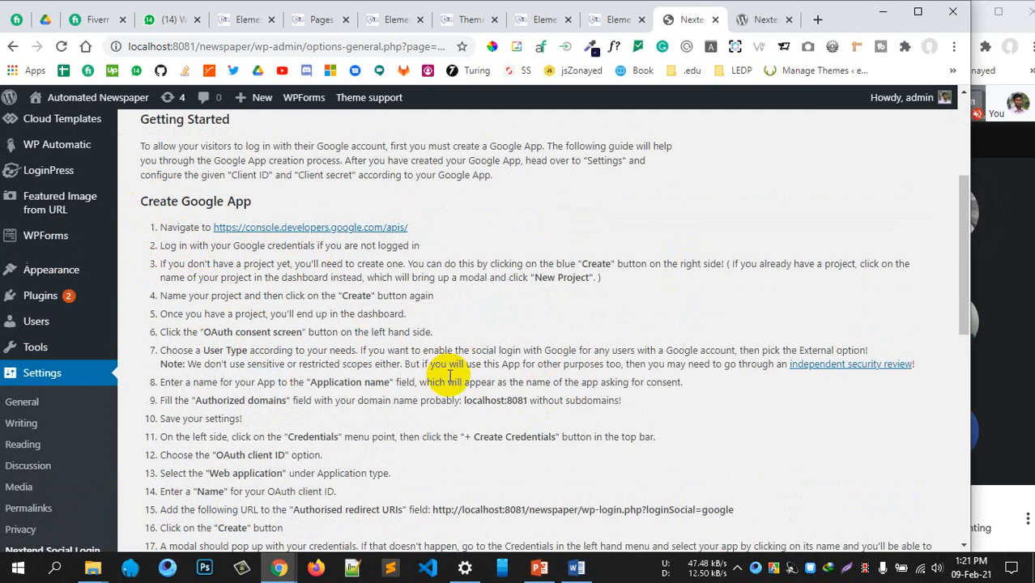
{"action": "scroll", "coordinate": [445, 376], "scroll_direction": "up", "scroll_amount": 2}
{"action": "scroll", "coordinate": [450, 381], "scroll_direction": "down", "scroll_amount": 3}
{"action": "scroll", "coordinate": [450, 379], "scroll_direction": "up", "scroll_amount": 3}
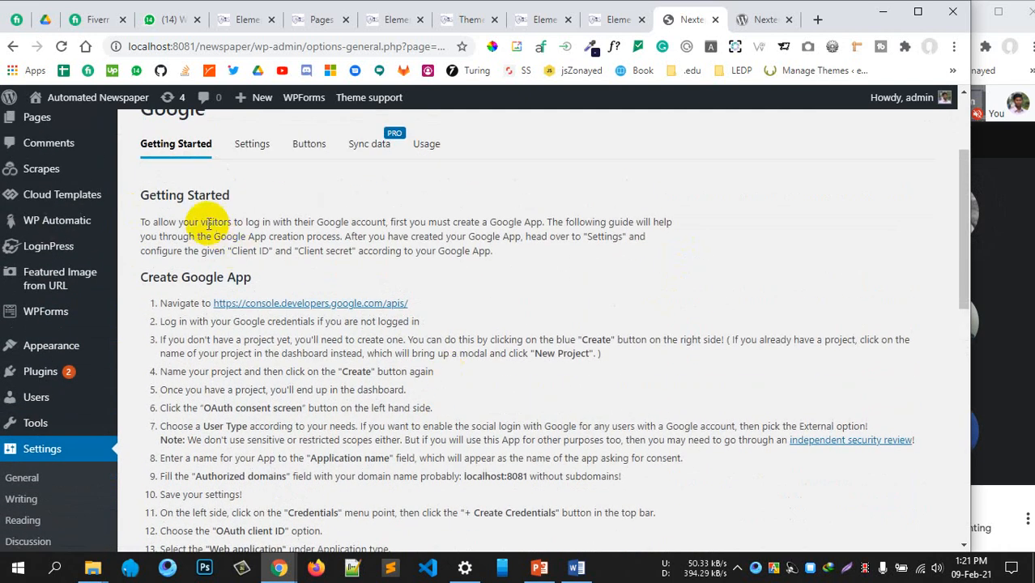
{"action": "left_click_drag", "start_coordinate": [158, 302], "coordinate": [344, 498]}
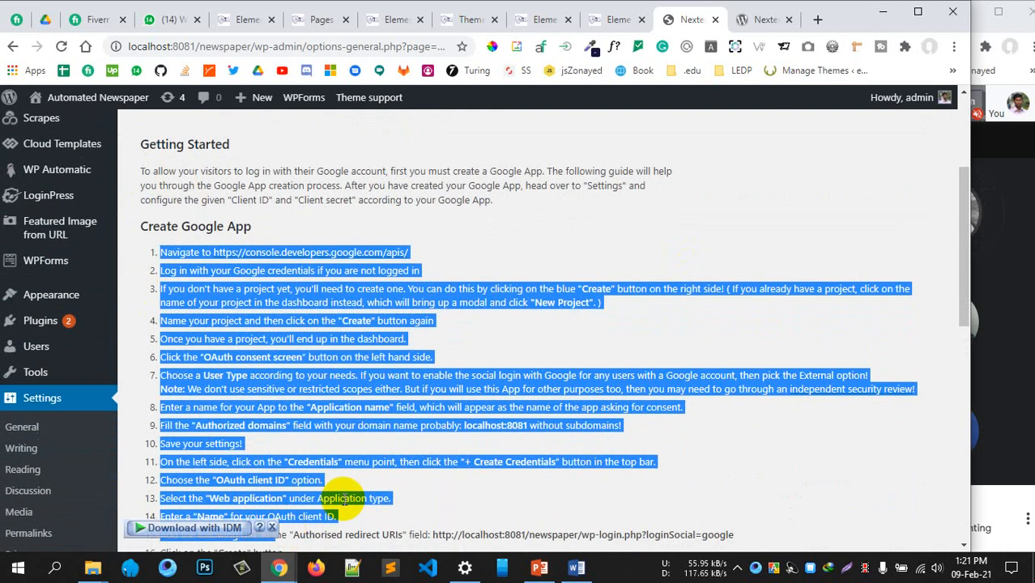
{"action": "left_click", "coordinate": [374, 495]}
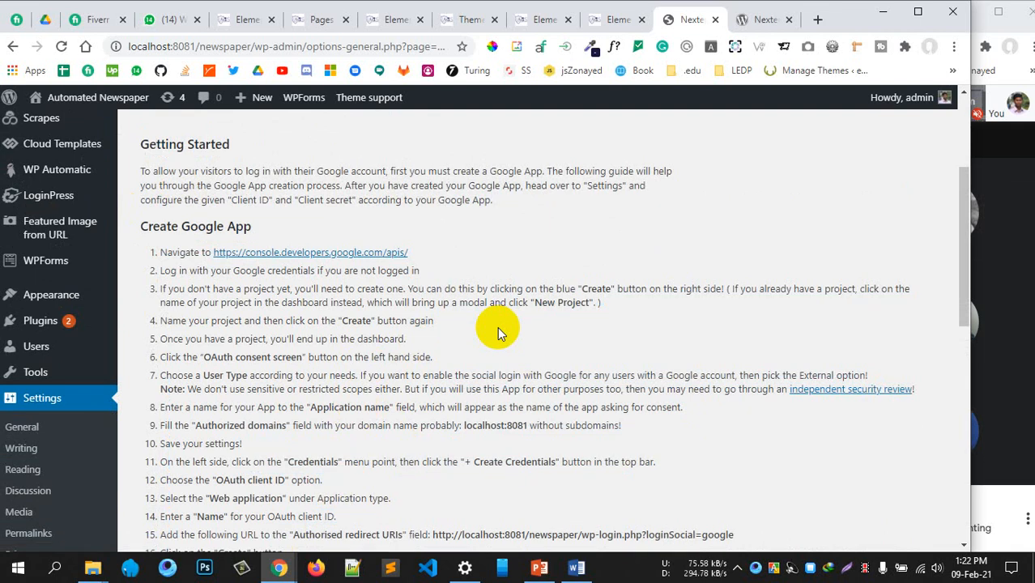
{"action": "left_click", "coordinate": [789, 19]}
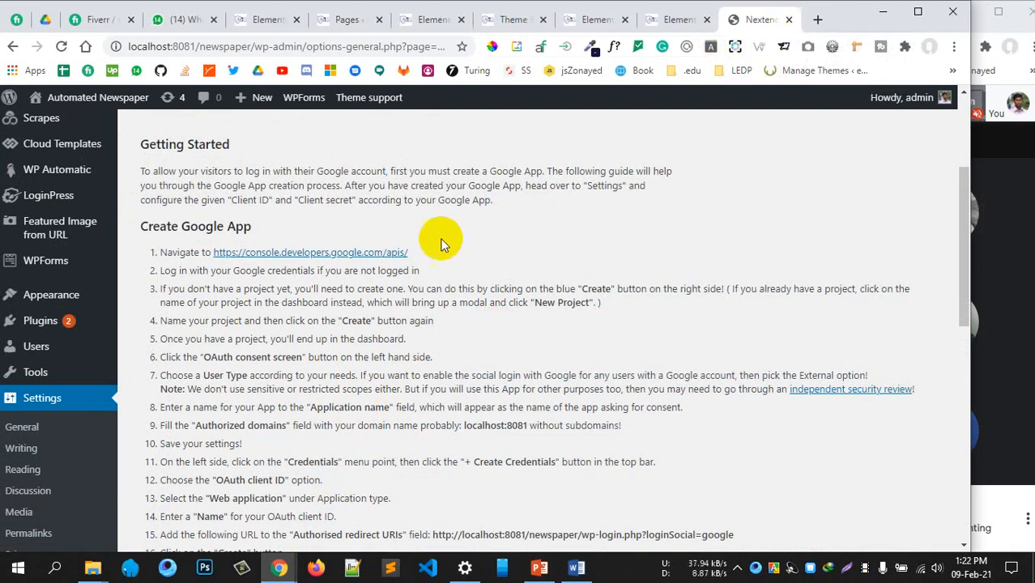
Open the console.developers.google.com link and highlight guide steps 3–5 on creating a project
{"action": "left_click", "coordinate": [335, 256]}
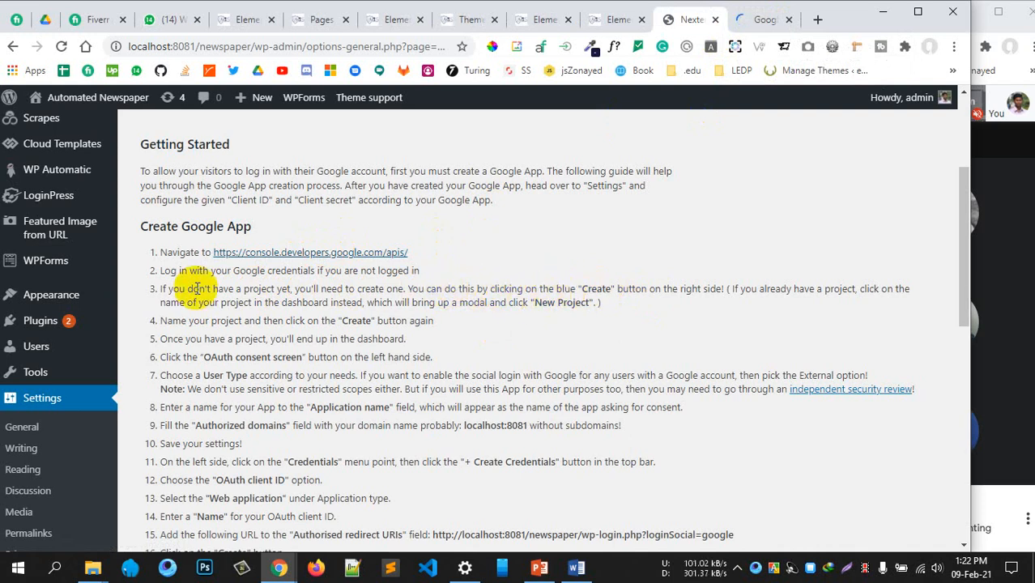
{"action": "left_click_drag", "start_coordinate": [243, 290], "coordinate": [475, 290]}
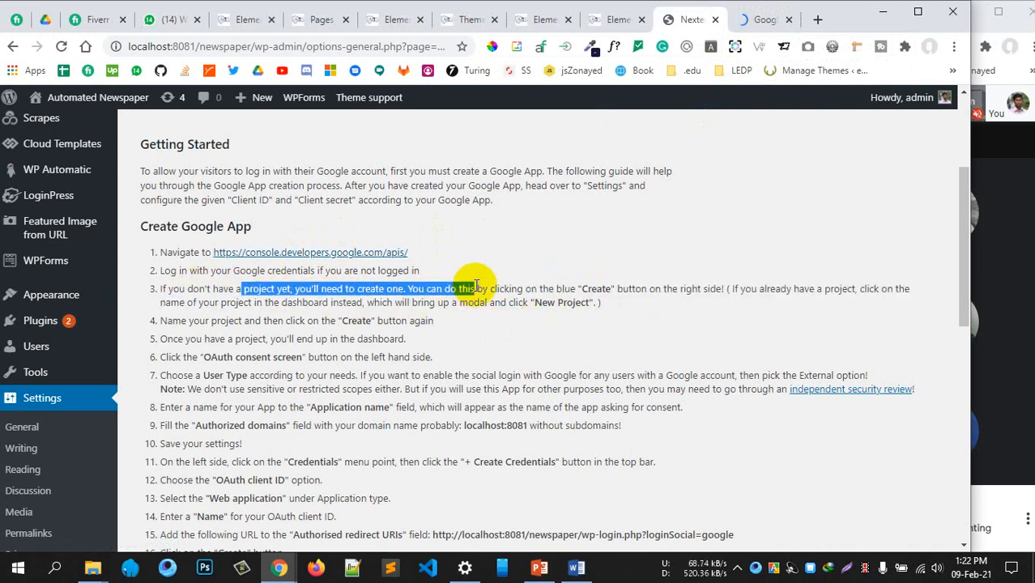
{"action": "left_click_drag", "start_coordinate": [572, 290], "coordinate": [686, 289]}
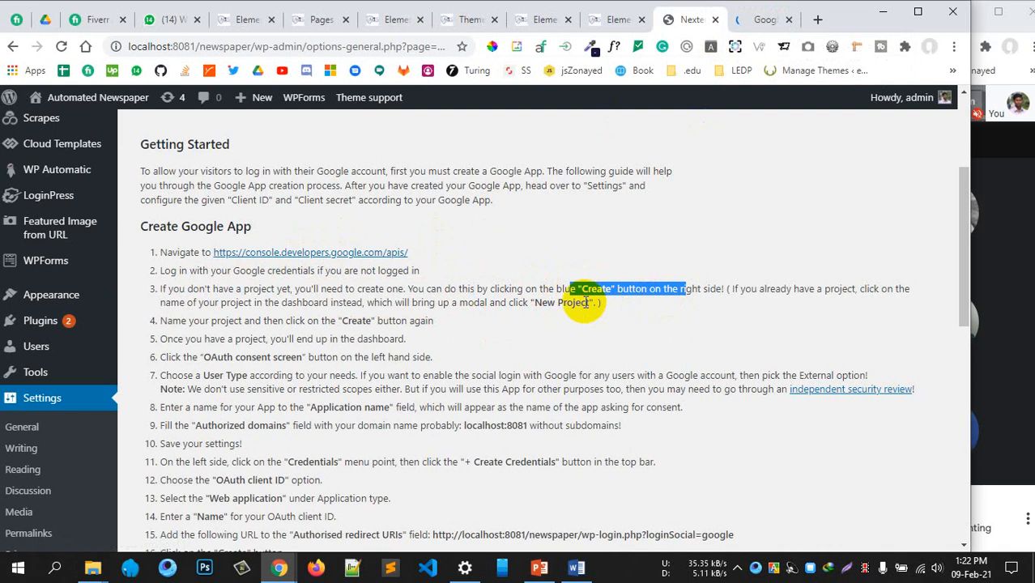
{"action": "left_click_drag", "start_coordinate": [547, 303], "coordinate": [563, 304]}
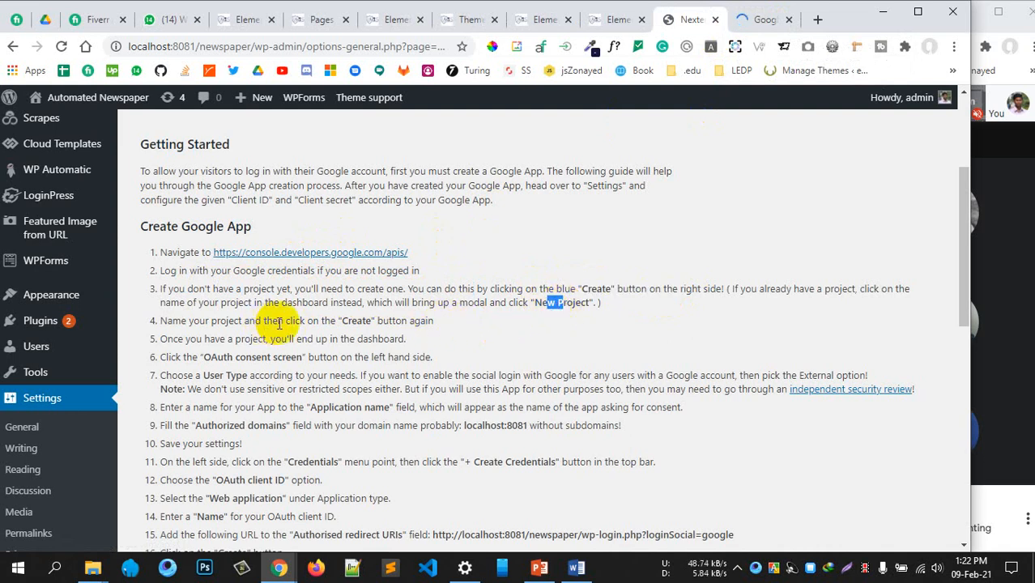
{"action": "left_click_drag", "start_coordinate": [199, 319], "coordinate": [407, 339]}
{"action": "scroll", "coordinate": [407, 339], "scroll_direction": "down", "scroll_amount": 2}
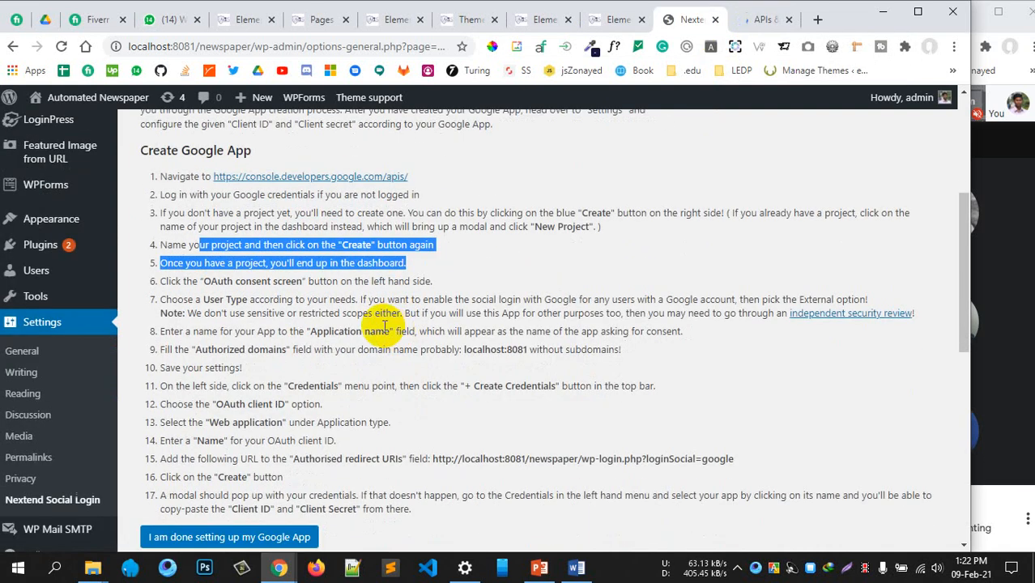
In the Google APIs console, open the project list and start a New Project
{"action": "left_click", "coordinate": [737, 19]}
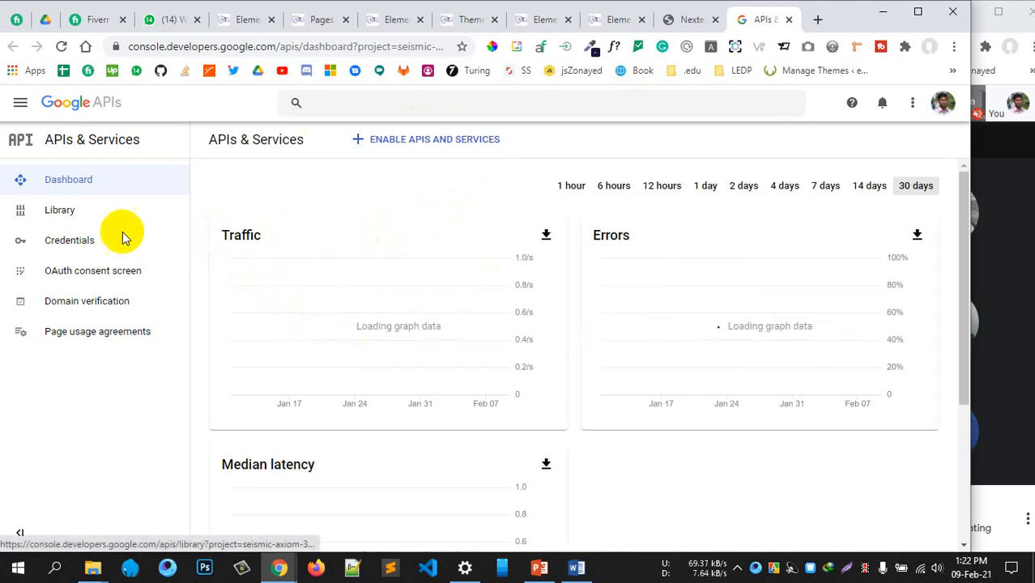
{"action": "scroll", "coordinate": [482, 377], "scroll_direction": "down", "scroll_amount": 3}
{"action": "scroll", "coordinate": [364, 324], "scroll_direction": "up", "scroll_amount": 3}
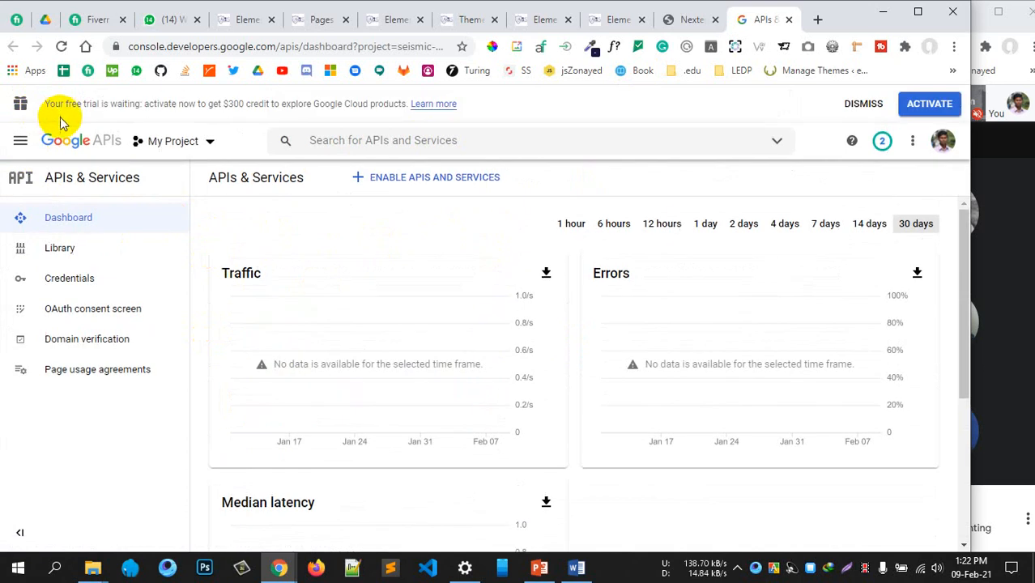
{"action": "left_click", "coordinate": [19, 144]}
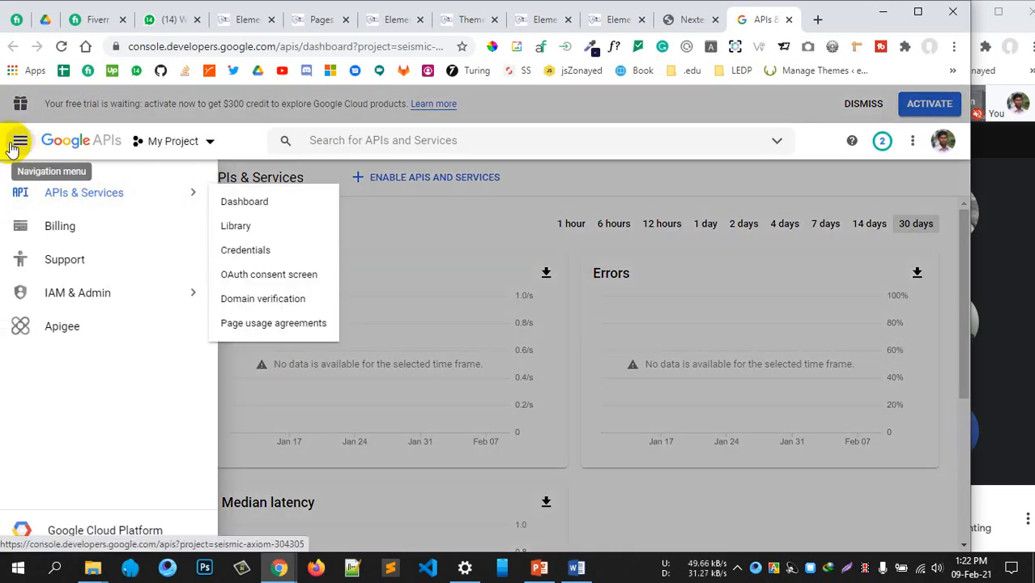
{"action": "left_click", "coordinate": [19, 144]}
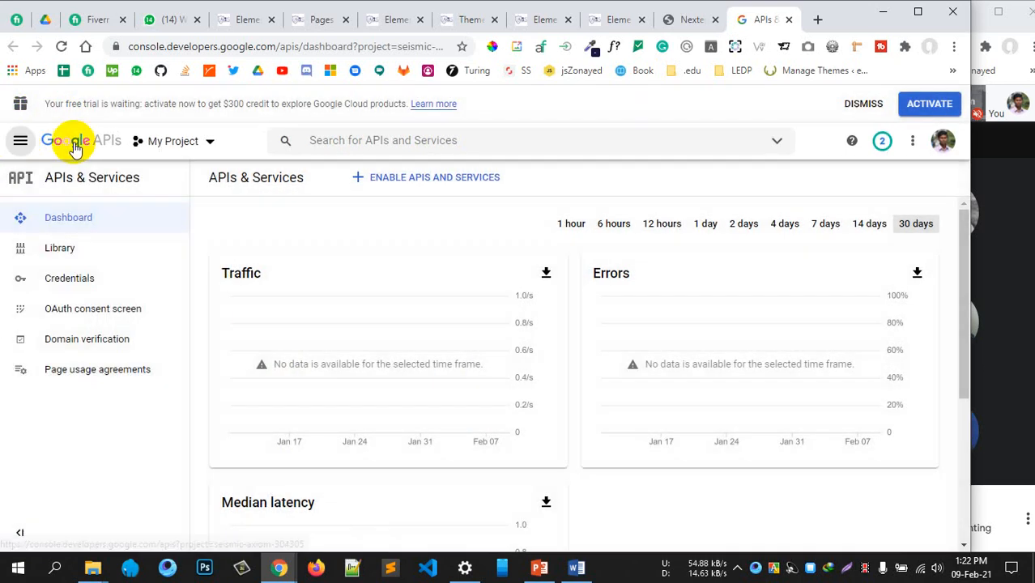
{"action": "left_click", "coordinate": [183, 143]}
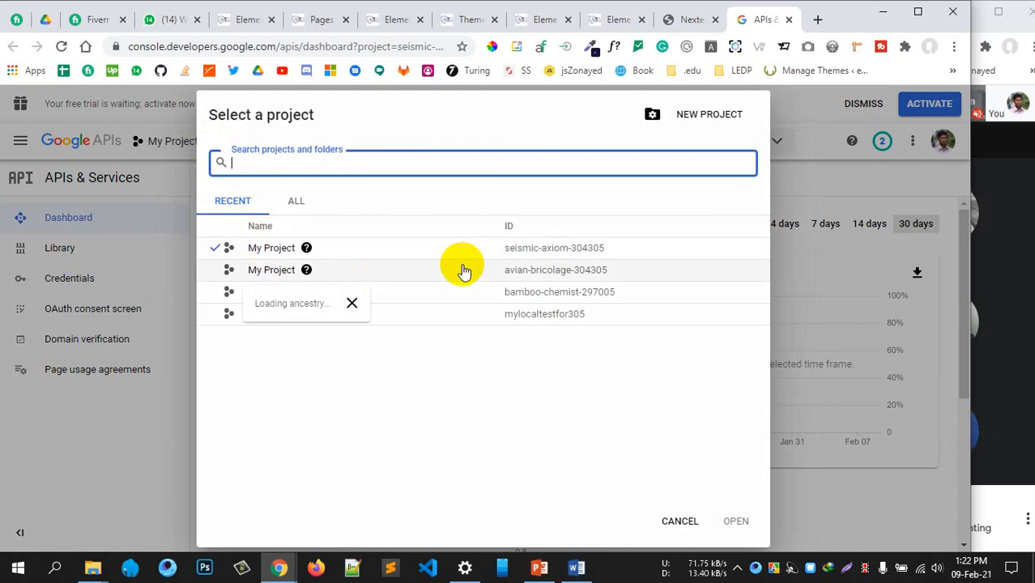
{"action": "left_click", "coordinate": [702, 119]}
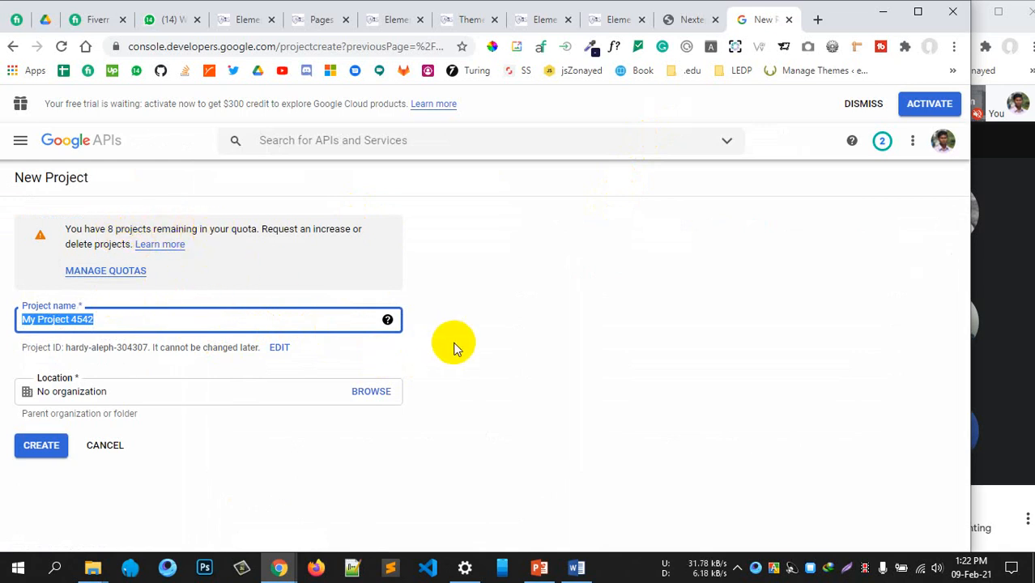
{"action": "left_click", "coordinate": [419, 325]}
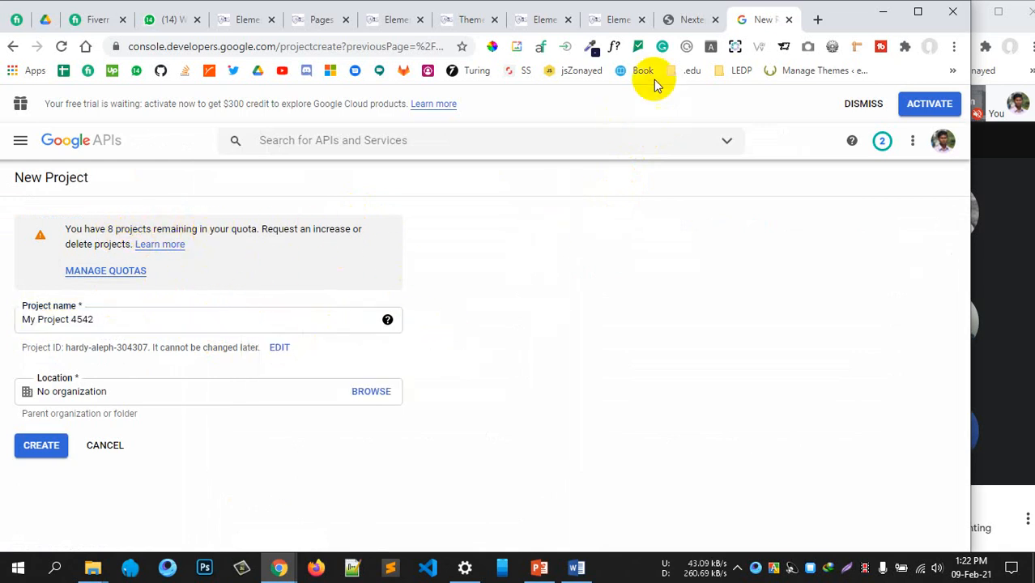
Replace the default project name with NextedLogin-l2s1 and create the project
{"action": "left_click", "coordinate": [676, 21]}
{"action": "left_click", "coordinate": [348, 247]}
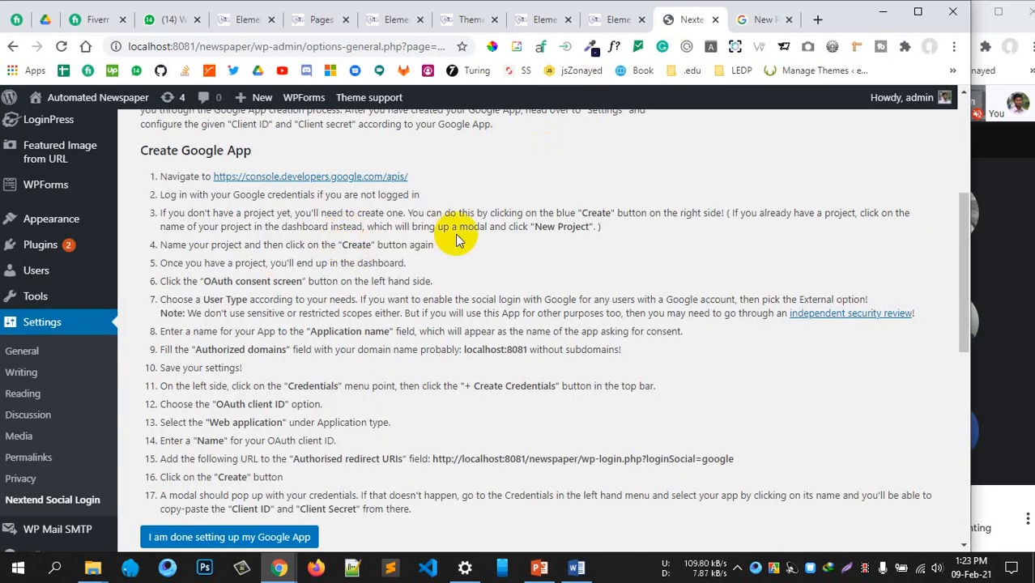
{"action": "left_click_drag", "start_coordinate": [206, 262], "coordinate": [350, 262]}
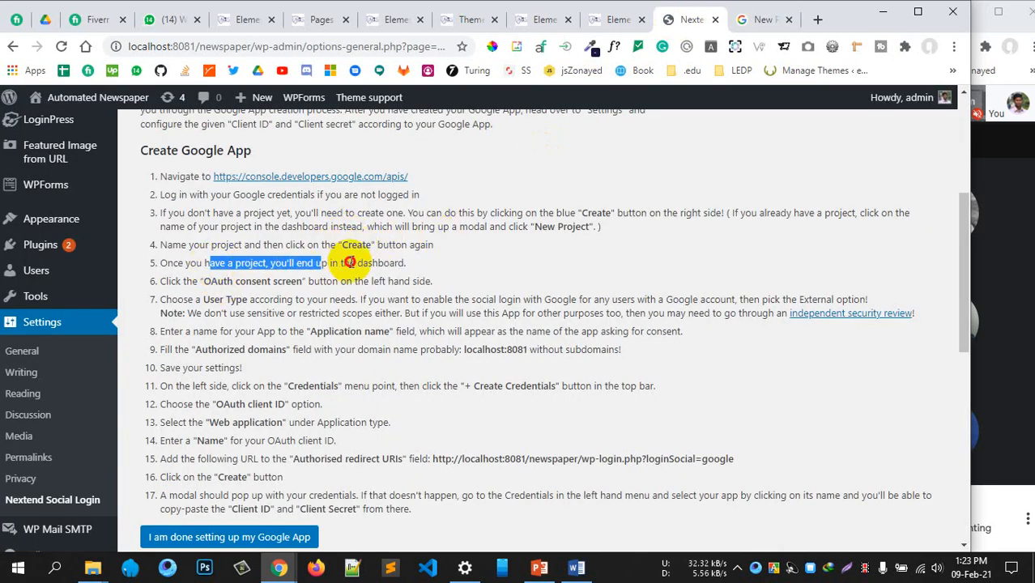
{"action": "left_click", "coordinate": [742, 23]}
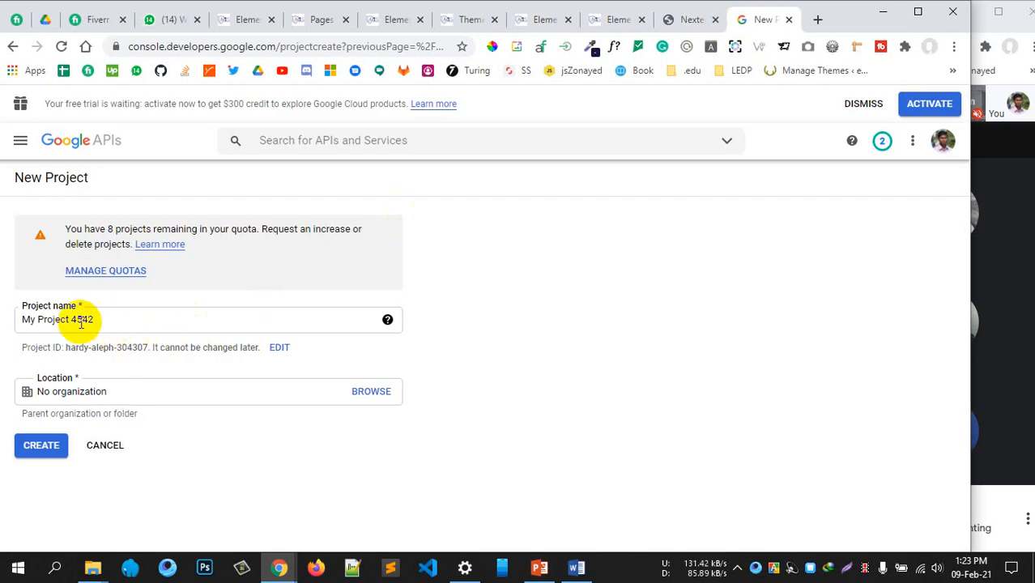
{"action": "triple_click", "coordinate": [32, 318]}
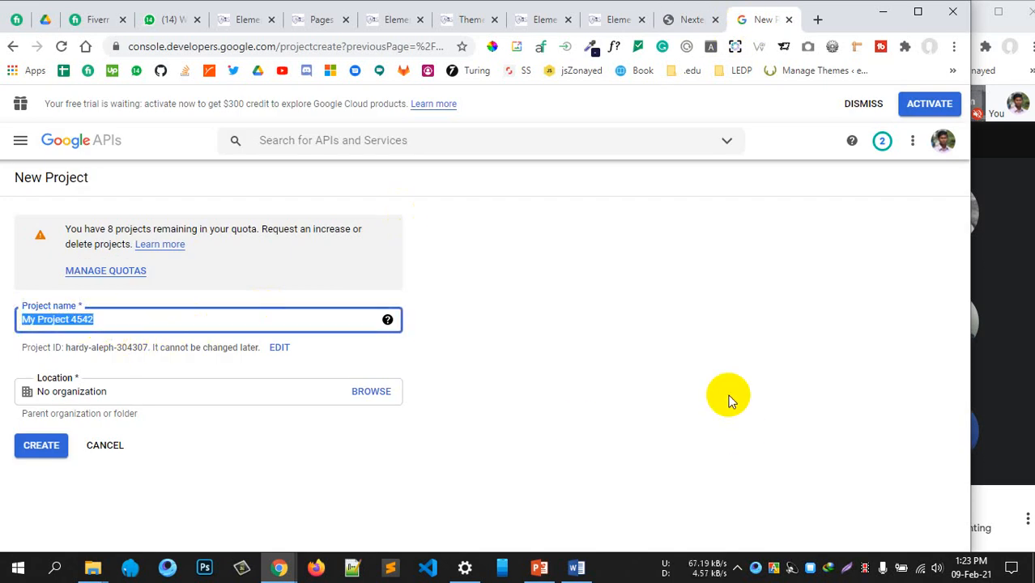
{"action": "key", "text": "BackSpace"}
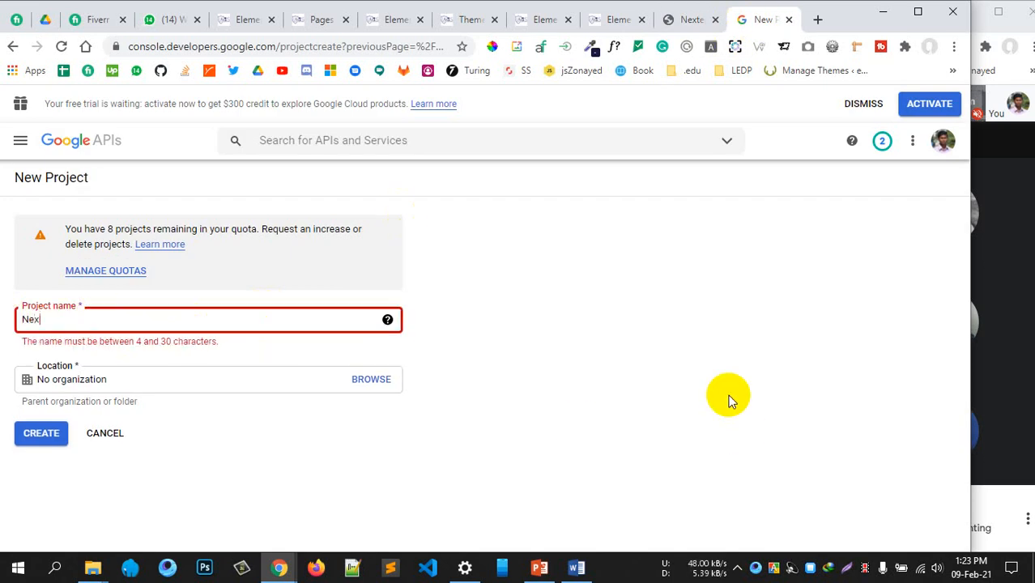
{"action": "type", "text": "tedLogin-l2s1"}
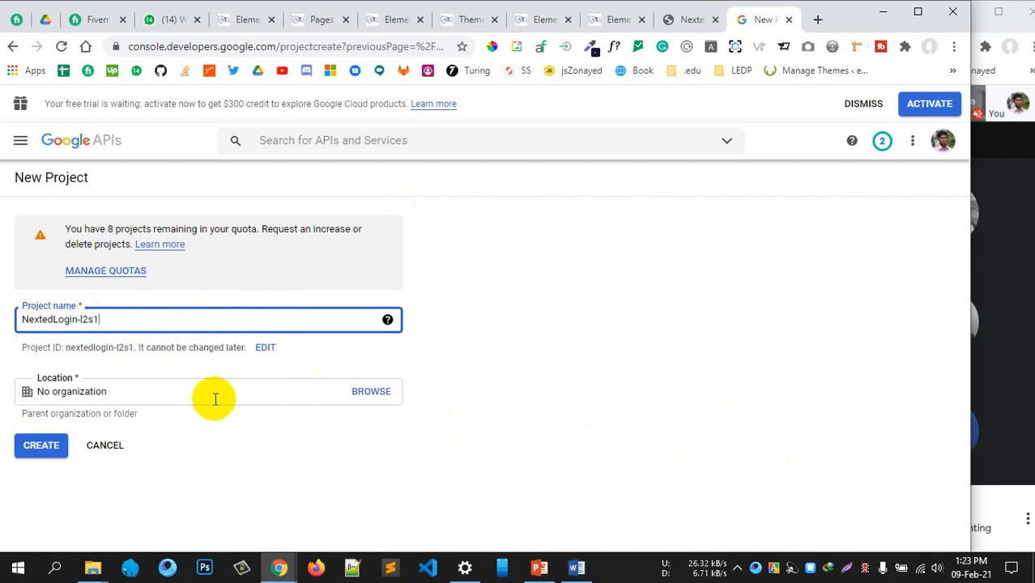
{"action": "left_click", "coordinate": [47, 446]}
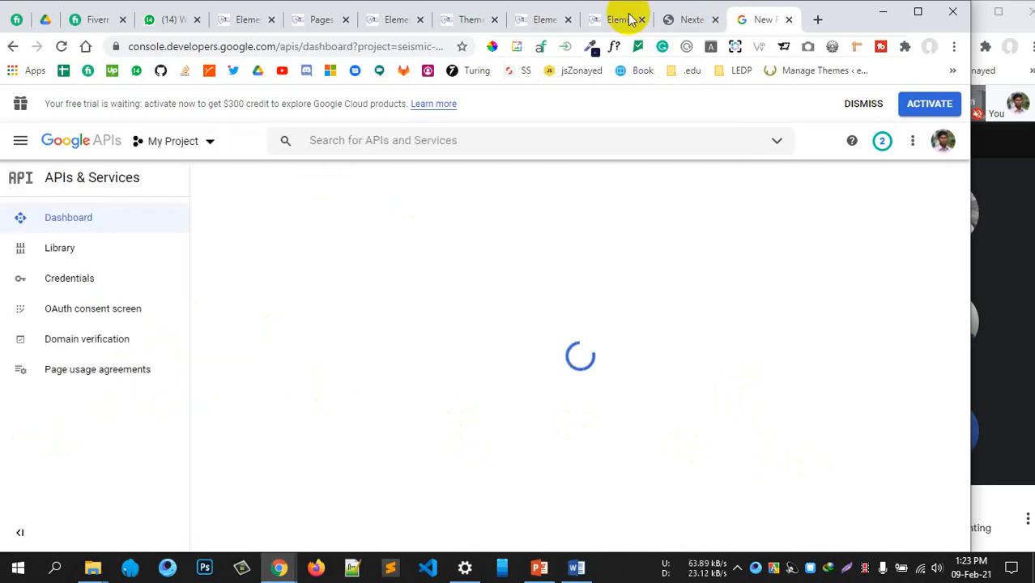
Highlight the guide's OAuth consent screen step and its advice to choose External user type
{"action": "left_click", "coordinate": [680, 19]}
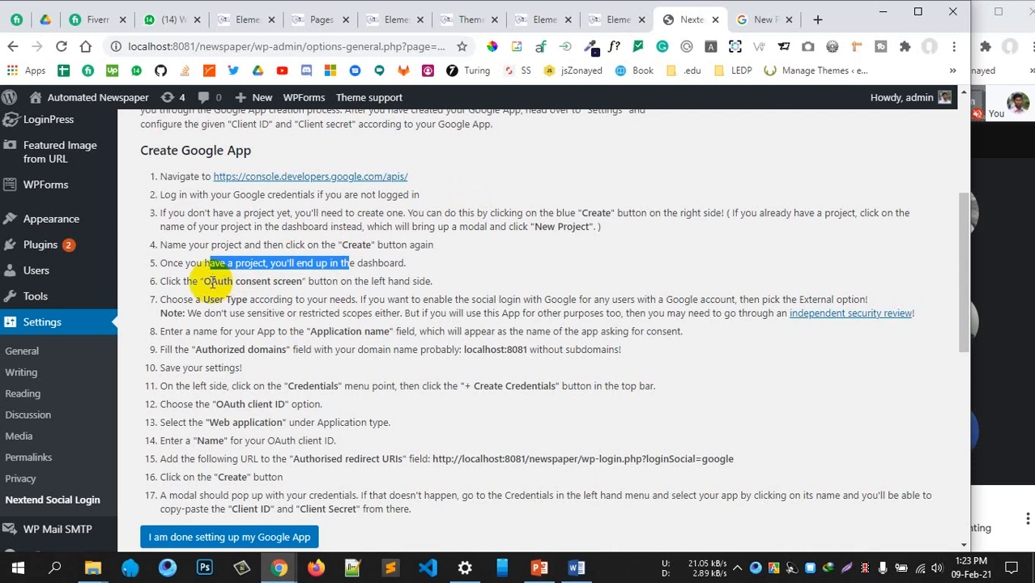
{"action": "left_click_drag", "start_coordinate": [210, 281], "coordinate": [288, 284]}
{"action": "scroll", "coordinate": [404, 289], "scroll_direction": "down", "scroll_amount": 1}
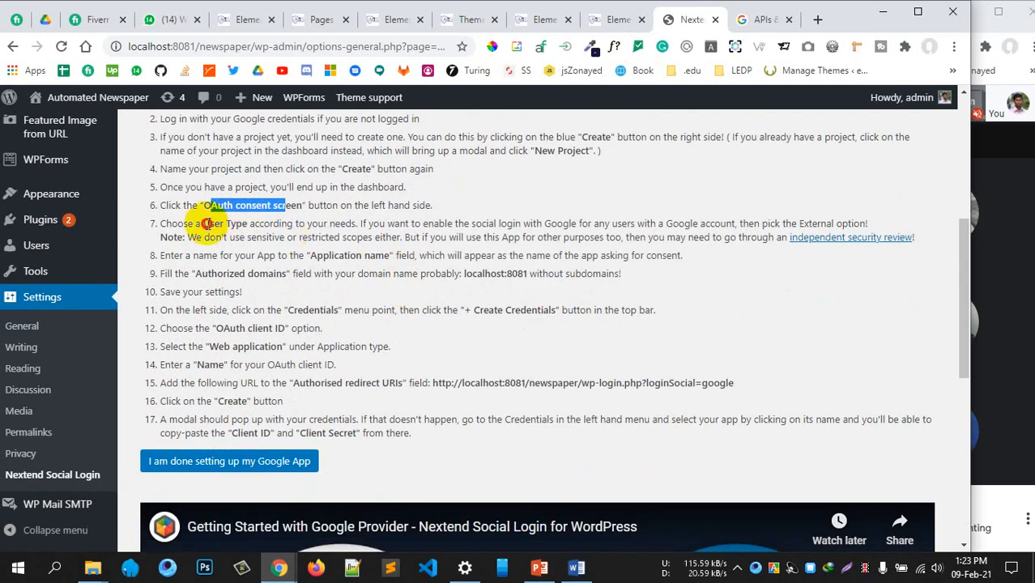
{"action": "left_click_drag", "start_coordinate": [205, 224], "coordinate": [280, 224]}
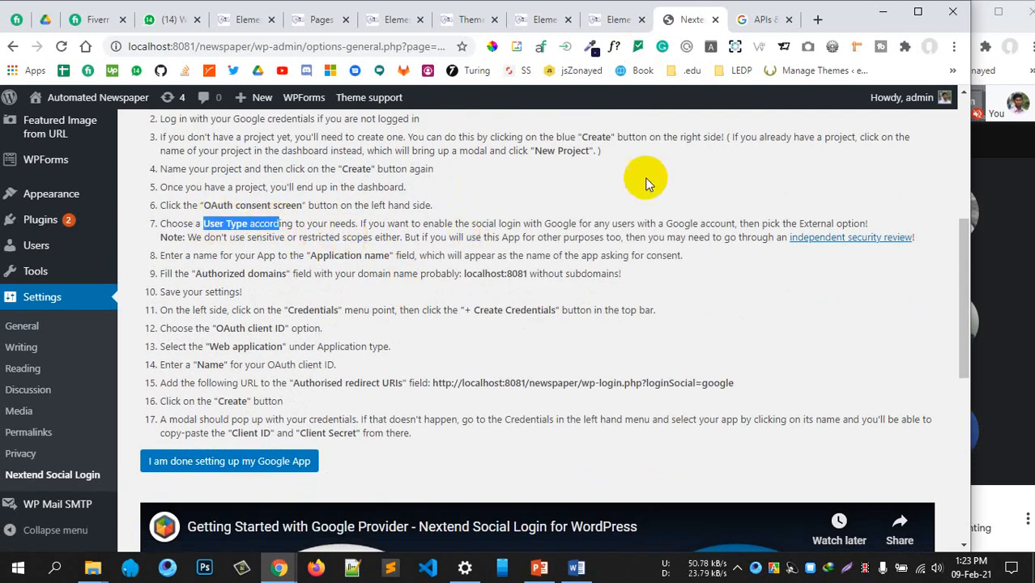
{"action": "left_click_drag", "start_coordinate": [791, 224], "coordinate": [843, 227]}
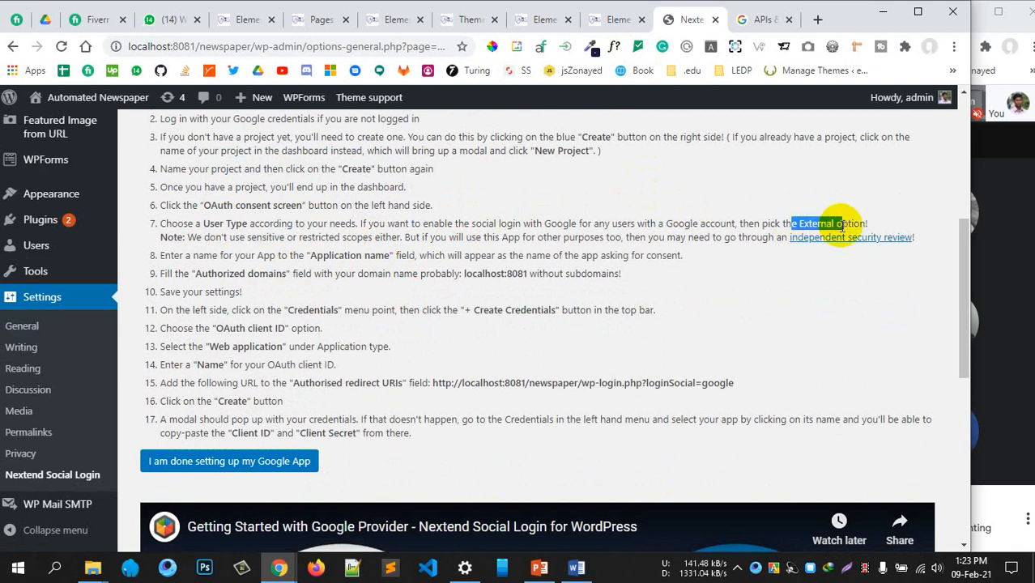
Return to the Google console and dismiss the notifications panel
{"action": "left_click", "coordinate": [760, 19]}
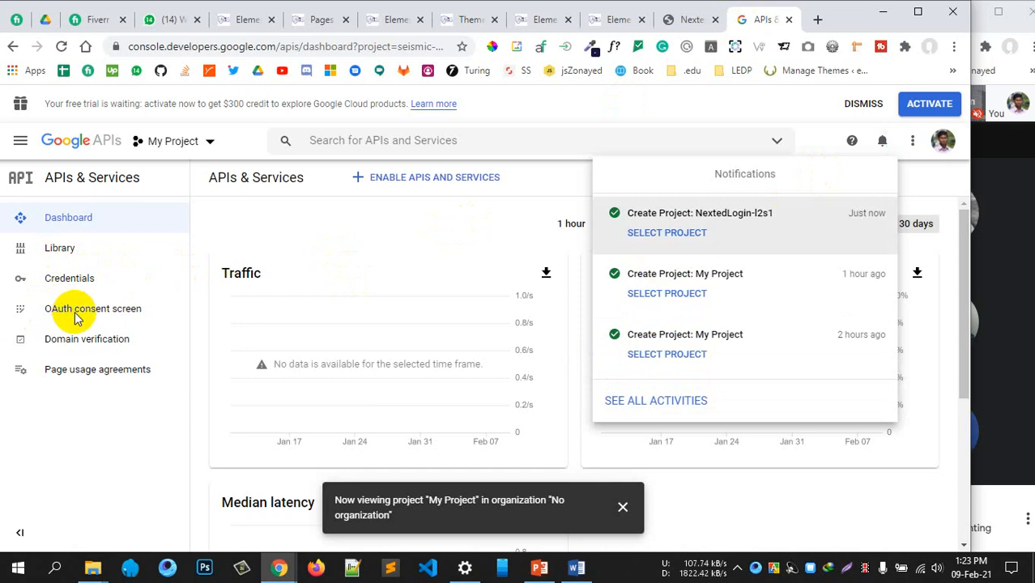
{"action": "left_click", "coordinate": [690, 20]}
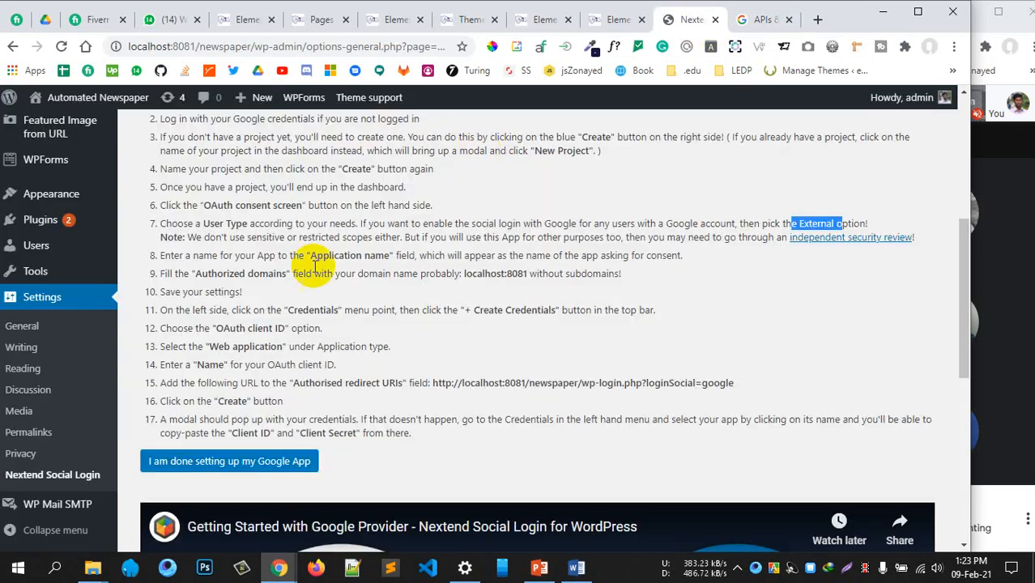
{"action": "left_click_drag", "start_coordinate": [218, 207], "coordinate": [290, 207]}
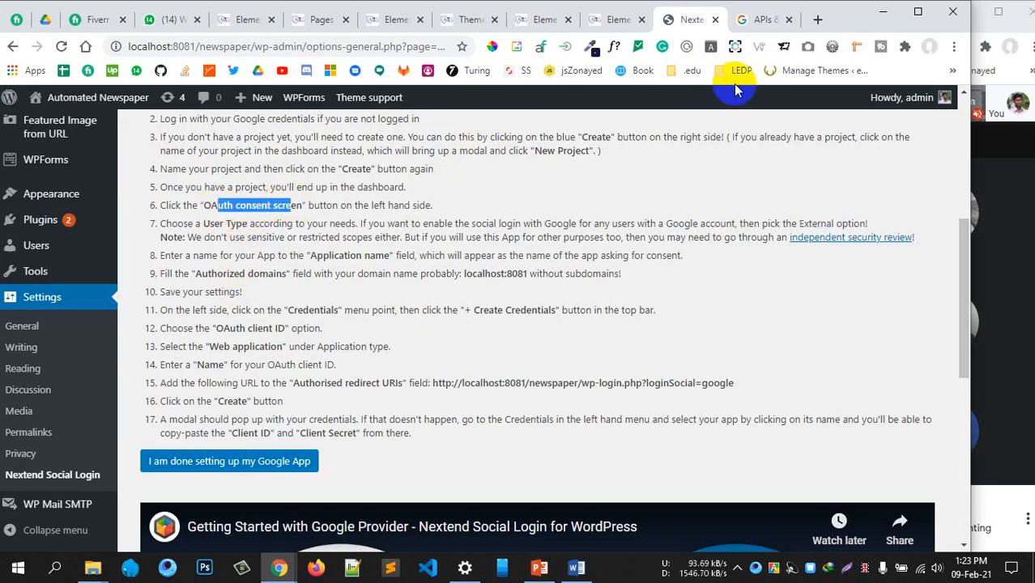
{"action": "left_click", "coordinate": [761, 21]}
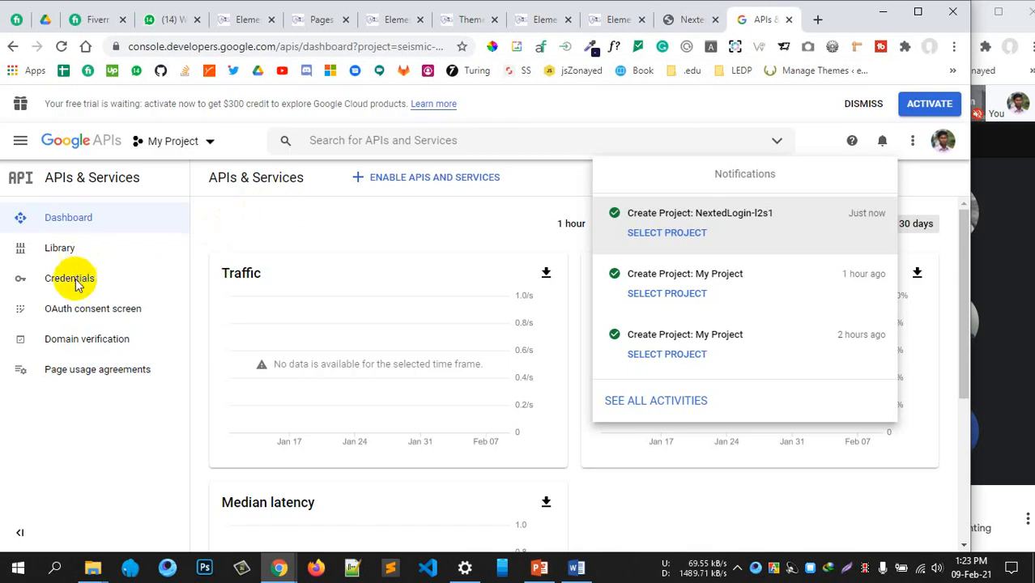
{"action": "left_click", "coordinate": [779, 142]}
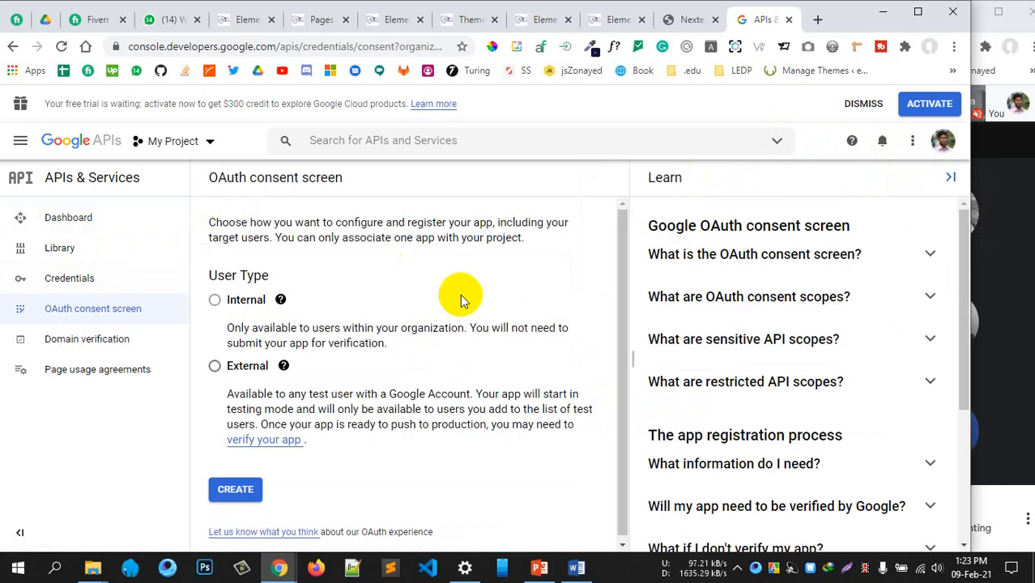
Choose the External user type and create the consent screen
{"action": "mouse_move", "coordinate": [214, 301]}
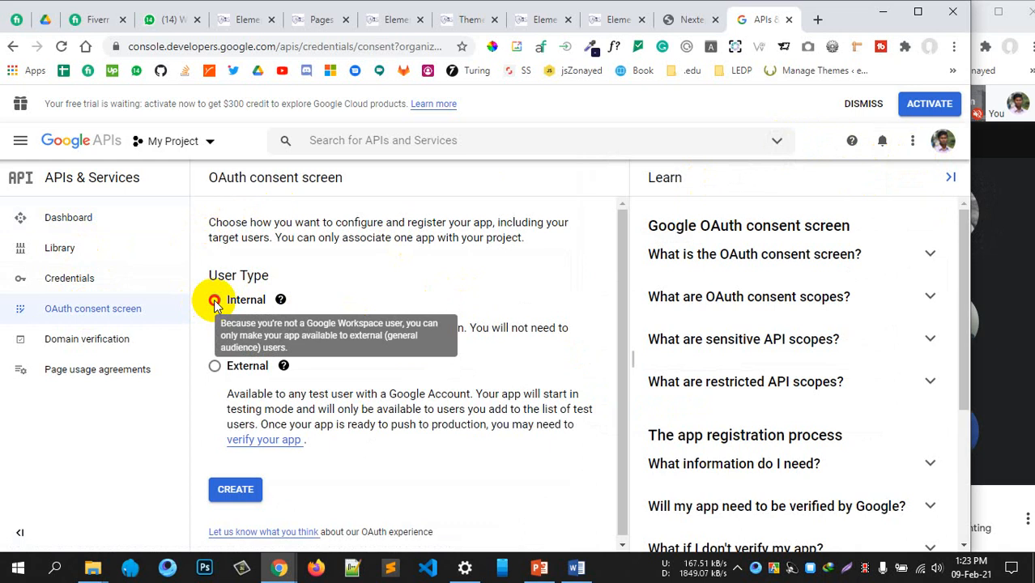
{"action": "left_click", "coordinate": [215, 365]}
{"action": "left_click", "coordinate": [240, 486]}
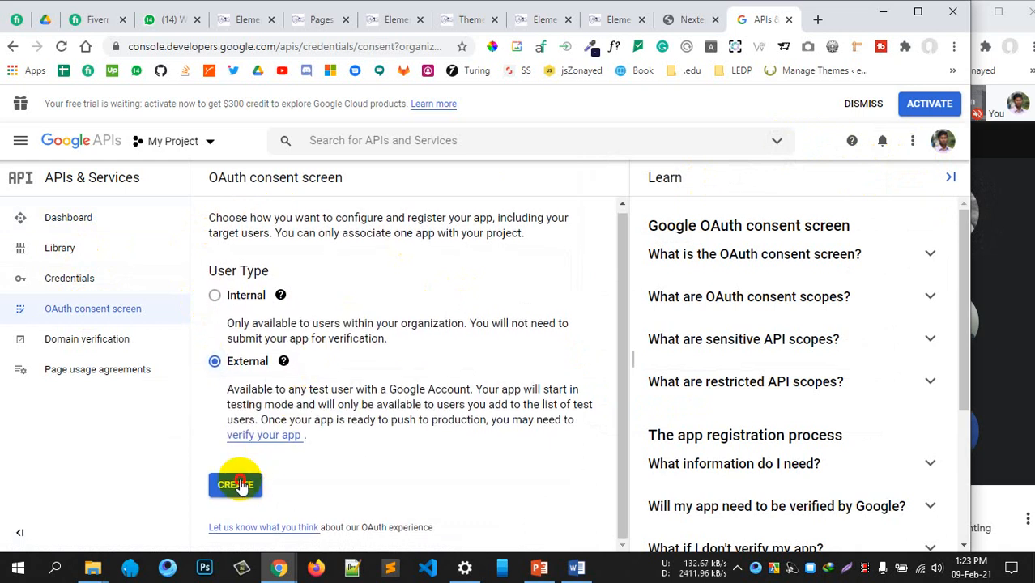
Review the Nextend guide's User Type, sensitive scopes and Application name notes
{"action": "left_click", "coordinate": [684, 19]}
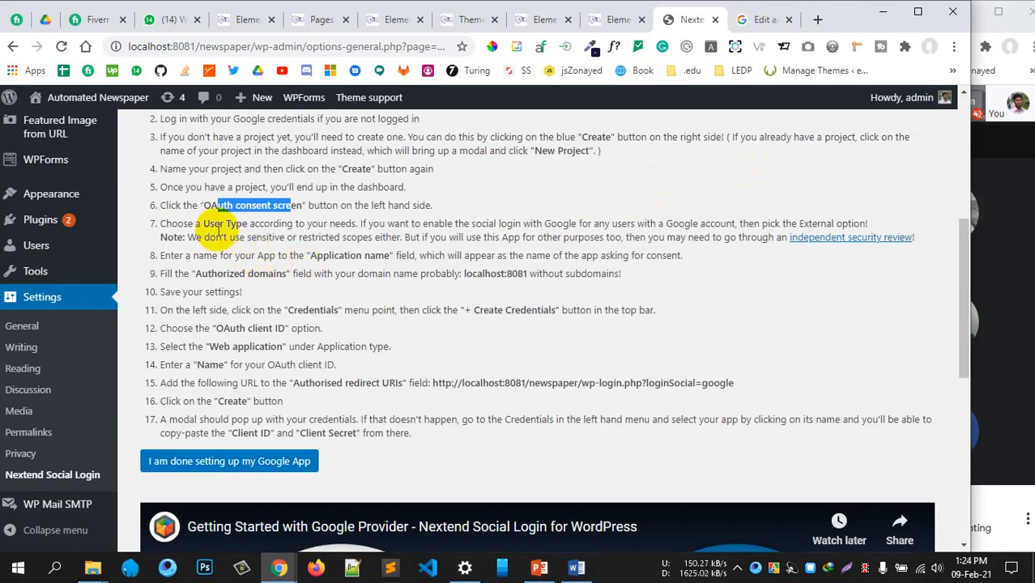
{"action": "left_click_drag", "start_coordinate": [205, 225], "coordinate": [689, 238]}
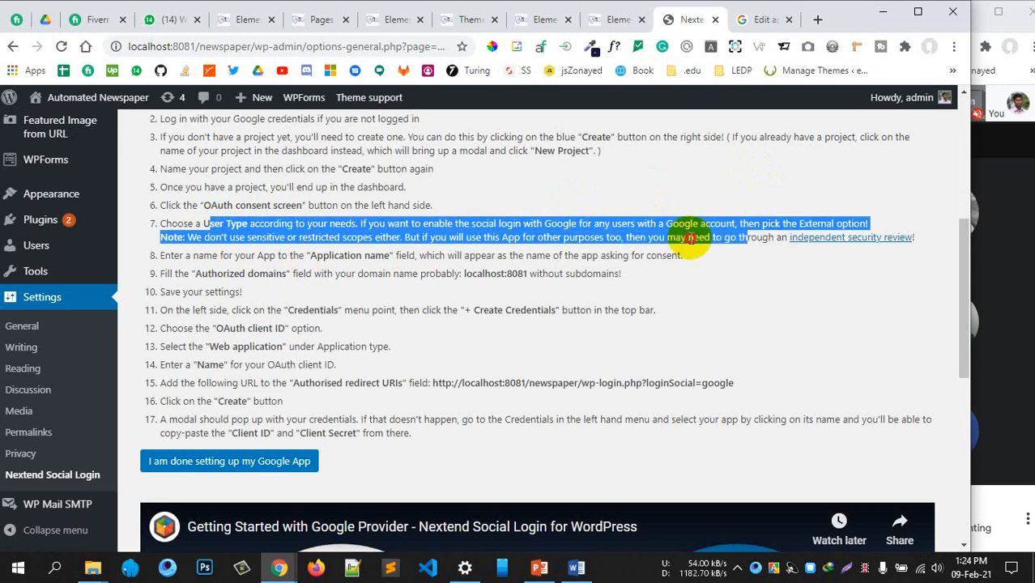
{"action": "left_click", "coordinate": [398, 251]}
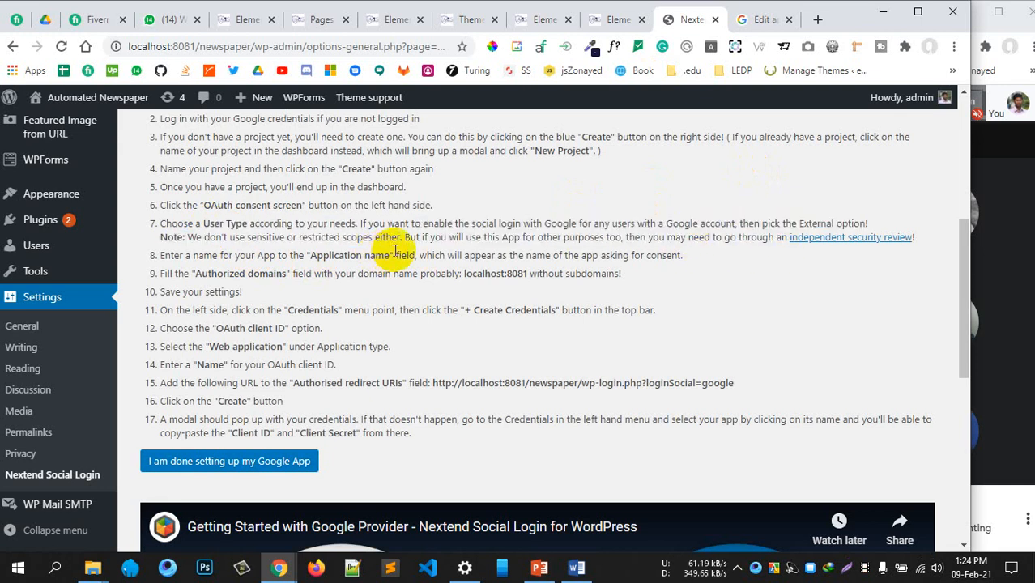
{"action": "left_click_drag", "start_coordinate": [213, 242], "coordinate": [378, 237]}
{"action": "left_click", "coordinate": [306, 238]}
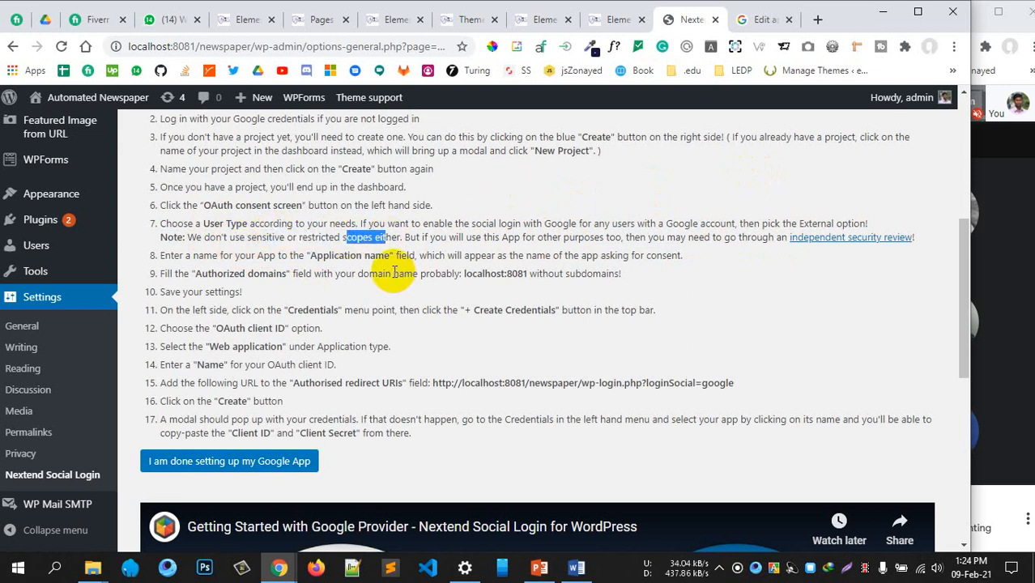
{"action": "left_click_drag", "start_coordinate": [233, 238], "coordinate": [417, 237]}
{"action": "left_click", "coordinate": [476, 249]}
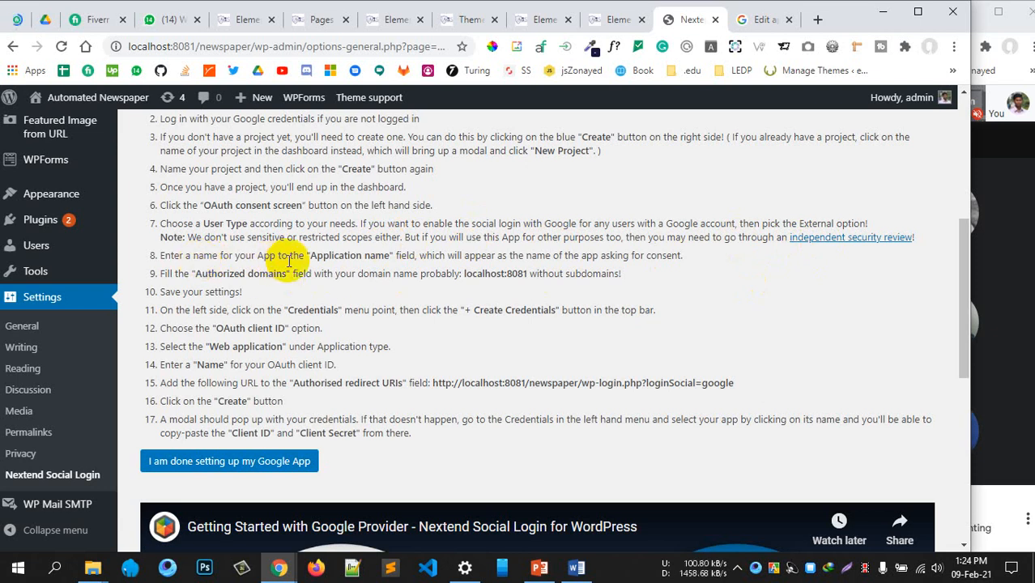
{"action": "left_click_drag", "start_coordinate": [288, 256], "coordinate": [585, 257]}
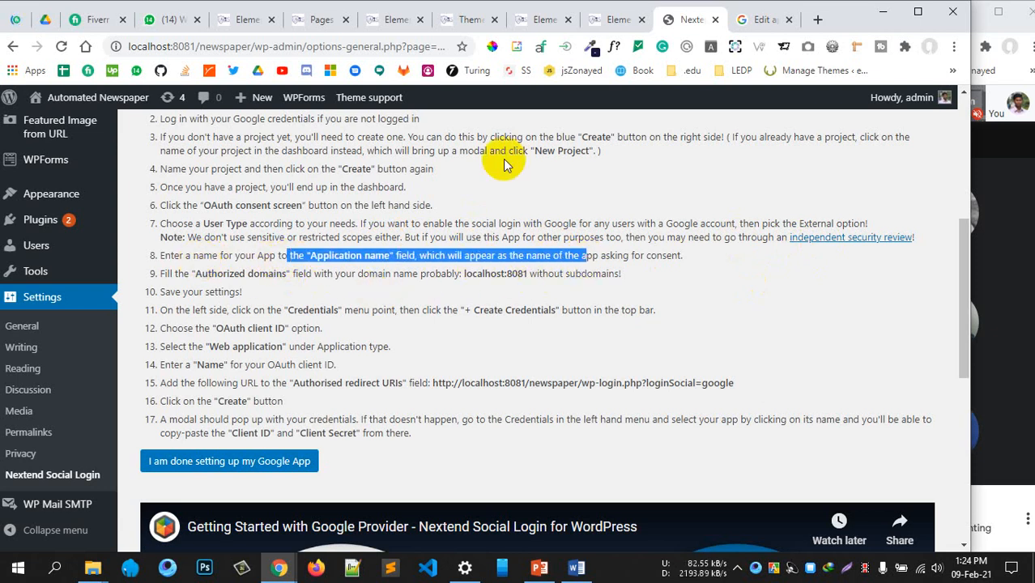
{"action": "left_click", "coordinate": [753, 20]}
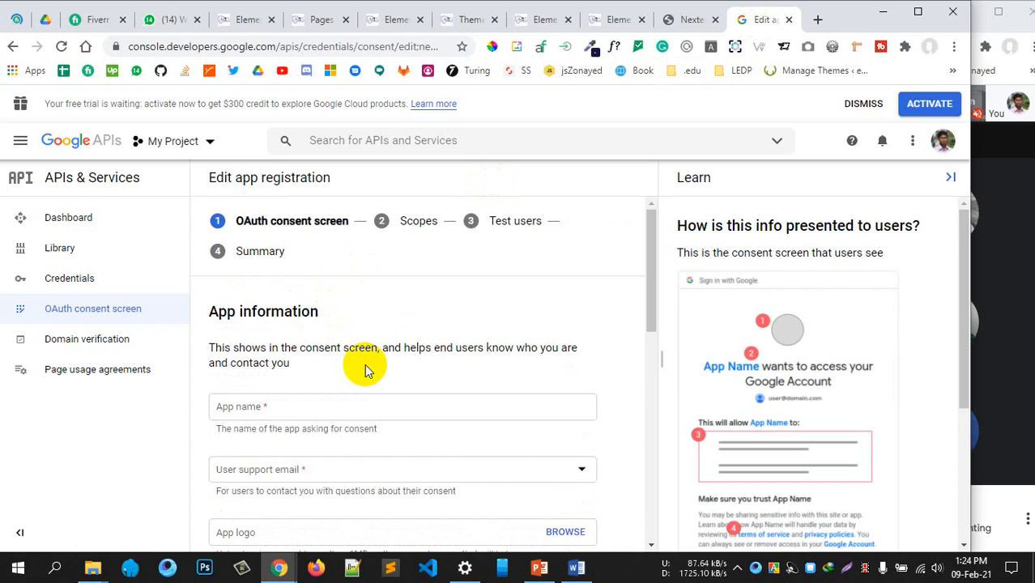
Enter the app name 'L2S2' and open the support email choices
{"action": "scroll", "coordinate": [304, 348], "scroll_direction": "down", "scroll_amount": 1}
{"action": "left_click", "coordinate": [297, 338]}
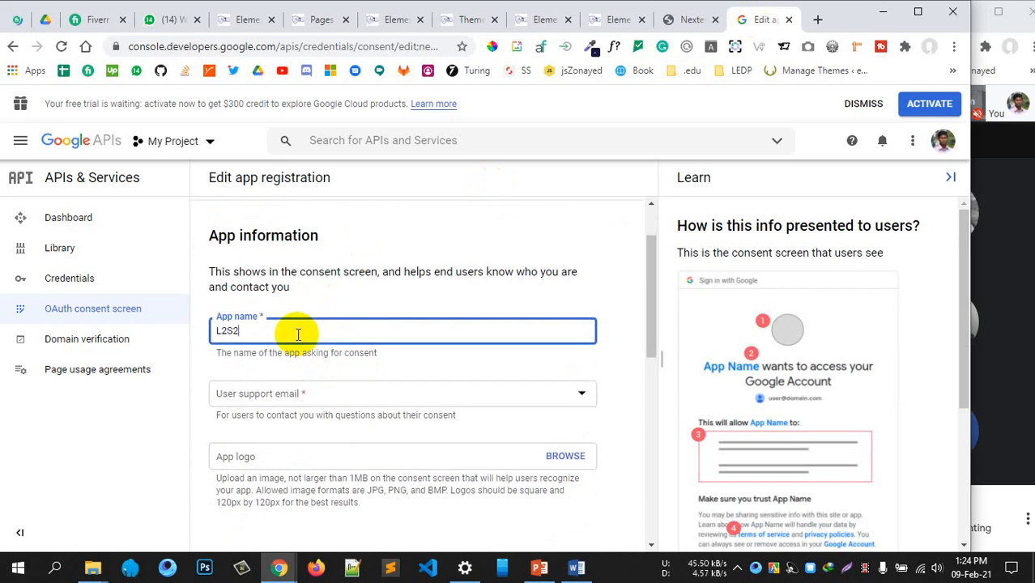
{"action": "left_click", "coordinate": [321, 392]}
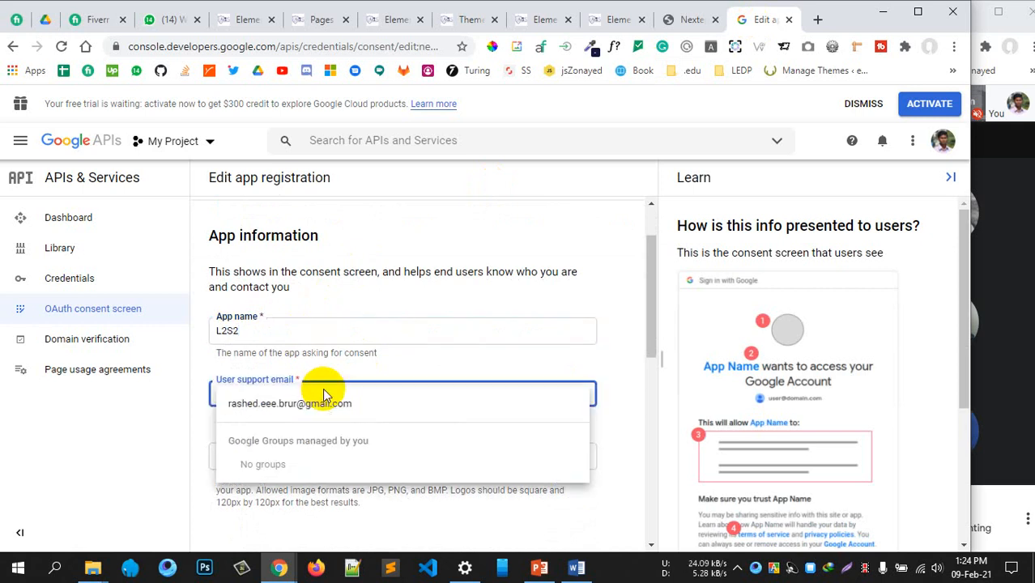
Reread Nextend steps 8–9 on Application name and Authorized domains
{"action": "left_click", "coordinate": [687, 19]}
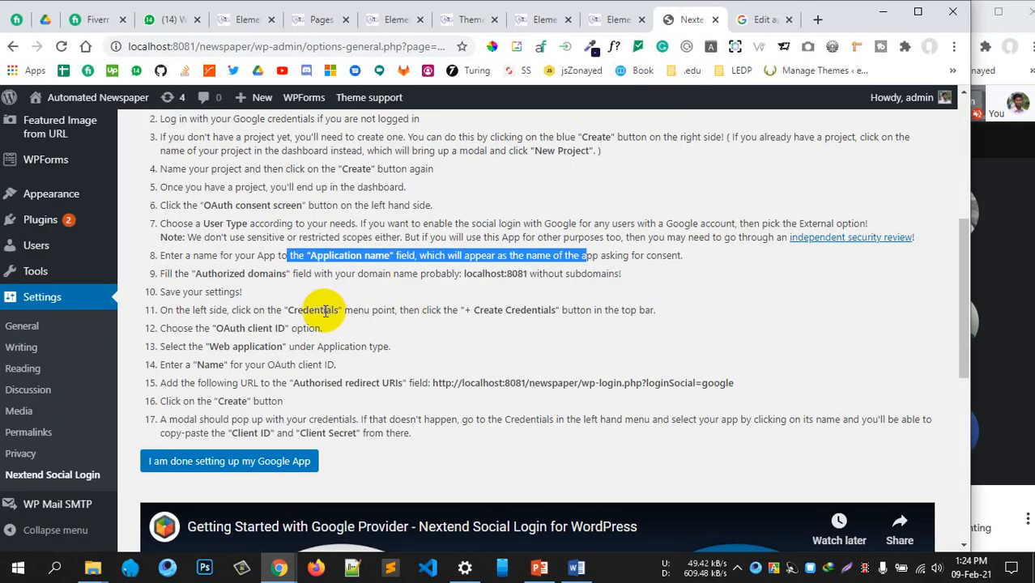
{"action": "left_click", "coordinate": [271, 267]}
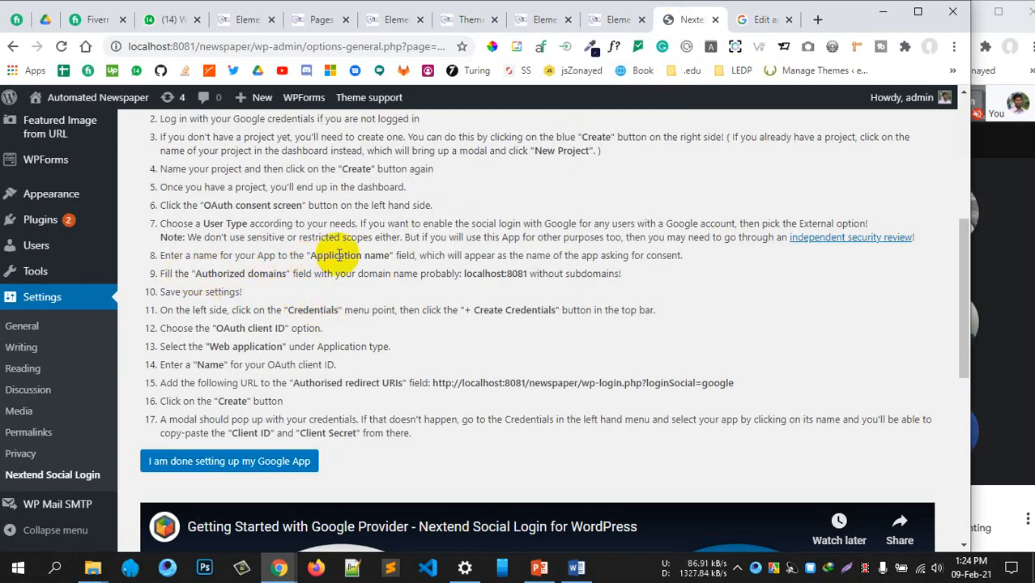
{"action": "left_click_drag", "start_coordinate": [339, 256], "coordinate": [632, 255]}
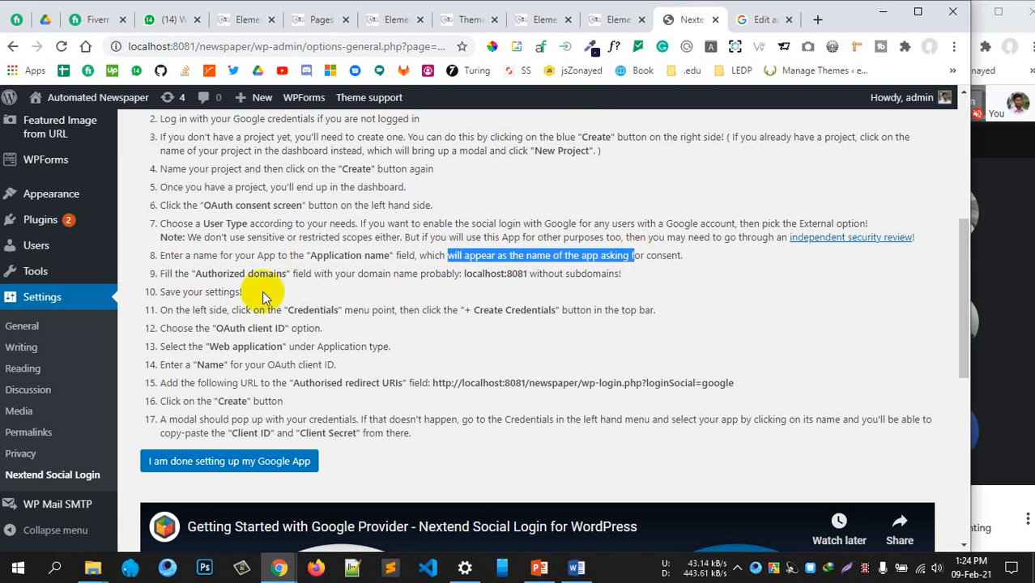
{"action": "left_click_drag", "start_coordinate": [195, 274], "coordinate": [223, 274]}
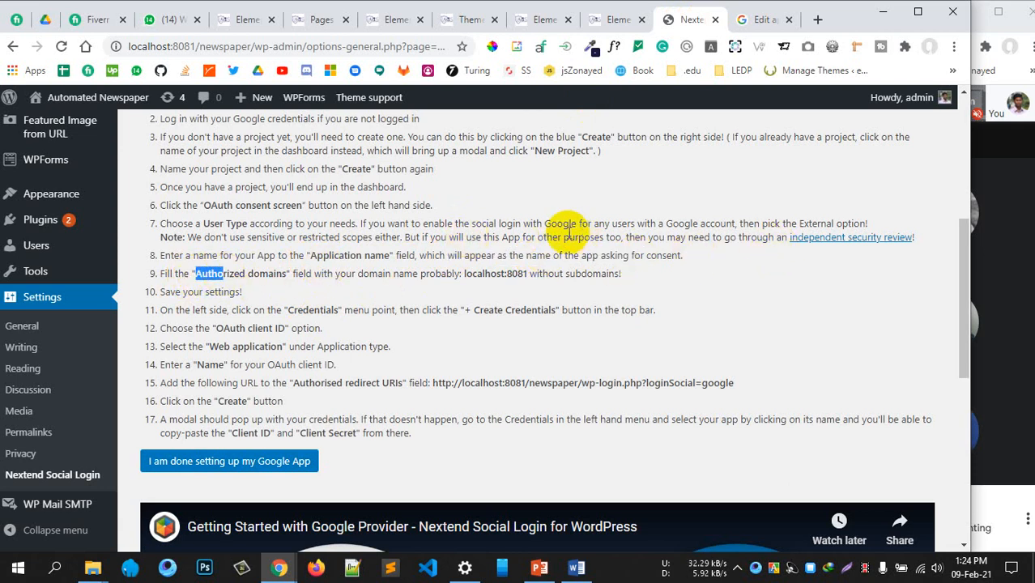
{"action": "double_click", "coordinate": [242, 277]}
{"action": "left_click", "coordinate": [241, 277]}
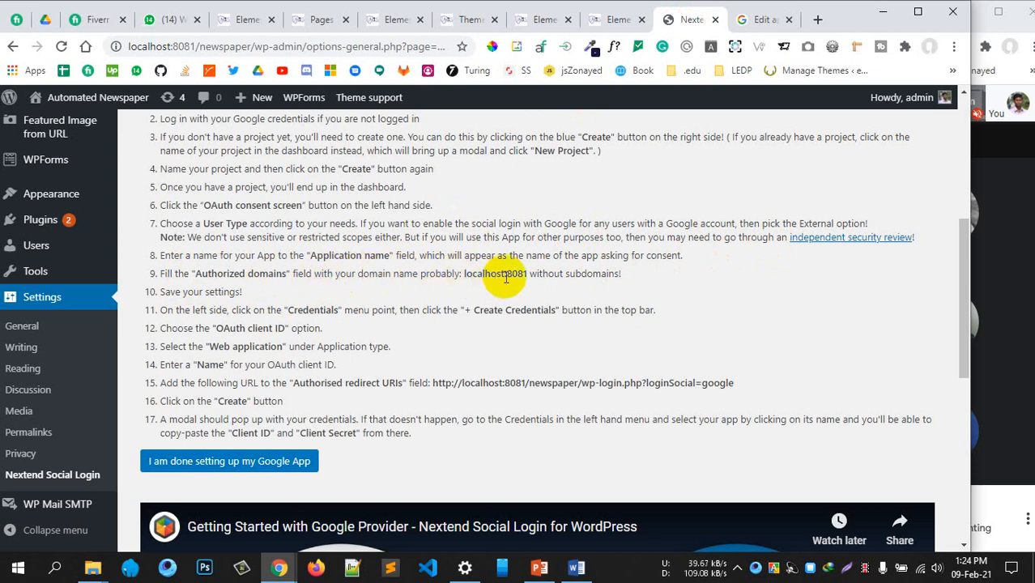
{"action": "left_click", "coordinate": [762, 19]}
Pick the account e-mail as user support email and scroll to App domain
{"action": "left_click", "coordinate": [307, 405]}
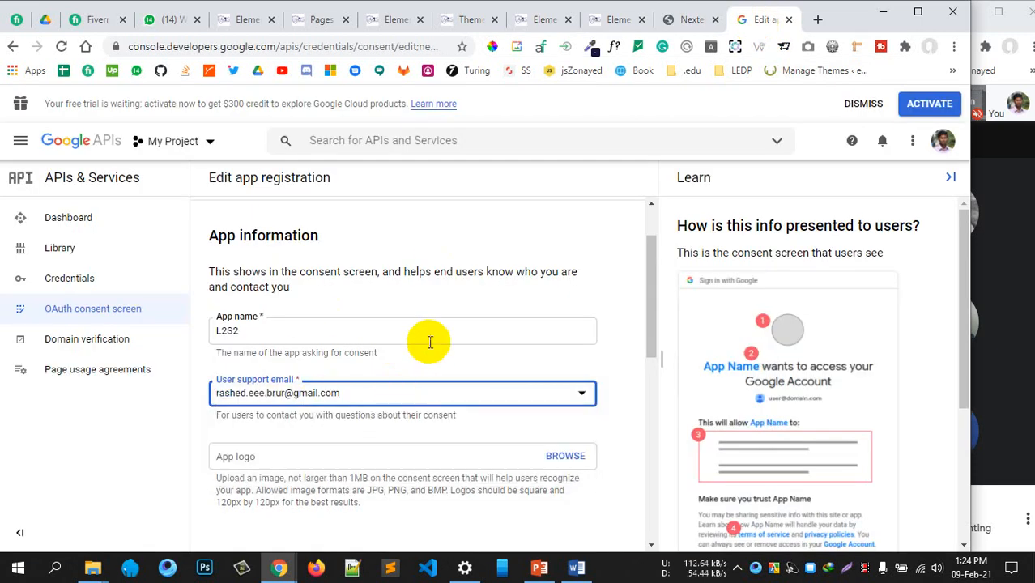
{"action": "scroll", "coordinate": [427, 342], "scroll_direction": "down", "scroll_amount": 4}
{"action": "scroll", "coordinate": [367, 380], "scroll_direction": "down", "scroll_amount": 2}
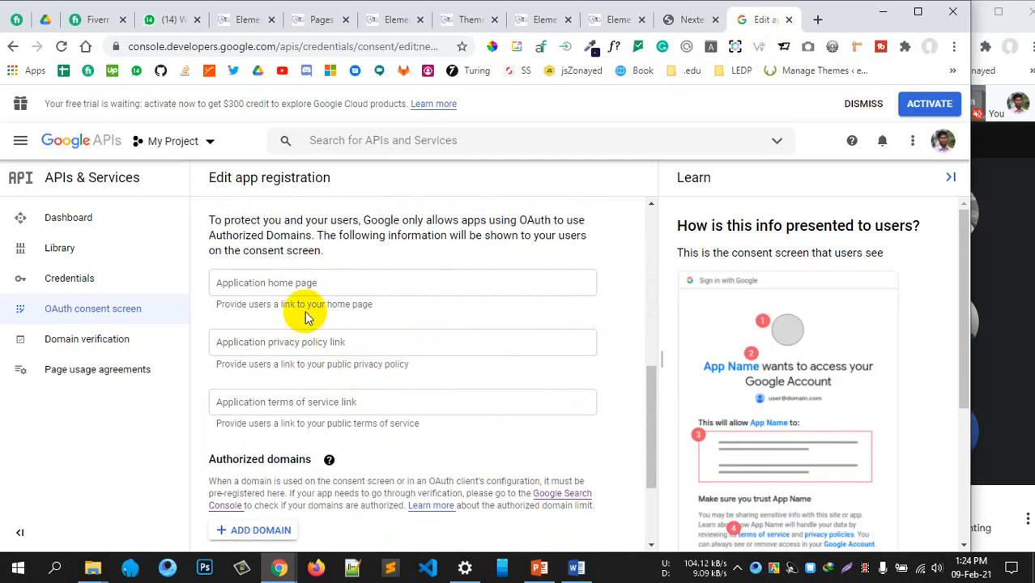
Check step 9 of the Nextend guide for the Authorized domains guidance
{"action": "left_click", "coordinate": [266, 284]}
{"action": "scroll", "coordinate": [469, 328], "scroll_direction": "down", "scroll_amount": 2}
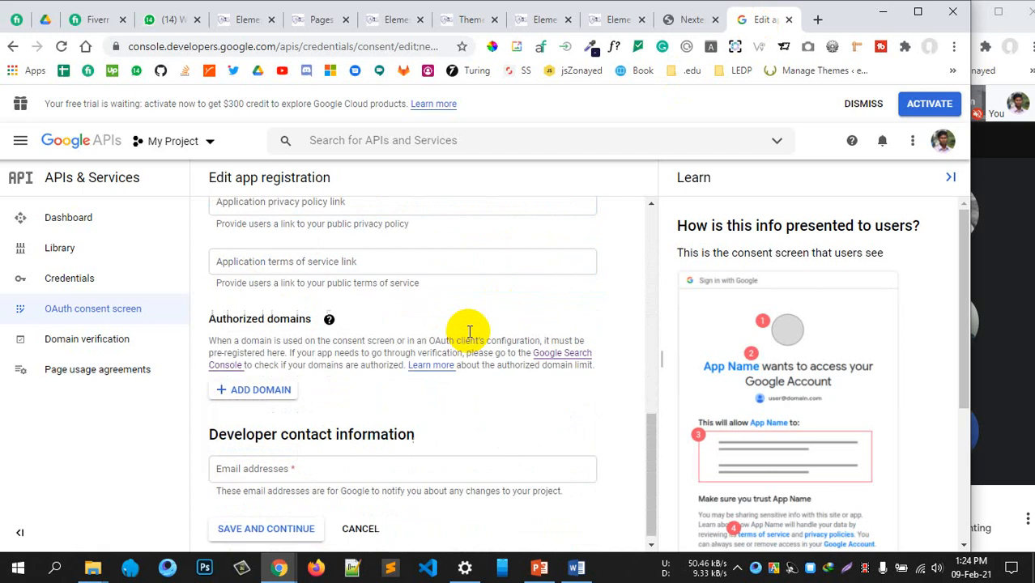
{"action": "scroll", "coordinate": [482, 316], "scroll_direction": "up", "scroll_amount": 2}
{"action": "left_click", "coordinate": [687, 20]}
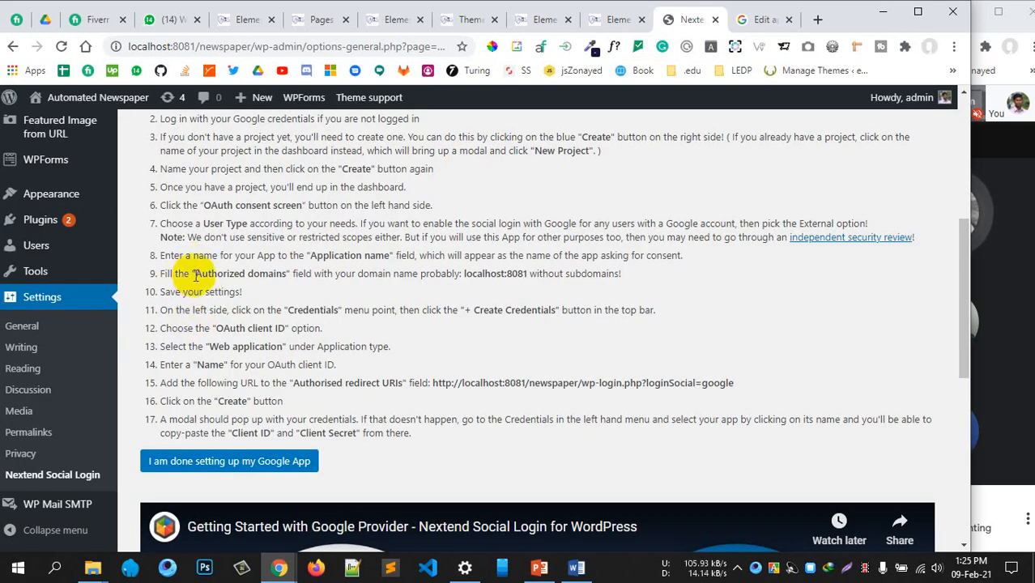
{"action": "scroll", "coordinate": [198, 275], "scroll_direction": "down", "scroll_amount": 1}
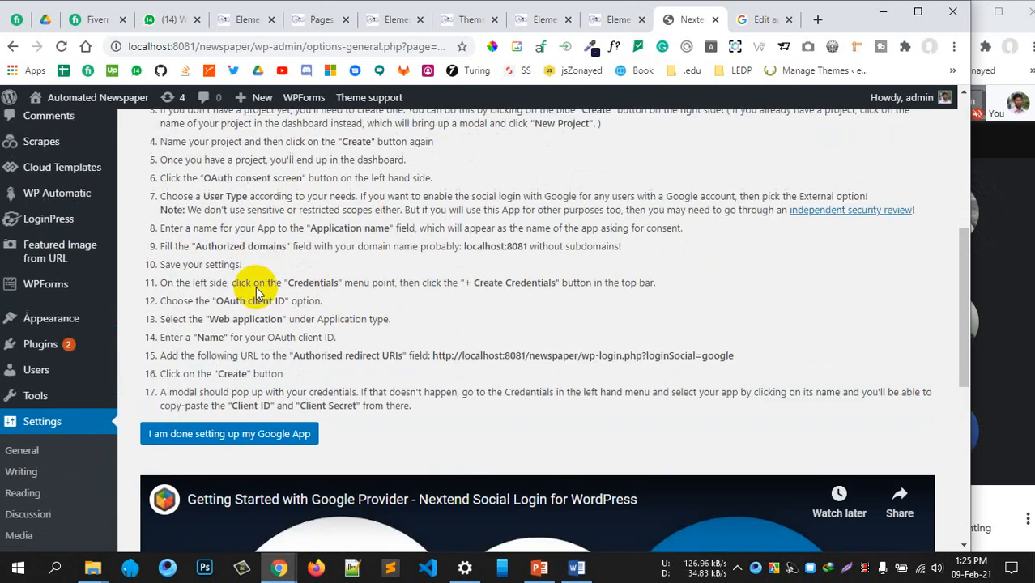
{"action": "scroll", "coordinate": [258, 293], "scroll_direction": "up", "scroll_amount": 1}
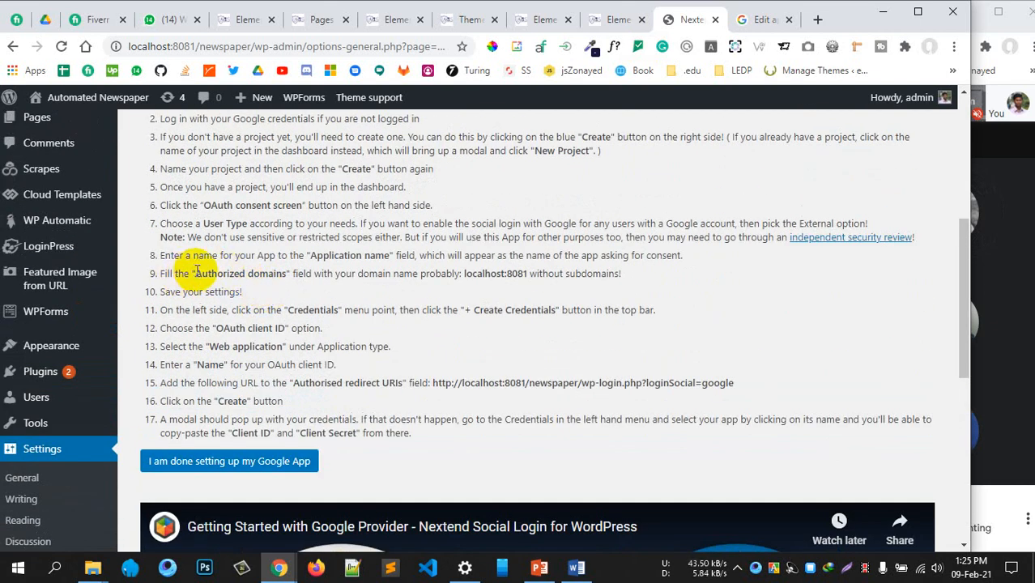
{"action": "left_click_drag", "start_coordinate": [204, 273], "coordinate": [287, 274]}
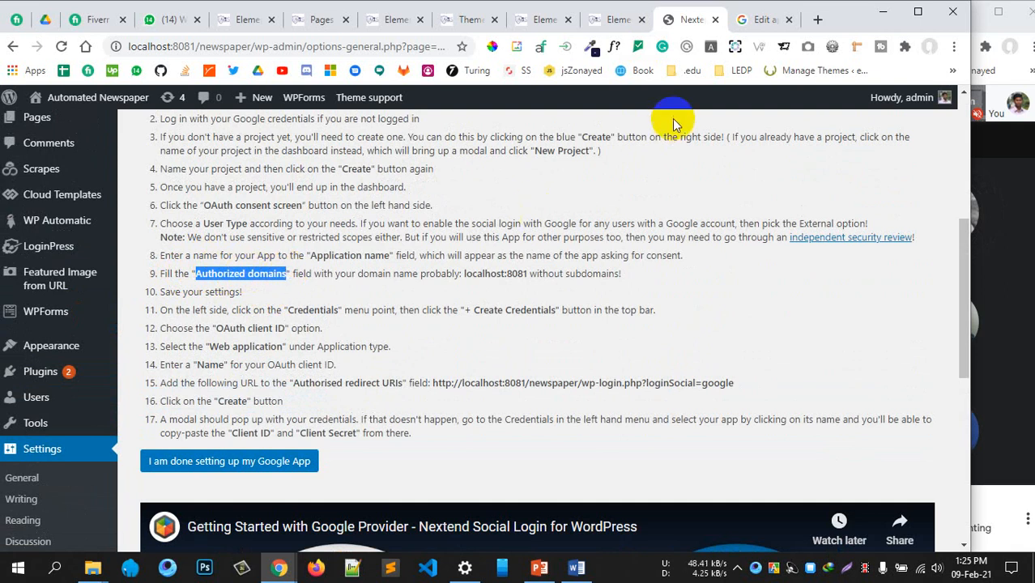
{"action": "left_click", "coordinate": [762, 24]}
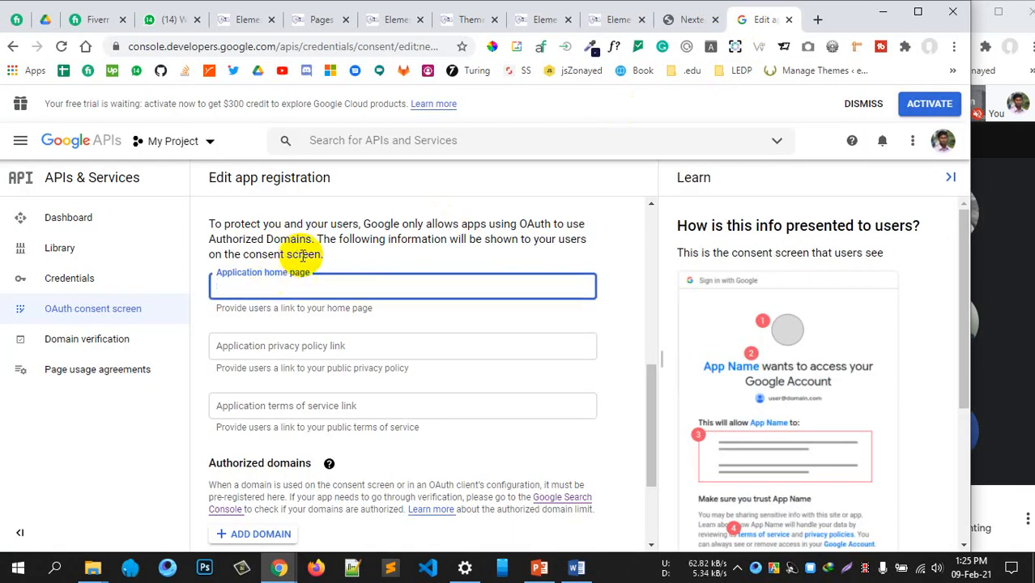
{"action": "scroll", "coordinate": [317, 372], "scroll_direction": "up", "scroll_amount": 1}
{"action": "scroll", "coordinate": [317, 371], "scroll_direction": "down", "scroll_amount": 3}
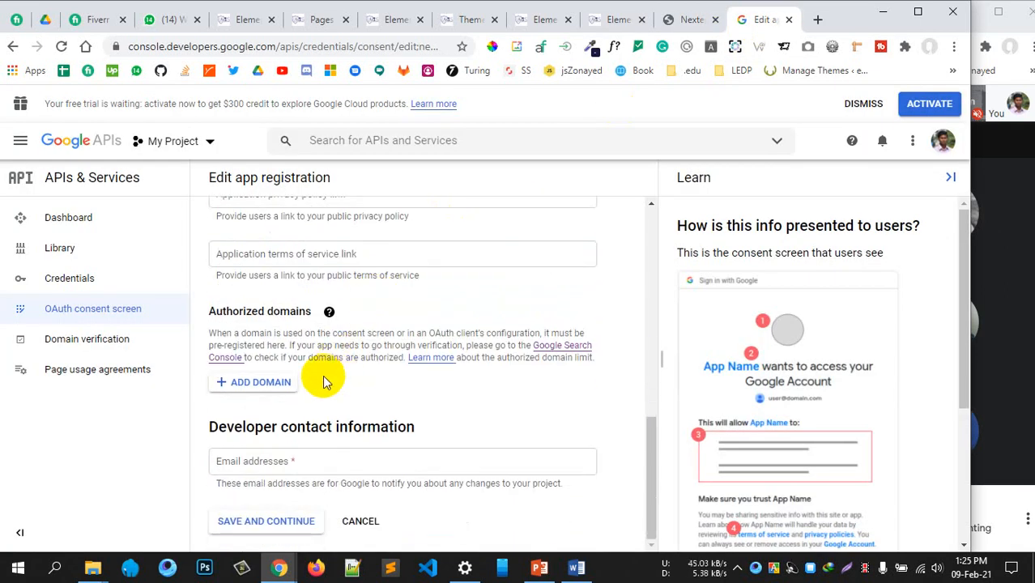
Add an authorized domain entry reading localhost:8081/newspaper, taken from the guide
{"action": "left_click", "coordinate": [260, 381]}
{"action": "left_click", "coordinate": [692, 19]}
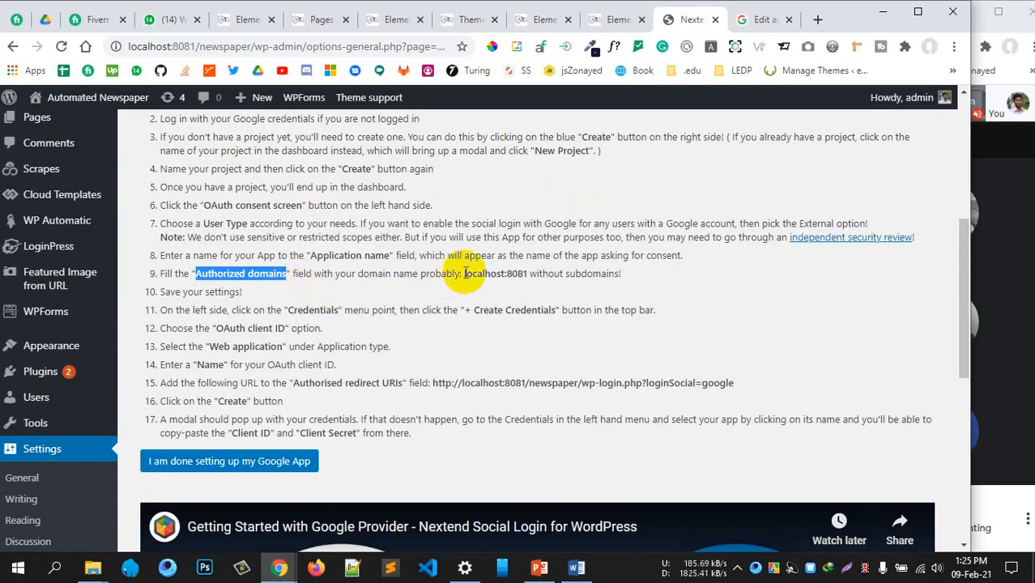
{"action": "left_click_drag", "start_coordinate": [464, 274], "coordinate": [517, 274]}
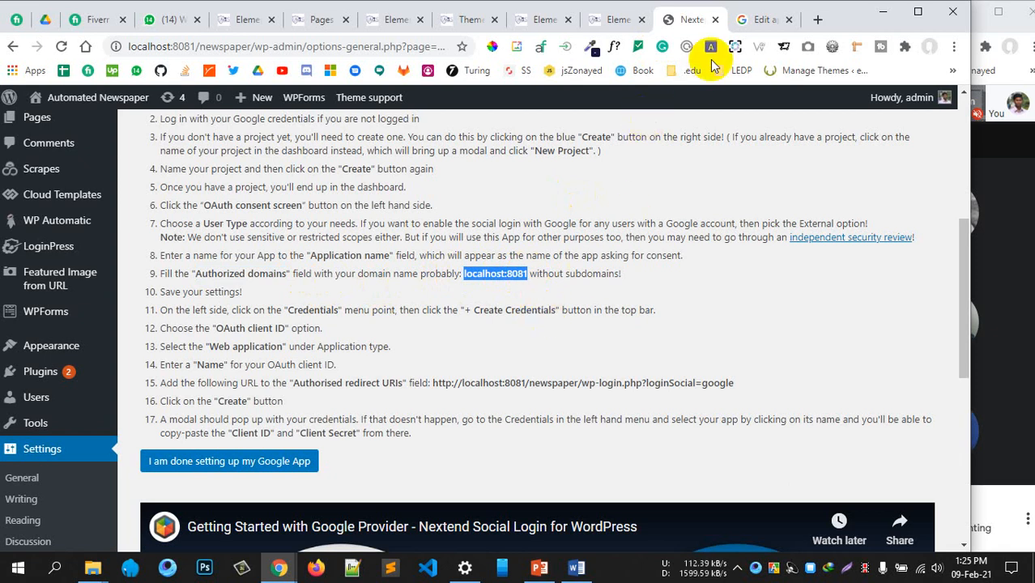
{"action": "left_click", "coordinate": [758, 21]}
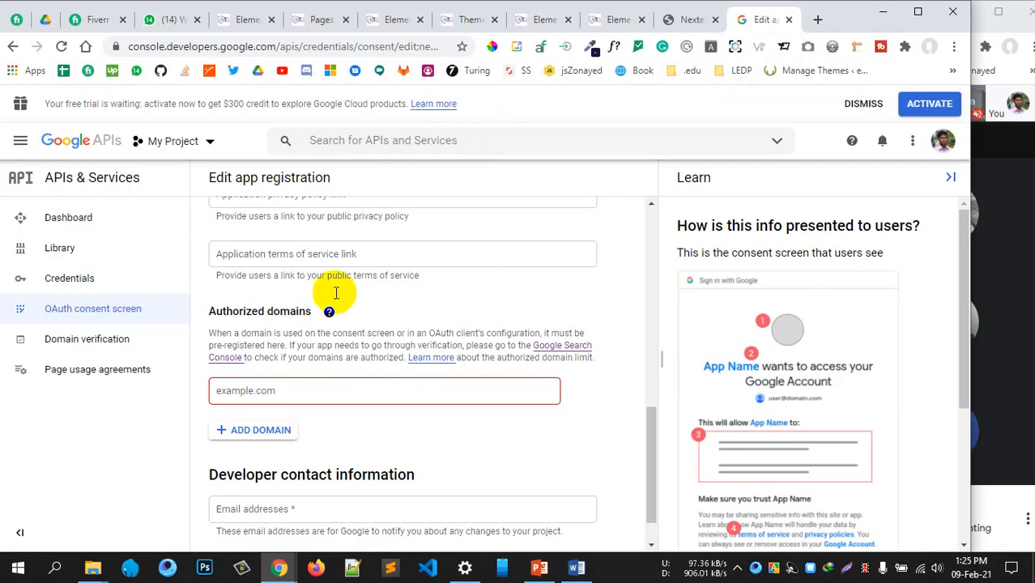
{"action": "left_click", "coordinate": [276, 390]}
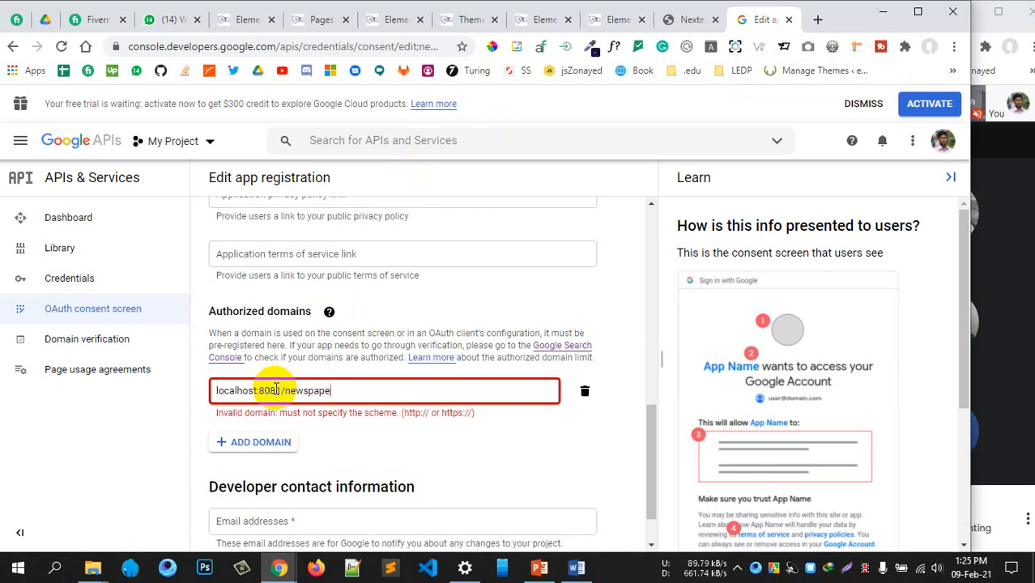
{"action": "left_click", "coordinate": [403, 445]}
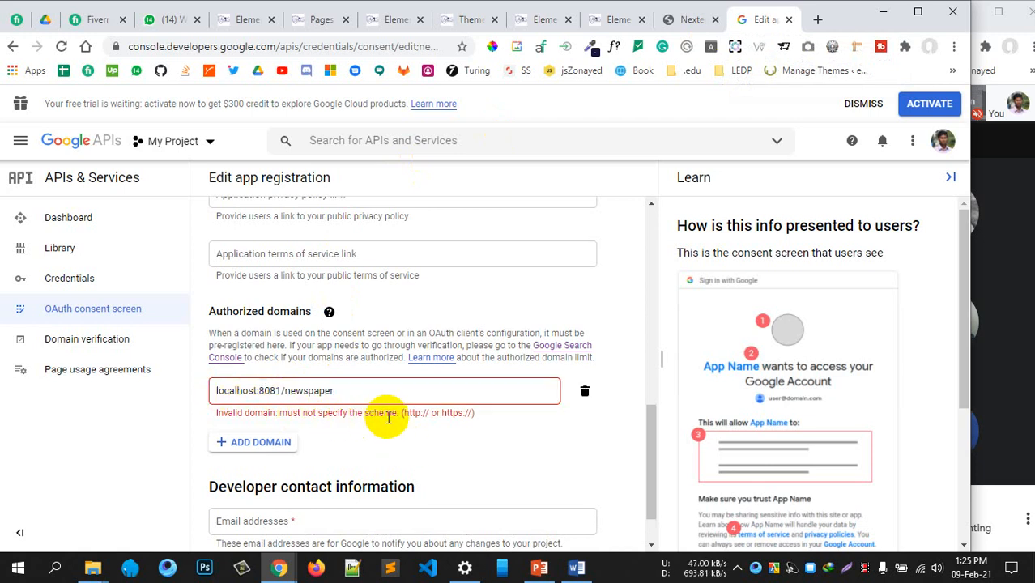
{"action": "left_click", "coordinate": [213, 391]}
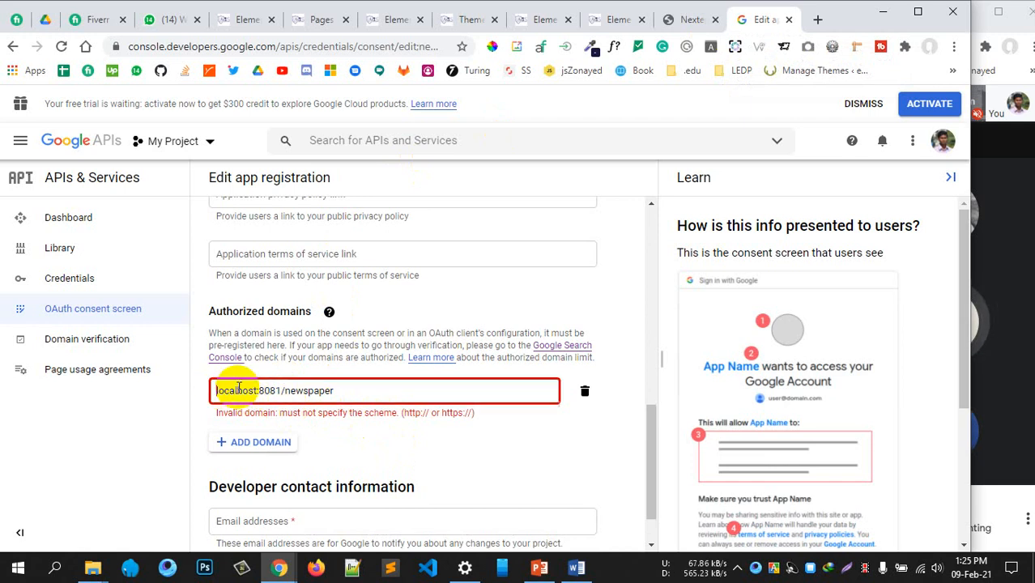
{"action": "type", "text": "https://"}
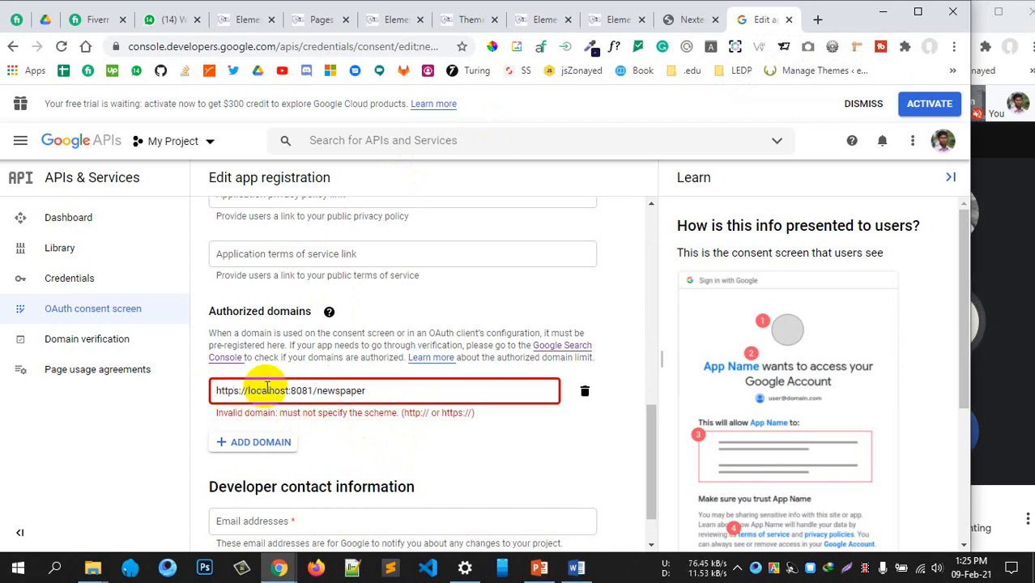
{"action": "left_click", "coordinate": [419, 442]}
{"action": "left_click", "coordinate": [379, 392]}
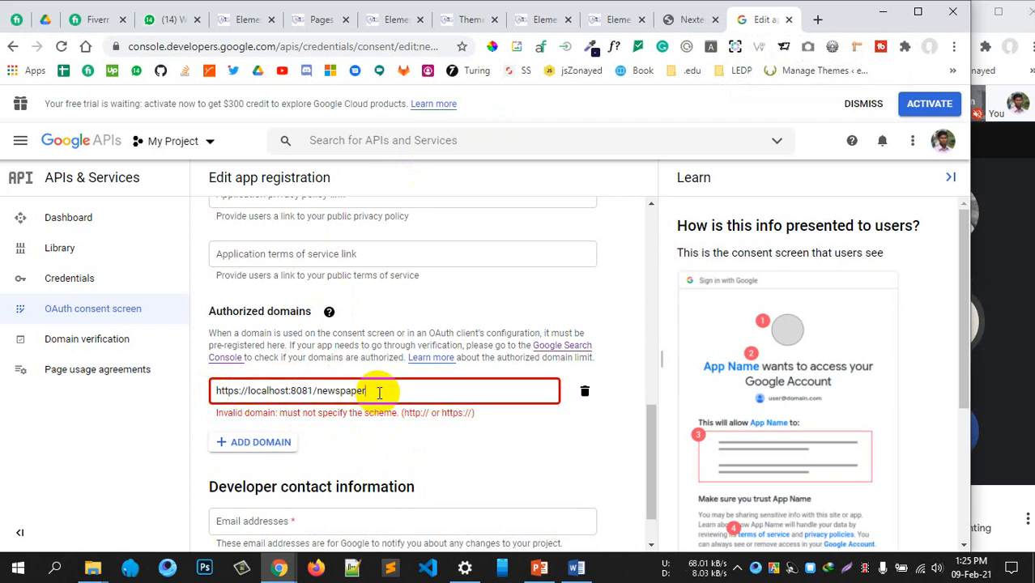
{"action": "left_click", "coordinate": [469, 455]}
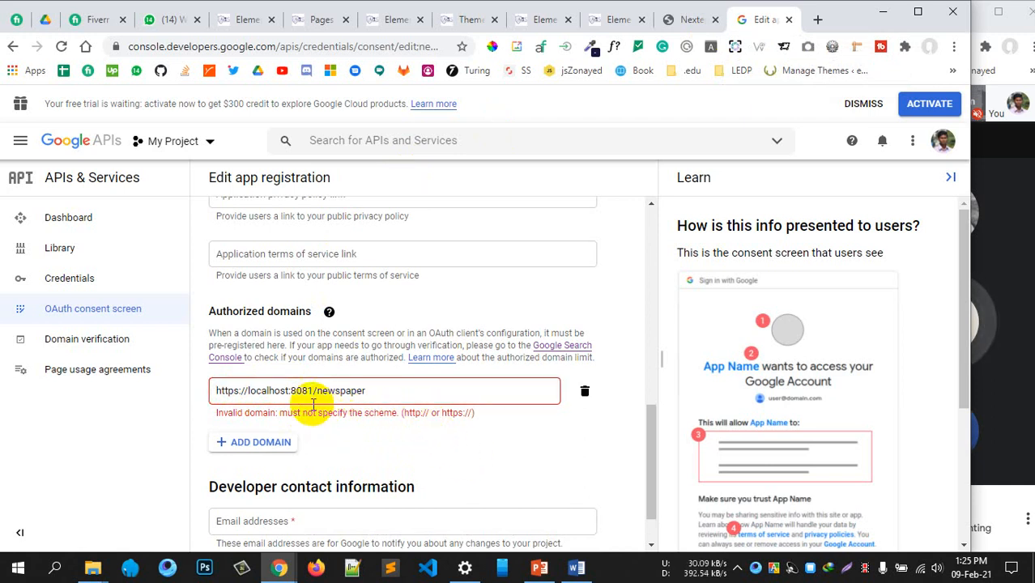
{"action": "left_click", "coordinate": [252, 393]}
{"action": "left_click", "coordinate": [301, 392]}
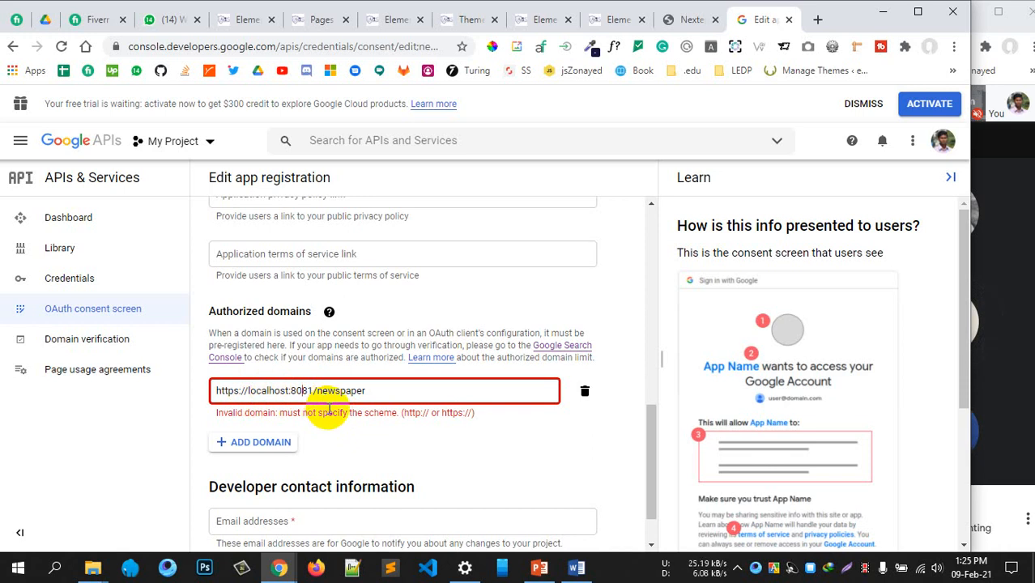
{"action": "left_click", "coordinate": [423, 429]}
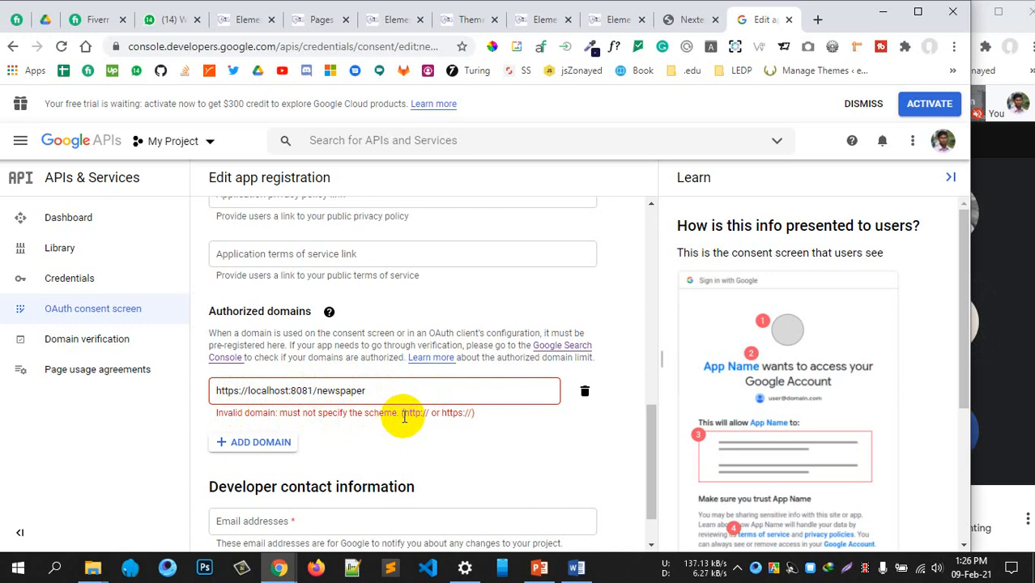
{"action": "left_click", "coordinate": [276, 390]}
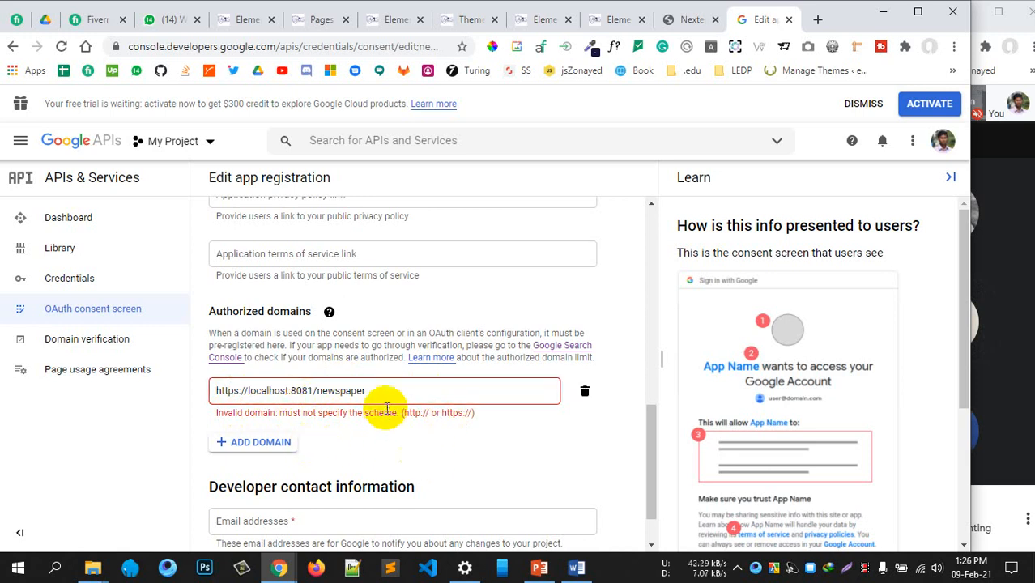
{"action": "scroll", "coordinate": [359, 450], "scroll_direction": "down", "scroll_amount": 1}
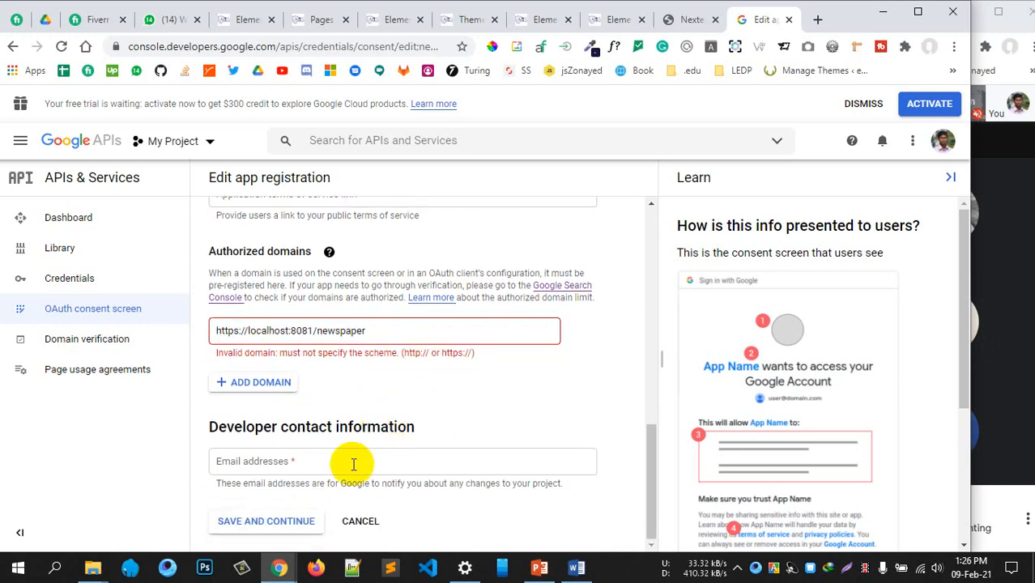
Enter the developer contact e-mail, then reread Nextend step 9 recommending localhost:8081
{"action": "left_click", "coordinate": [324, 468]}
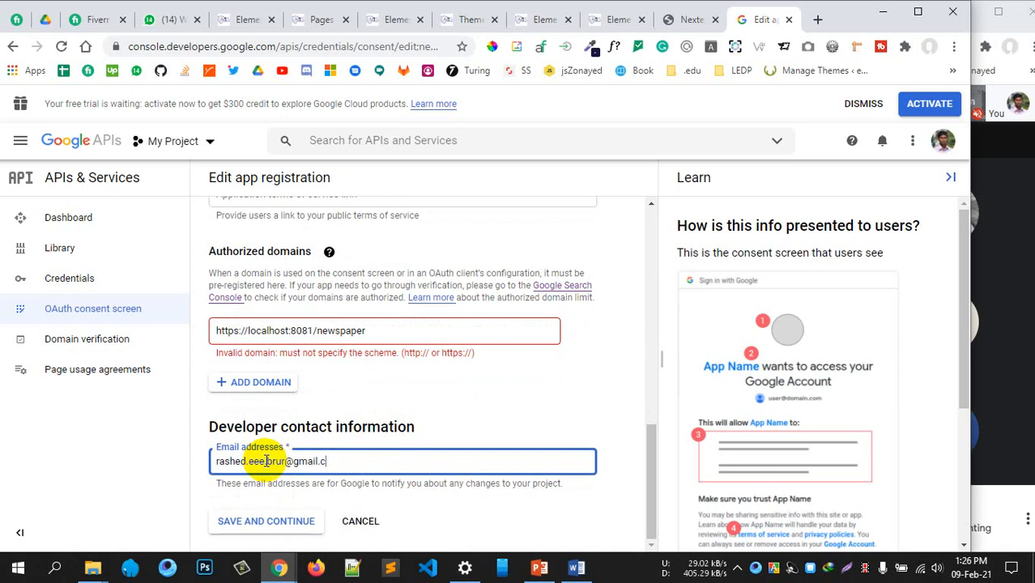
{"action": "key", "text": "Return"}
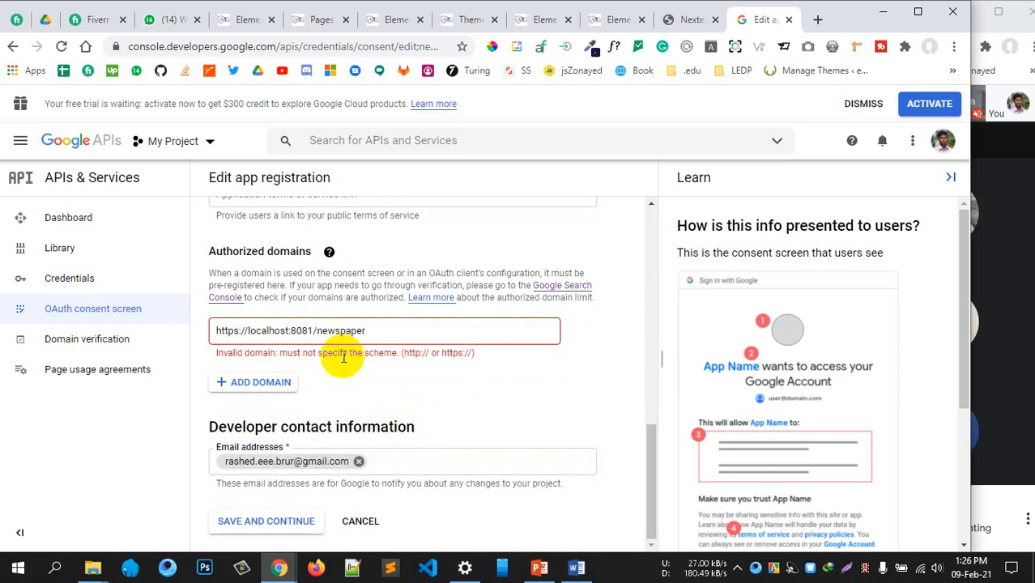
{"action": "left_click", "coordinate": [275, 331]}
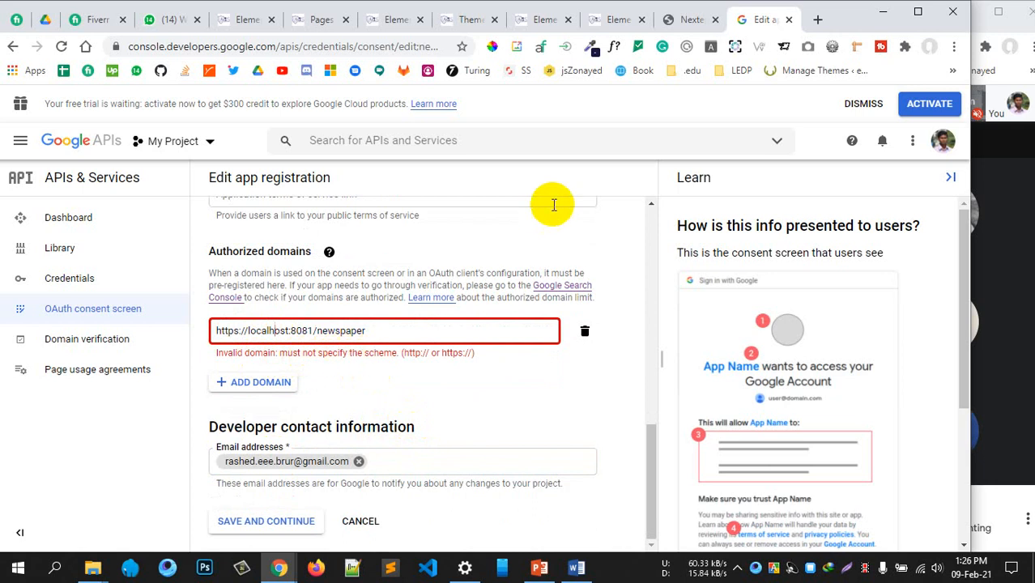
{"action": "left_click", "coordinate": [688, 19]}
{"action": "left_click", "coordinate": [558, 268]}
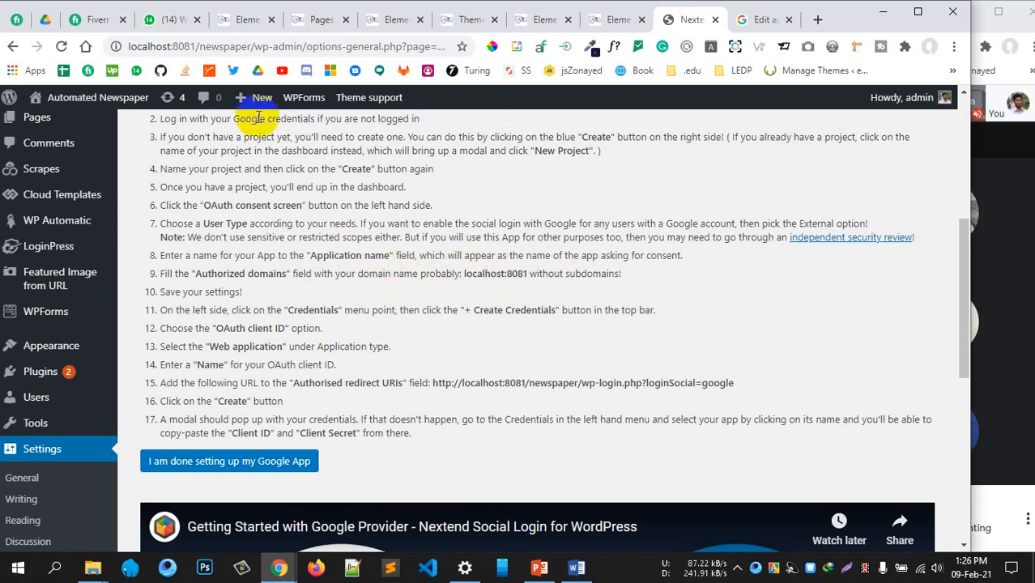
Replace the authorized domain with the site address copied from the address bar
{"action": "left_click", "coordinate": [197, 46]}
{"action": "left_click_drag", "start_coordinate": [199, 46], "coordinate": [81, 45]}
{"action": "key", "text": "ctrl+c"}
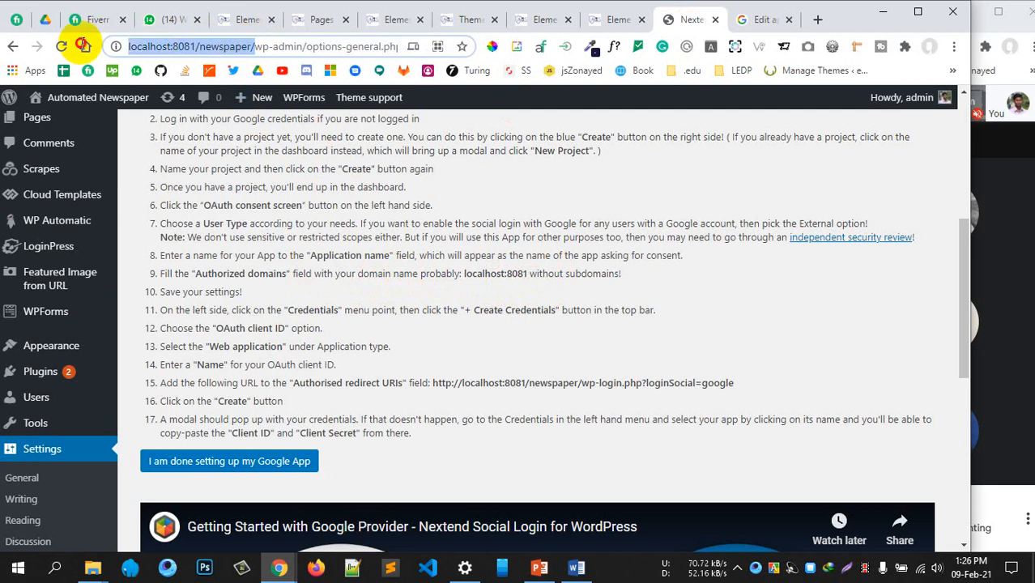
{"action": "left_click", "coordinate": [761, 20]}
{"action": "left_click", "coordinate": [388, 328]}
{"action": "left_click_drag", "start_coordinate": [388, 328], "coordinate": [207, 330]}
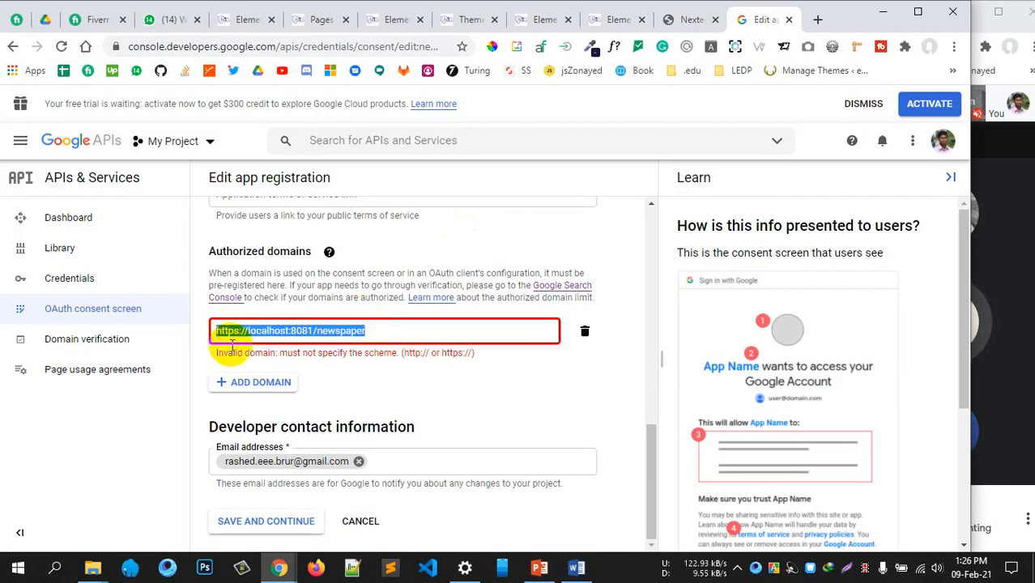
{"action": "key", "text": "ctrl+v"}
{"action": "left_click", "coordinate": [436, 397]}
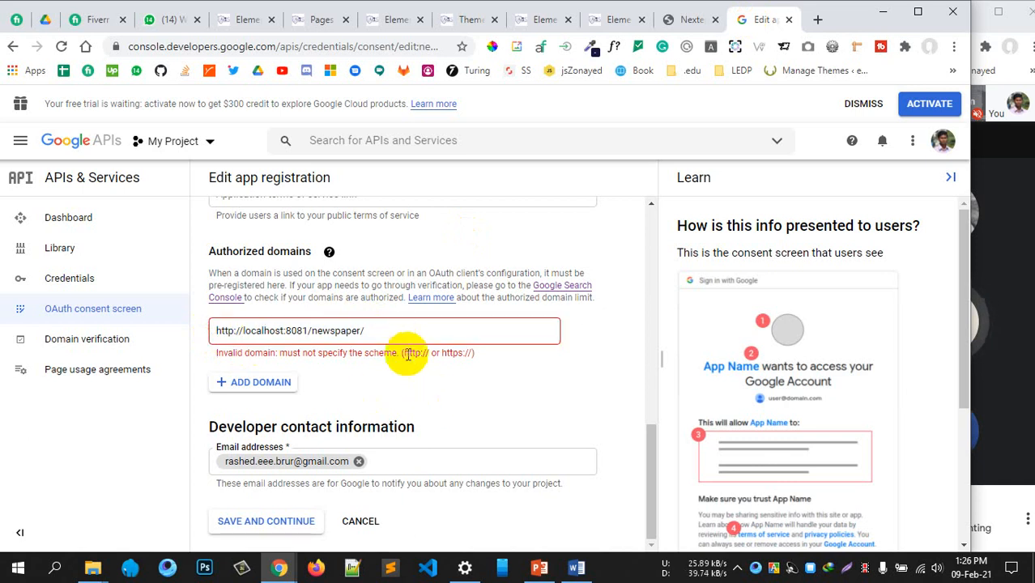
Reread step 9's localhost:8081 guidance and trim the trailing 'newspaper/' from the domain
{"action": "left_click", "coordinate": [688, 20]}
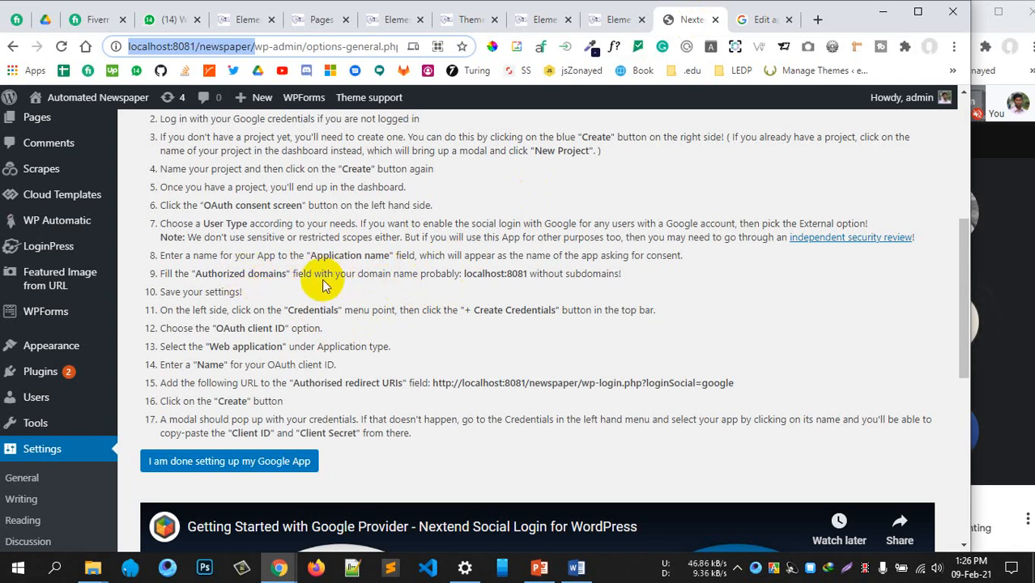
{"action": "left_click", "coordinate": [318, 273]}
{"action": "left_click_drag", "start_coordinate": [317, 273], "coordinate": [452, 278]}
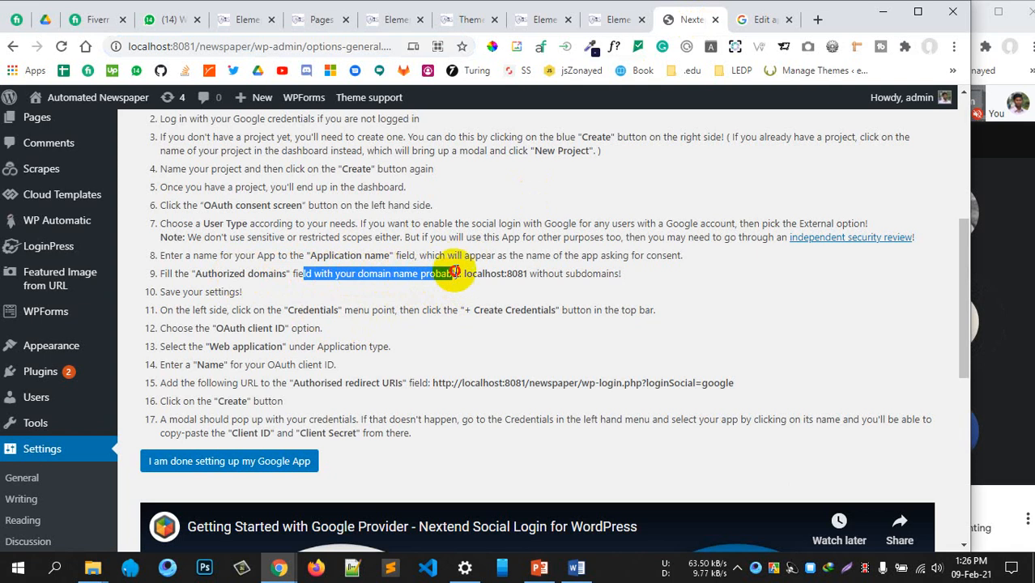
{"action": "double_click", "coordinate": [455, 273]}
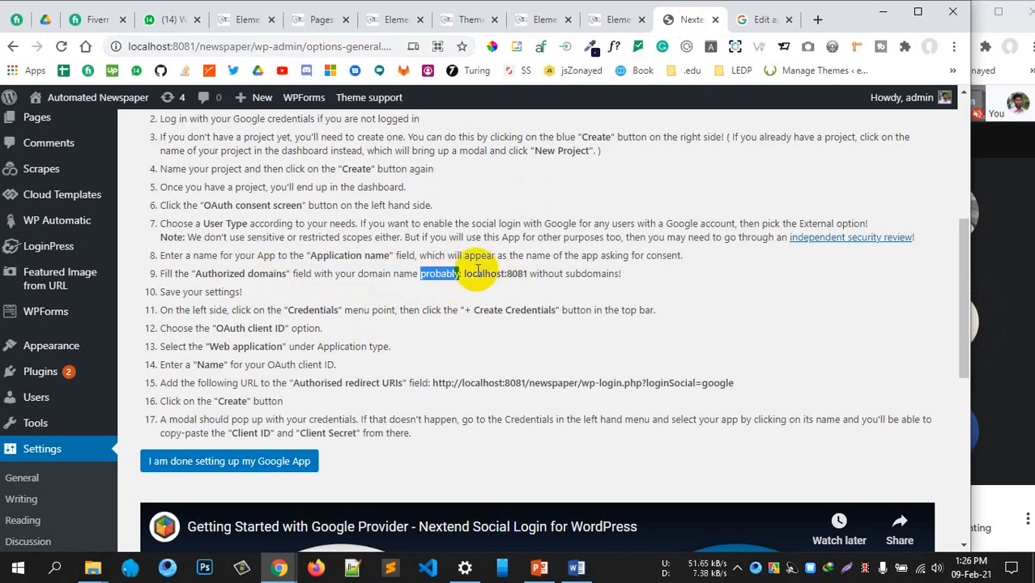
{"action": "left_click", "coordinate": [506, 271]}
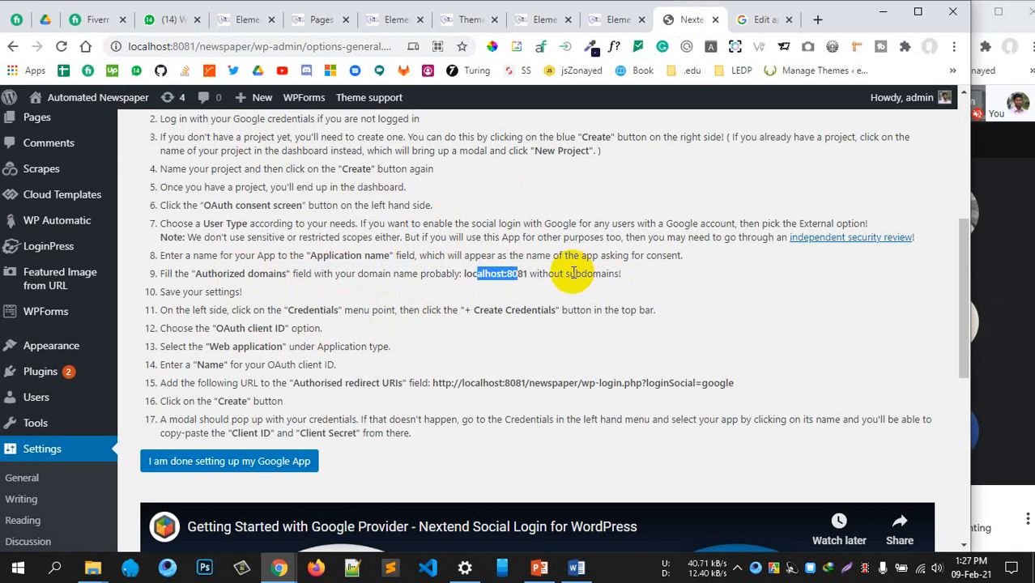
{"action": "left_click_drag", "start_coordinate": [569, 274], "coordinate": [532, 277]}
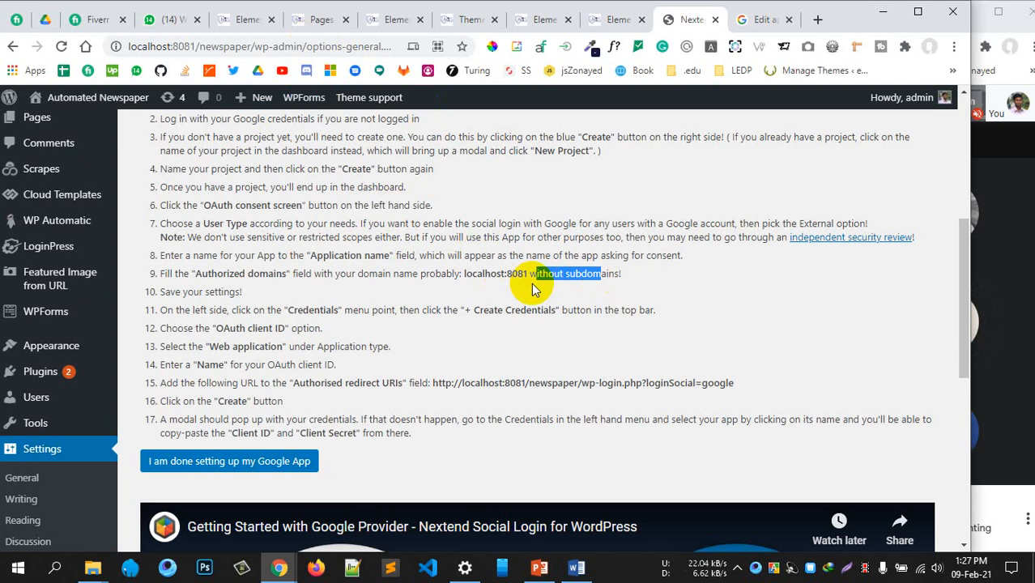
{"action": "left_click", "coordinate": [762, 21]}
{"action": "left_click_drag", "start_coordinate": [366, 330], "coordinate": [309, 329]}
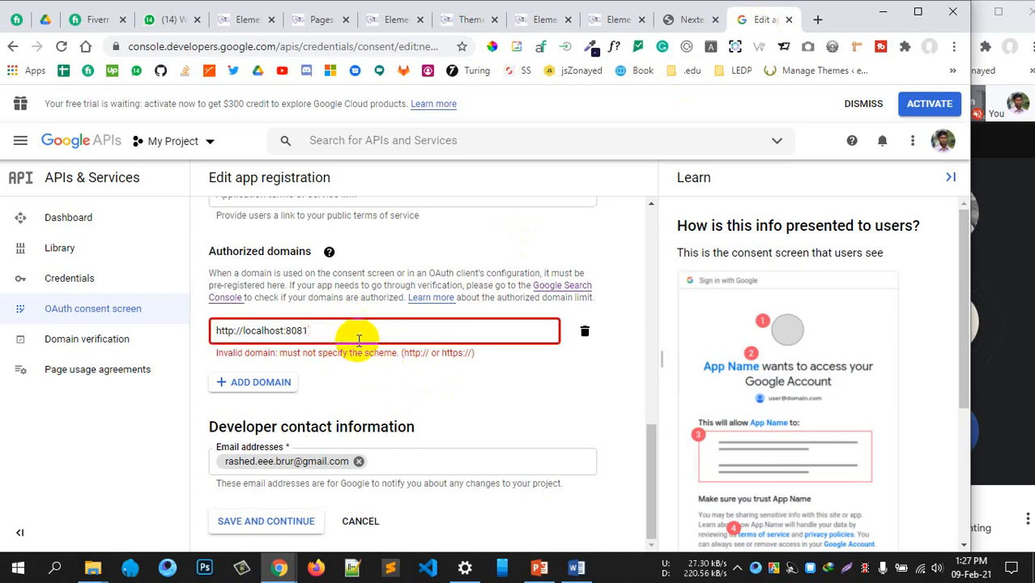
Delete the invalid localhost authorized domain and save the consent screen to reach Scopes
{"action": "left_click", "coordinate": [418, 383]}
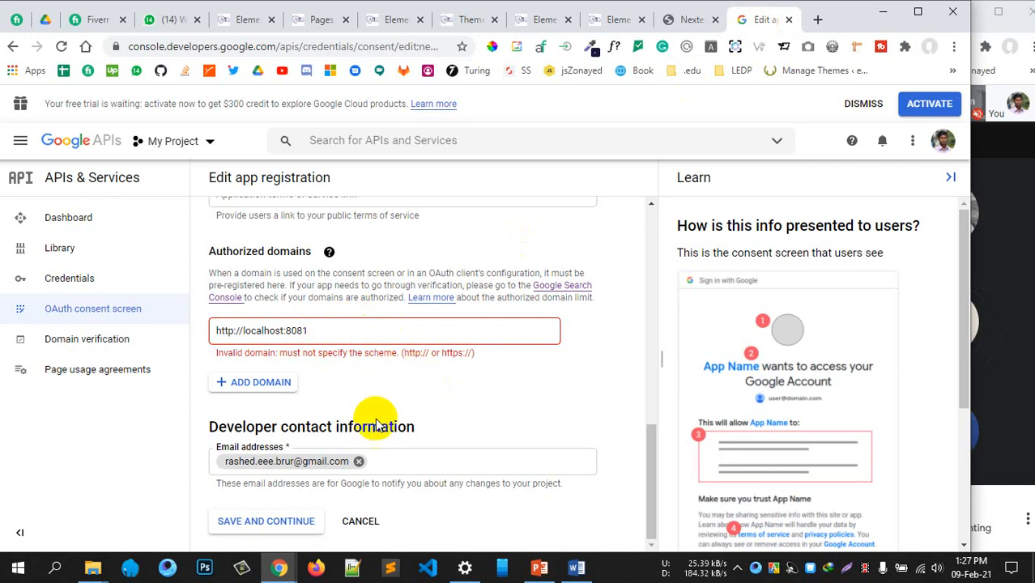
{"action": "left_click", "coordinate": [280, 521]}
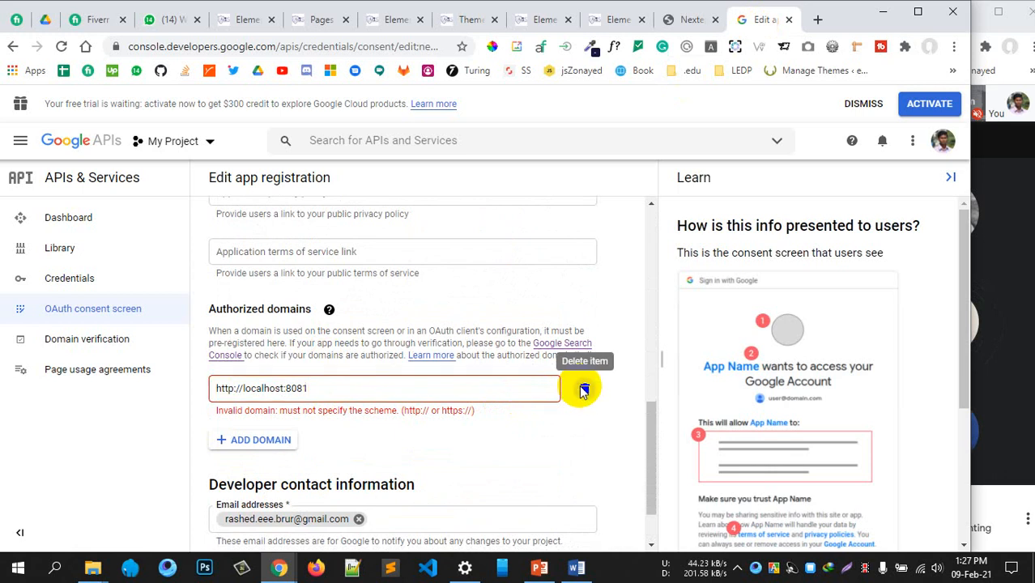
{"action": "left_click", "coordinate": [585, 389]}
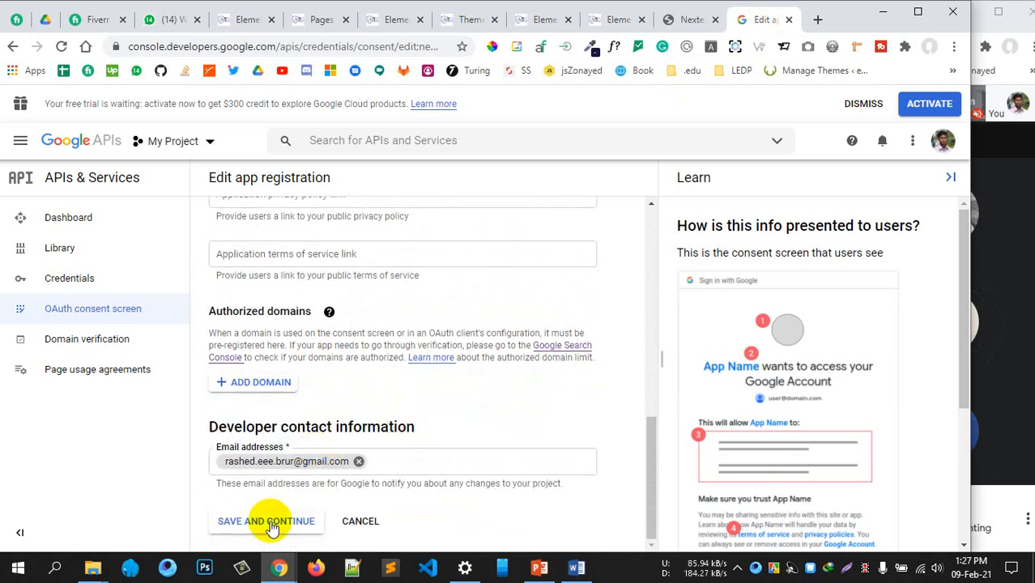
{"action": "scroll", "coordinate": [388, 375], "scroll_direction": "up", "scroll_amount": 5}
{"action": "scroll", "coordinate": [388, 373], "scroll_direction": "down", "scroll_amount": 5}
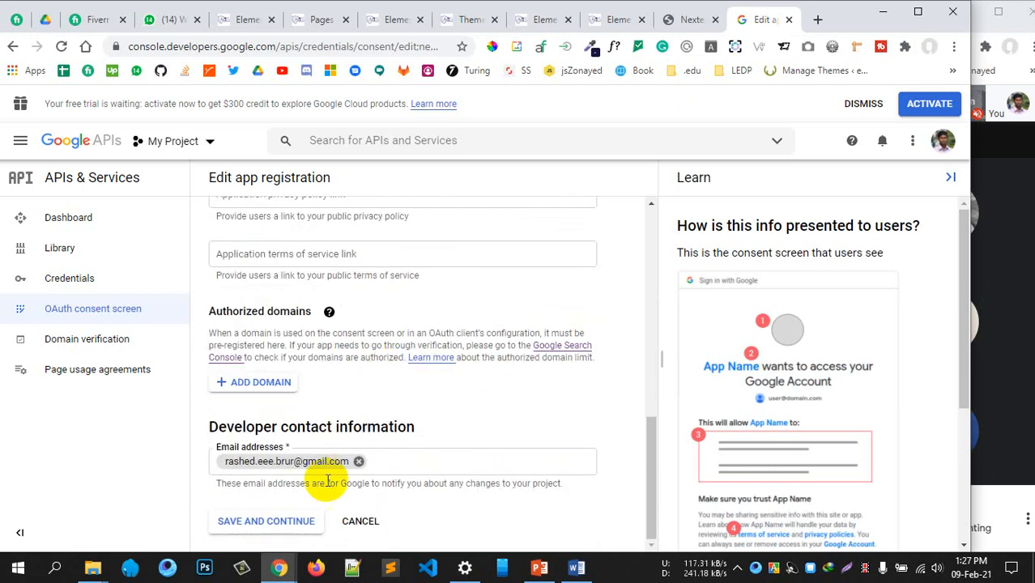
{"action": "left_click", "coordinate": [251, 523]}
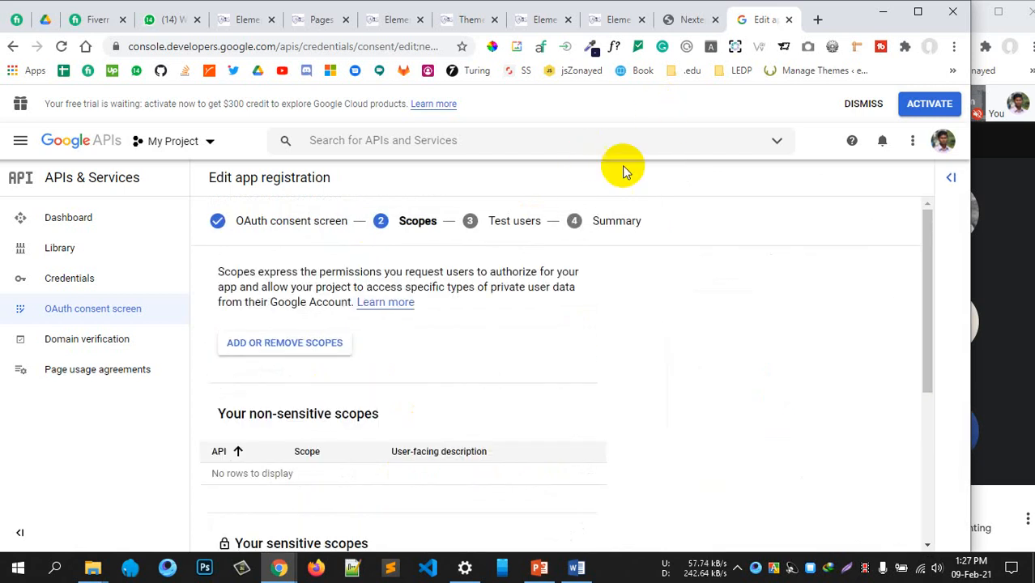
Read Nextend steps 11–14: create credentials, OAuth client ID, Web application, client name
{"action": "scroll", "coordinate": [485, 229], "scroll_direction": "down", "scroll_amount": 1}
{"action": "left_click", "coordinate": [687, 20]}
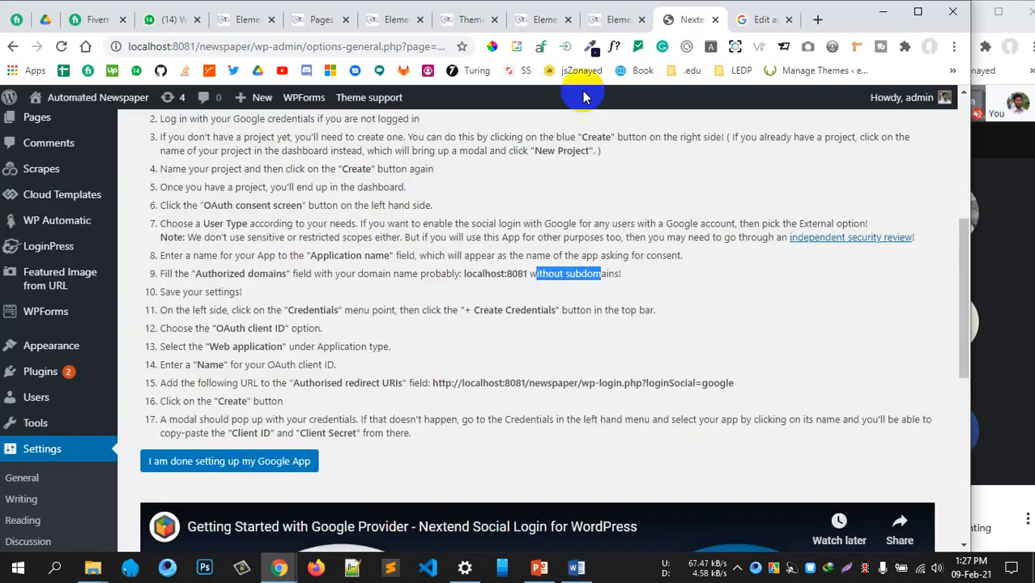
{"action": "left_click", "coordinate": [444, 272]}
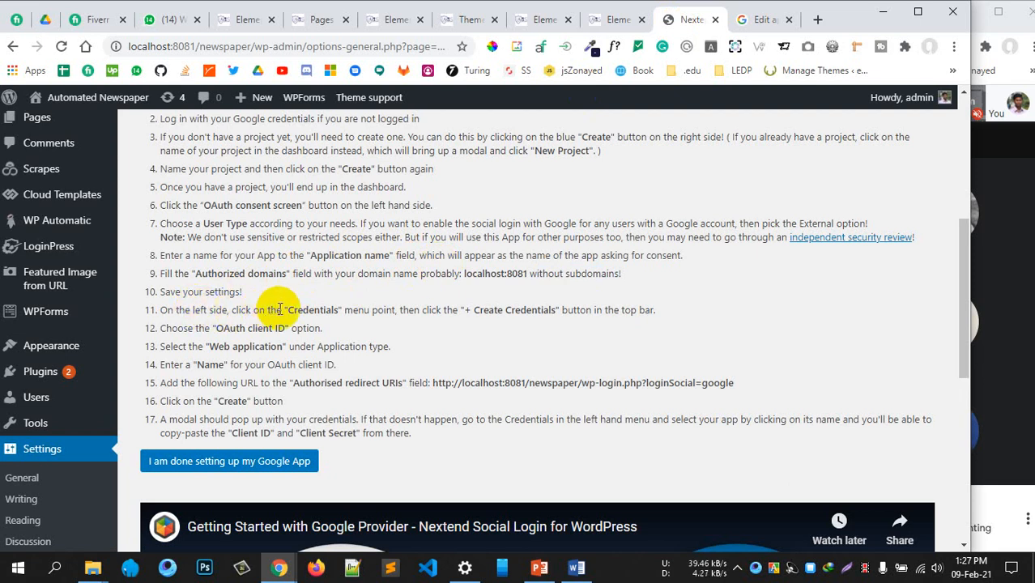
{"action": "left_click_drag", "start_coordinate": [358, 309], "coordinate": [559, 310]}
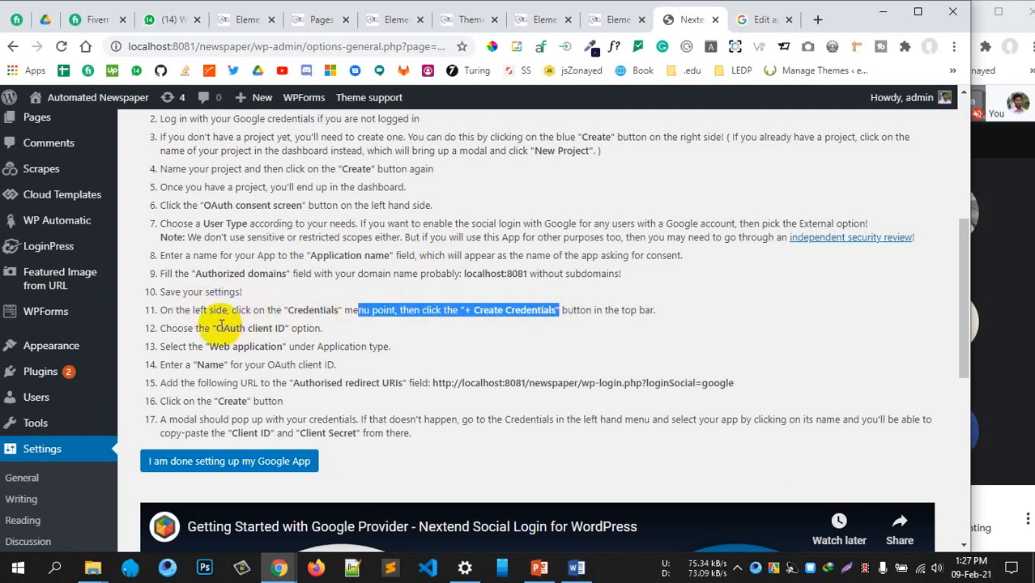
{"action": "left_click_drag", "start_coordinate": [215, 328], "coordinate": [298, 329]}
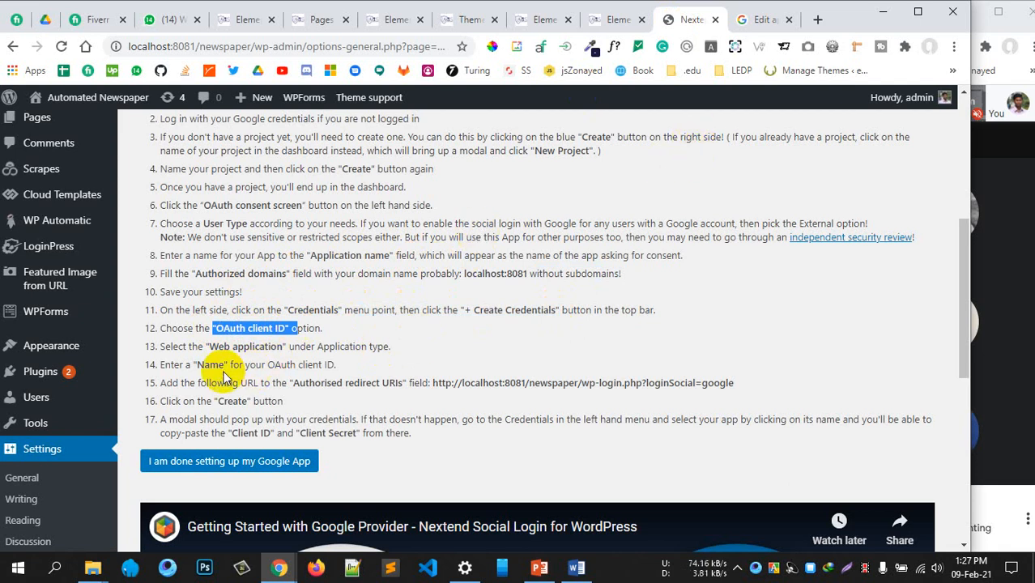
{"action": "left_click_drag", "start_coordinate": [204, 347], "coordinate": [308, 346]}
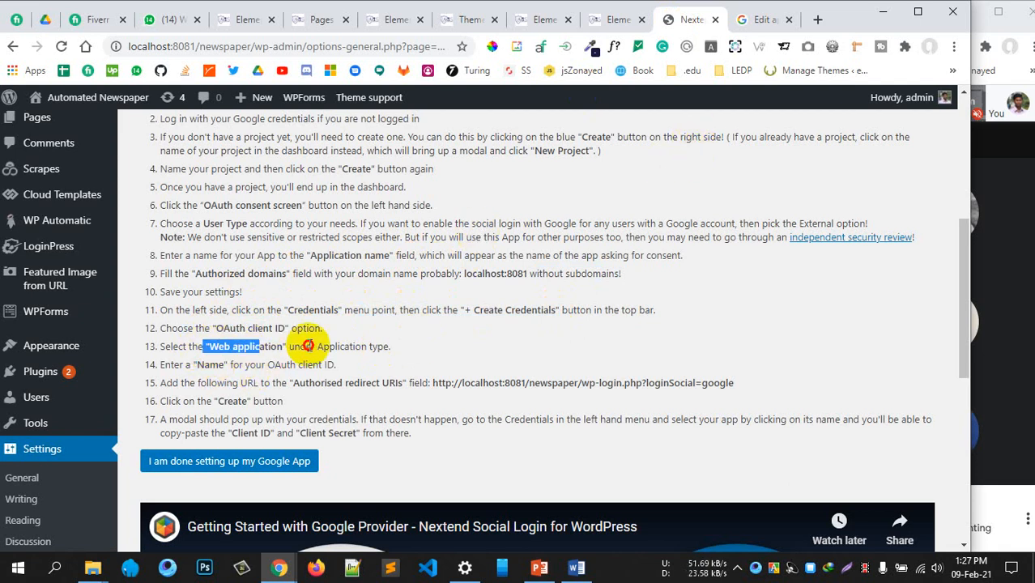
{"action": "left_click_drag", "start_coordinate": [162, 364], "coordinate": [275, 368]}
{"action": "left_click", "coordinate": [761, 19]}
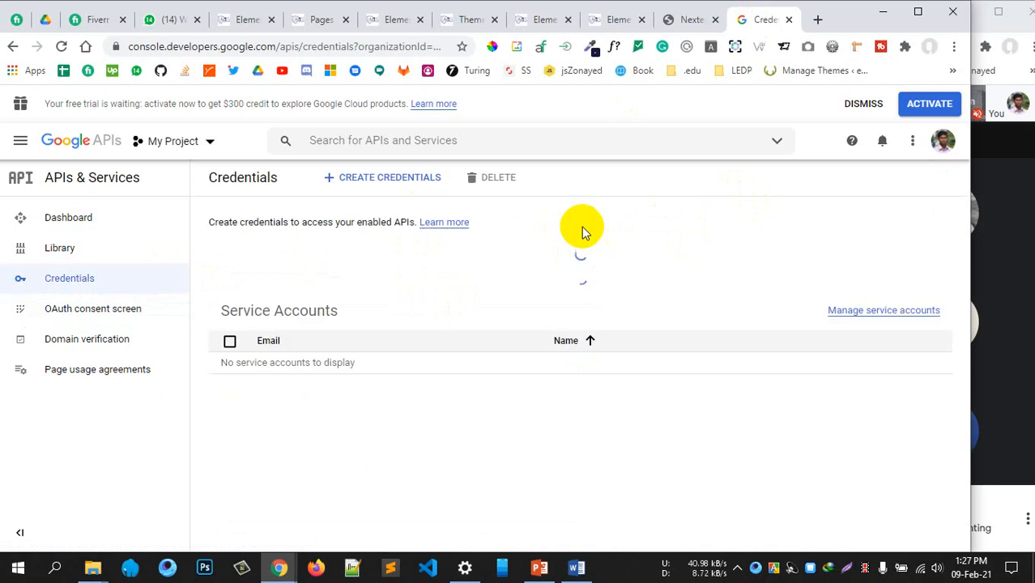
Start a new OAuth client ID with application type Web application
{"action": "left_click", "coordinate": [356, 179]}
{"action": "left_click", "coordinate": [417, 255]}
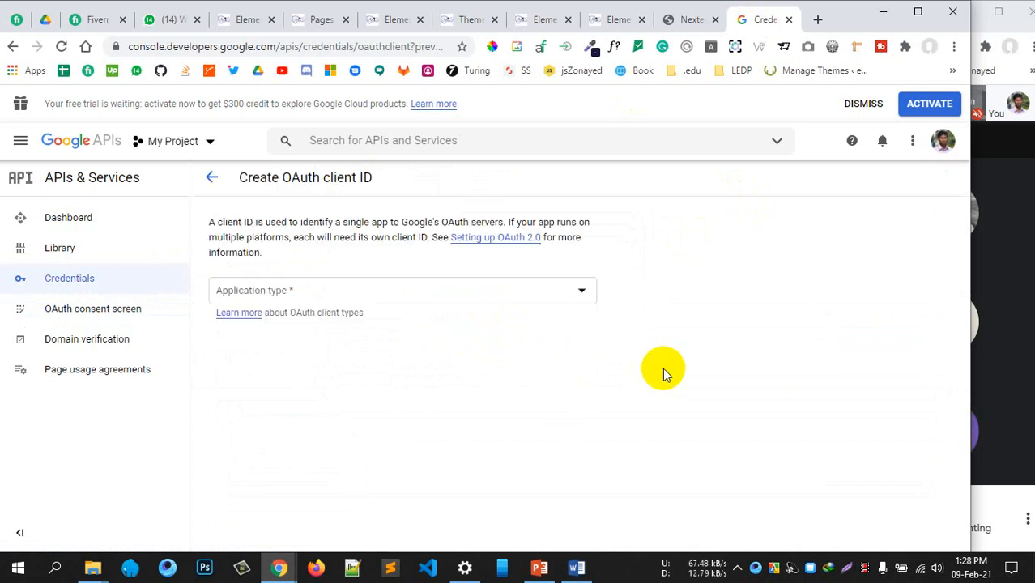
{"action": "left_click", "coordinate": [520, 296]}
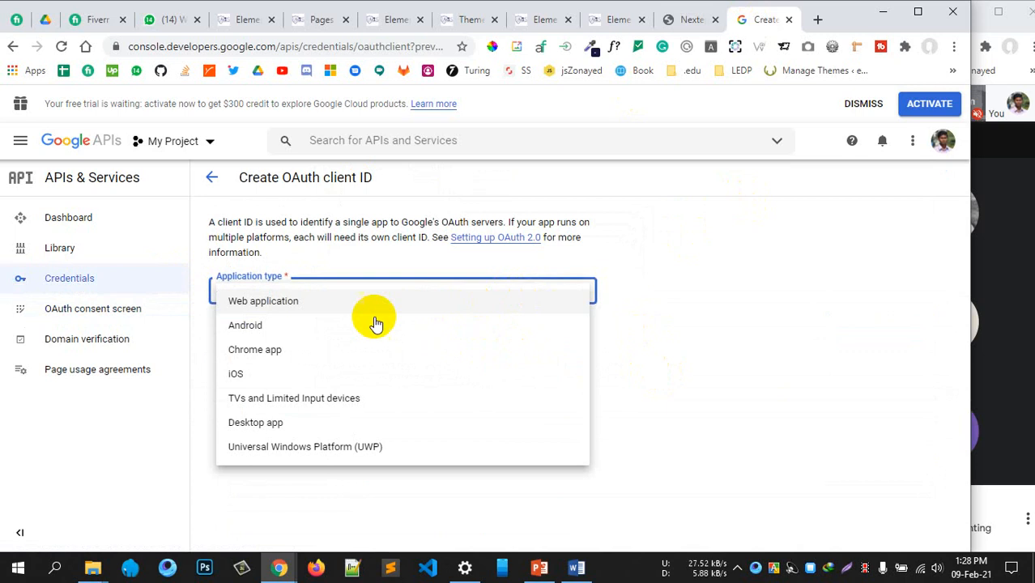
{"action": "left_click", "coordinate": [324, 307]}
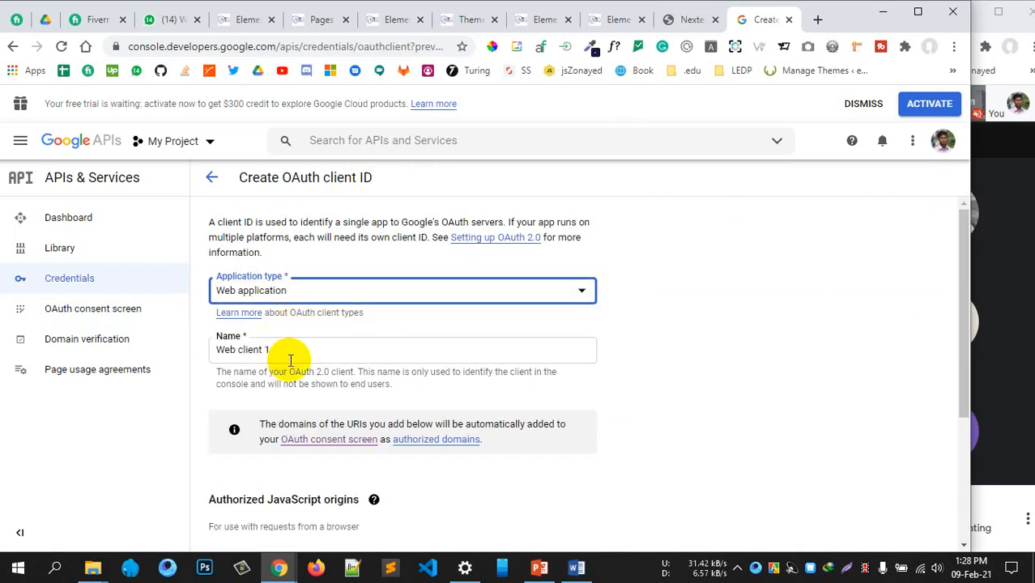
{"action": "scroll", "coordinate": [318, 341], "scroll_direction": "down", "scroll_amount": 3}
{"action": "scroll", "coordinate": [319, 342], "scroll_direction": "down", "scroll_amount": 1}
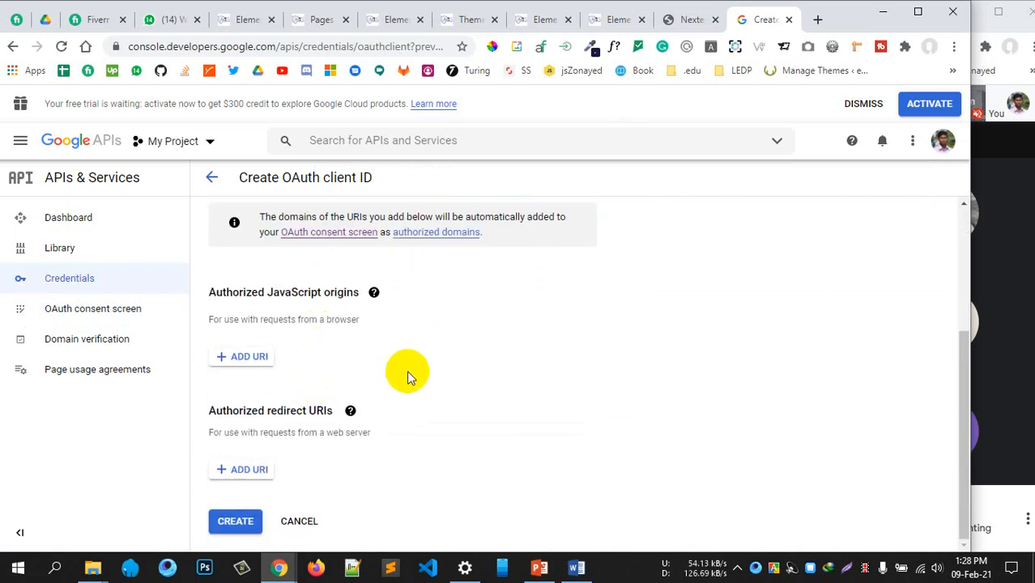
{"action": "left_click", "coordinate": [689, 20]}
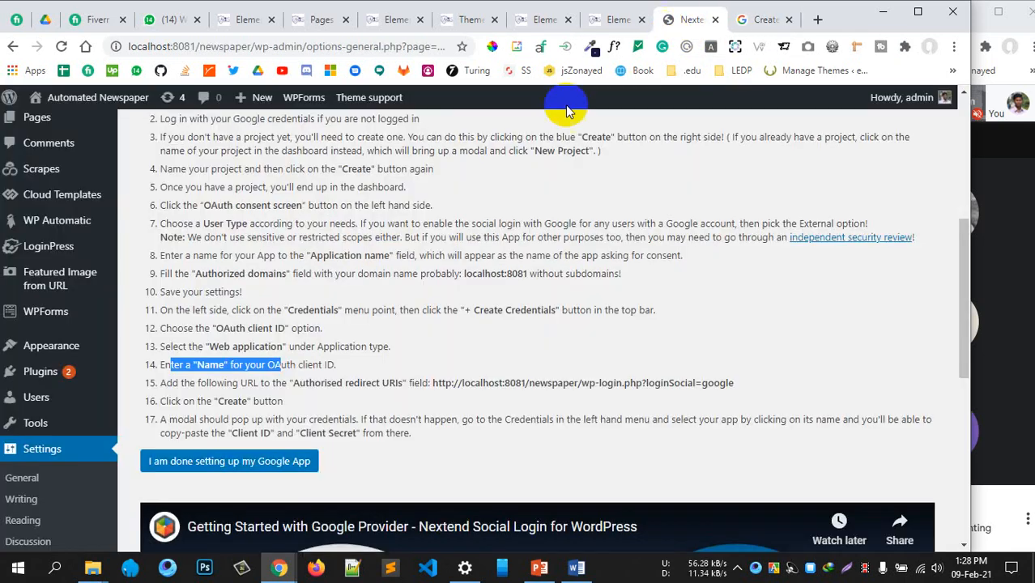
{"action": "left_click", "coordinate": [322, 386]}
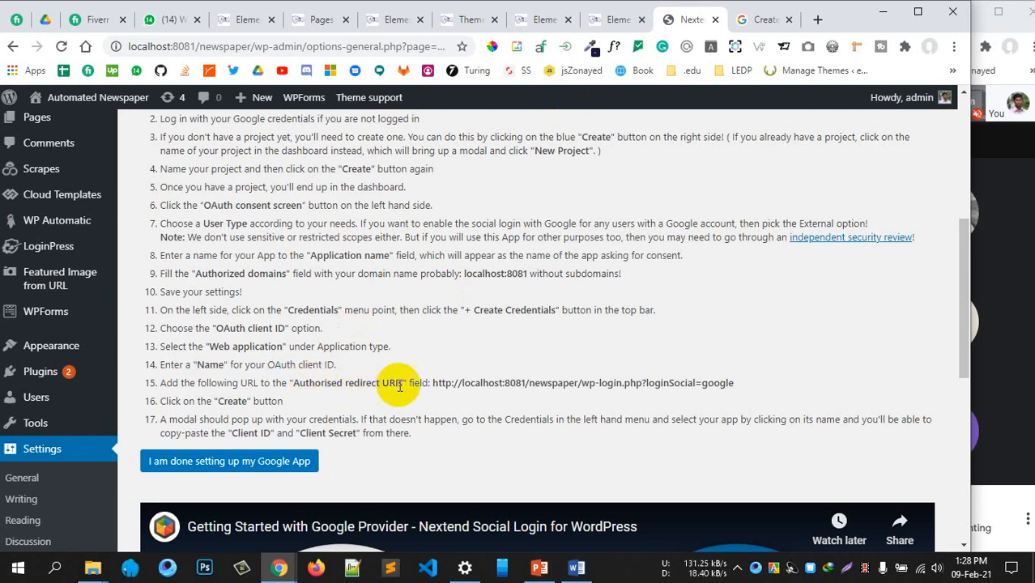
{"action": "left_click_drag", "start_coordinate": [432, 385], "coordinate": [732, 377]}
{"action": "key", "text": "ctrl+c"}
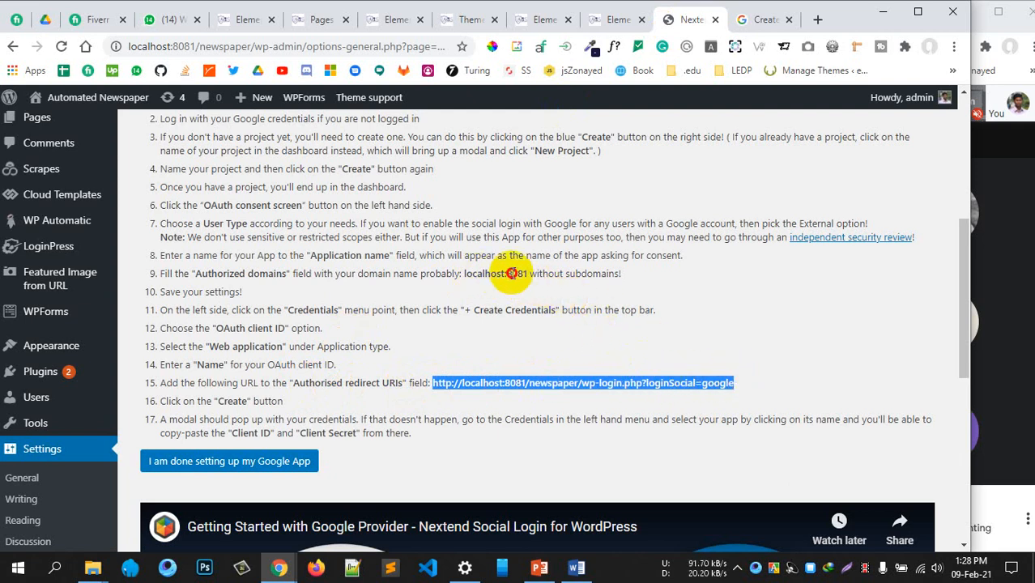
{"action": "left_click_drag", "start_coordinate": [472, 273], "coordinate": [563, 274]}
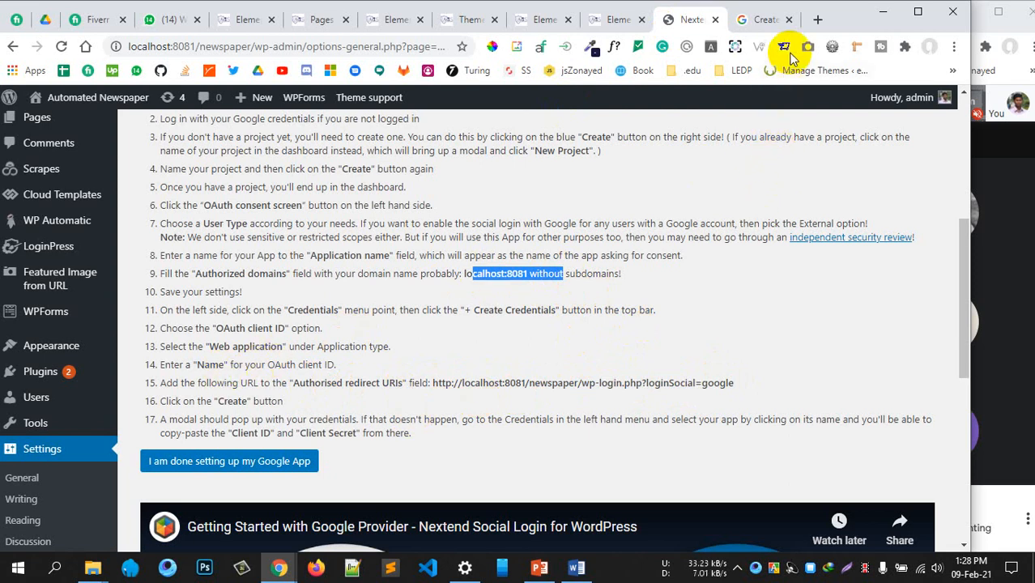
{"action": "left_click", "coordinate": [765, 21]}
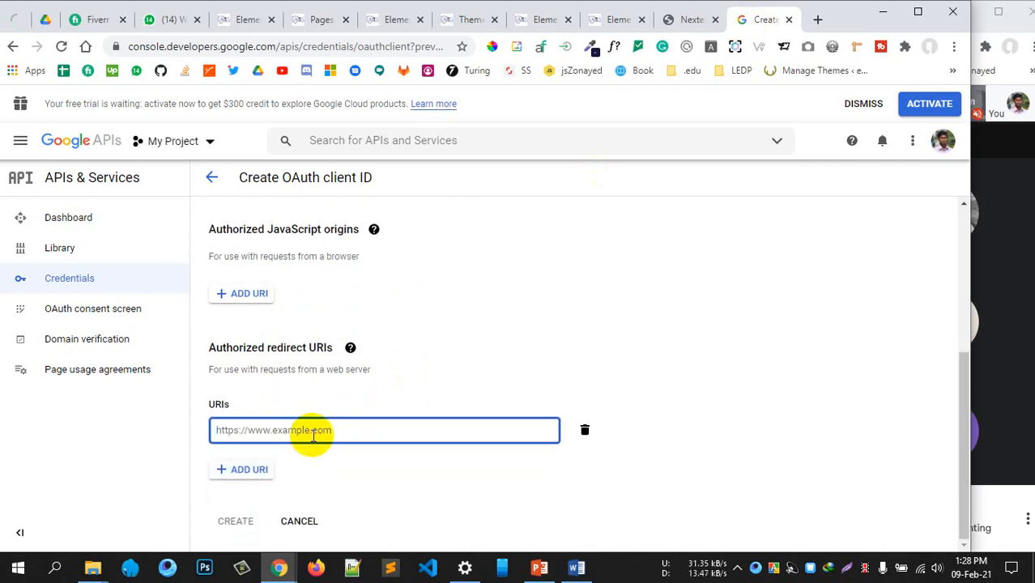
{"action": "key", "text": "ctrl+v"}
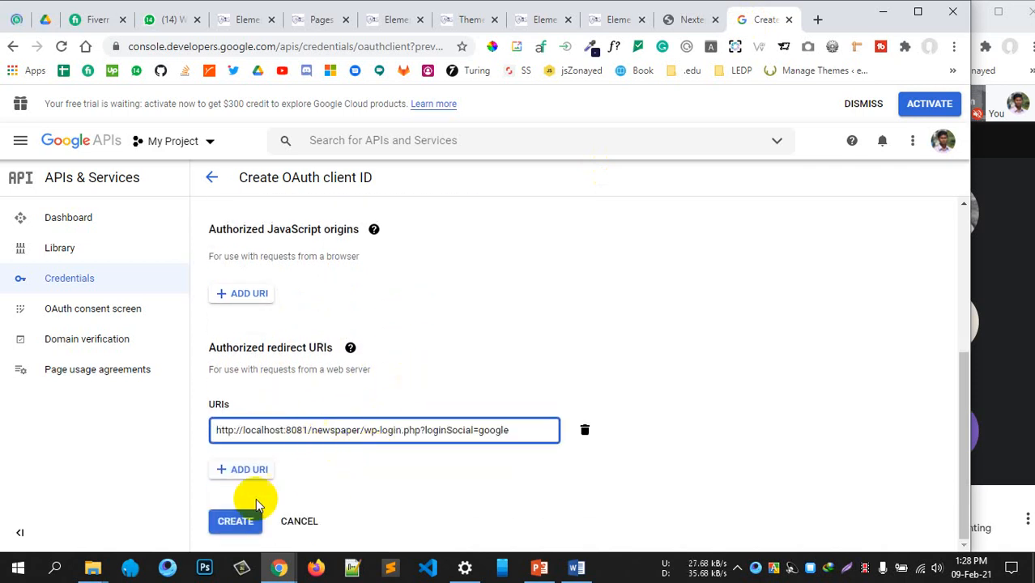
{"action": "left_click", "coordinate": [253, 515]}
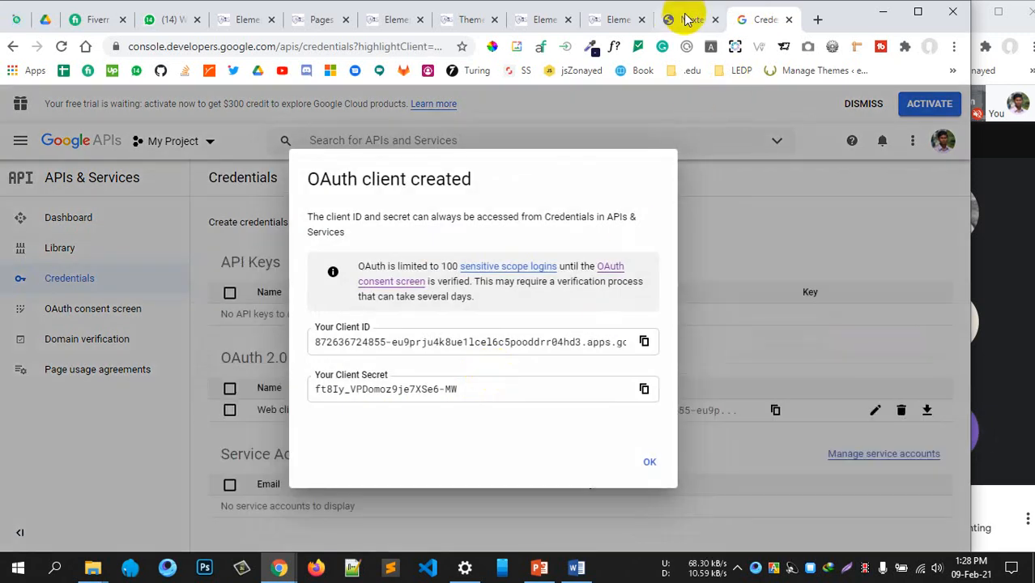
{"action": "left_click", "coordinate": [687, 18]}
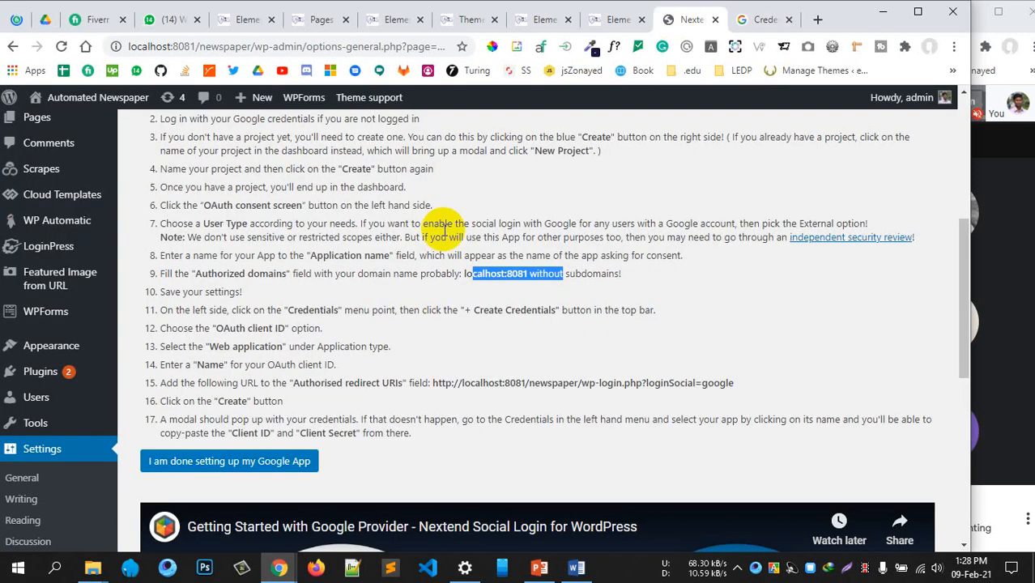
Confirm the Google app setup is done to reach the Client ID and Secret fields
{"action": "scroll", "coordinate": [364, 275], "scroll_direction": "down", "scroll_amount": 2}
{"action": "left_click", "coordinate": [259, 235]}
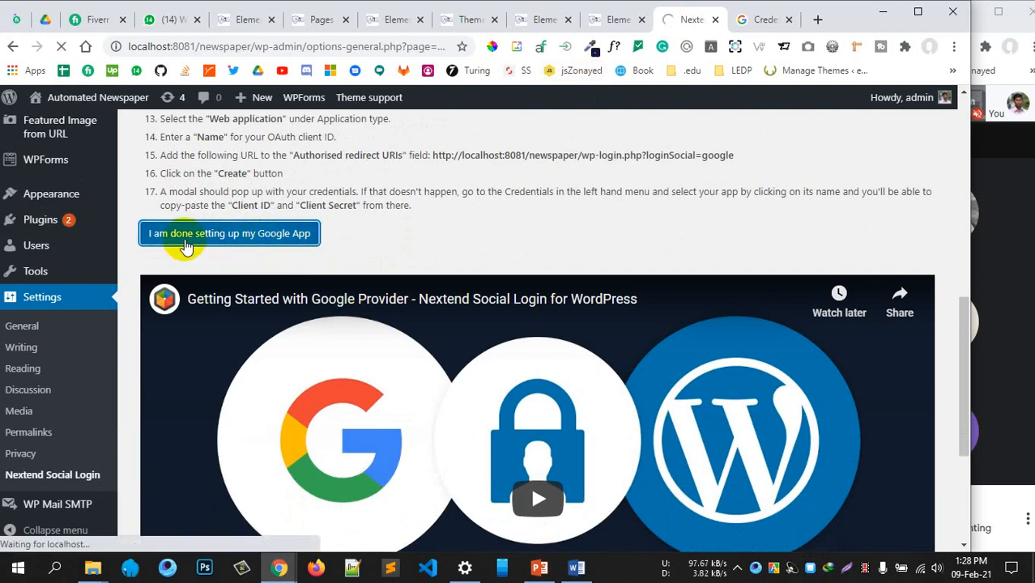
{"action": "scroll", "coordinate": [363, 234], "scroll_direction": "up", "scroll_amount": 2}
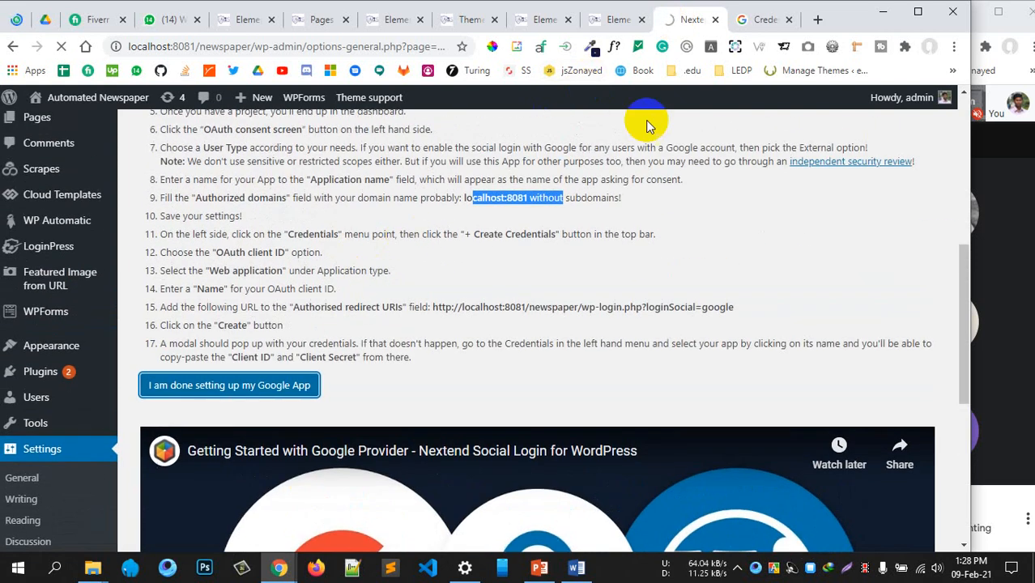
{"action": "scroll", "coordinate": [634, 277], "scroll_direction": "up", "scroll_amount": 2}
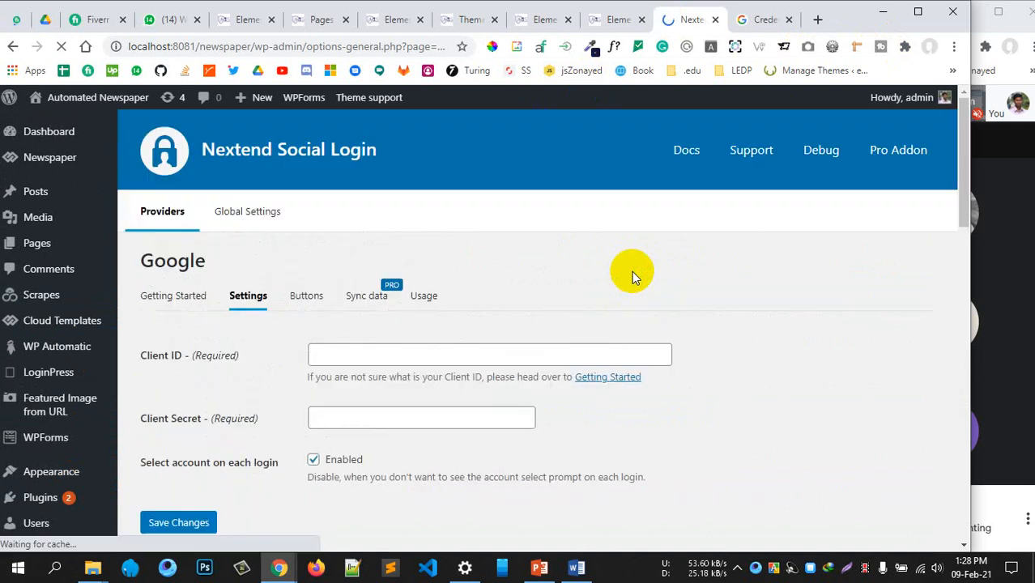
{"action": "scroll", "coordinate": [631, 270], "scroll_direction": "down", "scroll_amount": 1}
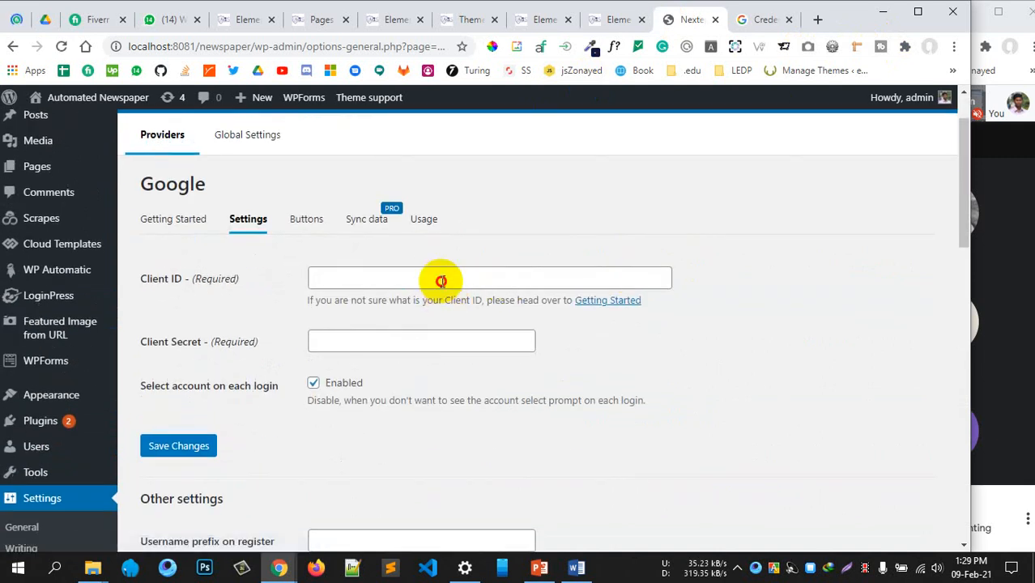
{"action": "left_click", "coordinate": [441, 277]}
{"action": "left_click", "coordinate": [407, 345]}
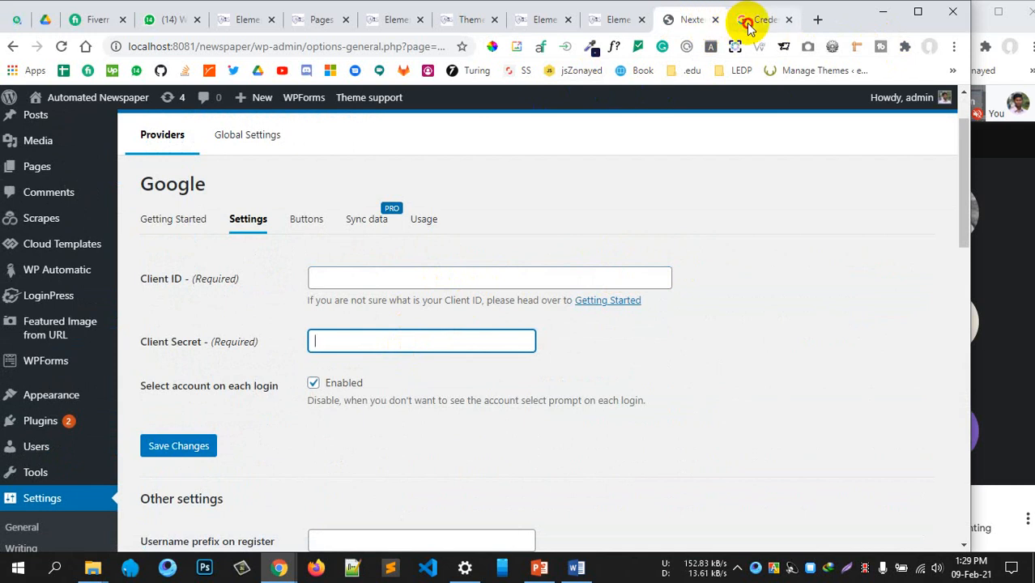
Copy the OAuth client ID from Google Cloud into Nextend's Client ID field
{"action": "left_click", "coordinate": [746, 19]}
{"action": "left_click", "coordinate": [644, 341]}
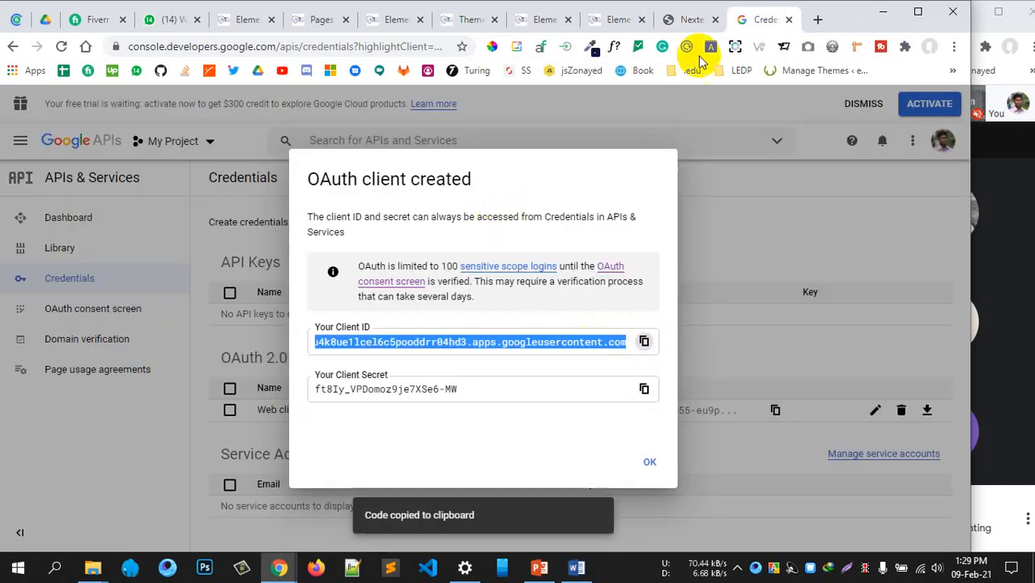
{"action": "left_click", "coordinate": [690, 18]}
{"action": "left_click", "coordinate": [436, 278]}
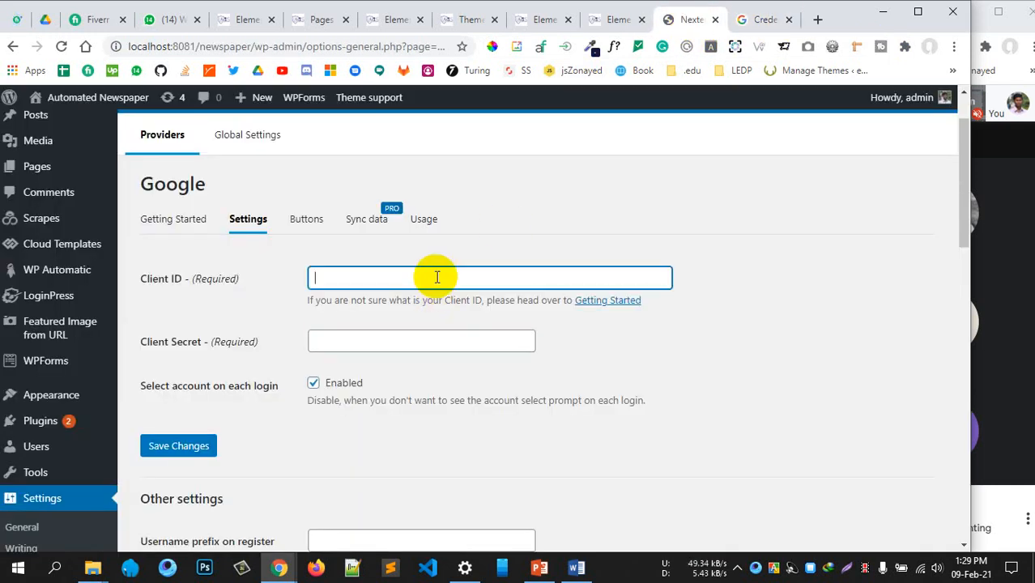
{"action": "key", "text": "ctrl+v"}
Copy the client secret from Google Cloud into Nextend's Client Secret field
{"action": "left_click", "coordinate": [751, 27]}
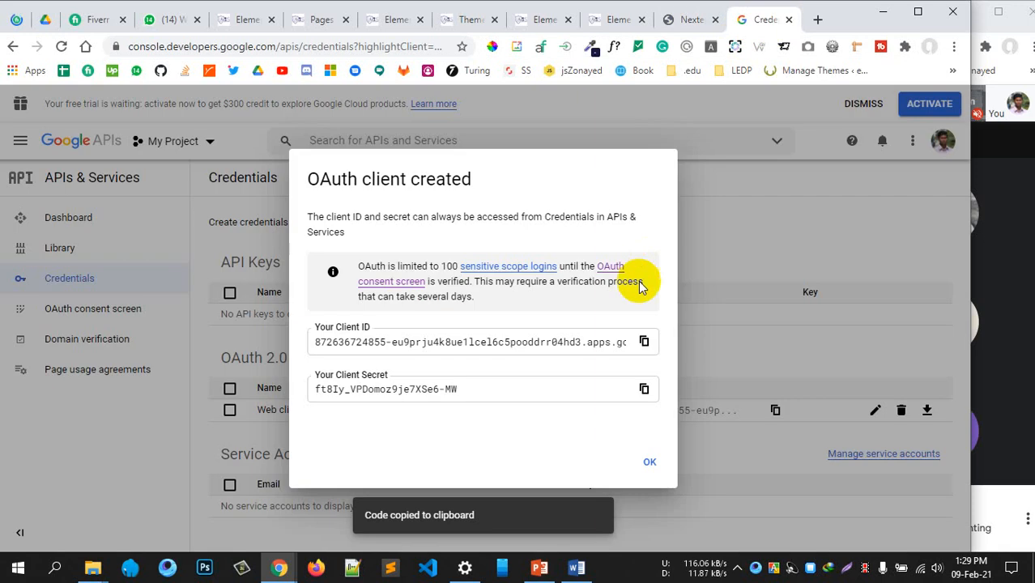
{"action": "left_click", "coordinate": [644, 389]}
{"action": "left_click", "coordinate": [689, 24]}
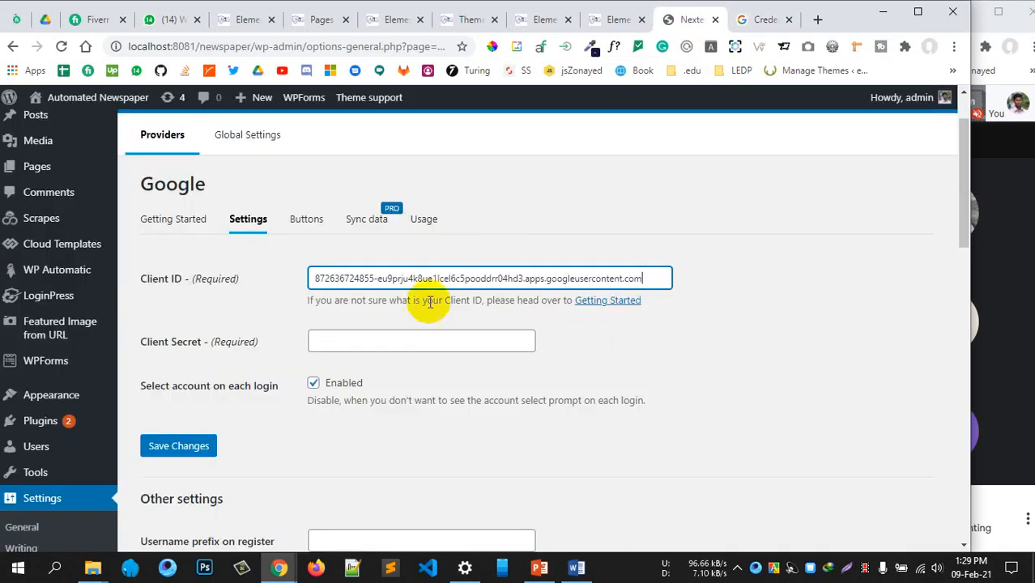
{"action": "left_click", "coordinate": [399, 338]}
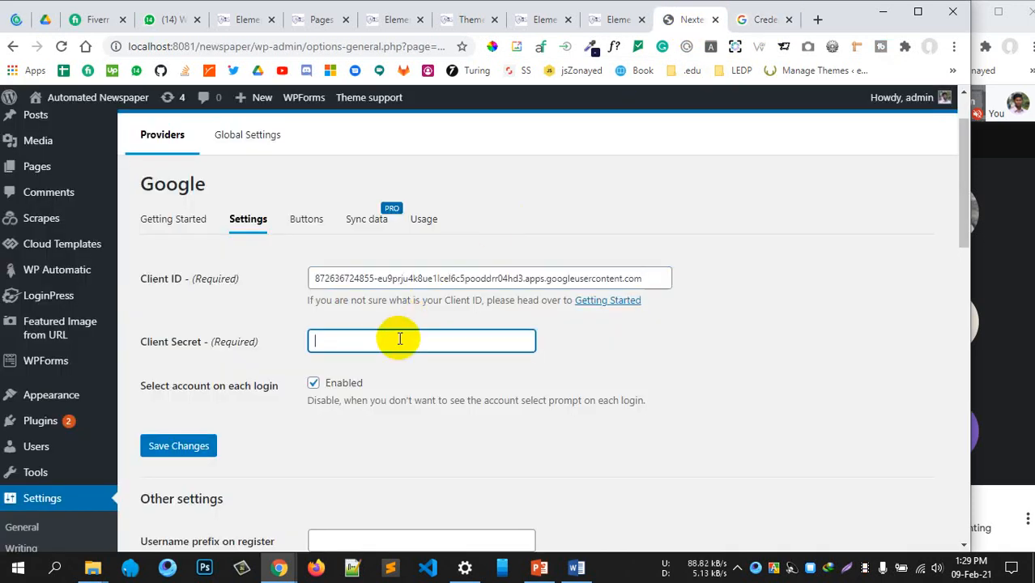
{"action": "left_click", "coordinate": [664, 385]}
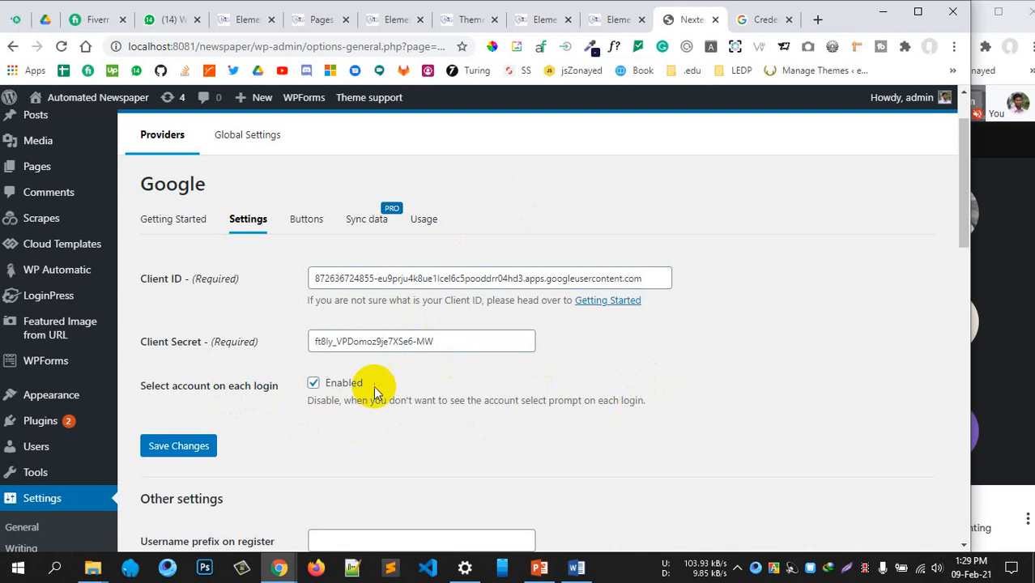
{"action": "scroll", "coordinate": [411, 374], "scroll_direction": "down", "scroll_amount": 1}
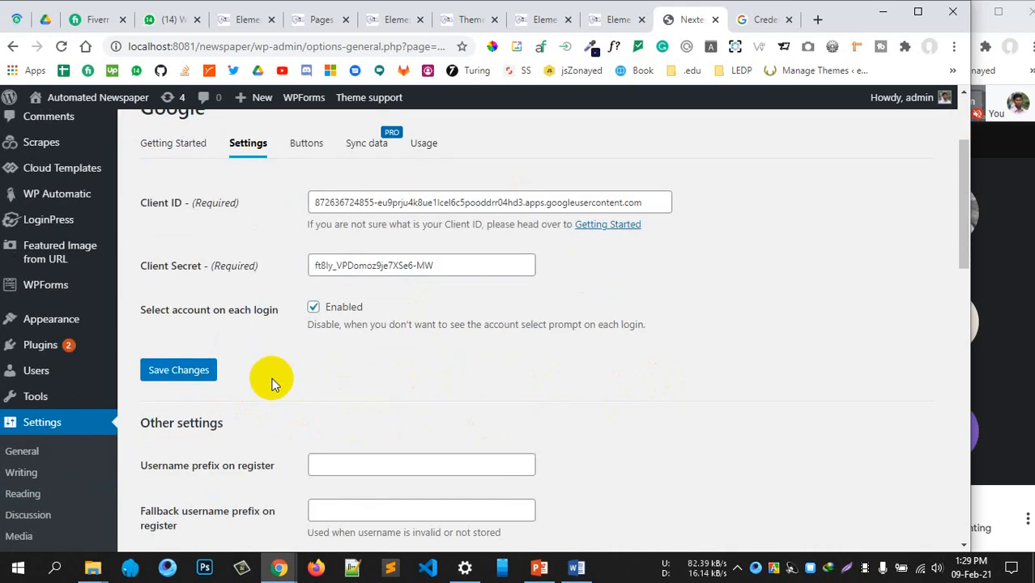
Save the Google credentials and read the verification notice
{"action": "left_click", "coordinate": [189, 380]}
{"action": "scroll", "coordinate": [458, 365], "scroll_direction": "down", "scroll_amount": 2}
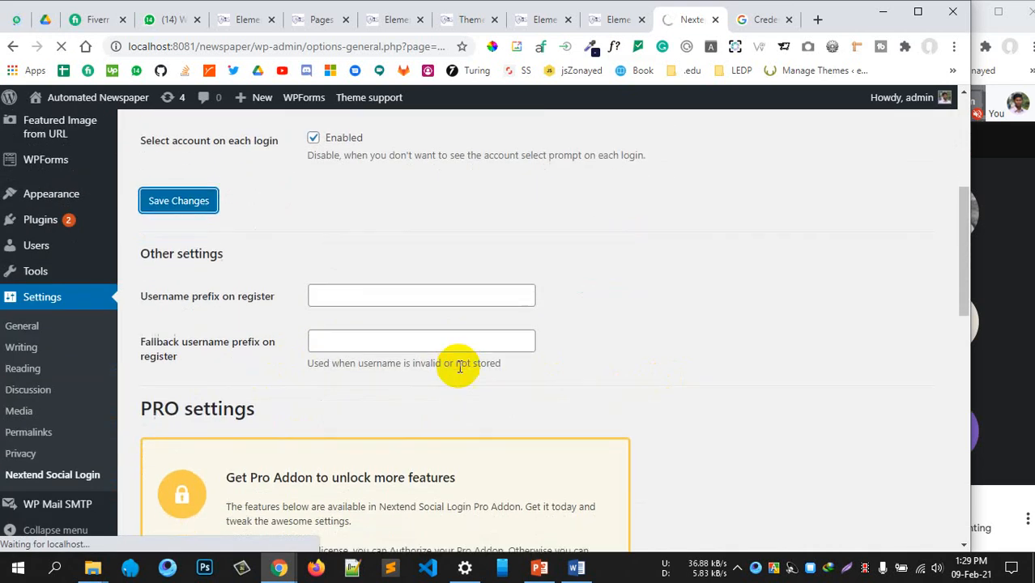
{"action": "scroll", "coordinate": [459, 366], "scroll_direction": "down", "scroll_amount": 3}
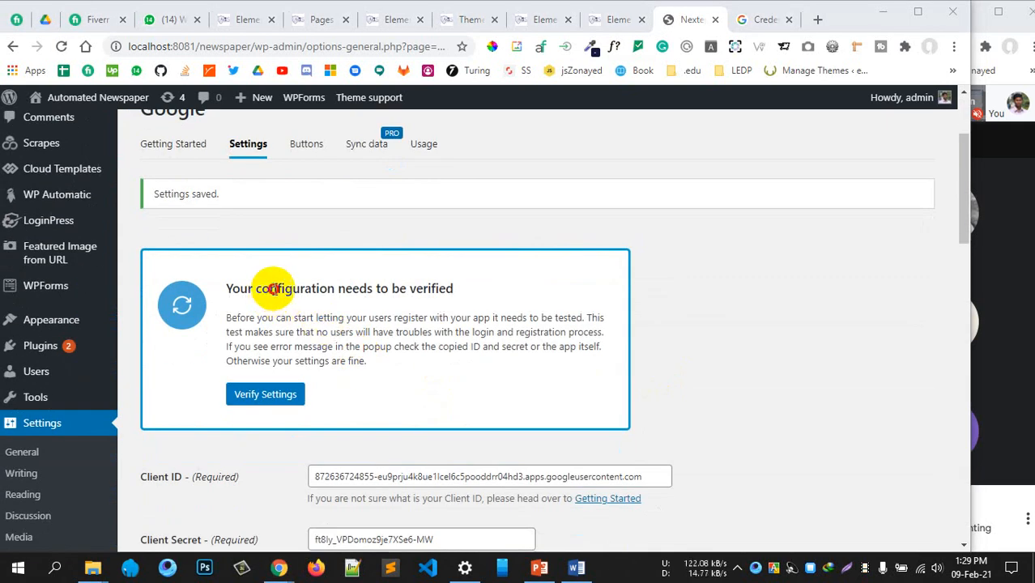
{"action": "left_click_drag", "start_coordinate": [270, 289], "coordinate": [435, 290]}
{"action": "scroll", "coordinate": [319, 377], "scroll_direction": "down", "scroll_amount": 1}
Verify the settings by signing in with the first listed Google account
{"action": "left_click", "coordinate": [280, 321]}
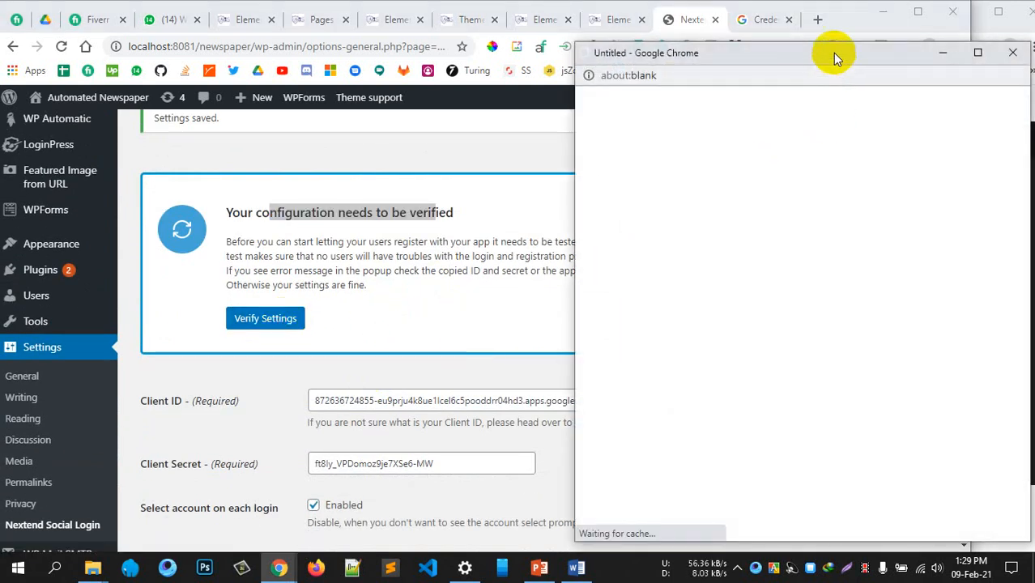
{"action": "left_click_drag", "start_coordinate": [832, 52], "coordinate": [554, 53]}
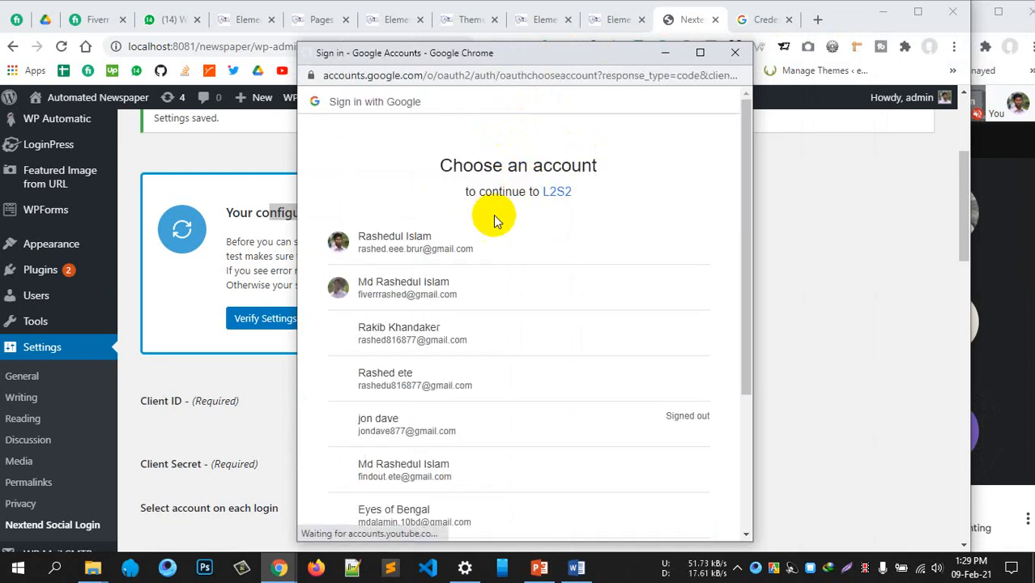
{"action": "left_click", "coordinate": [395, 245]}
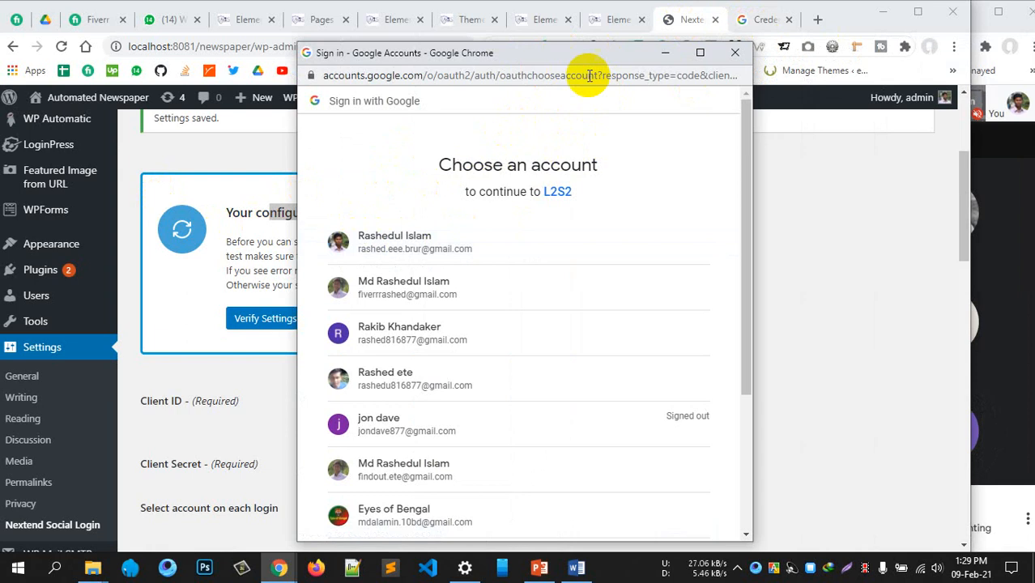
{"action": "left_click_drag", "start_coordinate": [580, 53], "coordinate": [566, 50]}
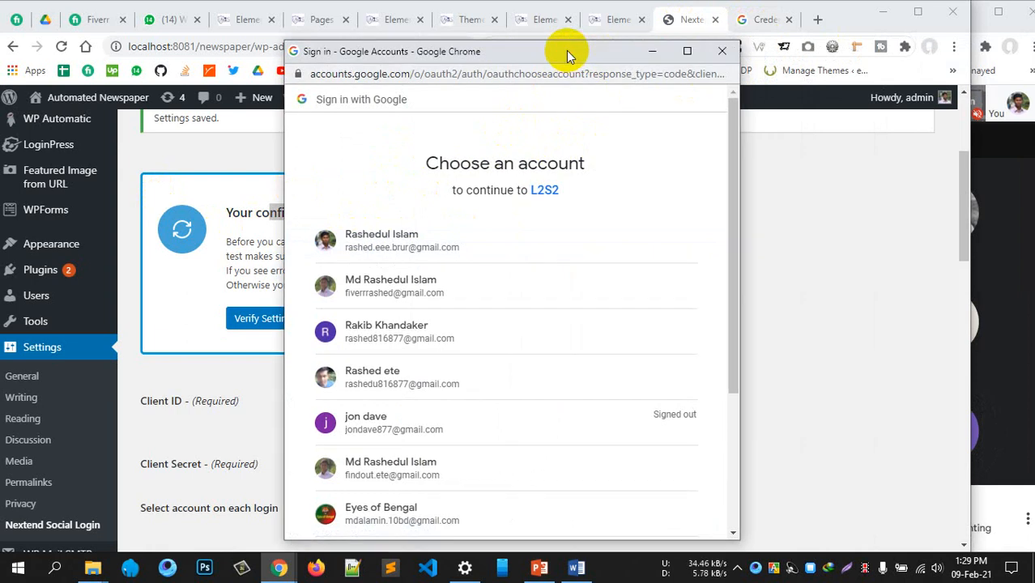
{"action": "left_click", "coordinate": [452, 255]}
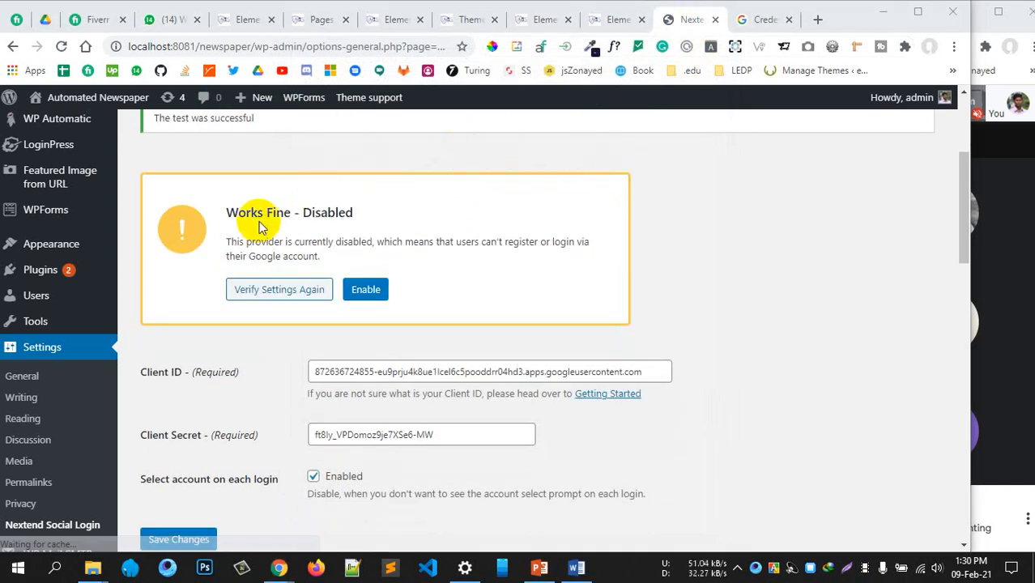
Enable the Google provider so its status changes from Works Fine – Disabled to Enabled
{"action": "left_click_drag", "start_coordinate": [250, 213], "coordinate": [332, 215]}
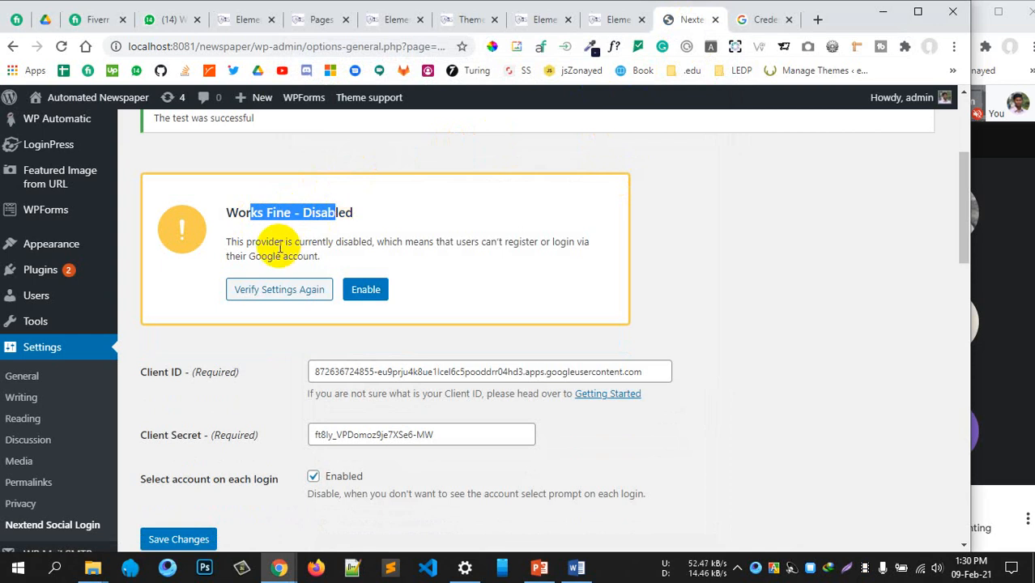
{"action": "left_click_drag", "start_coordinate": [252, 243], "coordinate": [473, 251]}
{"action": "left_click", "coordinate": [375, 288]}
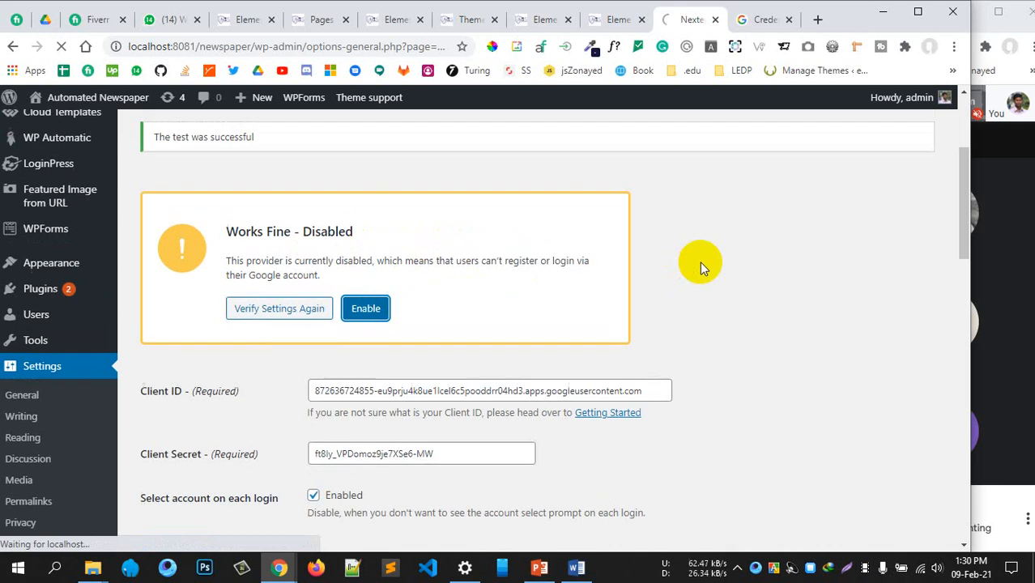
{"action": "scroll", "coordinate": [700, 243], "scroll_direction": "down", "scroll_amount": 2}
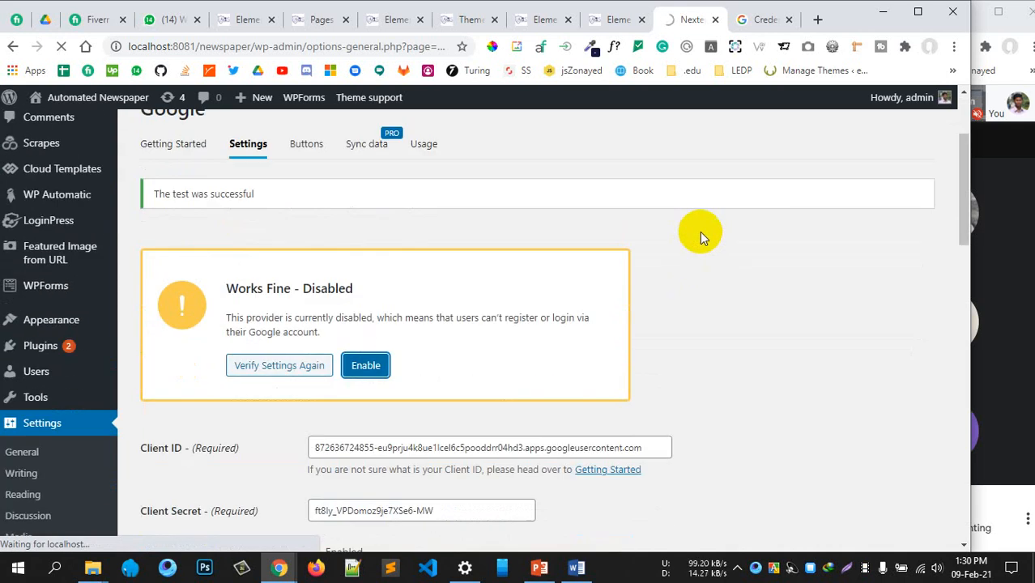
{"action": "scroll", "coordinate": [699, 232], "scroll_direction": "down", "scroll_amount": 3}
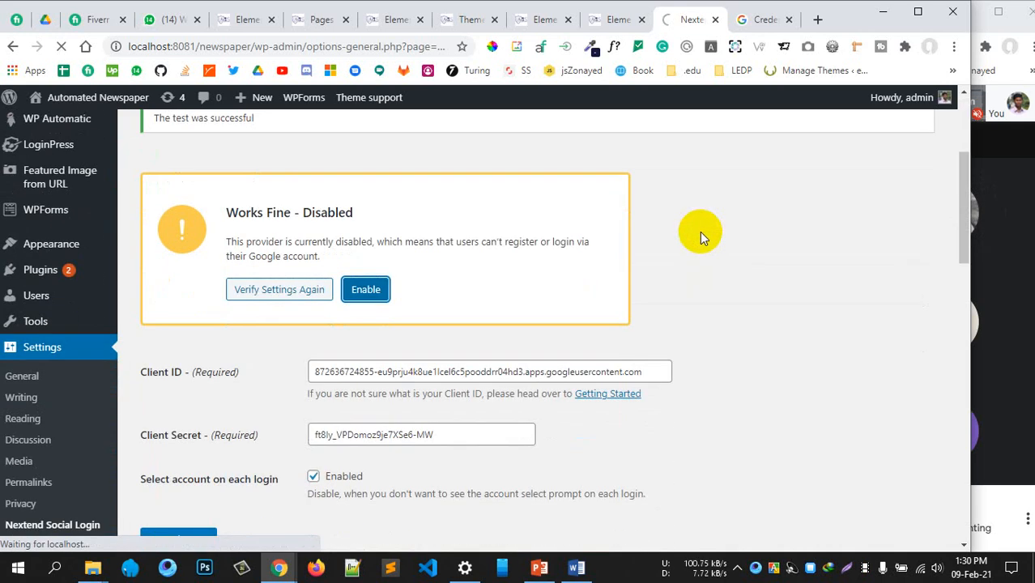
{"action": "scroll", "coordinate": [699, 231], "scroll_direction": "down", "scroll_amount": 2}
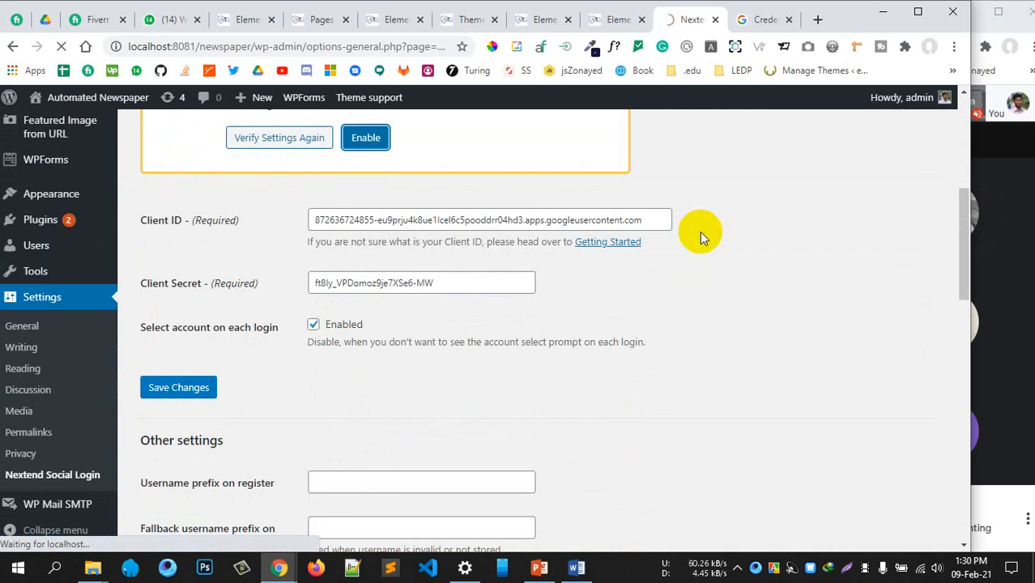
{"action": "scroll", "coordinate": [700, 232], "scroll_direction": "up", "scroll_amount": 2}
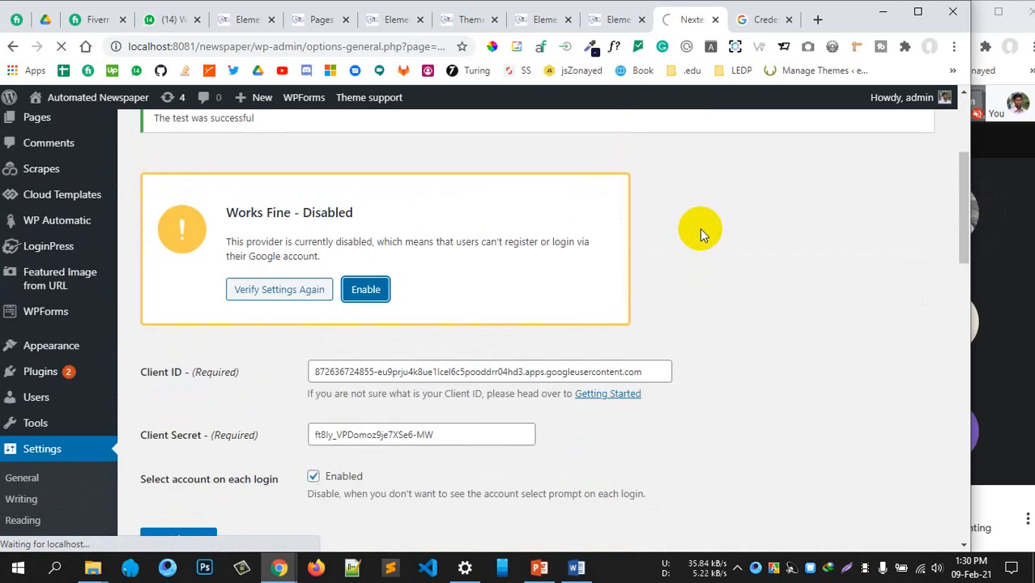
{"action": "scroll", "coordinate": [700, 228], "scroll_direction": "up", "scroll_amount": 1}
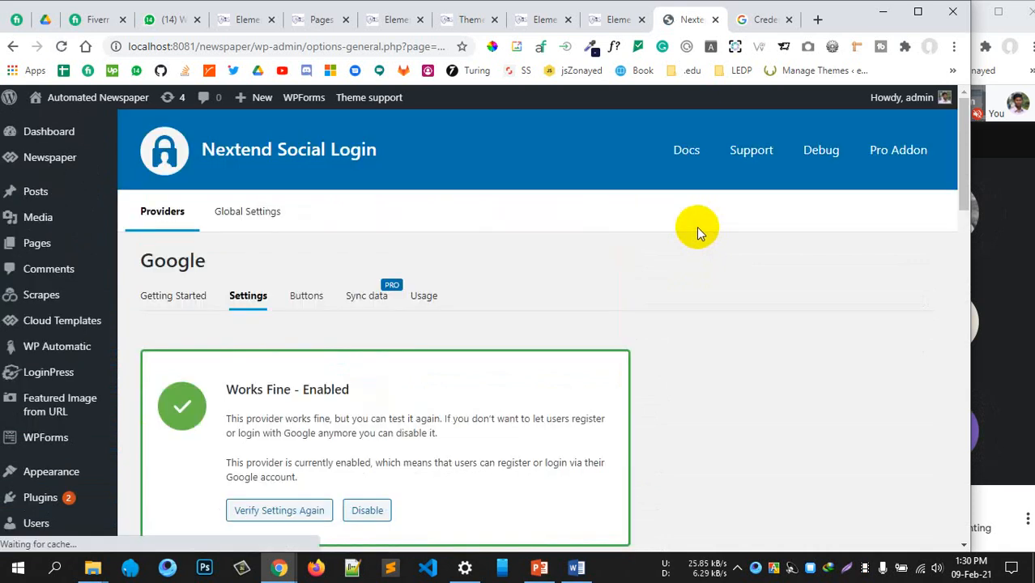
{"action": "scroll", "coordinate": [362, 375], "scroll_direction": "down", "scroll_amount": 3}
{"action": "scroll", "coordinate": [545, 328], "scroll_direction": "down", "scroll_amount": 3}
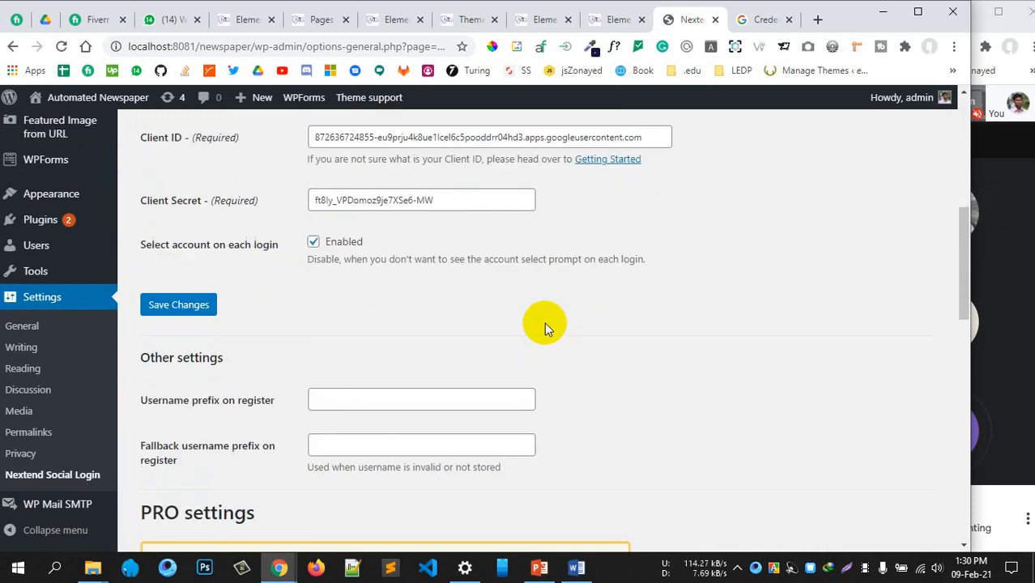
{"action": "scroll", "coordinate": [473, 316], "scroll_direction": "up", "scroll_amount": 6}
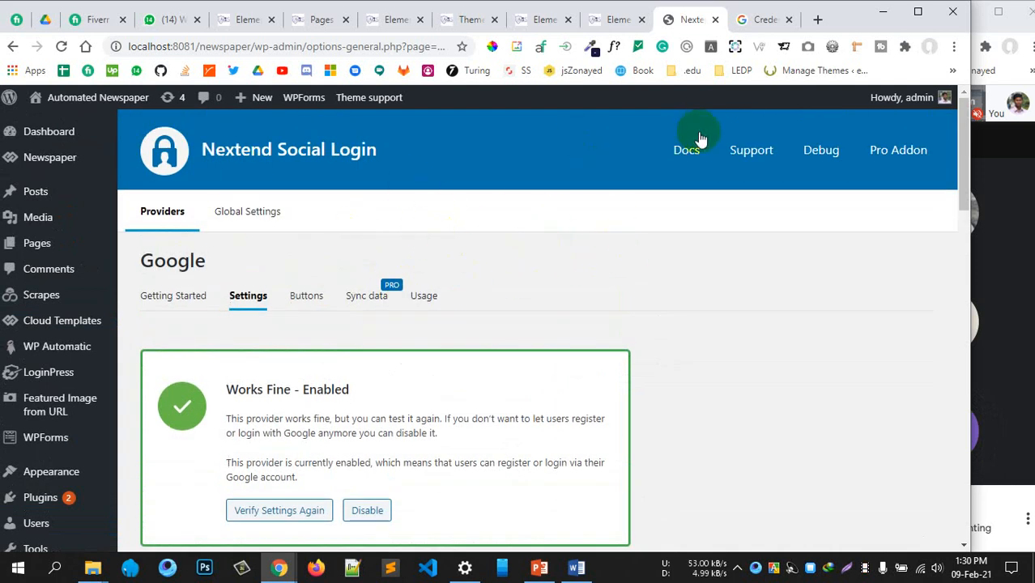
Log out of the WordPress admin account from the Howdy, admin menu
{"action": "mouse_move", "coordinate": [939, 97]}
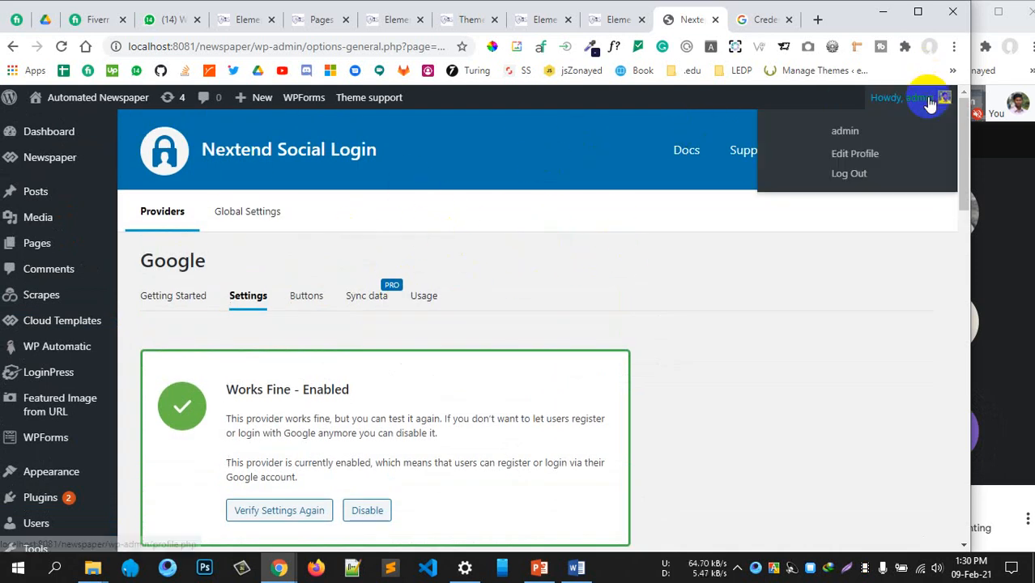
{"action": "left_click", "coordinate": [850, 174]}
{"action": "scroll", "coordinate": [578, 271], "scroll_direction": "down", "scroll_amount": 6}
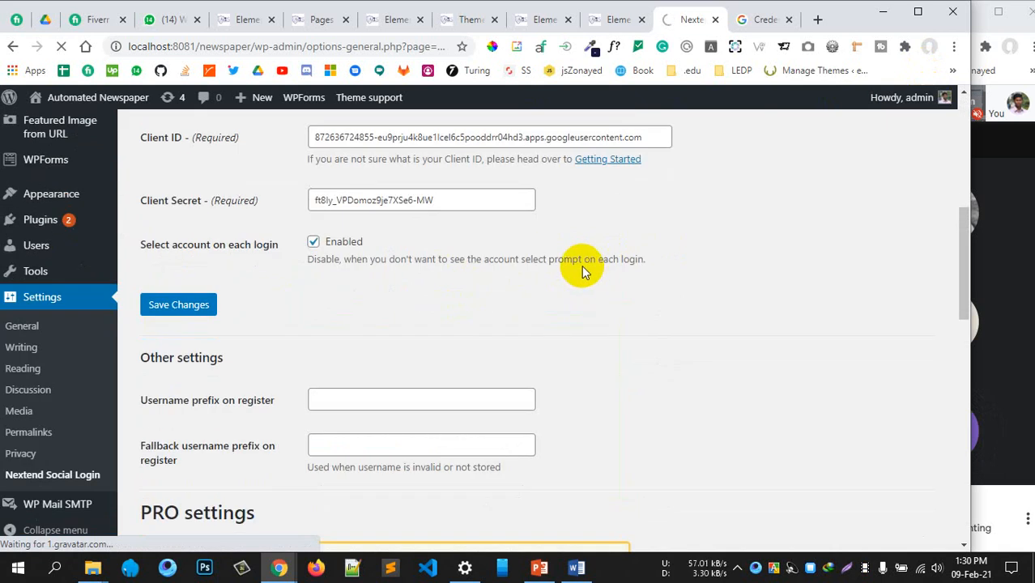
Sign back in with Continue with Google, choosing the first listed Google account
{"action": "scroll", "coordinate": [581, 264], "scroll_direction": "up", "scroll_amount": 6}
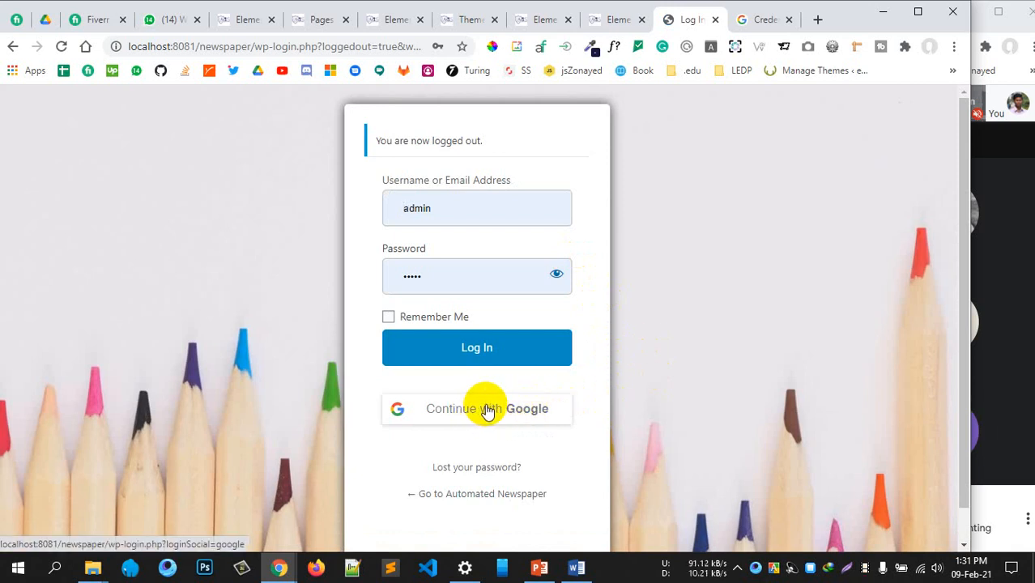
{"action": "left_click", "coordinate": [475, 410]}
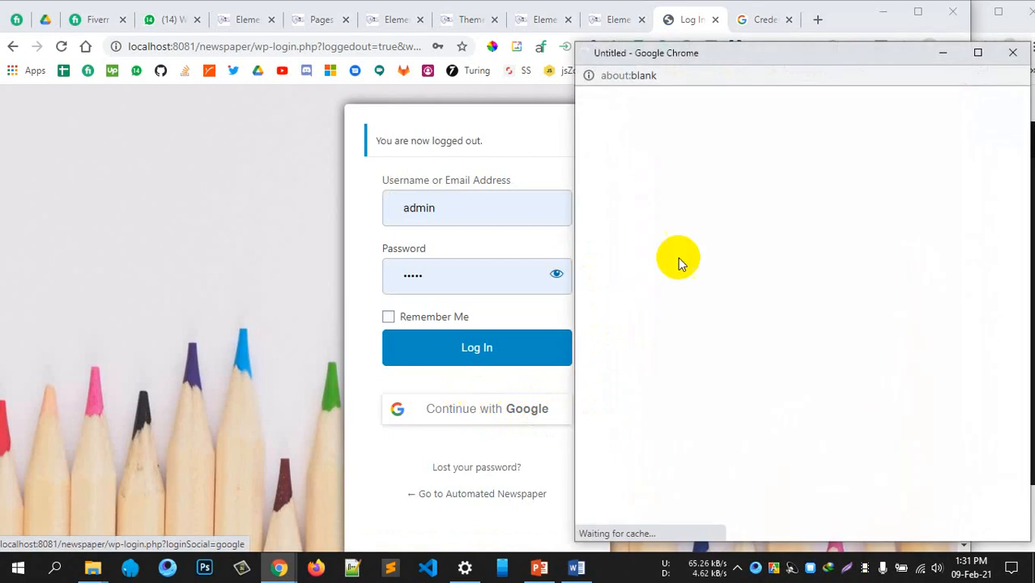
{"action": "left_click_drag", "start_coordinate": [816, 58], "coordinate": [748, 57]}
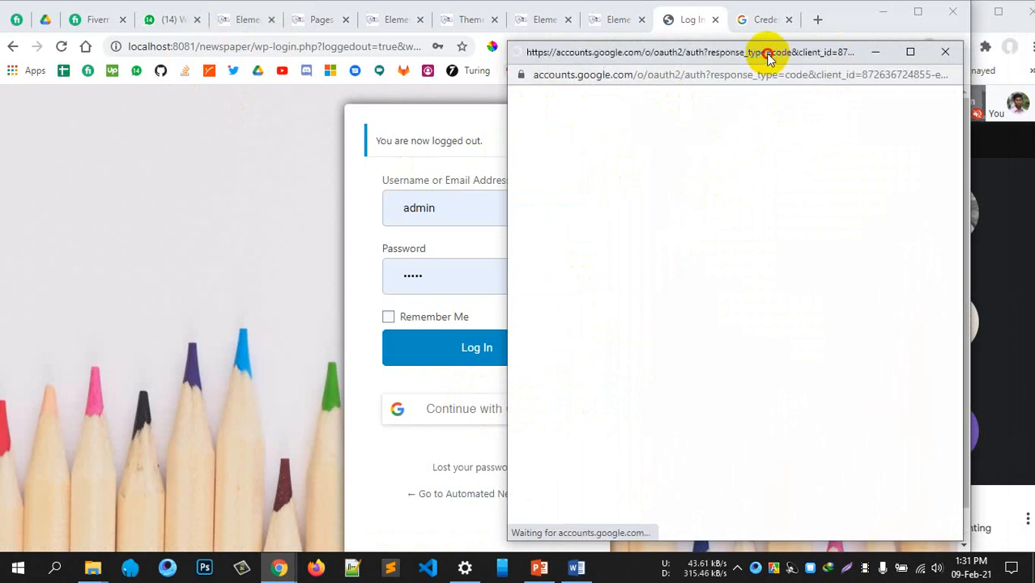
{"action": "left_click_drag", "start_coordinate": [768, 53], "coordinate": [743, 54]}
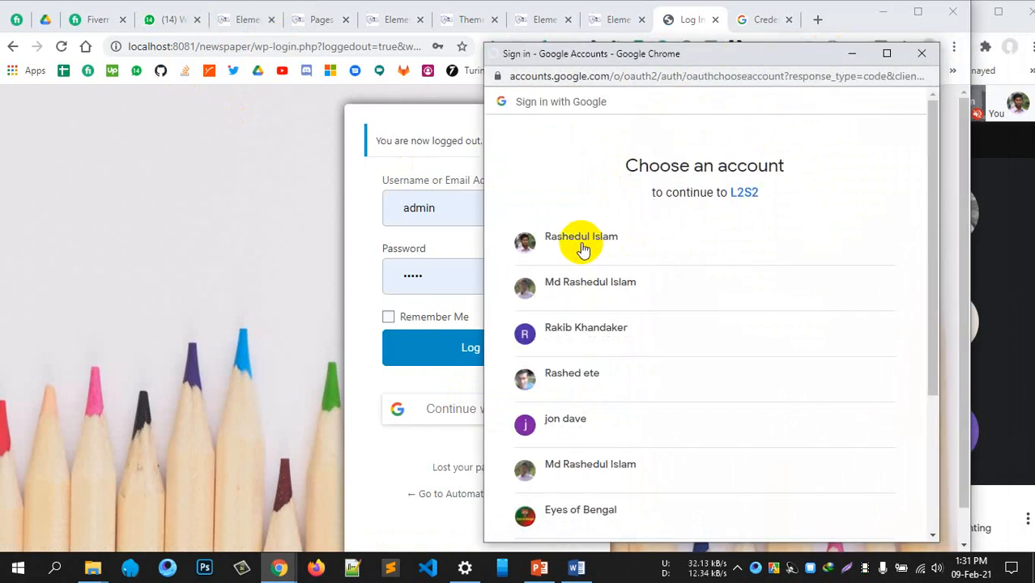
{"action": "left_click", "coordinate": [634, 258]}
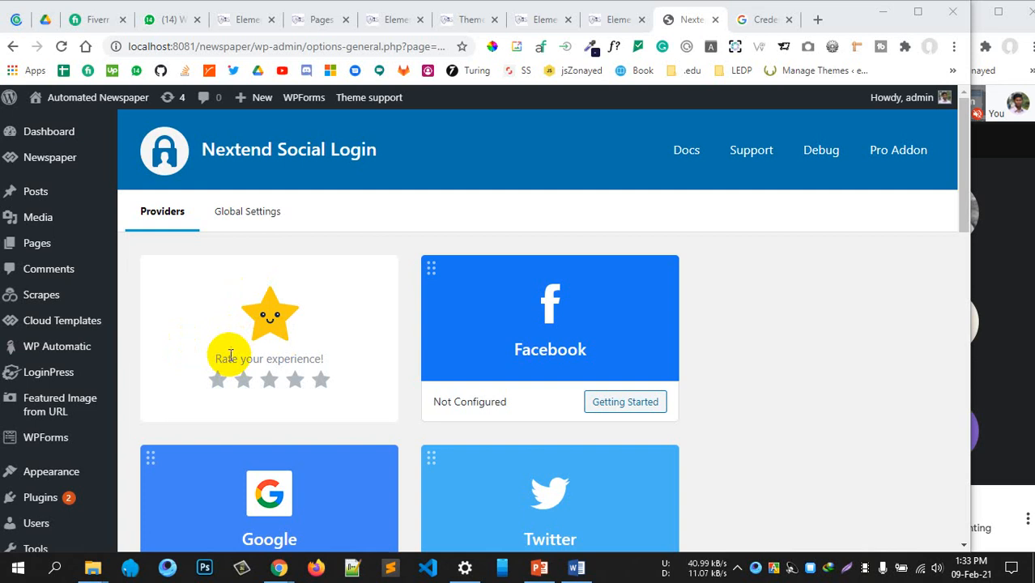
Open the Facebook provider's Getting Started notice and highlight its HTTPS requirement
{"action": "scroll", "coordinate": [273, 348], "scroll_direction": "down", "scroll_amount": 1}
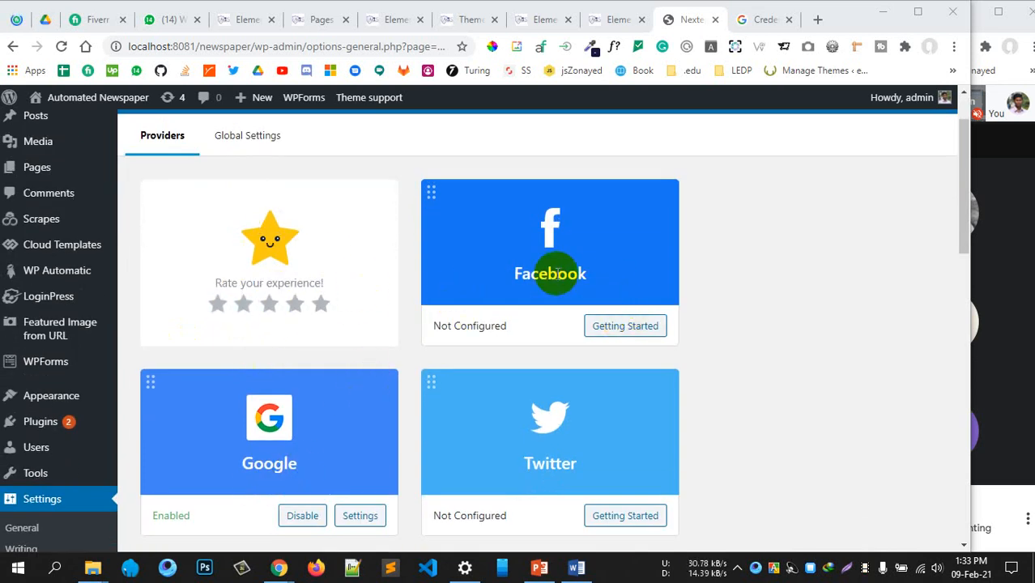
{"action": "left_click", "coordinate": [619, 324]}
{"action": "scroll", "coordinate": [622, 457], "scroll_direction": "down", "scroll_amount": 1}
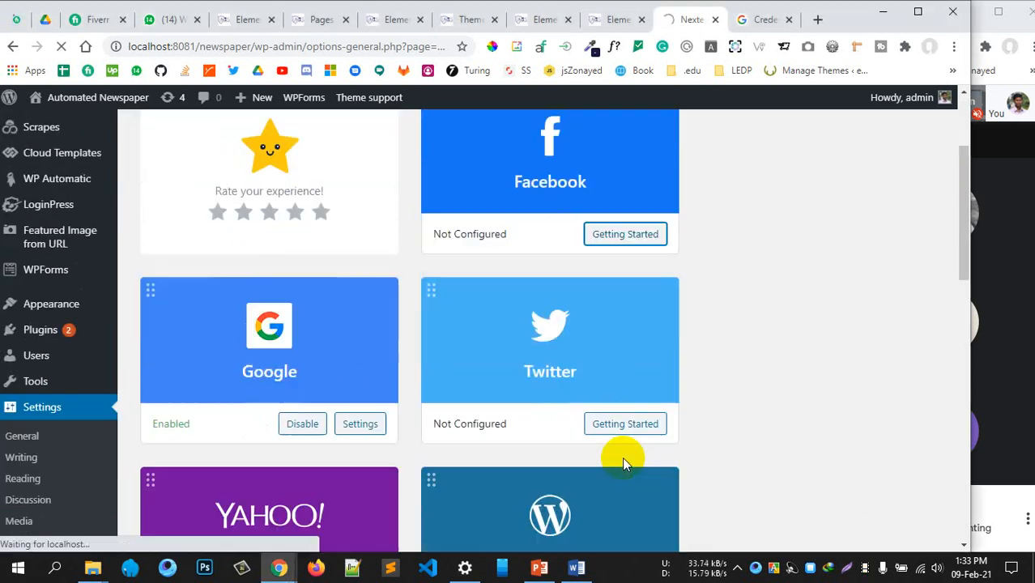
{"action": "scroll", "coordinate": [622, 456], "scroll_direction": "down", "scroll_amount": 2}
{"action": "scroll", "coordinate": [622, 457], "scroll_direction": "up", "scroll_amount": 2}
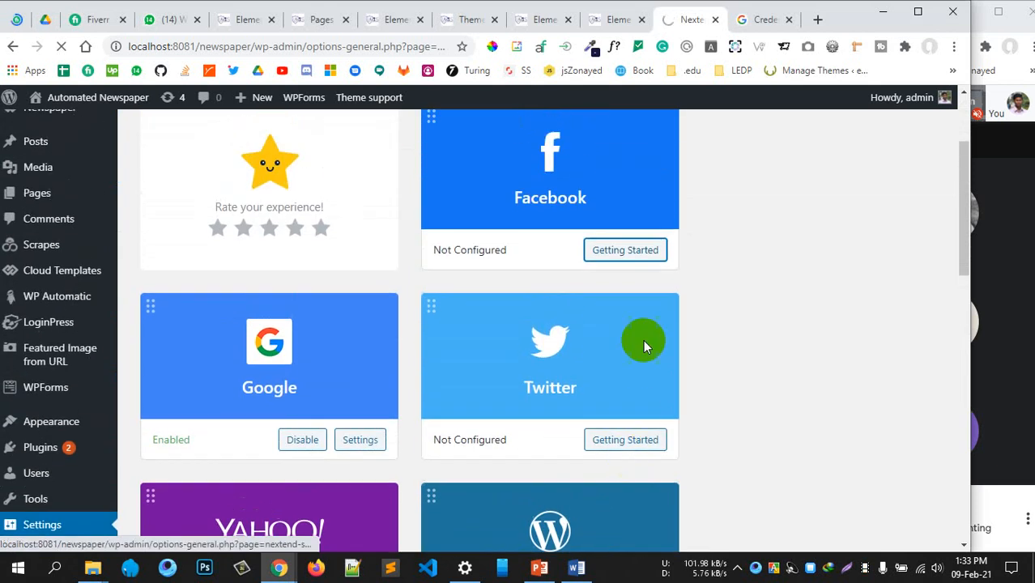
{"action": "left_click", "coordinate": [623, 253]}
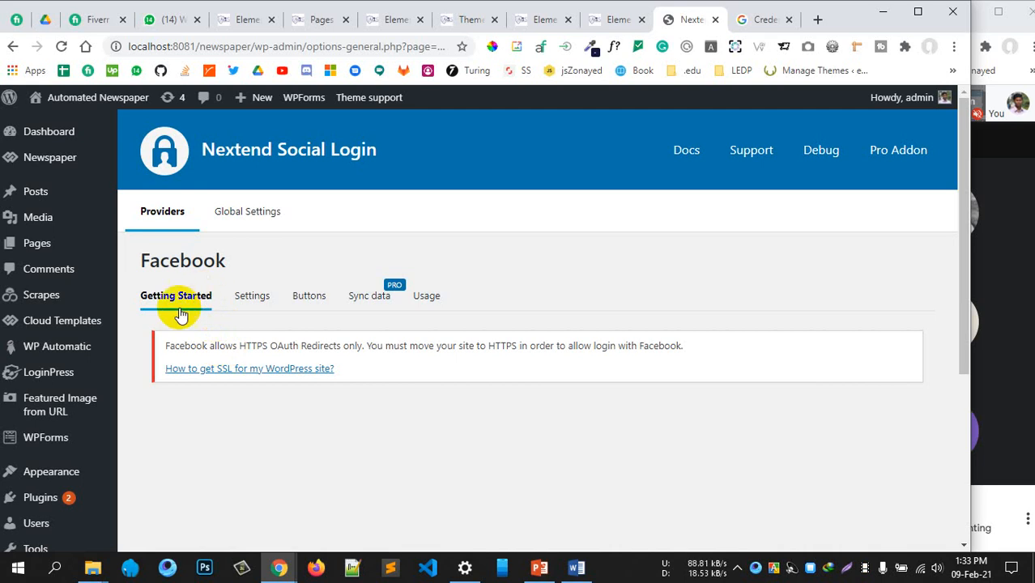
{"action": "left_click_drag", "start_coordinate": [196, 345], "coordinate": [542, 346]}
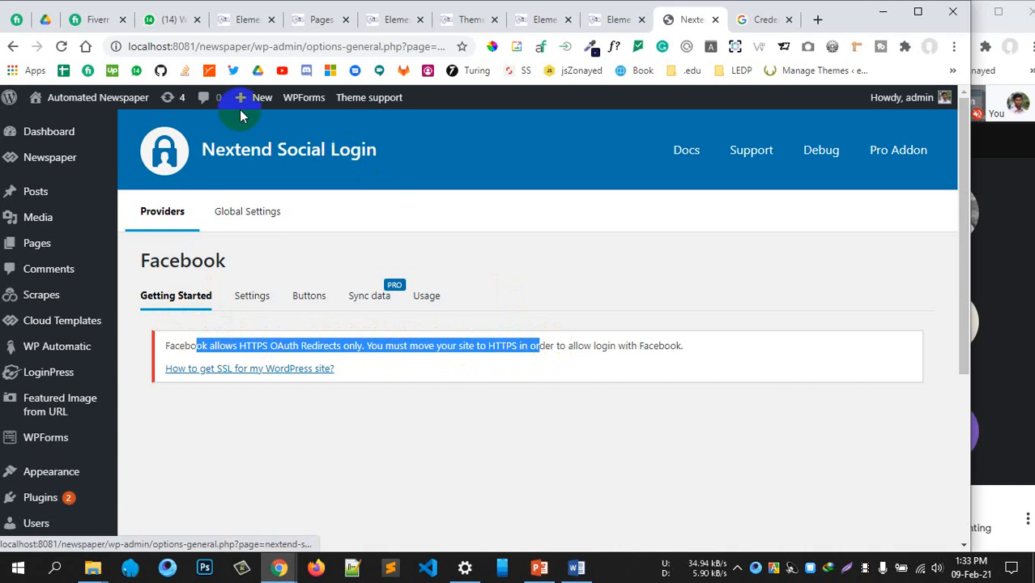
{"action": "left_click", "coordinate": [274, 346]}
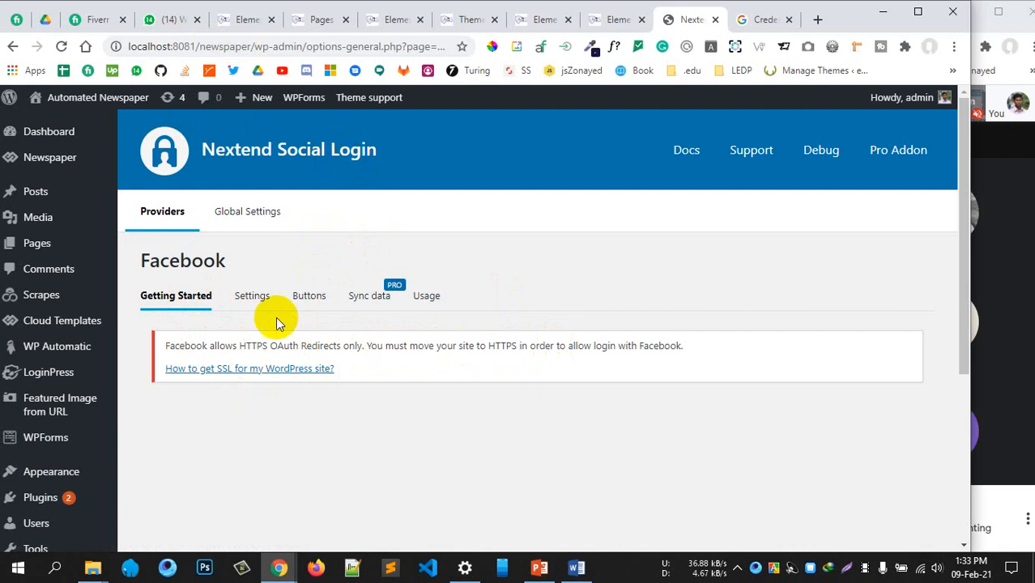
From Facebook Settings, open the 'How to get SSL for my WordPress site?' guide in a new tab
{"action": "left_click", "coordinate": [334, 373]}
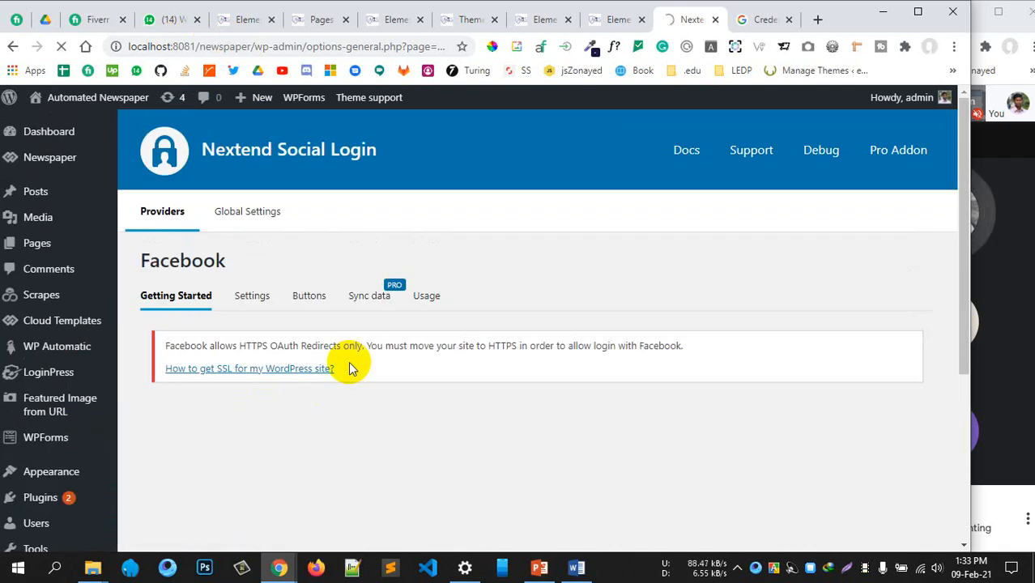
{"action": "right_click", "coordinate": [260, 375]}
{"action": "left_click", "coordinate": [292, 382]}
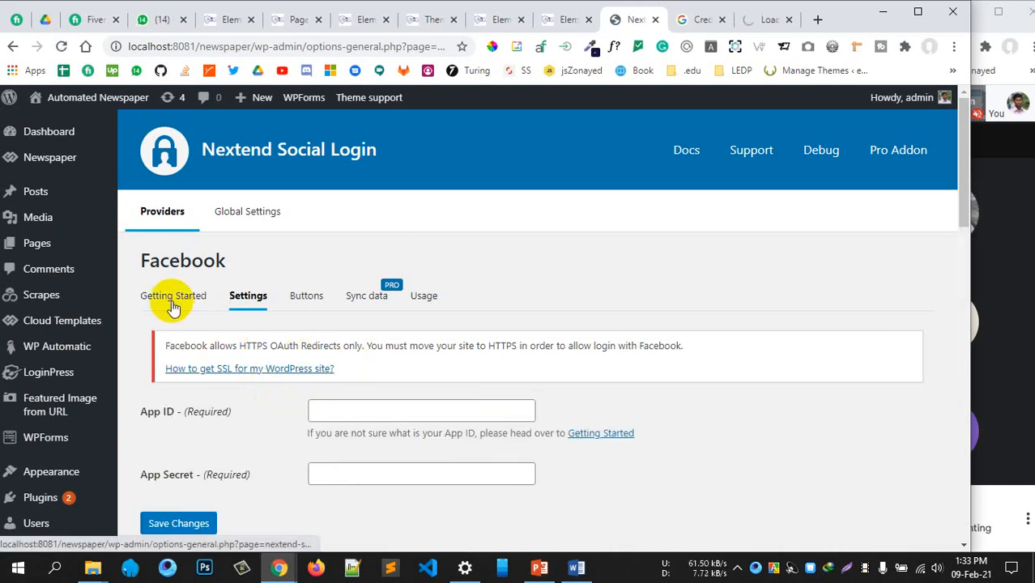
{"action": "left_click", "coordinate": [173, 300]}
{"action": "scroll", "coordinate": [350, 358], "scroll_direction": "down", "scroll_amount": 3}
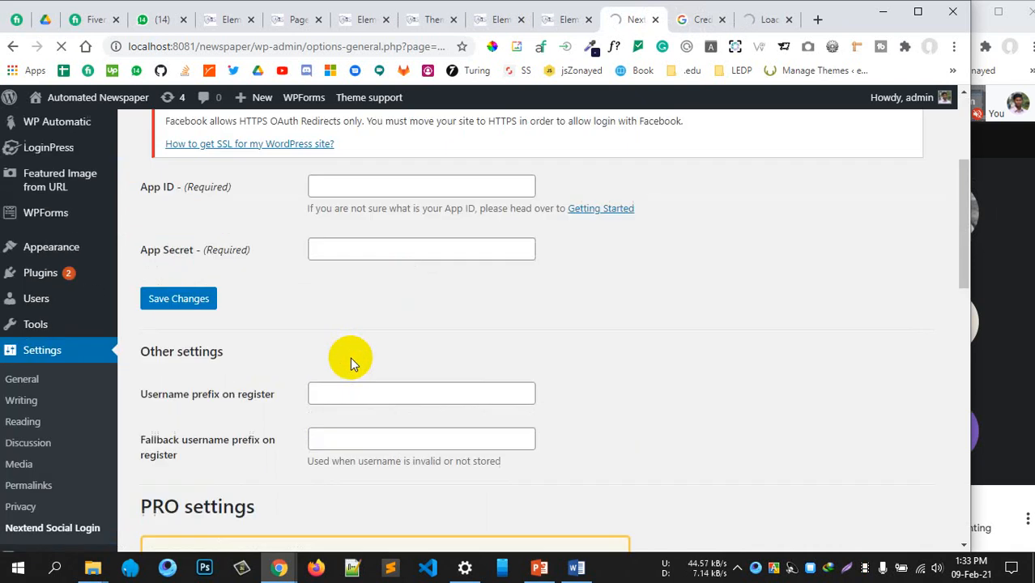
{"action": "scroll", "coordinate": [350, 357], "scroll_direction": "down", "scroll_amount": 2}
{"action": "scroll", "coordinate": [350, 357], "scroll_direction": "up", "scroll_amount": 3}
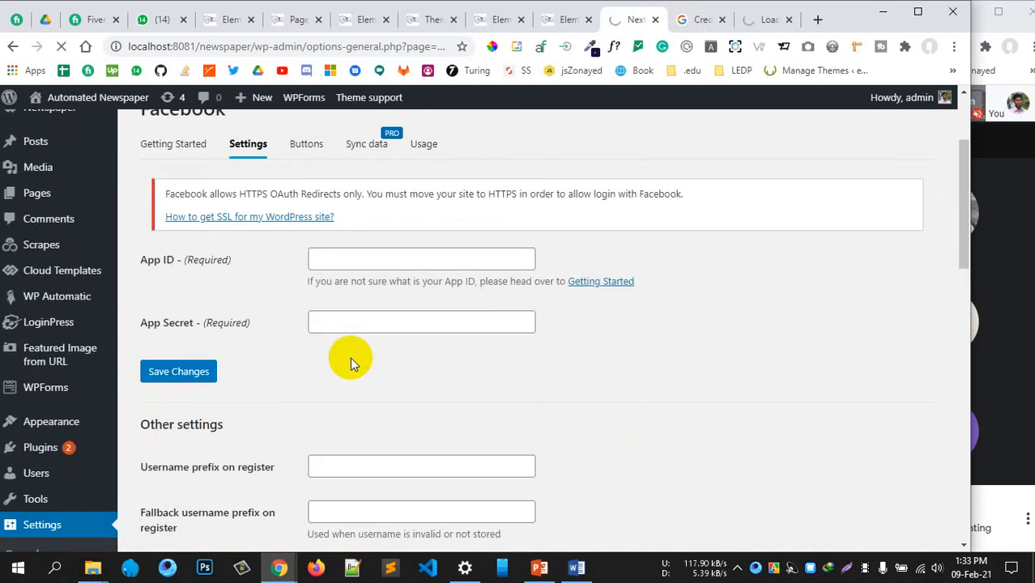
{"action": "scroll", "coordinate": [350, 357], "scroll_direction": "up", "scroll_amount": 1}
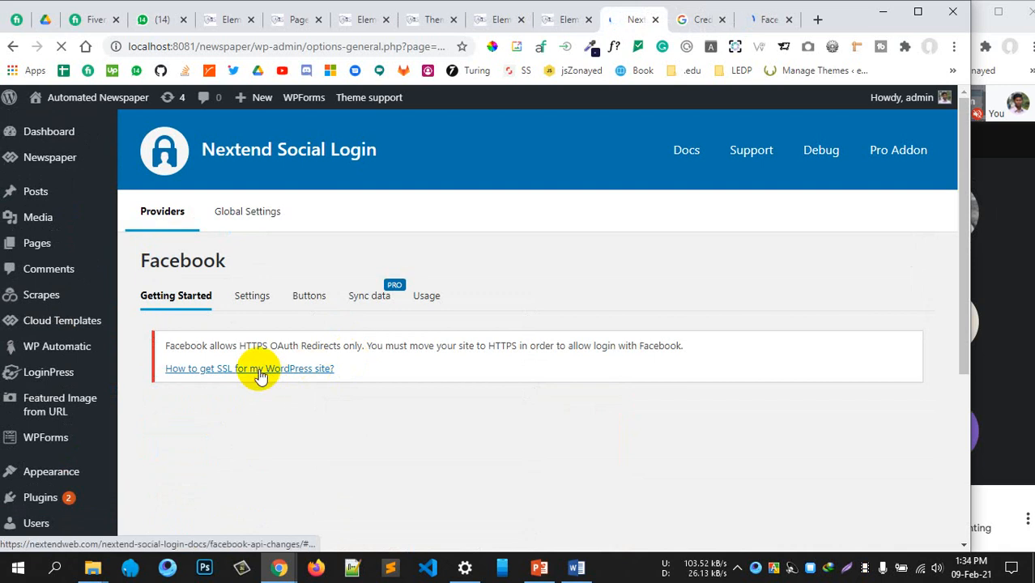
Switch to the Facebook API changes documentation and review the temporarily disabled app section
{"action": "left_click", "coordinate": [761, 19]}
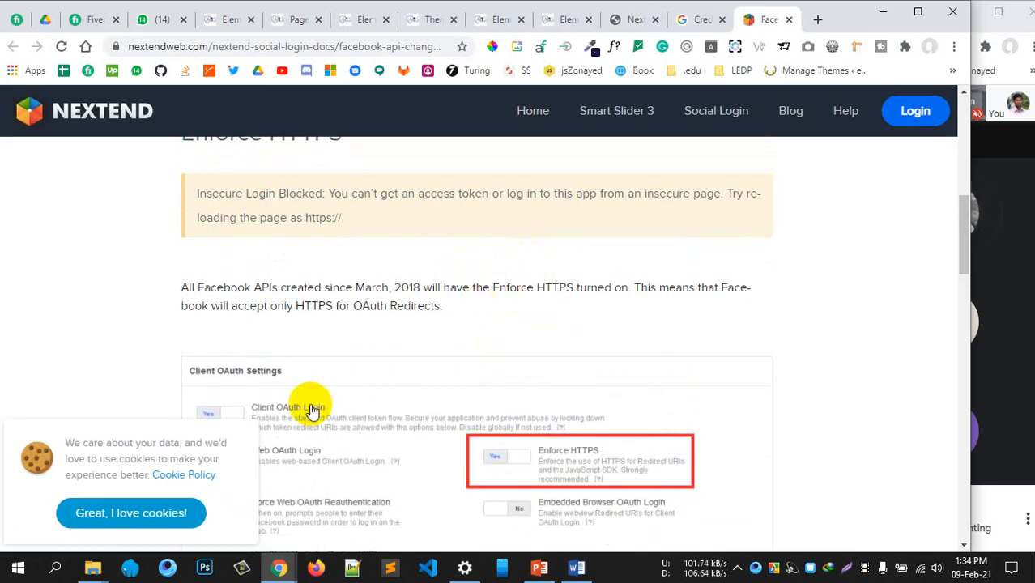
{"action": "scroll", "coordinate": [416, 440], "scroll_direction": "up", "scroll_amount": 6}
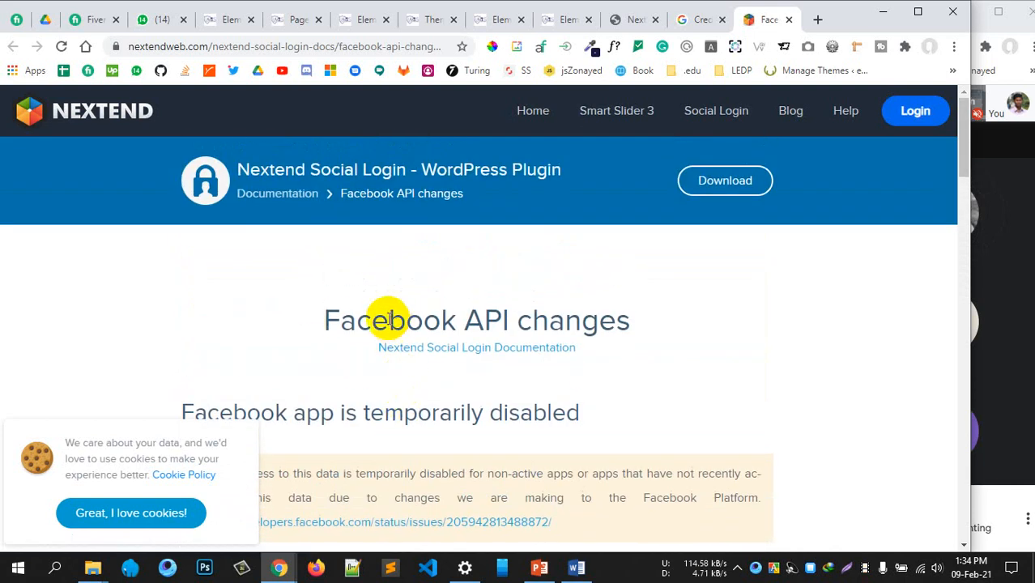
{"action": "scroll", "coordinate": [455, 394], "scroll_direction": "down", "scroll_amount": 3}
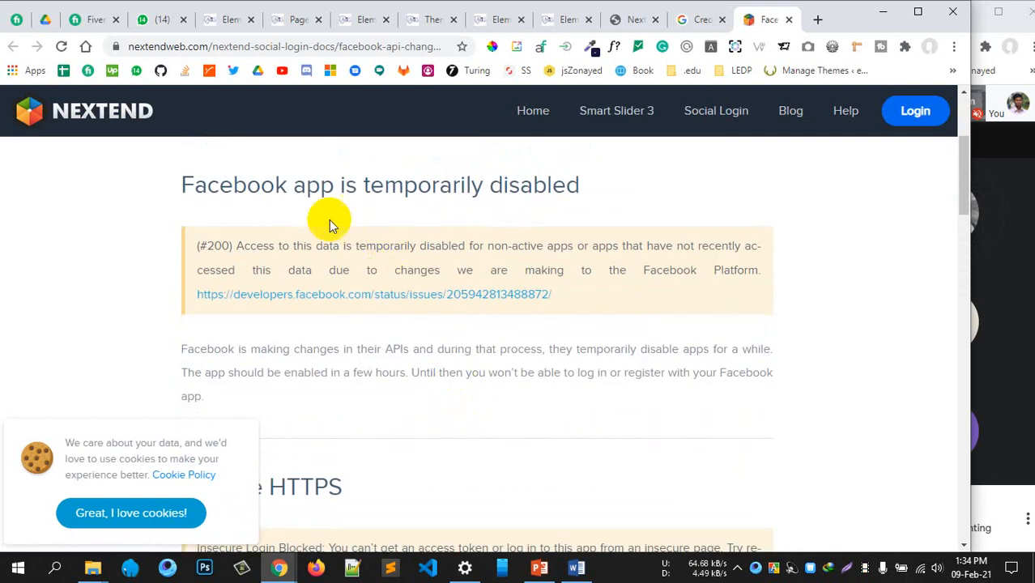
{"action": "left_click_drag", "start_coordinate": [275, 186], "coordinate": [580, 188]}
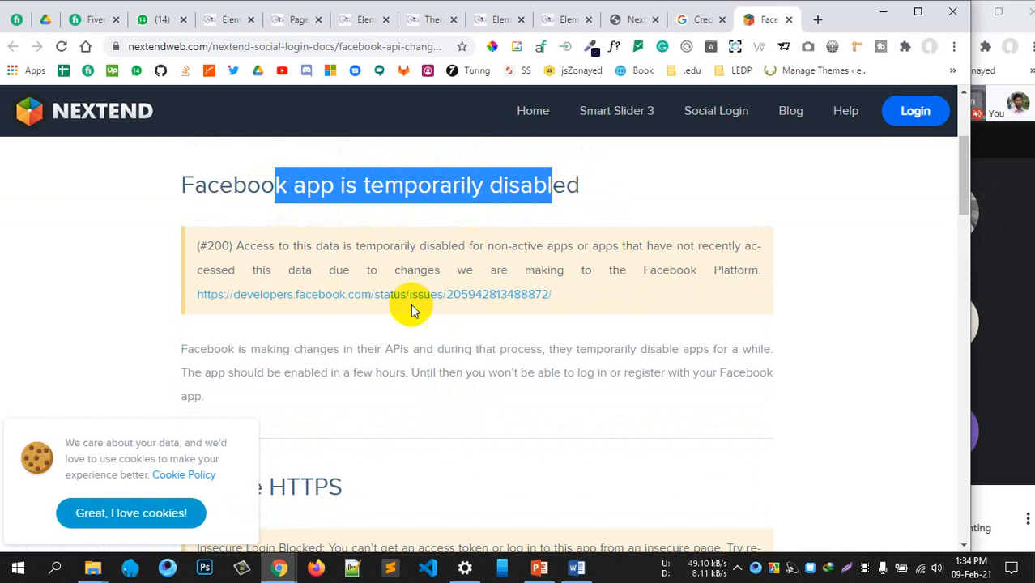
{"action": "scroll", "coordinate": [388, 319], "scroll_direction": "down", "scroll_amount": 1}
{"action": "scroll", "coordinate": [279, 324], "scroll_direction": "down", "scroll_amount": 2}
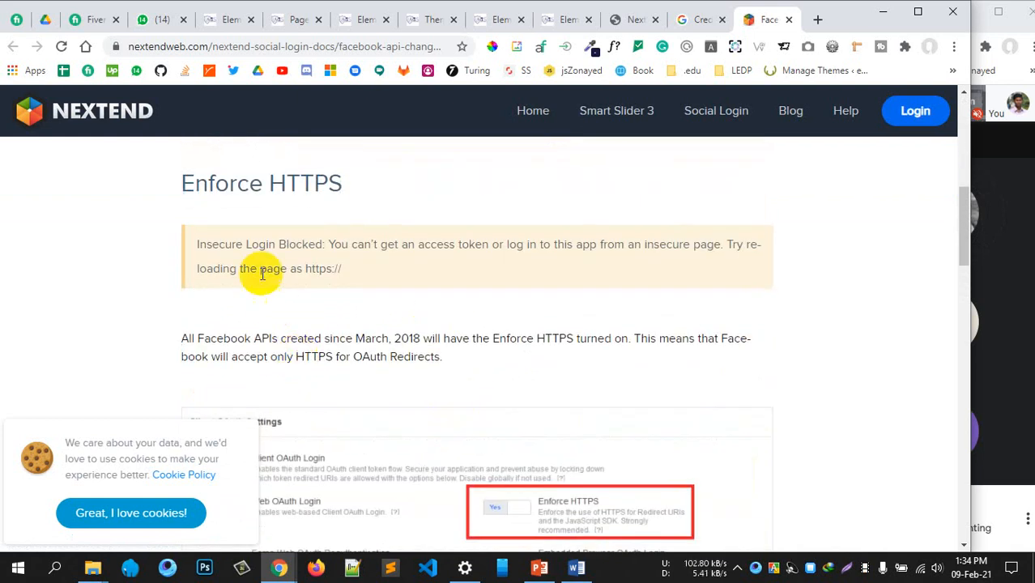
{"action": "scroll", "coordinate": [496, 328], "scroll_direction": "down", "scroll_amount": 3}
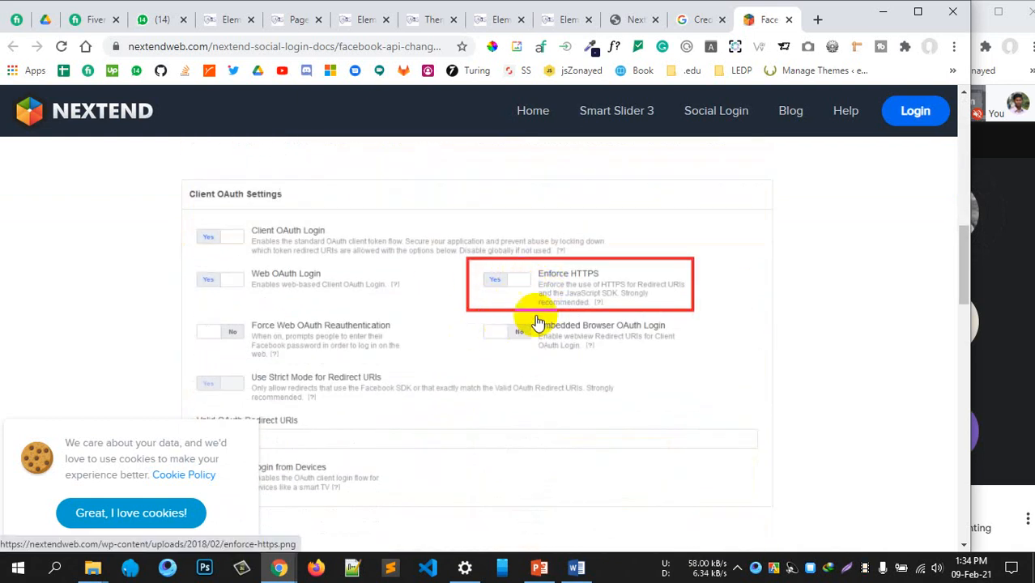
{"action": "scroll", "coordinate": [494, 348], "scroll_direction": "down", "scroll_amount": 4}
{"action": "scroll", "coordinate": [499, 353], "scroll_direction": "down", "scroll_amount": 1}
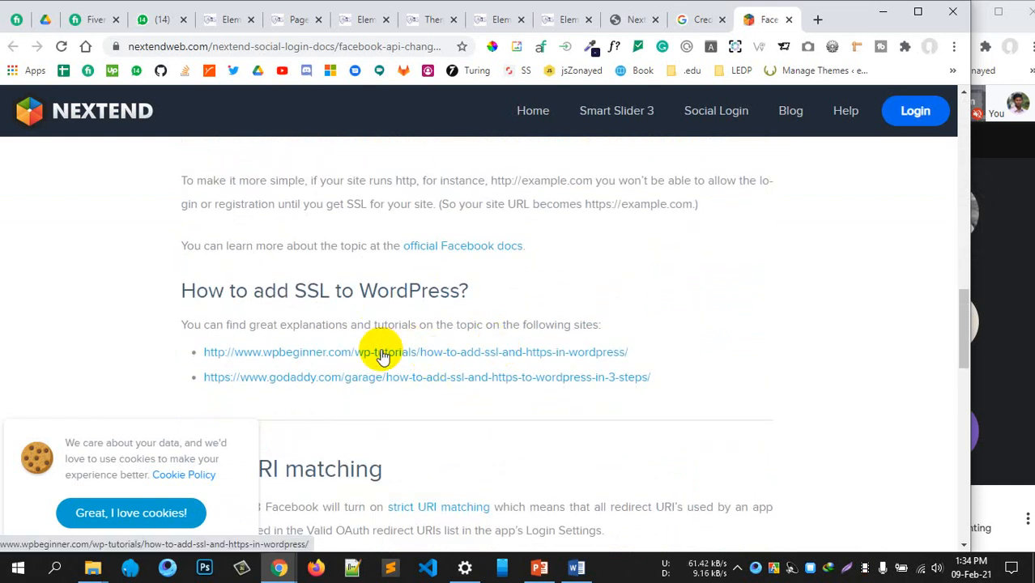
Open the wpbeginner.com link under 'How to add SSL to WordPress?' in a new tab
{"action": "left_click_drag", "start_coordinate": [207, 290], "coordinate": [427, 290]}
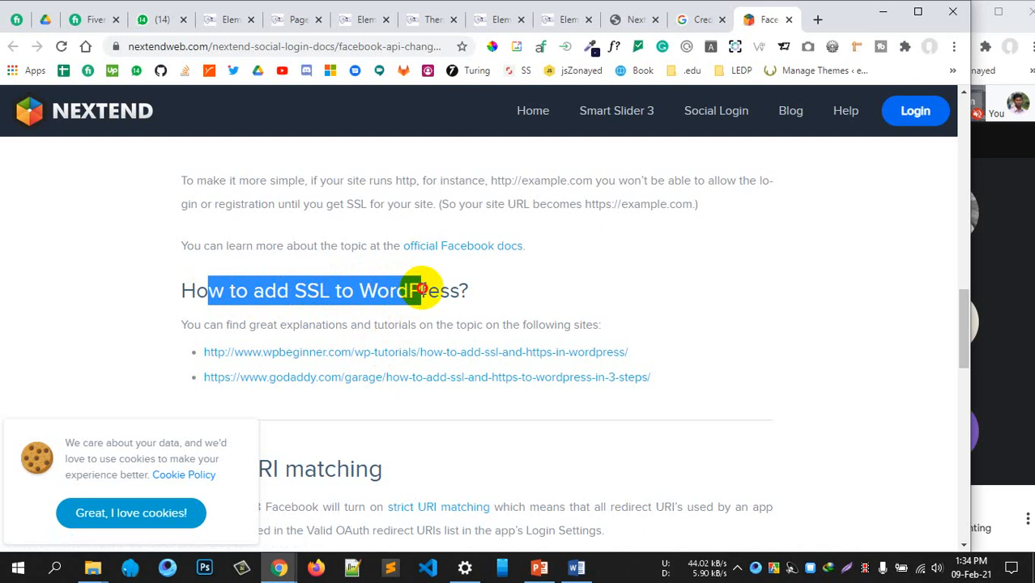
{"action": "right_click", "coordinate": [295, 361]}
{"action": "left_click", "coordinate": [344, 366]}
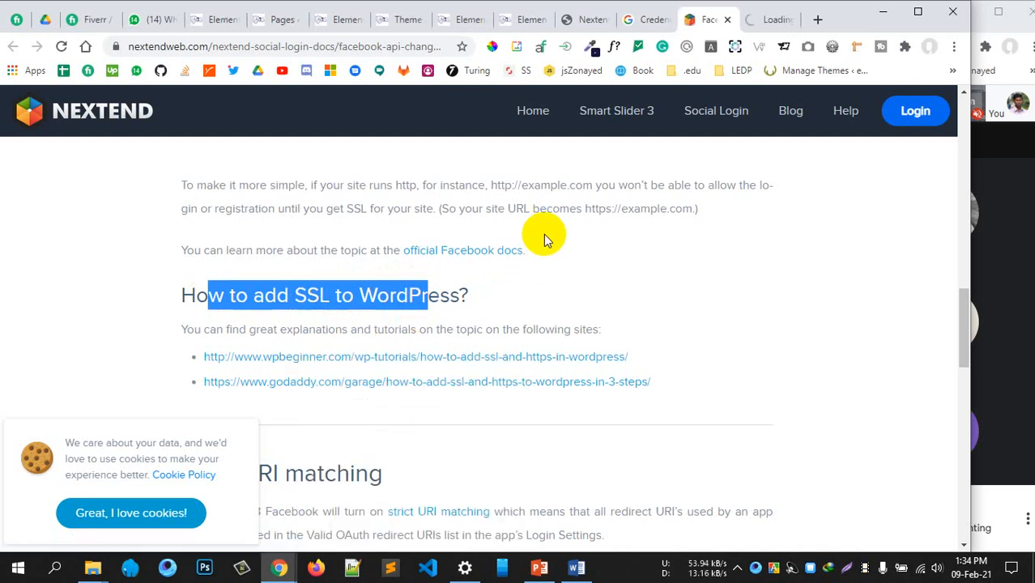
{"action": "scroll", "coordinate": [543, 240], "scroll_direction": "down", "scroll_amount": 6}
{"action": "scroll", "coordinate": [544, 240], "scroll_direction": "up", "scroll_amount": 2}
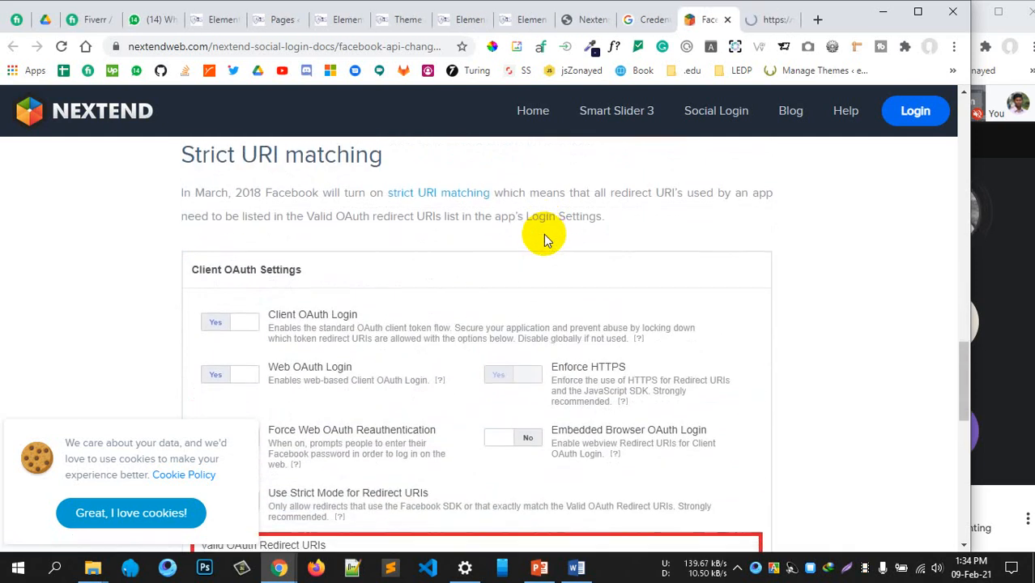
{"action": "scroll", "coordinate": [543, 239], "scroll_direction": "down", "scroll_amount": 3}
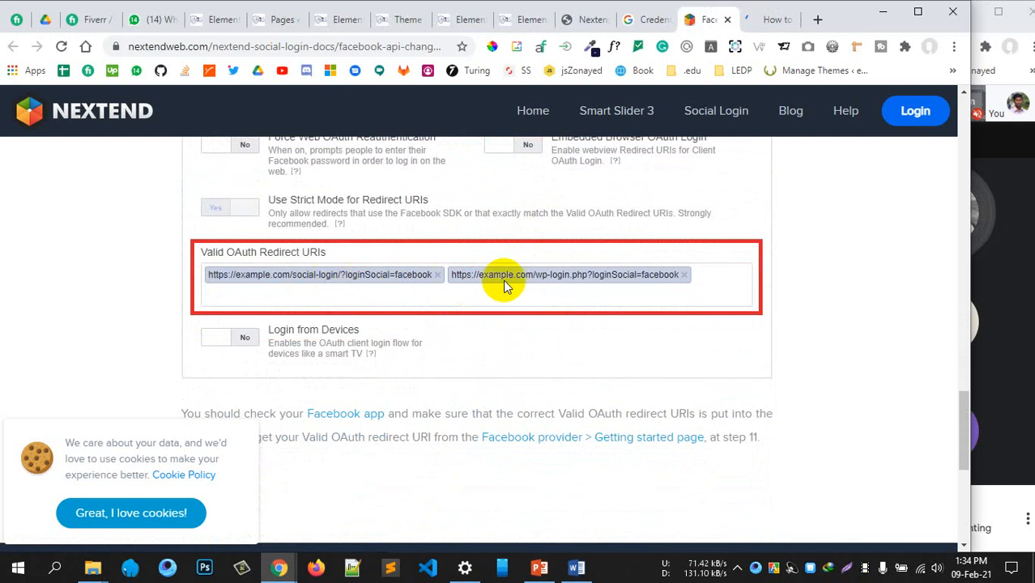
{"action": "scroll", "coordinate": [502, 279], "scroll_direction": "up", "scroll_amount": 3}
Switch to the WPBeginner SSL article and review the Method 1 plugin setup heading
{"action": "left_click", "coordinate": [769, 19]}
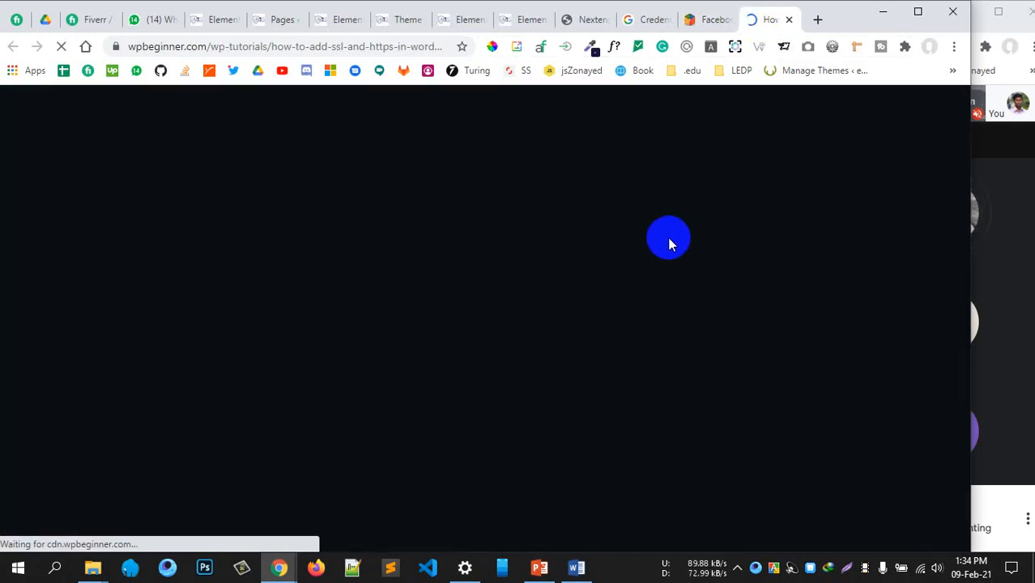
{"action": "scroll", "coordinate": [450, 393], "scroll_direction": "down", "scroll_amount": 5}
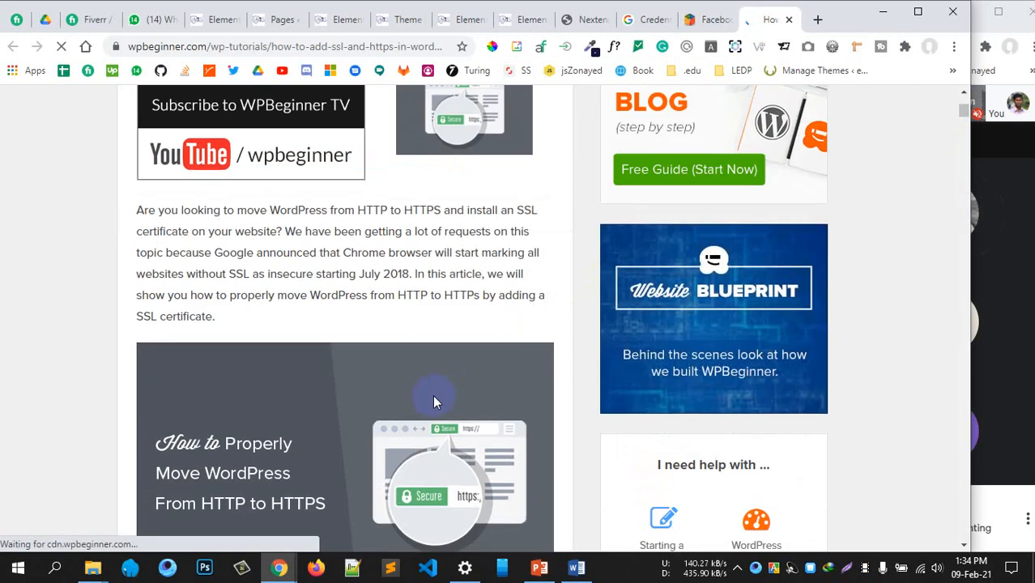
{"action": "scroll", "coordinate": [434, 400], "scroll_direction": "down", "scroll_amount": 10}
{"action": "scroll", "coordinate": [434, 397], "scroll_direction": "up", "scroll_amount": 3}
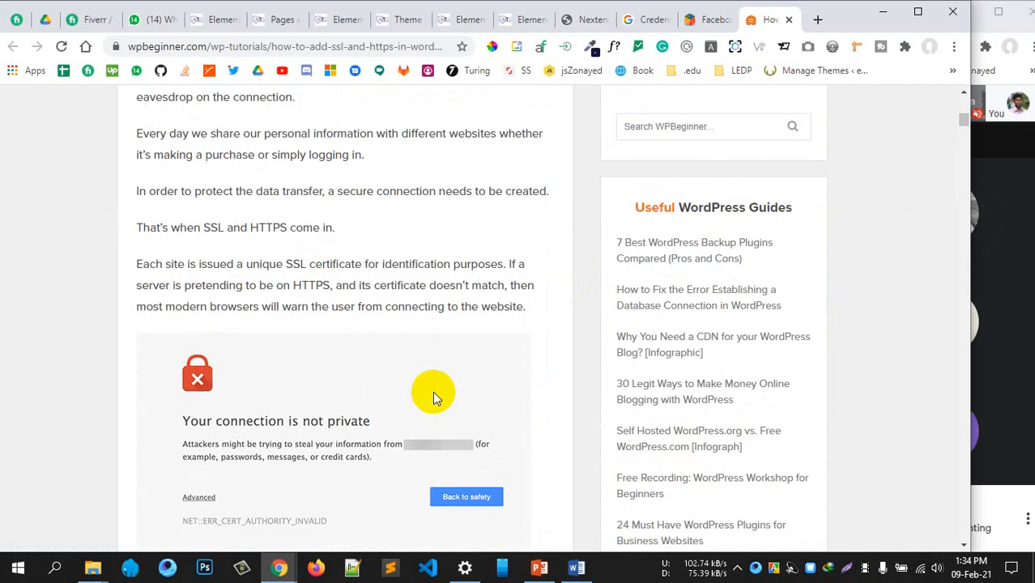
{"action": "scroll", "coordinate": [271, 358], "scroll_direction": "up", "scroll_amount": 3}
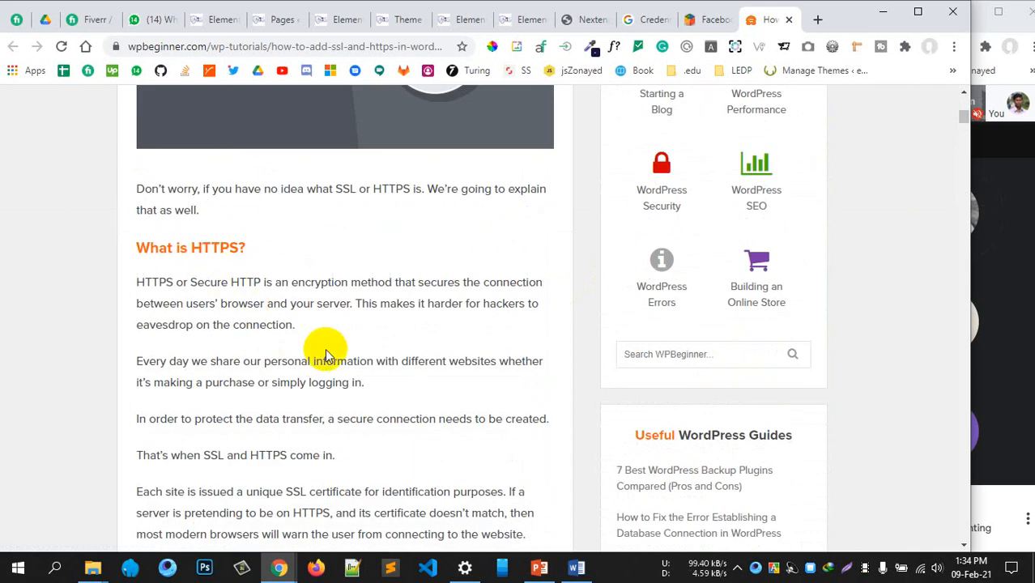
{"action": "scroll", "coordinate": [325, 353], "scroll_direction": "down", "scroll_amount": 15}
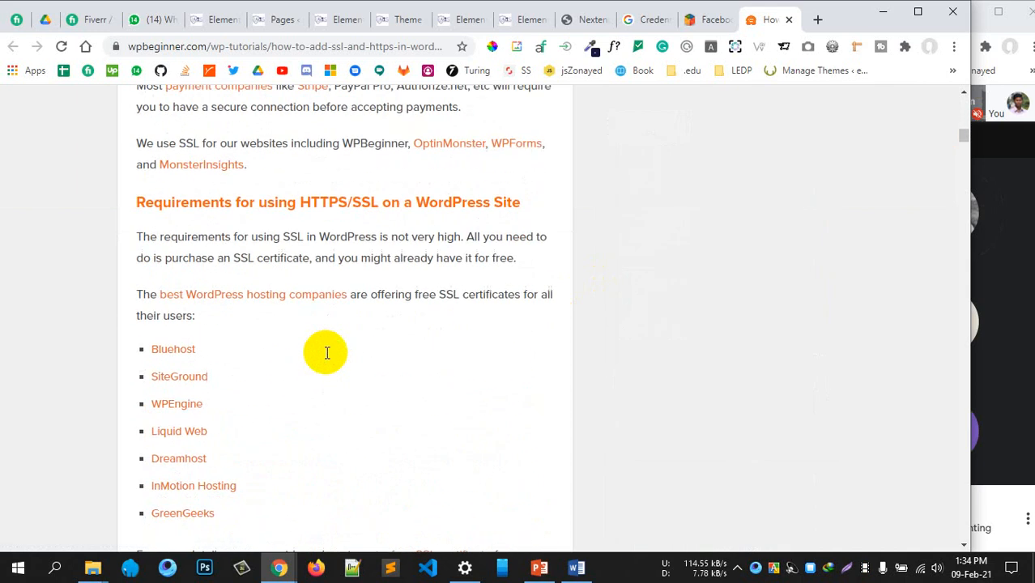
{"action": "scroll", "coordinate": [326, 353], "scroll_direction": "down", "scroll_amount": 12}
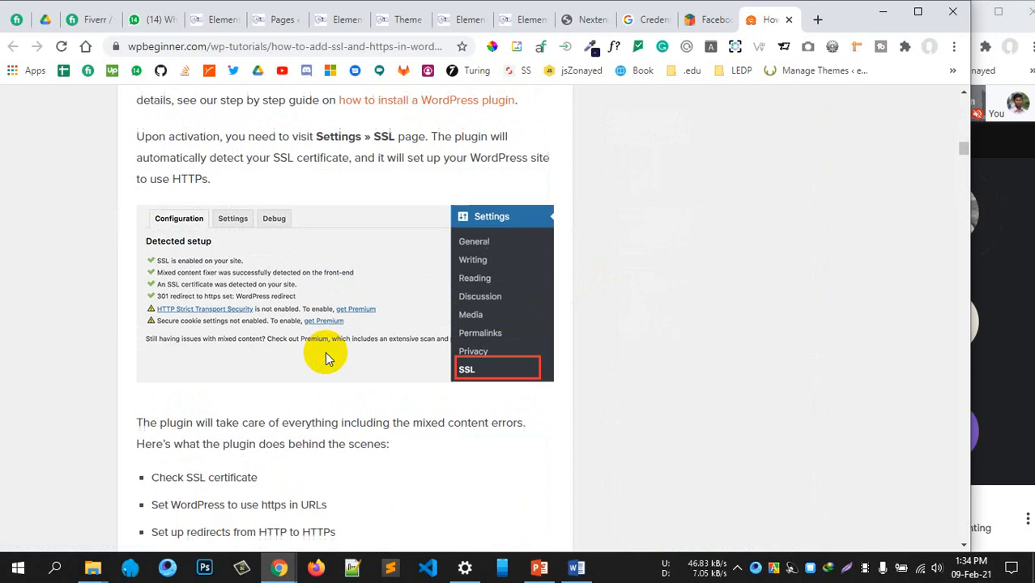
{"action": "scroll", "coordinate": [325, 352], "scroll_direction": "up", "scroll_amount": 3}
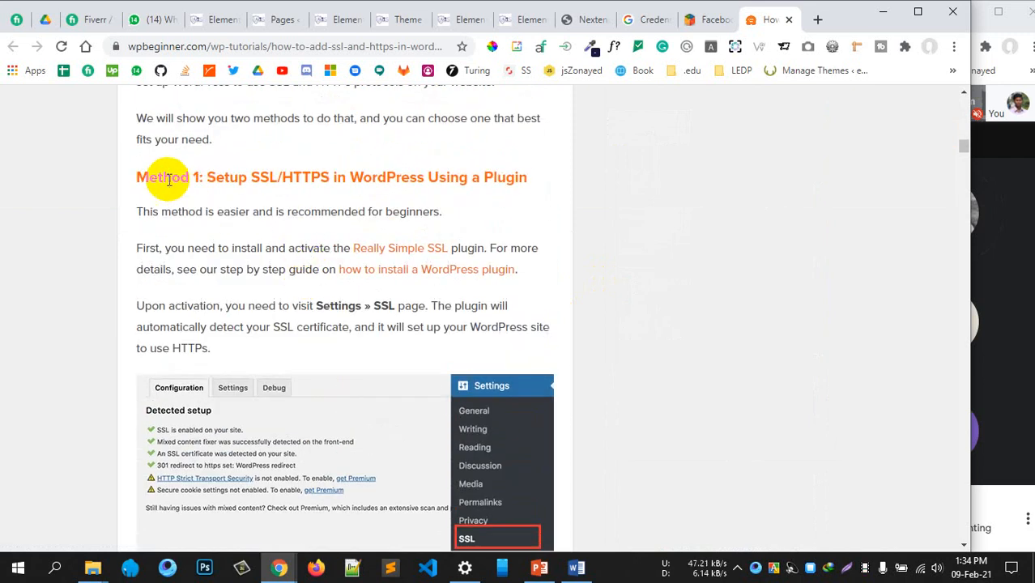
{"action": "scroll", "coordinate": [401, 235], "scroll_direction": "up", "scroll_amount": 7}
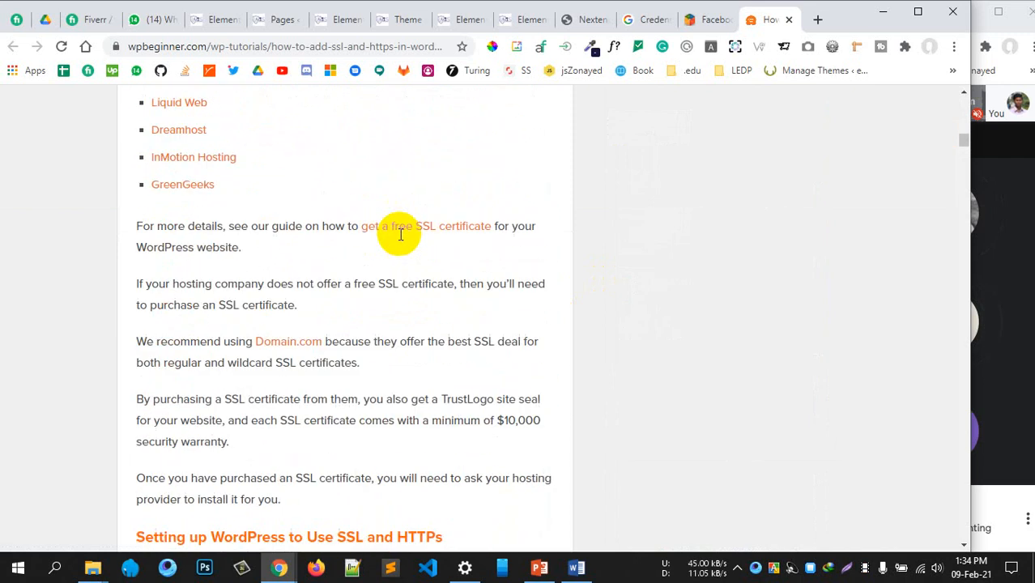
{"action": "scroll", "coordinate": [398, 254], "scroll_direction": "down", "scroll_amount": 1}
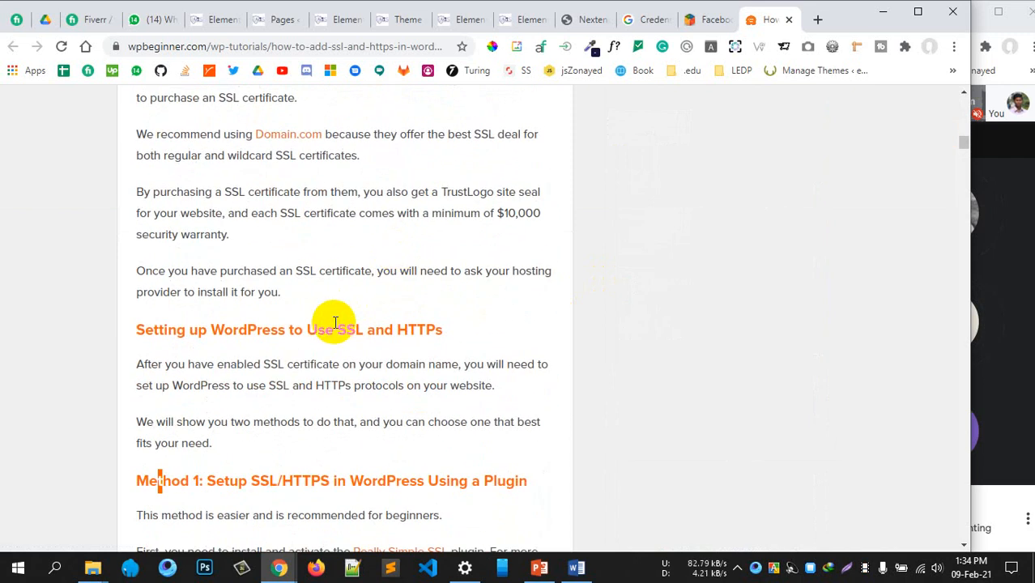
{"action": "scroll", "coordinate": [335, 322], "scroll_direction": "down", "scroll_amount": 2}
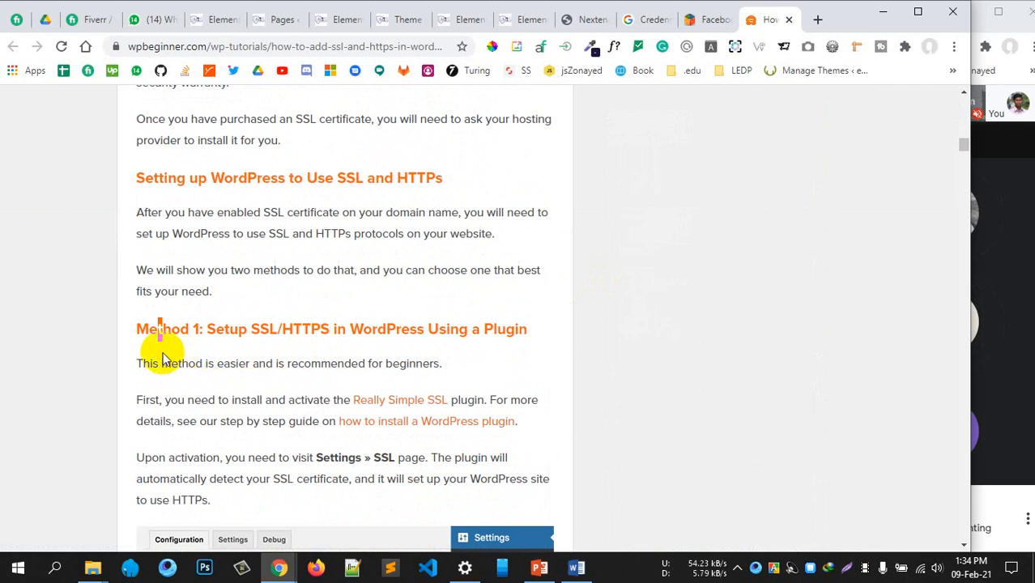
{"action": "left_click_drag", "start_coordinate": [410, 335], "coordinate": [507, 330]}
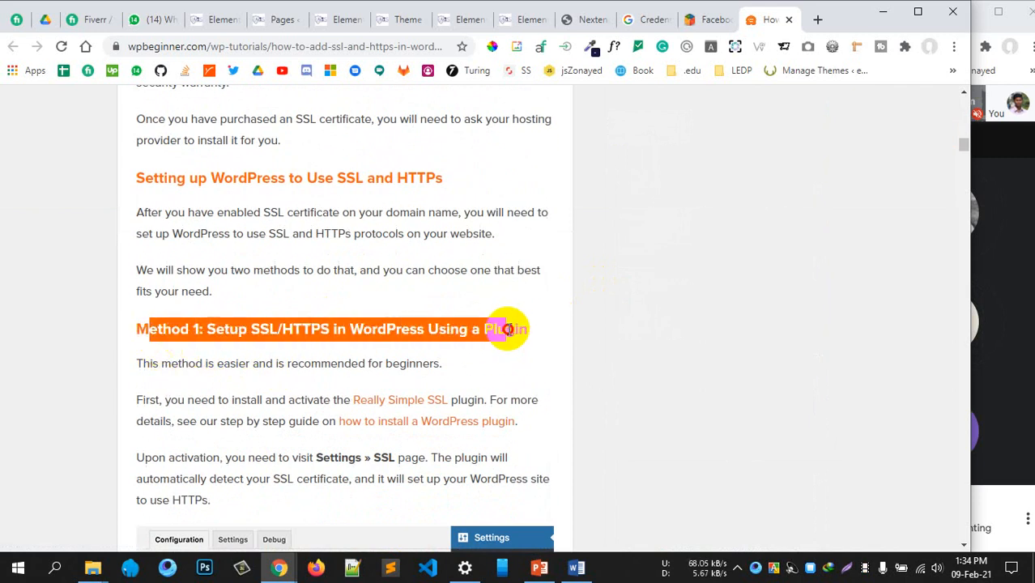
{"action": "left_click", "coordinate": [512, 328]}
Scroll down to the Method 2 manual setup heading and highlight it
{"action": "scroll", "coordinate": [502, 341], "scroll_direction": "down", "scroll_amount": 2}
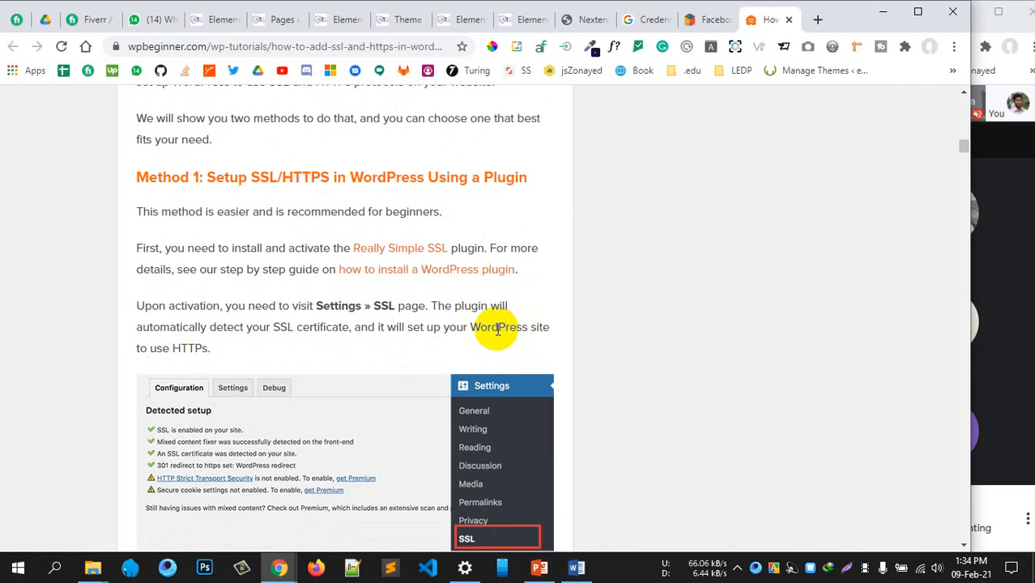
{"action": "scroll", "coordinate": [356, 329], "scroll_direction": "down", "scroll_amount": 2}
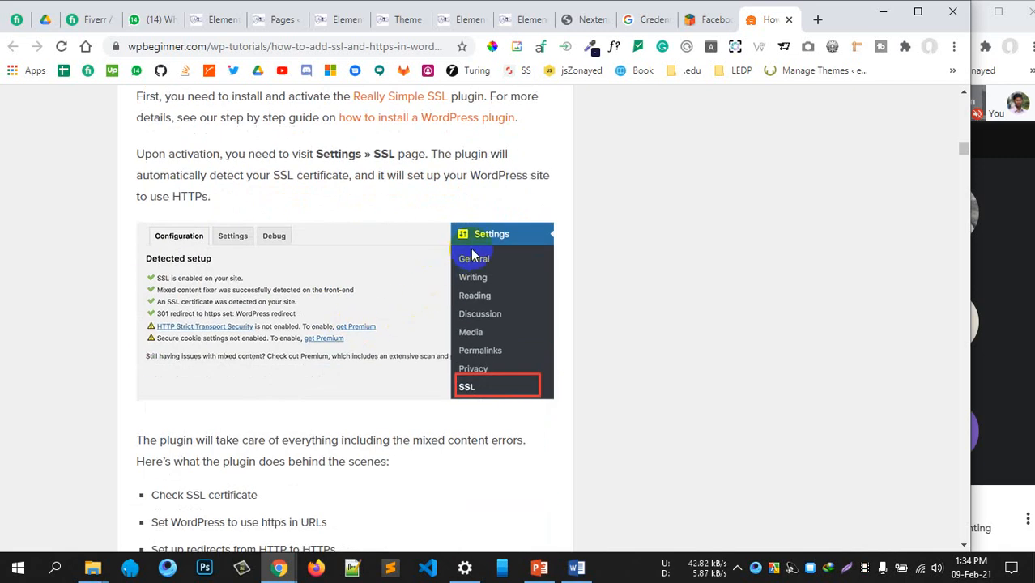
{"action": "scroll", "coordinate": [274, 243], "scroll_direction": "up", "scroll_amount": 1}
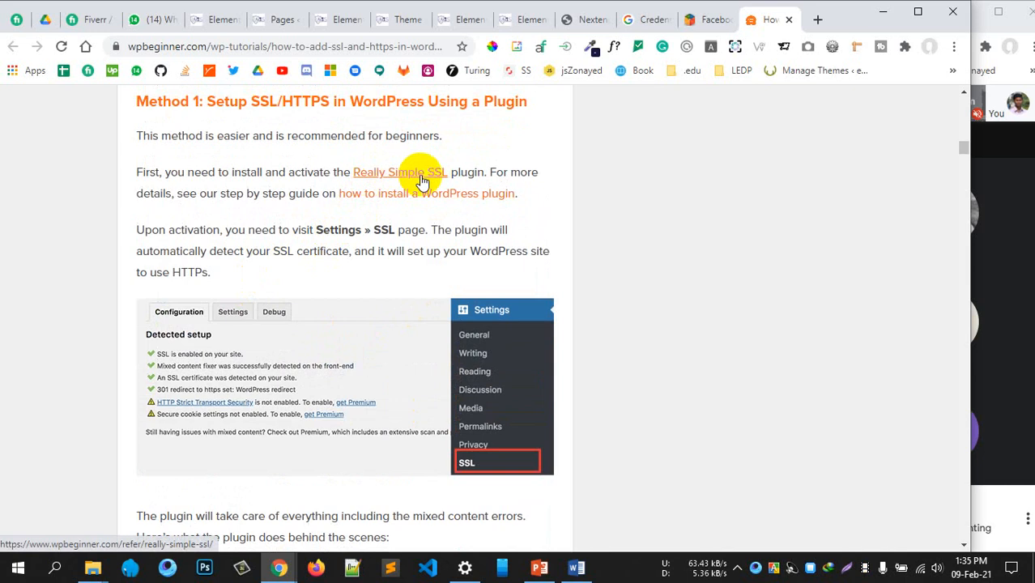
{"action": "scroll", "coordinate": [489, 322], "scroll_direction": "down", "scroll_amount": 4}
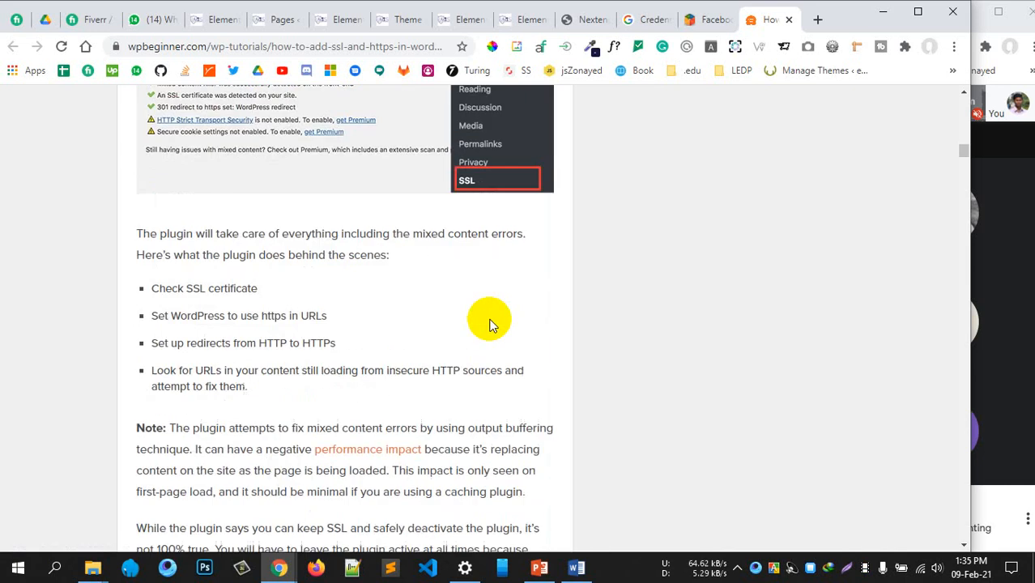
{"action": "scroll", "coordinate": [489, 322], "scroll_direction": "down", "scroll_amount": 4}
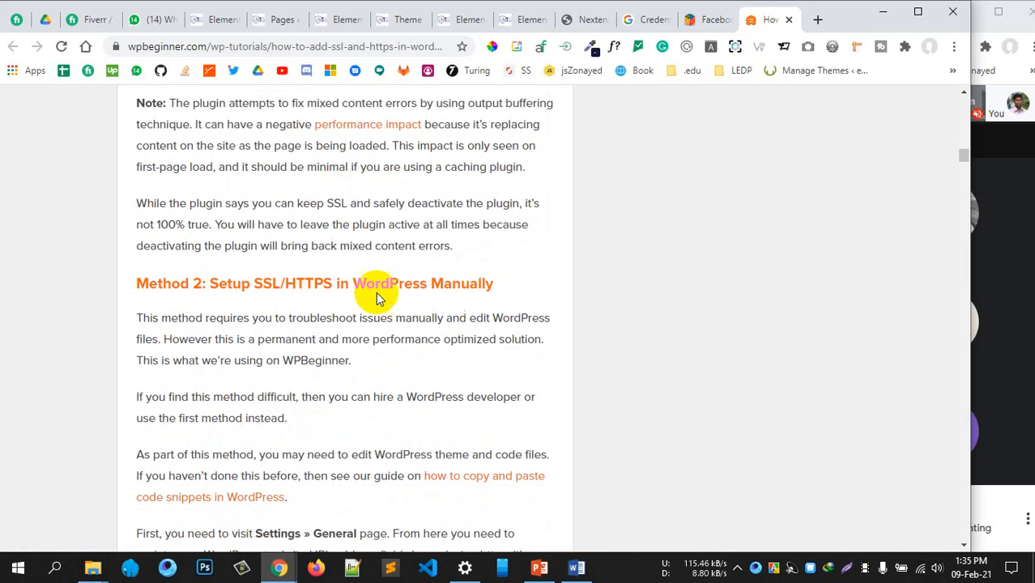
{"action": "left_click_drag", "start_coordinate": [252, 285], "coordinate": [464, 283]}
{"action": "scroll", "coordinate": [461, 281], "scroll_direction": "down", "scroll_amount": 4}
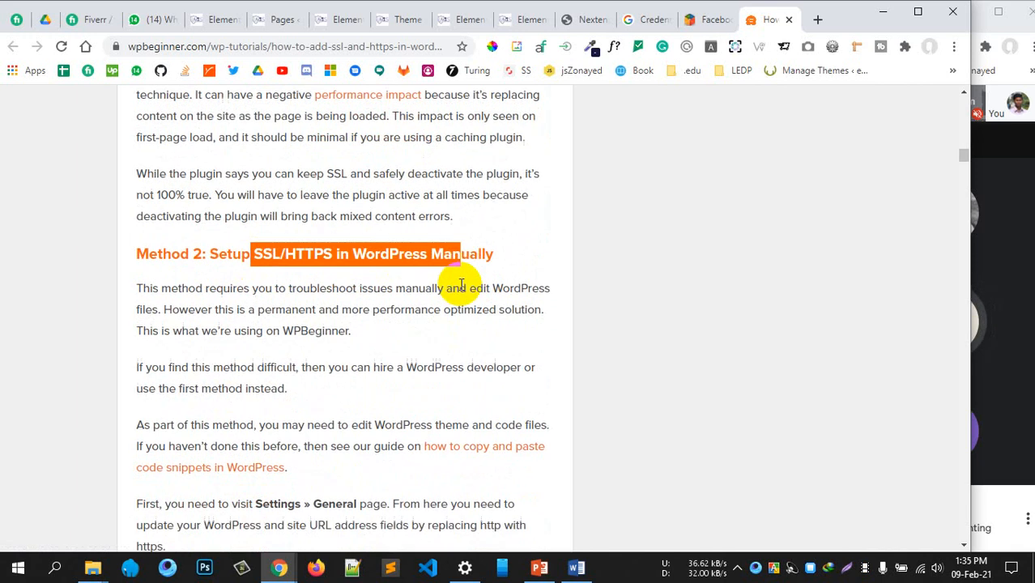
{"action": "scroll", "coordinate": [444, 314], "scroll_direction": "down", "scroll_amount": 2}
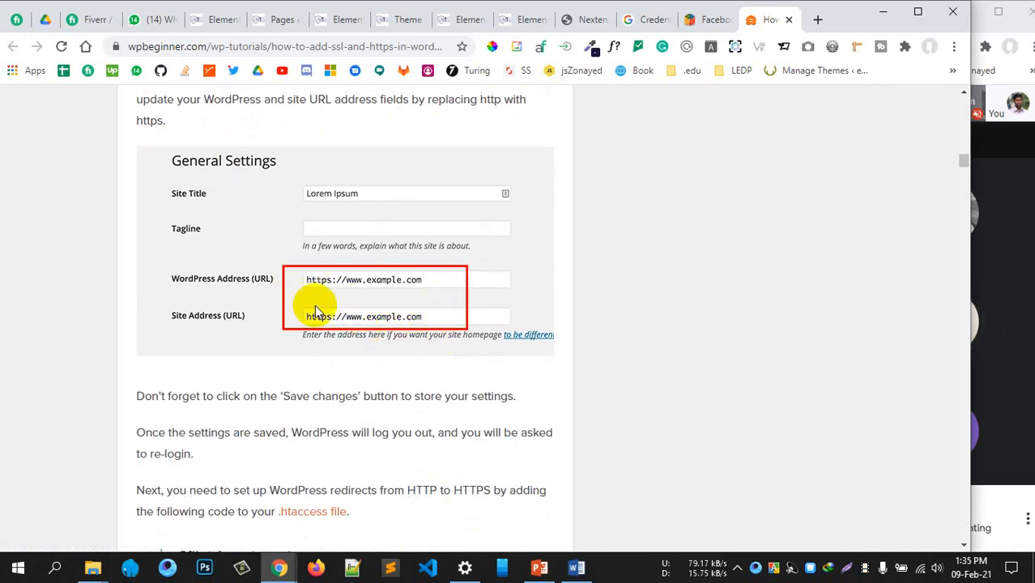
{"action": "scroll", "coordinate": [376, 326], "scroll_direction": "down", "scroll_amount": 4}
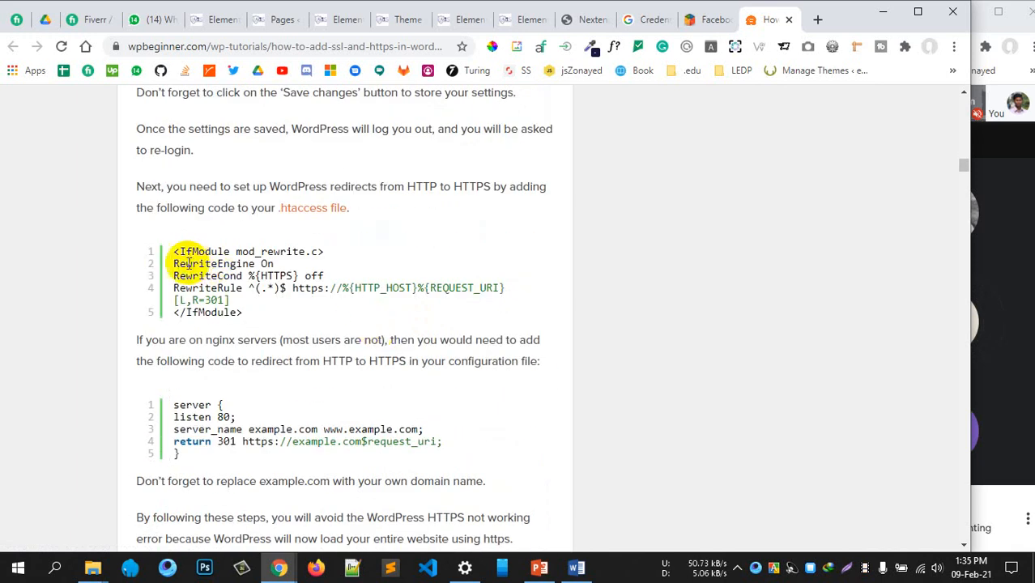
Highlight the first lines of the nginx redirect code and scroll back through the article
{"action": "left_click_drag", "start_coordinate": [179, 264], "coordinate": [238, 392]}
{"action": "left_click_drag", "start_coordinate": [174, 405], "coordinate": [423, 430]}
{"action": "scroll", "coordinate": [324, 396], "scroll_direction": "down", "scroll_amount": 4}
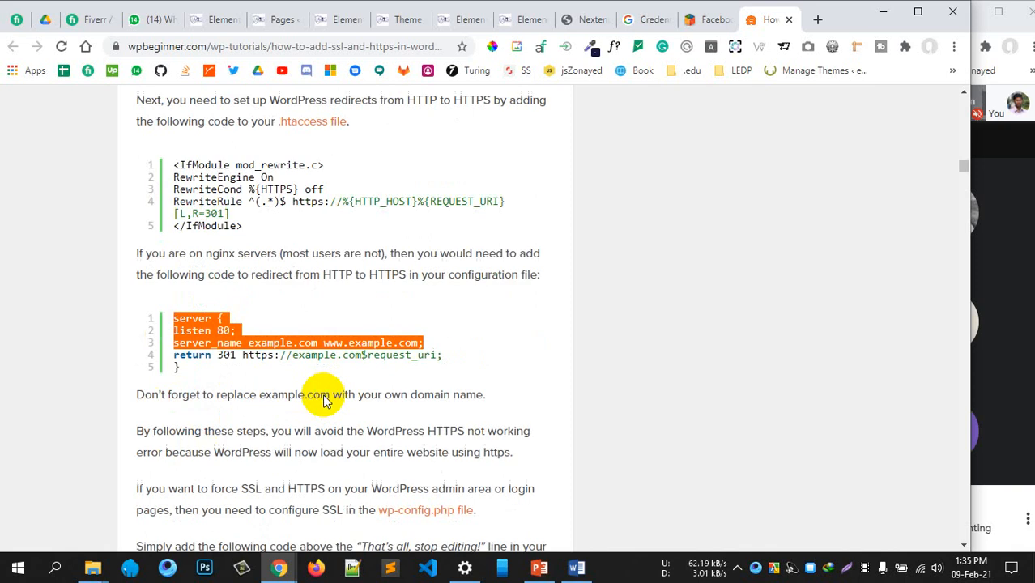
{"action": "scroll", "coordinate": [325, 396], "scroll_direction": "down", "scroll_amount": 8}
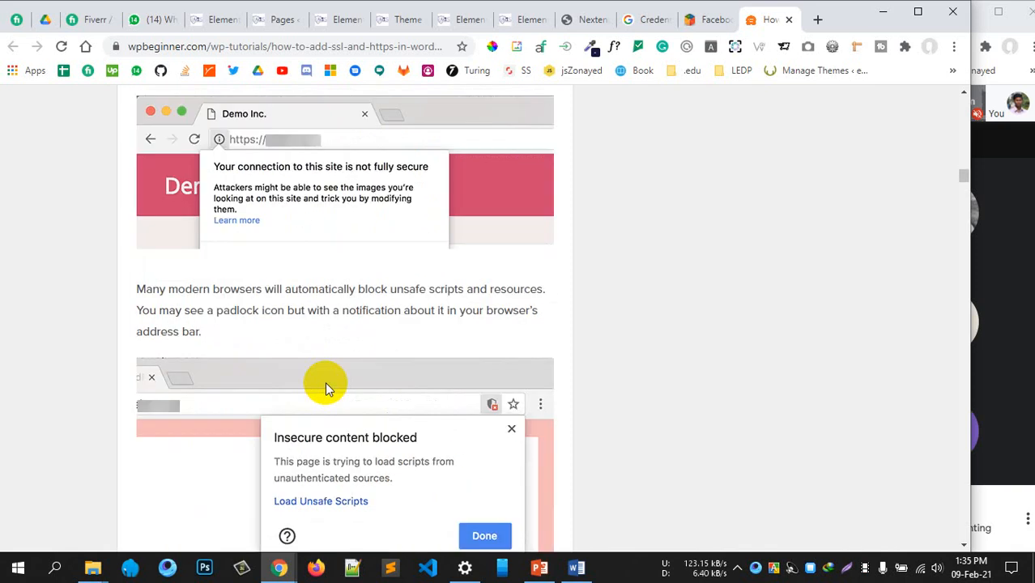
{"action": "scroll", "coordinate": [325, 385], "scroll_direction": "up", "scroll_amount": 9}
{"action": "scroll", "coordinate": [325, 380], "scroll_direction": "up", "scroll_amount": 20}
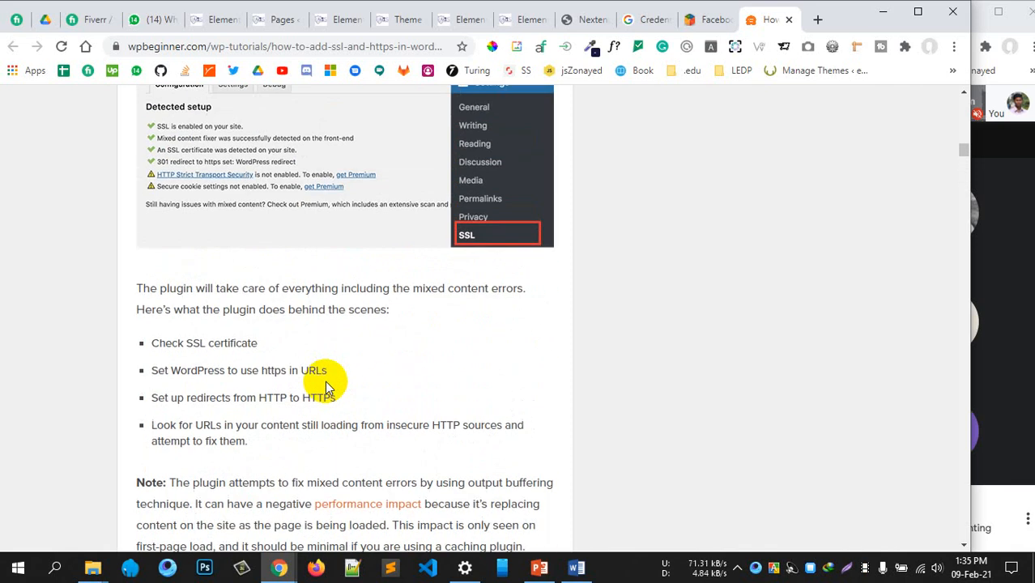
{"action": "scroll", "coordinate": [322, 380], "scroll_direction": "up", "scroll_amount": 6}
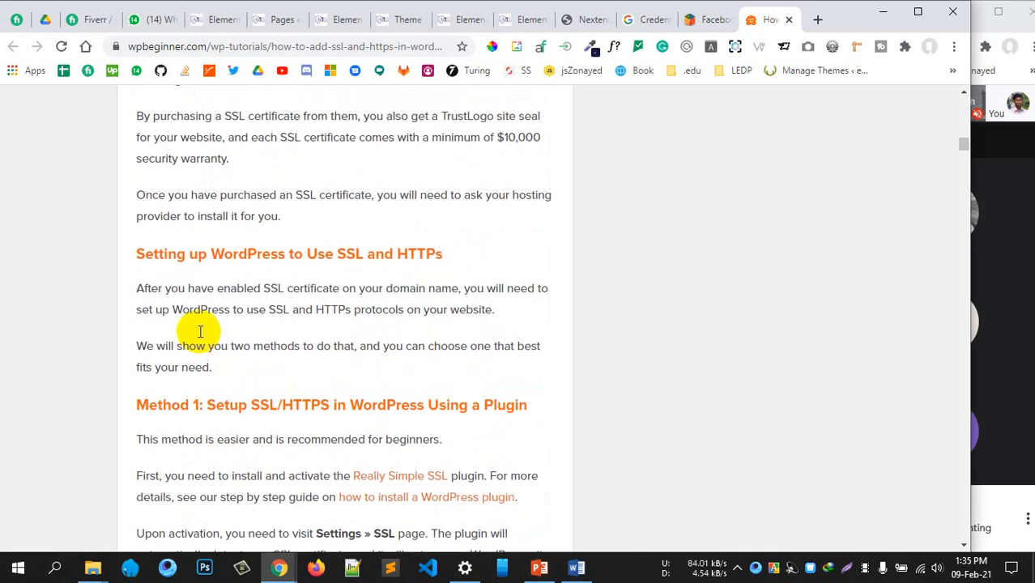
{"action": "scroll", "coordinate": [200, 335], "scroll_direction": "up", "scroll_amount": 3}
{"action": "scroll", "coordinate": [200, 336], "scroll_direction": "down", "scroll_amount": 8}
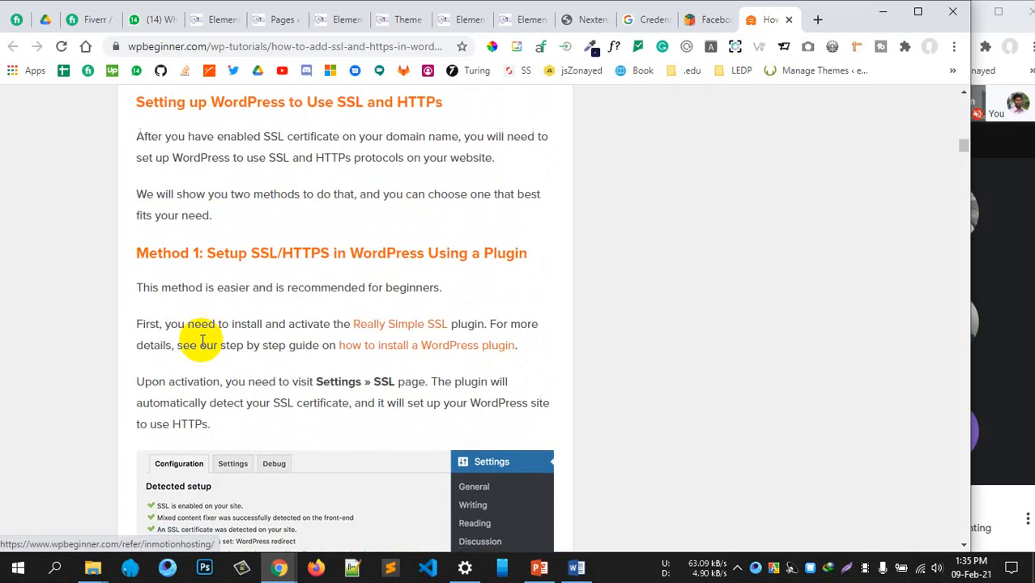